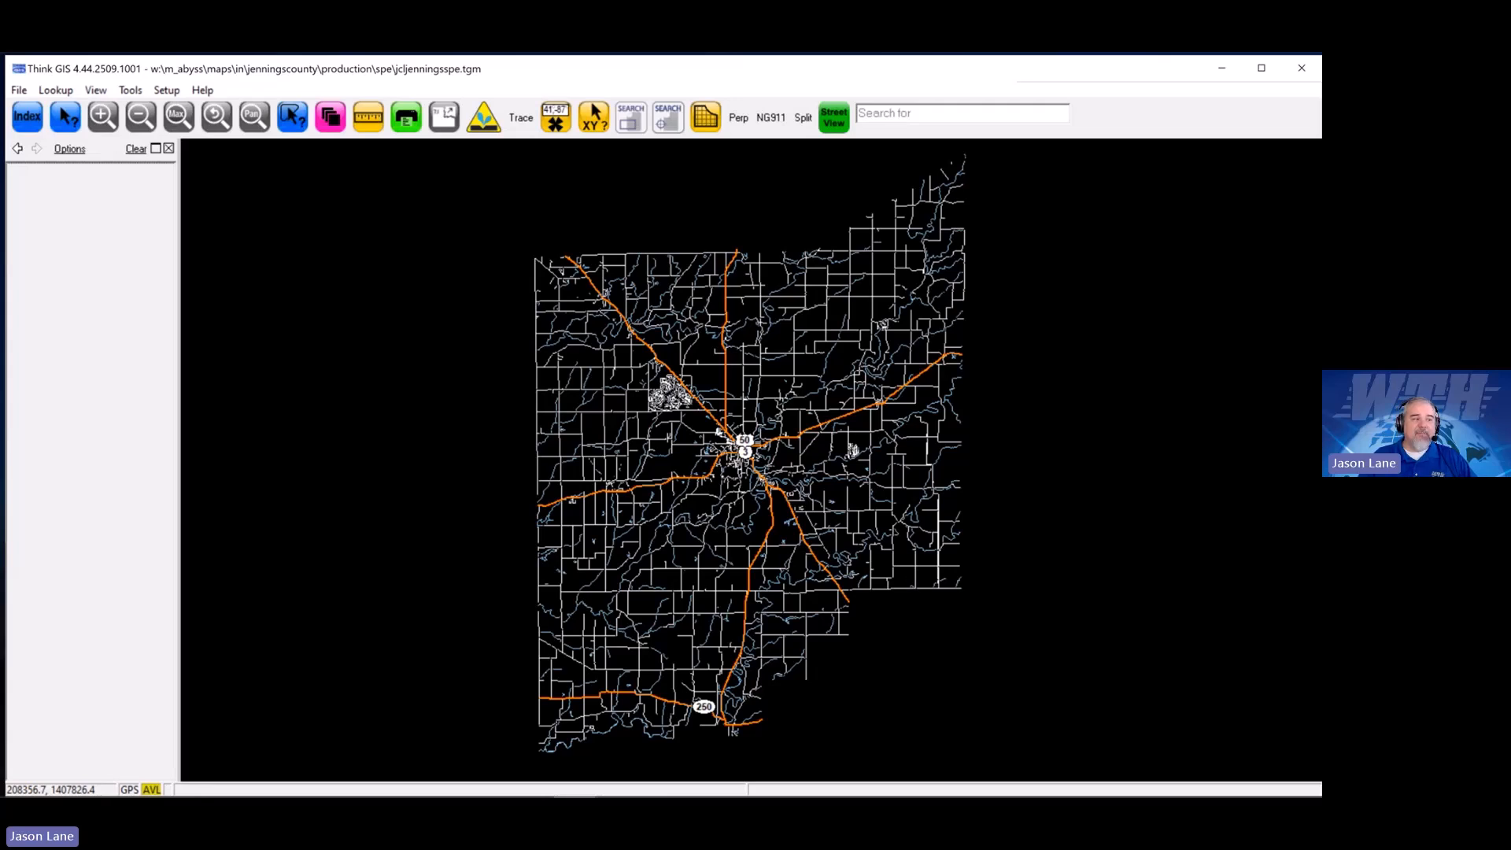
Switch to the Word document, review the legal description and the 1.049-acre parcel sketch, and return to Think GIS
{"action": "key", "text": "alt+Tab"}
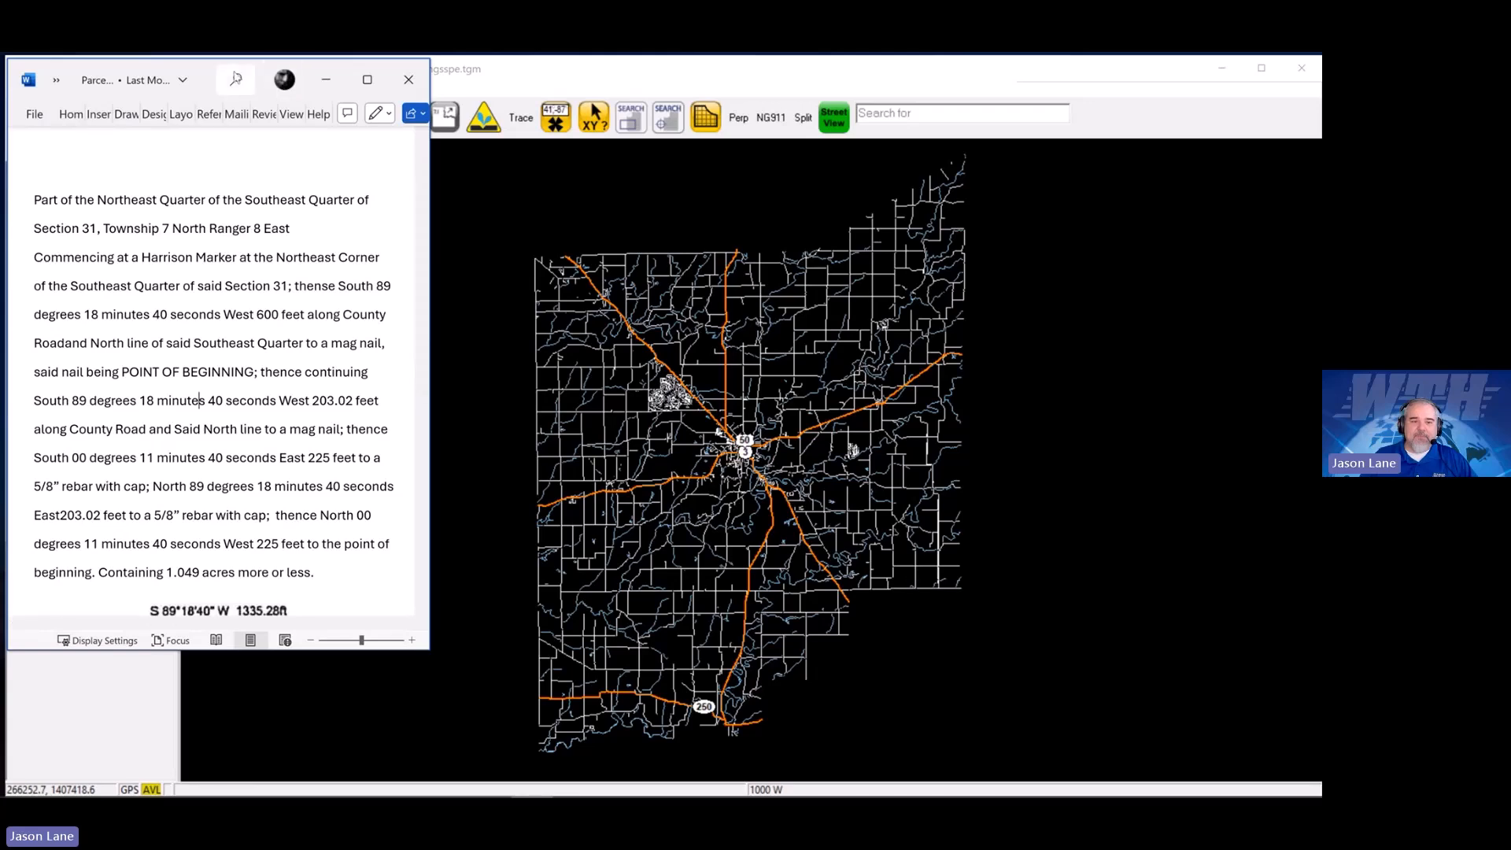
{"action": "left_click_drag", "start_coordinate": [214, 74], "coordinate": [497, 159]}
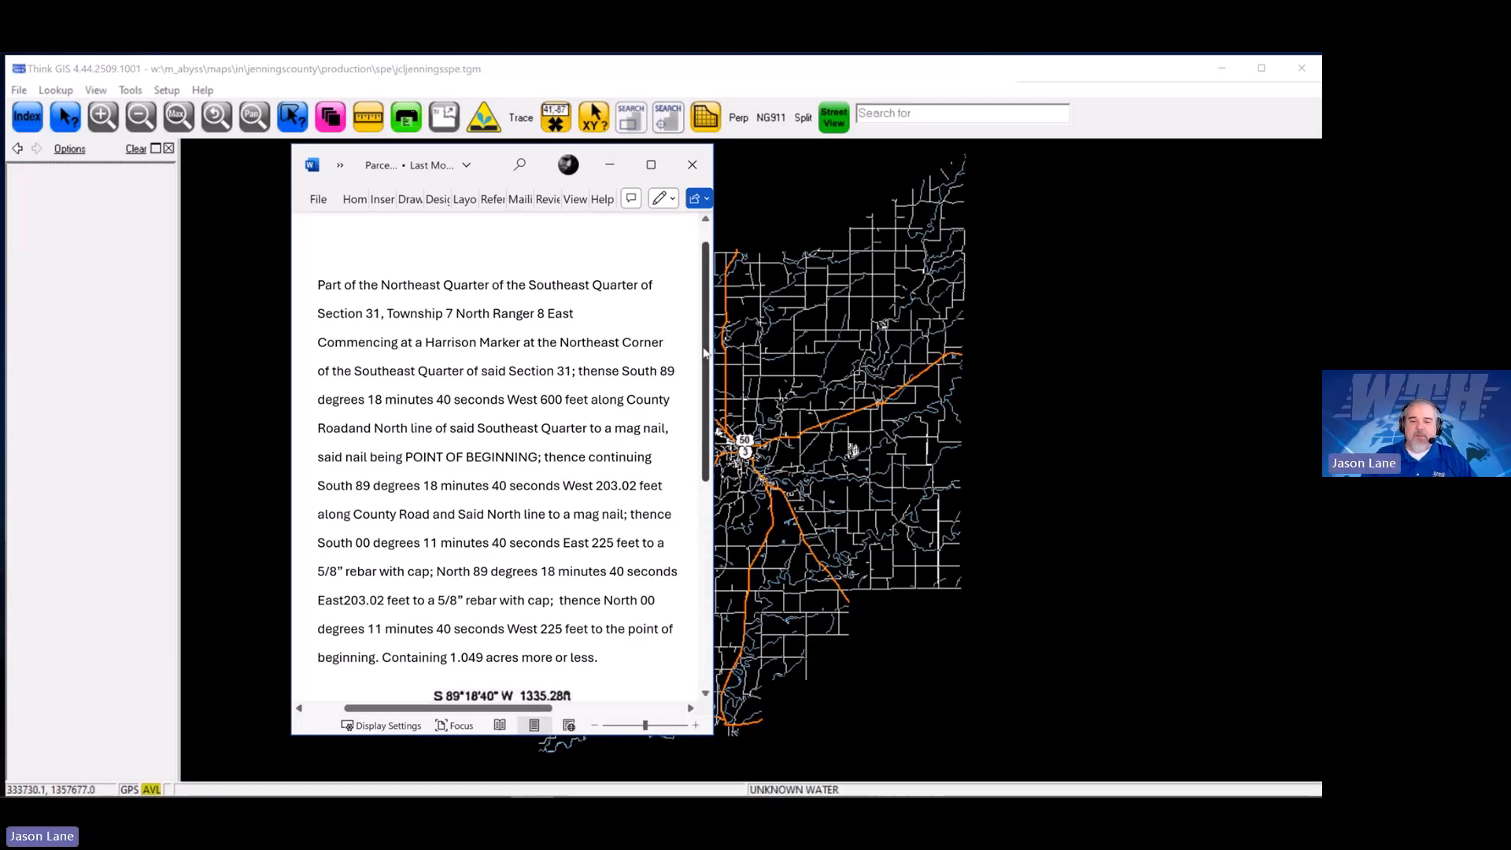
{"action": "left_click_drag", "start_coordinate": [707, 355], "coordinate": [723, 521]}
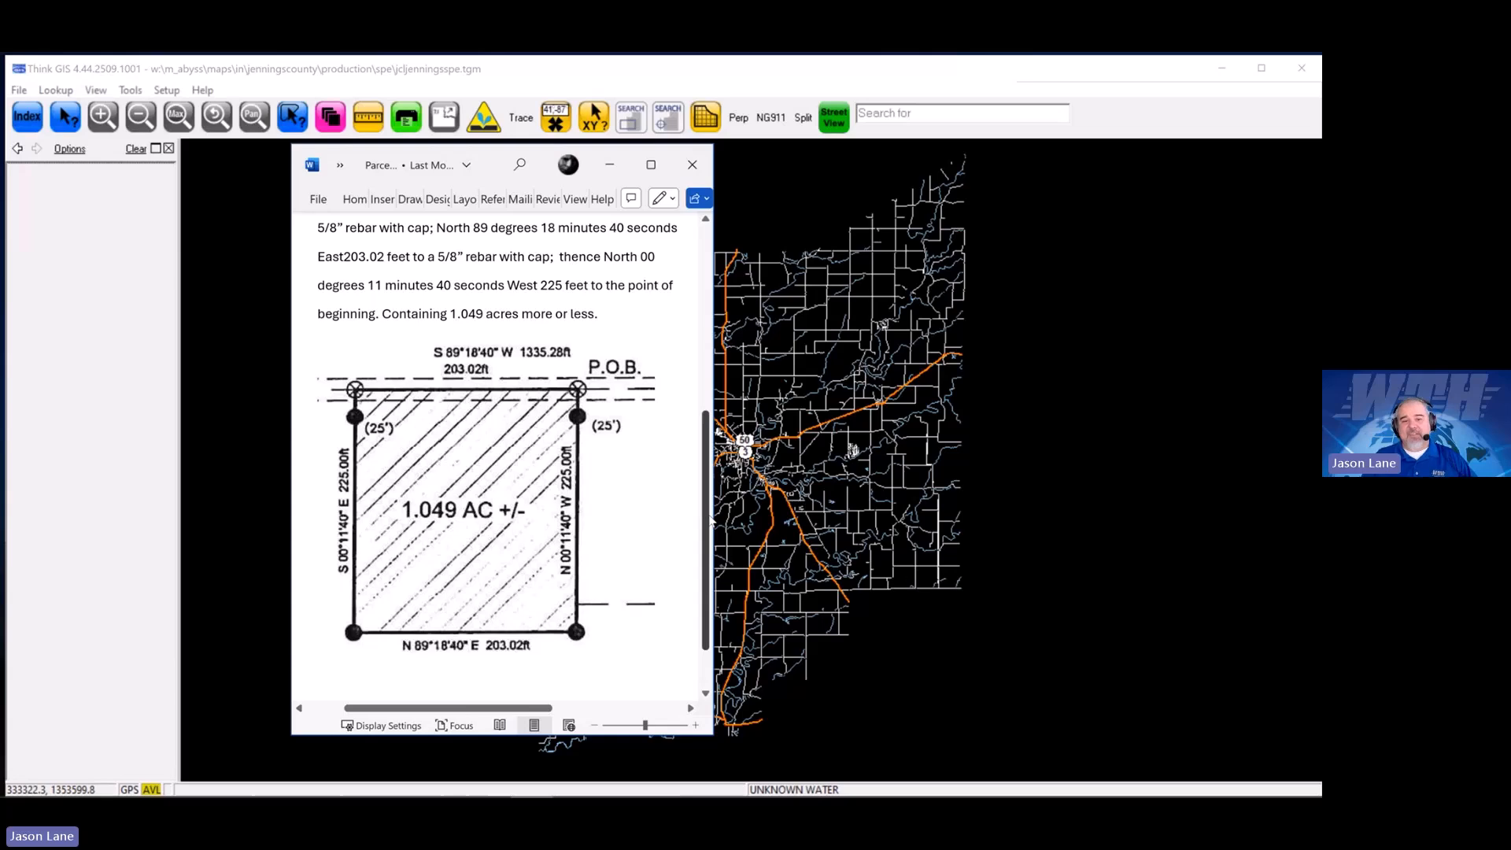
{"action": "left_click_drag", "start_coordinate": [710, 520], "coordinate": [727, 367]}
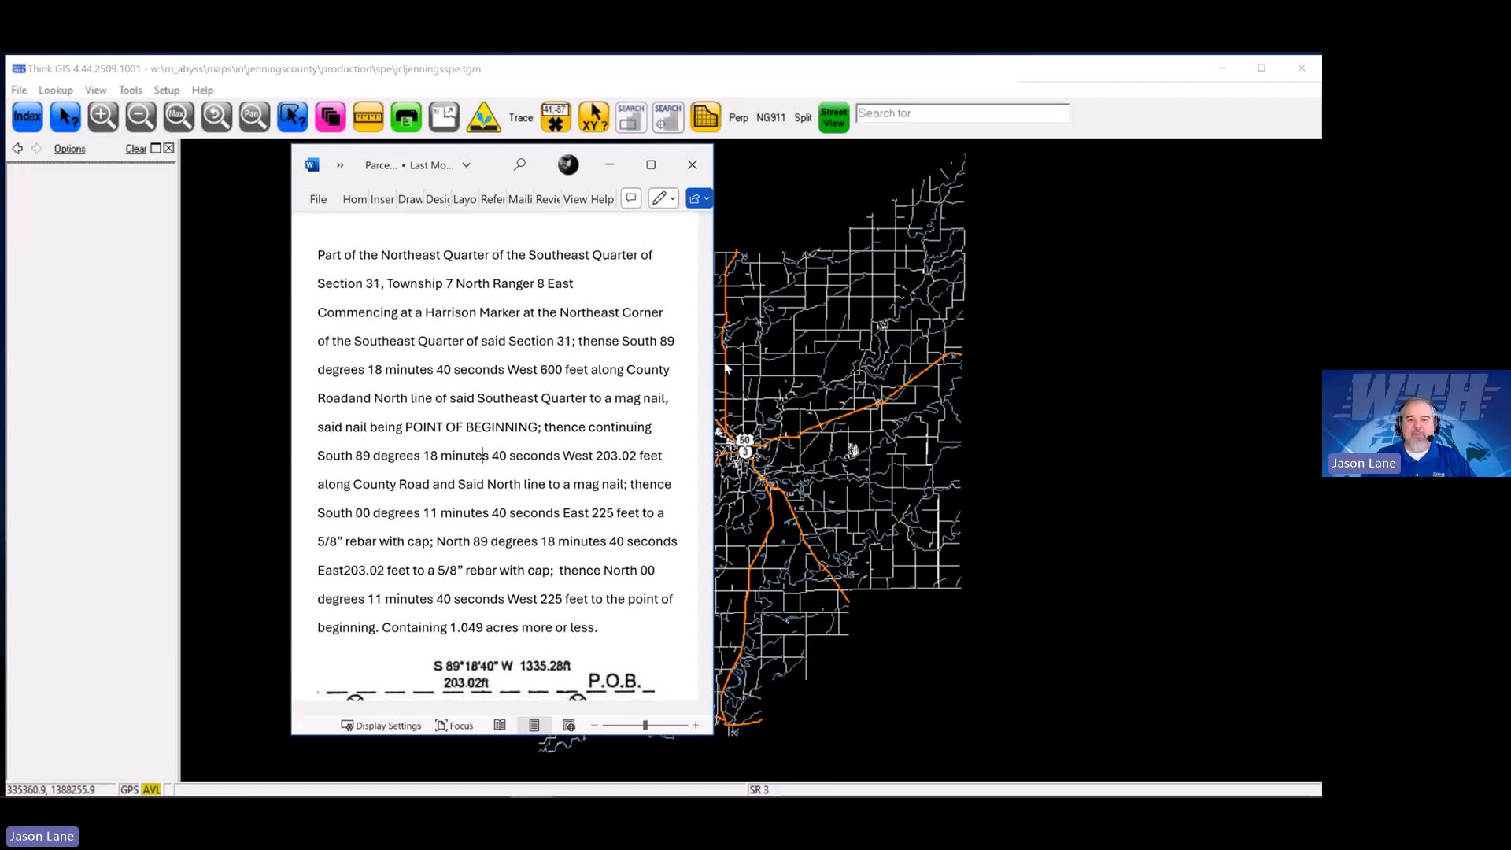
{"action": "scroll", "coordinate": [707, 352], "scroll_direction": "down", "scroll_amount": 4}
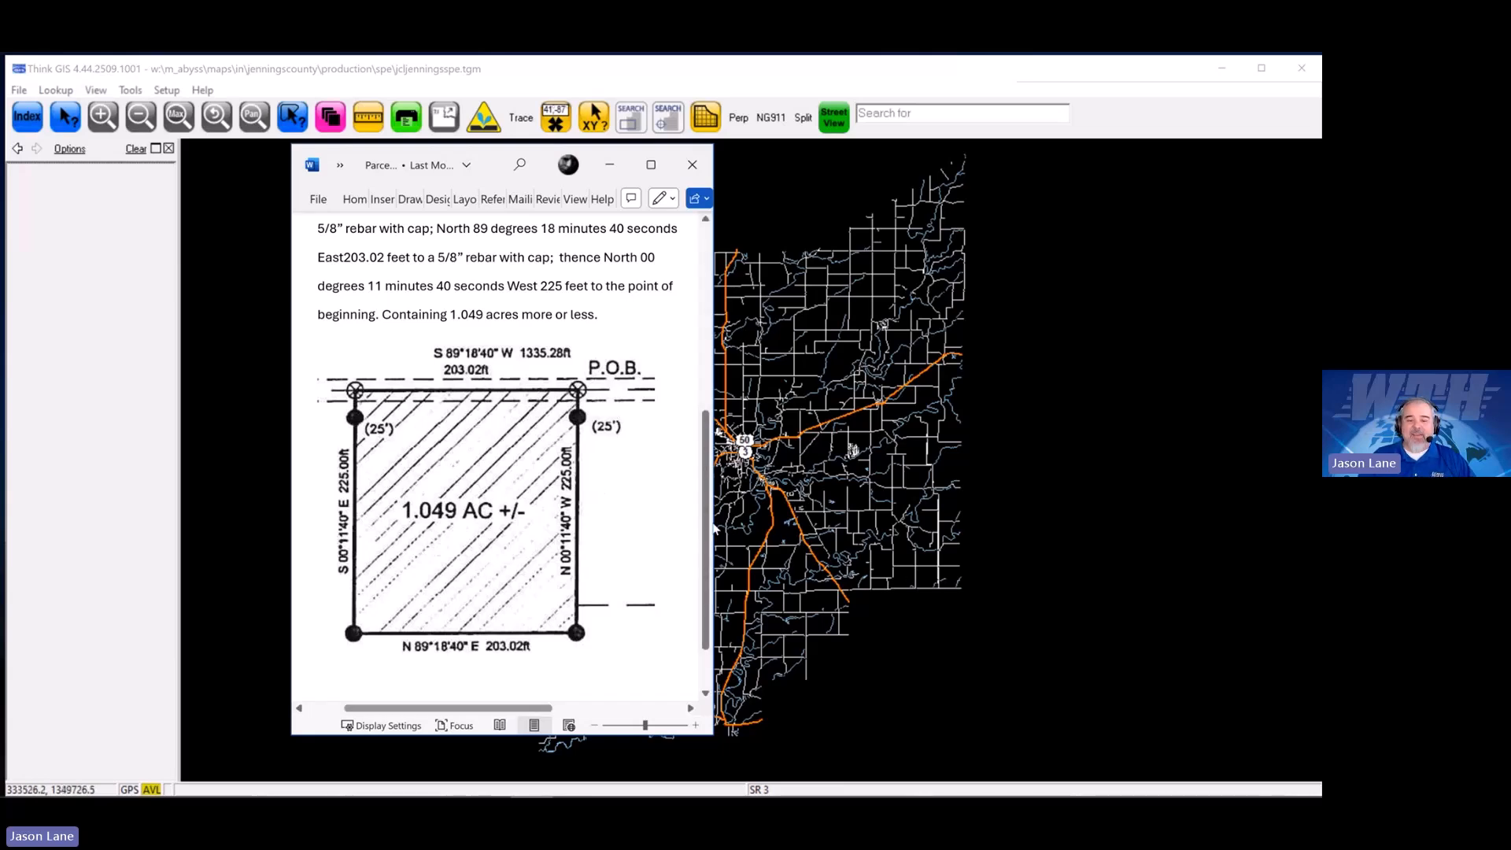
{"action": "left_click_drag", "start_coordinate": [706, 525], "coordinate": [706, 317]}
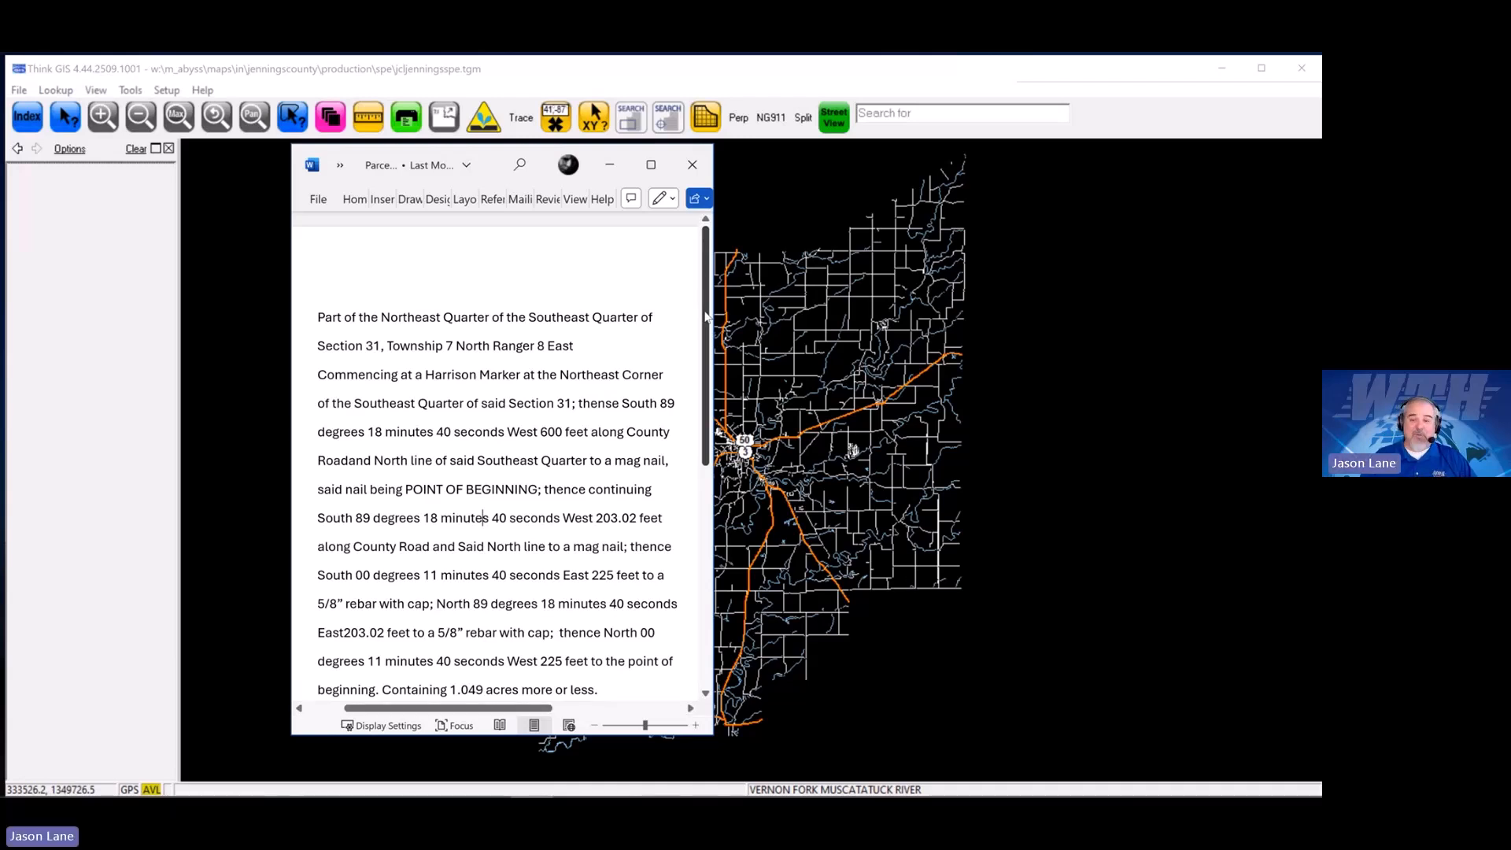
{"action": "left_click", "coordinate": [905, 83]}
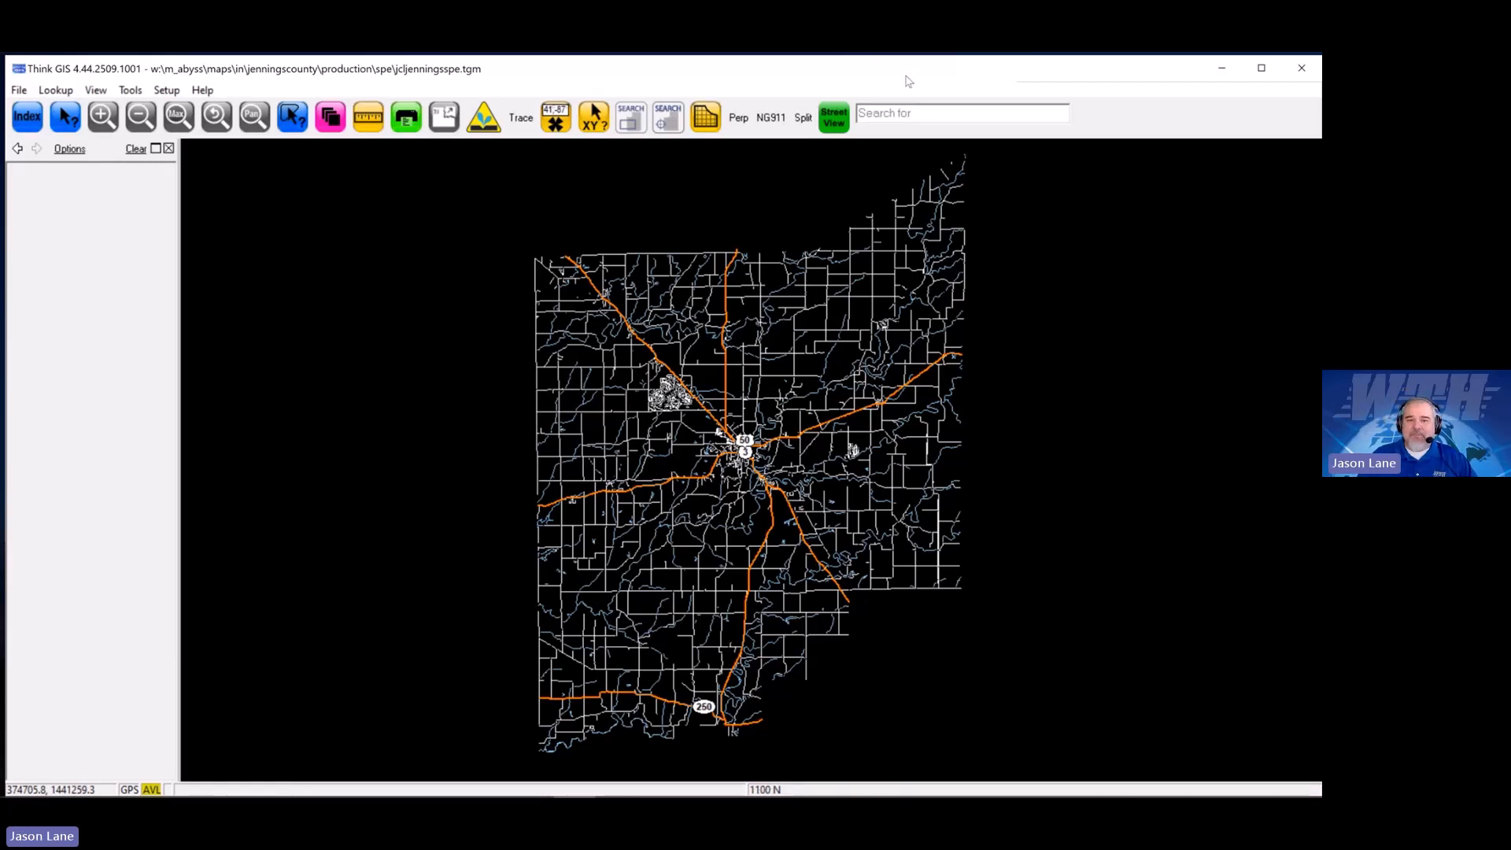
Show the map editing tools
{"action": "left_click", "coordinate": [131, 91]}
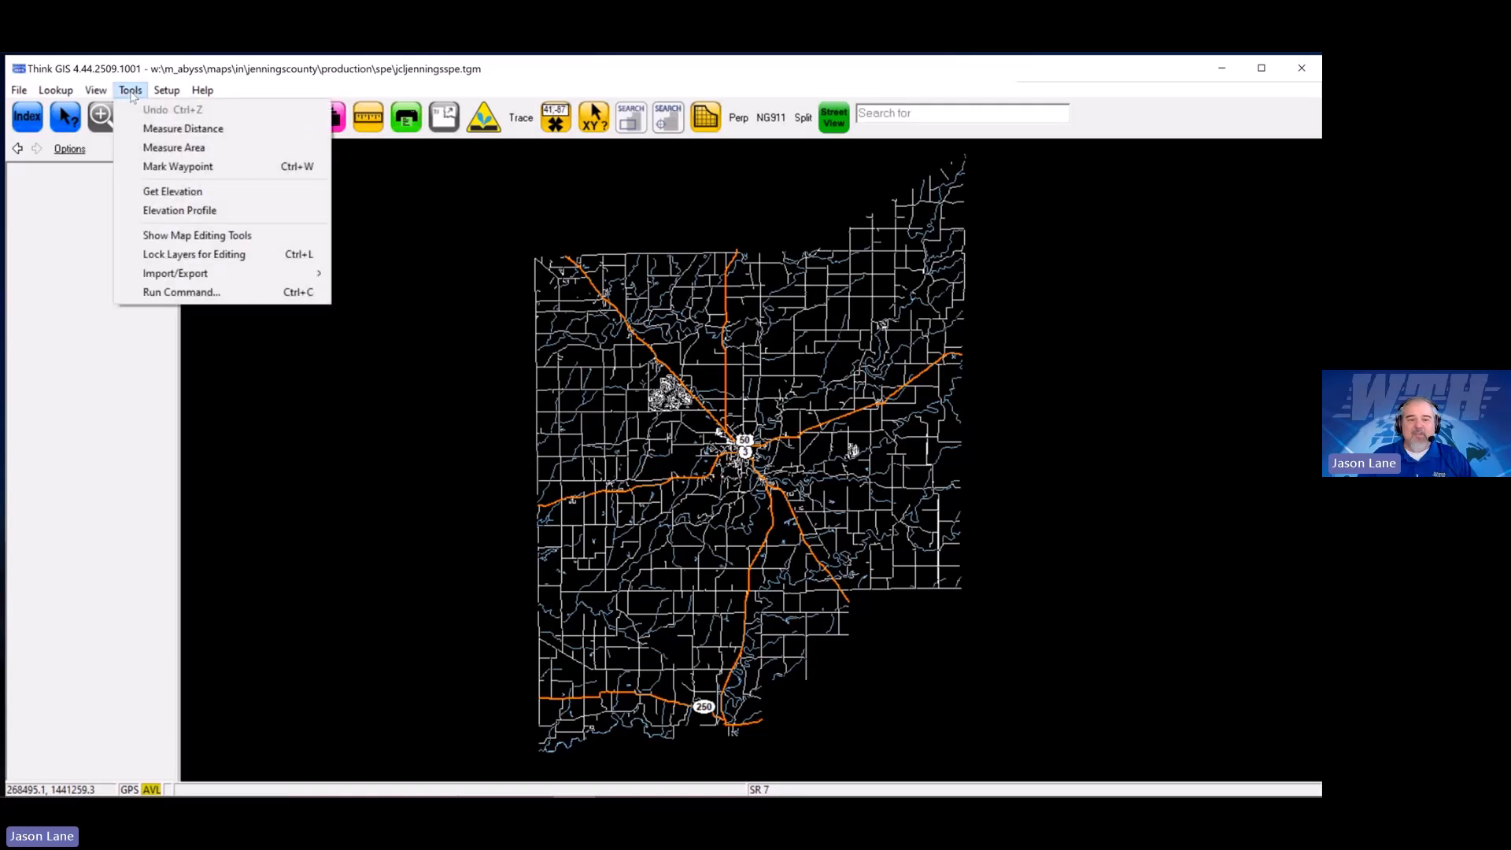
{"action": "left_click", "coordinate": [206, 236]}
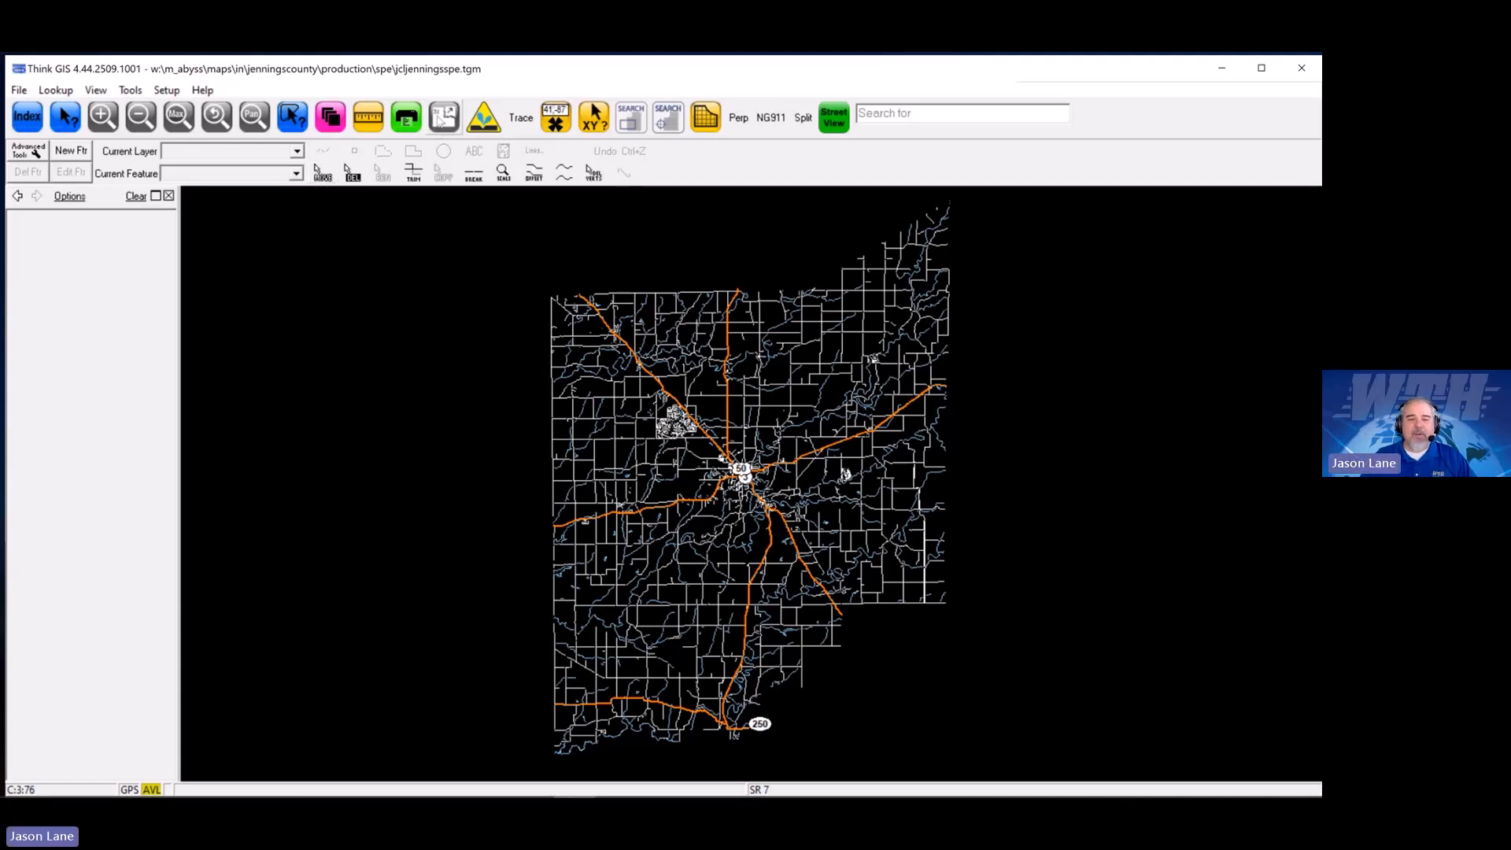
{"action": "left_click", "coordinate": [446, 120]}
{"action": "left_click", "coordinate": [694, 465]}
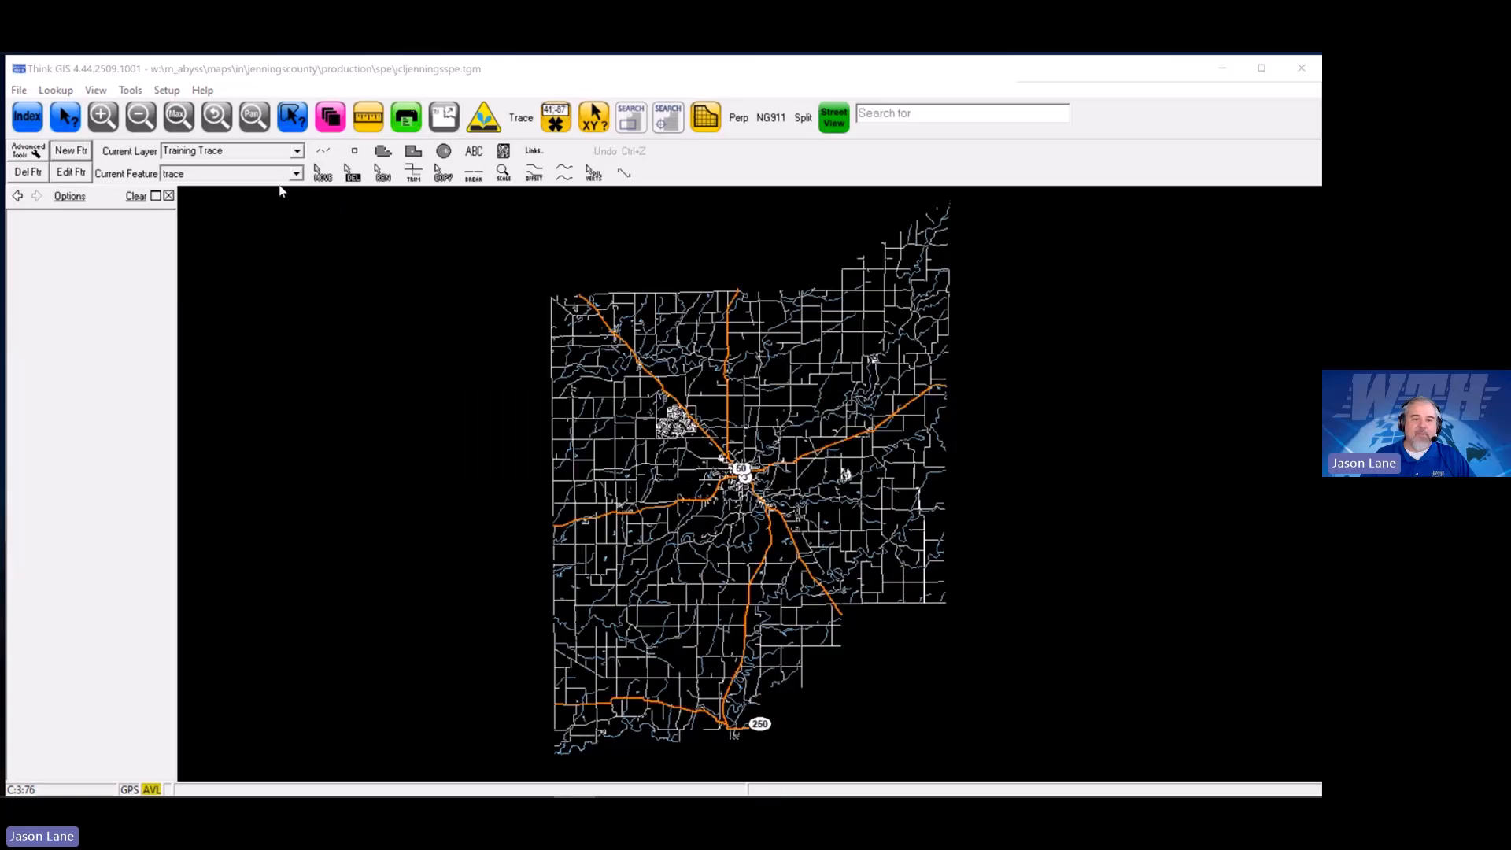
{"action": "left_click", "coordinate": [622, 536]}
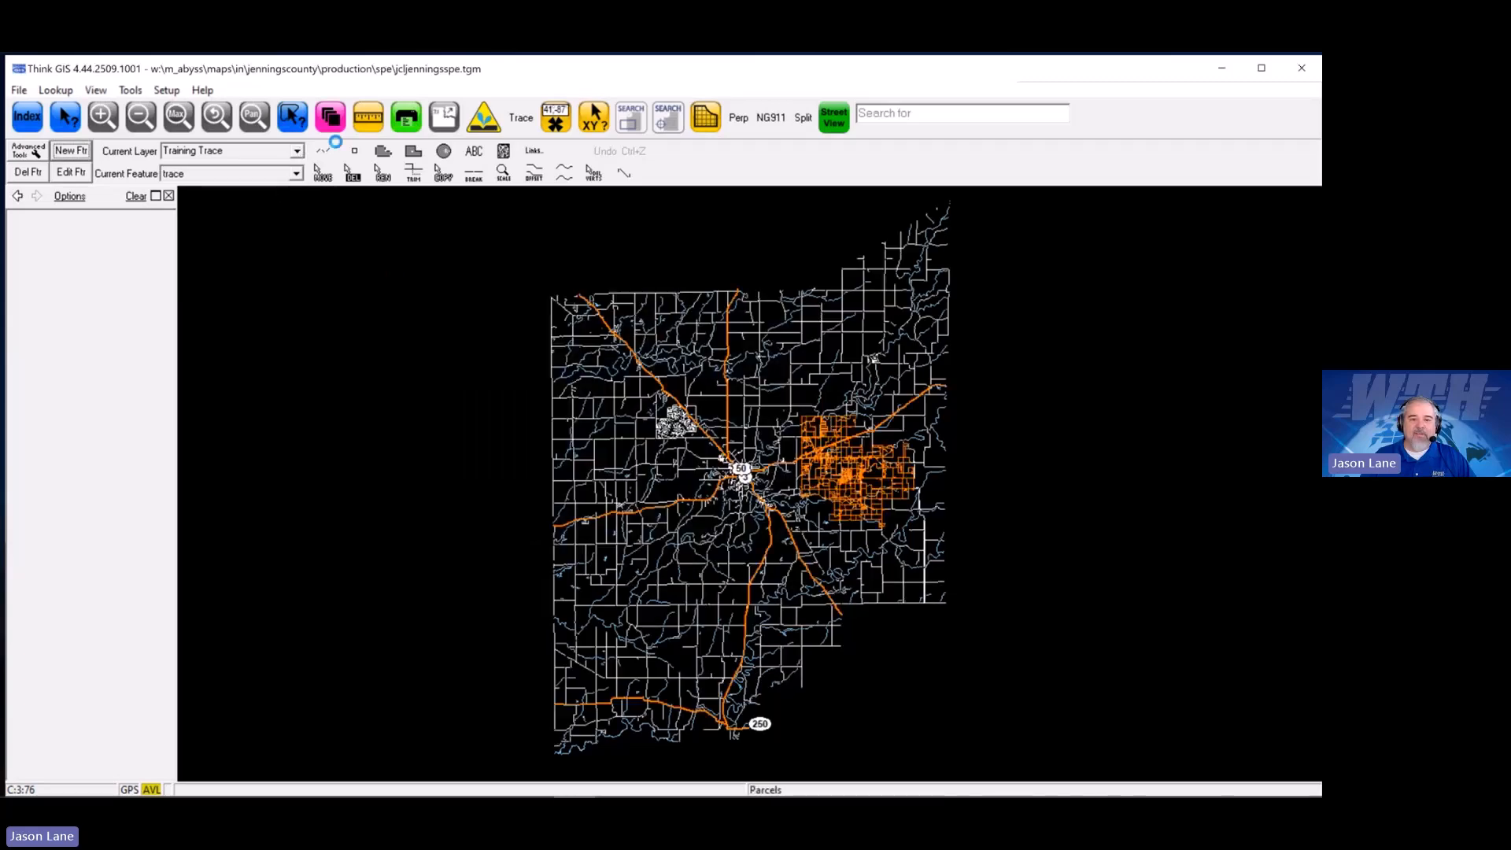
Lock the Training Parcels layer for editing with the layer password and make it the current layer
{"action": "left_click", "coordinate": [332, 126]}
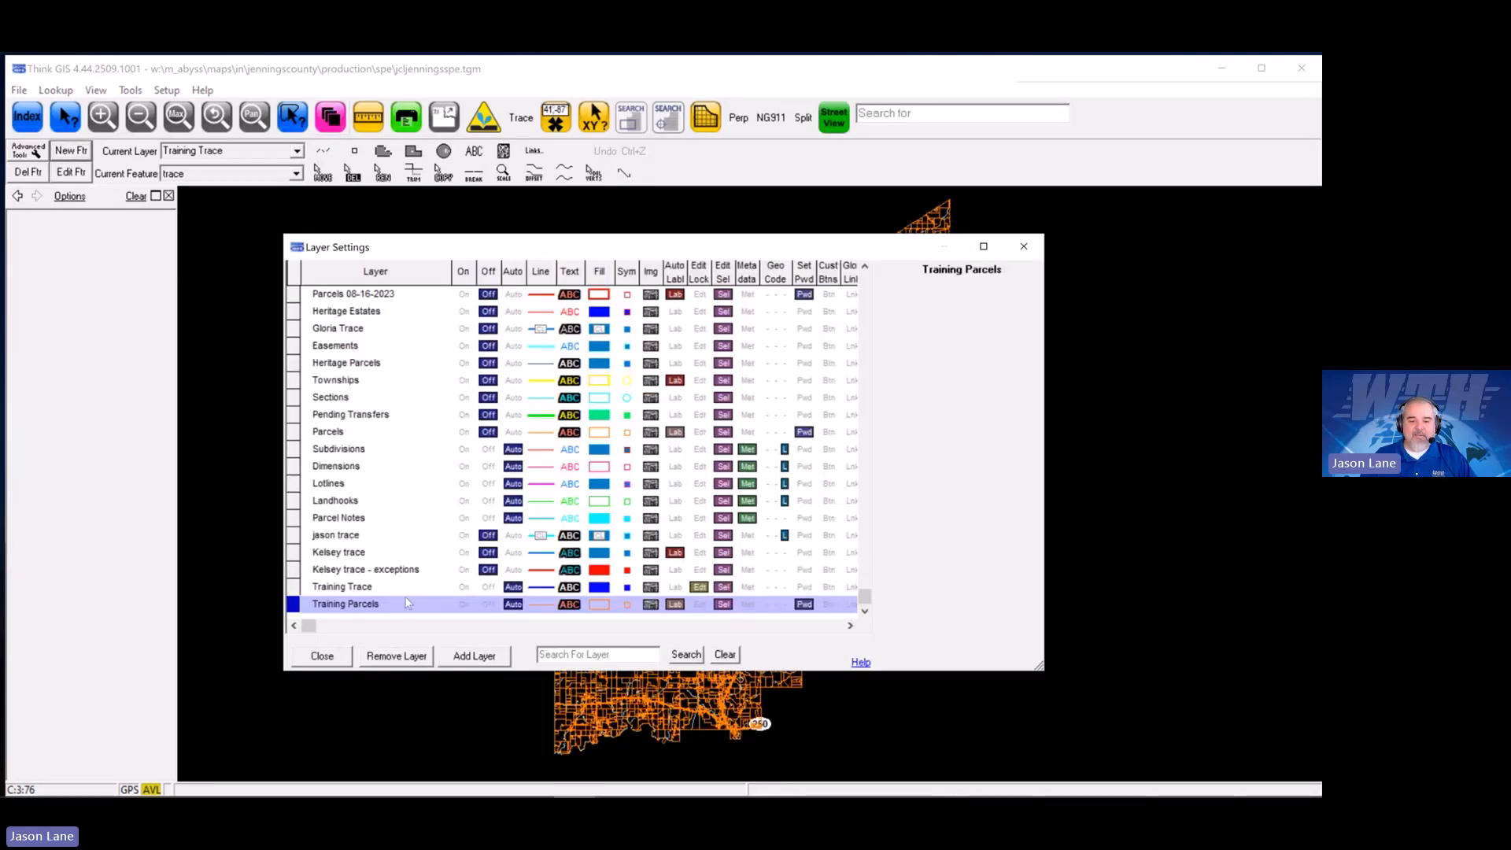
{"action": "left_click", "coordinate": [702, 604]}
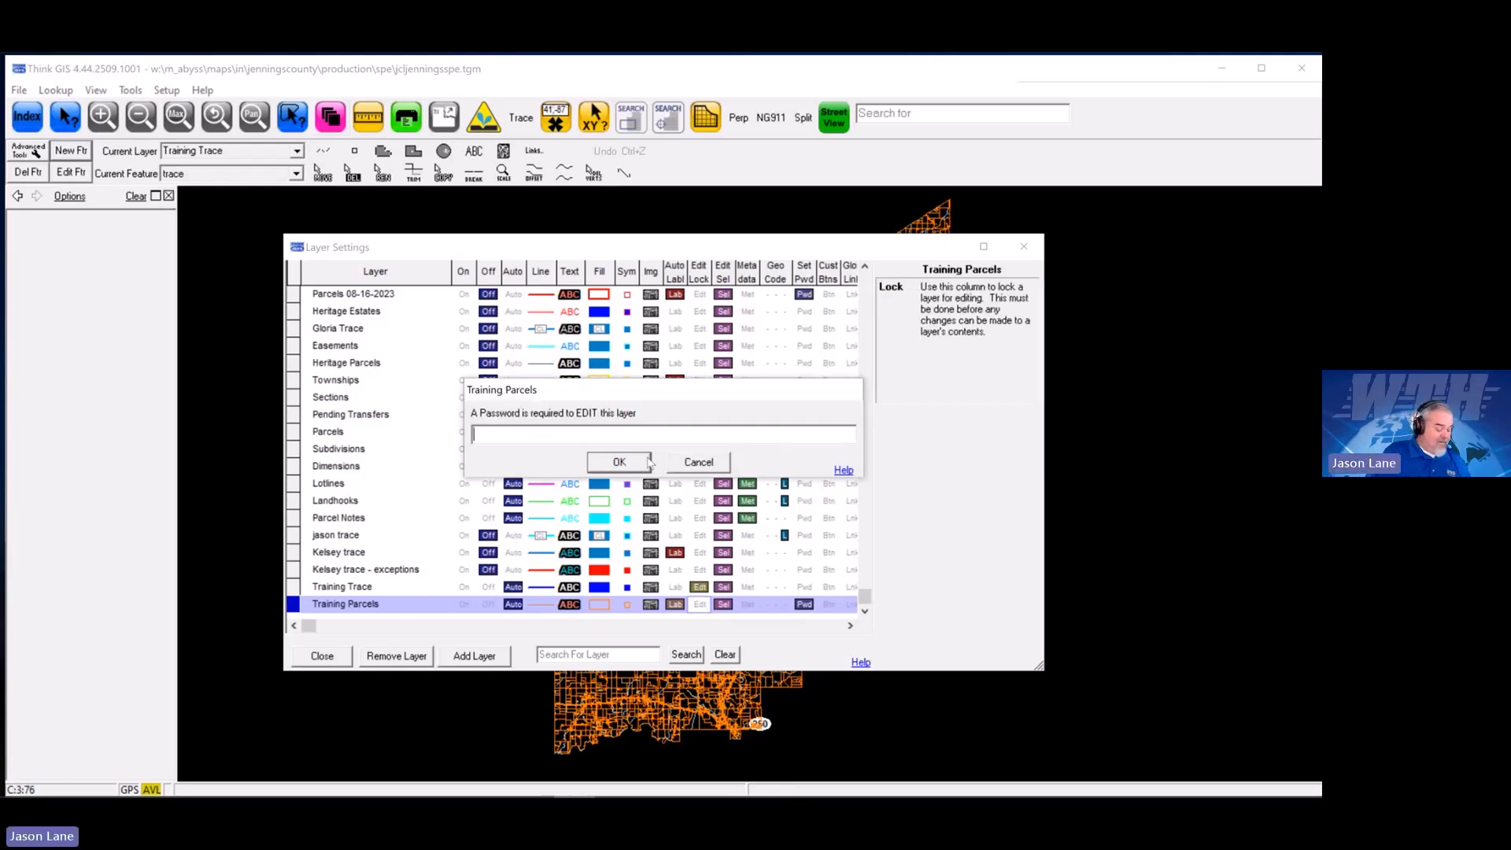
{"action": "type", "text": "*****"}
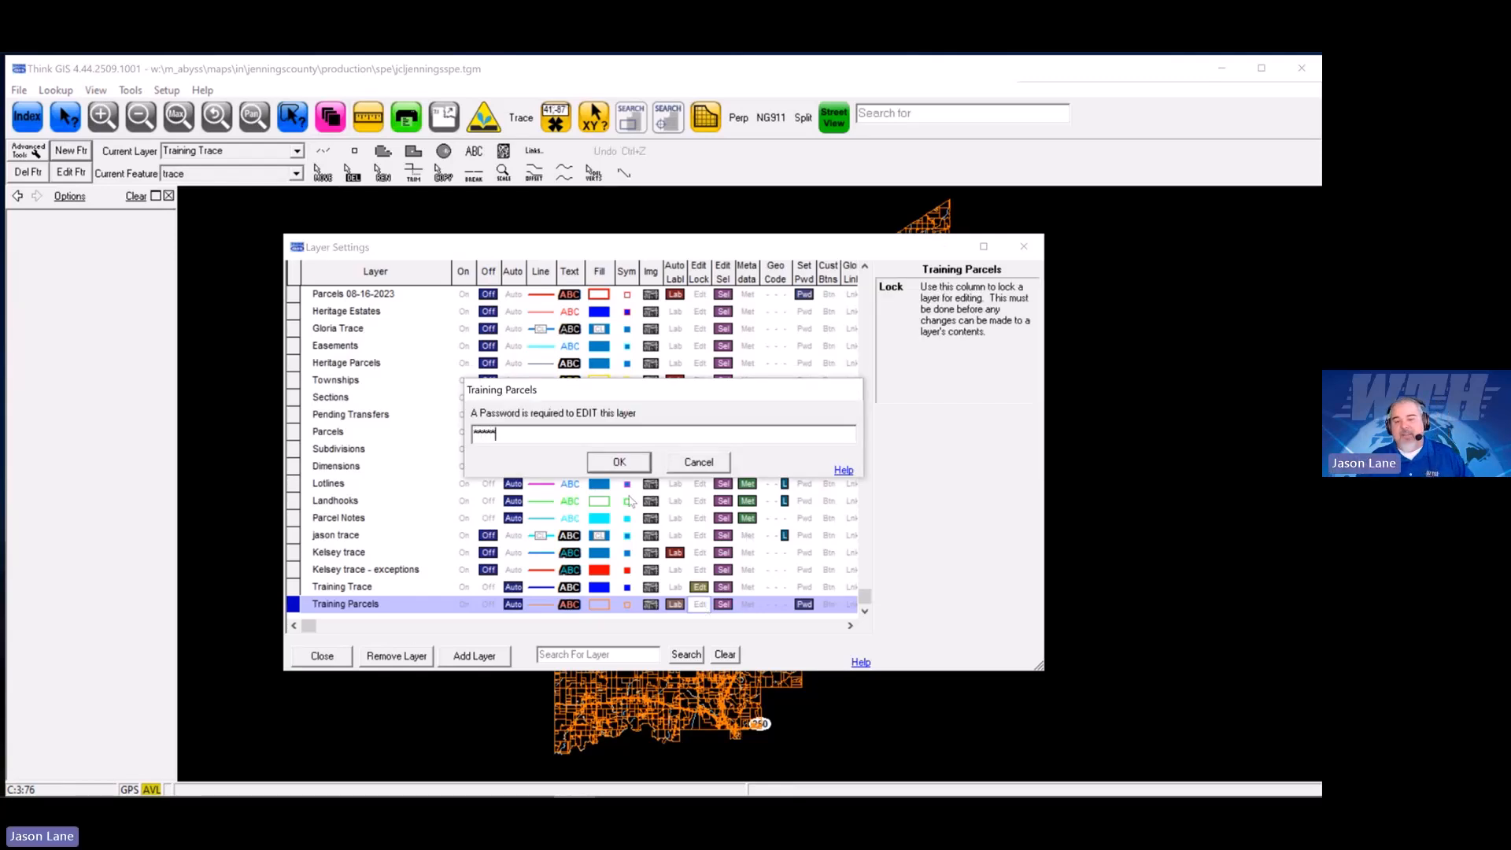
{"action": "left_click", "coordinate": [619, 461]}
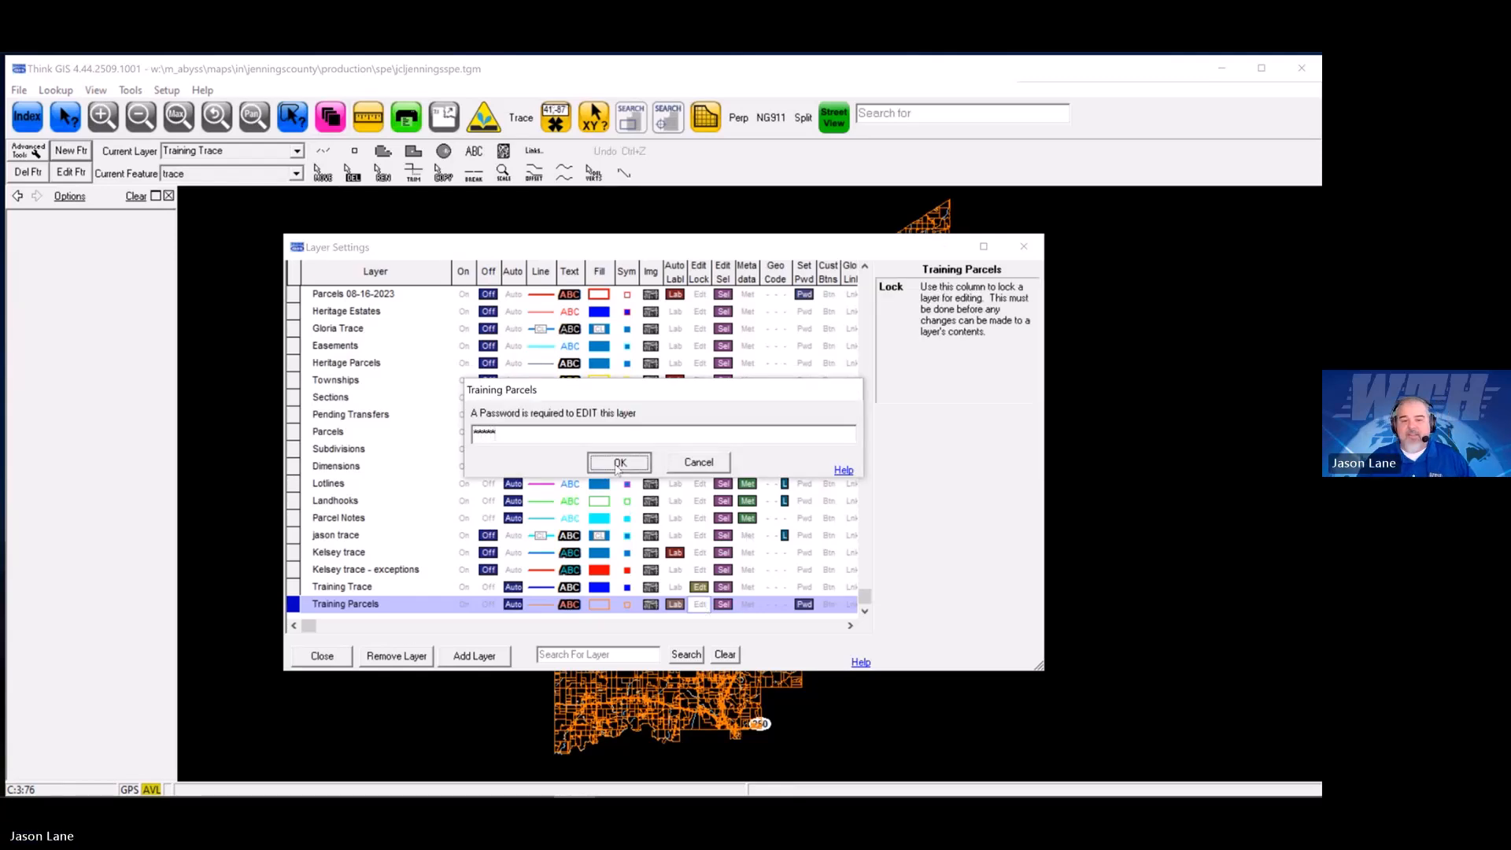
{"action": "left_click", "coordinate": [323, 656]}
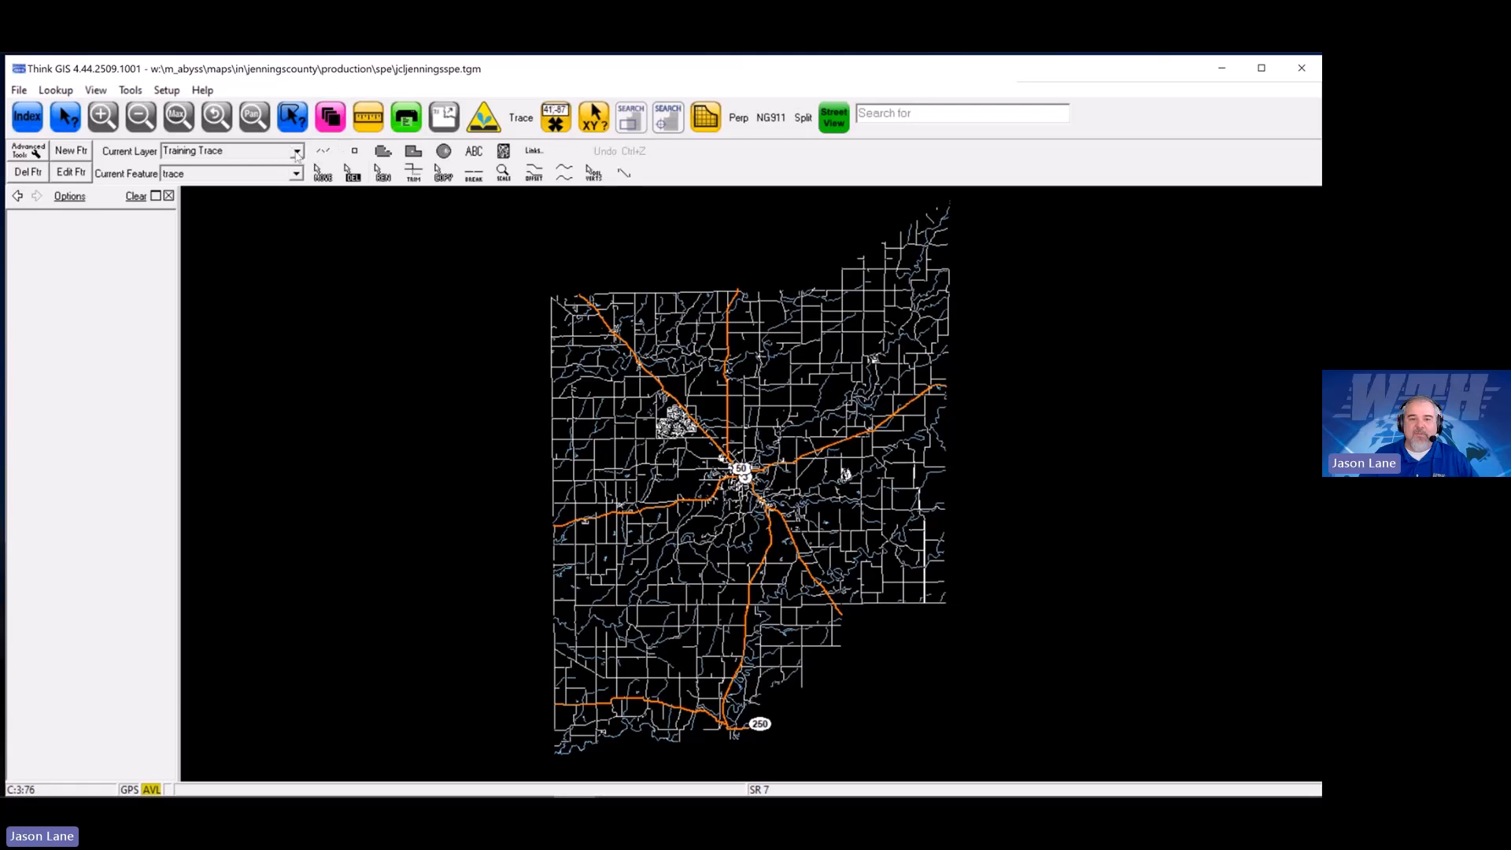
{"action": "left_click", "coordinate": [297, 150]}
{"action": "left_click", "coordinate": [221, 179]}
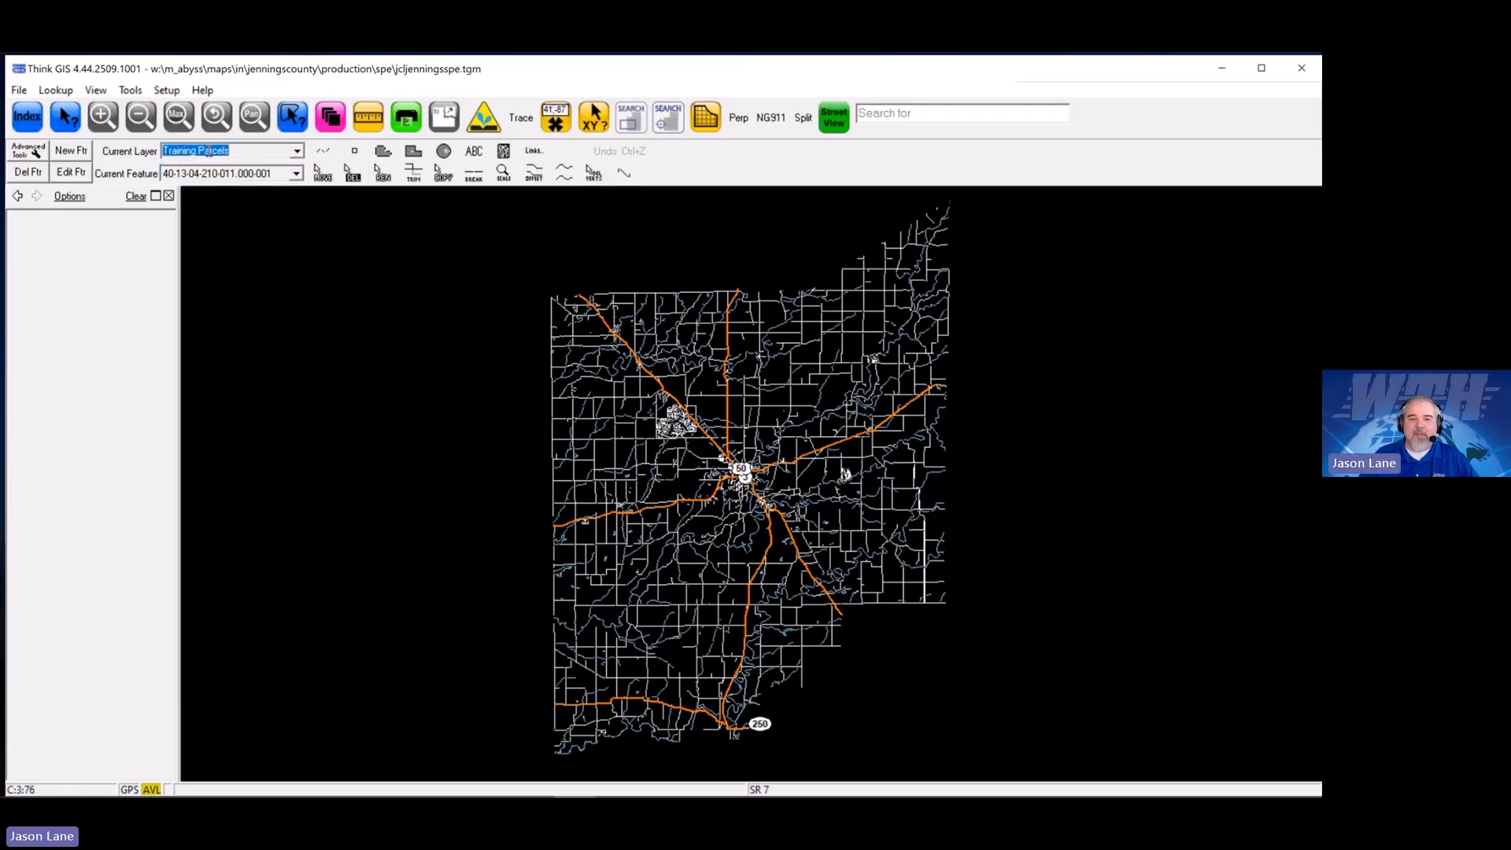
{"action": "left_click", "coordinate": [444, 119]}
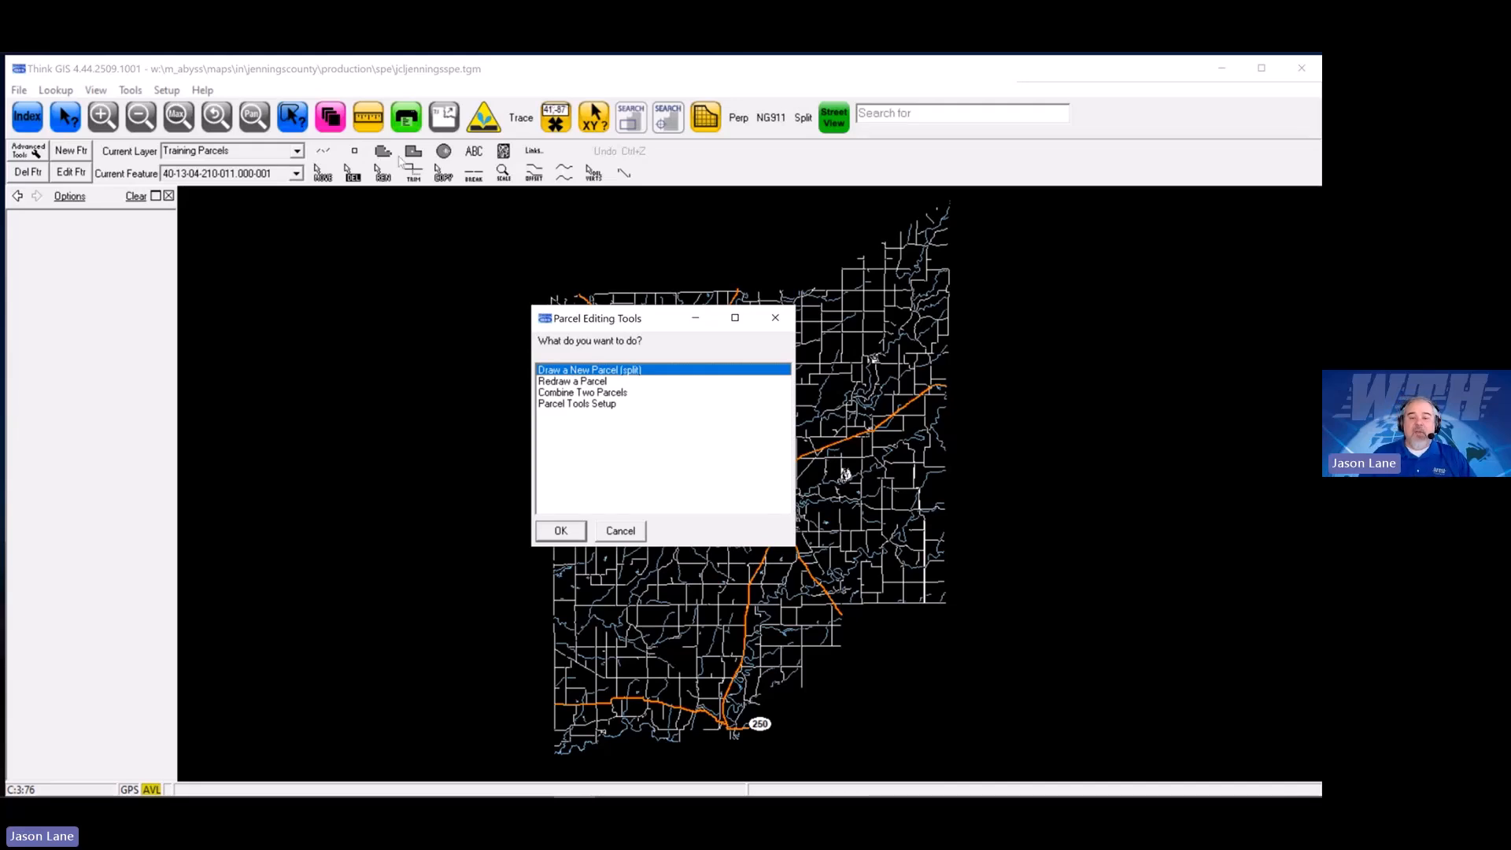
{"action": "left_click", "coordinate": [598, 382]}
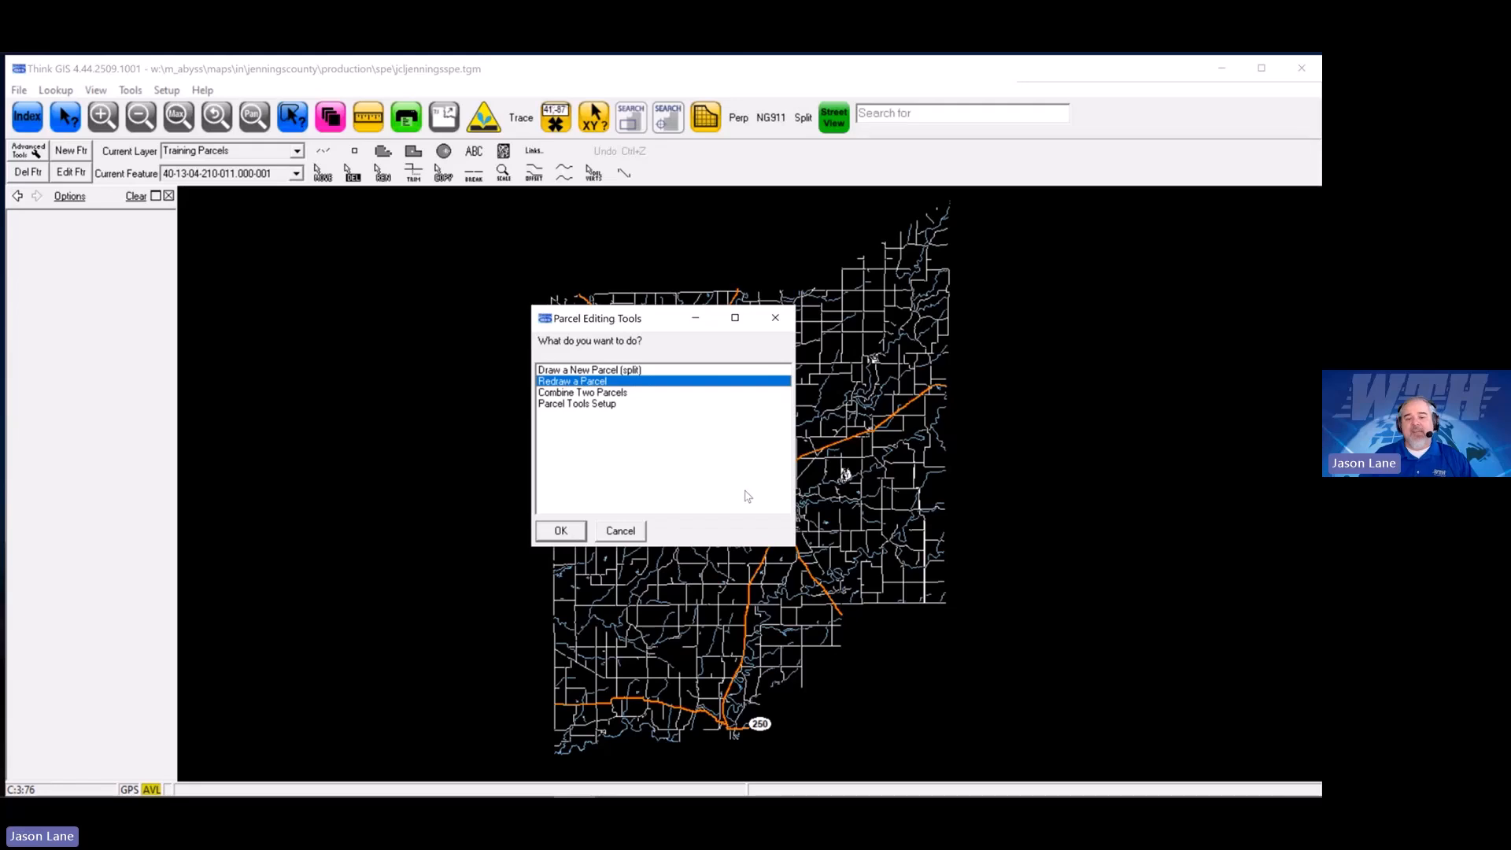
{"action": "left_click", "coordinate": [561, 531]}
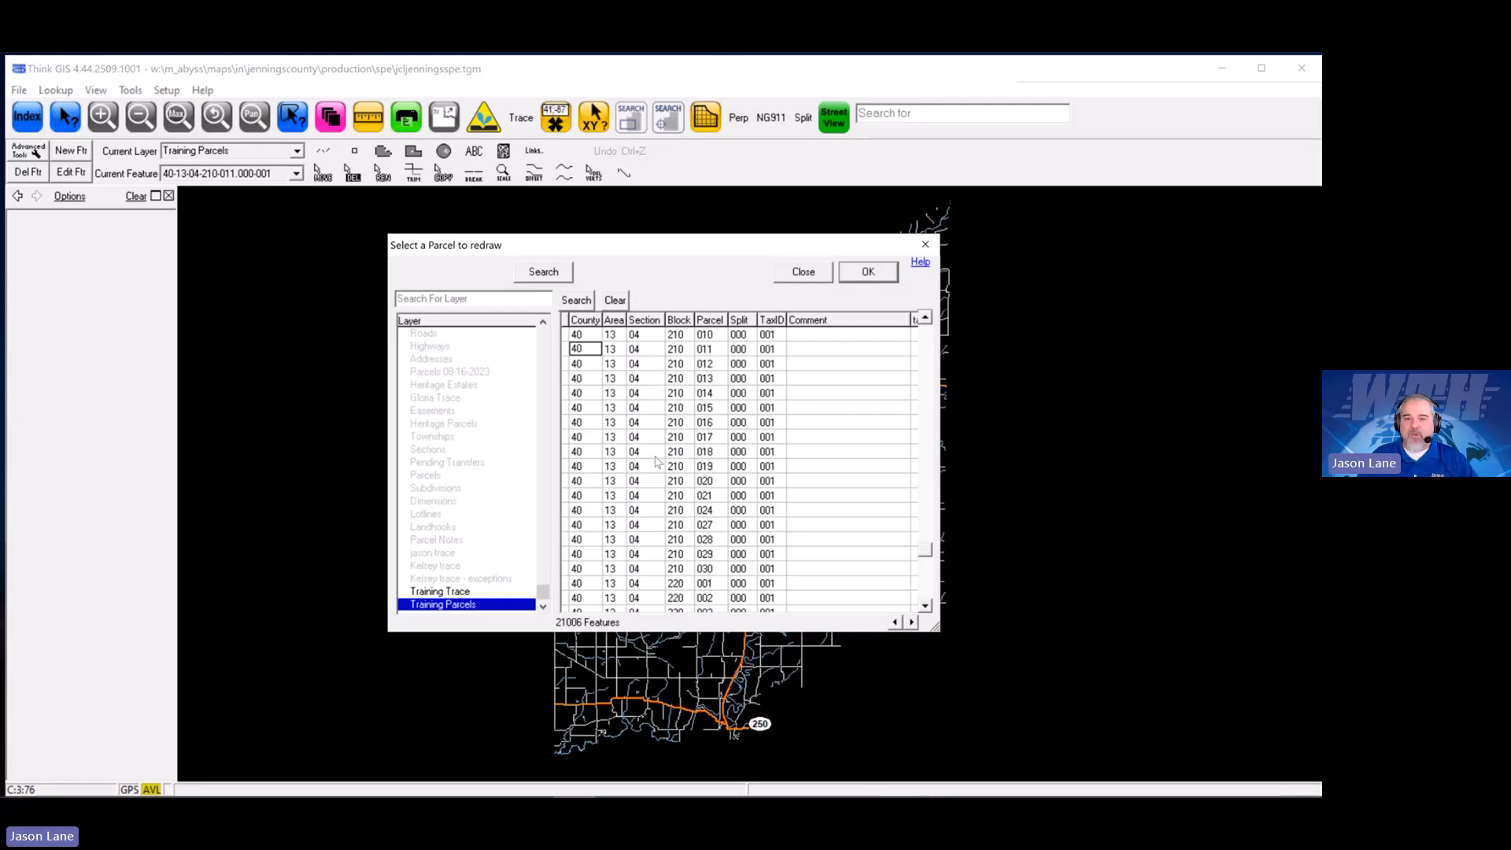
{"action": "left_click", "coordinate": [810, 276]}
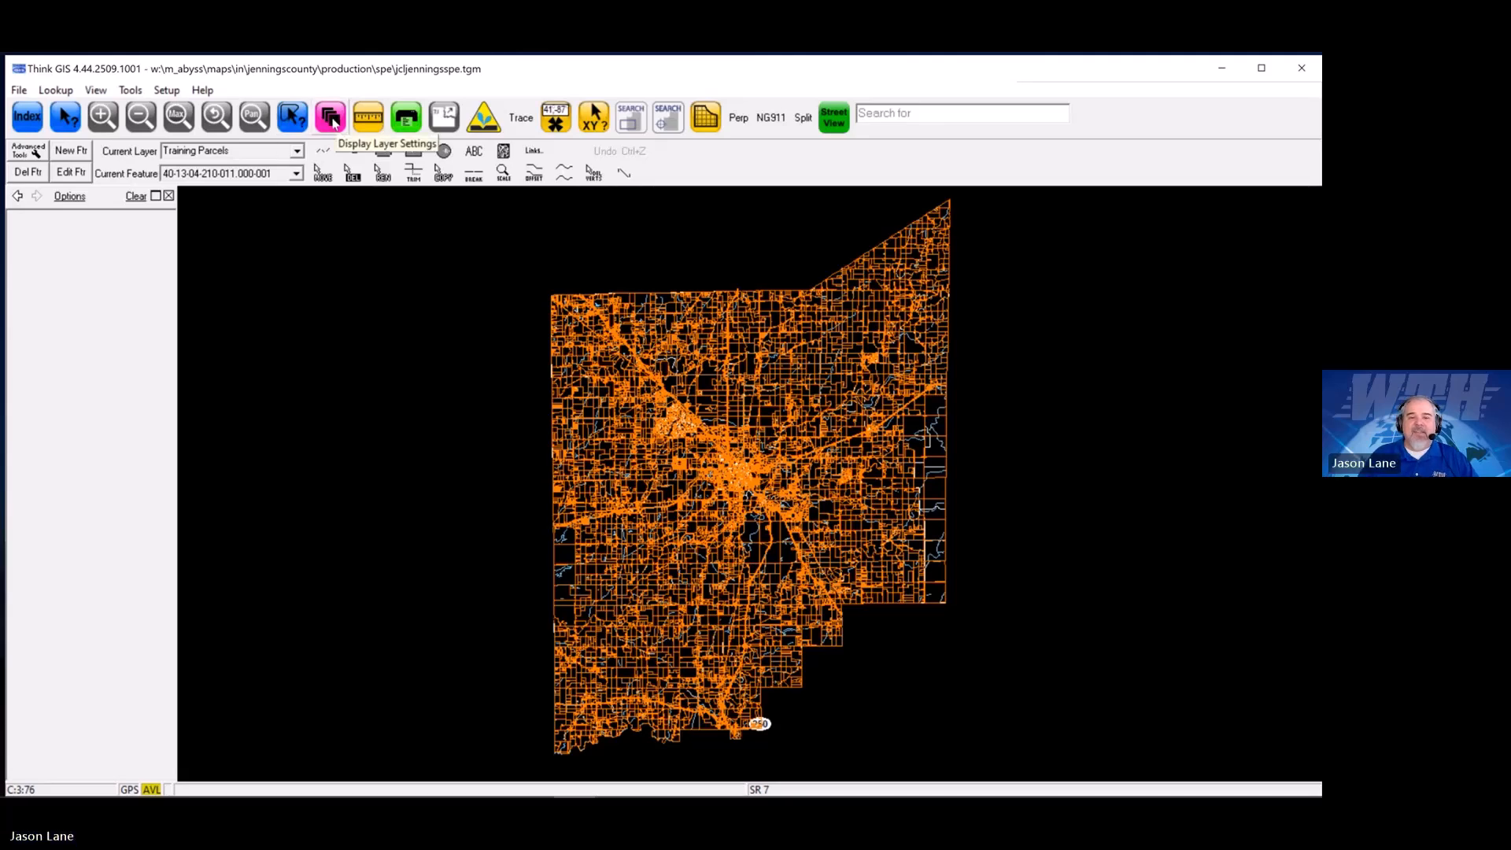
{"action": "left_click", "coordinate": [449, 122]}
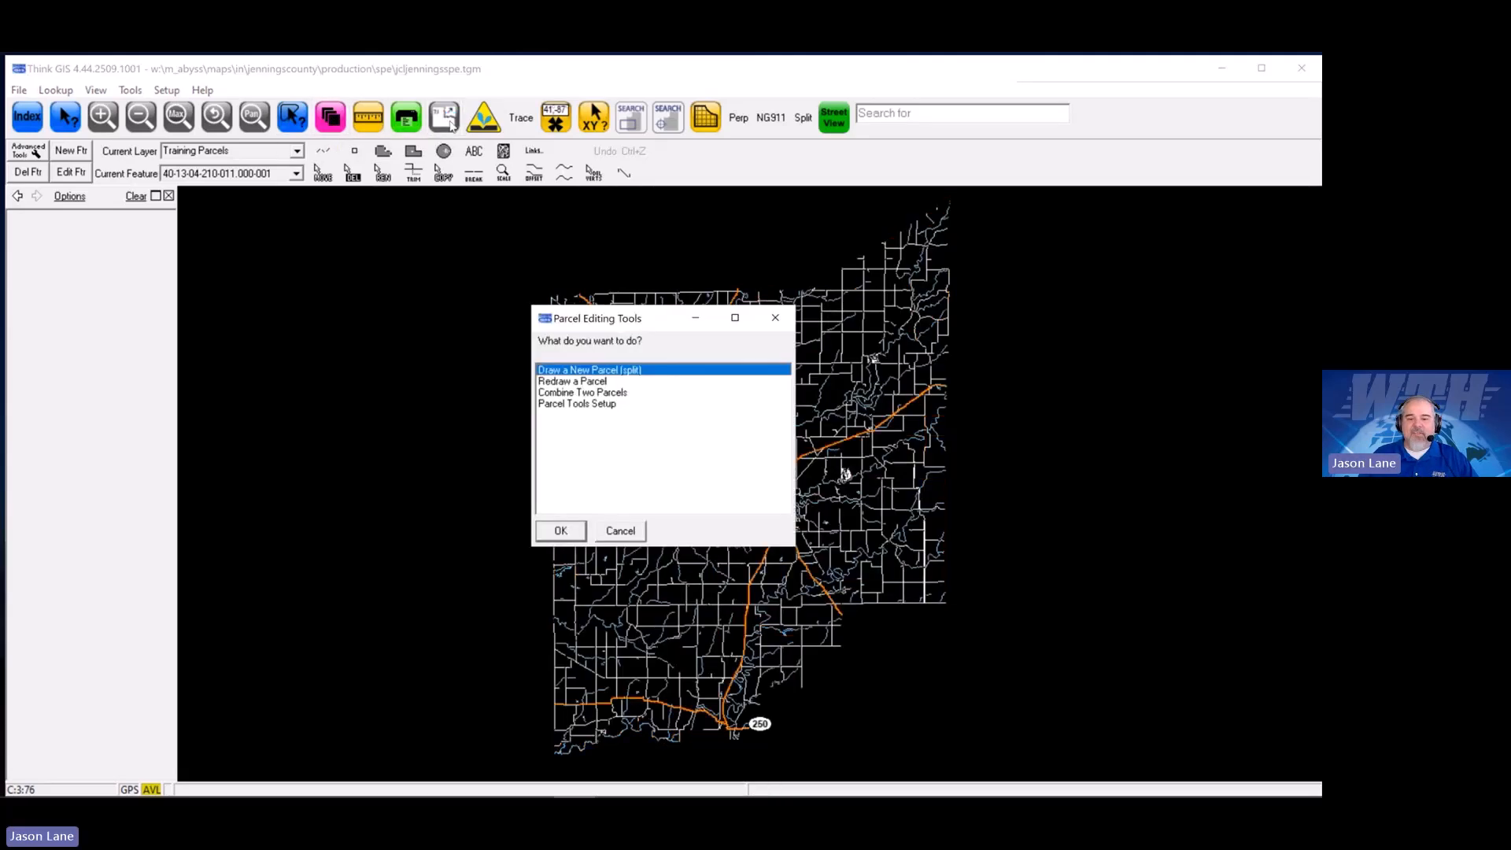
{"action": "left_click", "coordinate": [587, 393]}
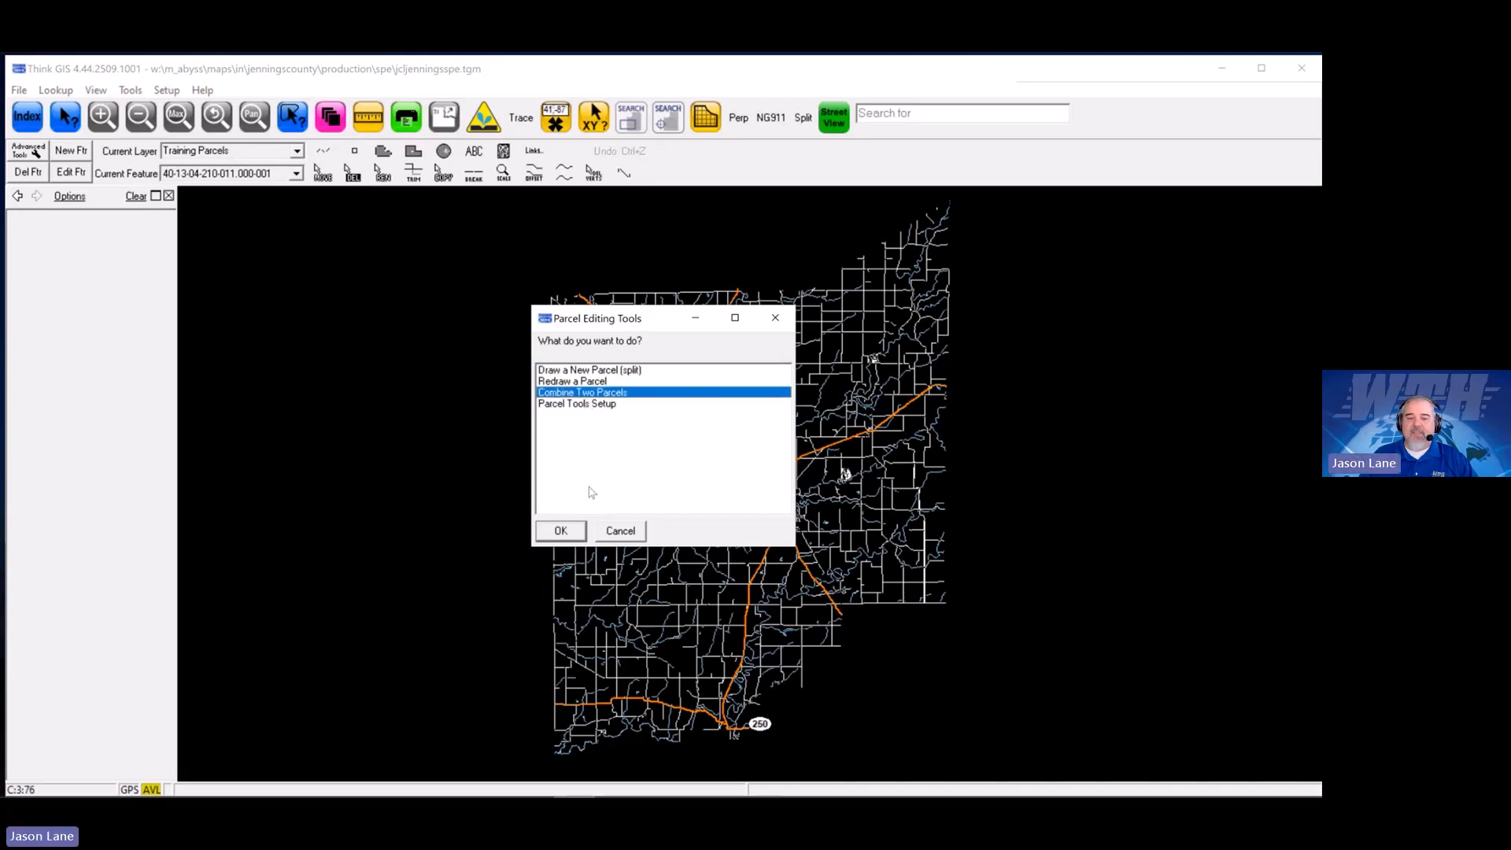
{"action": "left_click", "coordinate": [563, 532]}
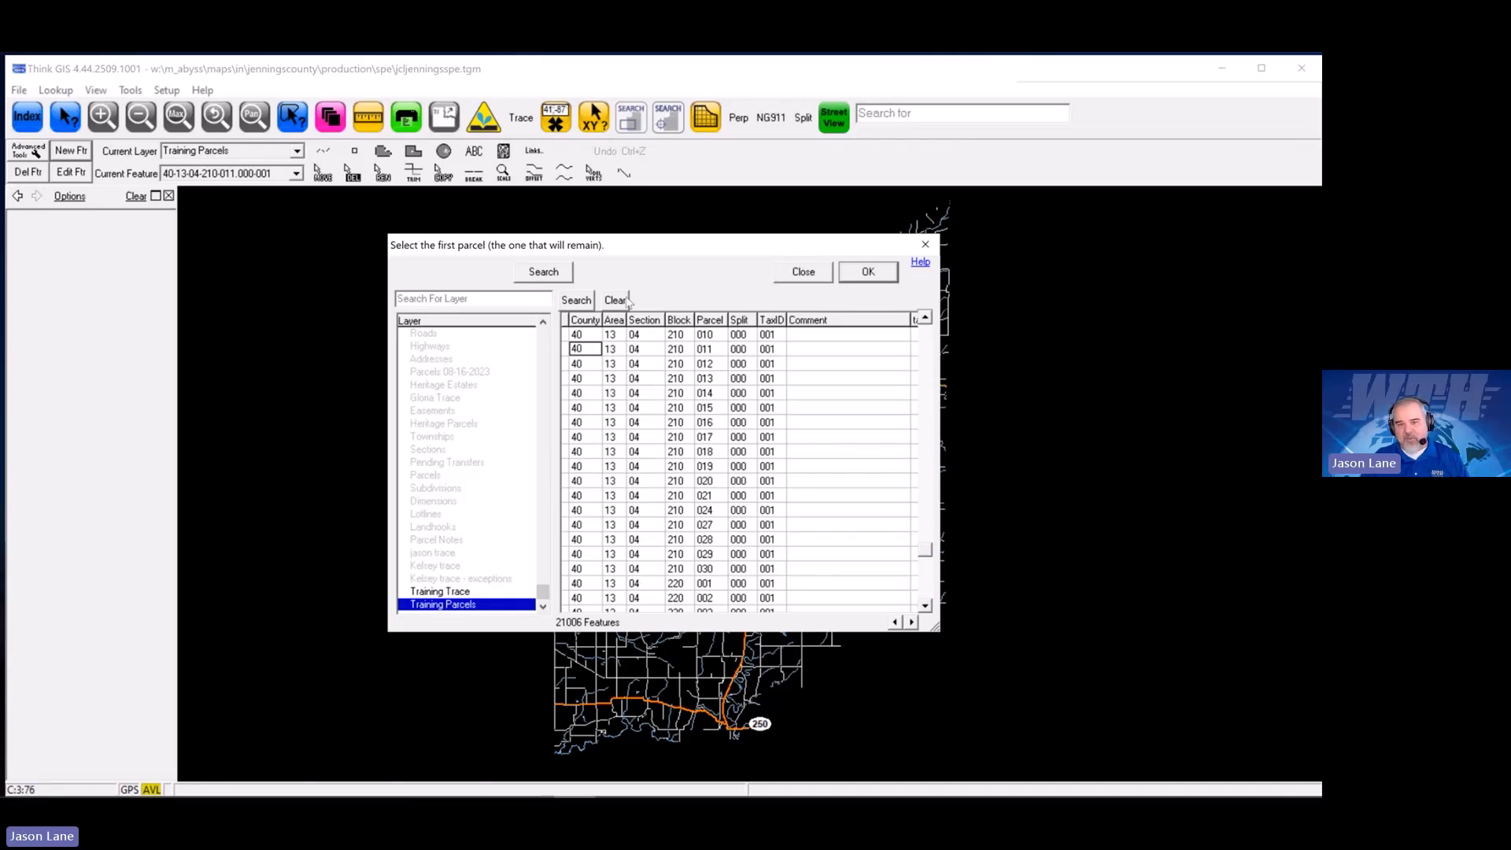
{"action": "left_click", "coordinate": [809, 274]}
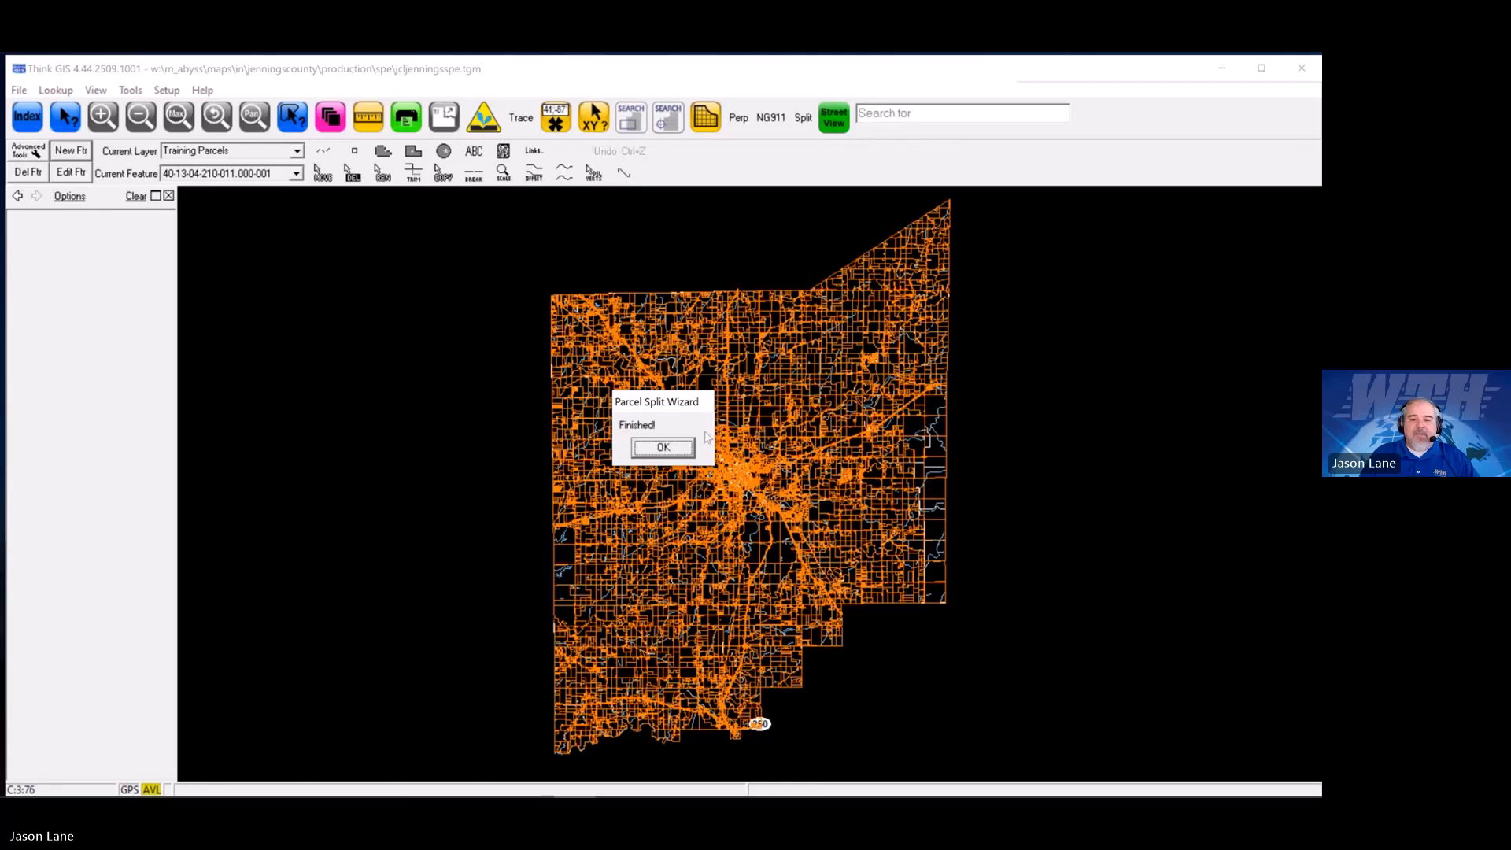
{"action": "left_click", "coordinate": [663, 448]}
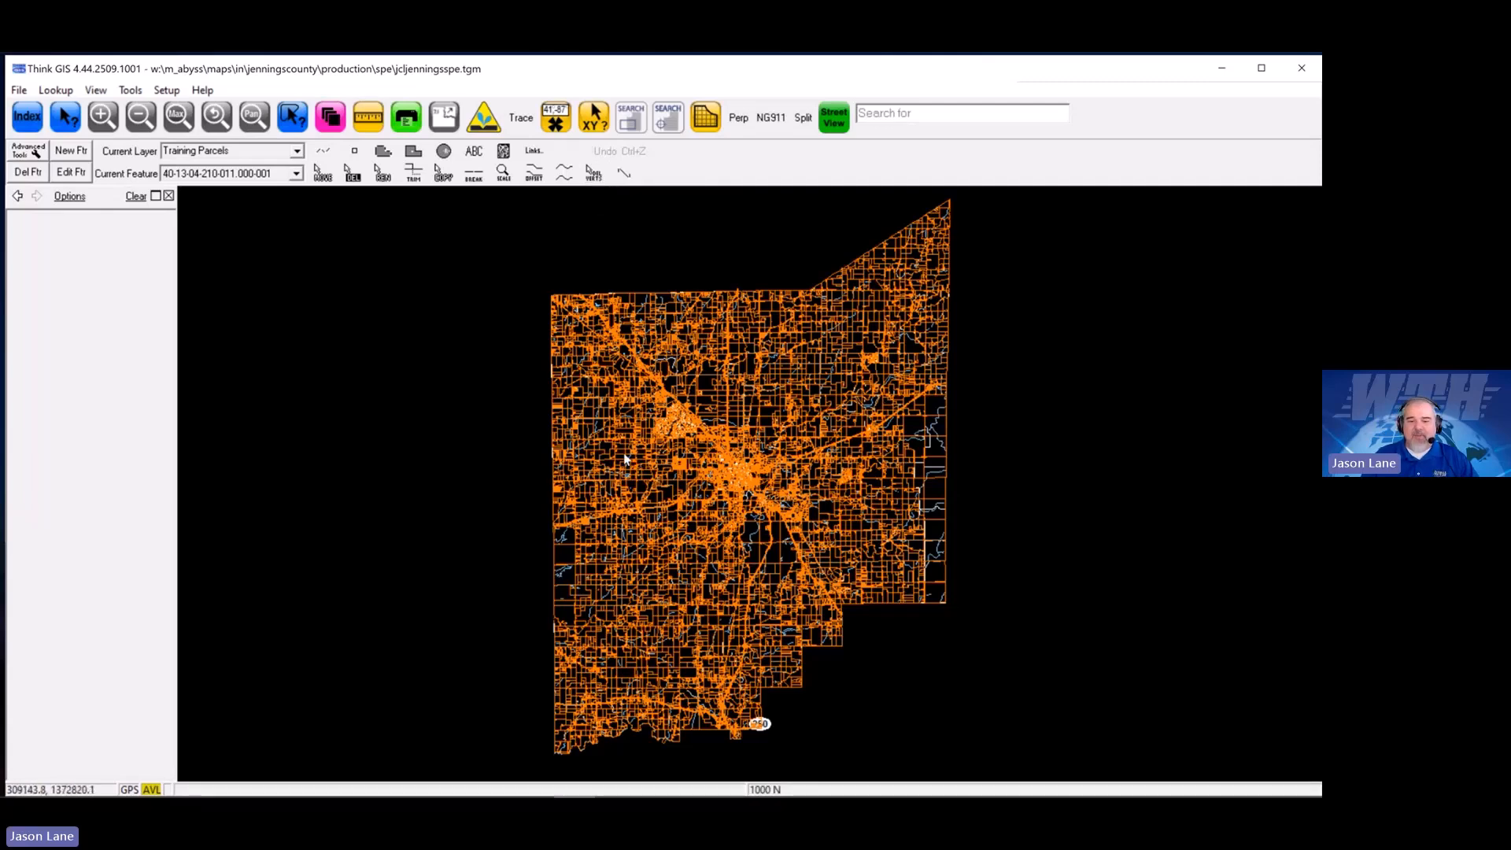
Delete the inner corner vertex of the notch on the boundary between parcels 9 and 9.1, and undo that deletion
{"action": "left_click_drag", "start_coordinate": [624, 454], "coordinate": [776, 485]}
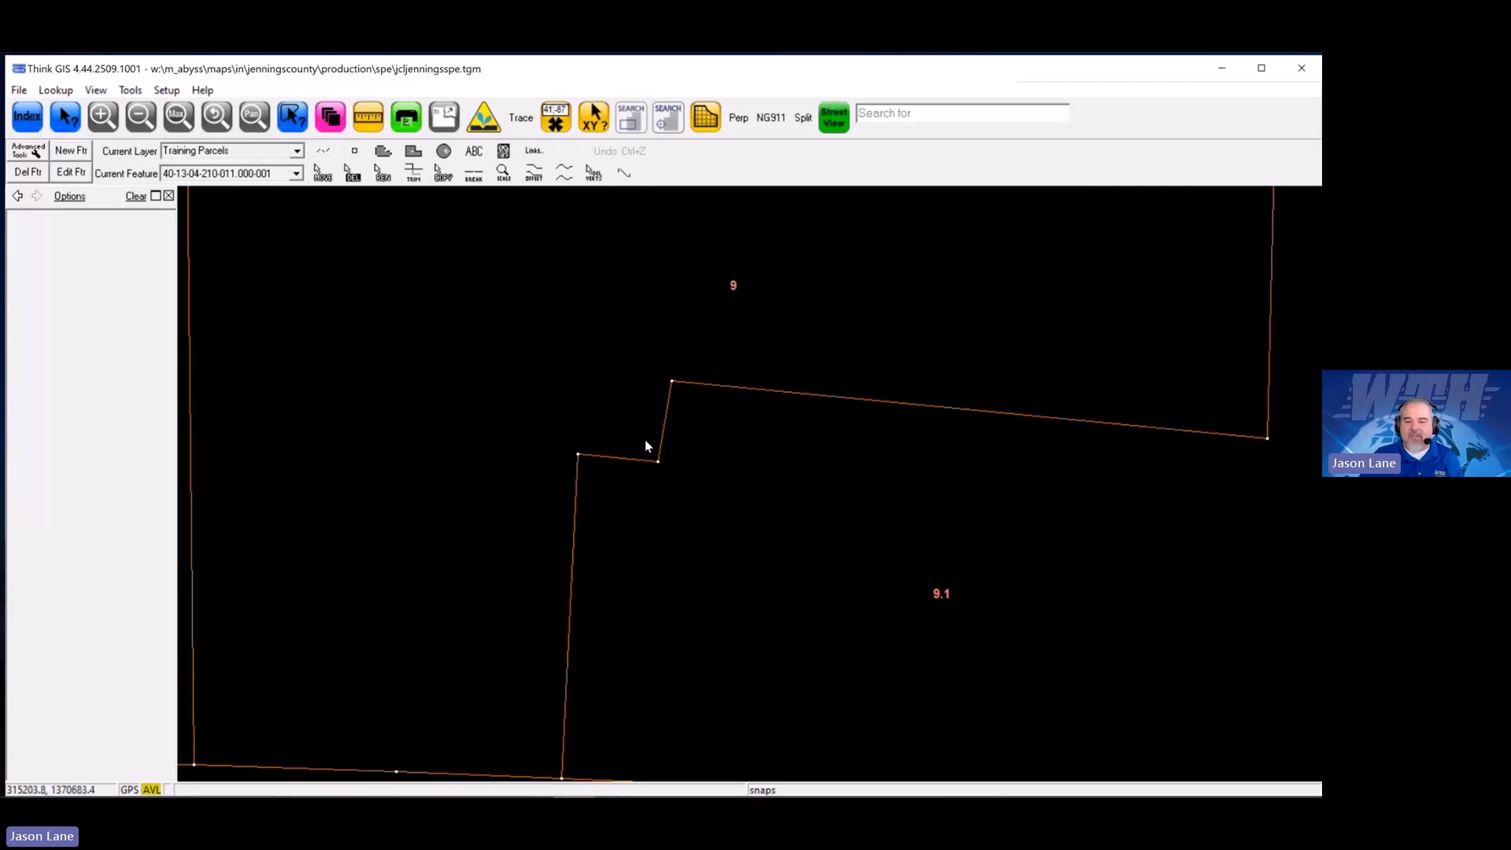
{"action": "left_click_drag", "start_coordinate": [727, 459], "coordinate": [786, 378]}
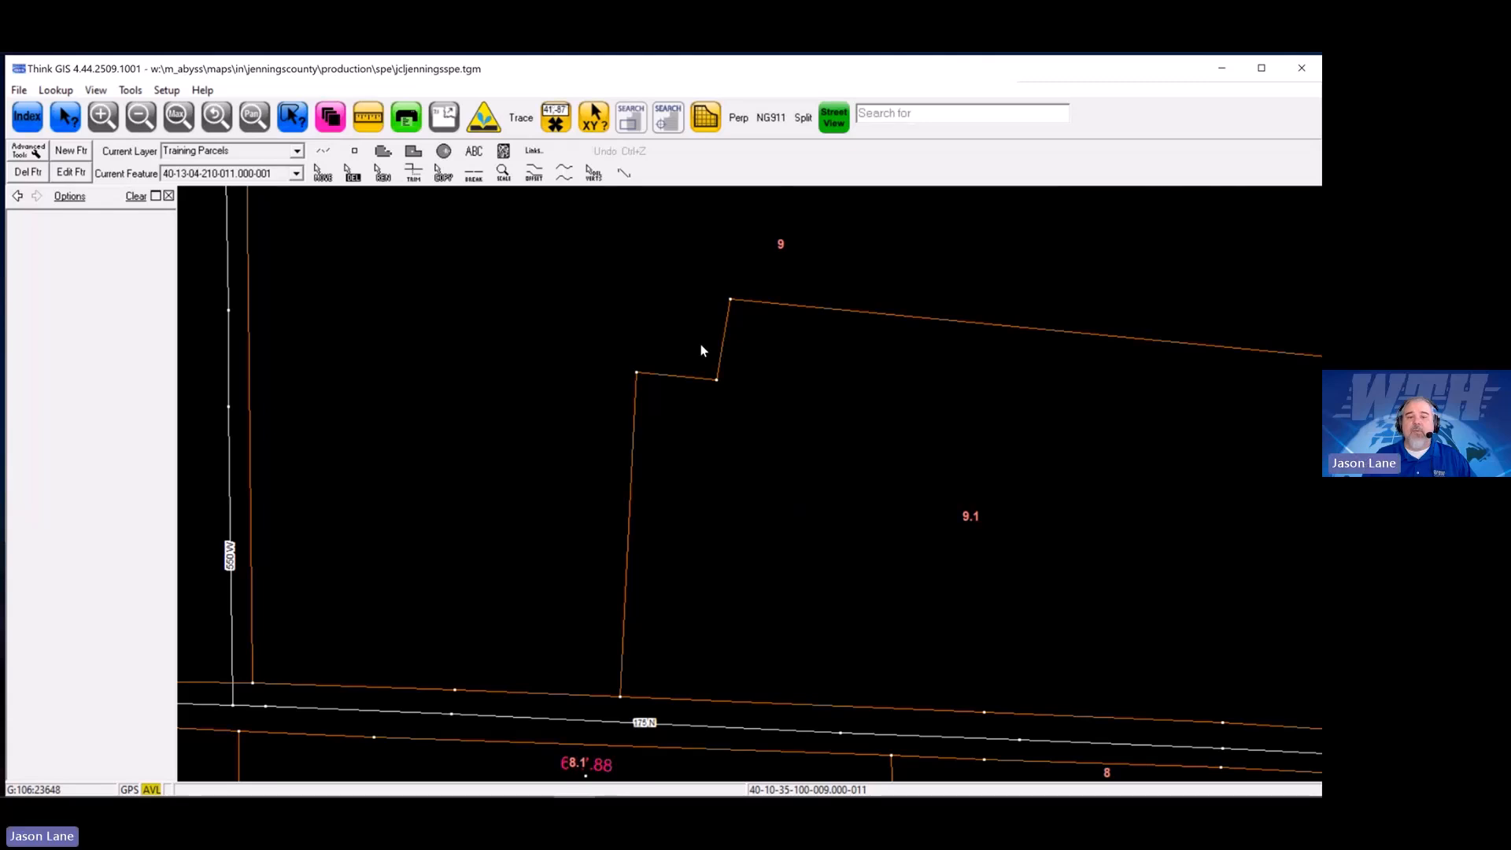
{"action": "left_click", "coordinate": [593, 175]}
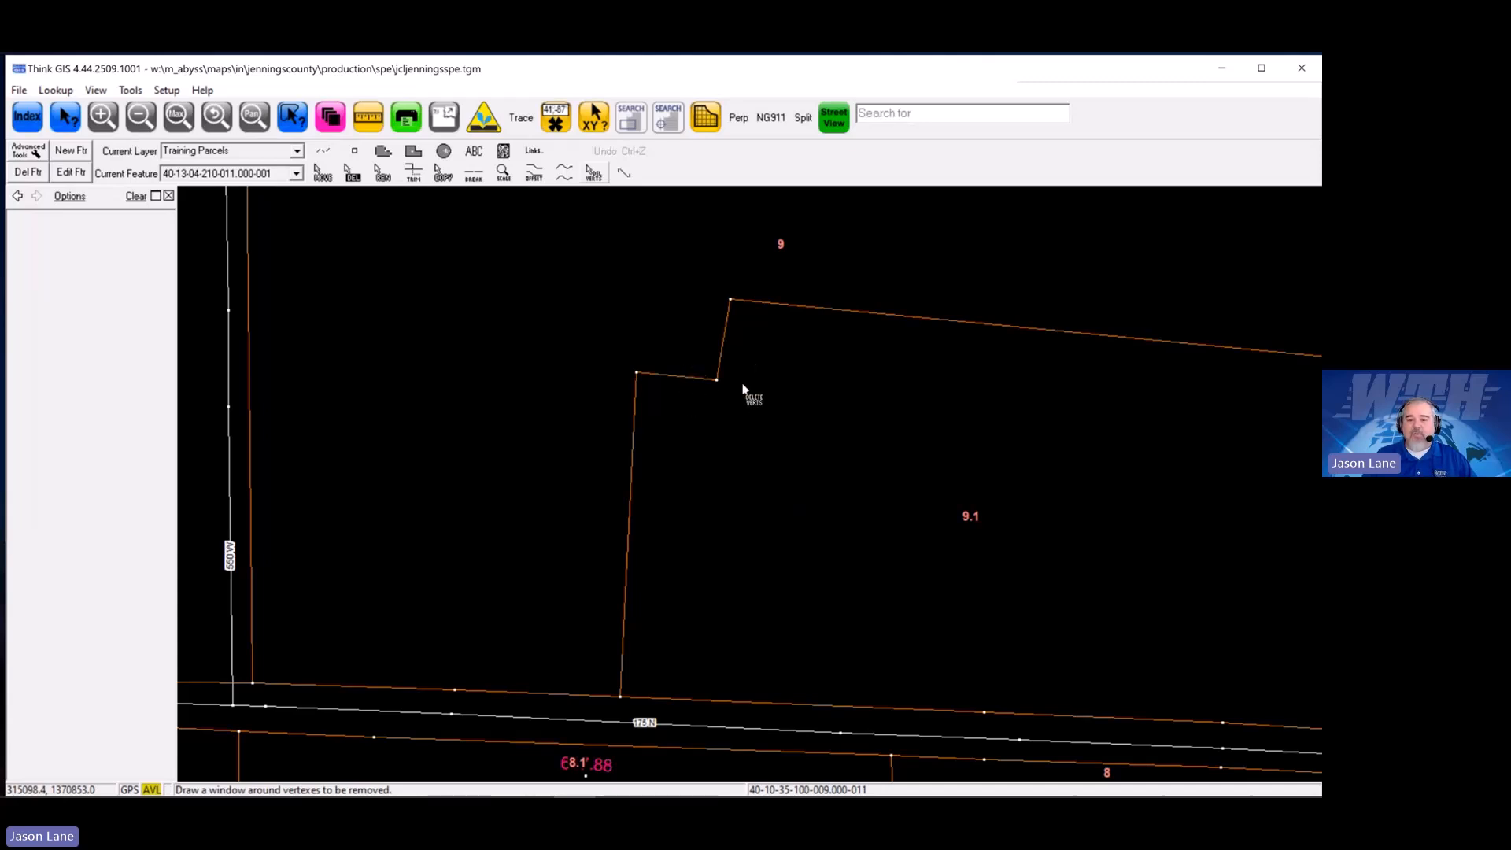
{"action": "left_click_drag", "start_coordinate": [684, 341], "coordinate": [775, 431]}
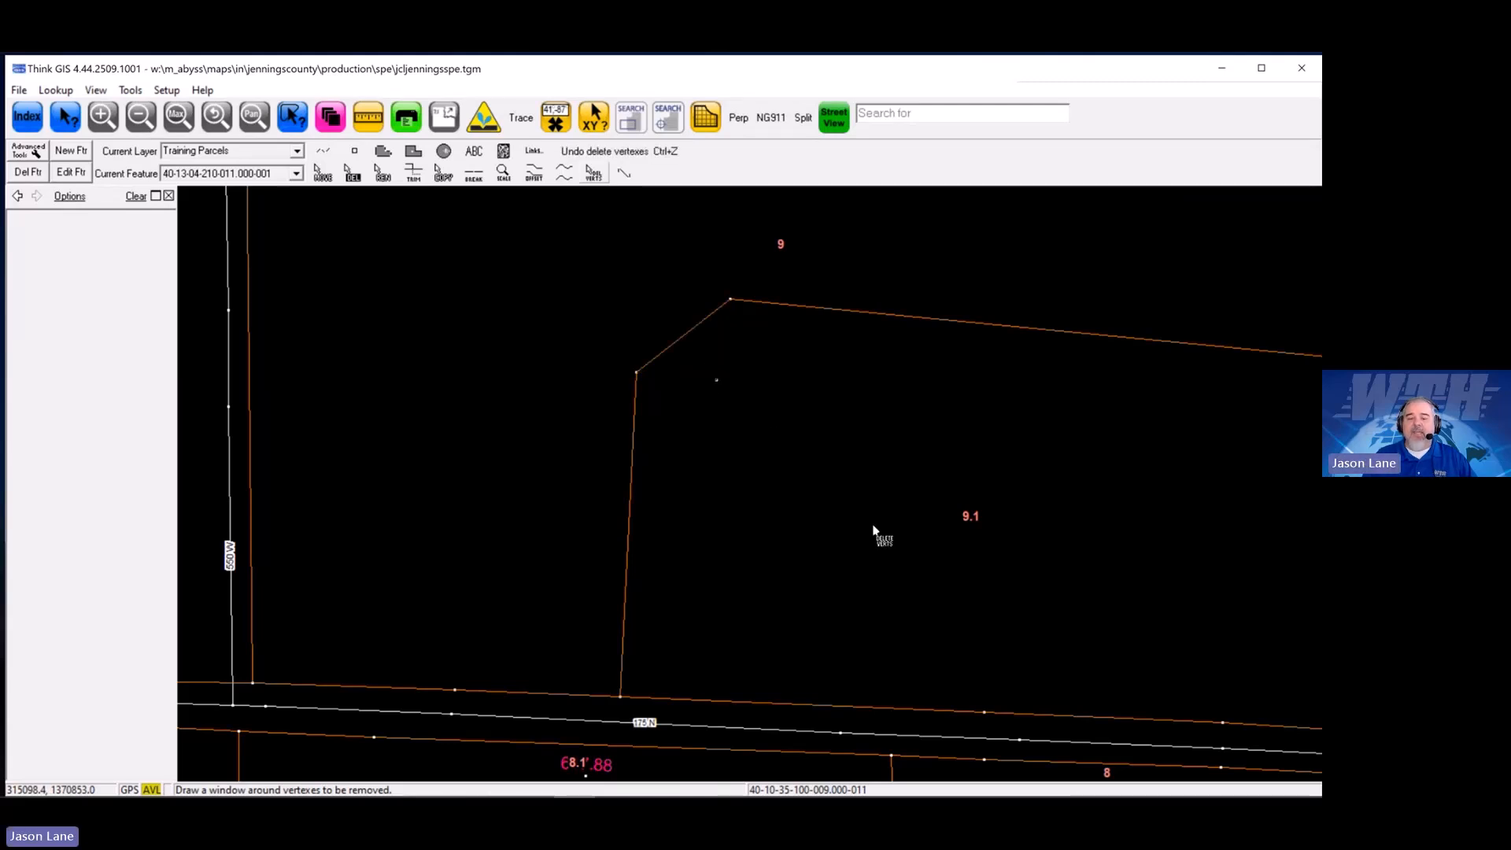
{"action": "key", "text": "Escape"}
{"action": "scroll", "coordinate": [881, 404], "scroll_direction": "down", "scroll_amount": 2}
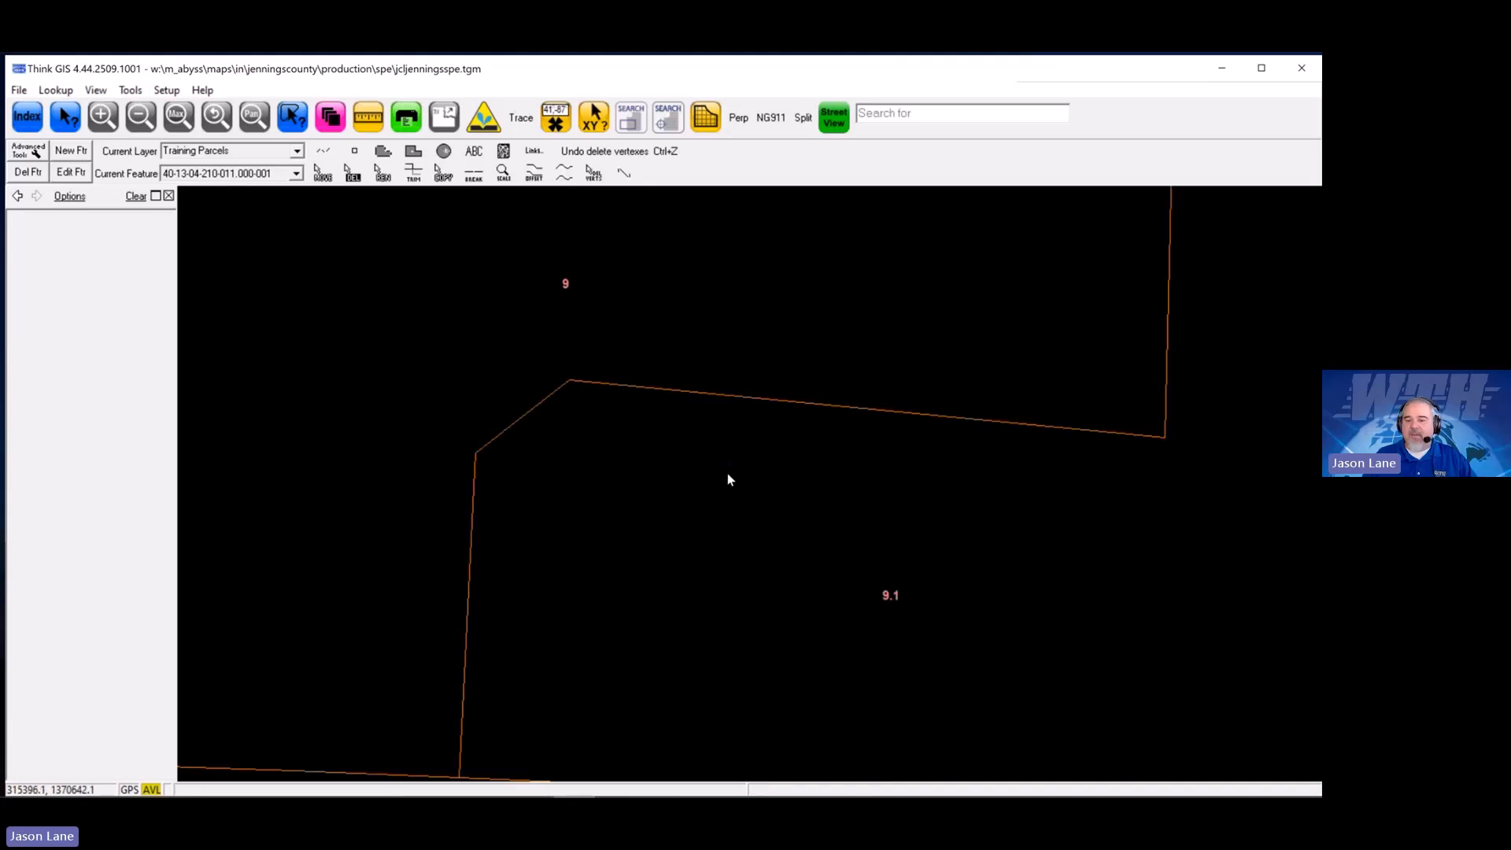
{"action": "scroll", "coordinate": [728, 476], "scroll_direction": "down", "scroll_amount": 1}
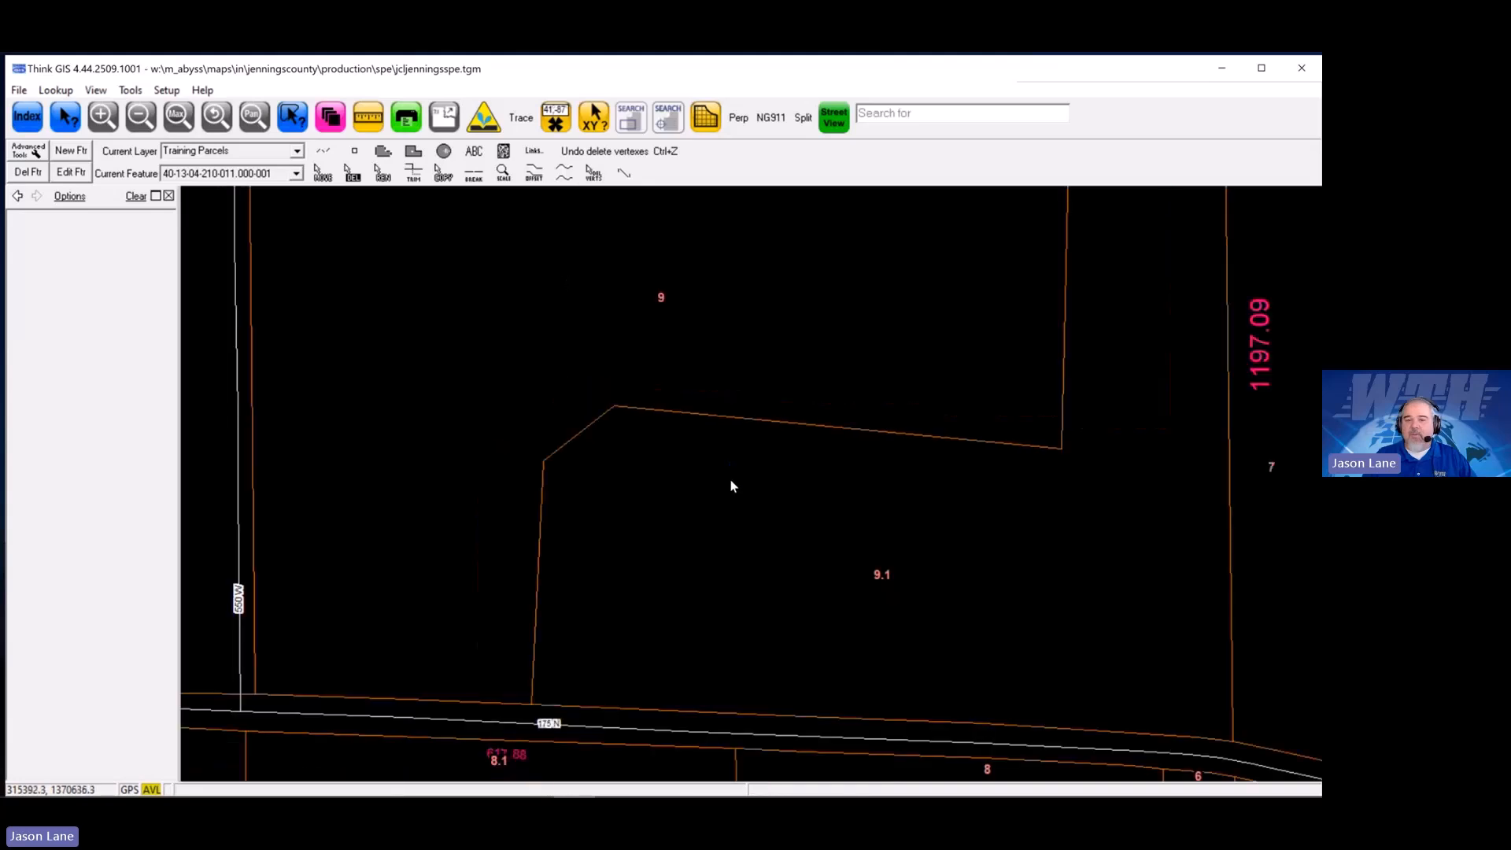
{"action": "left_click", "coordinate": [611, 154]}
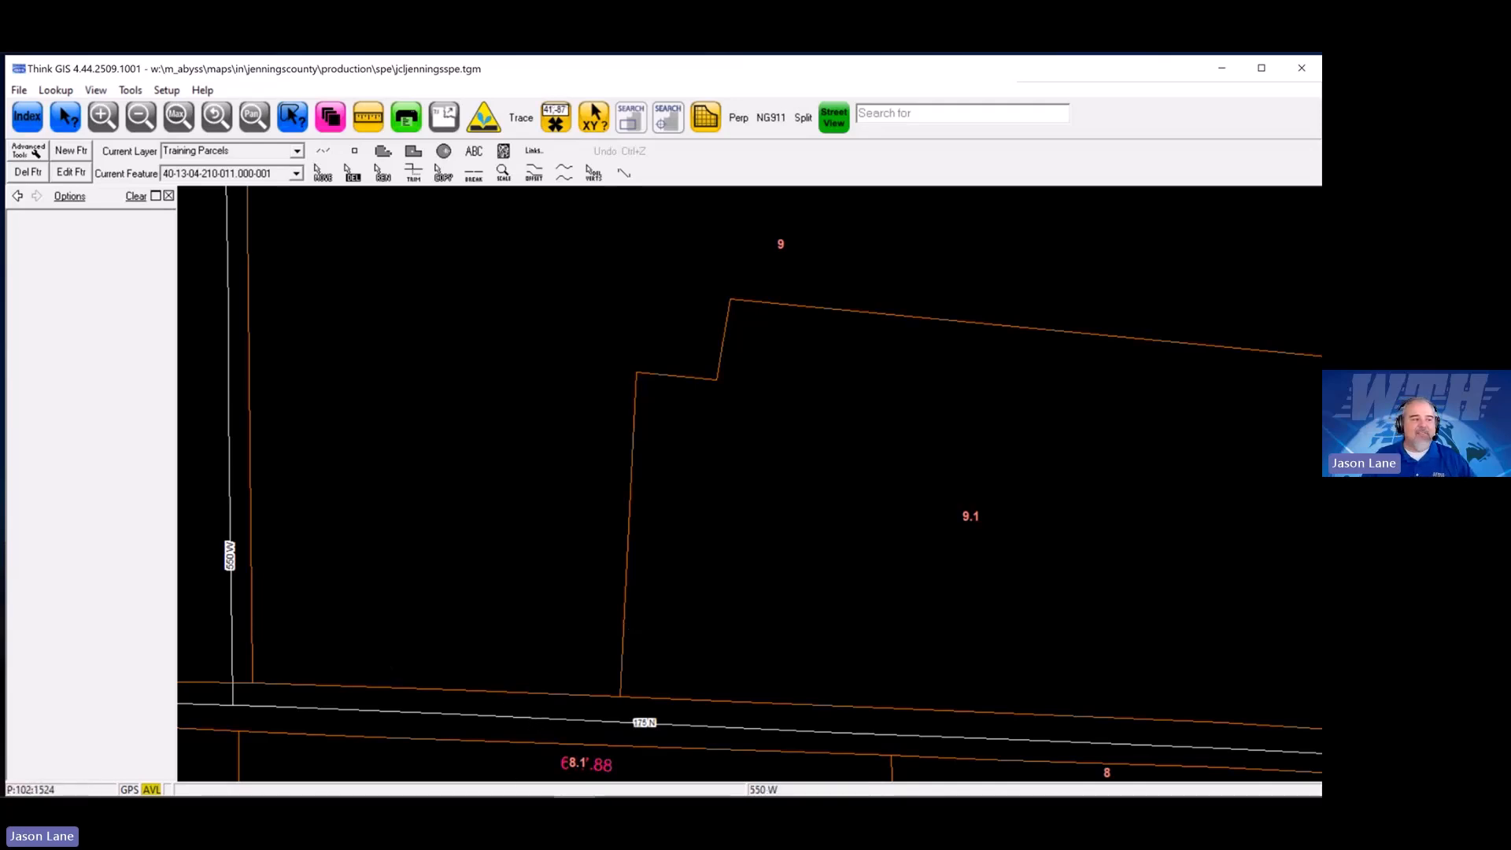
Bring up the legal description document, move it aside, and view the attribute record of parcel 9.1 on the map
{"action": "left_click", "coordinate": [532, 797]}
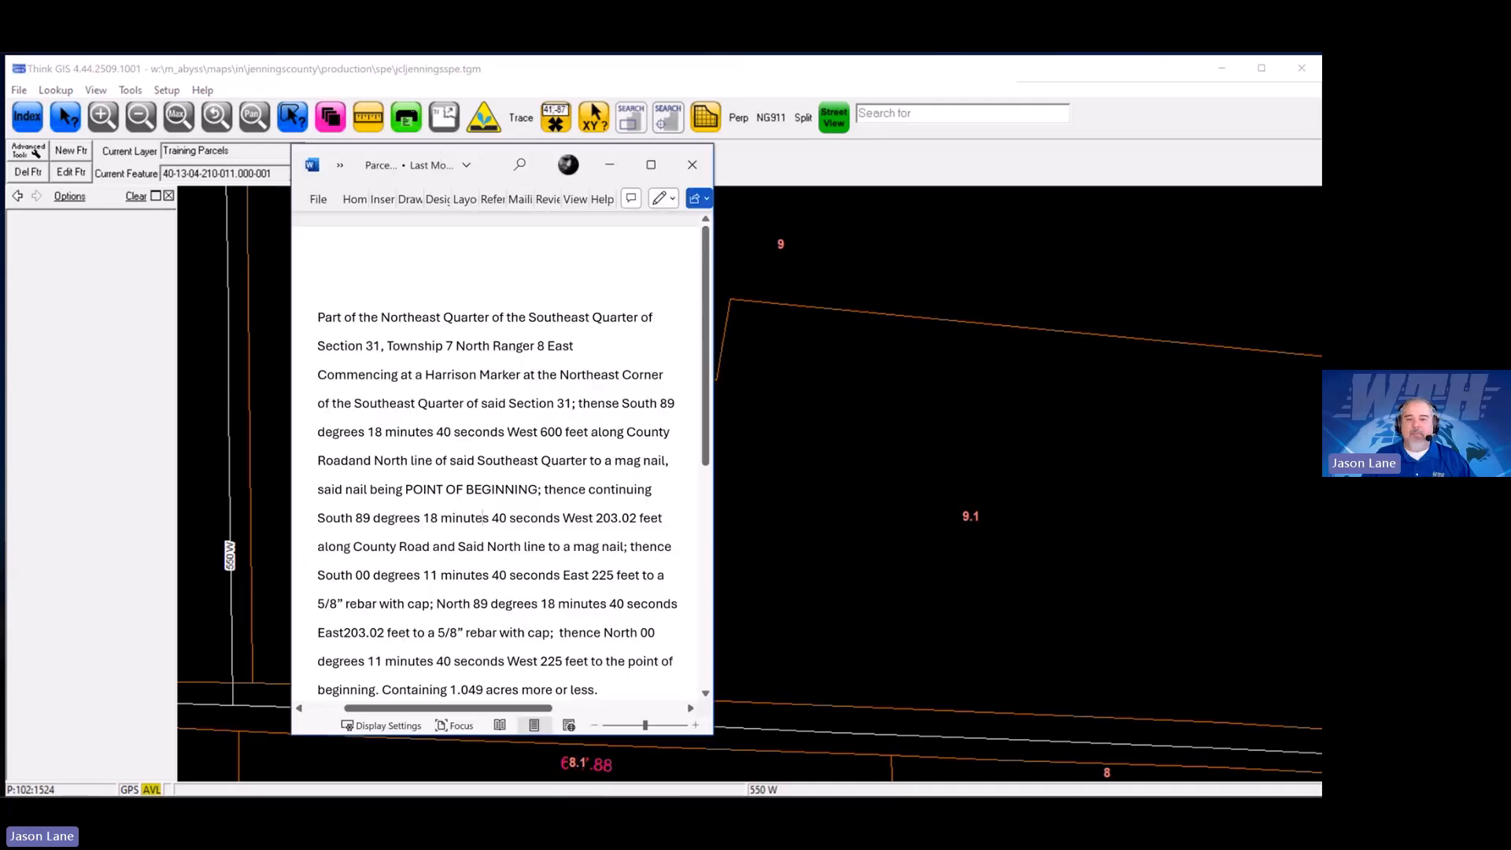
{"action": "left_click_drag", "start_coordinate": [497, 160], "coordinate": [207, 75]}
{"action": "left_click", "coordinate": [712, 642]}
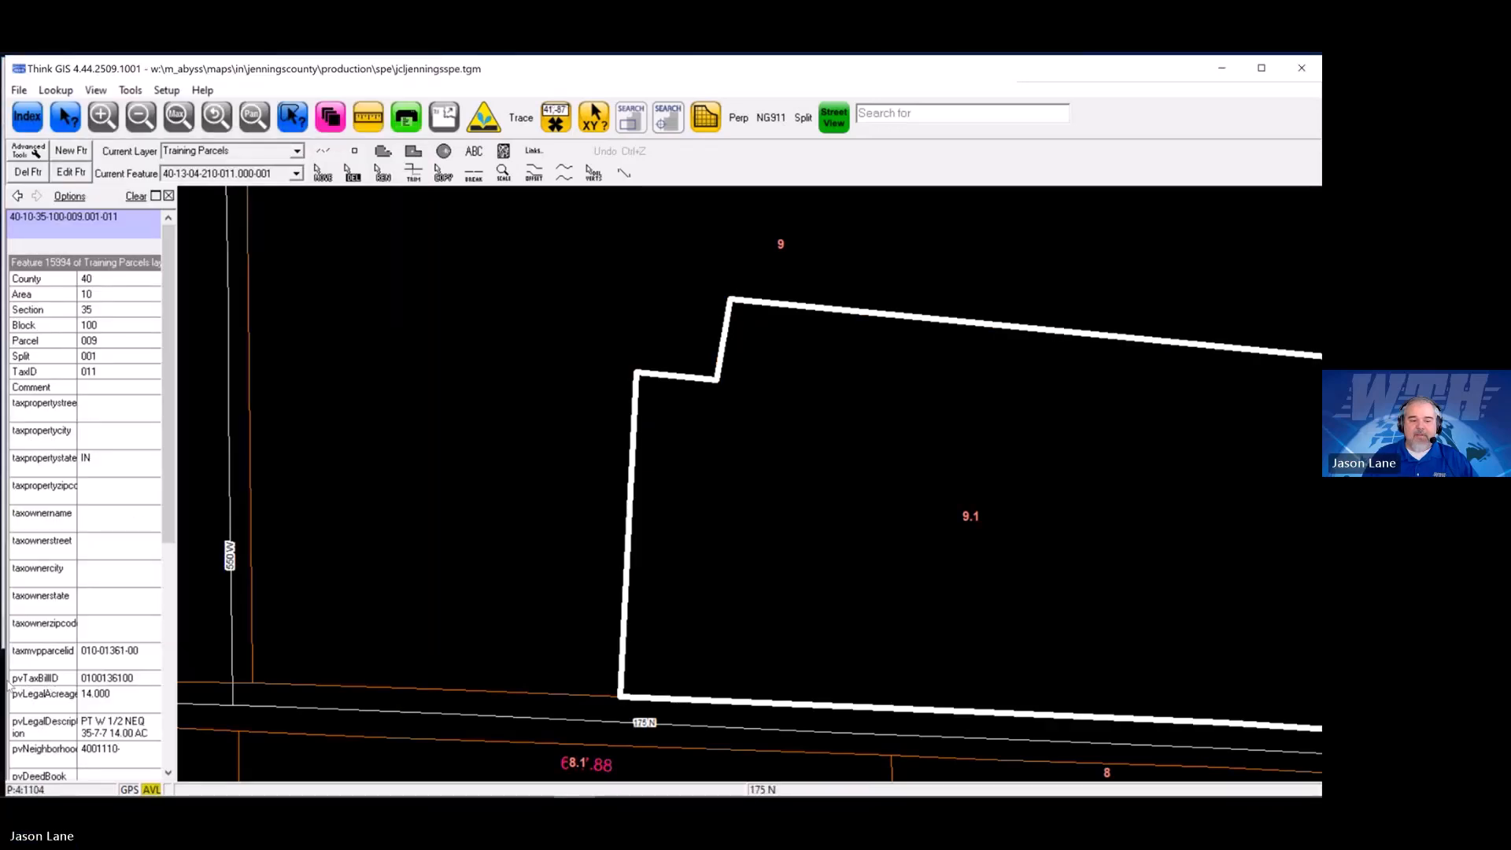
Narrow the map window so the legal description shows beside it, and clear the displayed parcel record
{"action": "left_click_drag", "start_coordinate": [4, 683], "coordinate": [425, 685]}
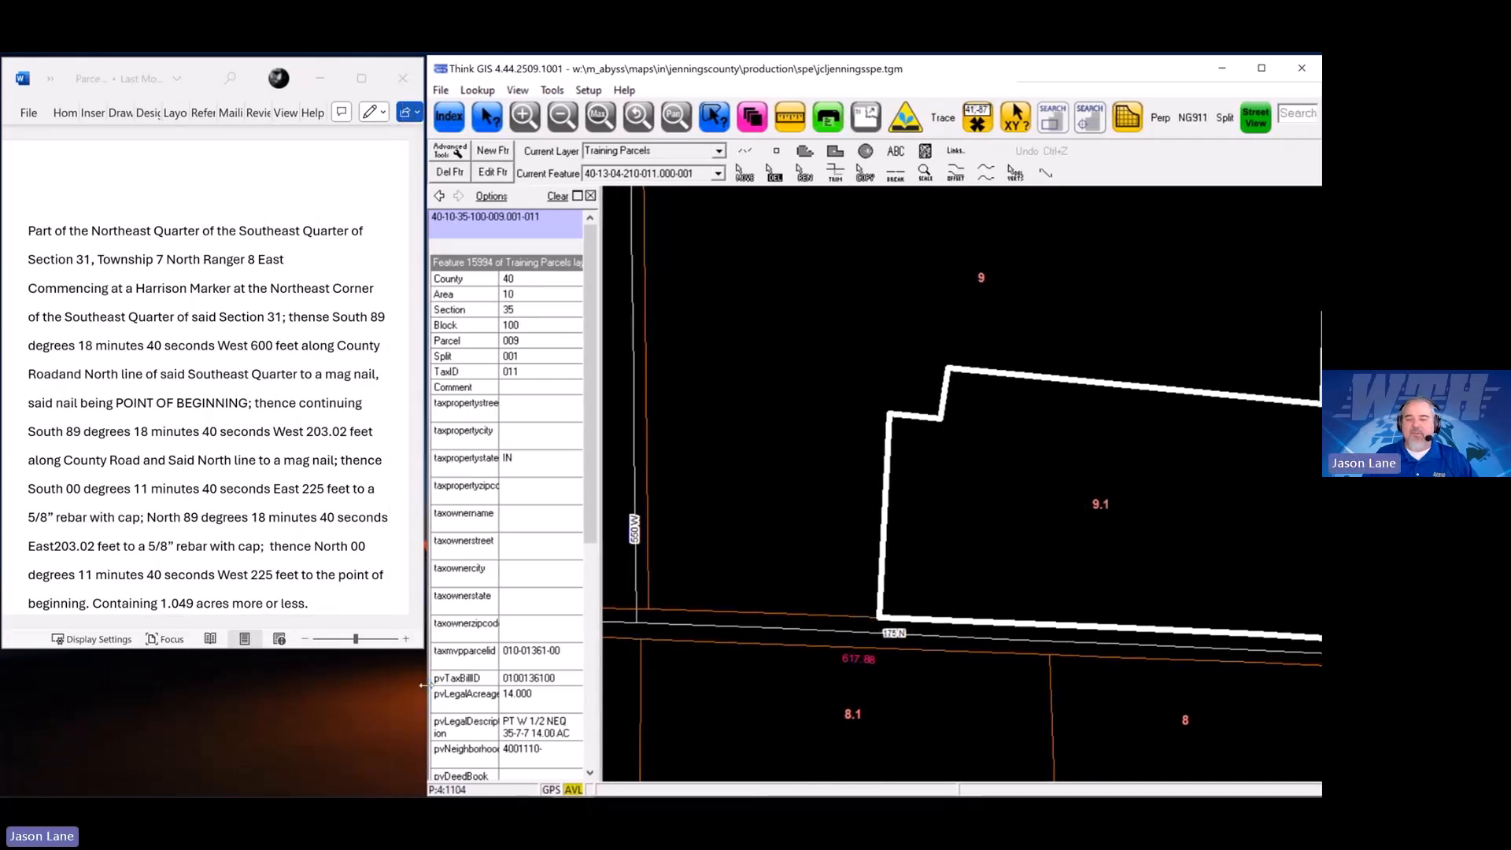
{"action": "left_click", "coordinate": [556, 197]}
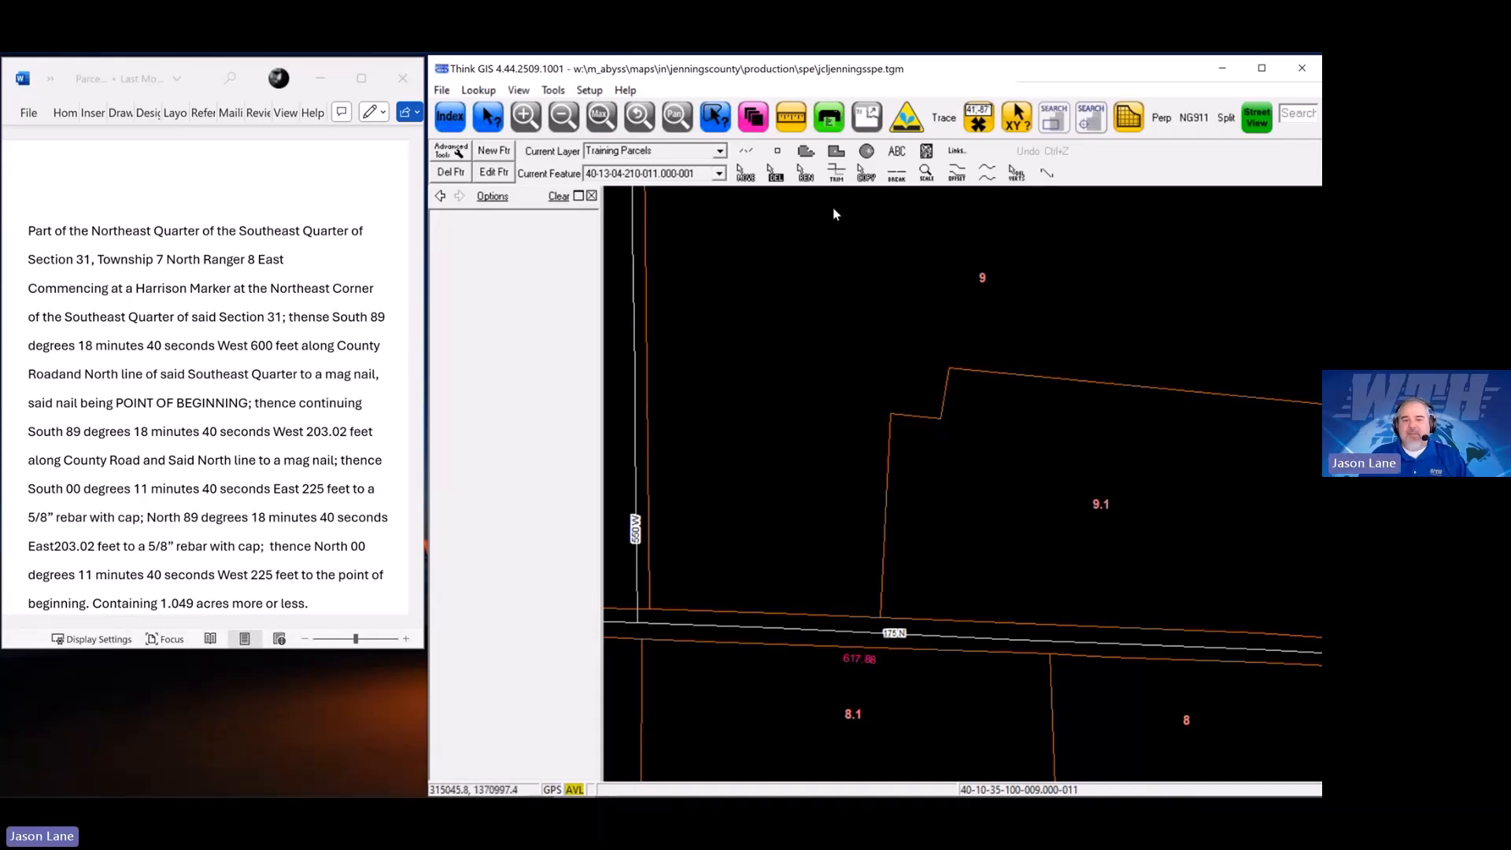
Search the Sections layer for section 31, township 7, range 8, and locate the matching section on the map
{"action": "left_click", "coordinate": [599, 118]}
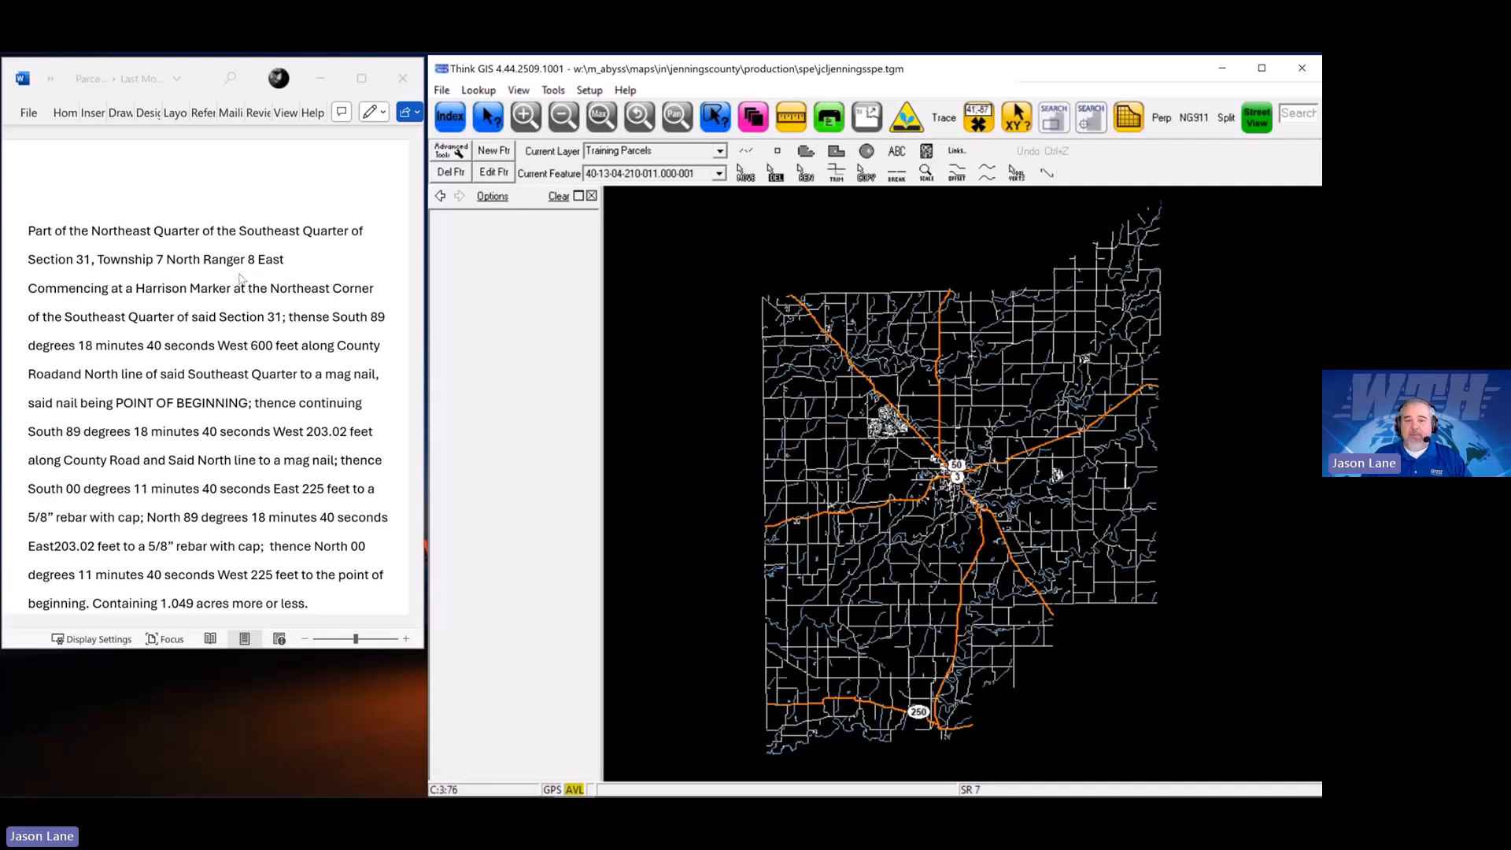
{"action": "left_click", "coordinate": [452, 120]}
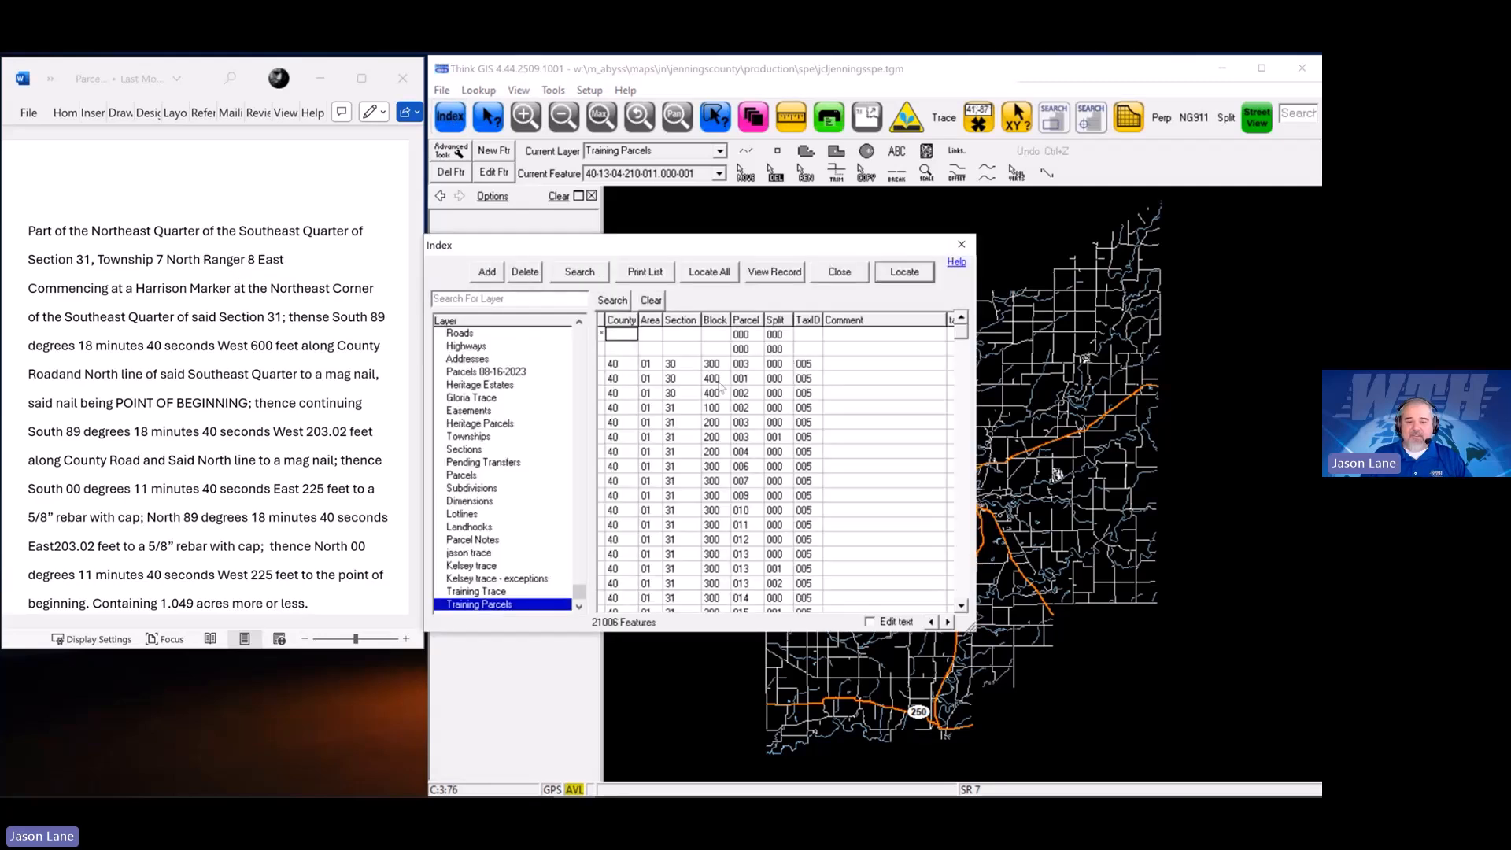
{"action": "left_click", "coordinate": [464, 449]}
{"action": "left_click", "coordinate": [581, 273]}
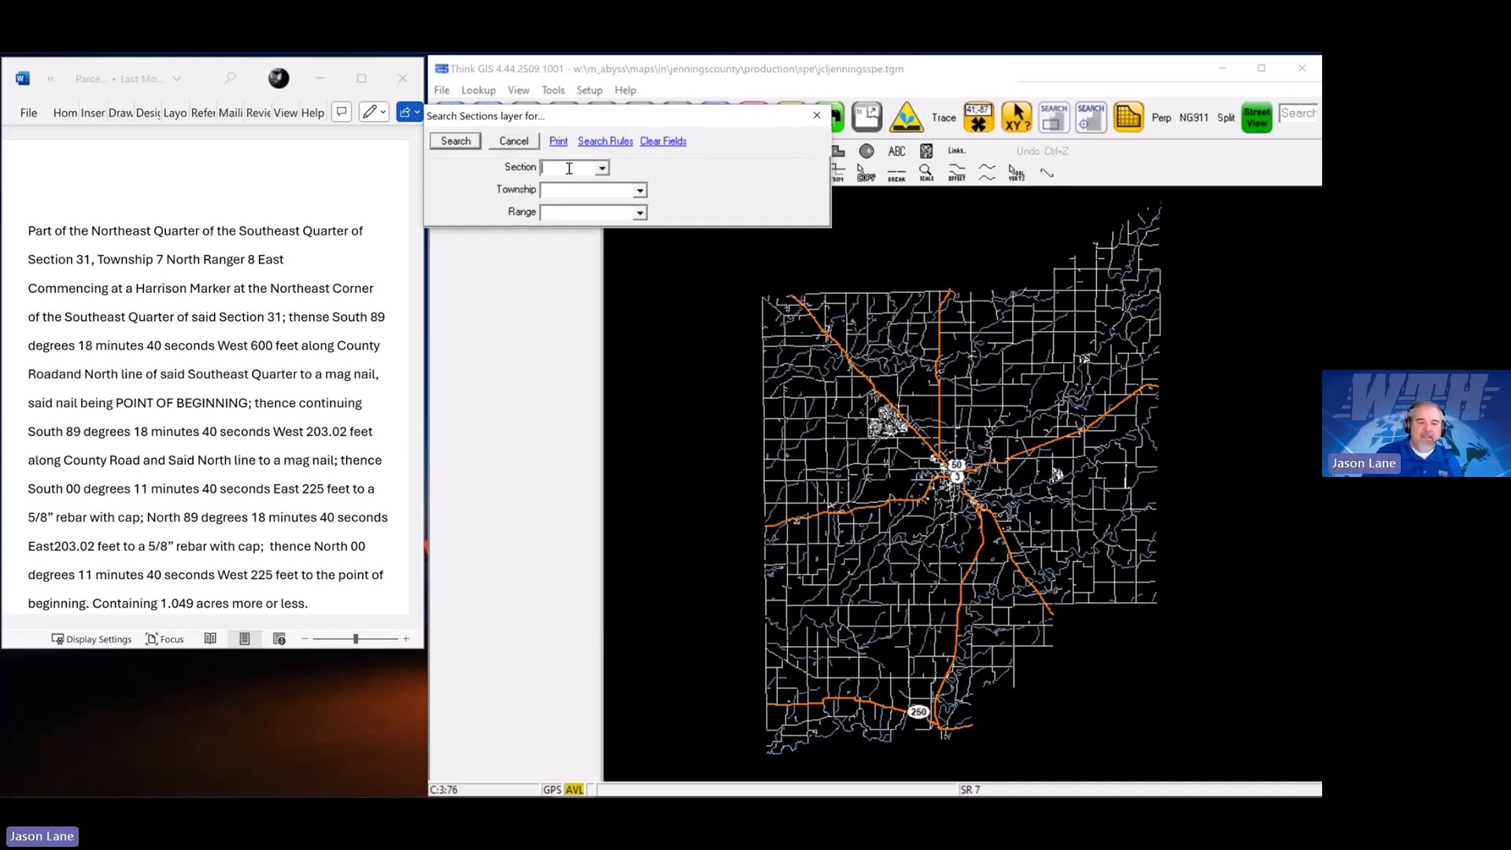
{"action": "type", "text": "31"}
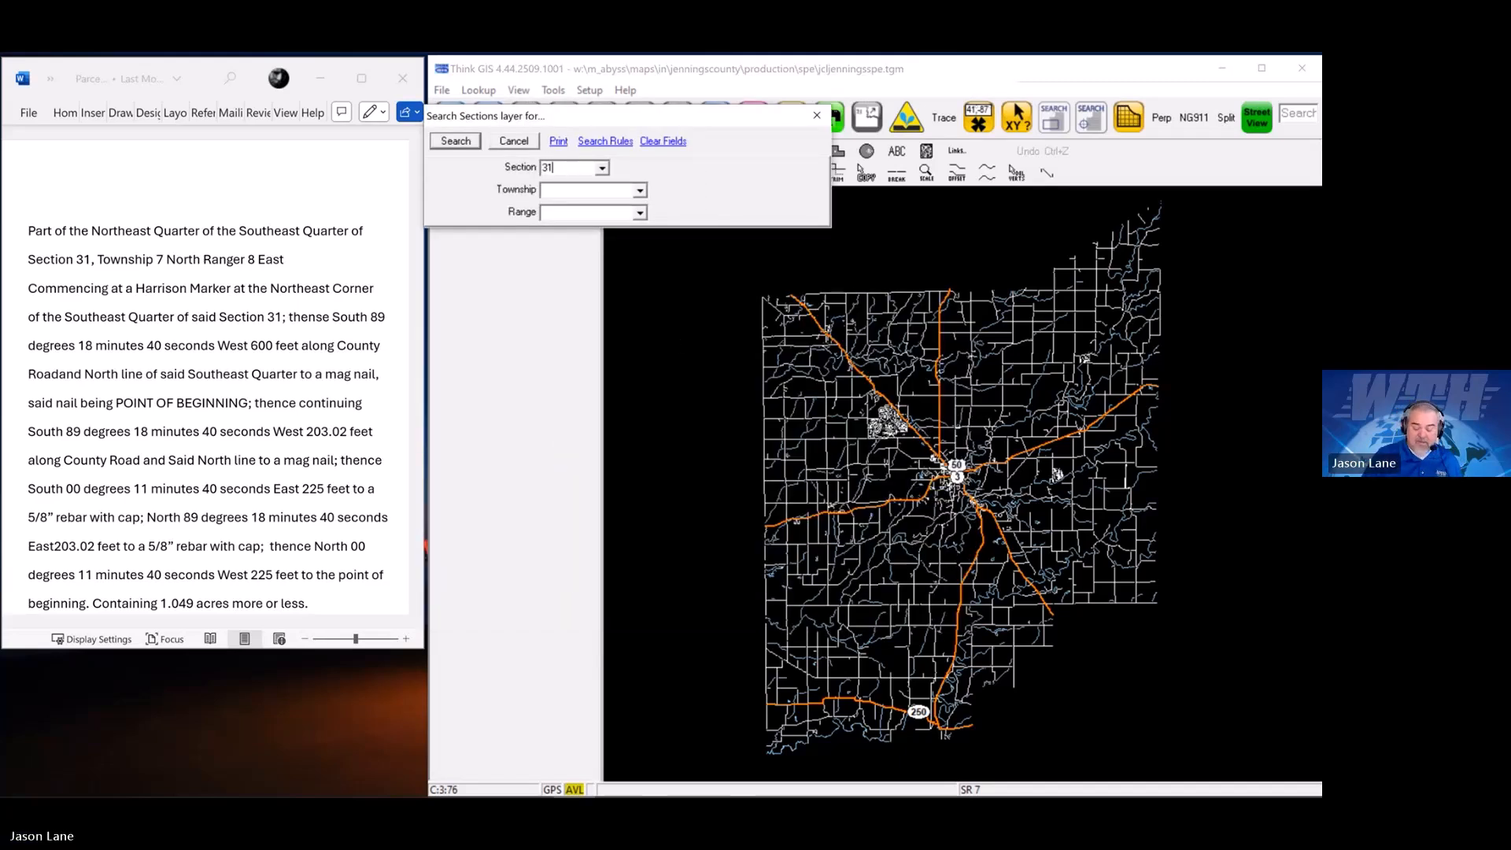
{"action": "type", "text": "7"}
{"action": "key", "text": "Tab"}
{"action": "type", "text": "8"}
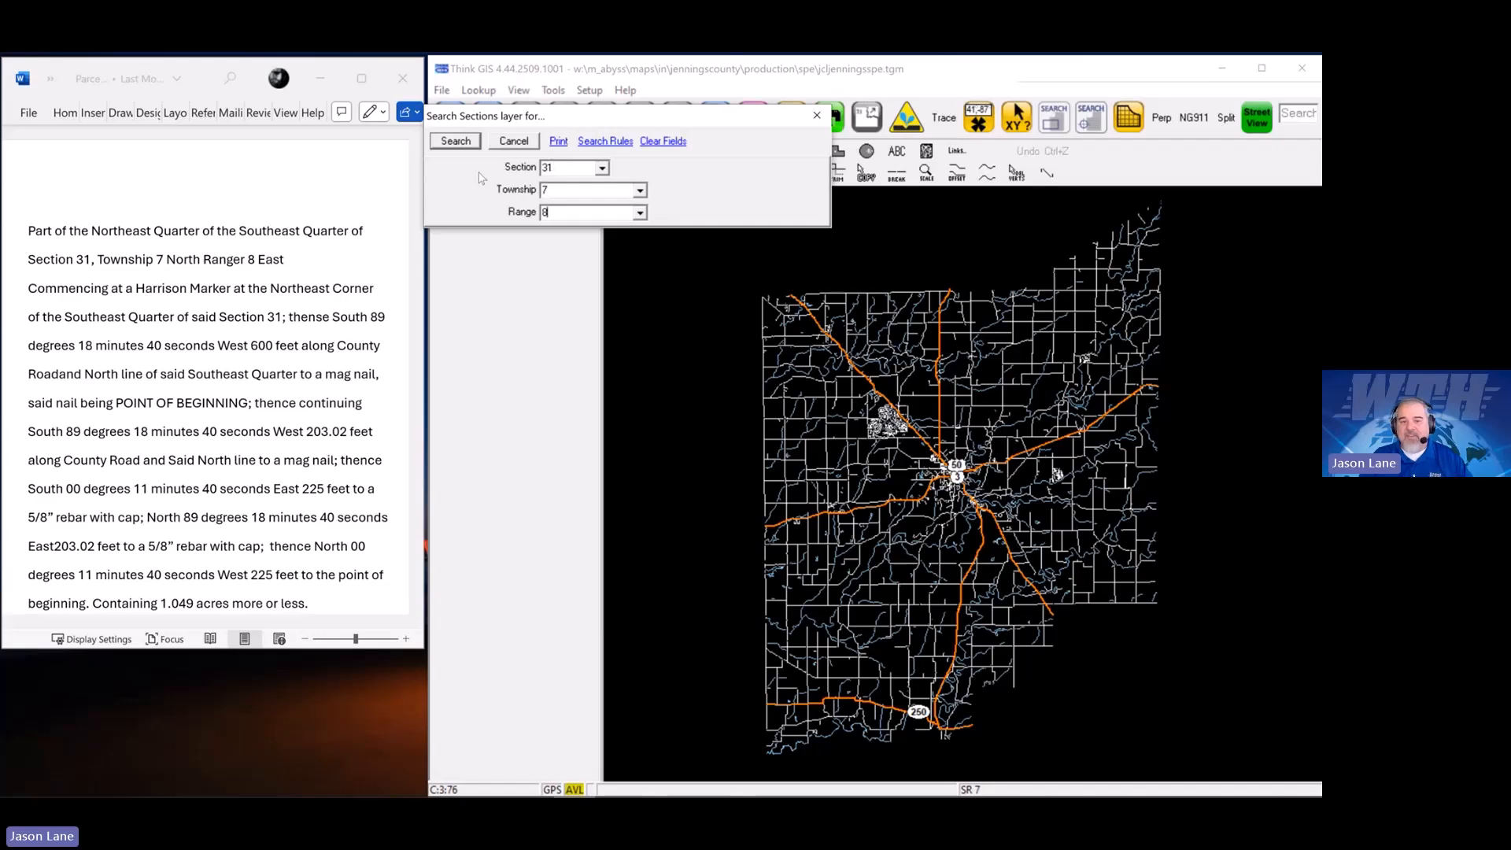
{"action": "left_click", "coordinate": [457, 142]}
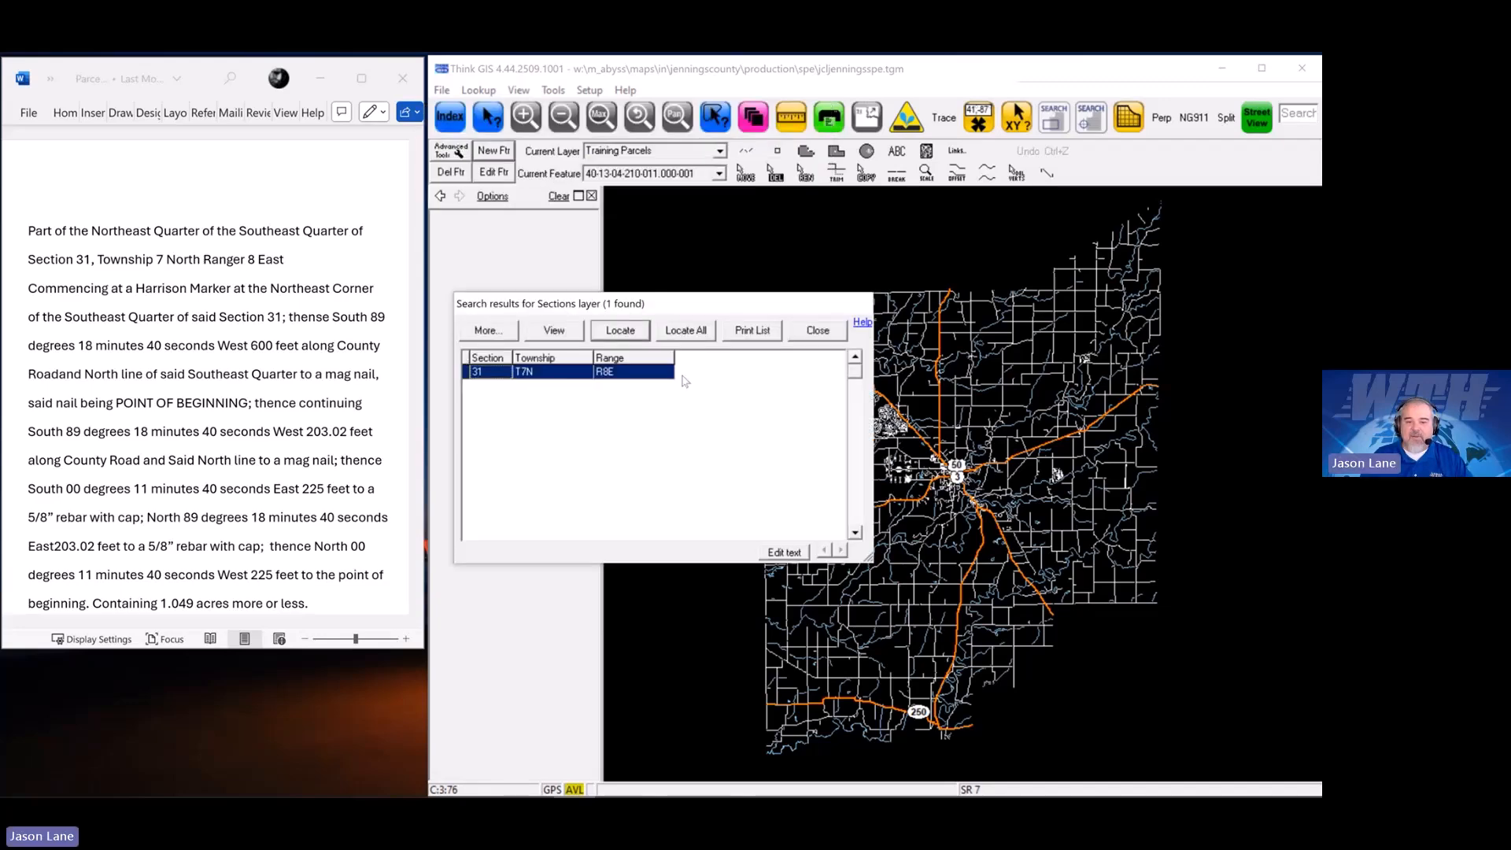
{"action": "left_click", "coordinate": [620, 331]}
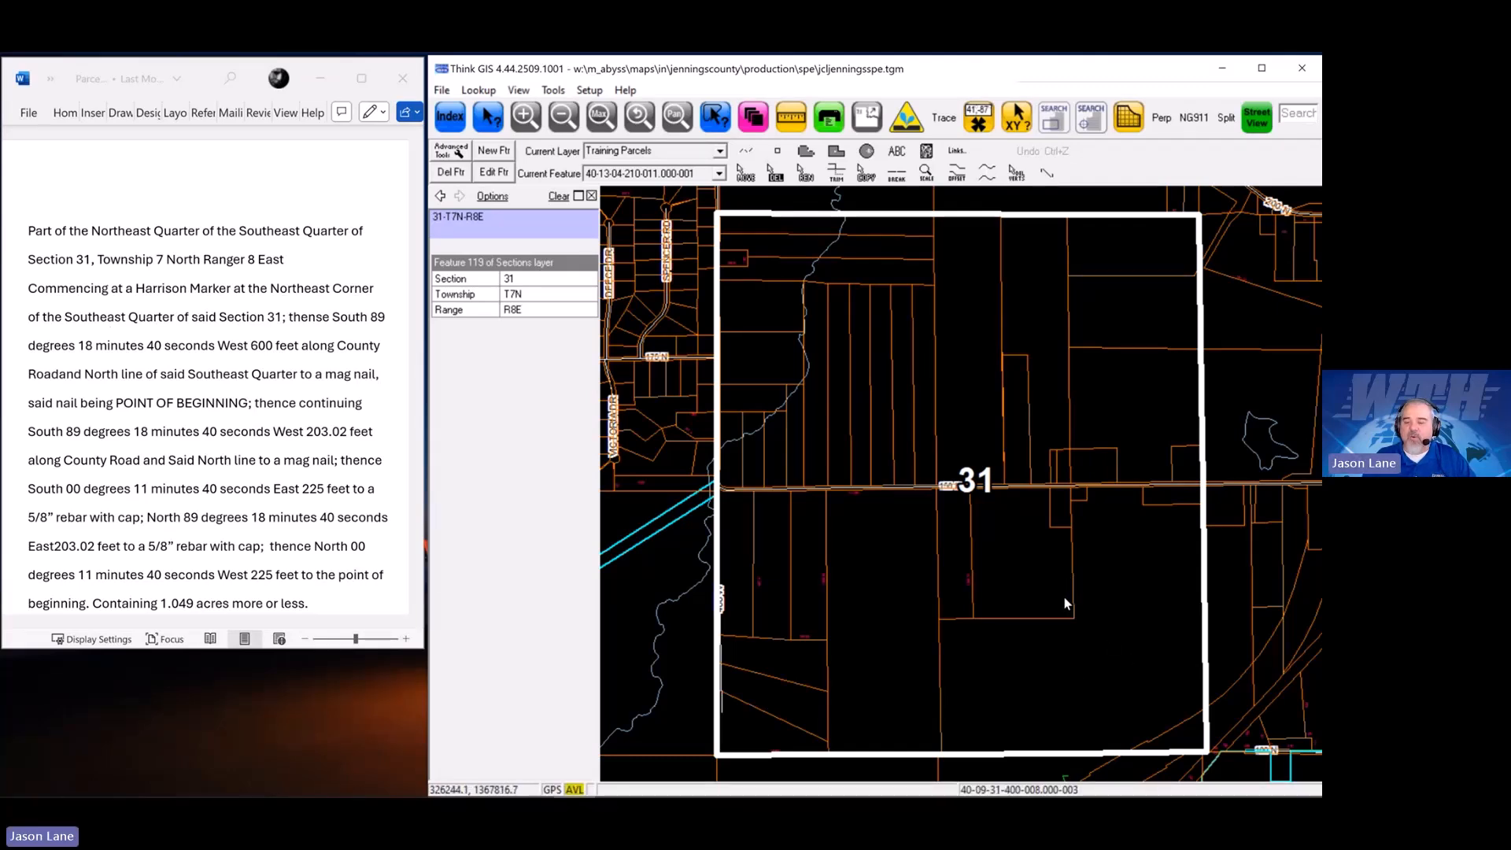
Circle and zoom in on the northeast corner of Section 31's Southeast Quarter, and clear the section highlight
{"action": "mouse_move", "coordinate": [1208, 472]}
{"action": "left_mouse_down"}
{"action": "mouse_move", "coordinate": [1223, 481]}
{"action": "mouse_move", "coordinate": [1204, 471]}
{"action": "left_mouse_up"}
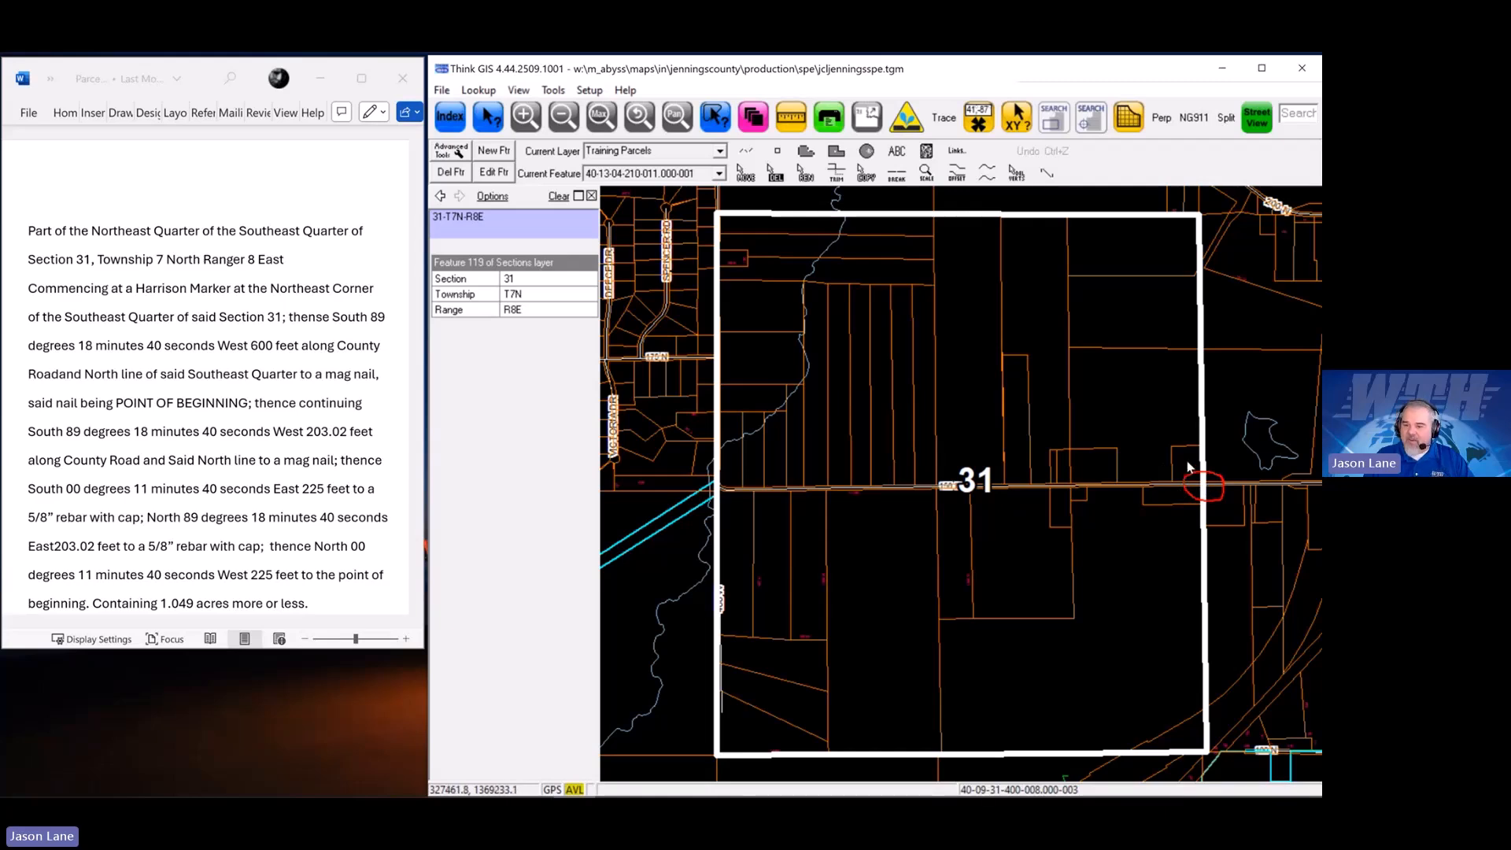
{"action": "left_click_drag", "start_coordinate": [1237, 524], "coordinate": [1235, 526]}
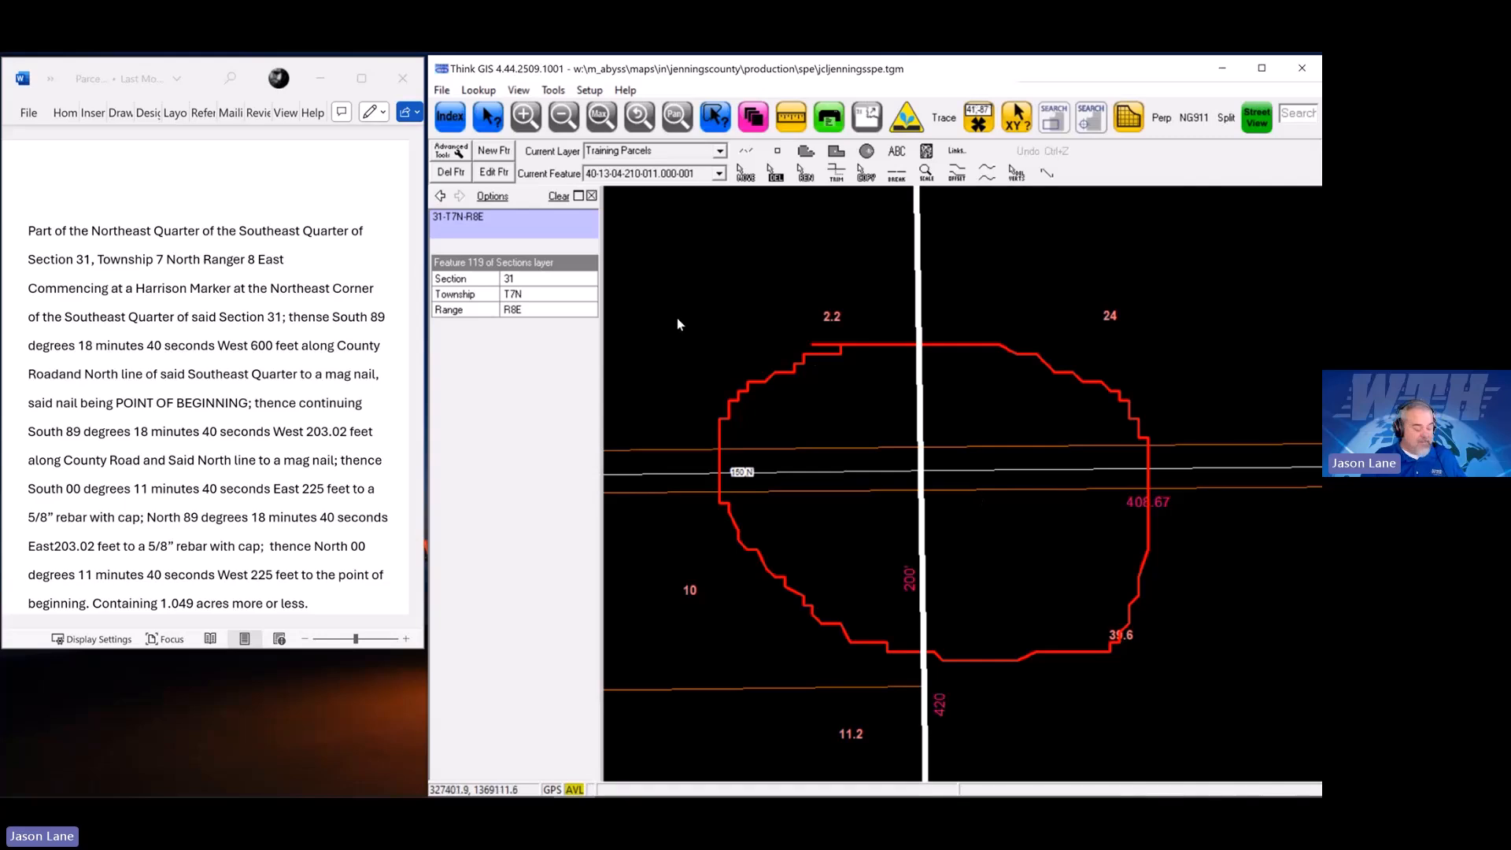
{"action": "left_click", "coordinate": [559, 196]}
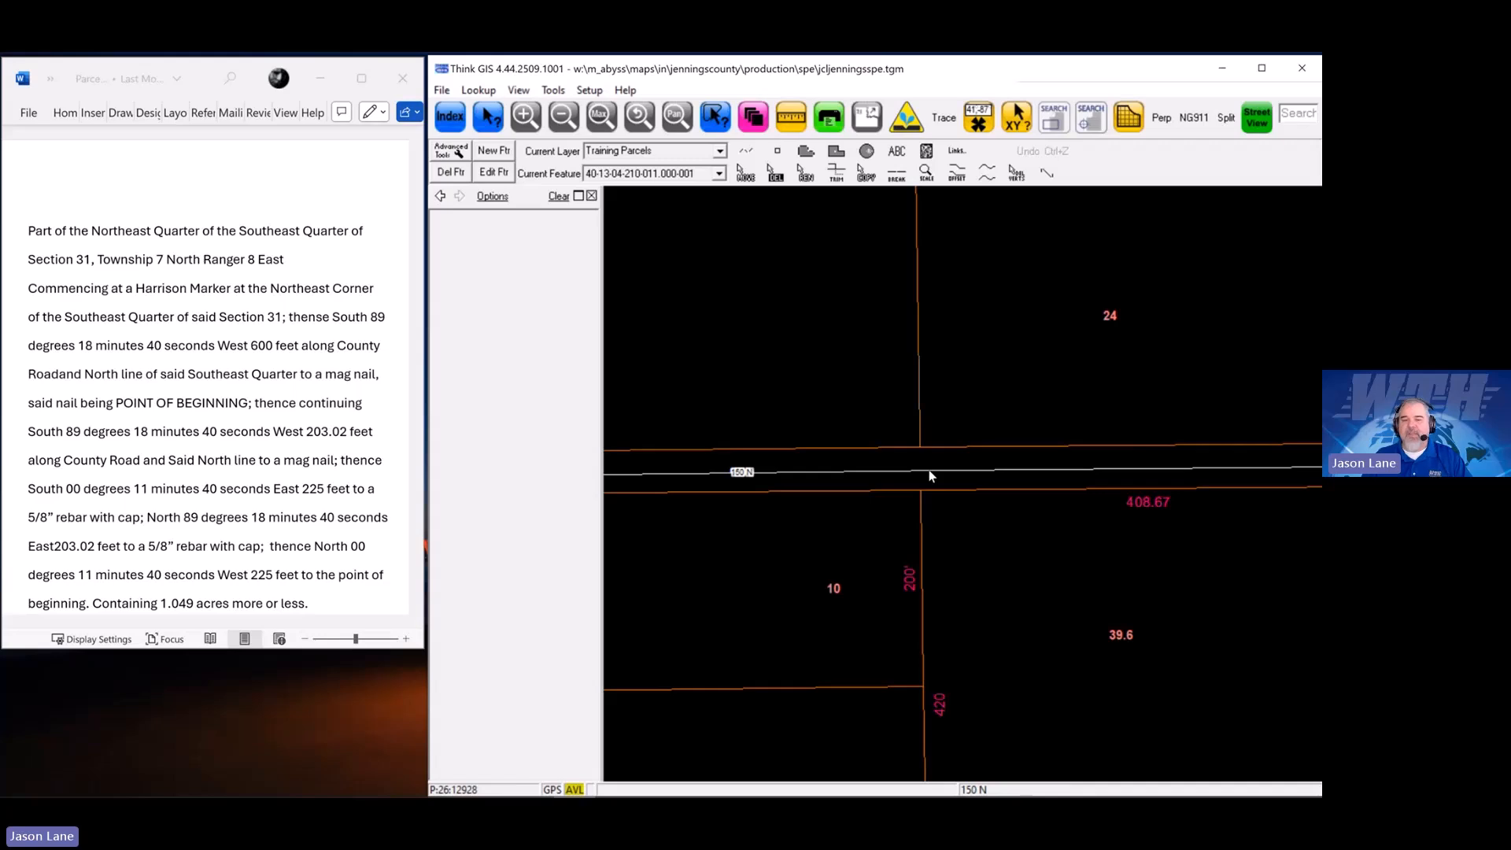
Make Training Trace the current editing layer
{"action": "left_click", "coordinate": [720, 152]}
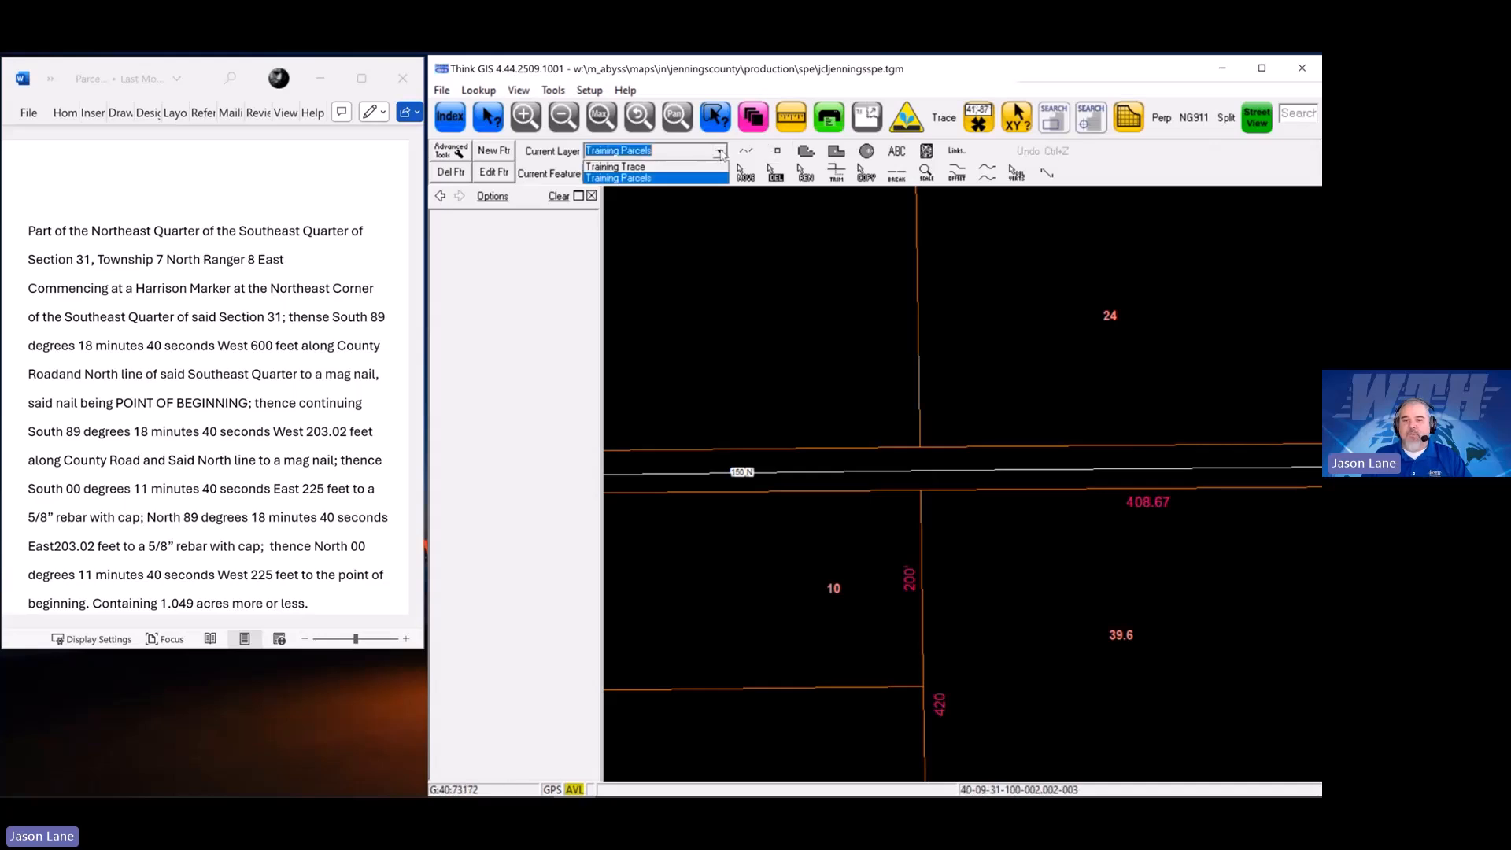
{"action": "left_click", "coordinate": [615, 167]}
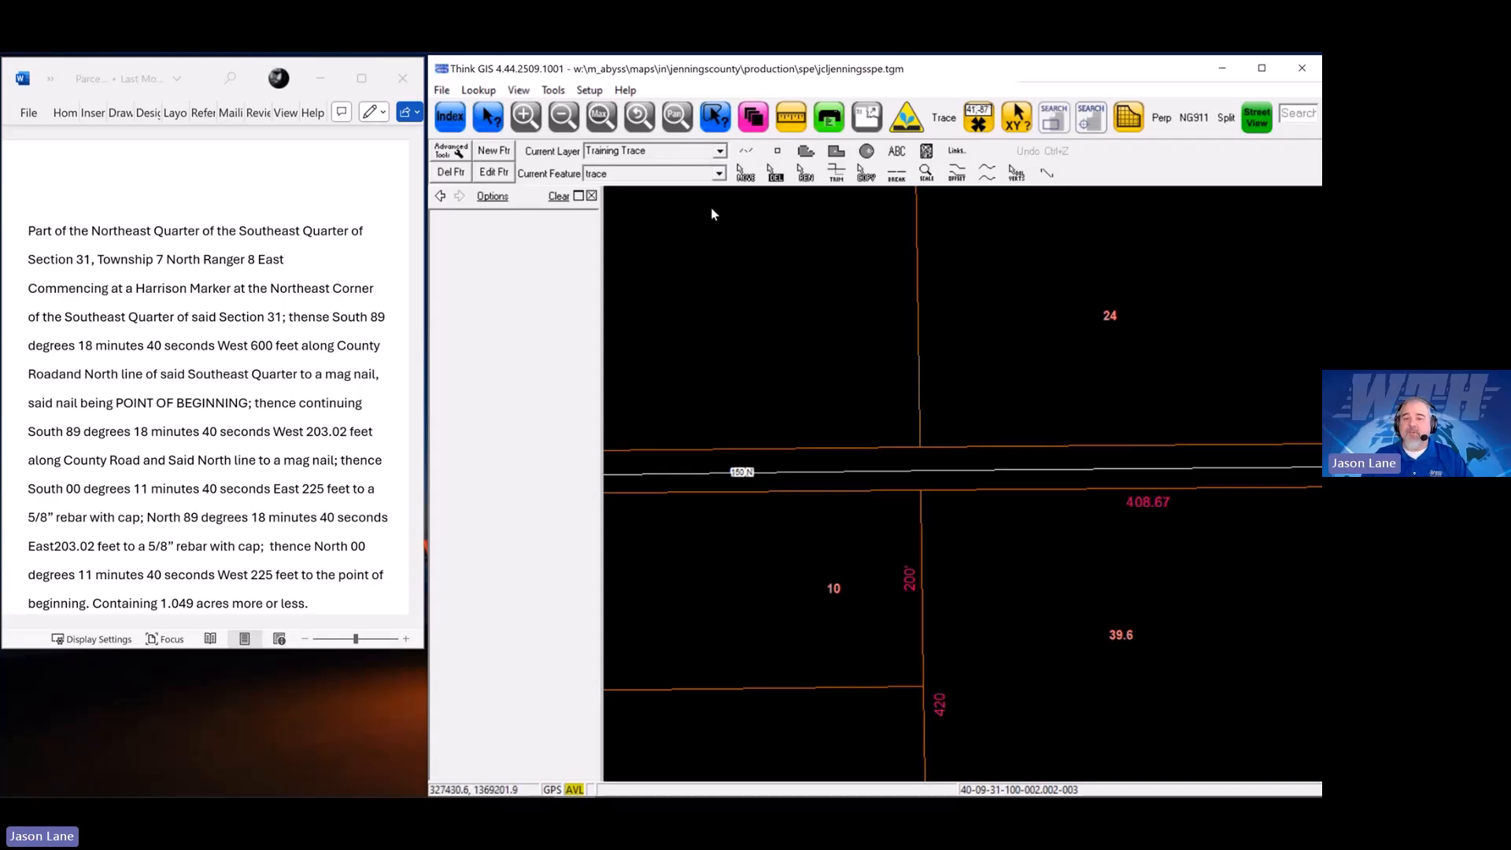
{"action": "left_click", "coordinate": [754, 117]}
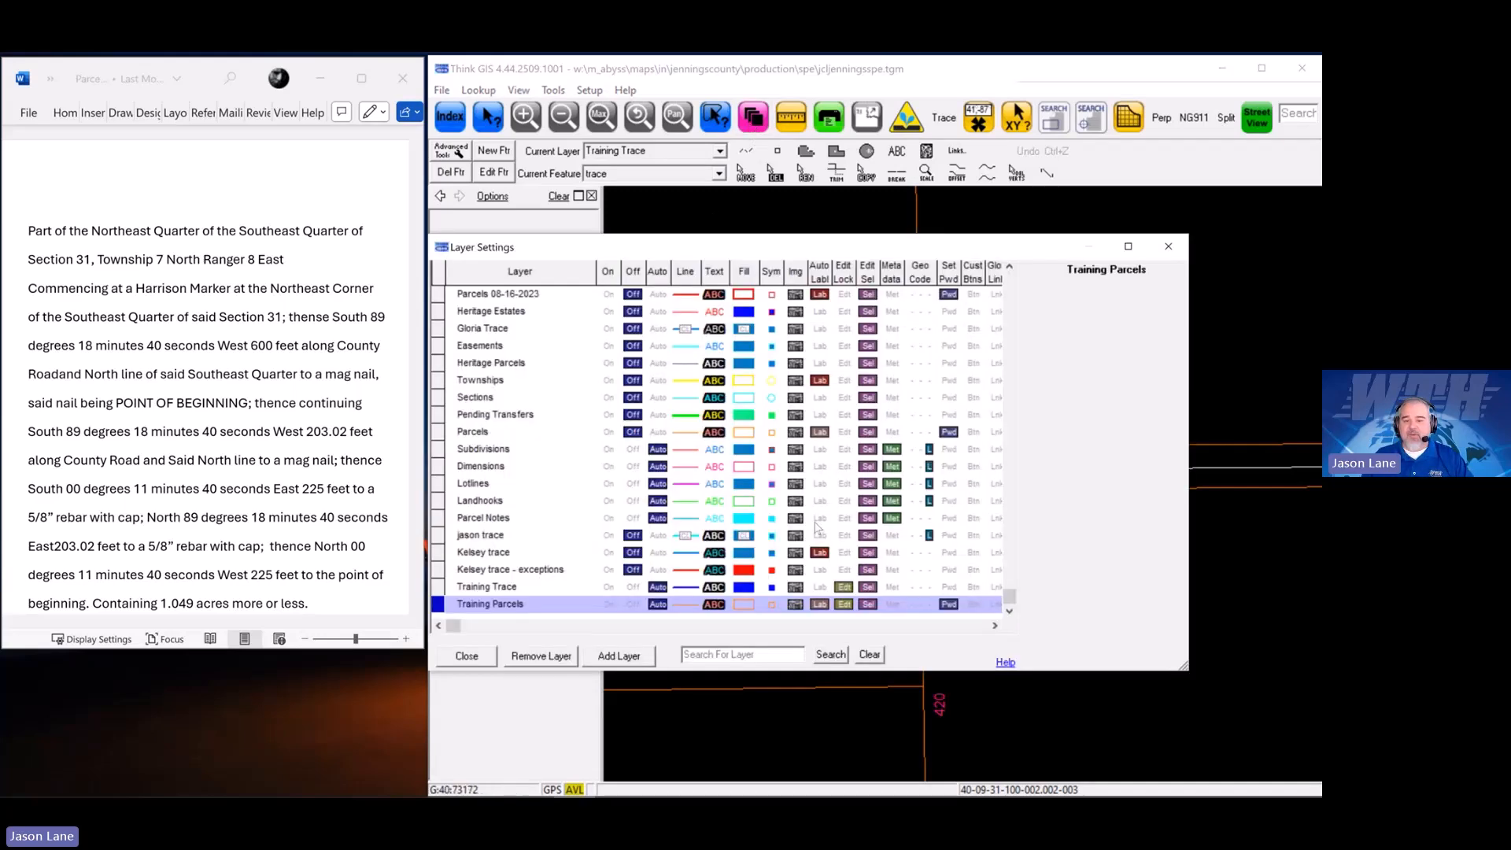
{"action": "left_click", "coordinate": [627, 657]}
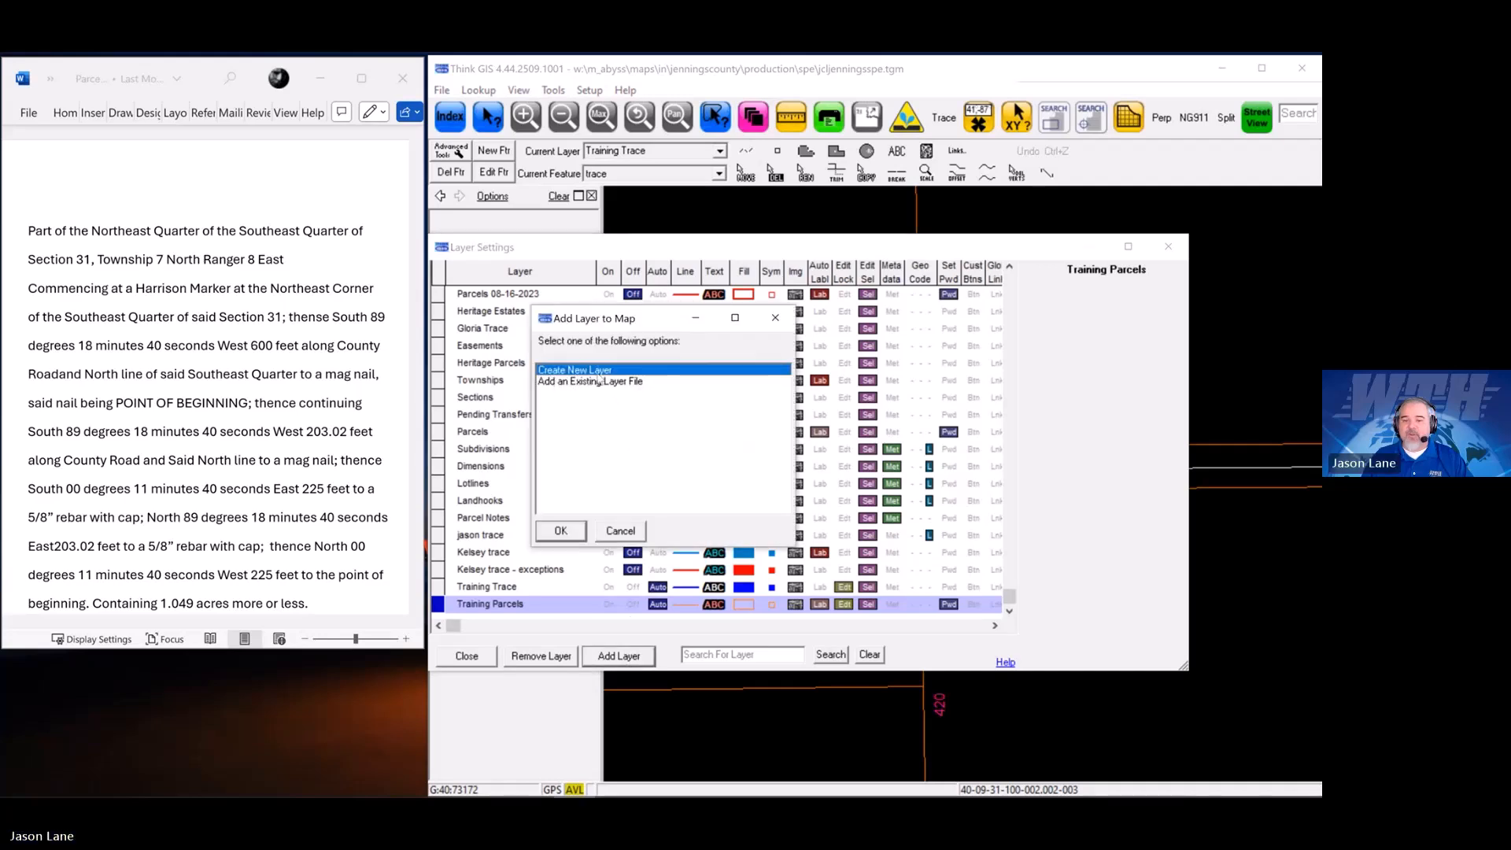
{"action": "left_click", "coordinate": [558, 539]}
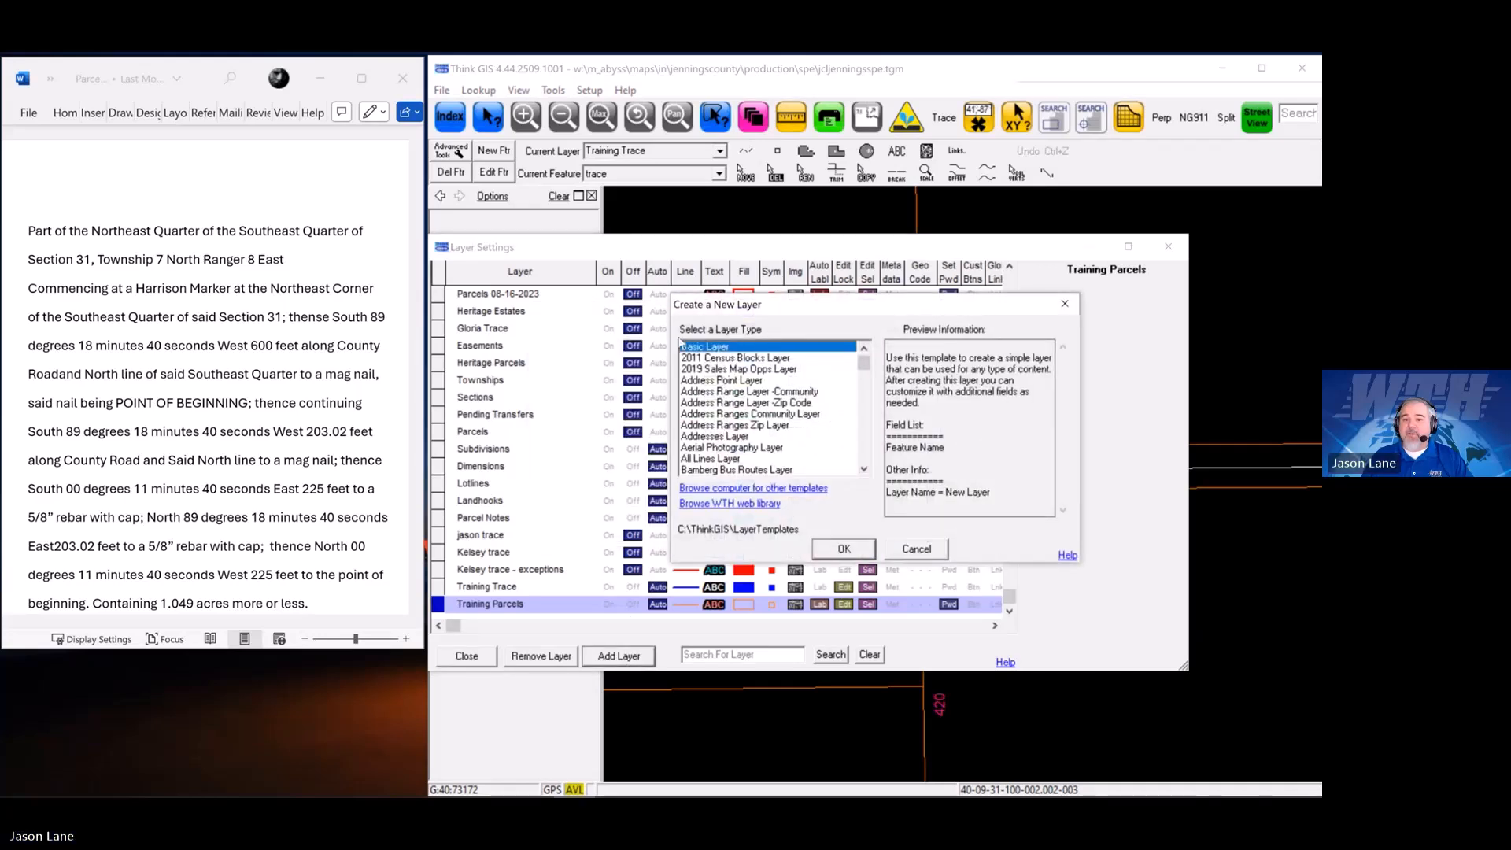
{"action": "left_click", "coordinate": [843, 548]}
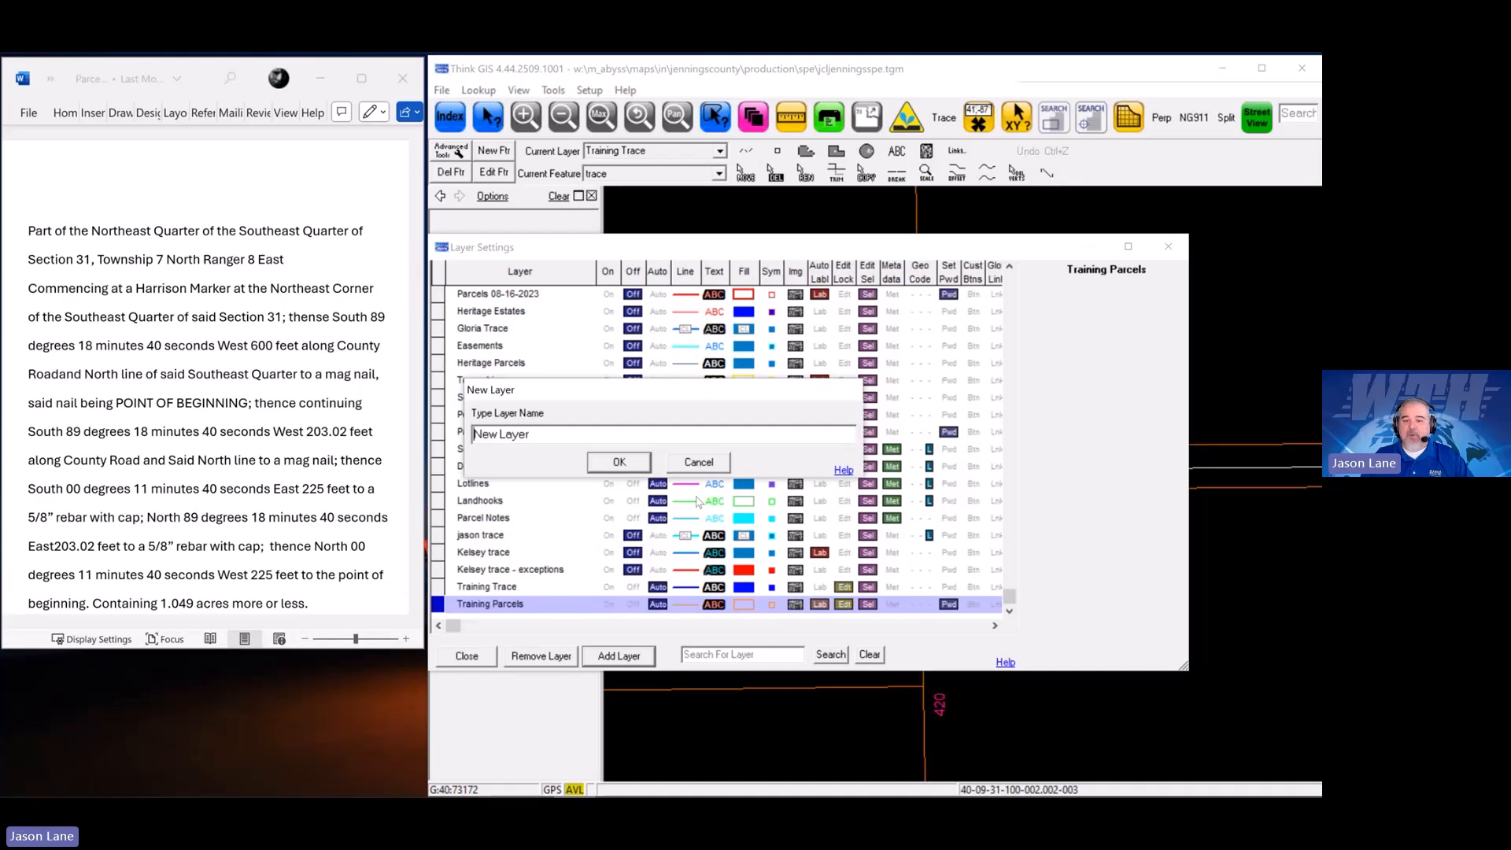
{"action": "left_click", "coordinate": [703, 465]}
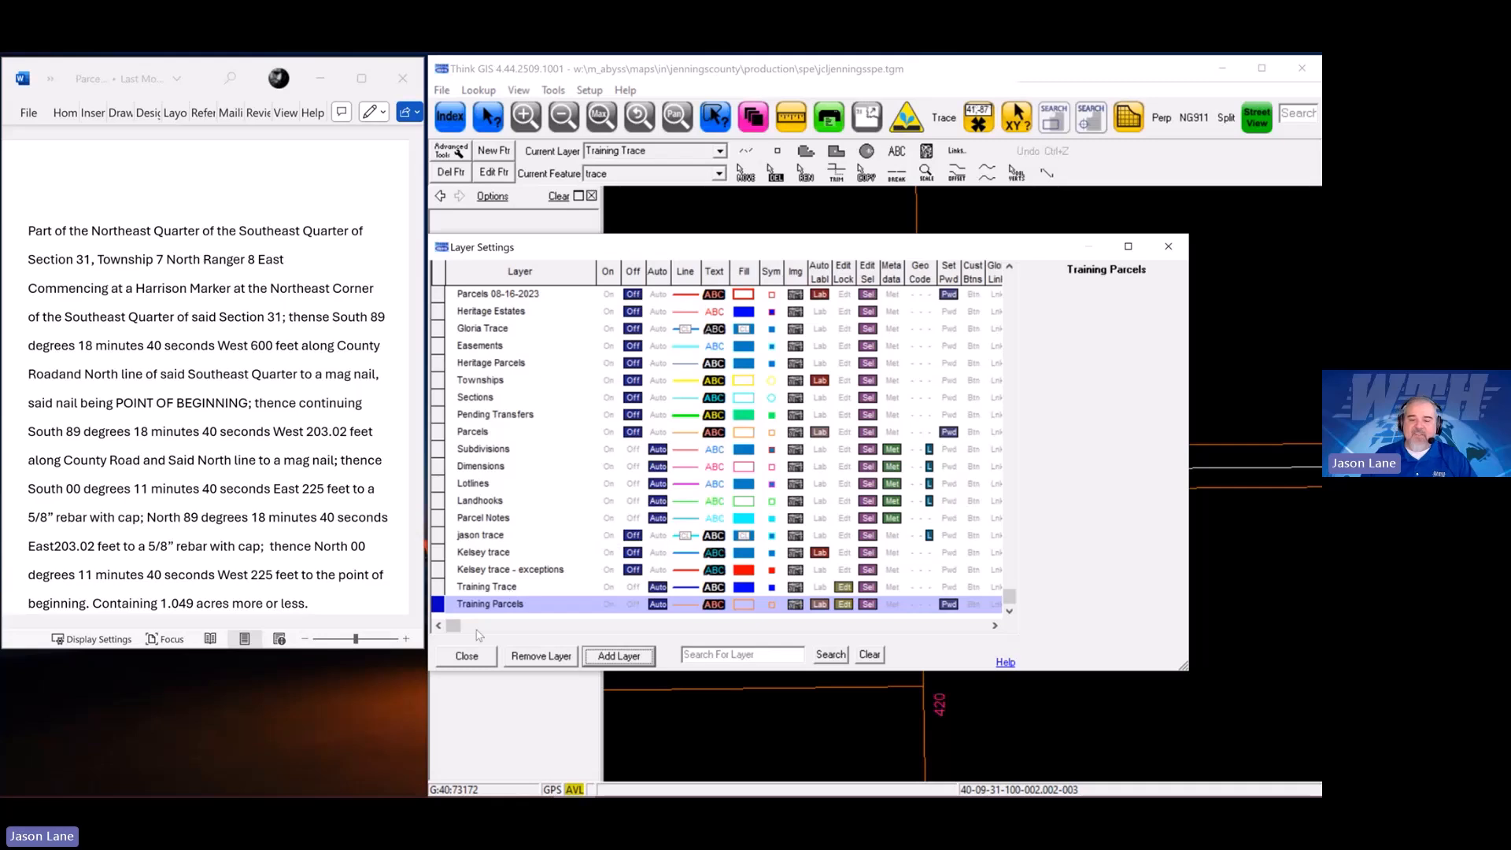
{"action": "left_click", "coordinate": [468, 656]}
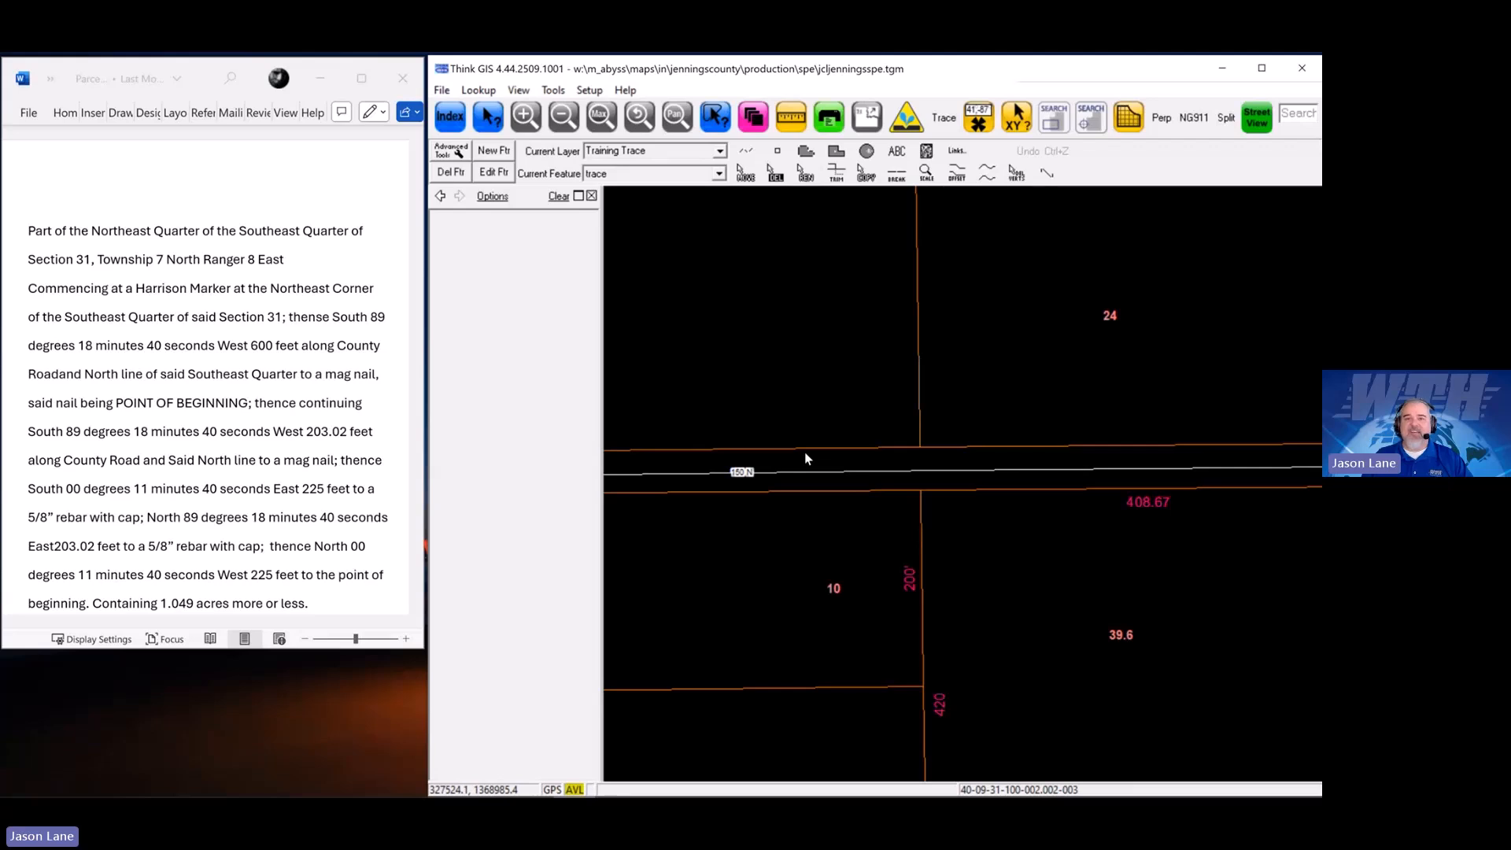
Start a line at the Southeast Quarter's northeast corner on the 150 N centerline and bring up bearing and distance entry for it
{"action": "left_click", "coordinate": [746, 155]}
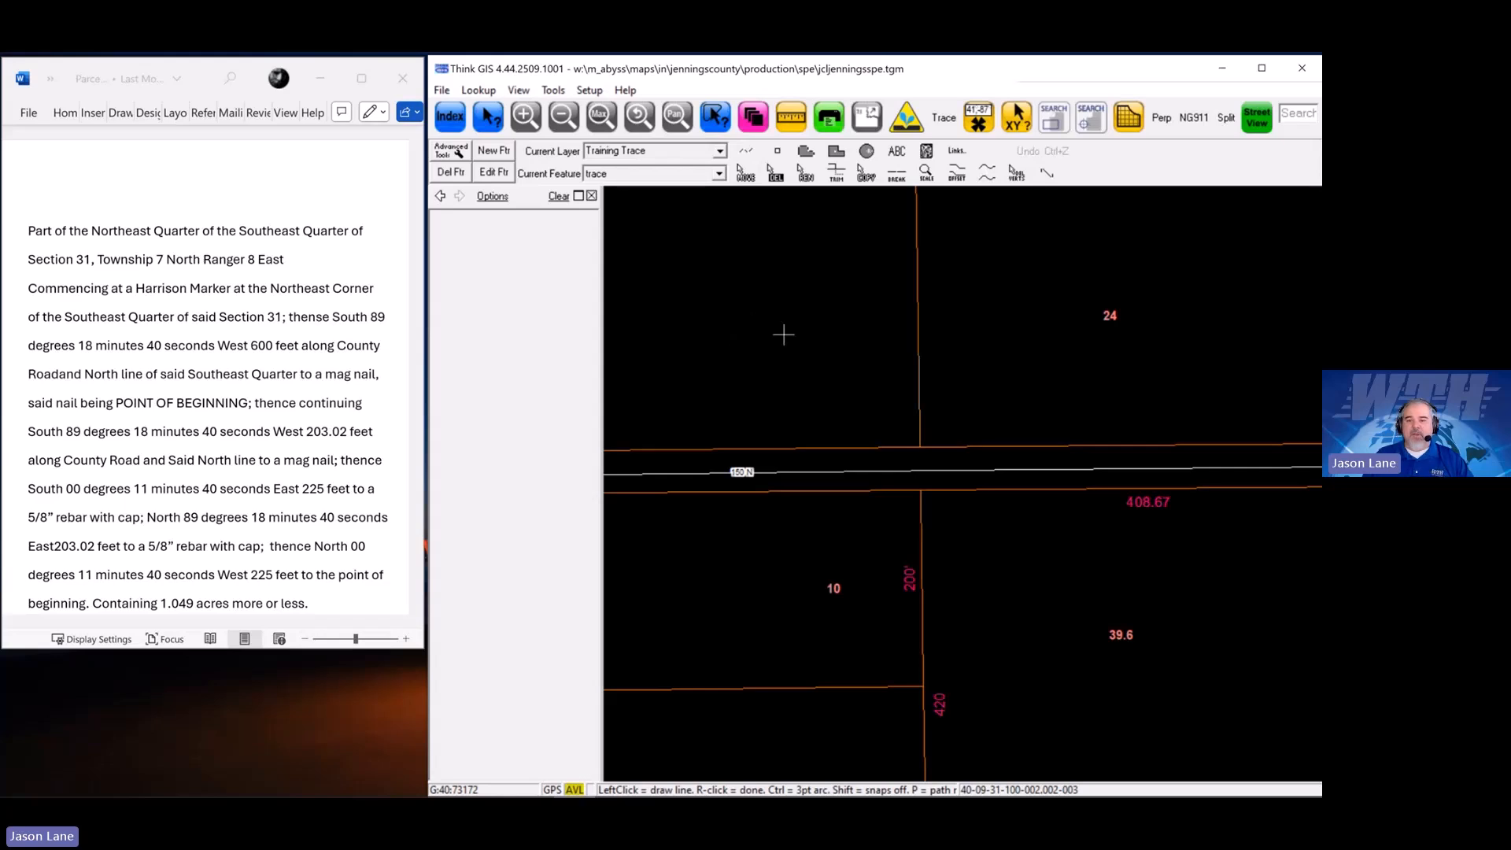
{"action": "left_click", "coordinate": [921, 470]}
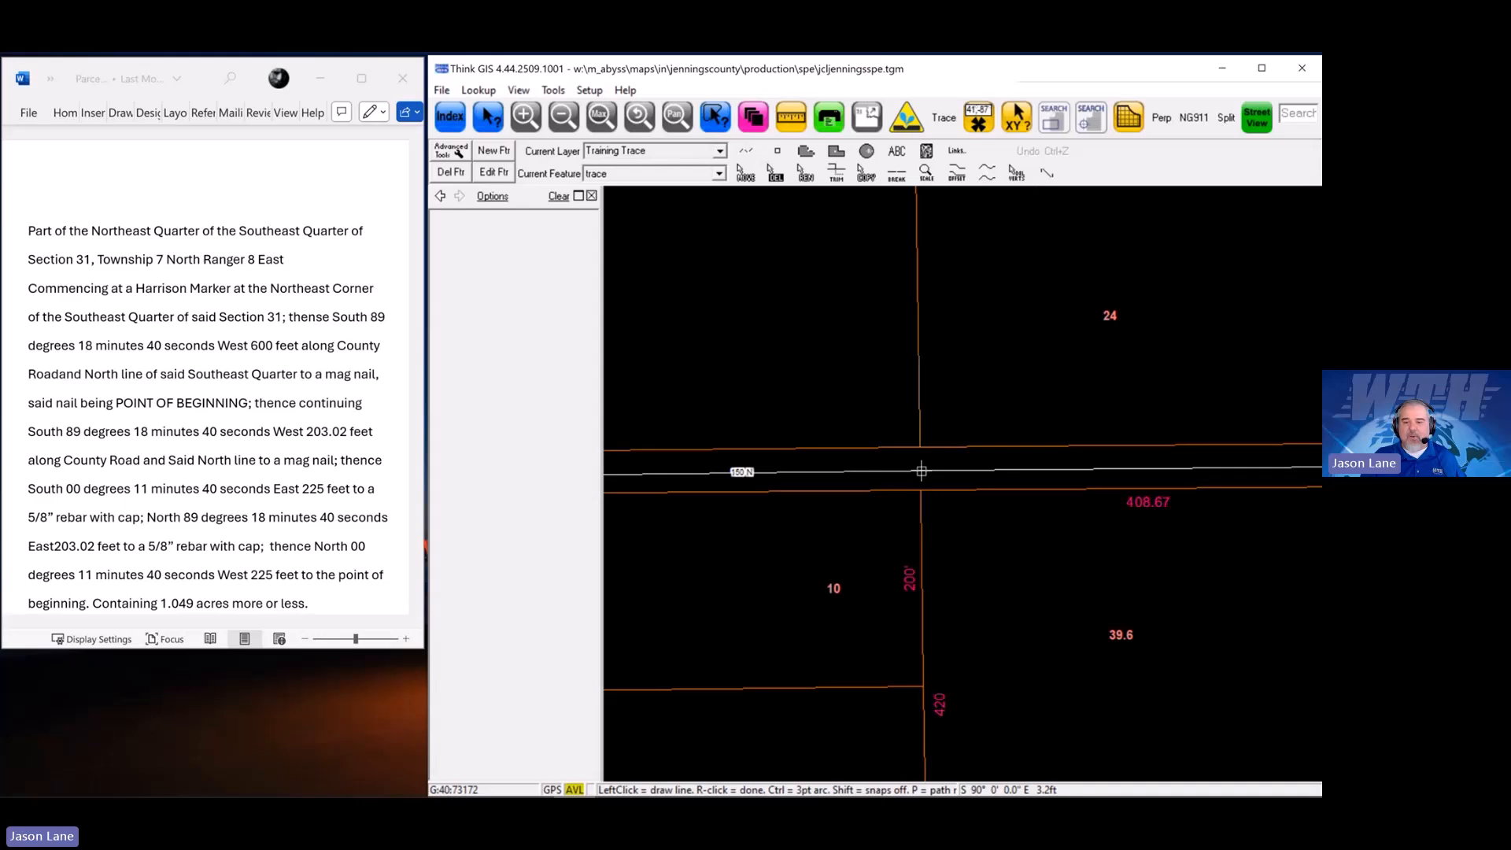
{"action": "key", "text": "b"}
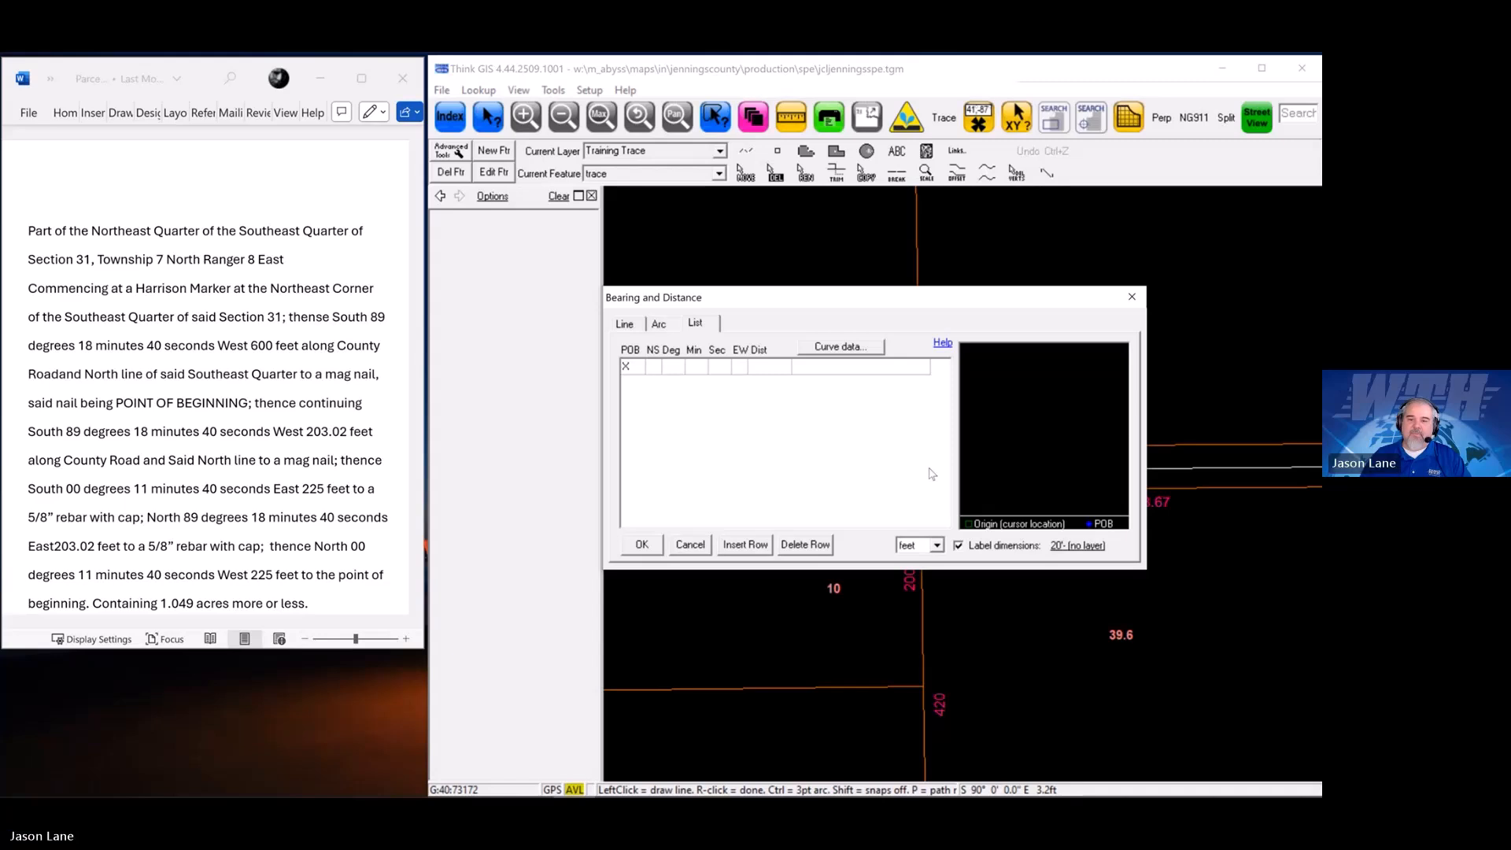
{"action": "left_click_drag", "start_coordinate": [823, 299], "coordinate": [848, 284]}
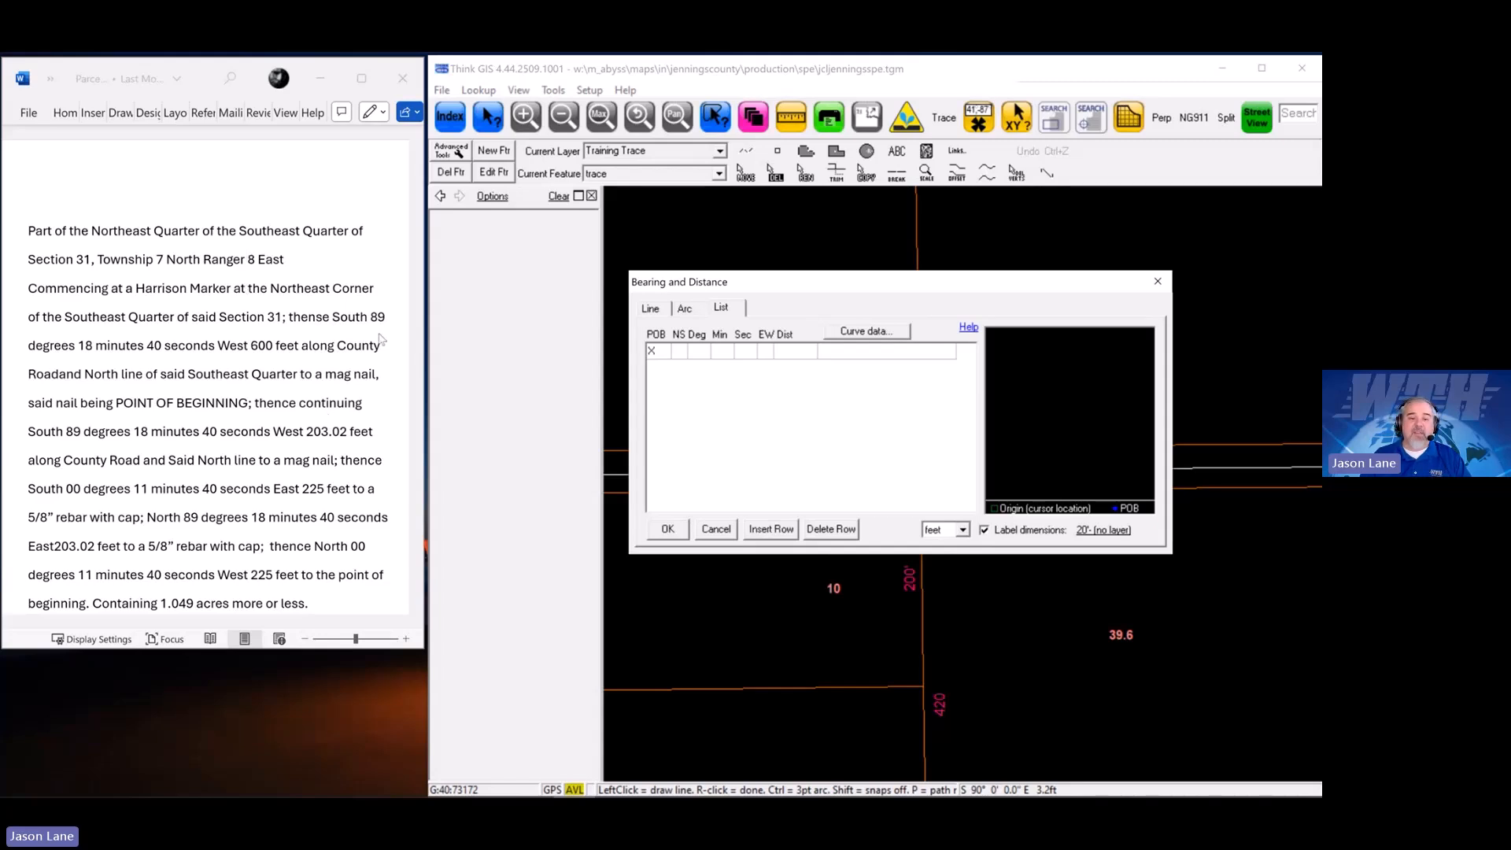
Examine the survey sketch of the 1.049-acre tract below the legal description, and return to the beginning of the text
{"action": "left_click", "coordinate": [269, 293]}
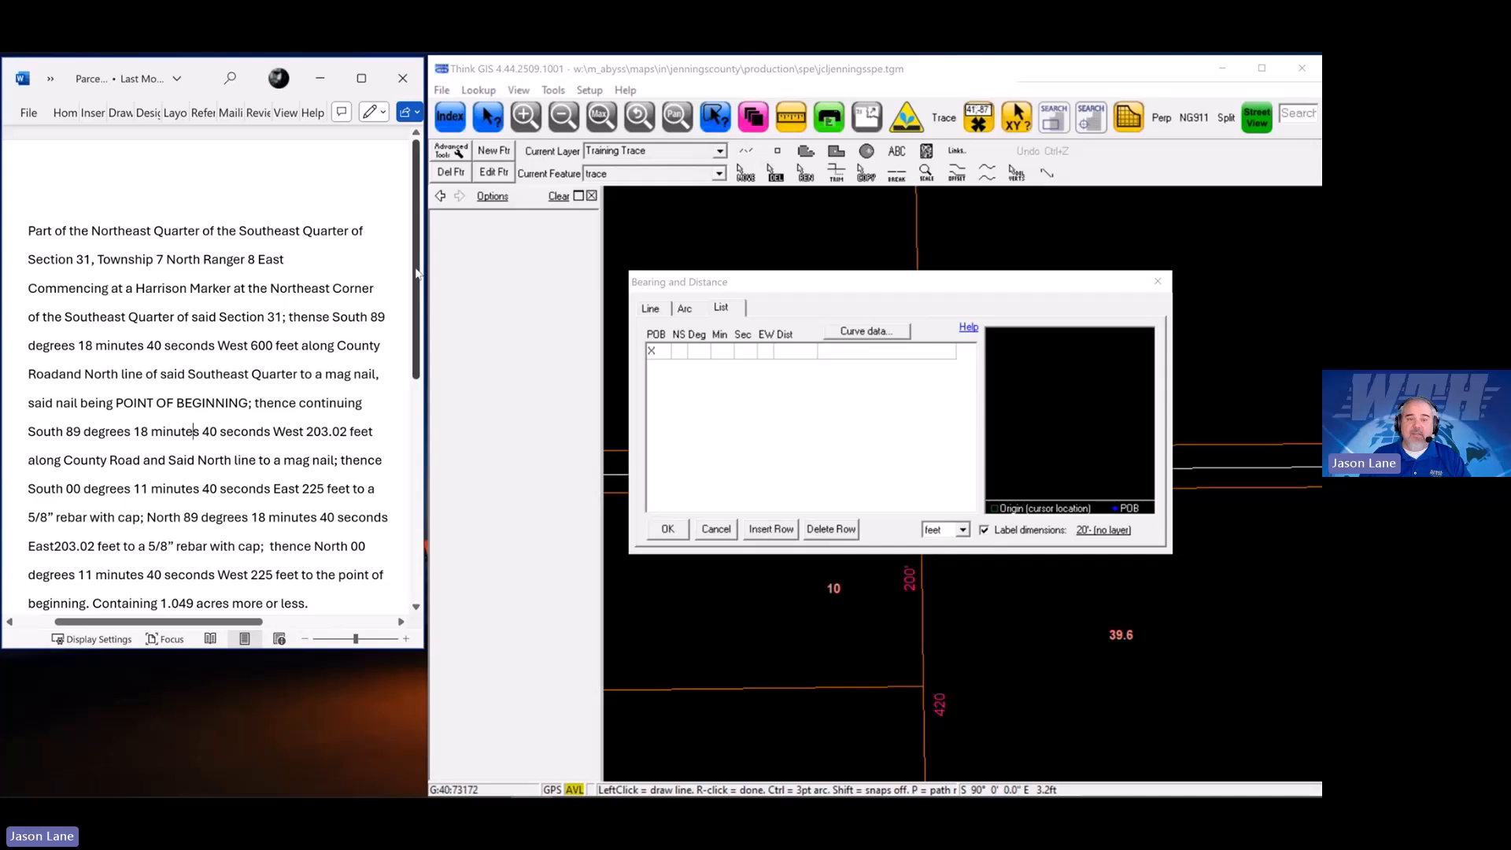
{"action": "scroll", "coordinate": [419, 371], "scroll_direction": "down", "scroll_amount": 5}
{"action": "scroll", "coordinate": [420, 371], "scroll_direction": "down", "scroll_amount": 7}
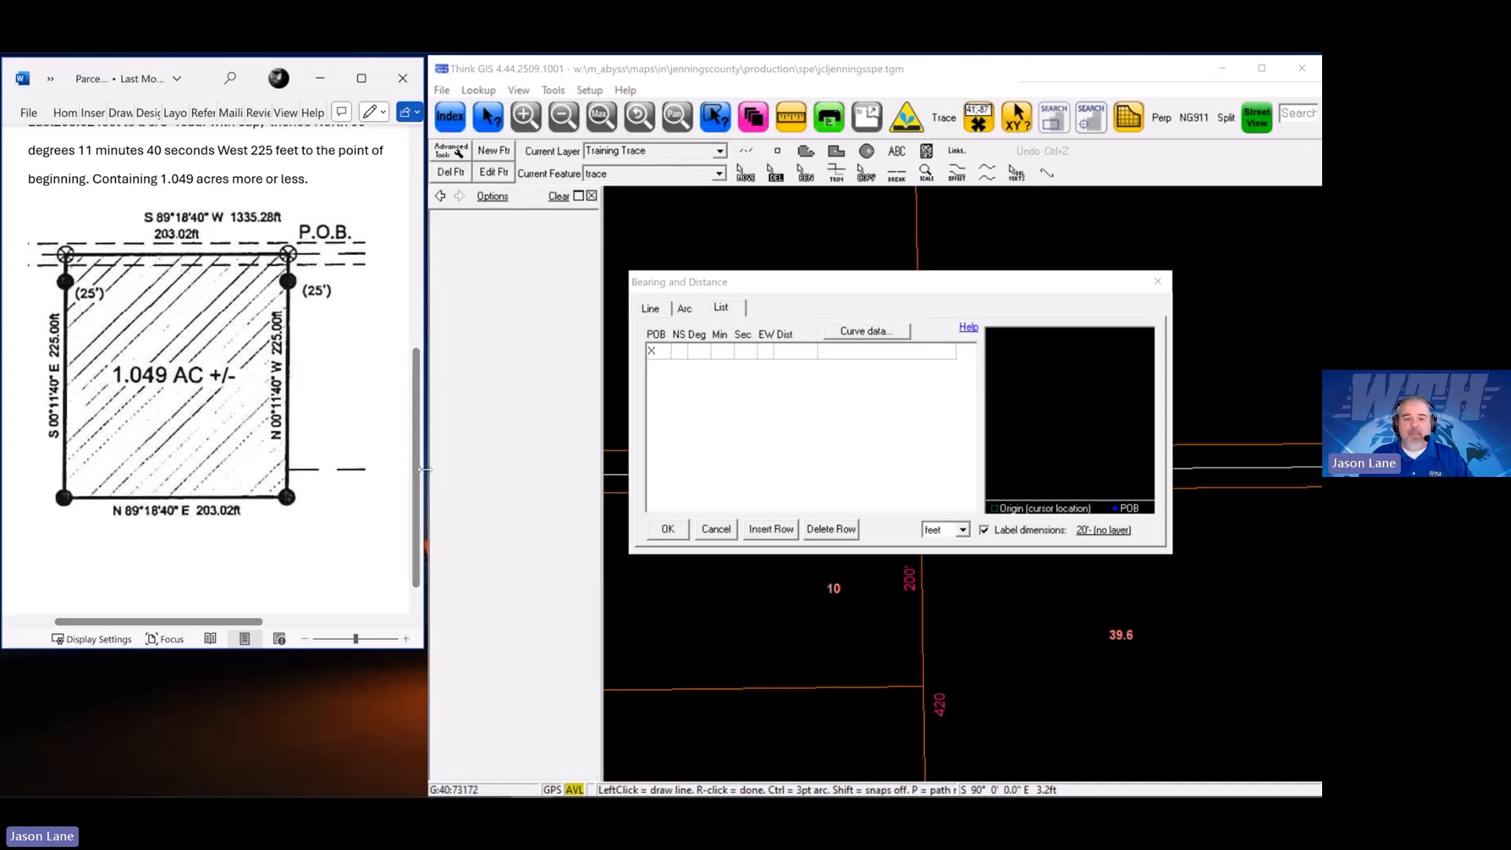
{"action": "left_click_drag", "start_coordinate": [416, 469], "coordinate": [424, 260]}
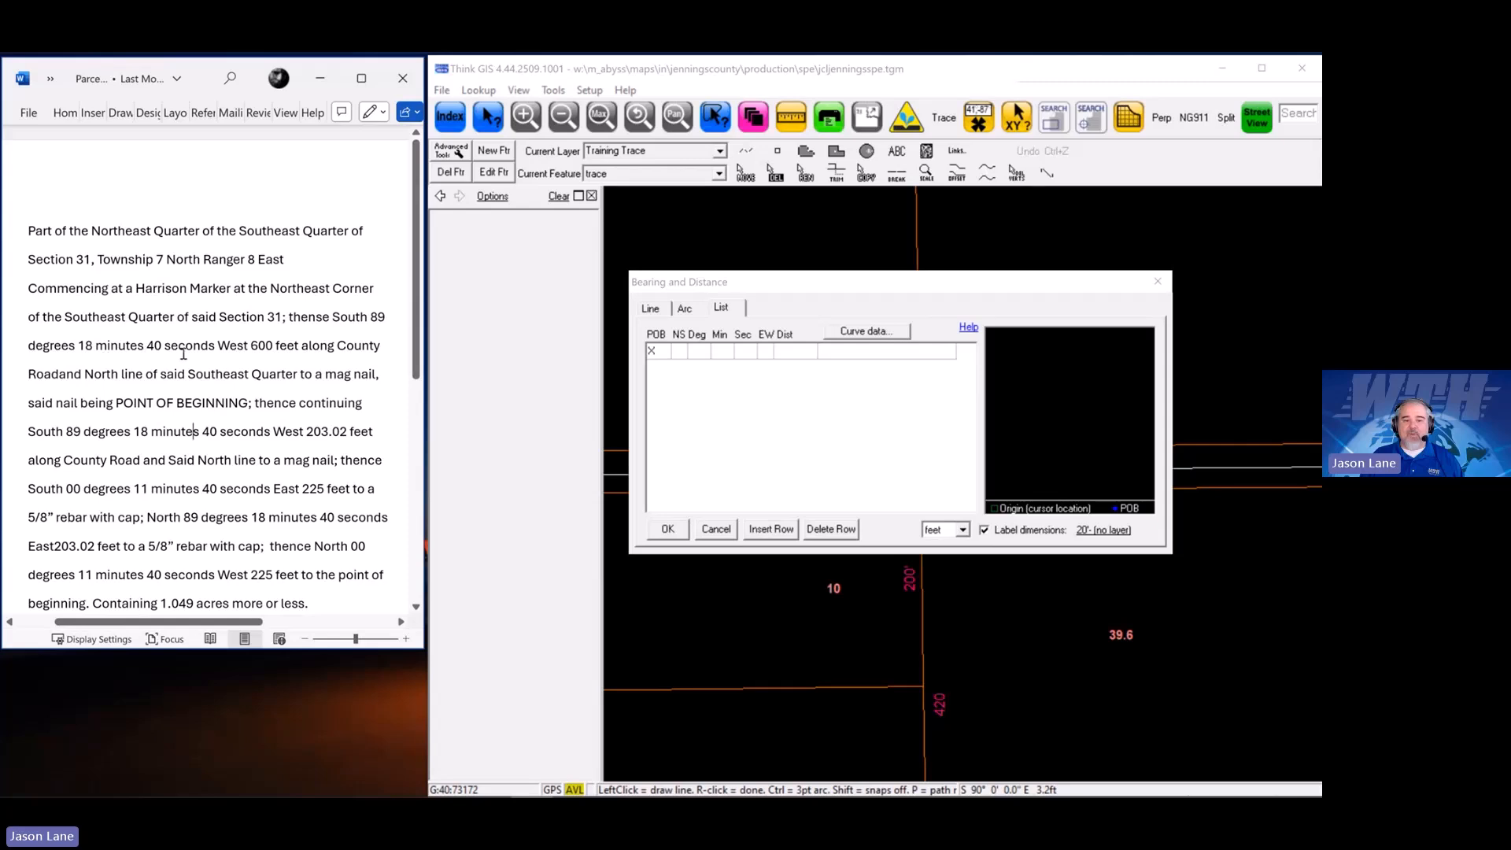
Enter the first call as S 89° 18' 40" W, 600 feet, and set the point of beginning on the second row
{"action": "left_click", "coordinate": [683, 354]}
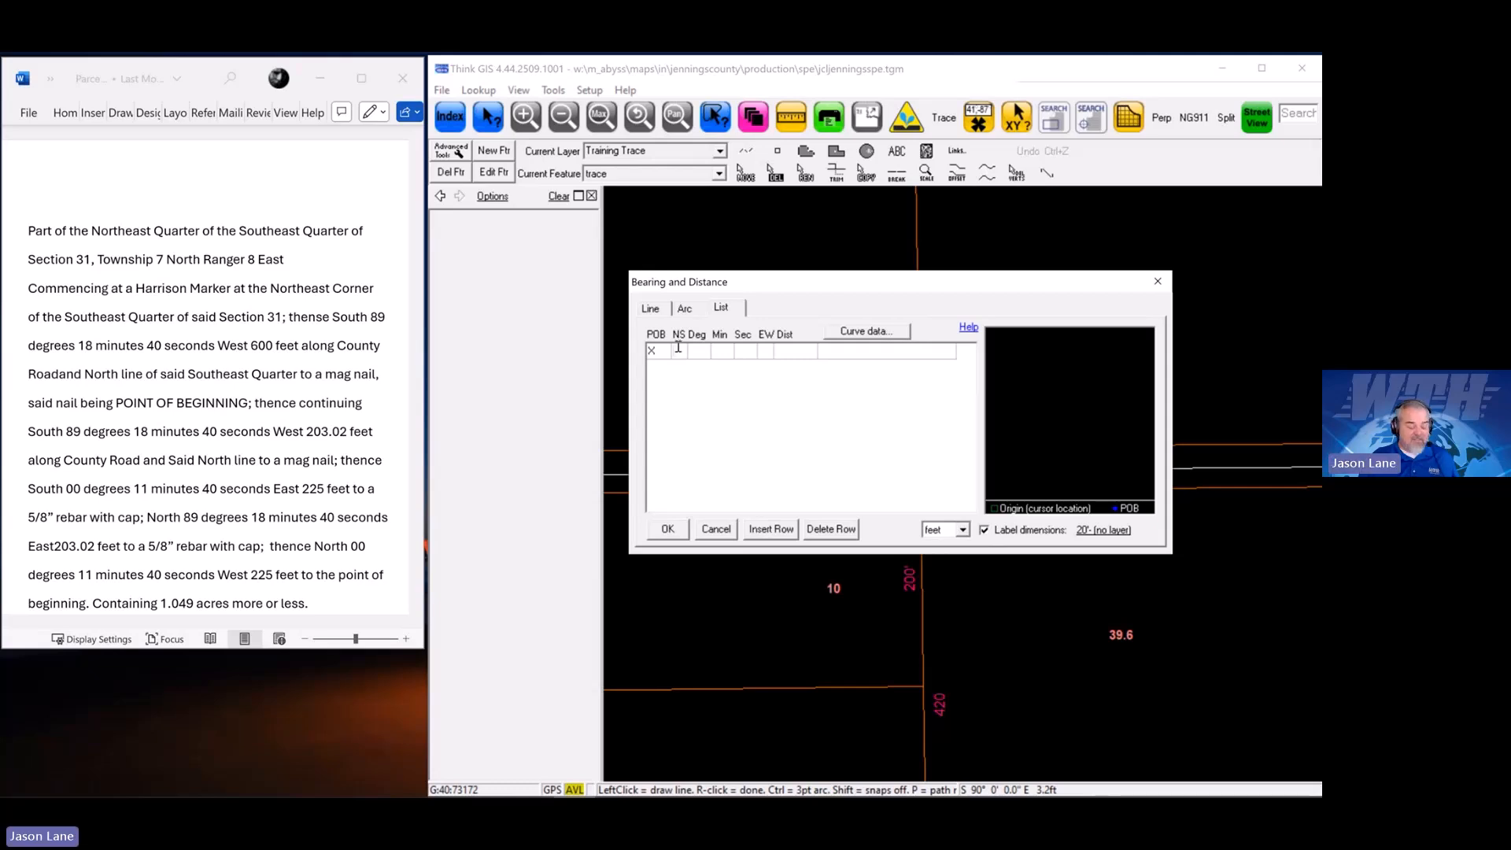
{"action": "type", "text": "S"}
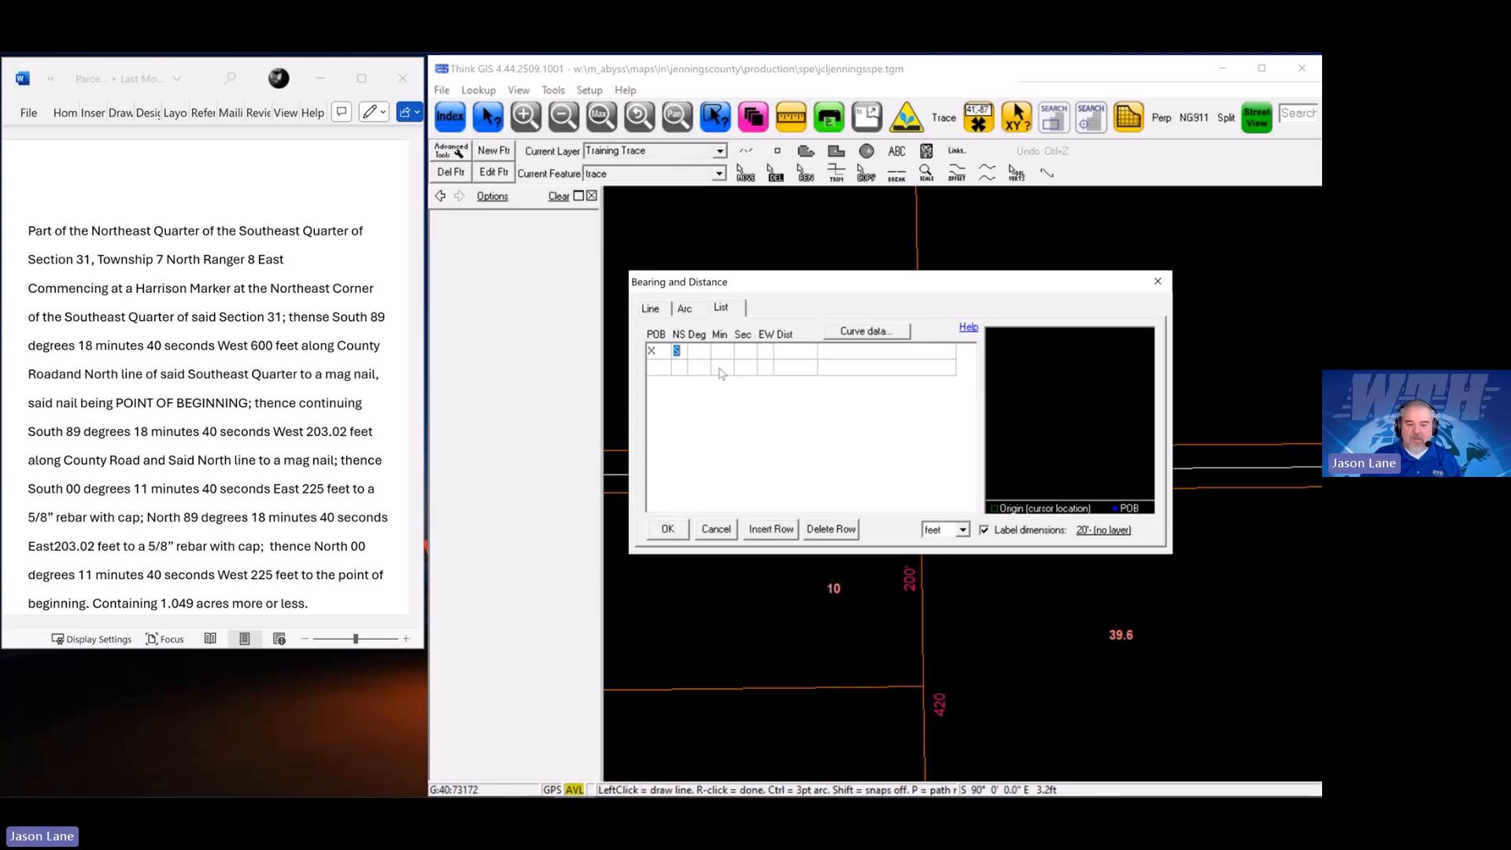
{"action": "key", "text": "Tab"}
{"action": "type", "text": "89"}
{"action": "key", "text": "Tab"}
{"action": "type", "text": "18"}
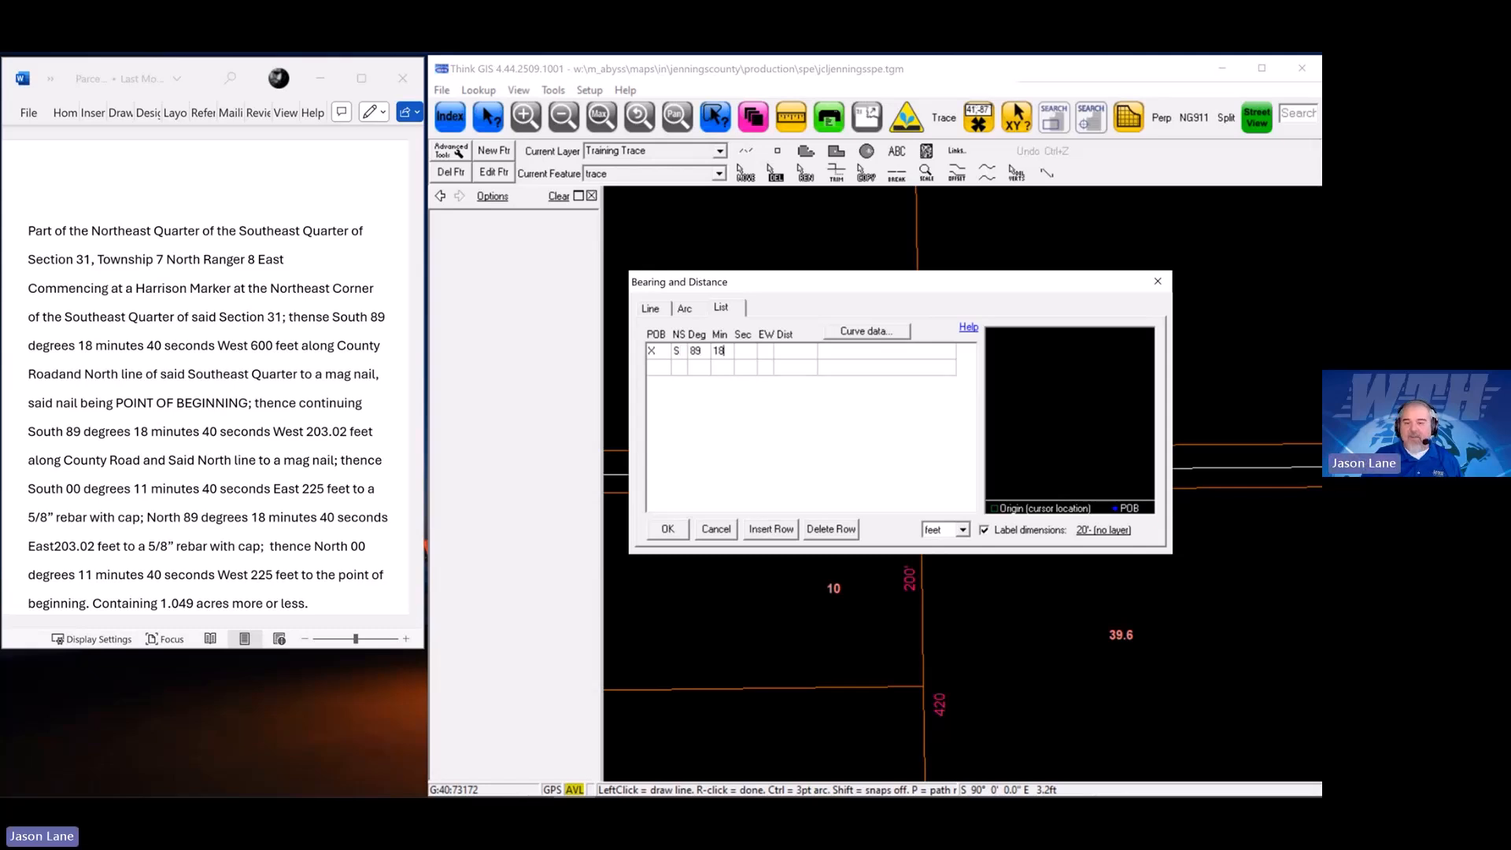
{"action": "key", "text": "Tab"}
{"action": "type", "text": "40"}
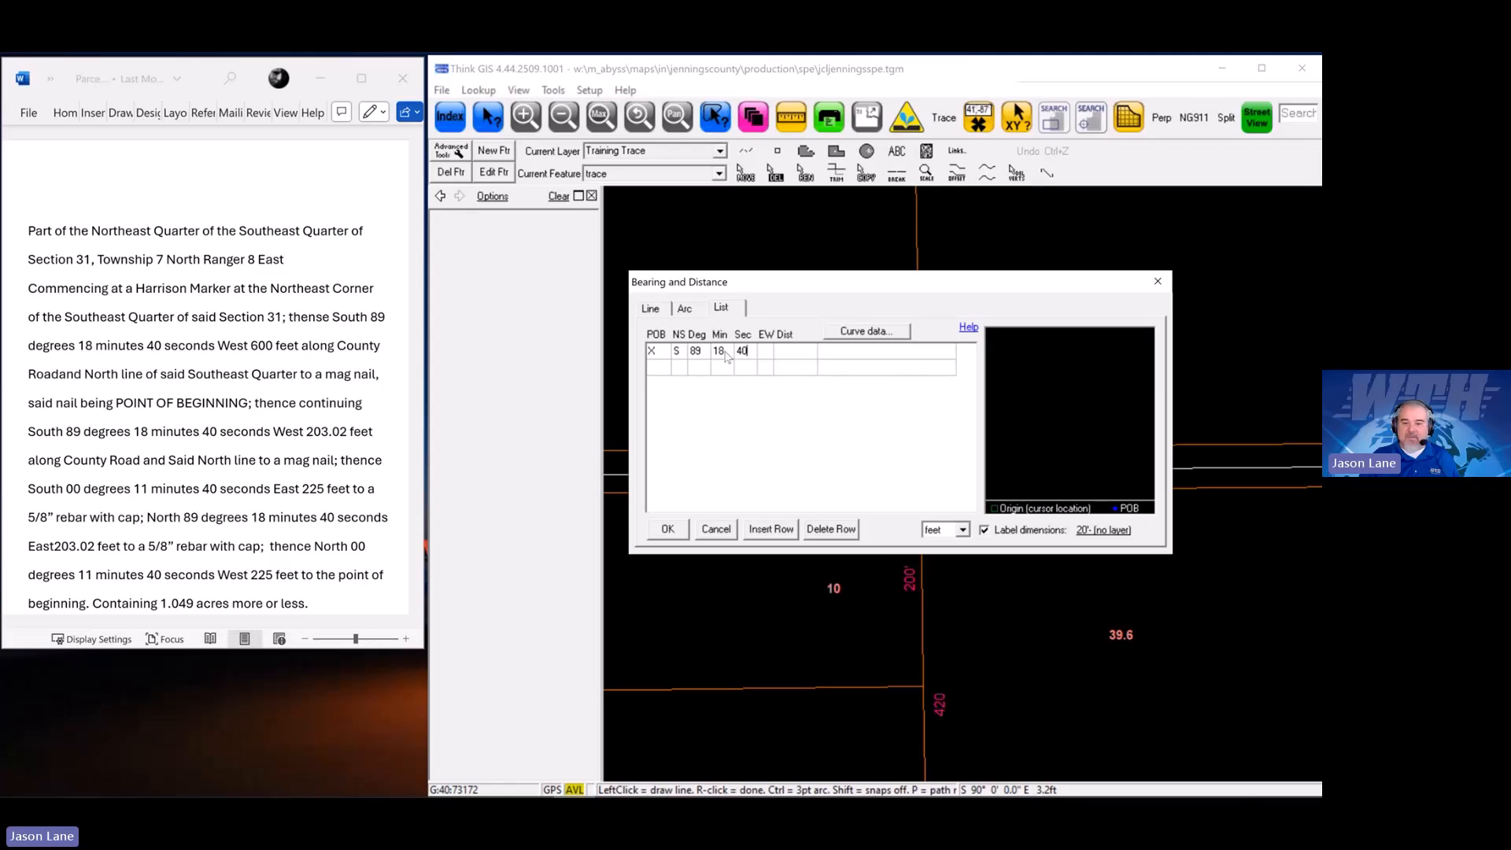
{"action": "key", "text": "Tab"}
{"action": "type", "text": "W"}
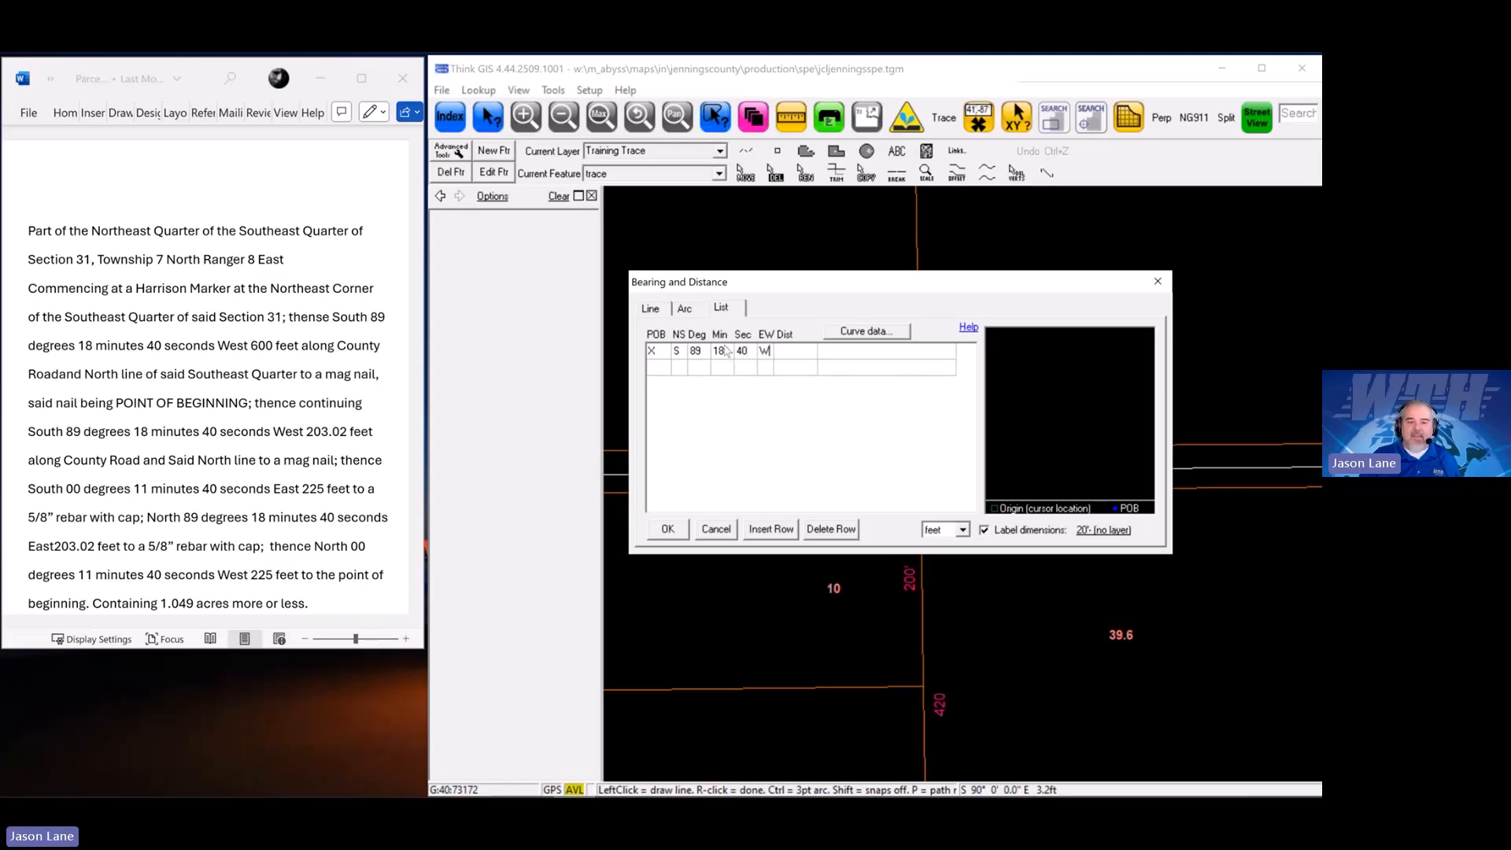
{"action": "key", "text": "Tab"}
{"action": "type", "text": "600"}
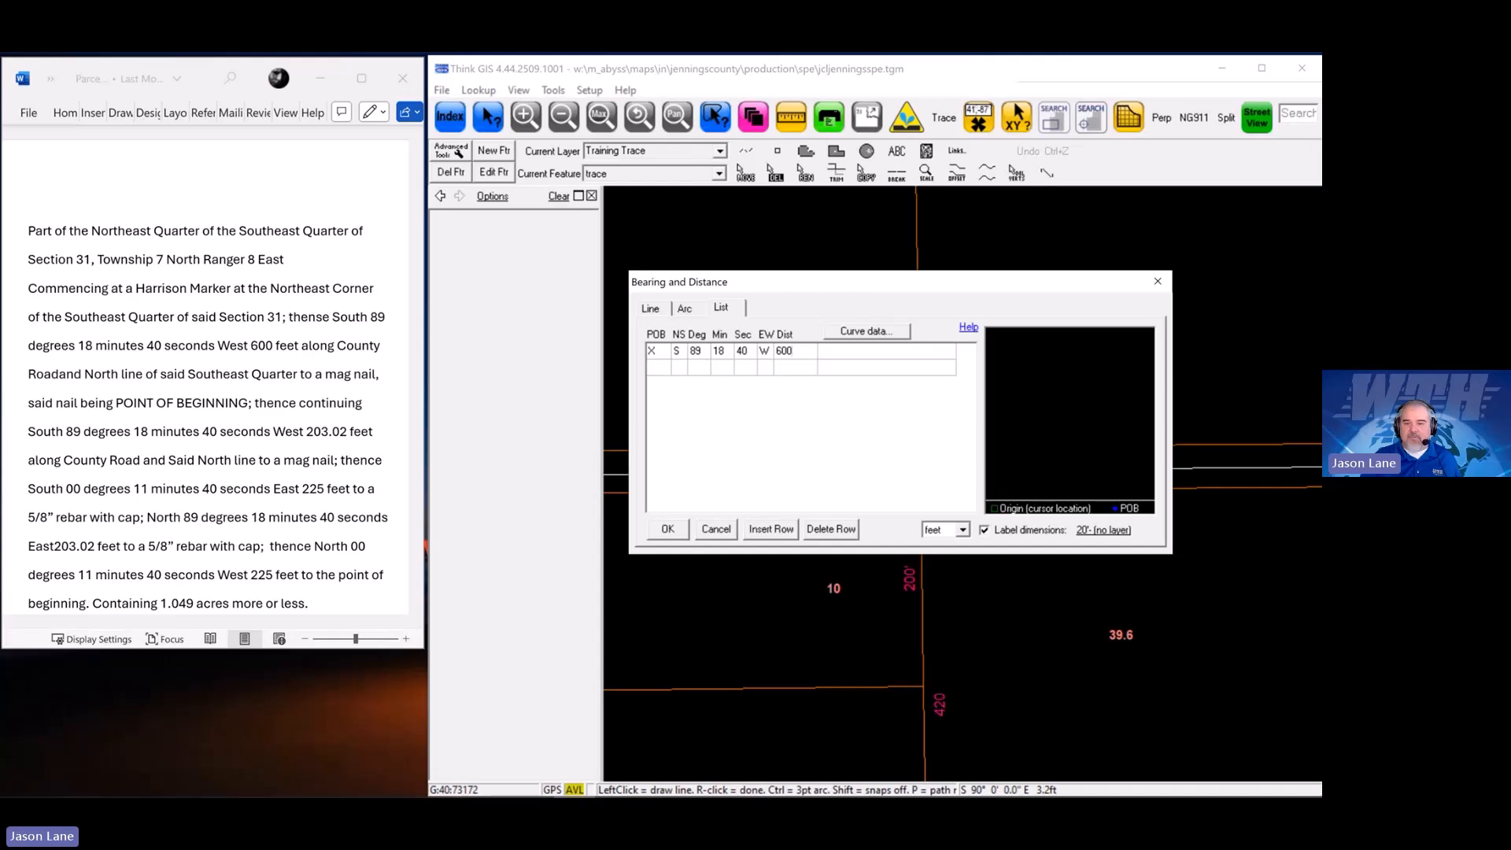
{"action": "key", "text": "Tab"}
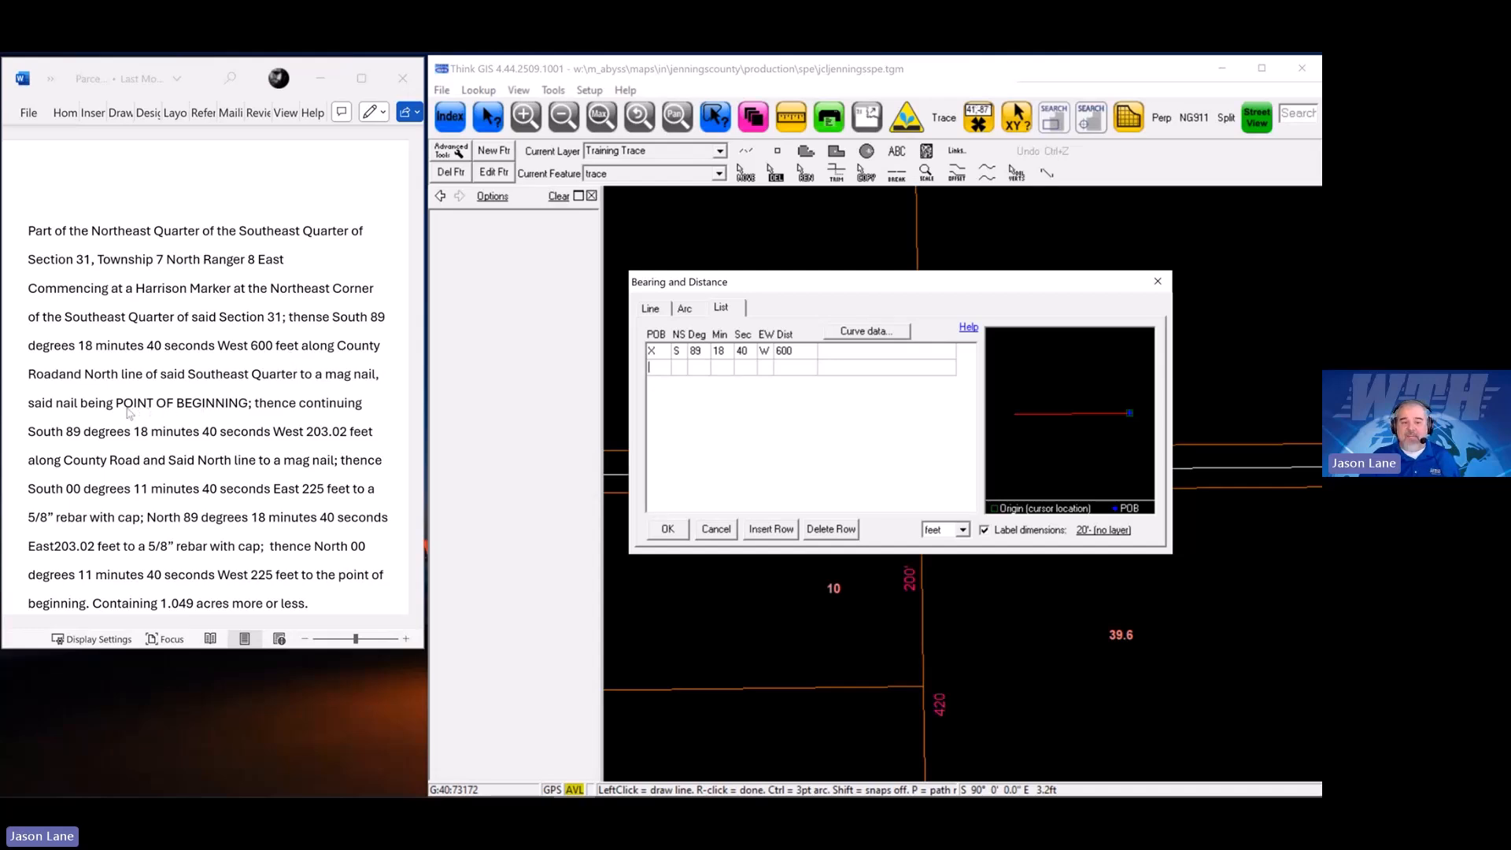
{"action": "left_click", "coordinate": [665, 367]}
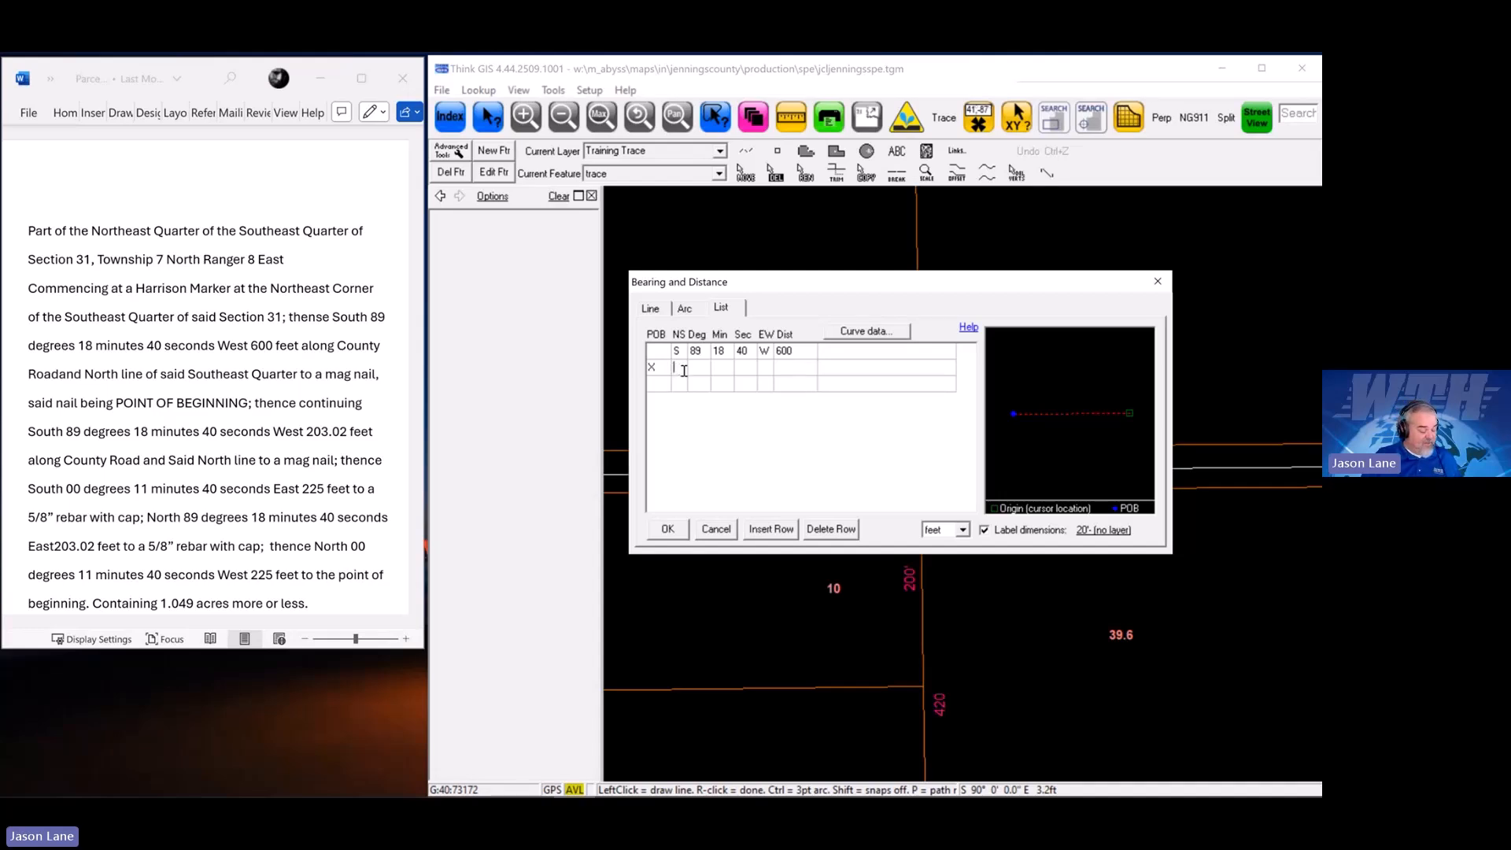
Enter the call from the point of beginning as S 89° 18' 40" W, 203.02 feet, in the second row
{"action": "type", "text": "S"}
{"action": "key", "text": "Tab"}
{"action": "type", "text": "89"}
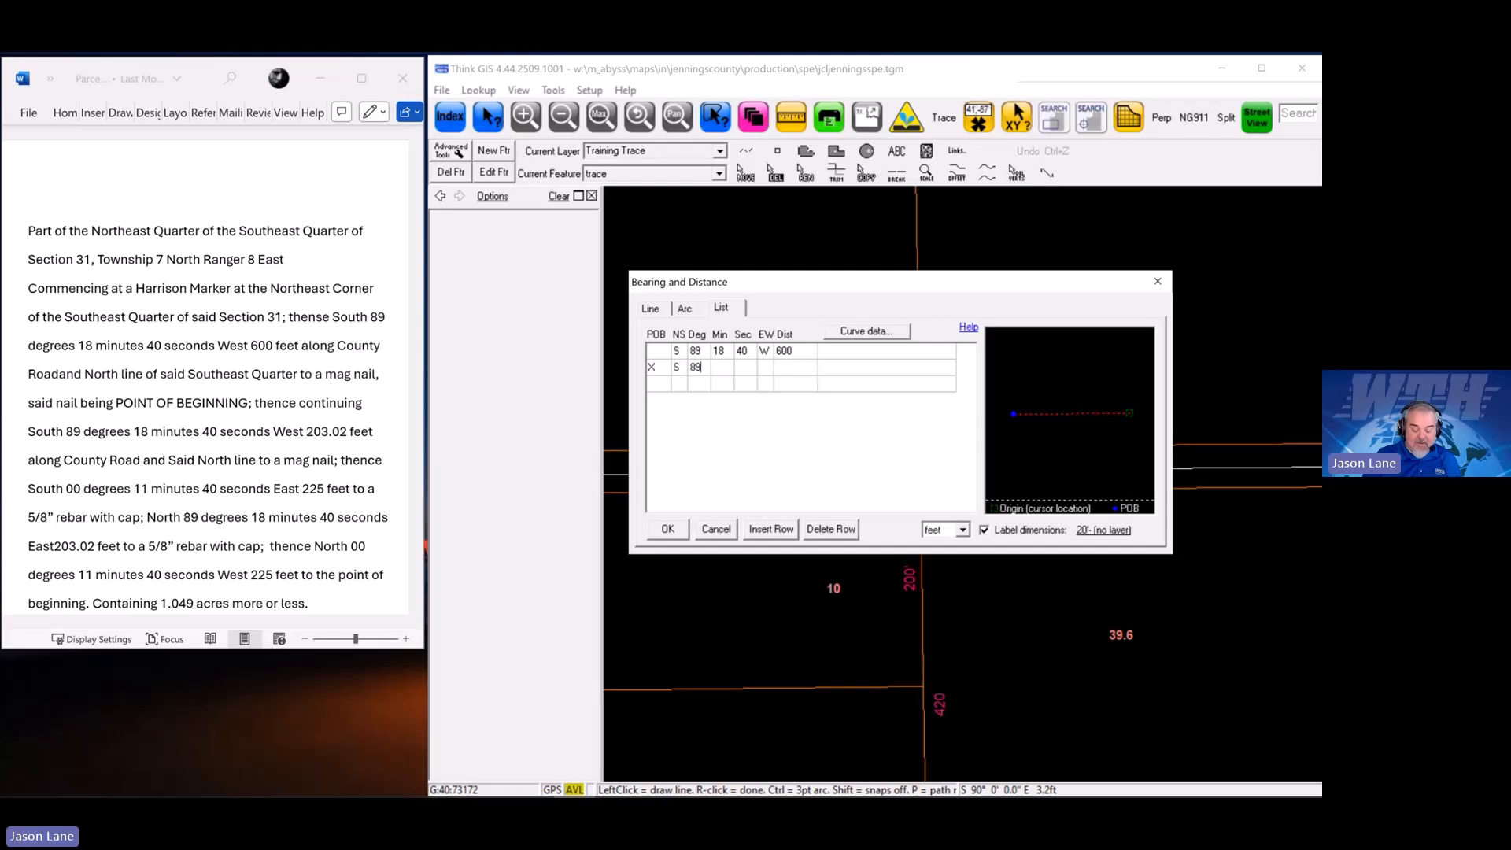
{"action": "key", "text": "Tab"}
{"action": "type", "text": "18"}
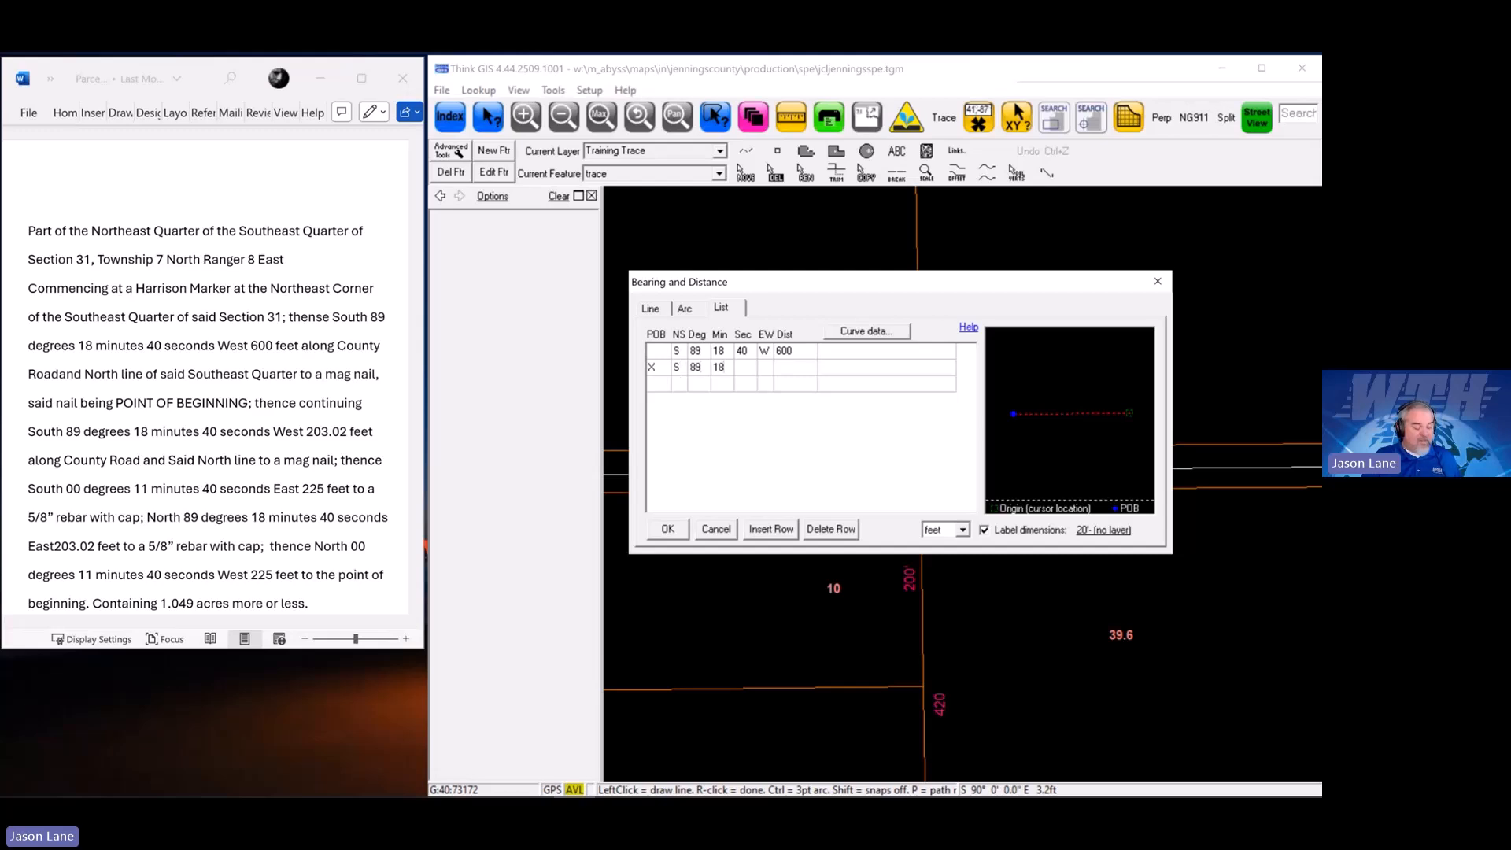
{"action": "key", "text": "Tab"}
{"action": "type", "text": "40"}
{"action": "key", "text": "Tab"}
{"action": "type", "text": "W"}
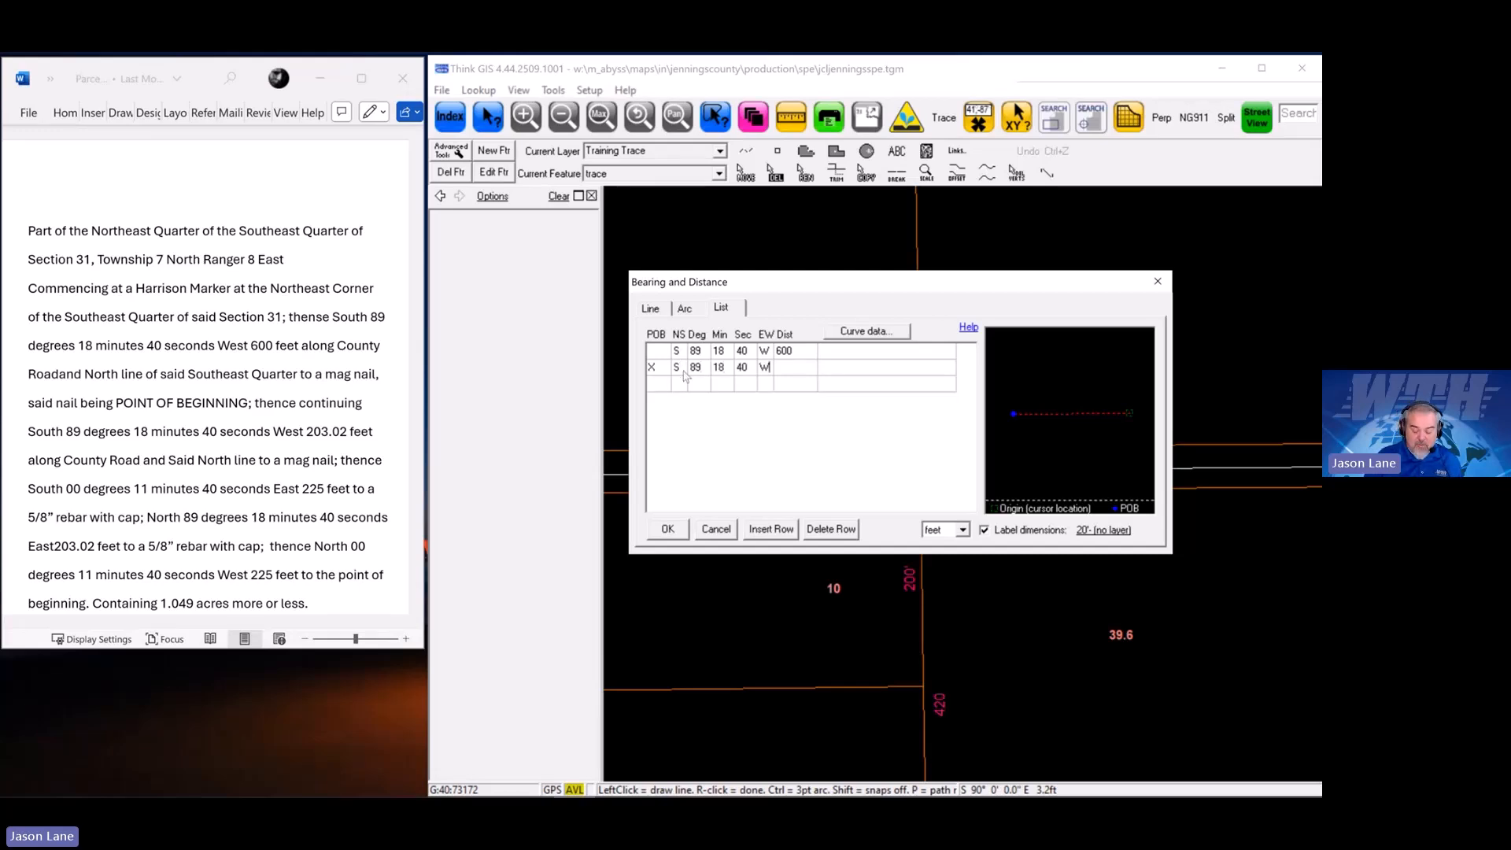
{"action": "key", "text": "Tab"}
{"action": "type", "text": "20"}
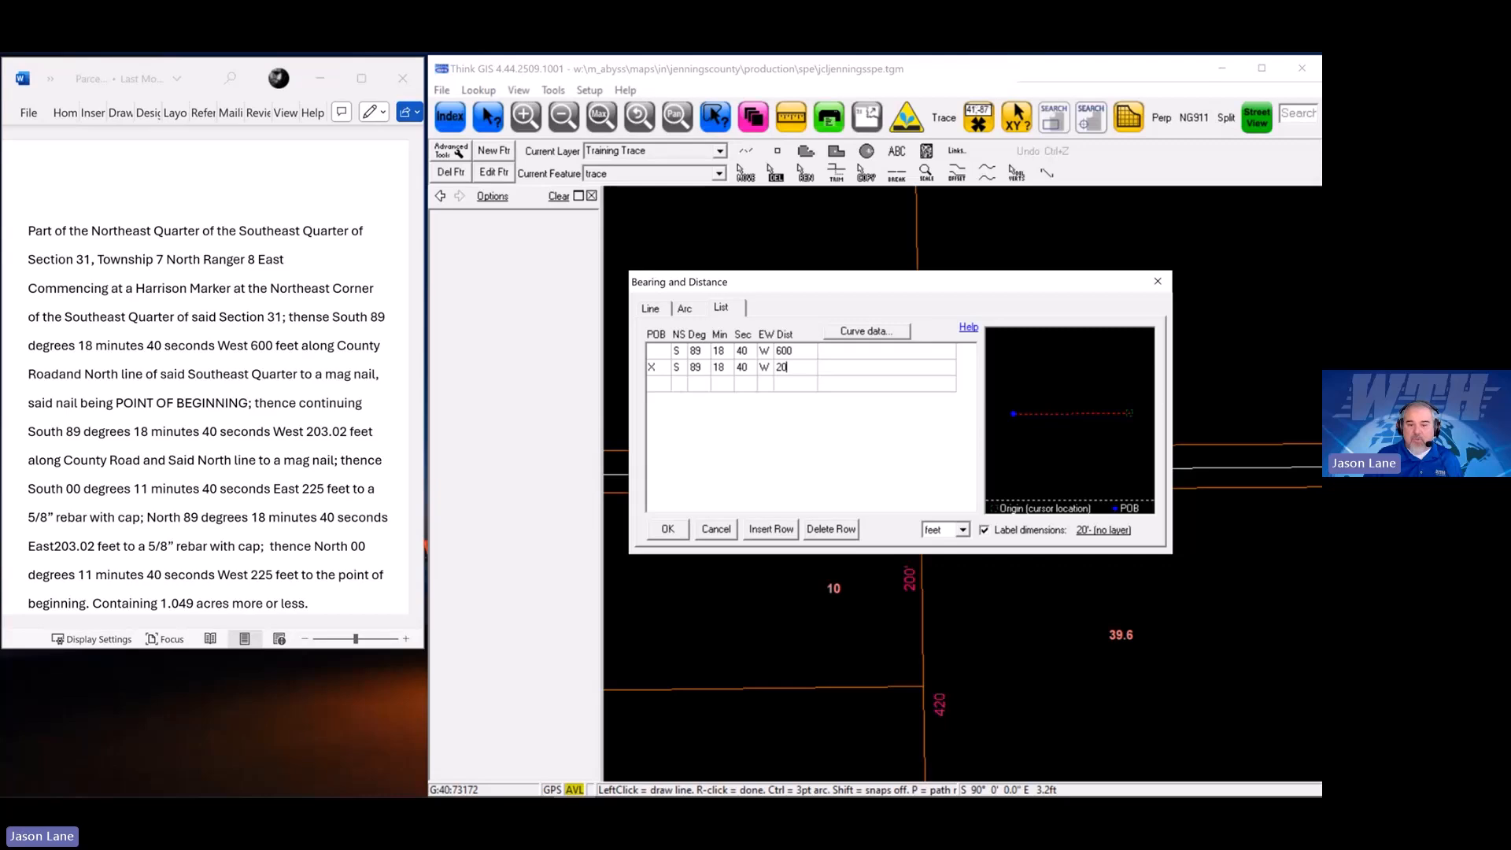
{"action": "type", "text": "3.02"}
{"action": "key", "text": "Tab"}
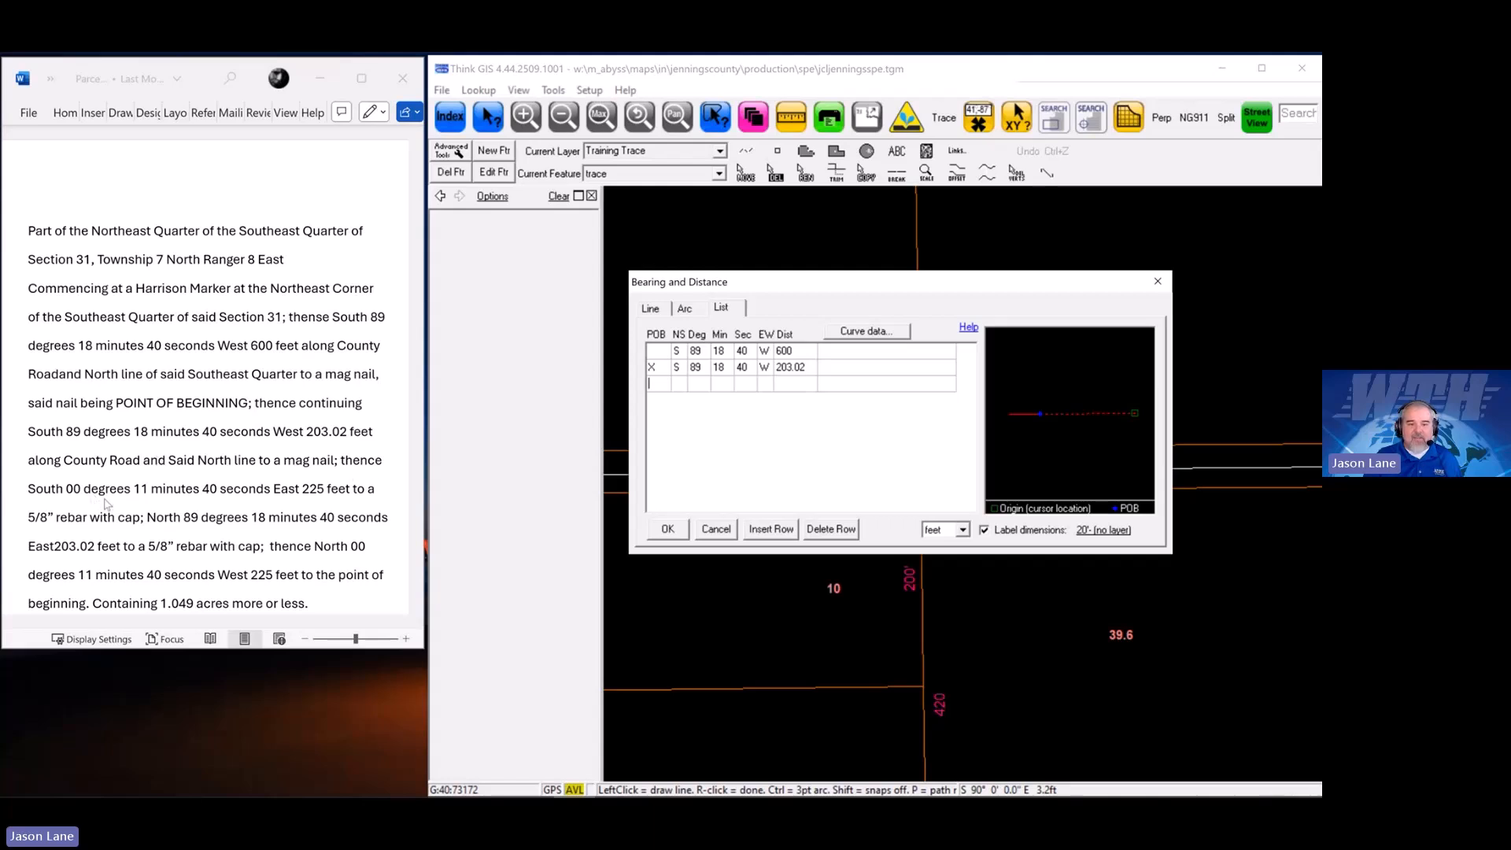
Enter the third row's call as S 00° 11' 40" E, 225 feet
{"action": "left_click", "coordinate": [679, 385]}
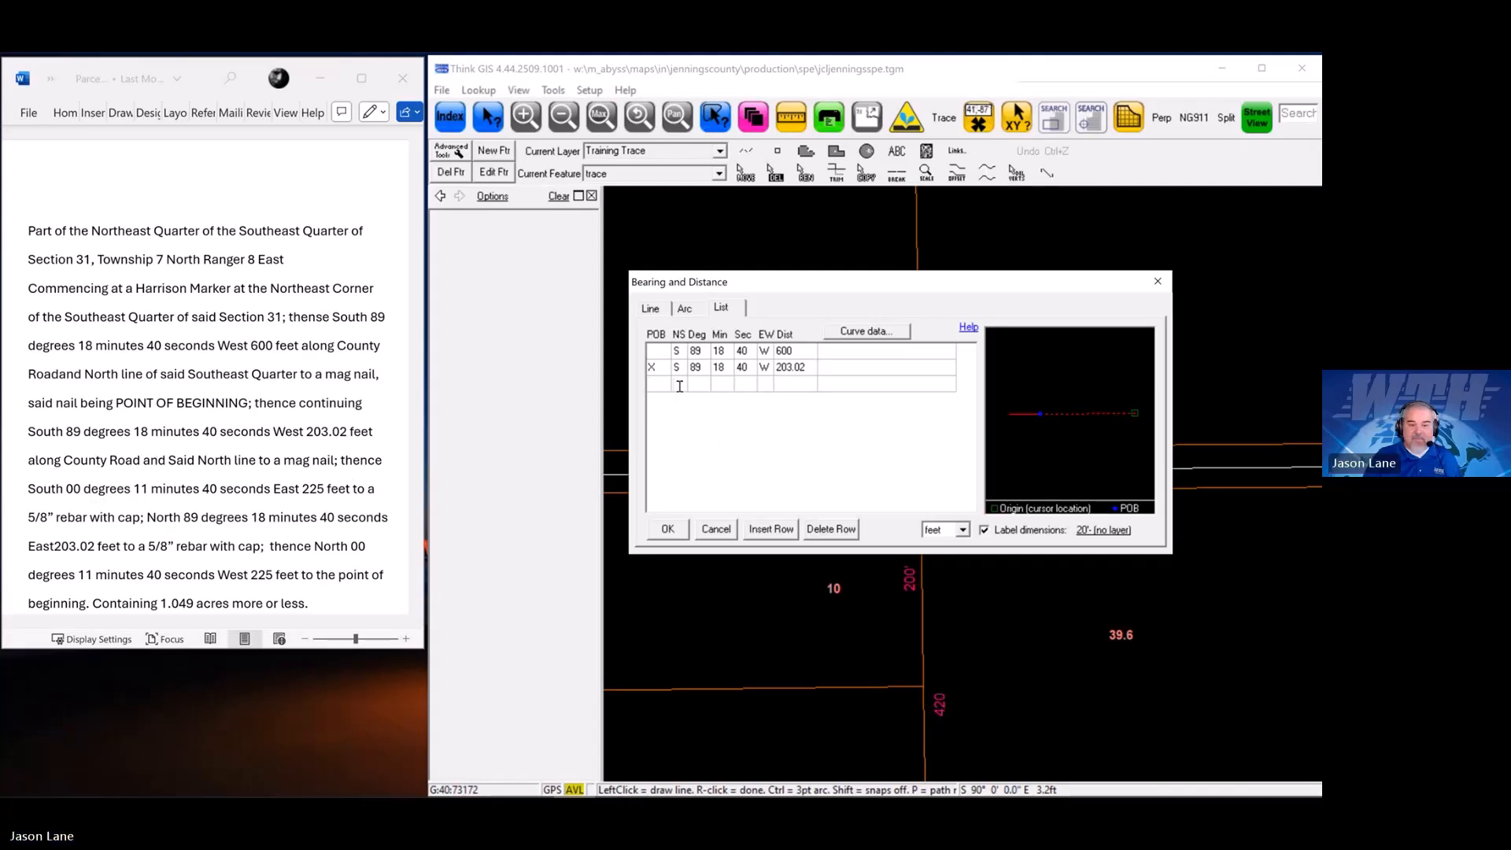
{"action": "type", "text": "s"}
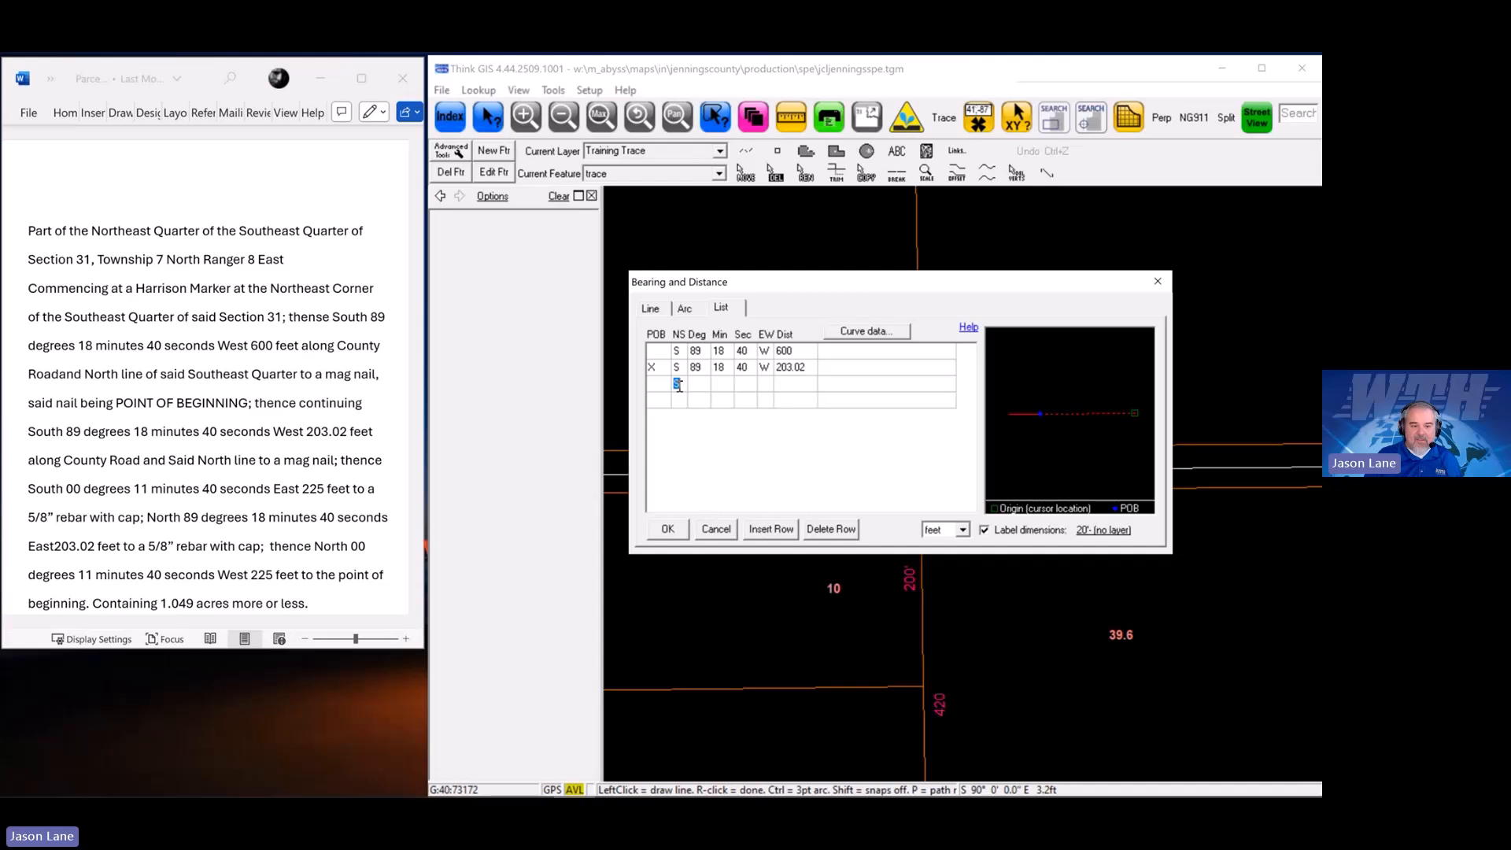
{"action": "key", "text": "Tab"}
{"action": "type", "text": "00"}
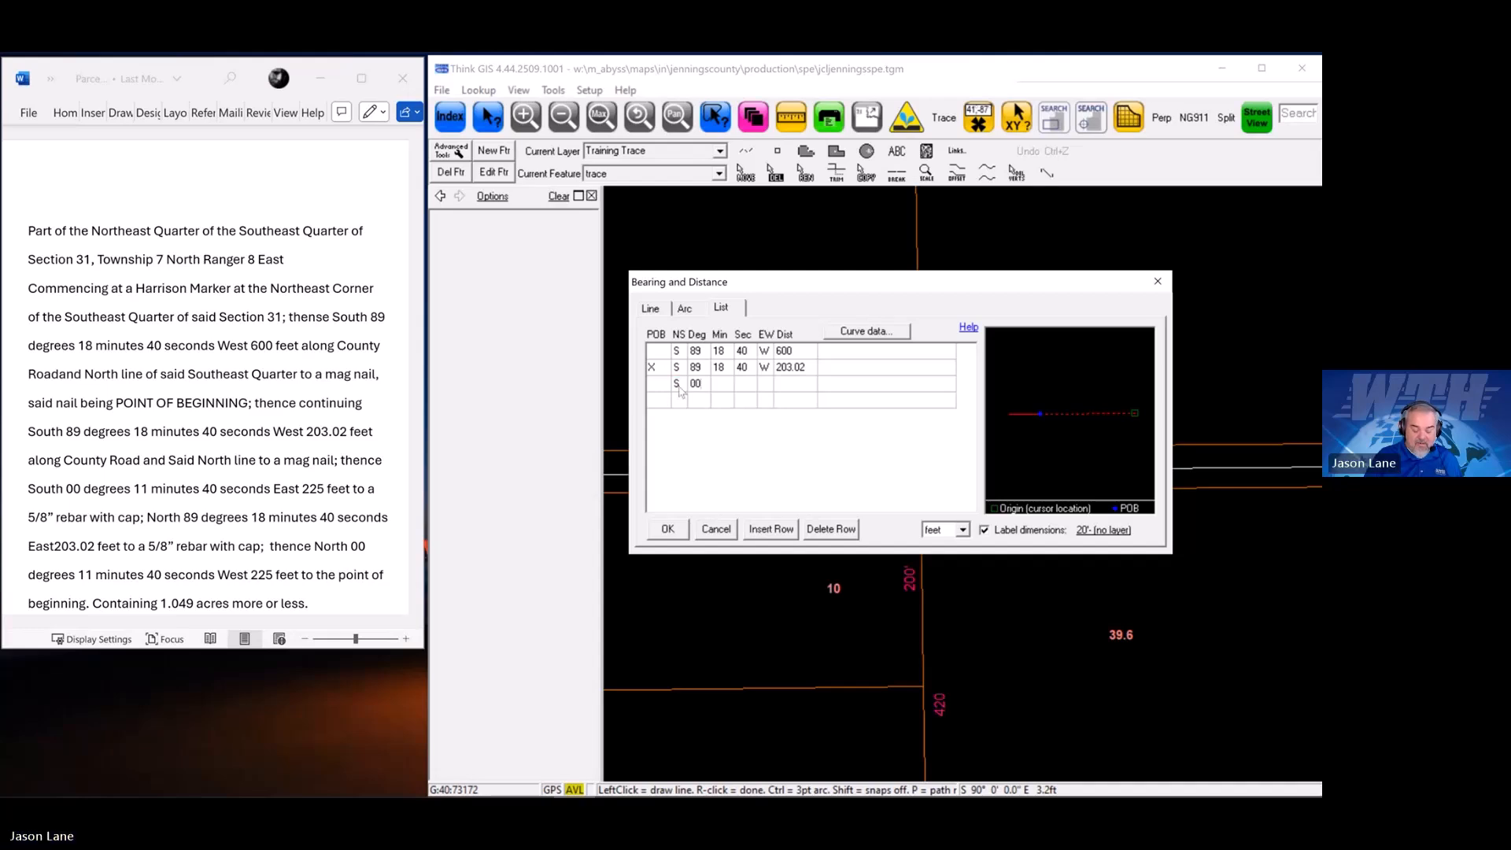
{"action": "key", "text": "Tab"}
{"action": "type", "text": "11"}
{"action": "key", "text": "Tab"}
{"action": "type", "text": "40"}
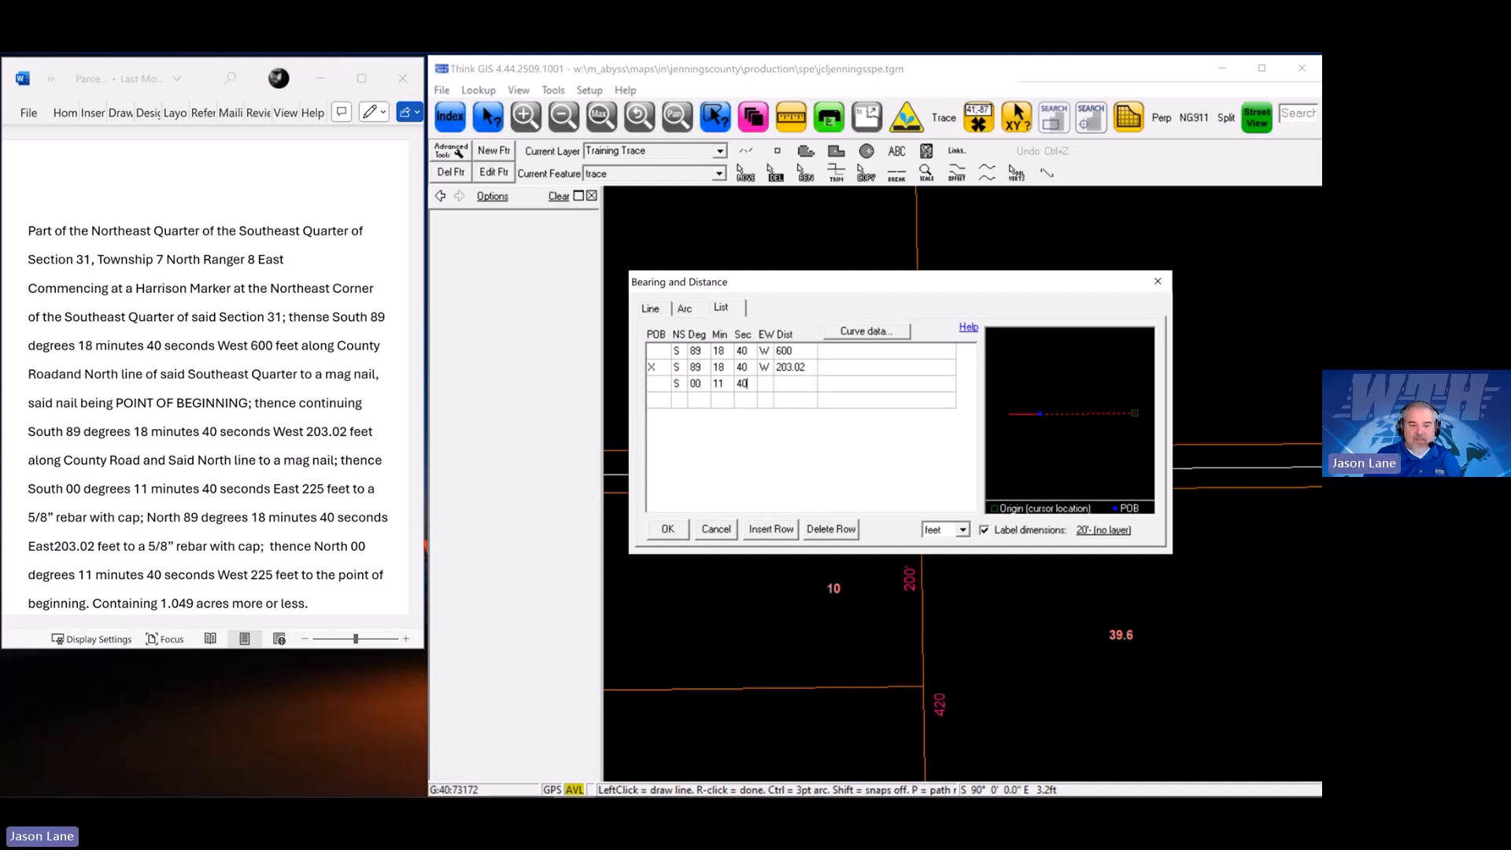
{"action": "key", "text": "Tab"}
{"action": "type", "text": "E"}
{"action": "key", "text": "Tab"}
{"action": "type", "text": "225"}
{"action": "key", "text": "Tab"}
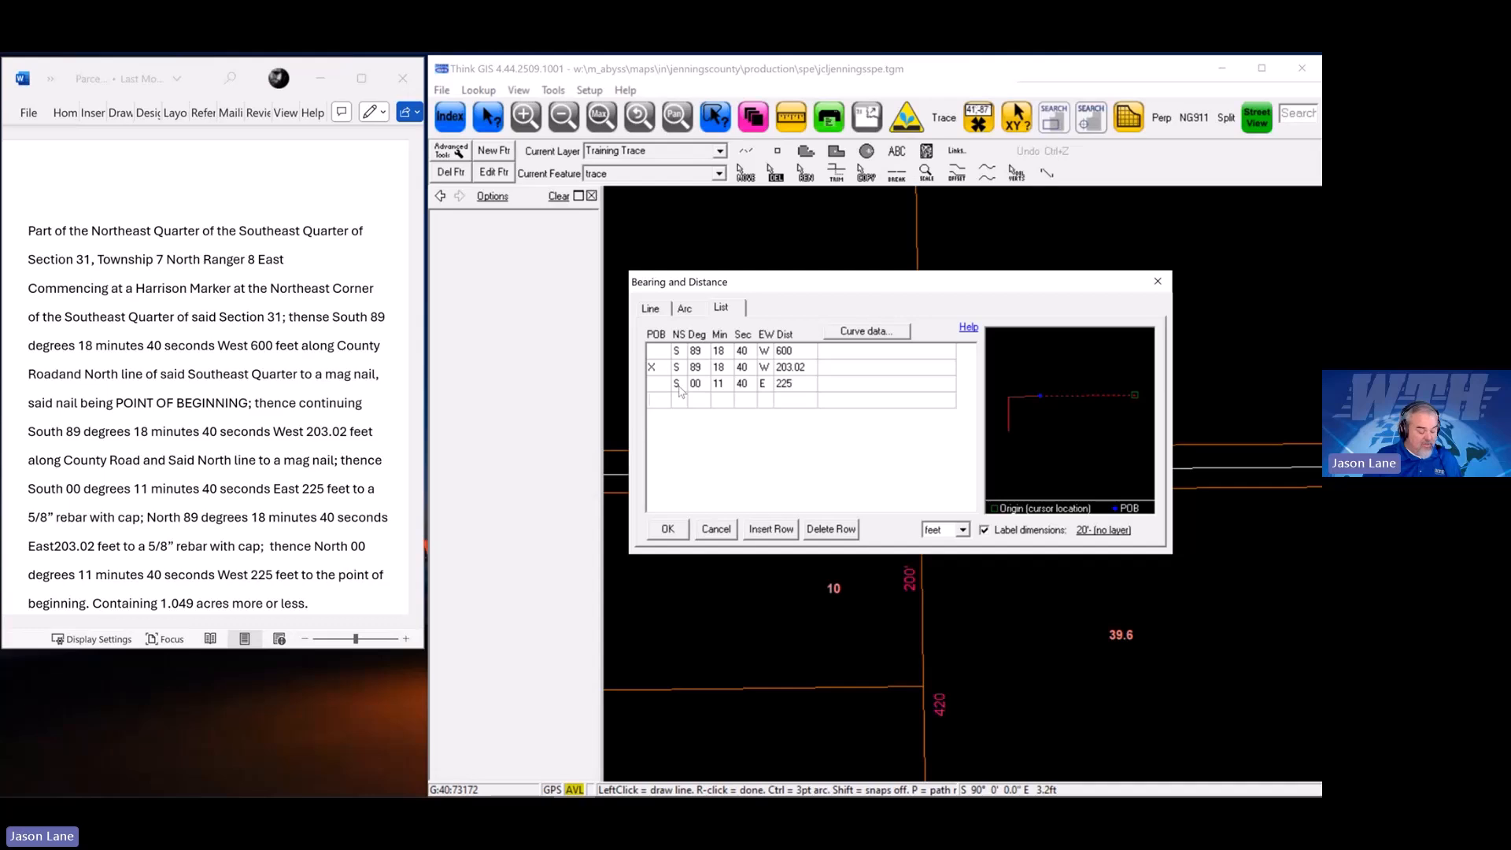
Enter the fourth row's call as N 89° 18' 40" E, 203.02 feet
{"action": "key", "text": "Tab"}
{"action": "type", "text": "N"}
{"action": "key", "text": "Tab"}
{"action": "type", "text": "89"}
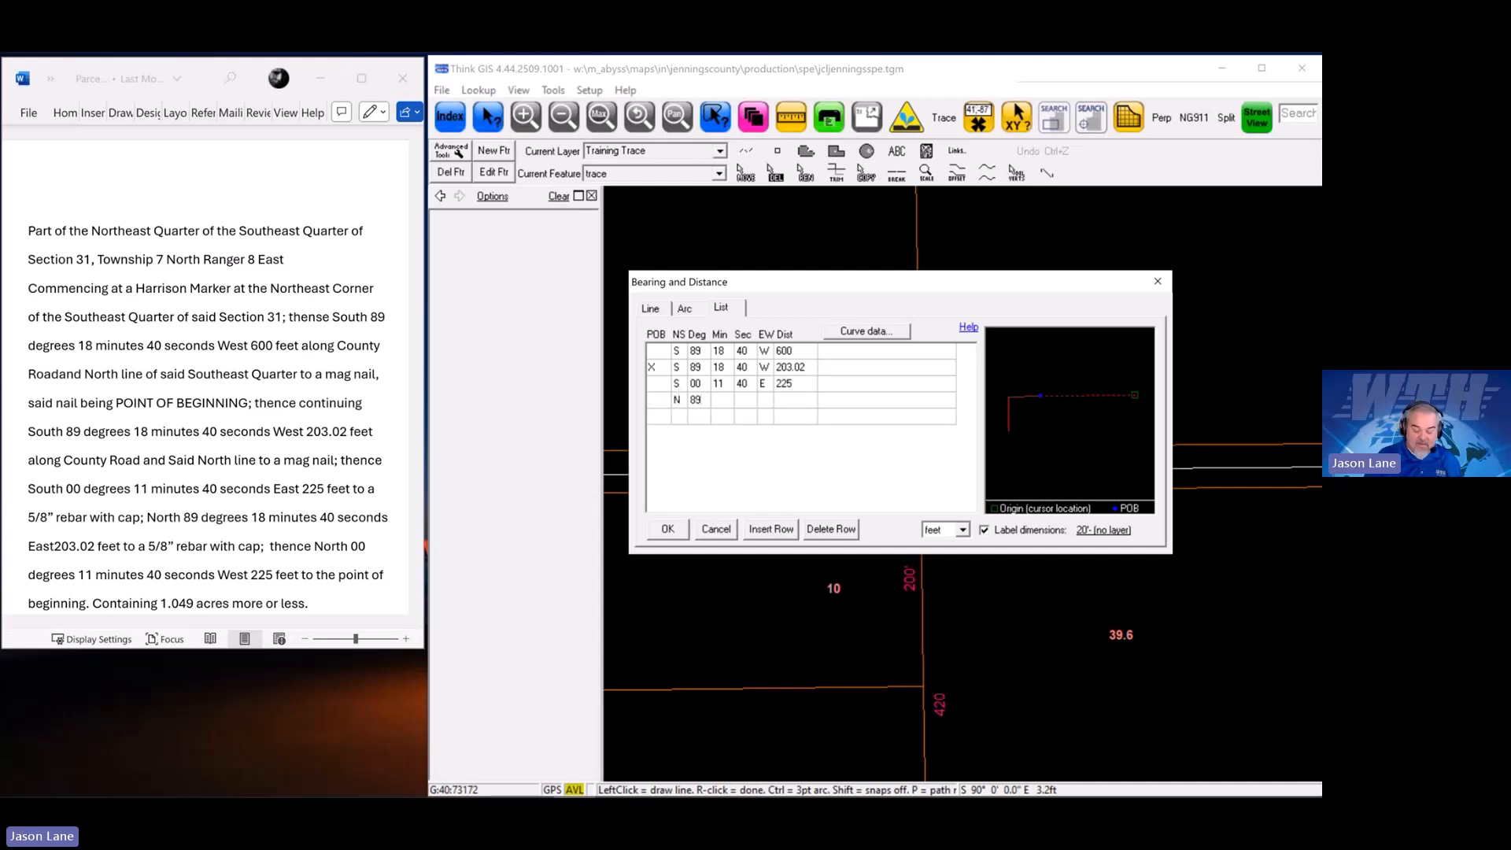
{"action": "key", "text": "Tab"}
{"action": "type", "text": "18"}
{"action": "key", "text": "Tab"}
{"action": "type", "text": "40"}
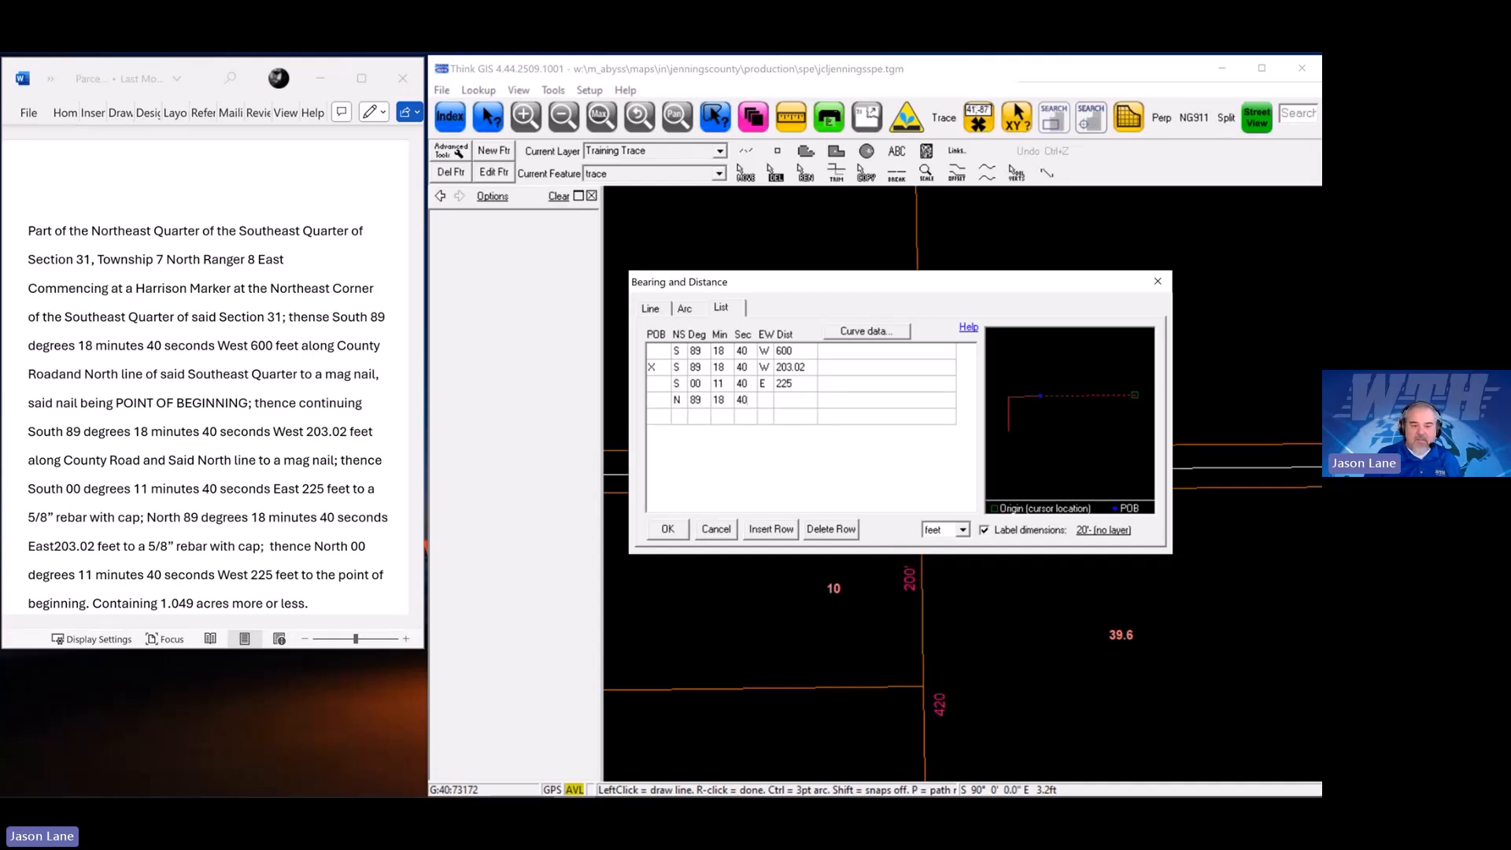
{"action": "key", "text": "Tab"}
{"action": "type", "text": "E"}
{"action": "key", "text": "Tab"}
{"action": "type", "text": "203."}
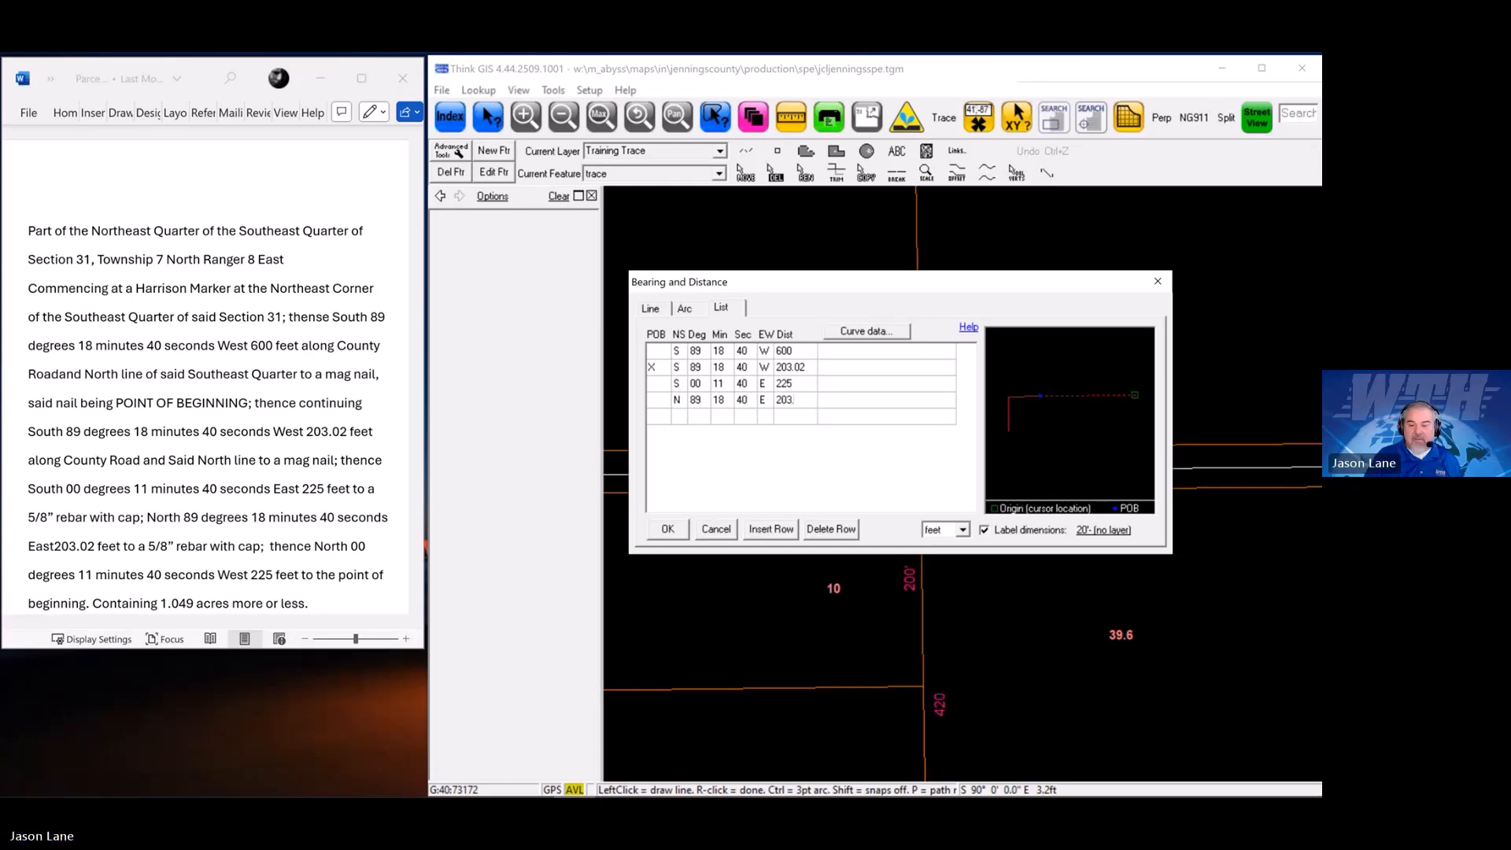
{"action": "type", "text": "02"}
{"action": "key", "text": "Tab"}
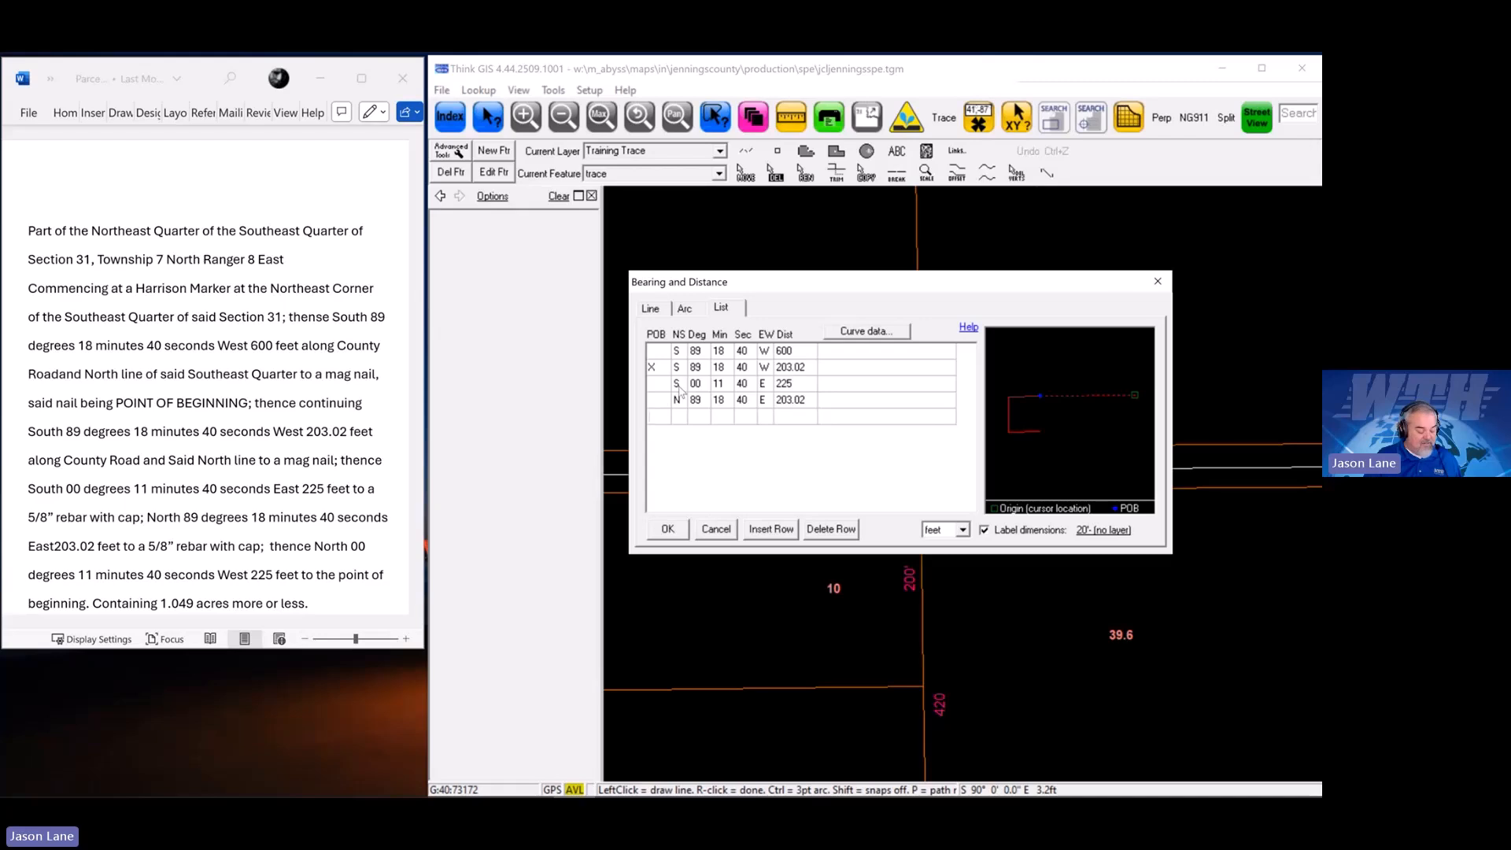
Enter the closing call back to the point of beginning as N 00° 11' 40" W, 225 feet
{"action": "type", "text": "N"}
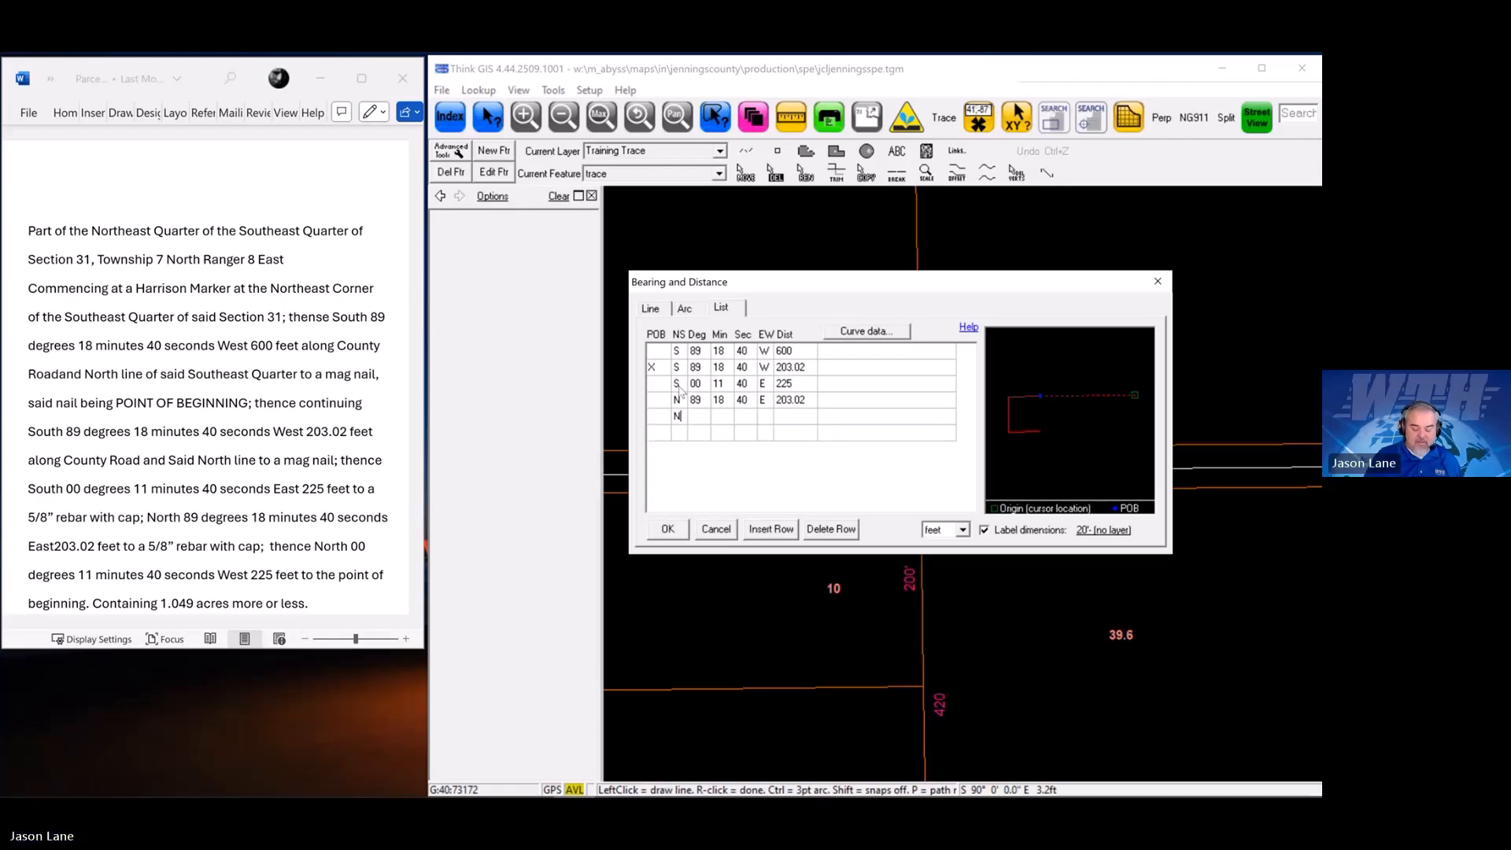
{"action": "key", "text": "Tab"}
{"action": "type", "text": "11"}
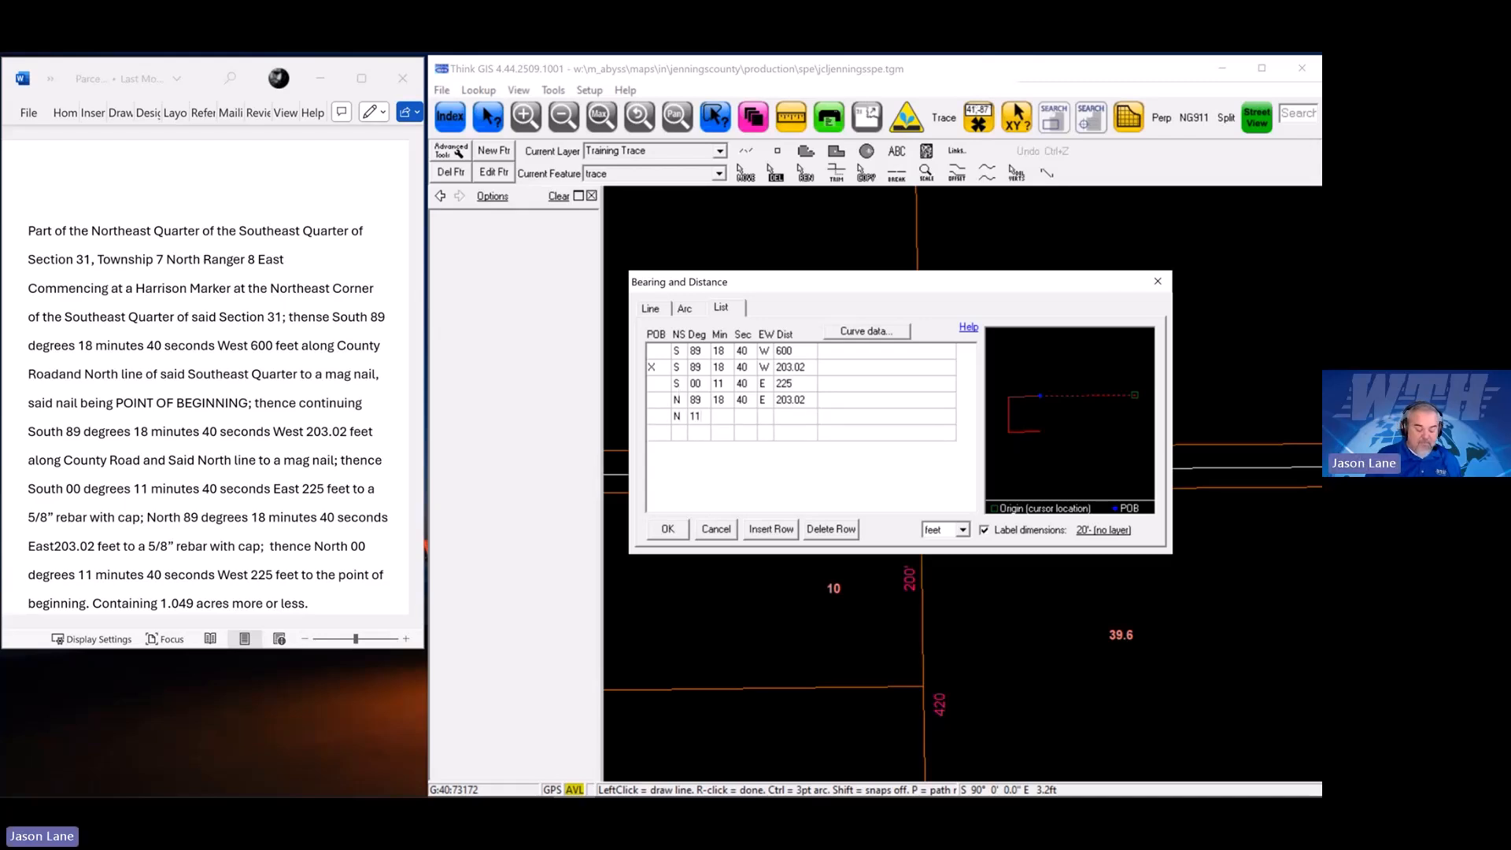
{"action": "key", "text": "BackSpace"}
{"action": "key", "text": "BackSpace"}
{"action": "type", "text": "00"}
{"action": "key", "text": "Tab"}
{"action": "type", "text": "11"}
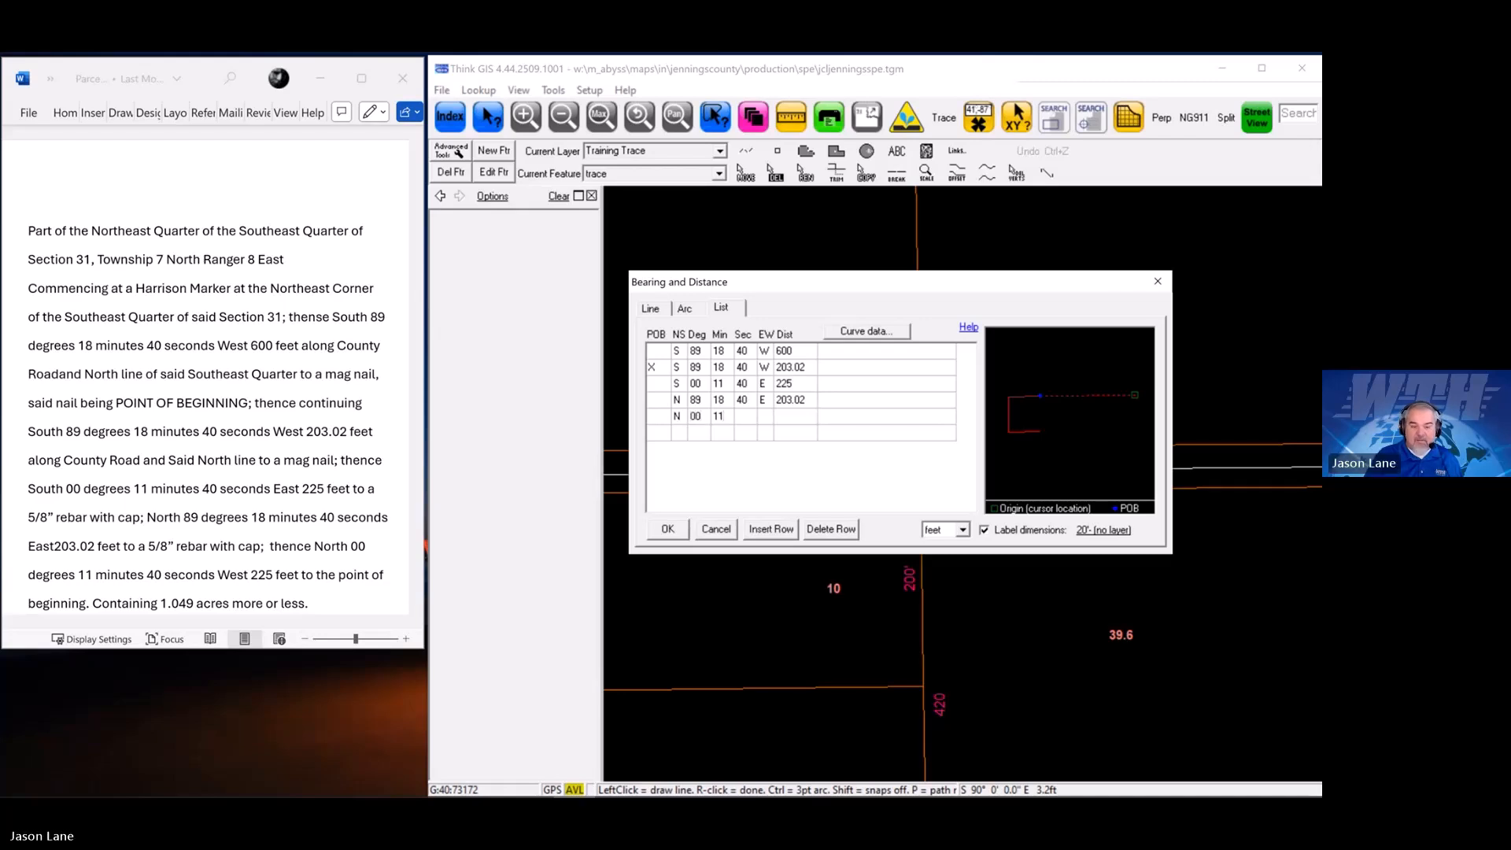
{"action": "key", "text": "Tab"}
{"action": "type", "text": "40"}
{"action": "key", "text": "Tab"}
{"action": "type", "text": "W"}
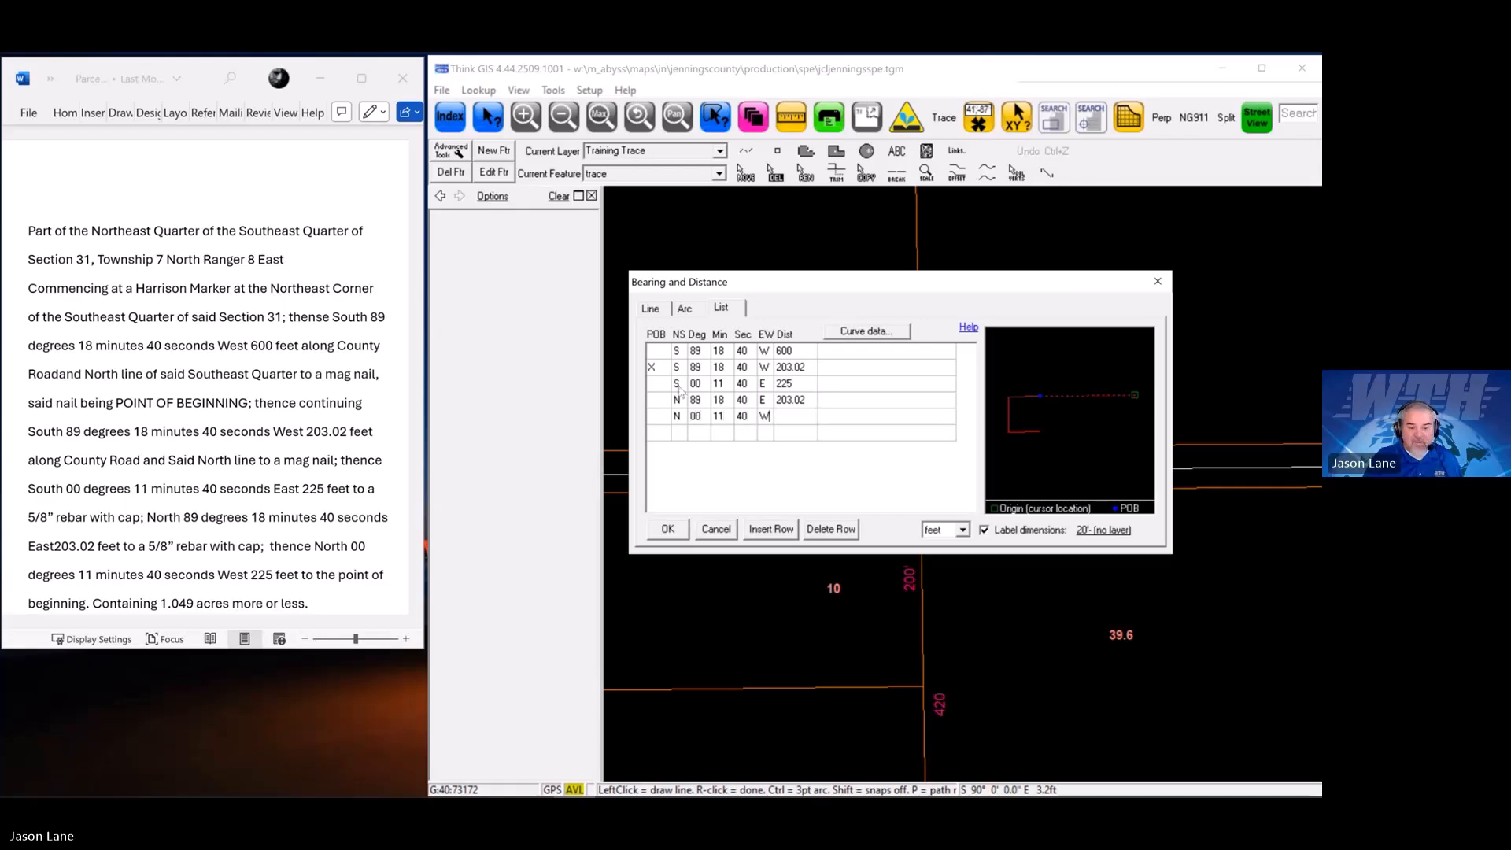
{"action": "key", "text": "Tab"}
{"action": "type", "text": "225"}
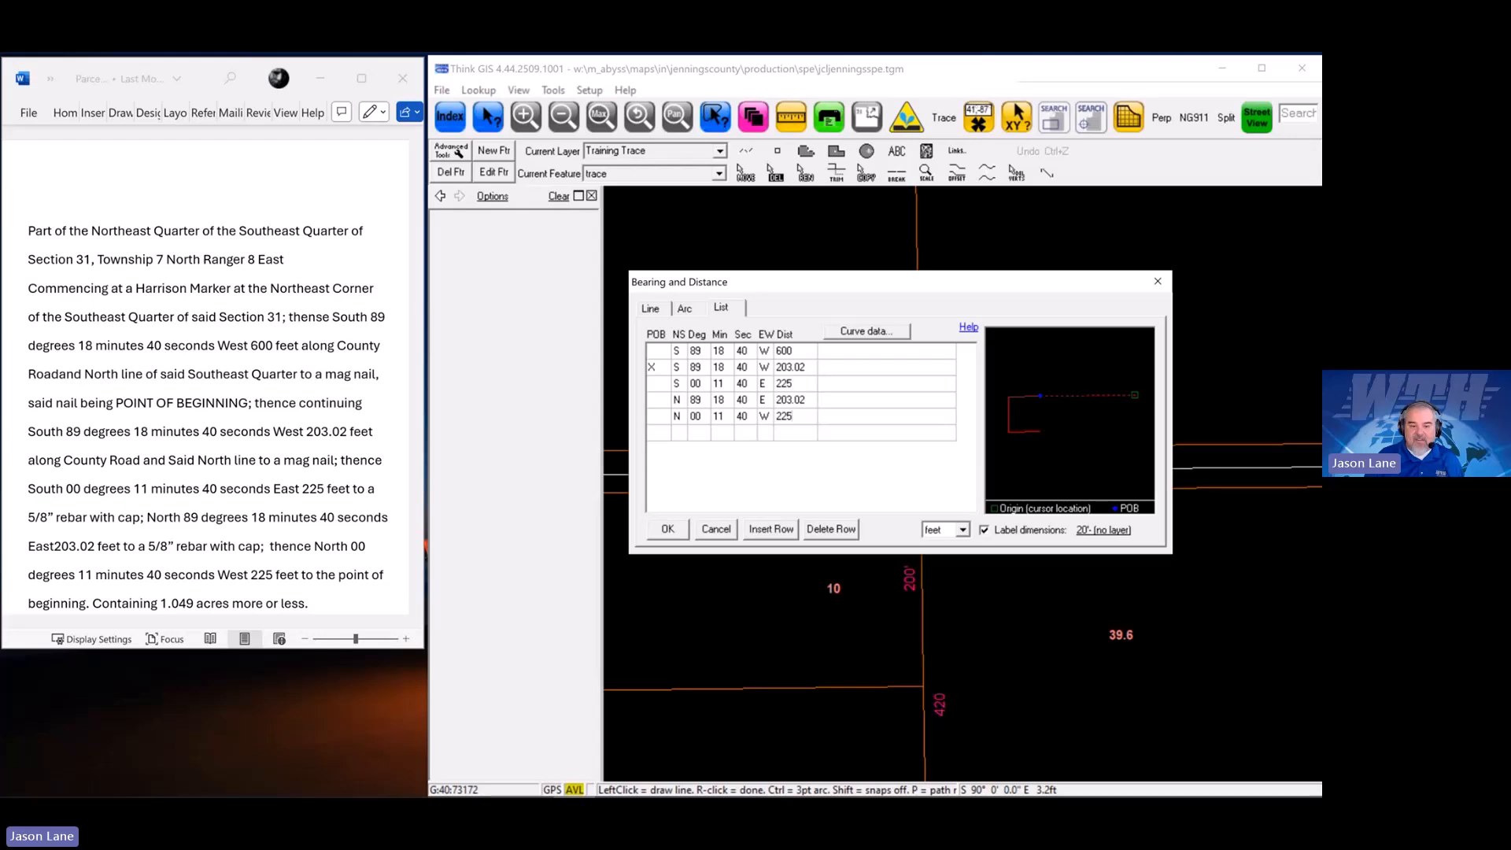
{"action": "key", "text": "Tab"}
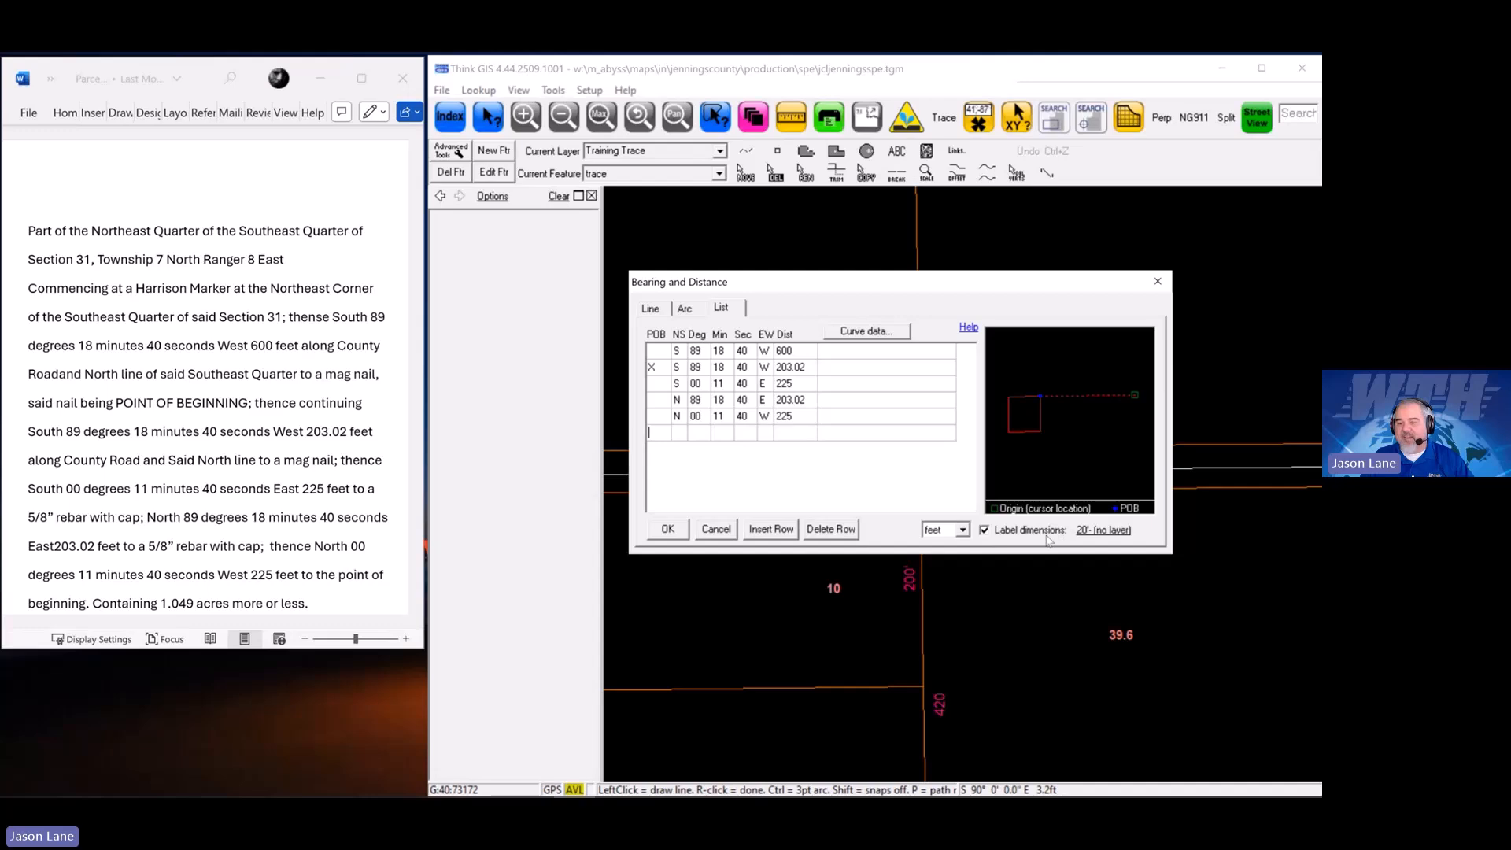
Enable automatic dimension labels with a label height of 15 ft, placed on the Training Trace layer
{"action": "left_click", "coordinate": [985, 531]}
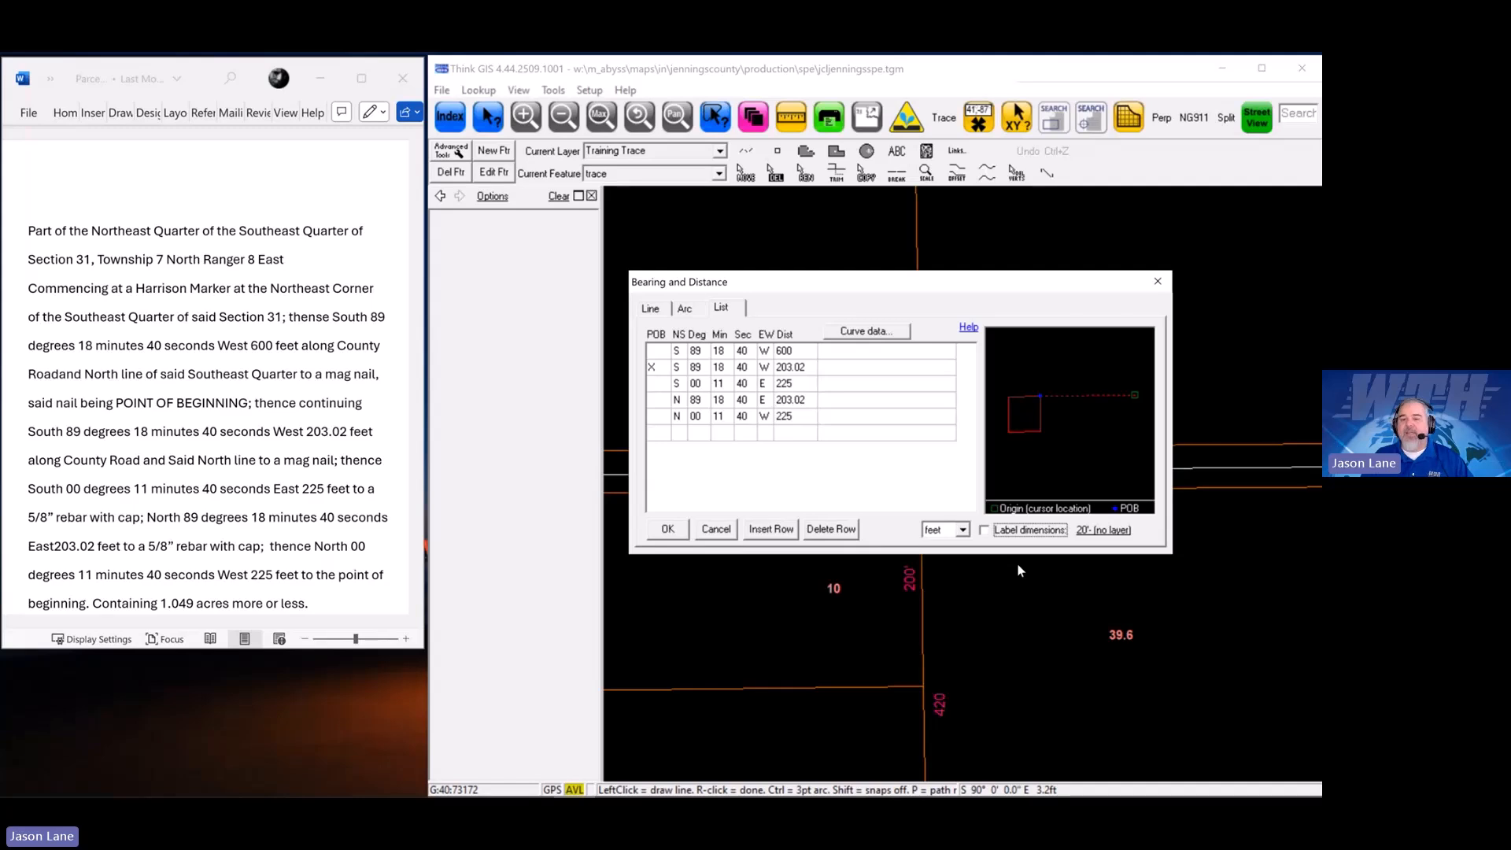
{"action": "left_click", "coordinate": [985, 532]}
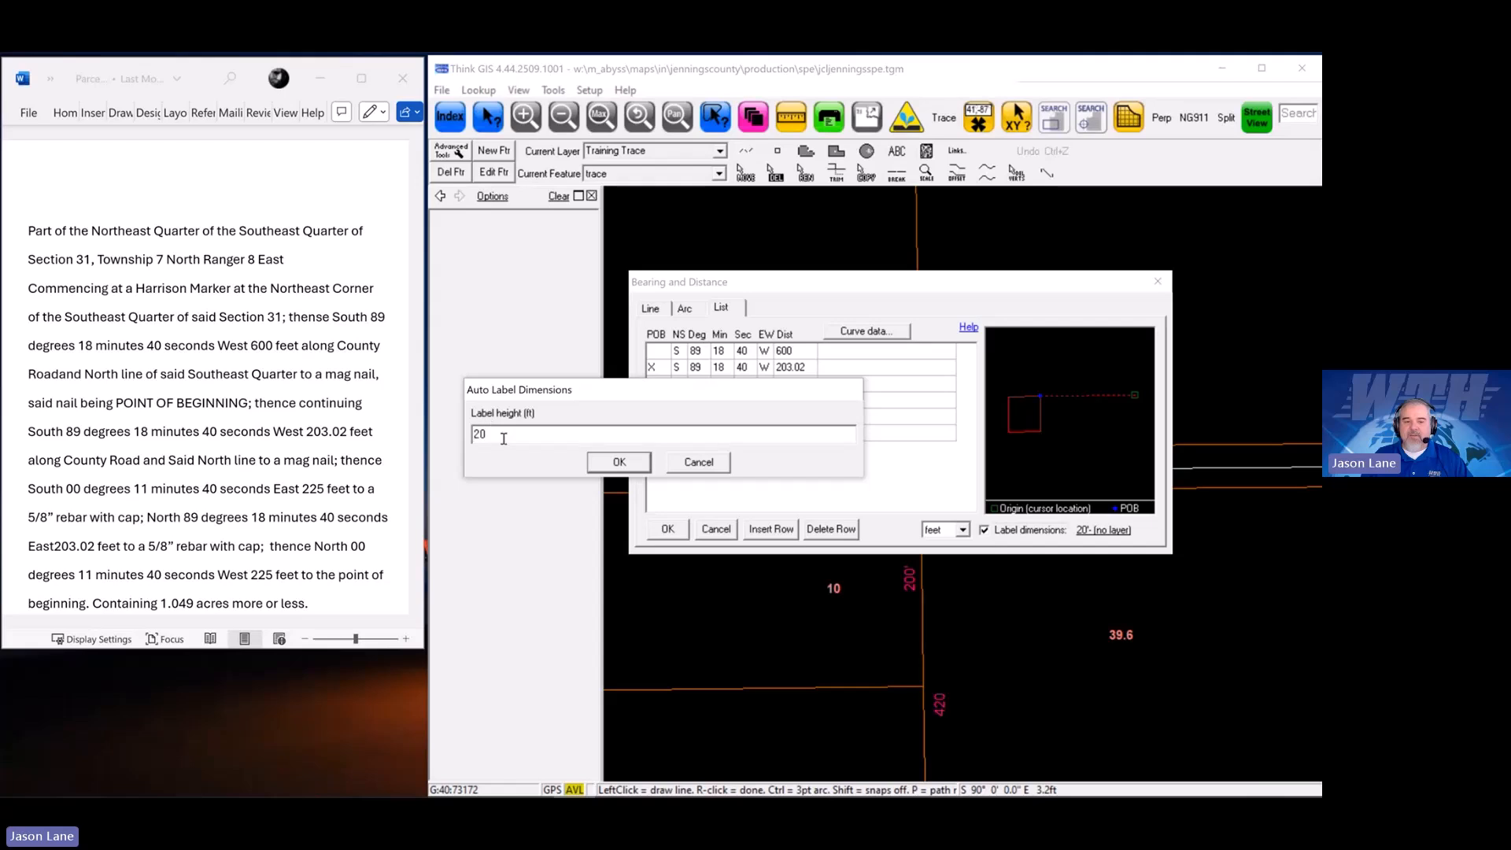
{"action": "left_click_drag", "start_coordinate": [504, 439], "coordinate": [471, 435]}
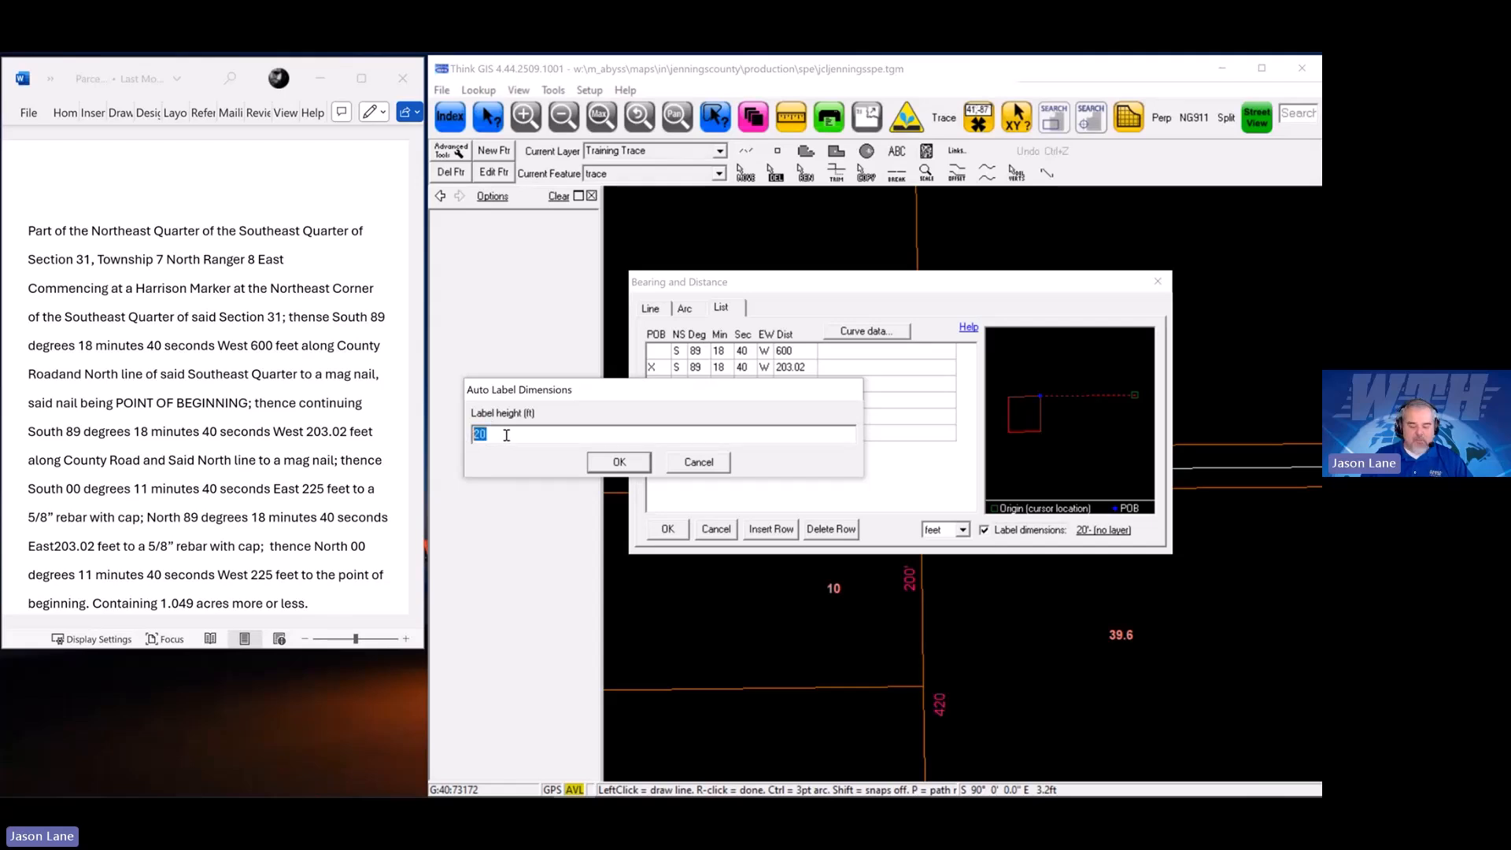
{"action": "type", "text": "15"}
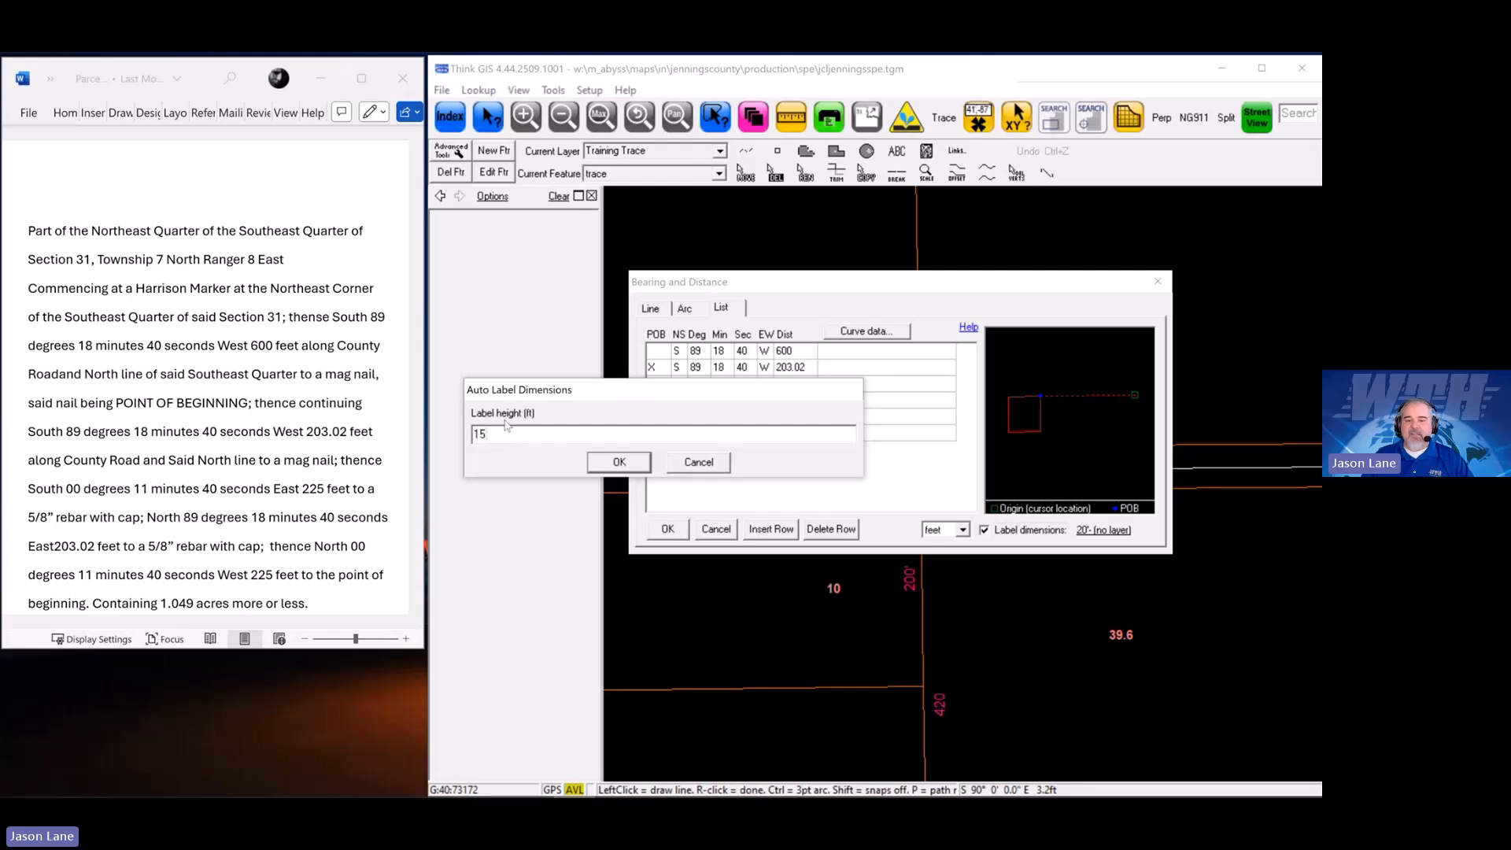
{"action": "left_click", "coordinate": [626, 464]}
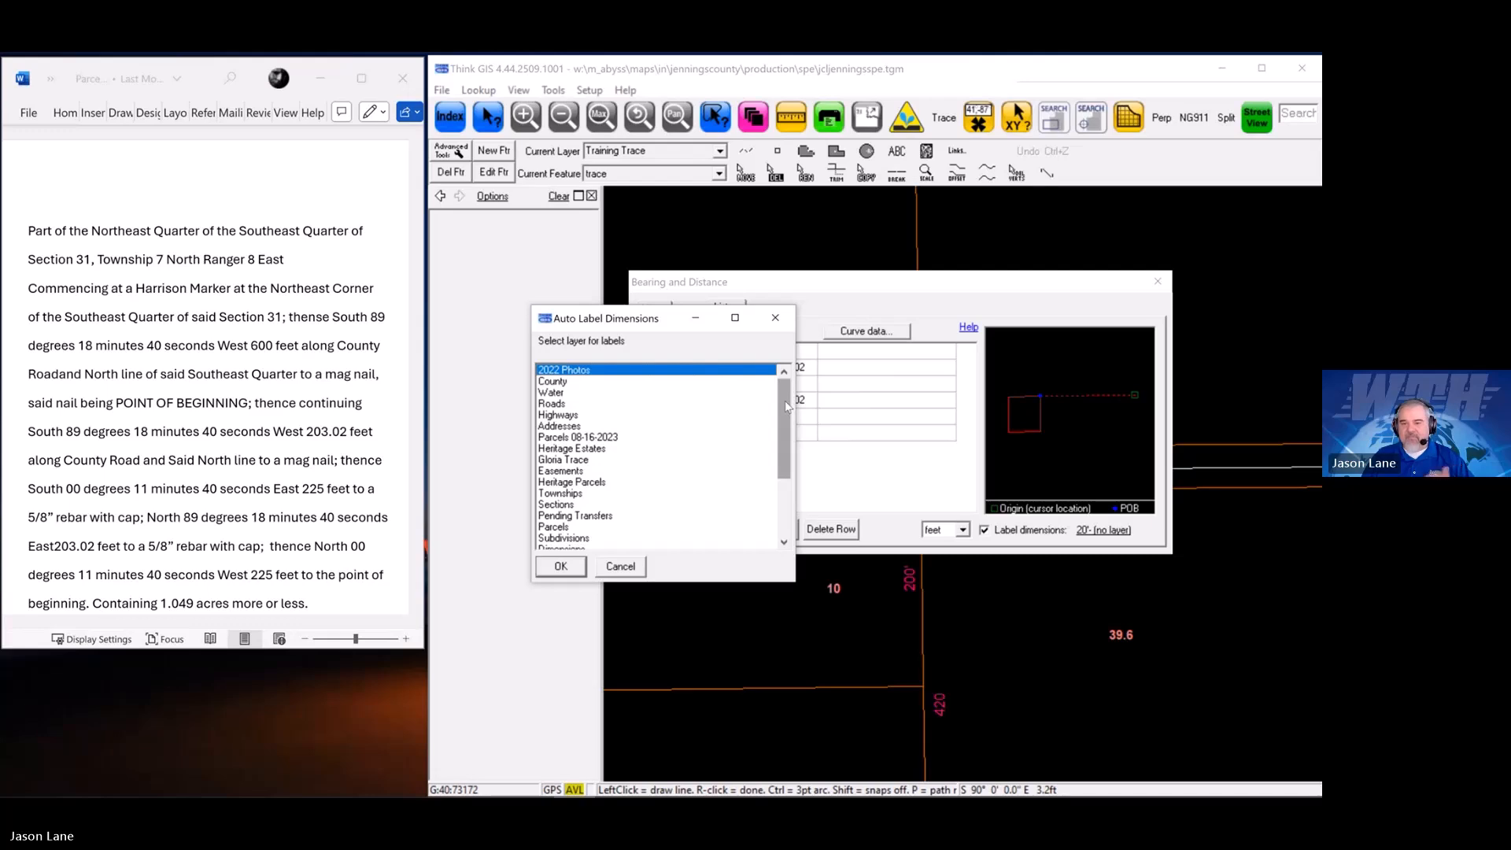
{"action": "left_click_drag", "start_coordinate": [787, 406], "coordinate": [779, 466]}
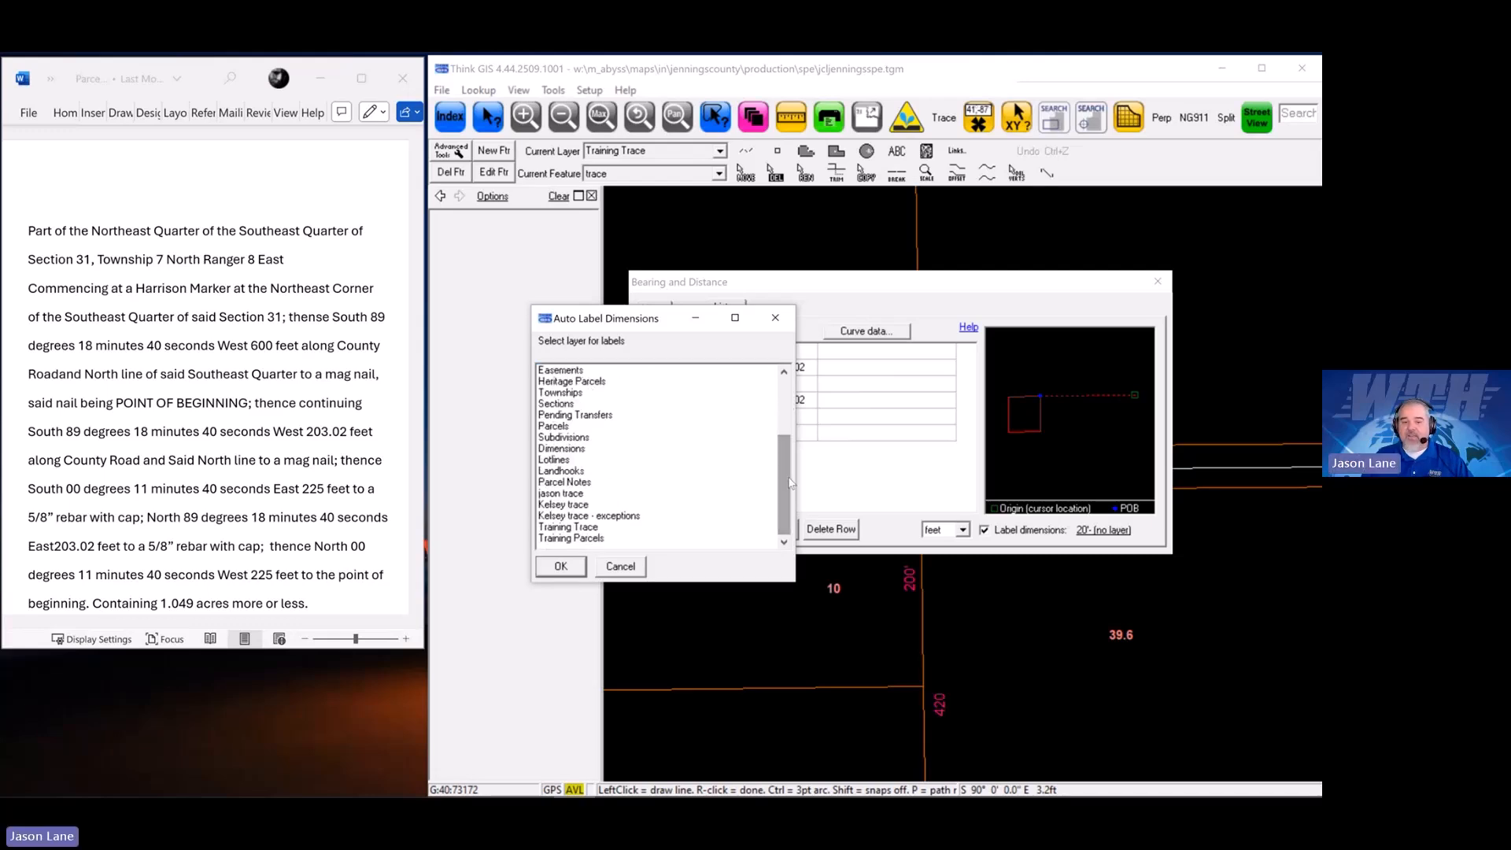
{"action": "left_click", "coordinate": [583, 527]}
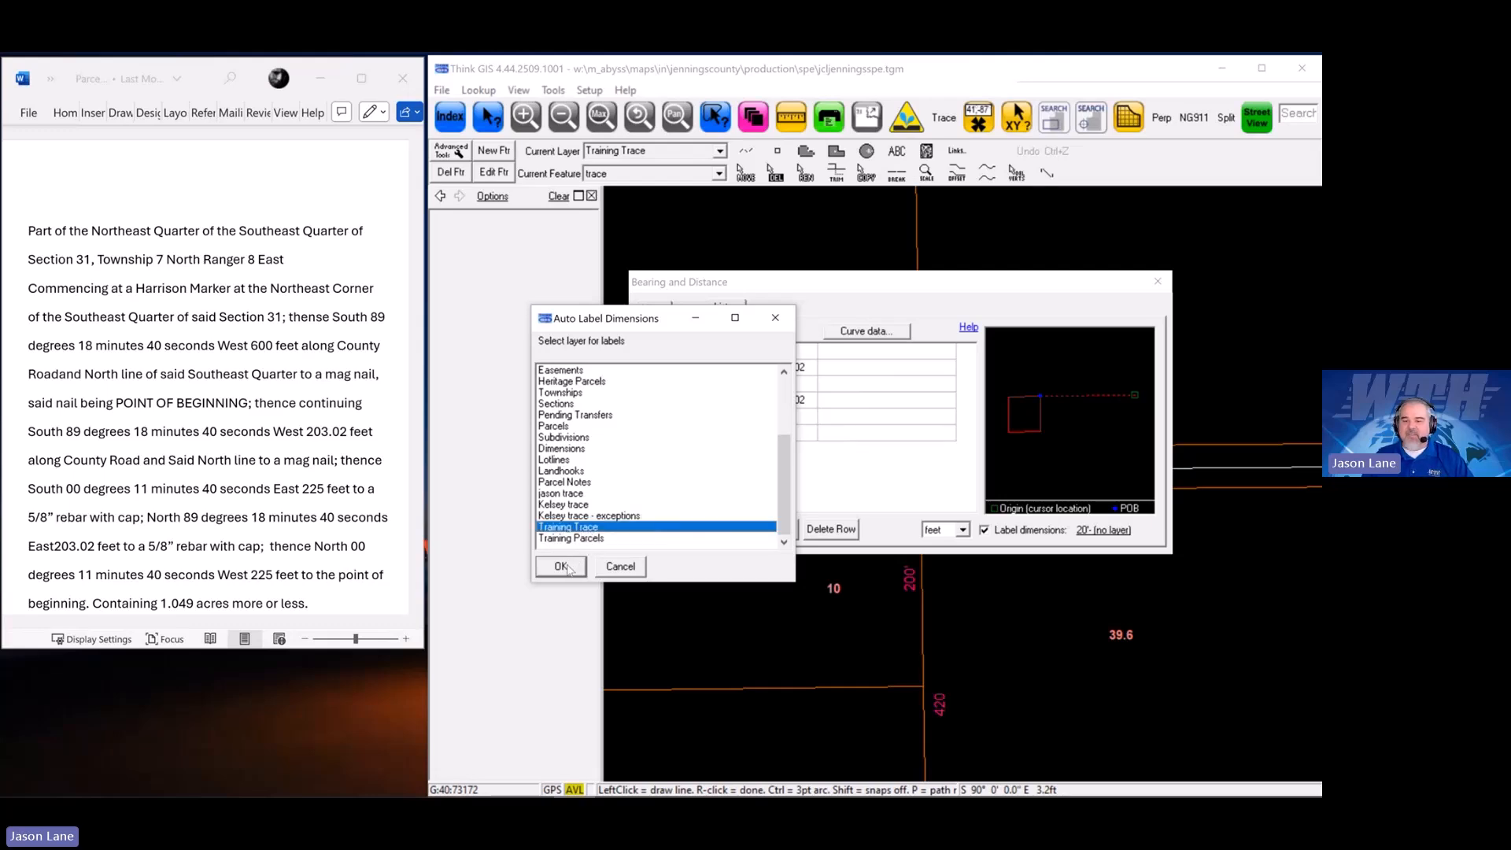
{"action": "left_click", "coordinate": [561, 567]}
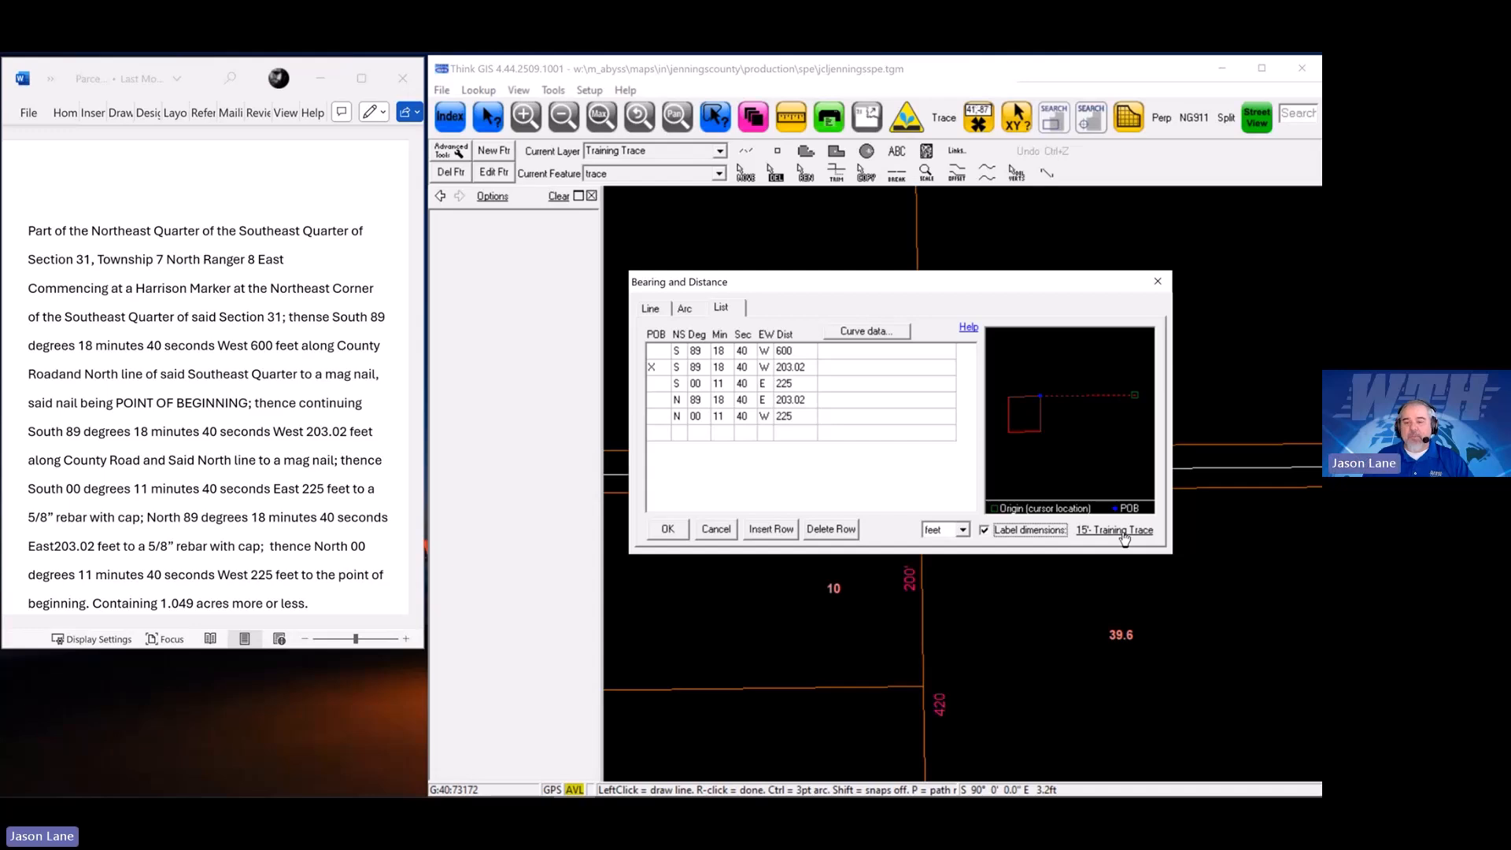
Draw the tract boundary from the listed calls and finish the line with its dimension labels
{"action": "left_click", "coordinate": [668, 529]}
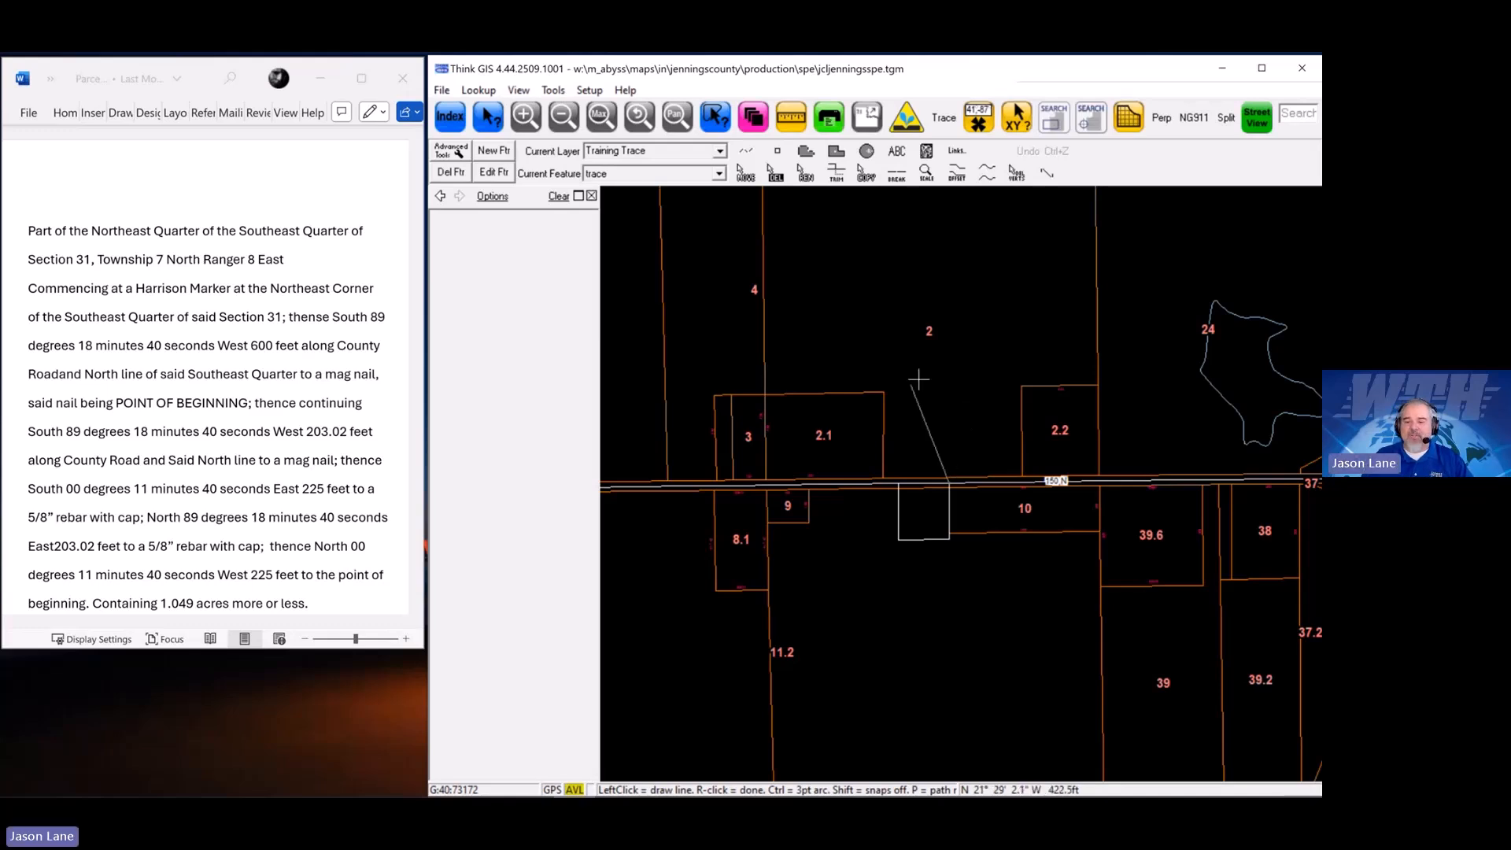
{"action": "right_click", "coordinate": [964, 411]}
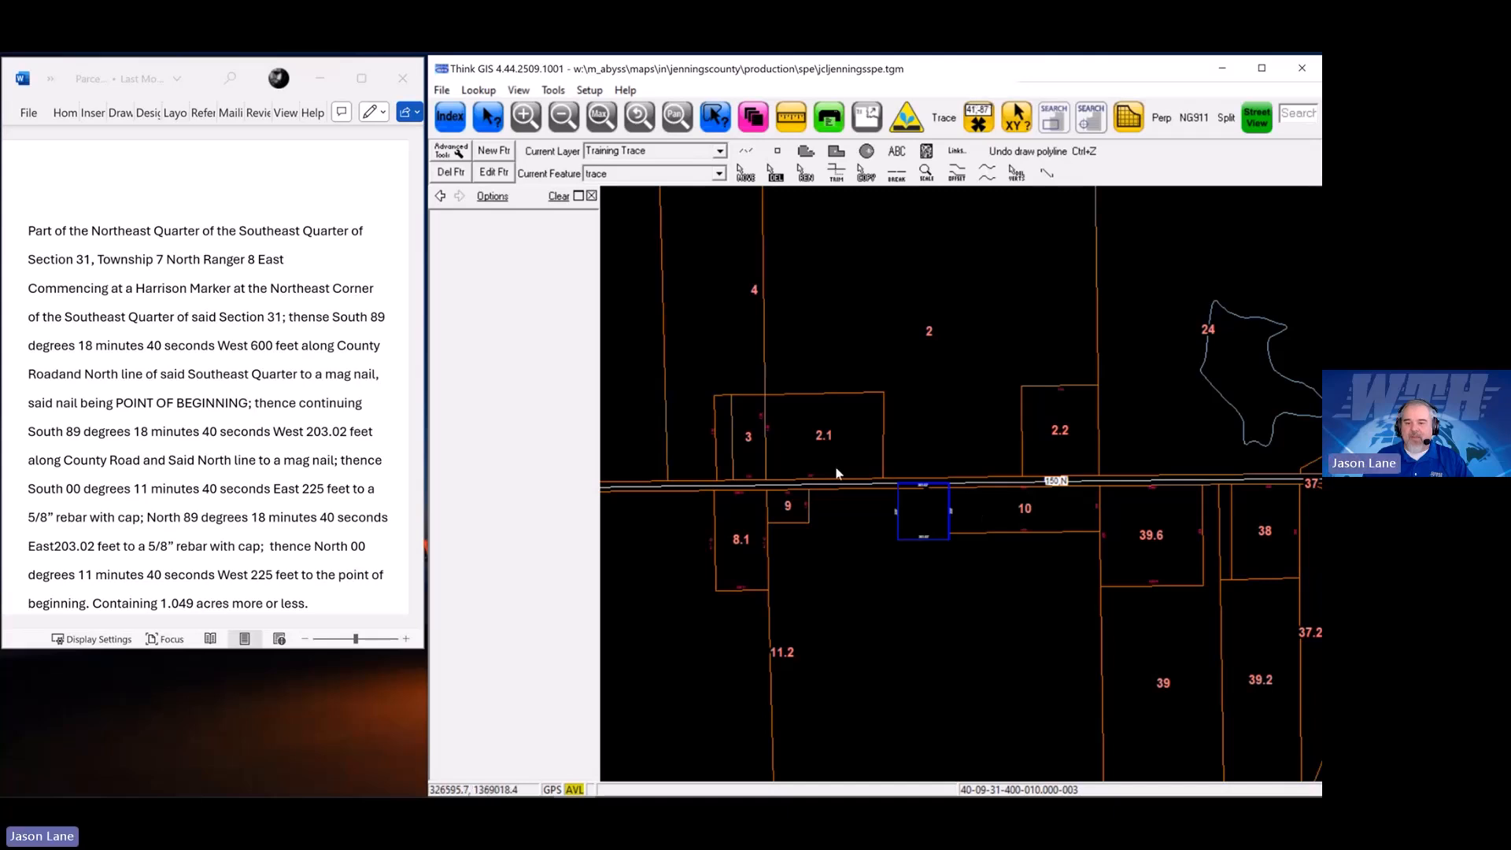
{"action": "left_click_drag", "start_coordinate": [868, 459], "coordinate": [985, 572]}
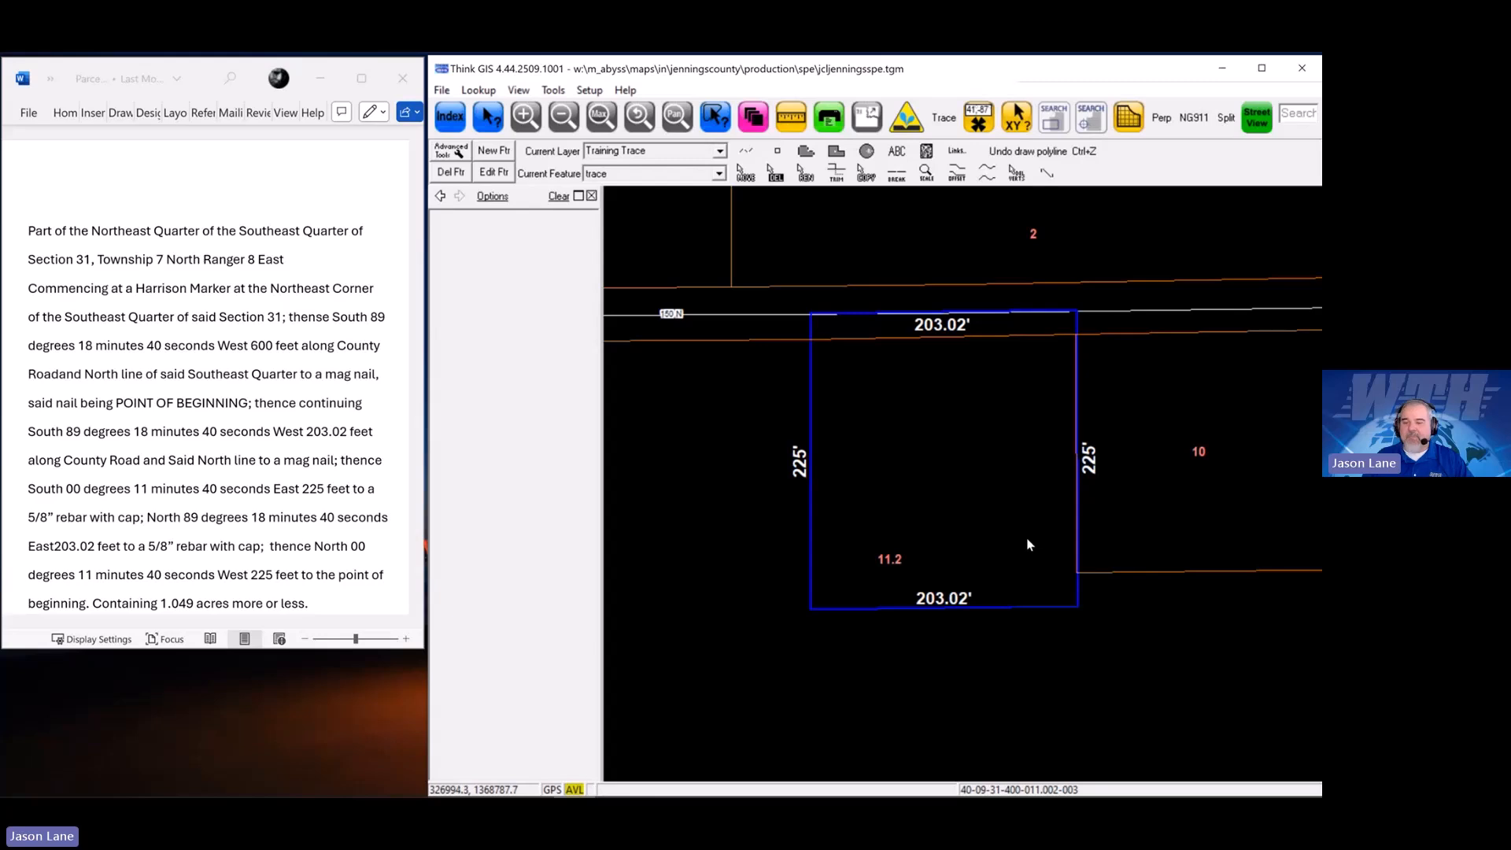
{"action": "scroll", "coordinate": [1122, 464], "scroll_direction": "up", "scroll_amount": 1}
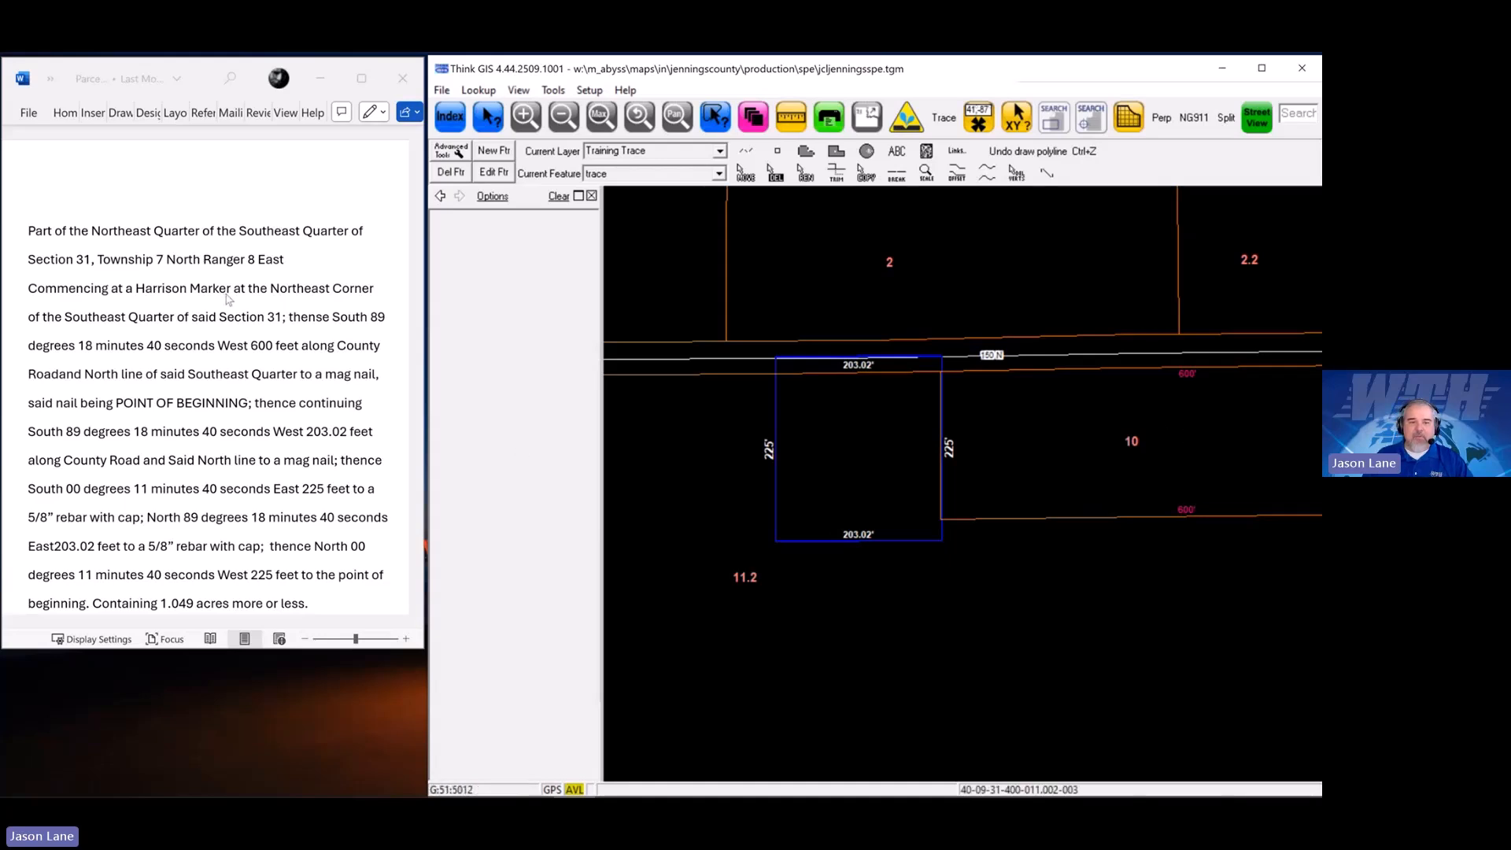
Compare the drawn tract with the survey sketch below the legal description and display the aerial photo beneath it
{"action": "left_click", "coordinate": [259, 301]}
{"action": "left_click_drag", "start_coordinate": [420, 302], "coordinate": [415, 508]}
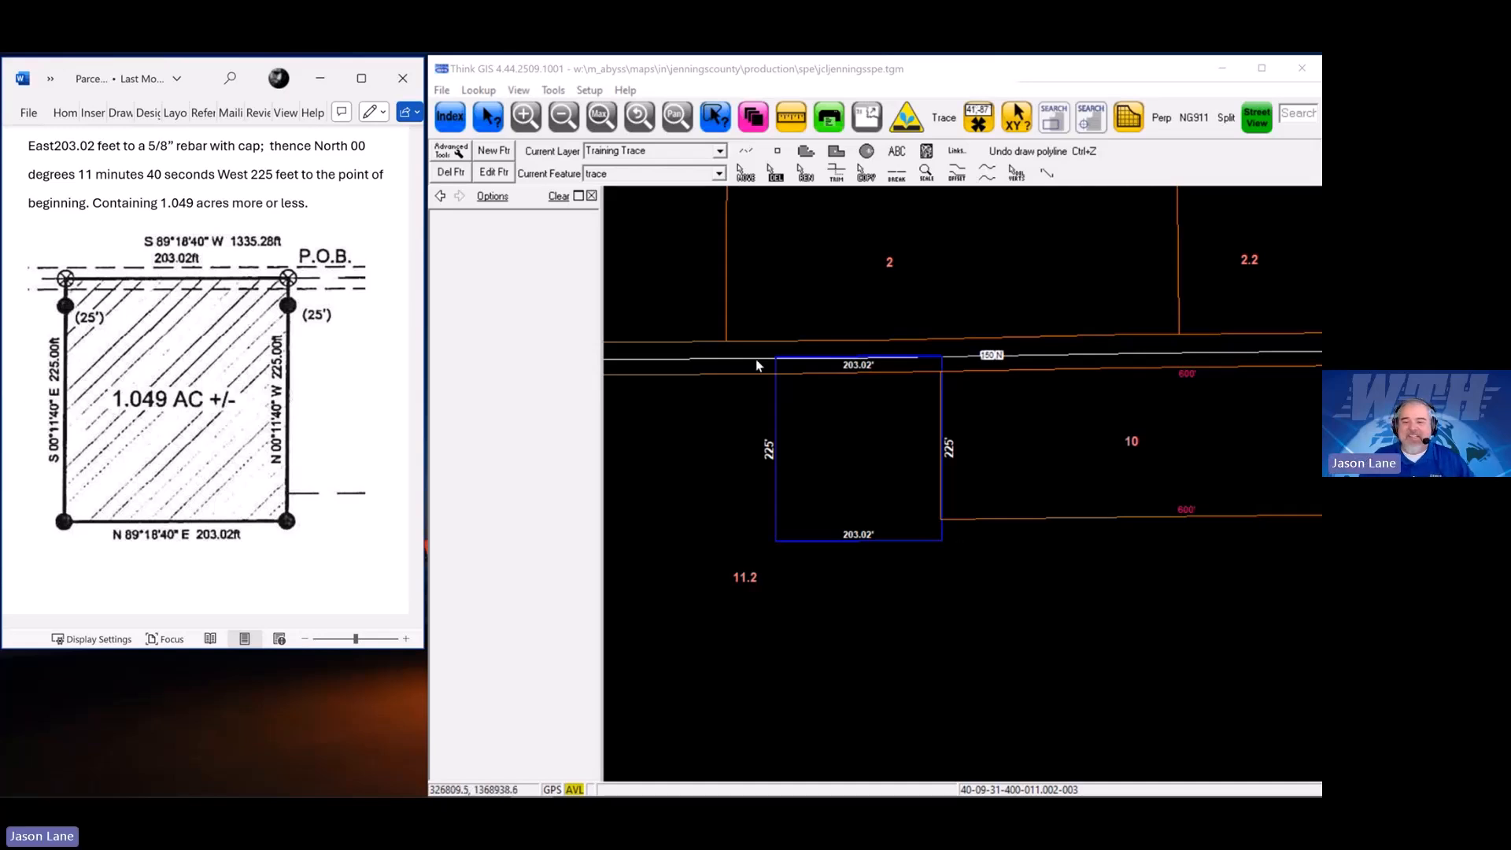
{"action": "left_click_drag", "start_coordinate": [741, 315], "coordinate": [987, 574]}
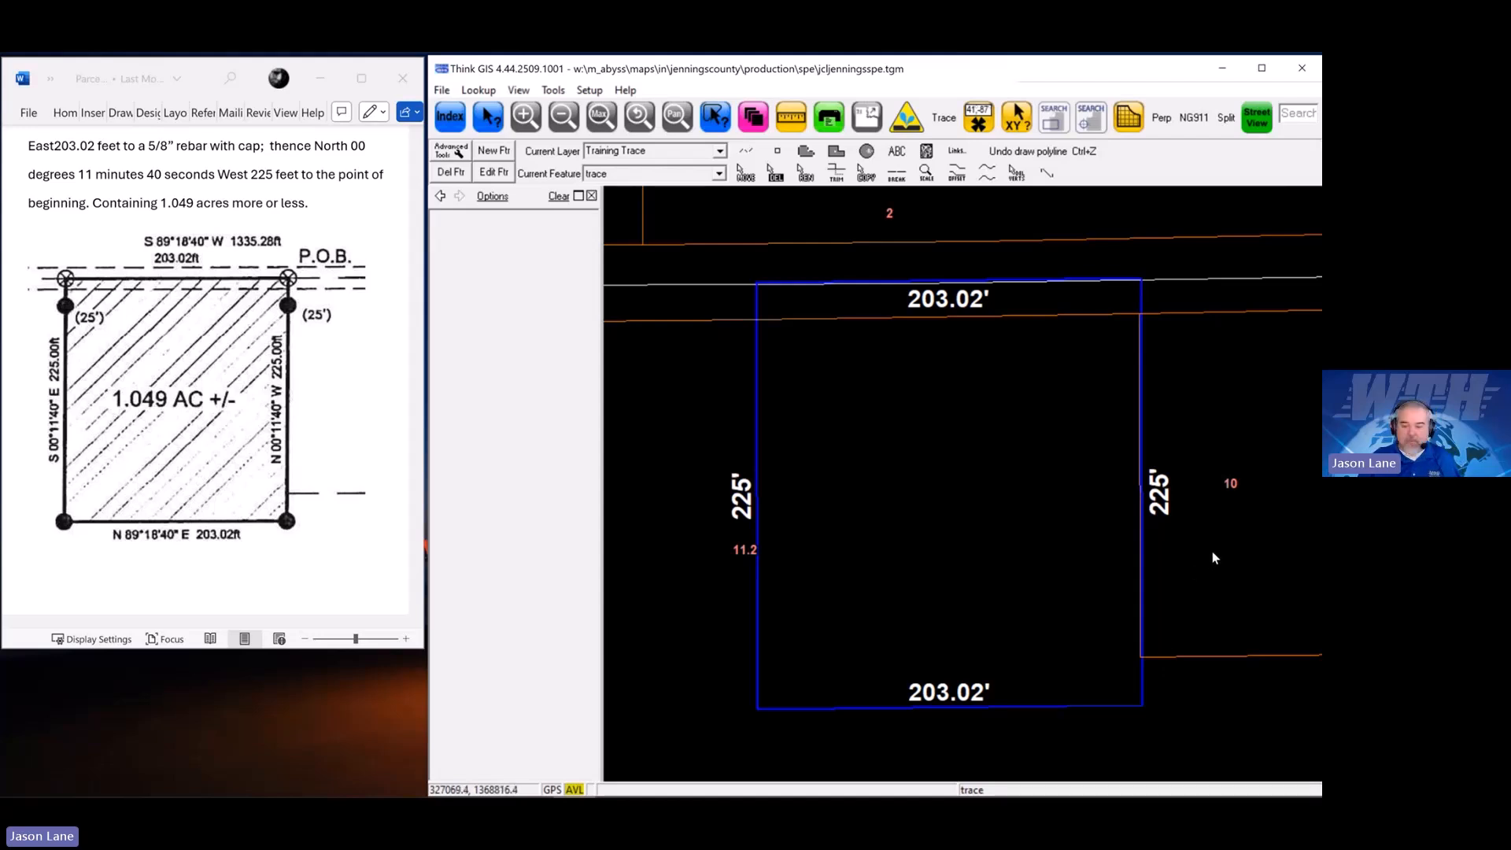
{"action": "key", "text": "ctrl+i"}
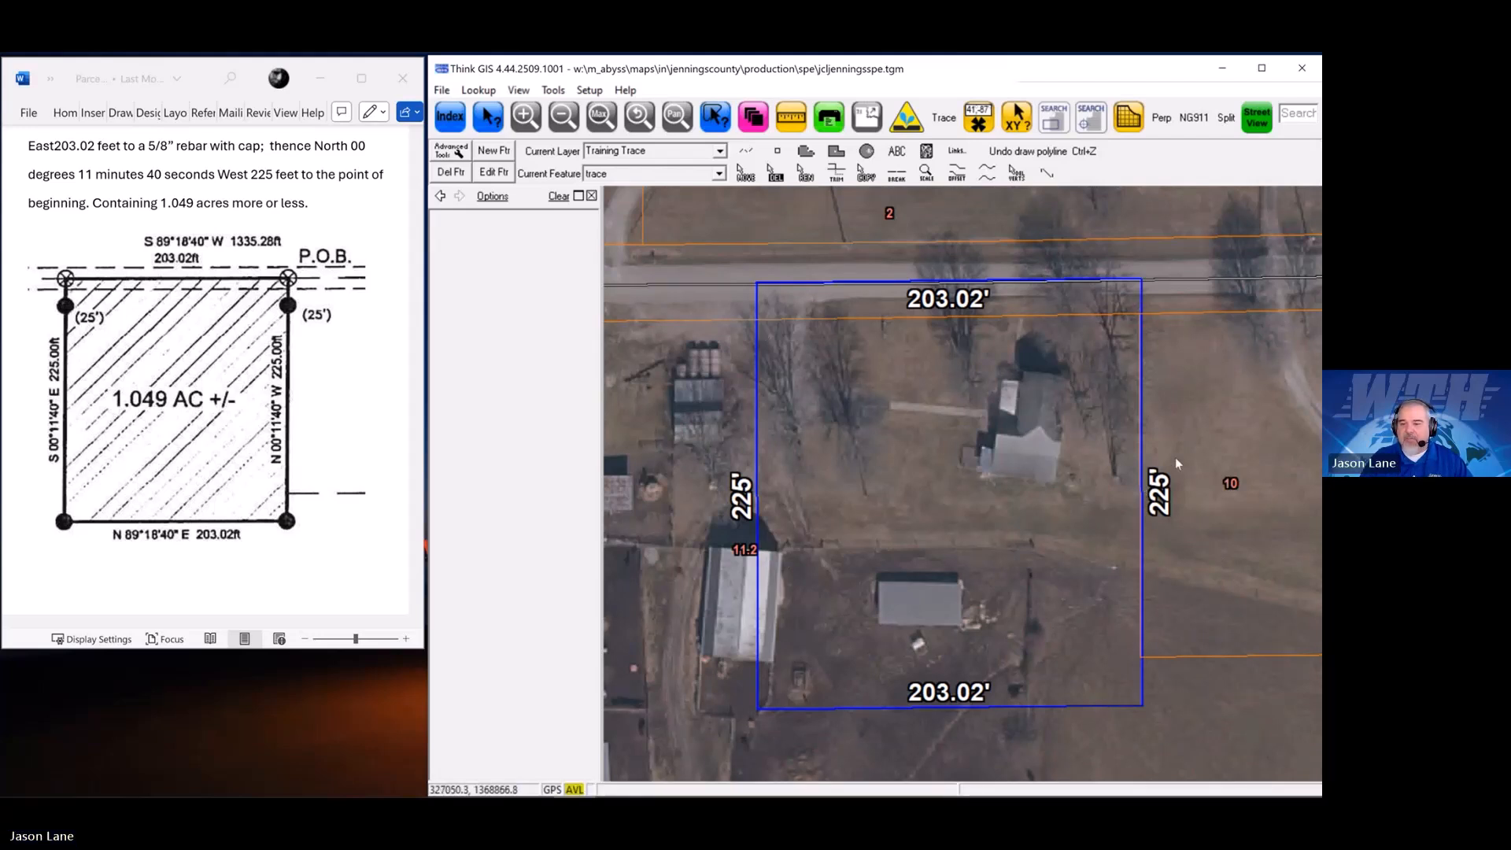
Hide the aerial photo and review the attribute record of parcel 10, which adjoins the tract on the east
{"action": "key", "text": "ctrl+i"}
{"action": "scroll", "coordinate": [1078, 450], "scroll_direction": "down", "scroll_amount": 1}
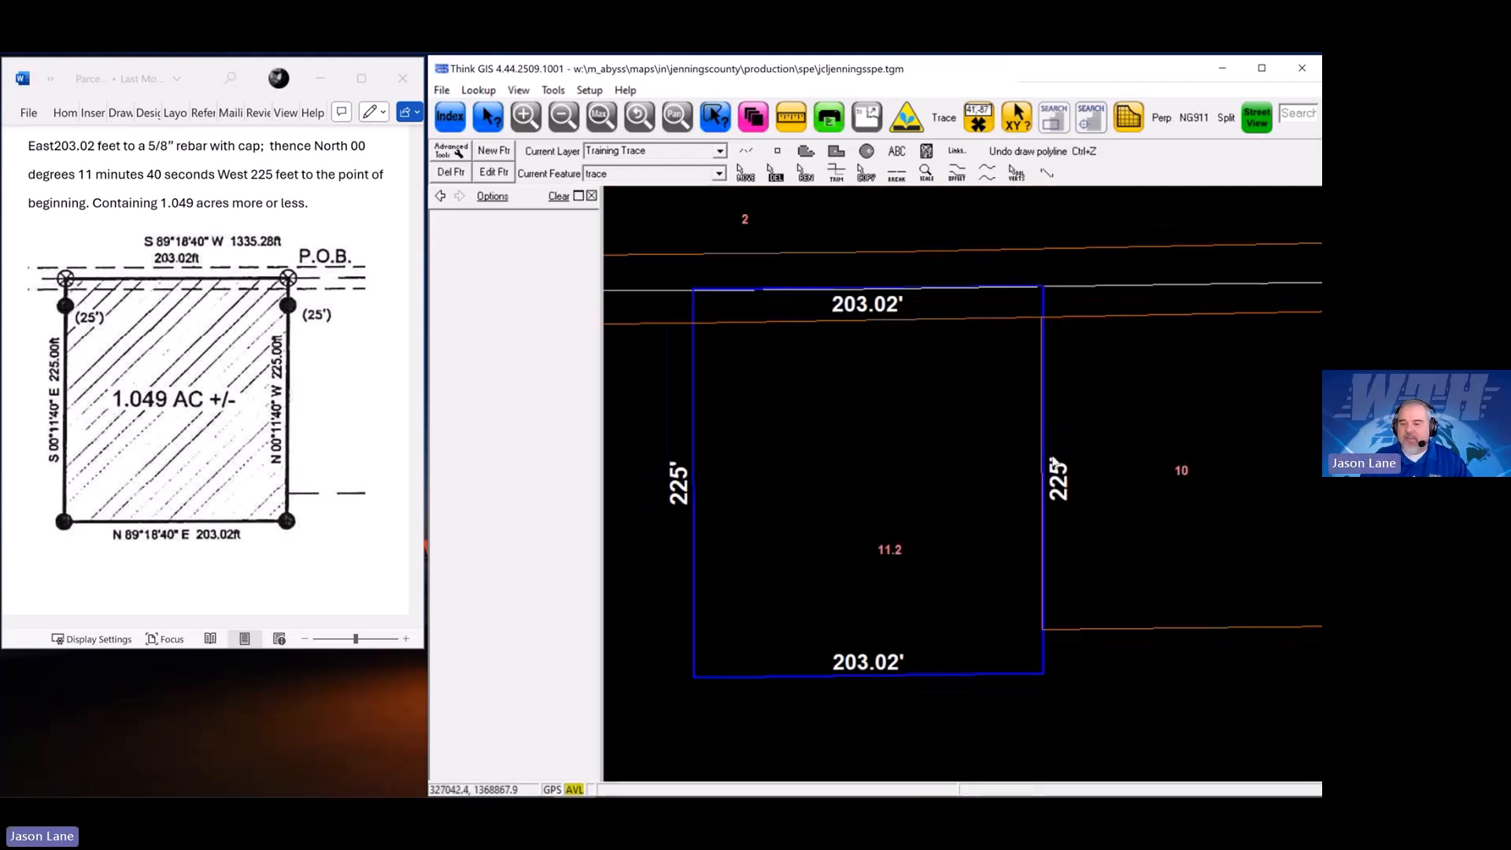
{"action": "left_click", "coordinate": [1107, 328]}
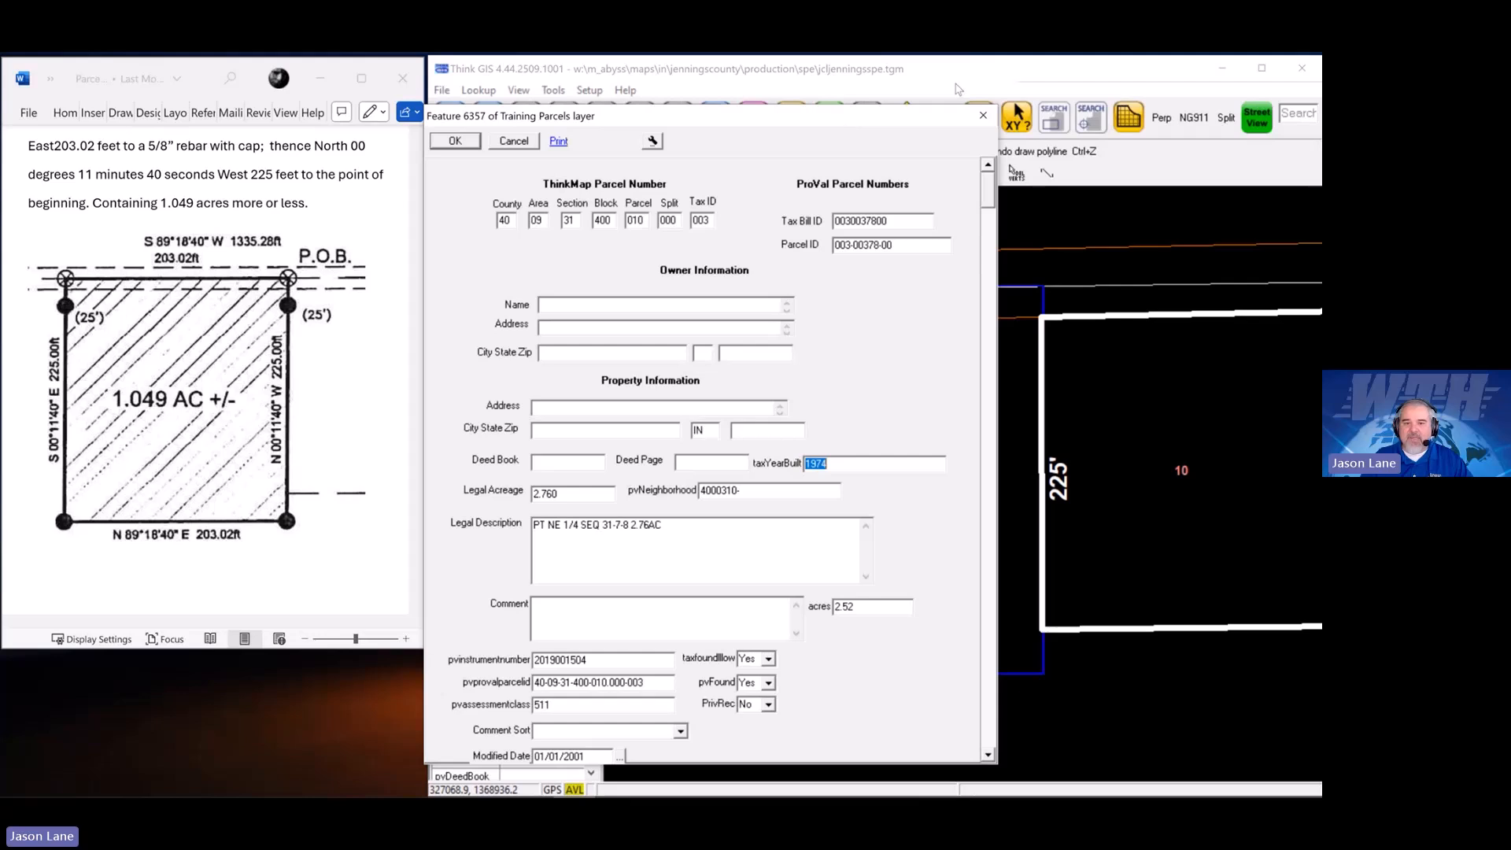
{"action": "left_click", "coordinate": [513, 142]}
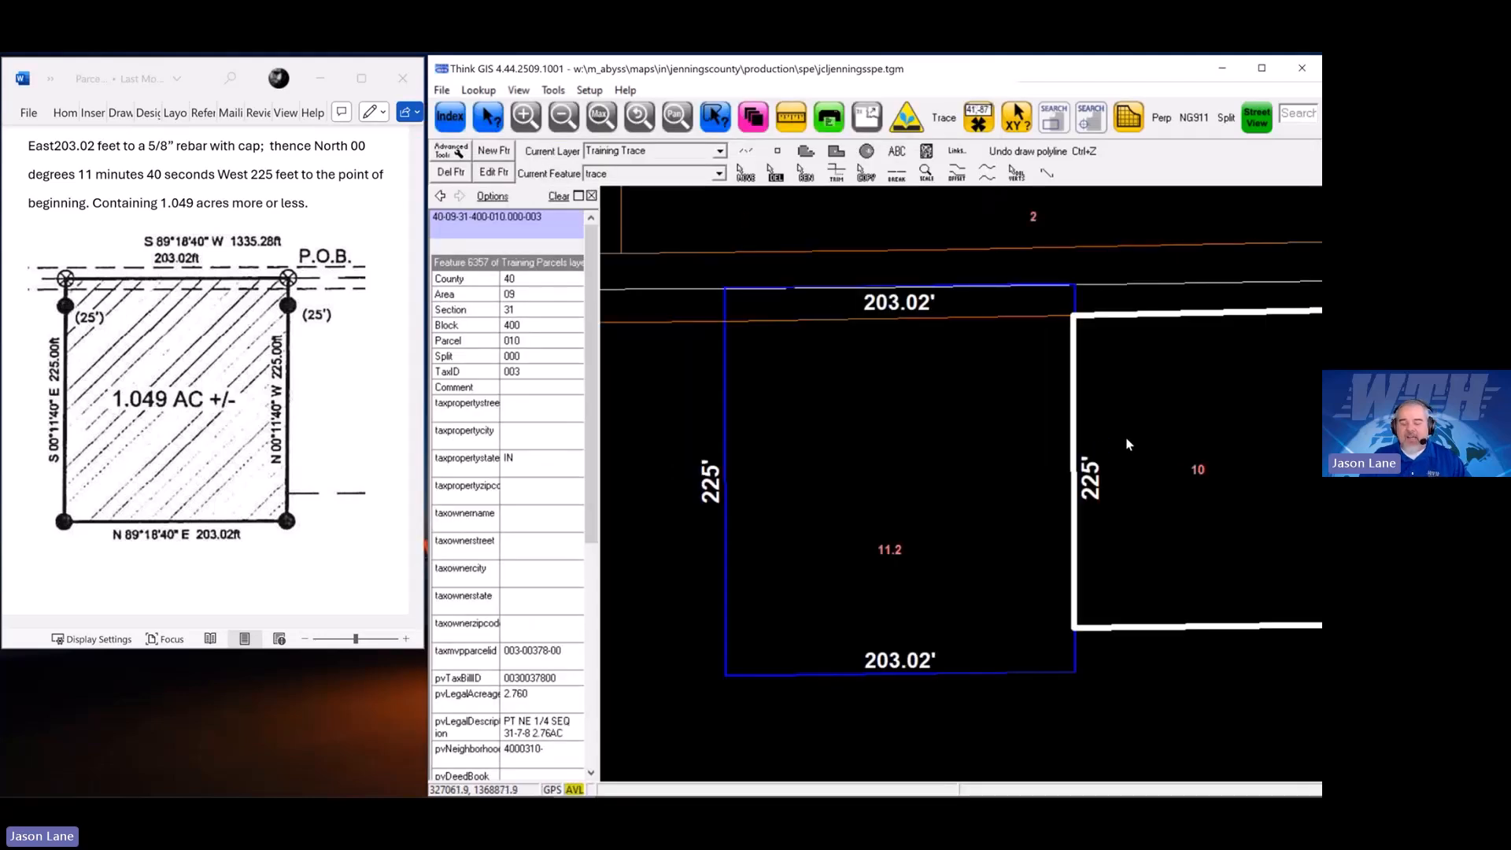
{"action": "left_click", "coordinate": [559, 196]}
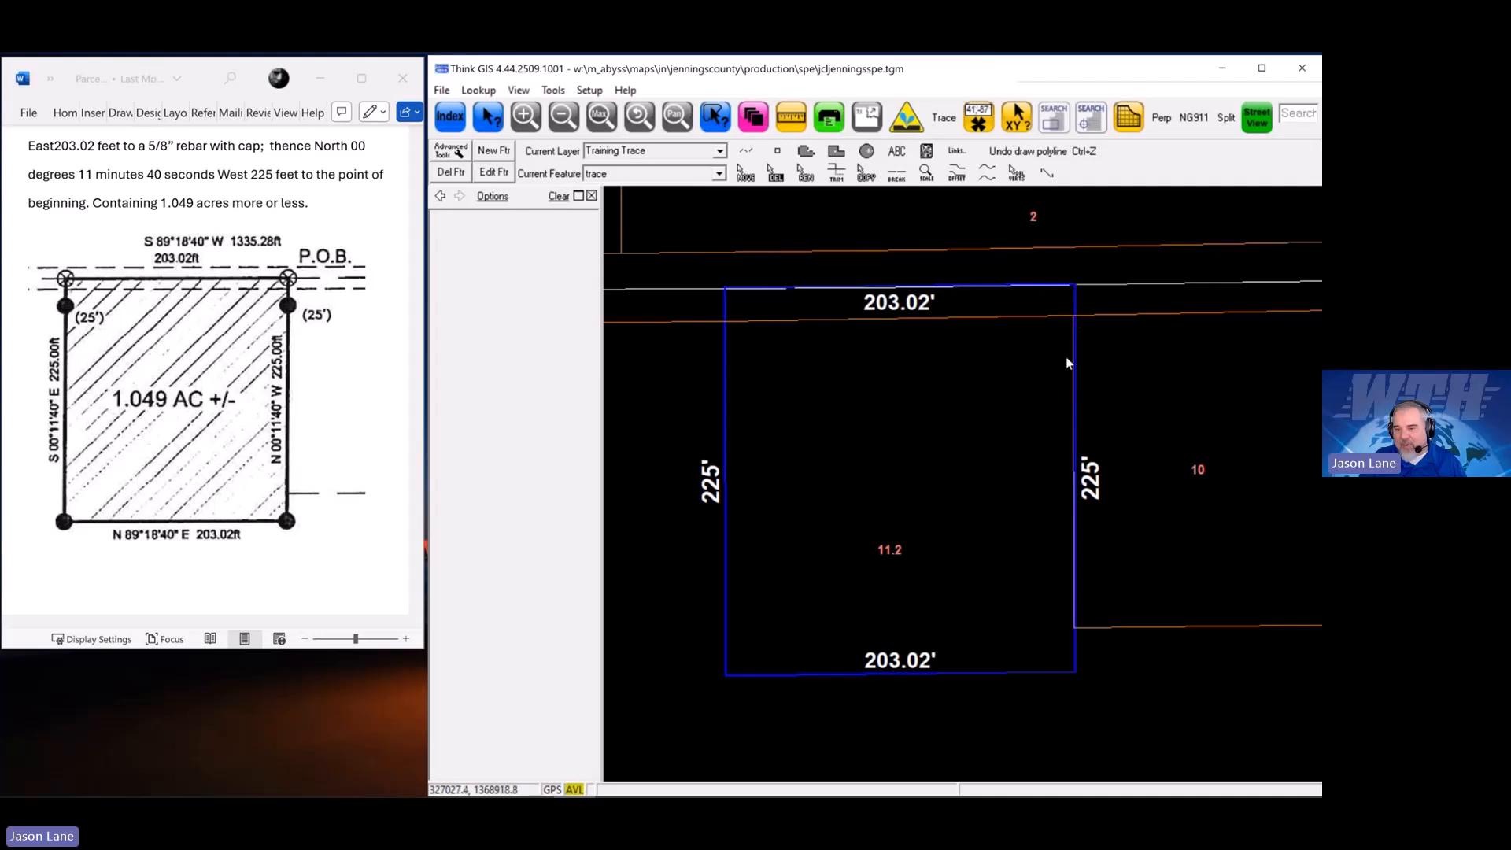
Measure the gap between the west line of parcel 10 and the tract's east line, just south of the road right-of-way
{"action": "scroll", "coordinate": [1086, 326], "scroll_direction": "up", "scroll_amount": 3}
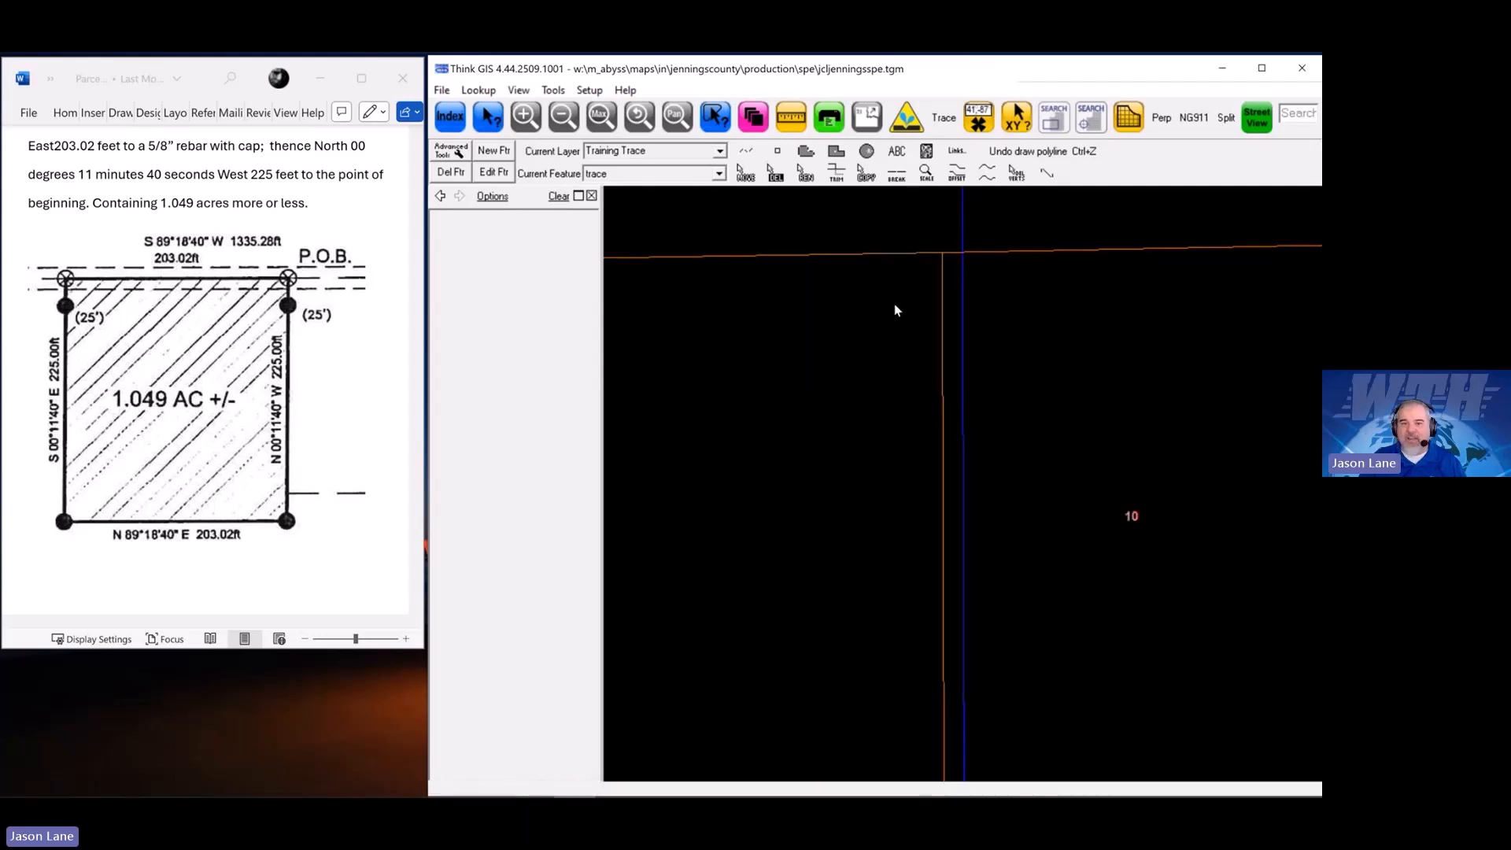
{"action": "left_click", "coordinate": [791, 117]}
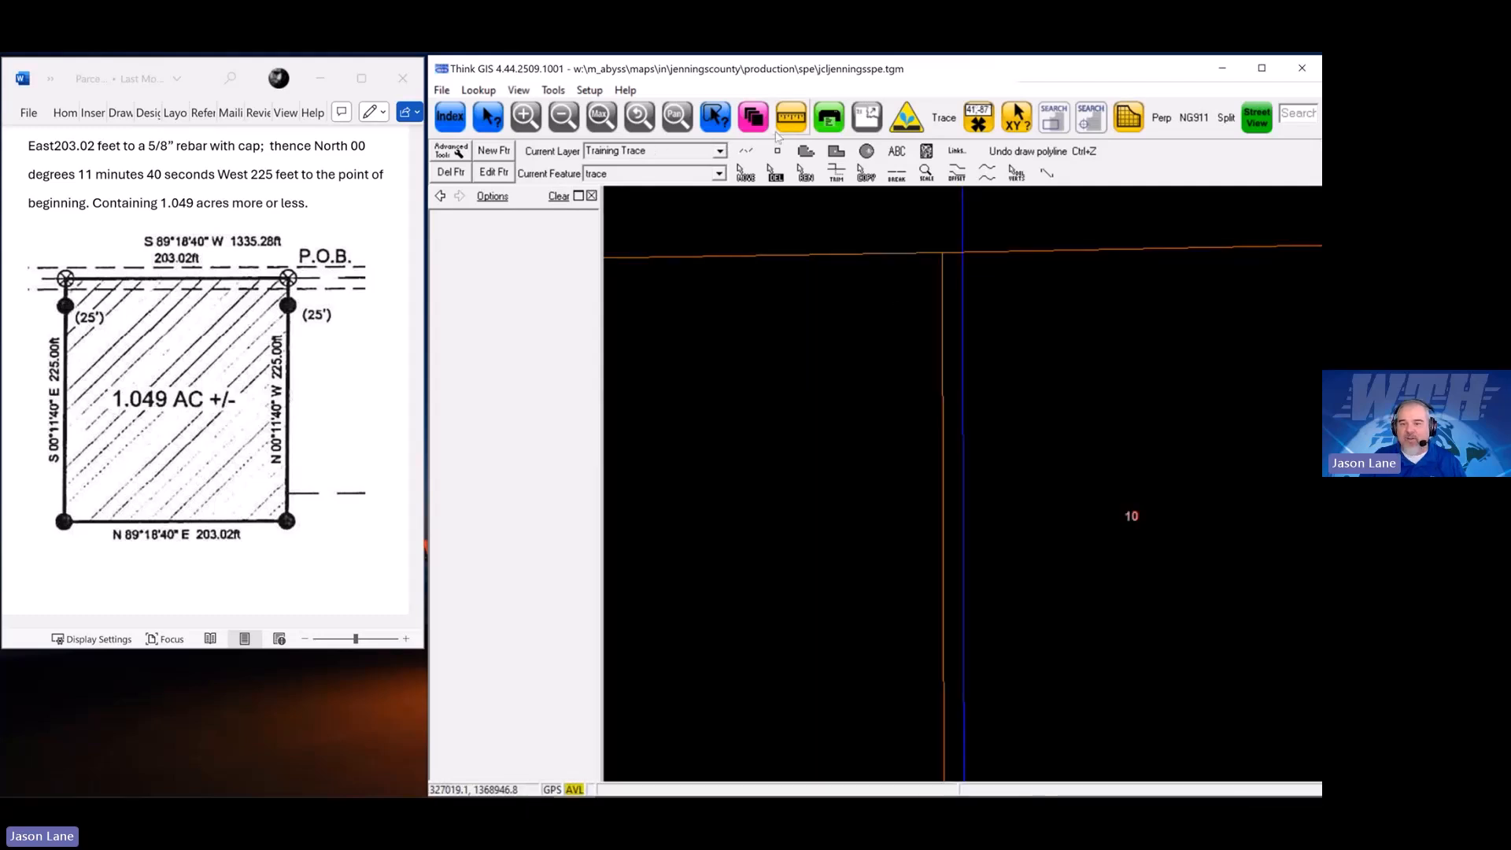
{"action": "left_click", "coordinate": [944, 359]}
{"action": "left_click", "coordinate": [962, 361]}
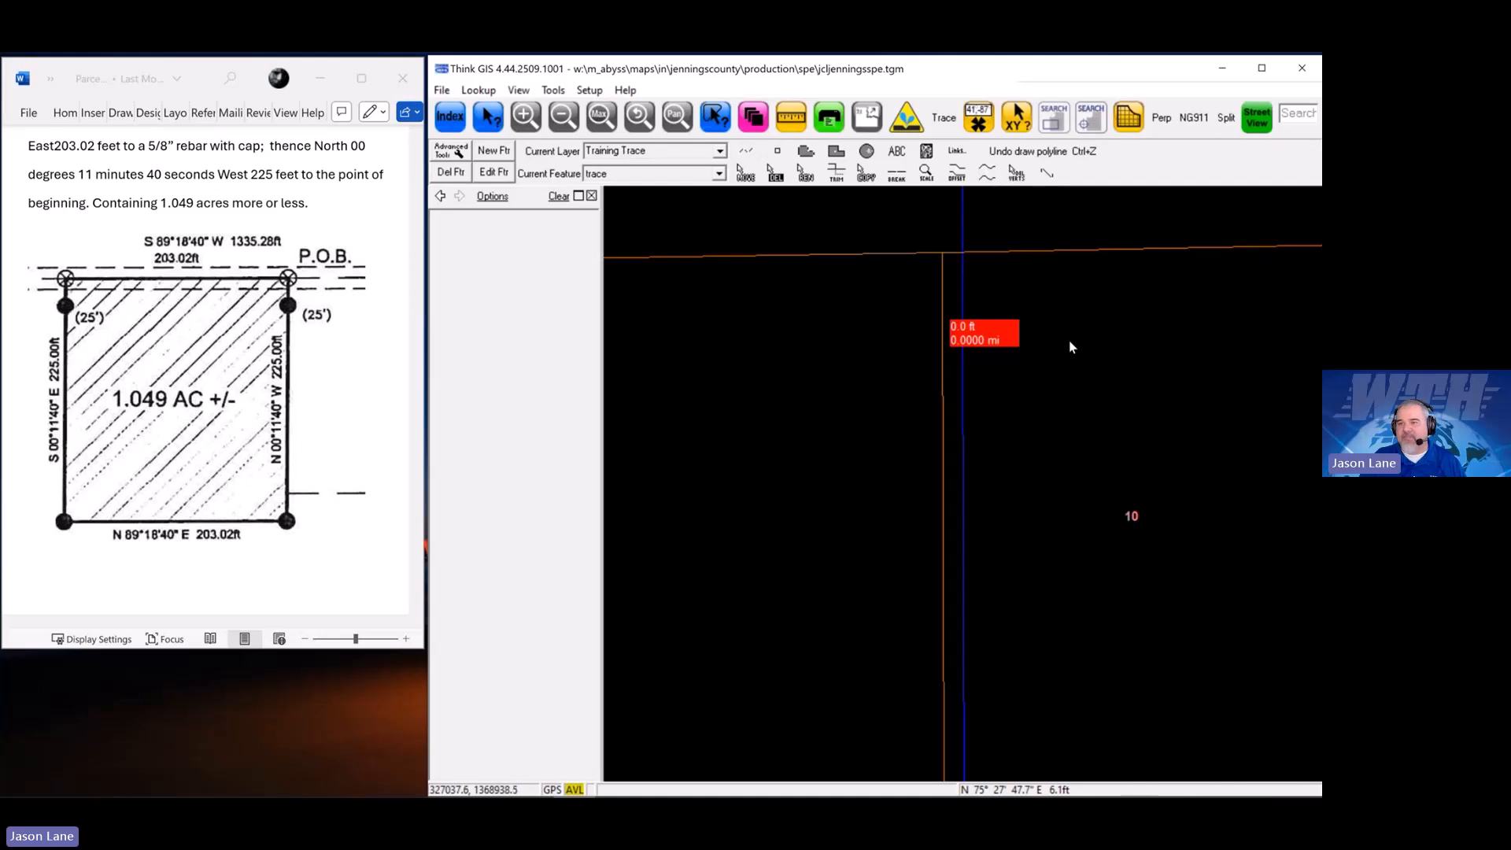
{"action": "scroll", "coordinate": [826, 318], "scroll_direction": "down", "scroll_amount": 2}
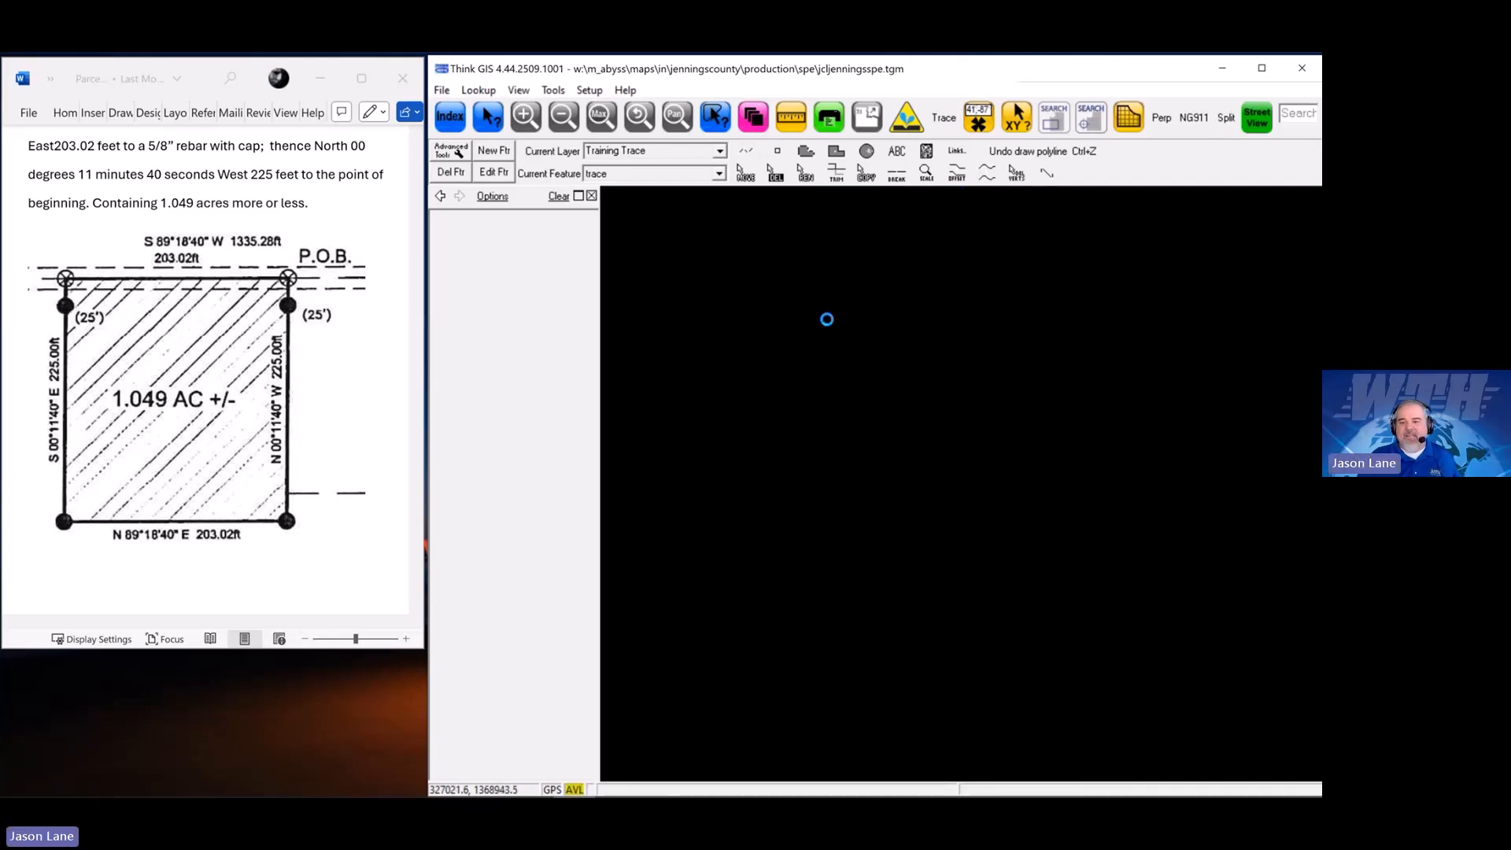
Examine how the tract's east line runs against parcel 10 and the neighbouring parcel boundaries along the road
{"action": "left_click_drag", "start_coordinate": [995, 691], "coordinate": [1000, 423]}
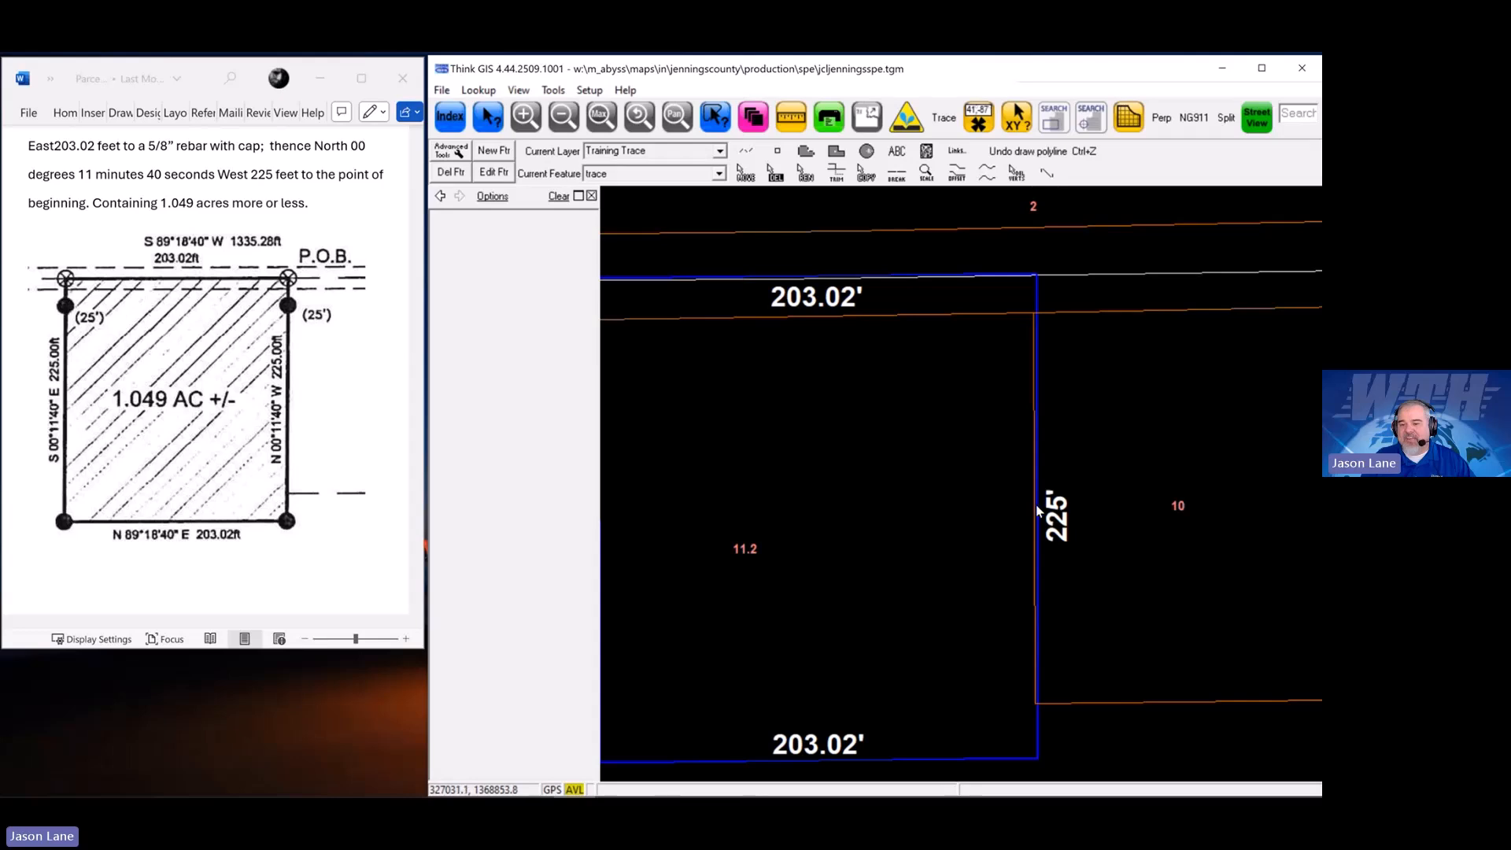
{"action": "left_click_drag", "start_coordinate": [974, 513], "coordinate": [1058, 505]}
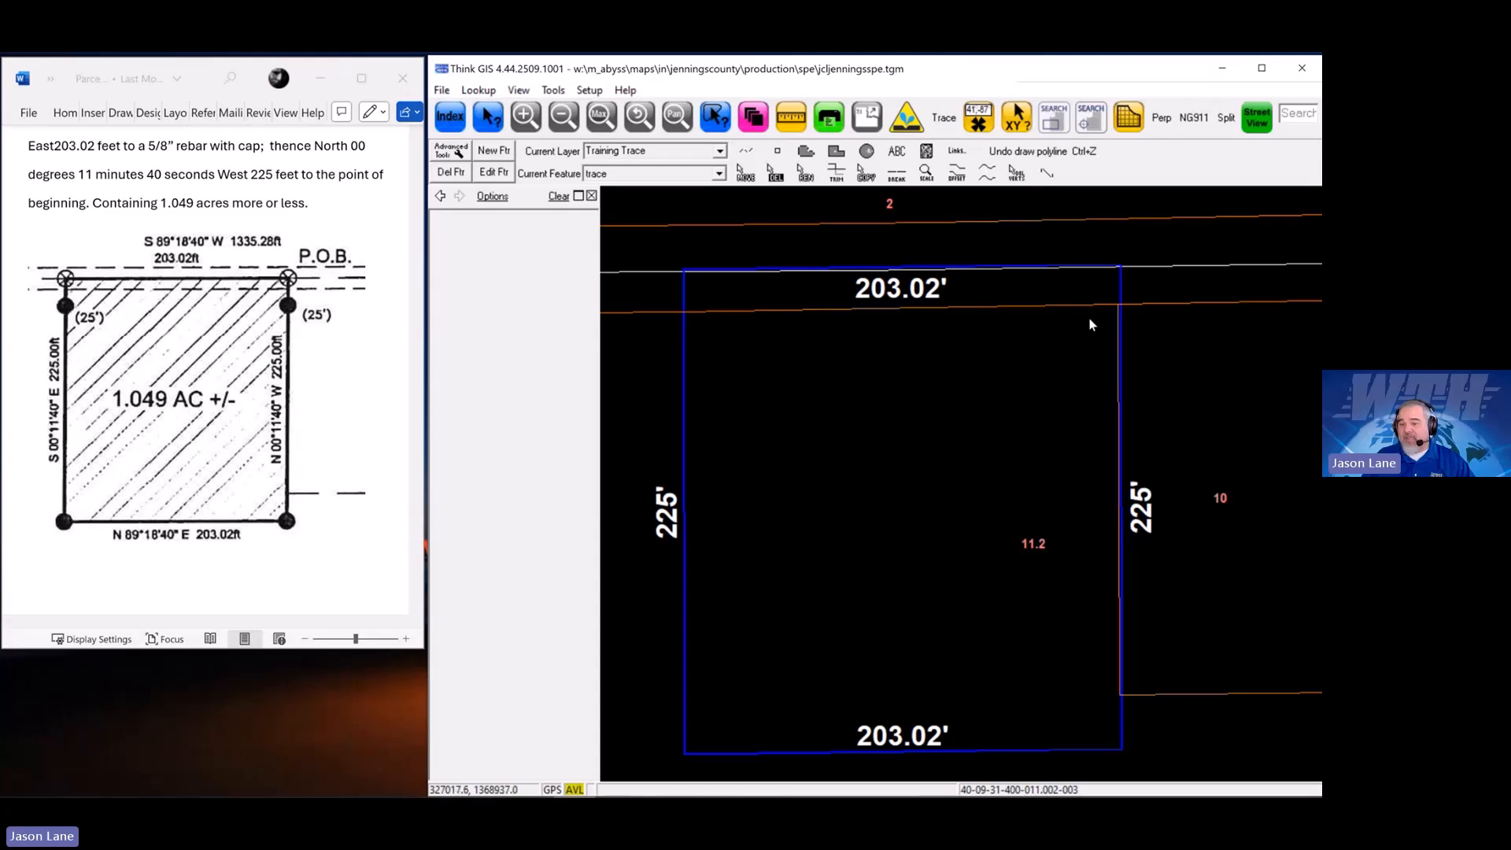
{"action": "key", "text": "Right"}
{"action": "scroll", "coordinate": [841, 400], "scroll_direction": "down", "scroll_amount": 1}
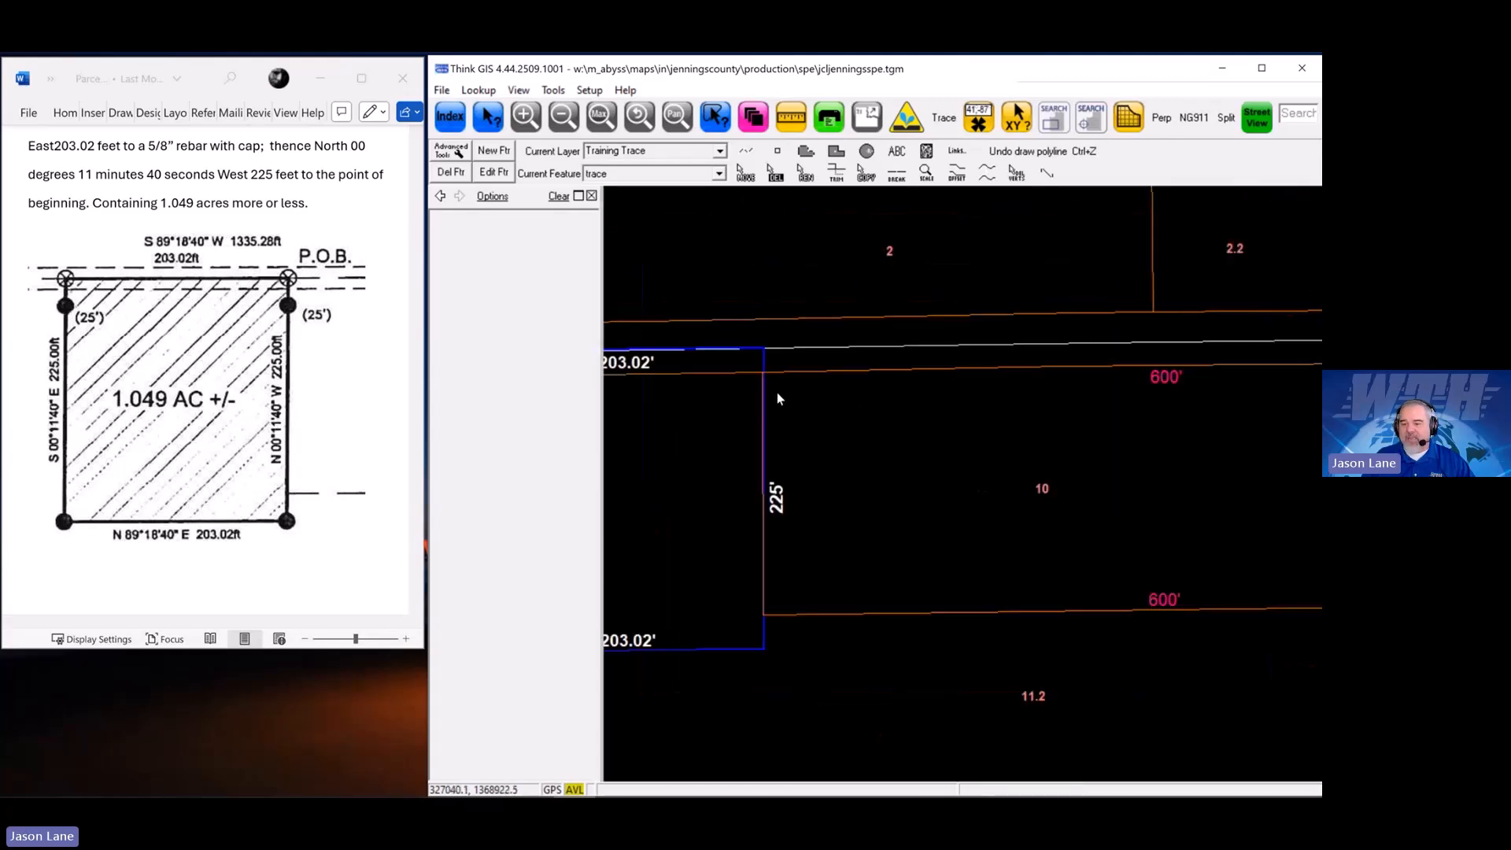
{"action": "scroll", "coordinate": [1050, 443], "scroll_direction": "down", "scroll_amount": 4}
{"action": "left_click_drag", "start_coordinate": [1153, 475], "coordinate": [876, 515]}
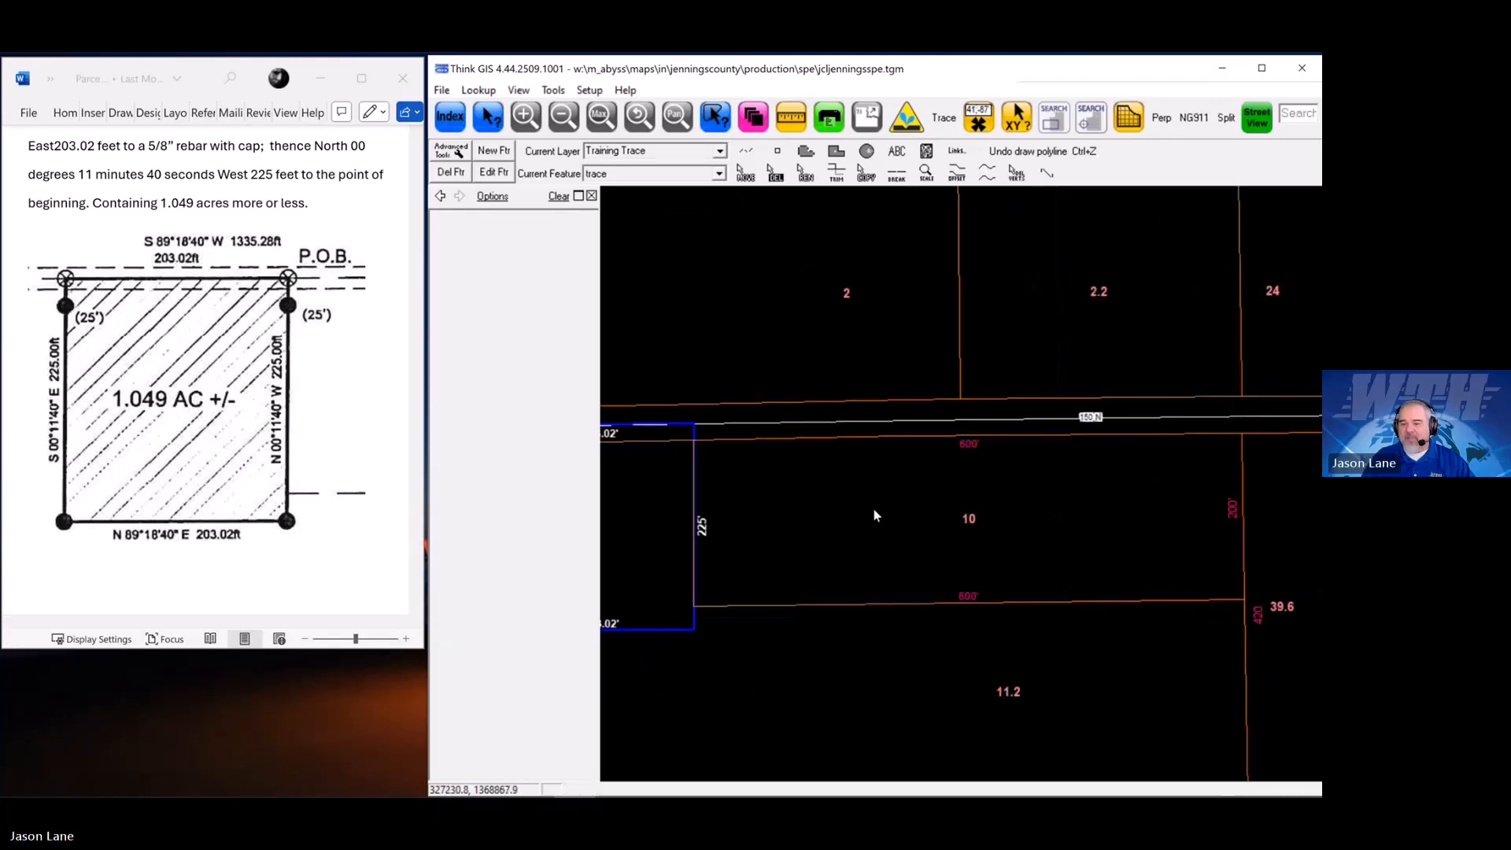
{"action": "key", "text": "Left"}
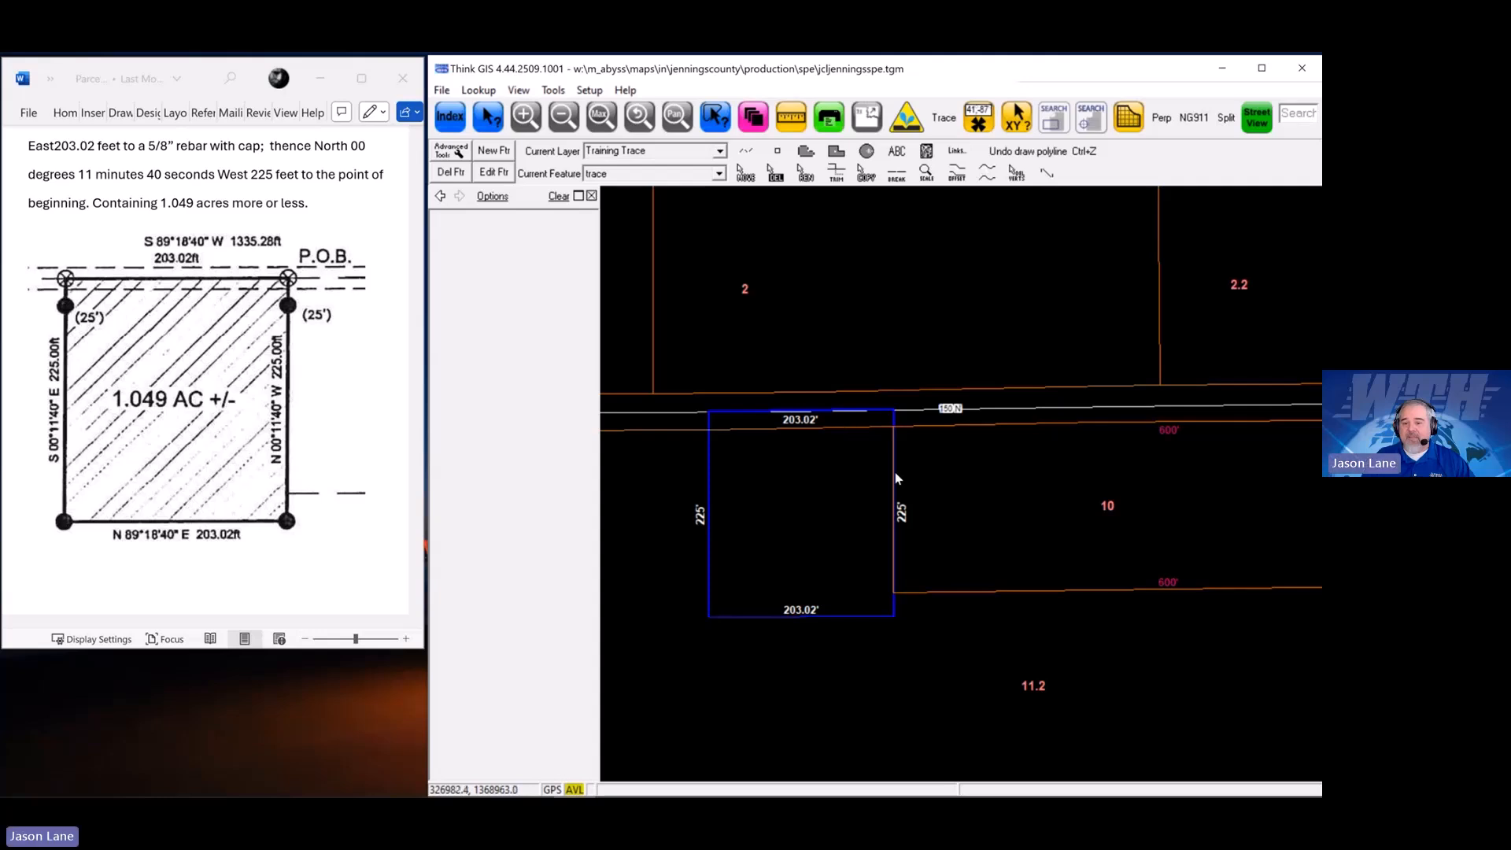
Move the traced tract west along the right-of-way line so its east line meets the northwest corner of parcel 10
{"action": "left_click_drag", "start_coordinate": [848, 408], "coordinate": [956, 609]}
{"action": "left_click_drag", "start_coordinate": [918, 247], "coordinate": [933, 312]}
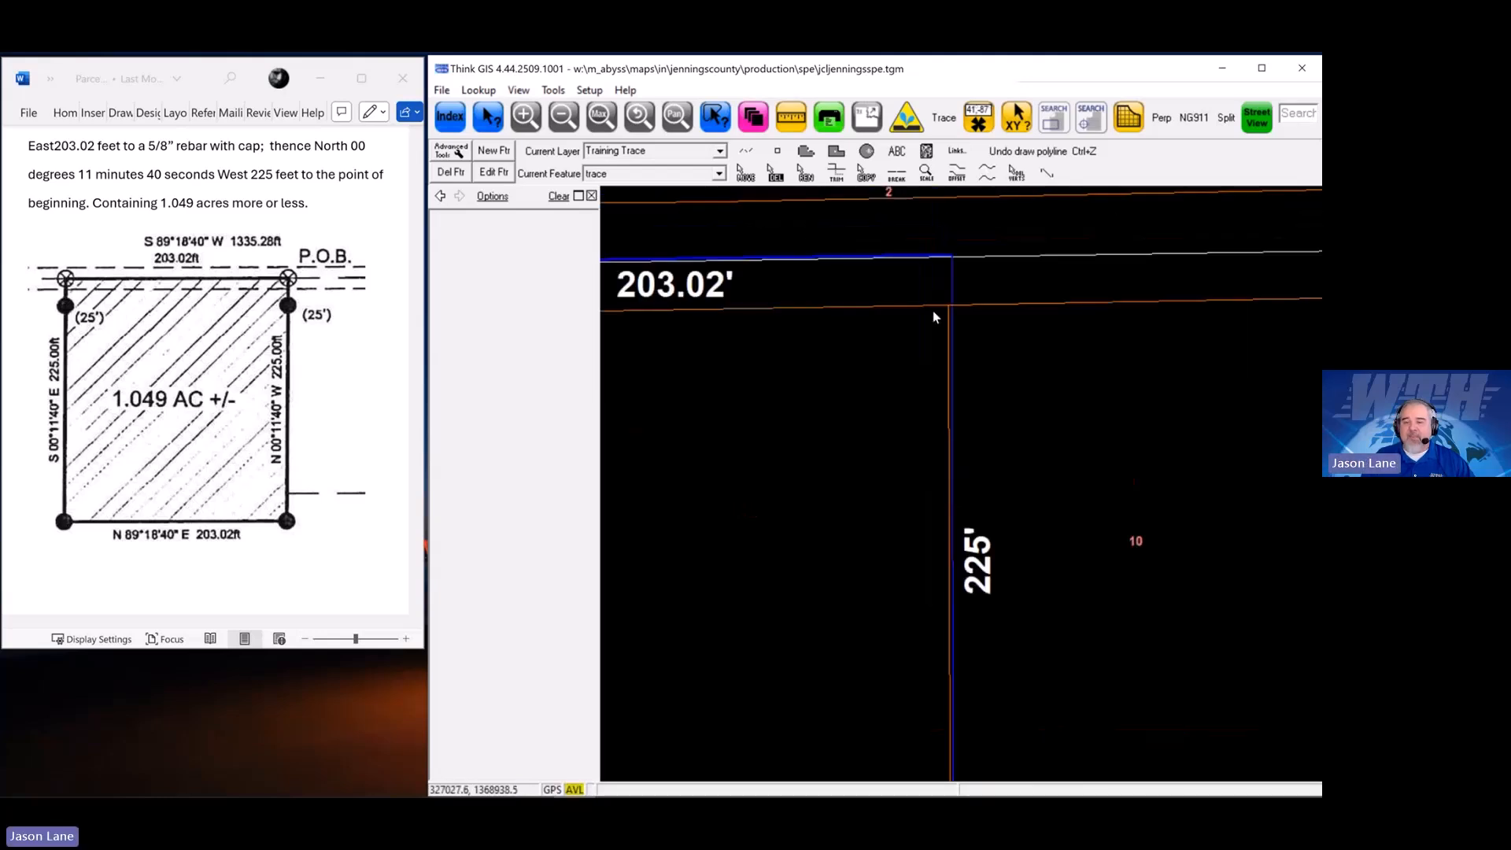
{"action": "left_click_drag", "start_coordinate": [862, 228], "coordinate": [1045, 377]}
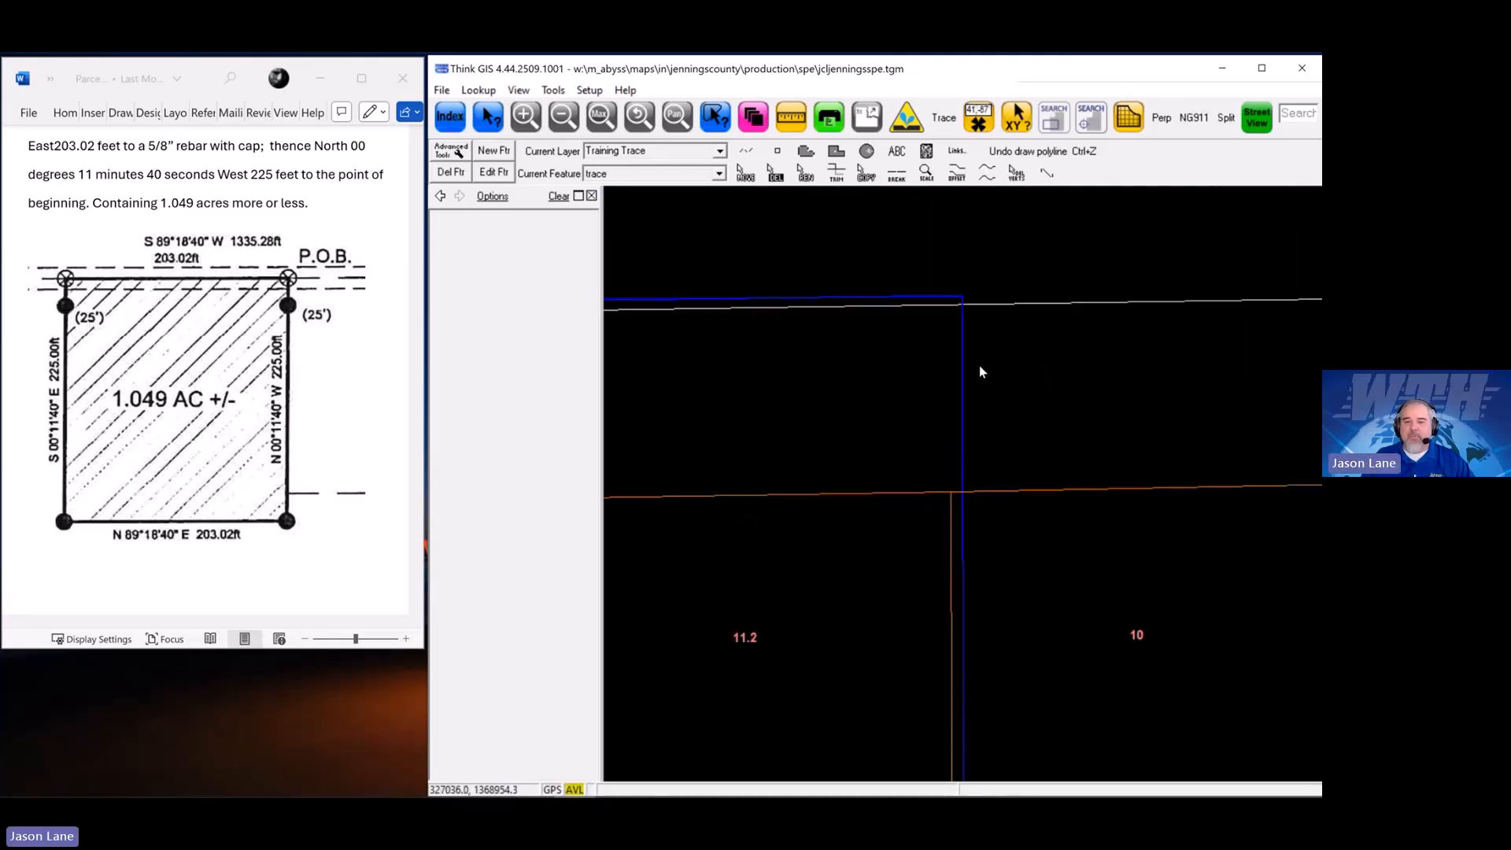
{"action": "left_click", "coordinate": [745, 173]}
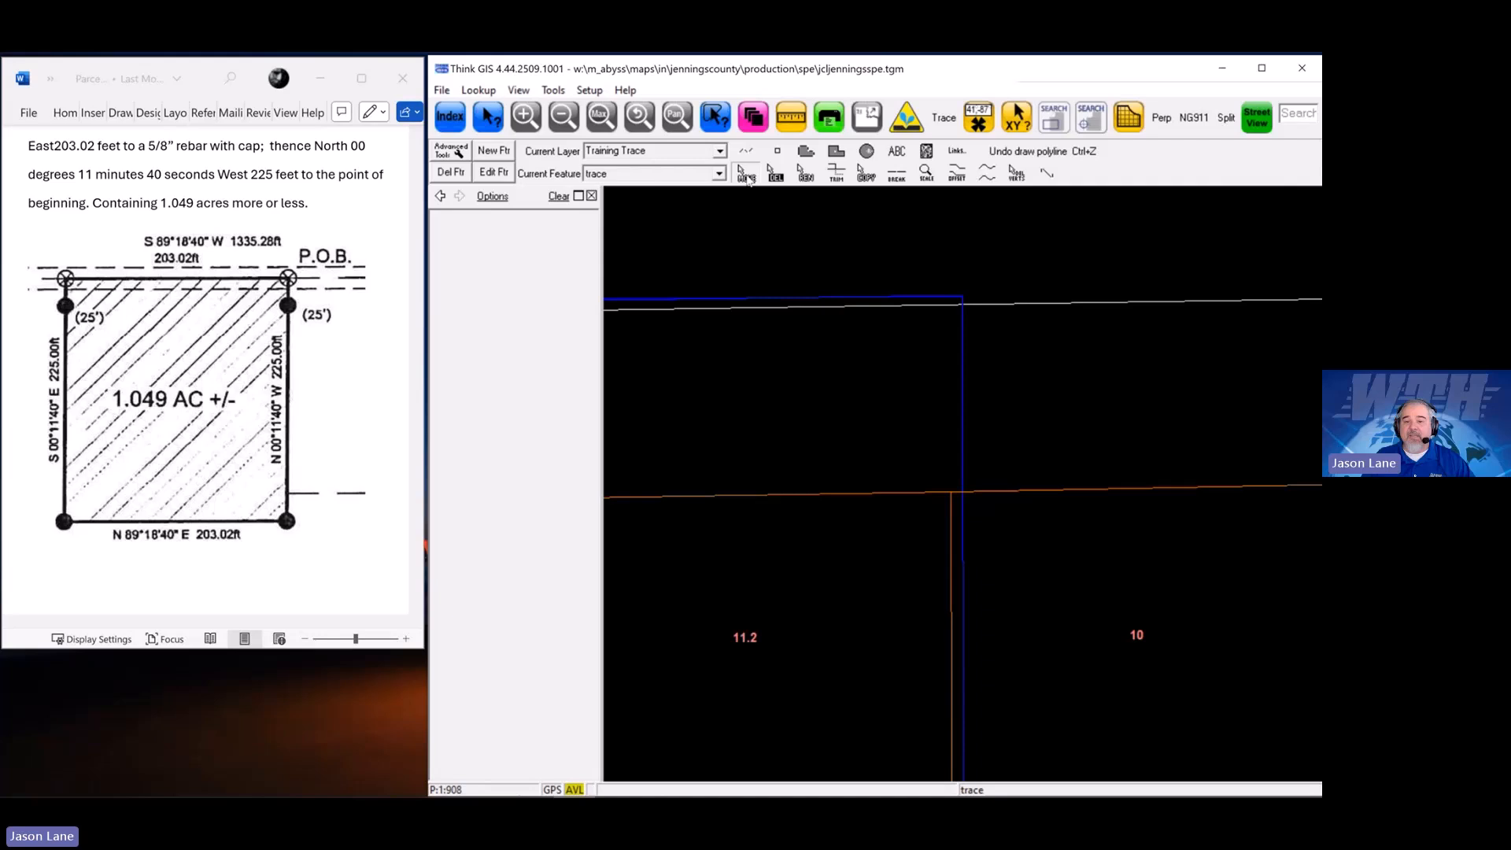
{"action": "left_click", "coordinate": [960, 349]}
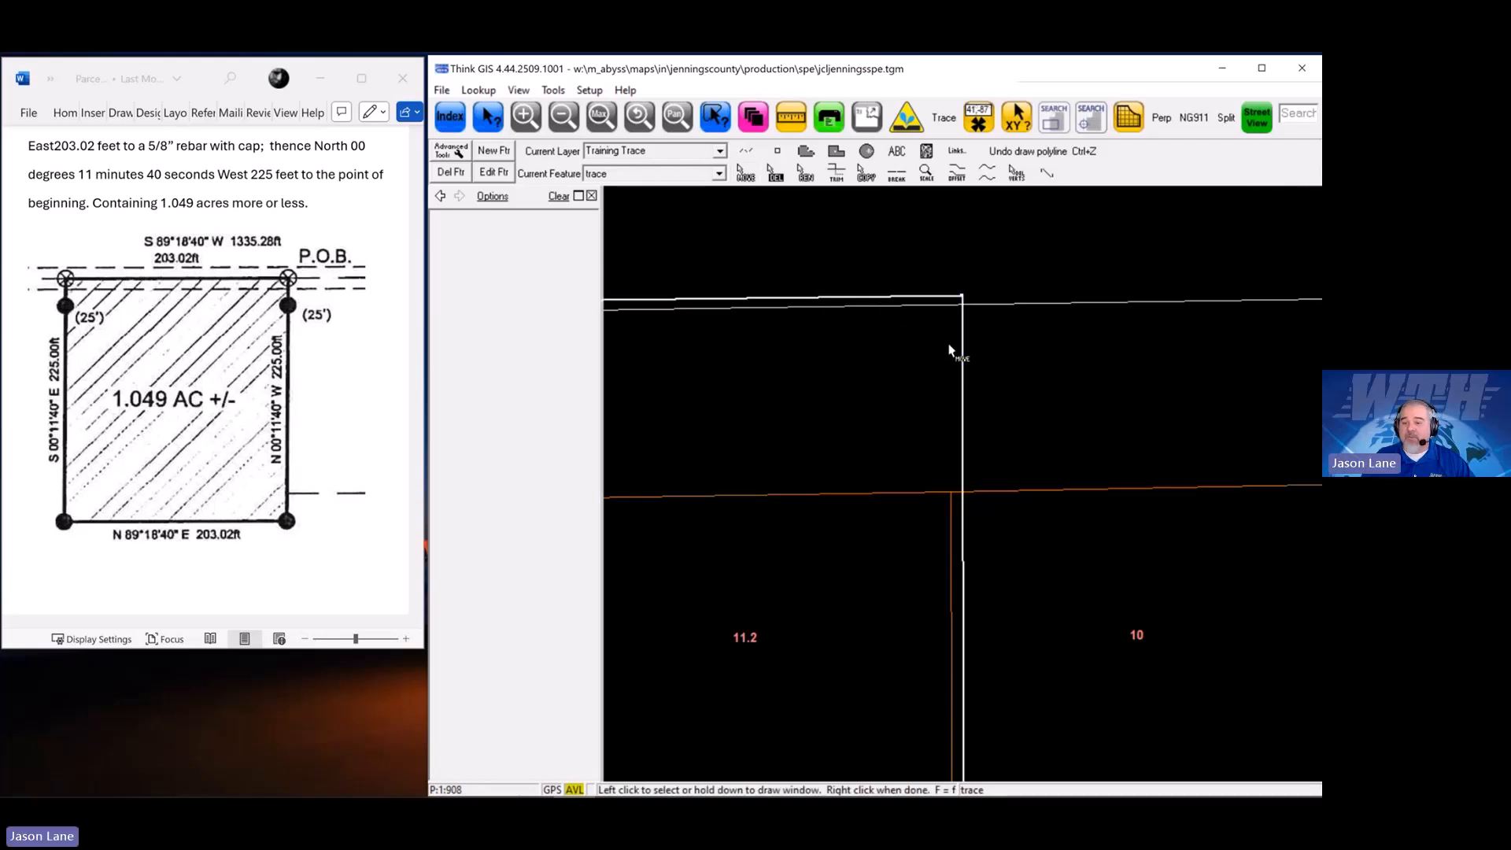
{"action": "right_click", "coordinate": [975, 518]}
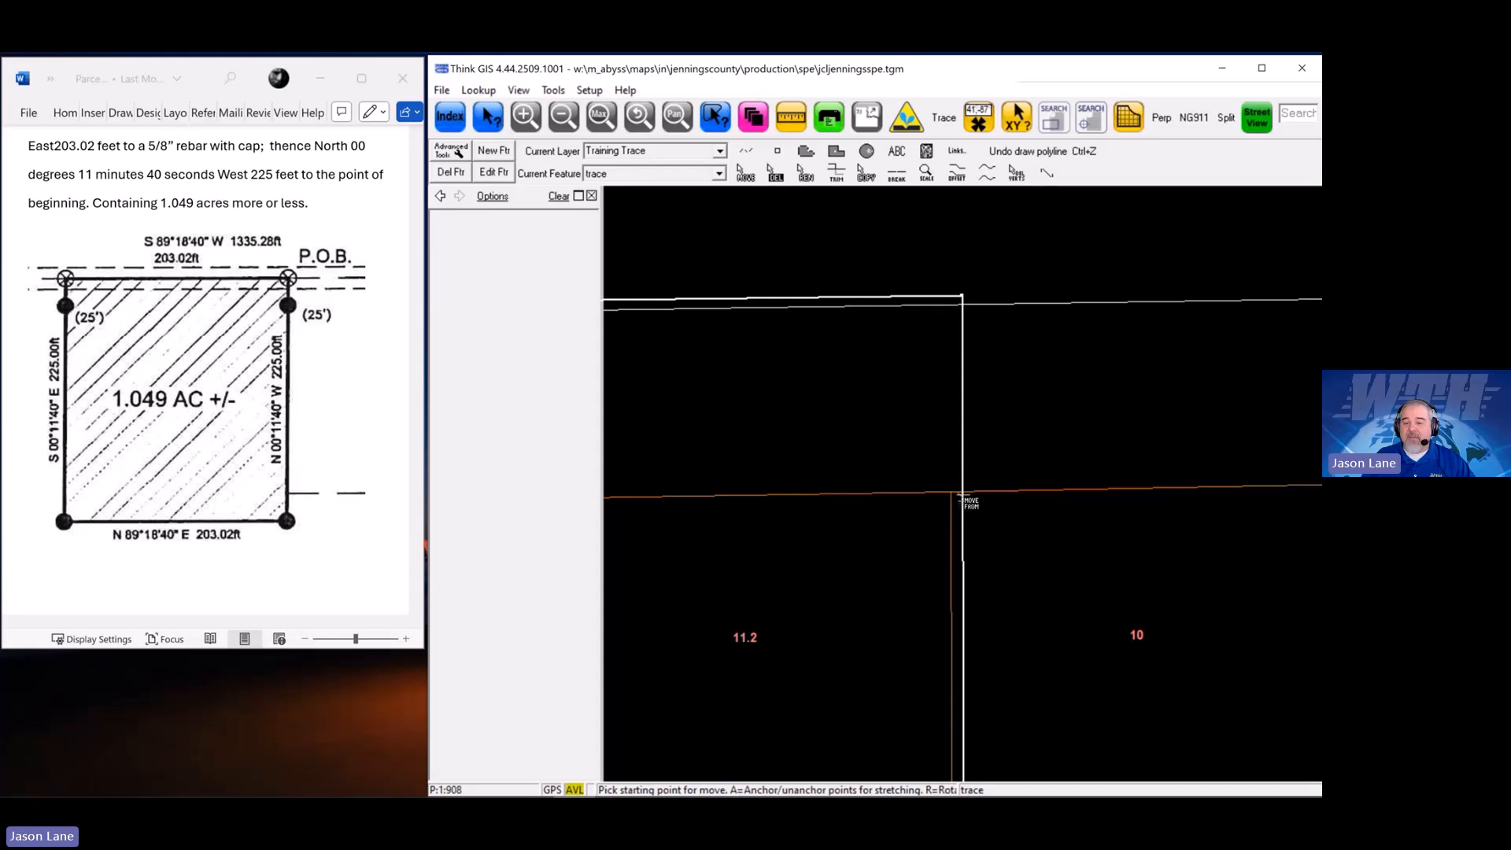
{"action": "left_click", "coordinate": [962, 493]}
{"action": "left_click_drag", "start_coordinate": [964, 496], "coordinate": [955, 493]}
{"action": "scroll", "coordinate": [1019, 563], "scroll_direction": "down", "scroll_amount": 4}
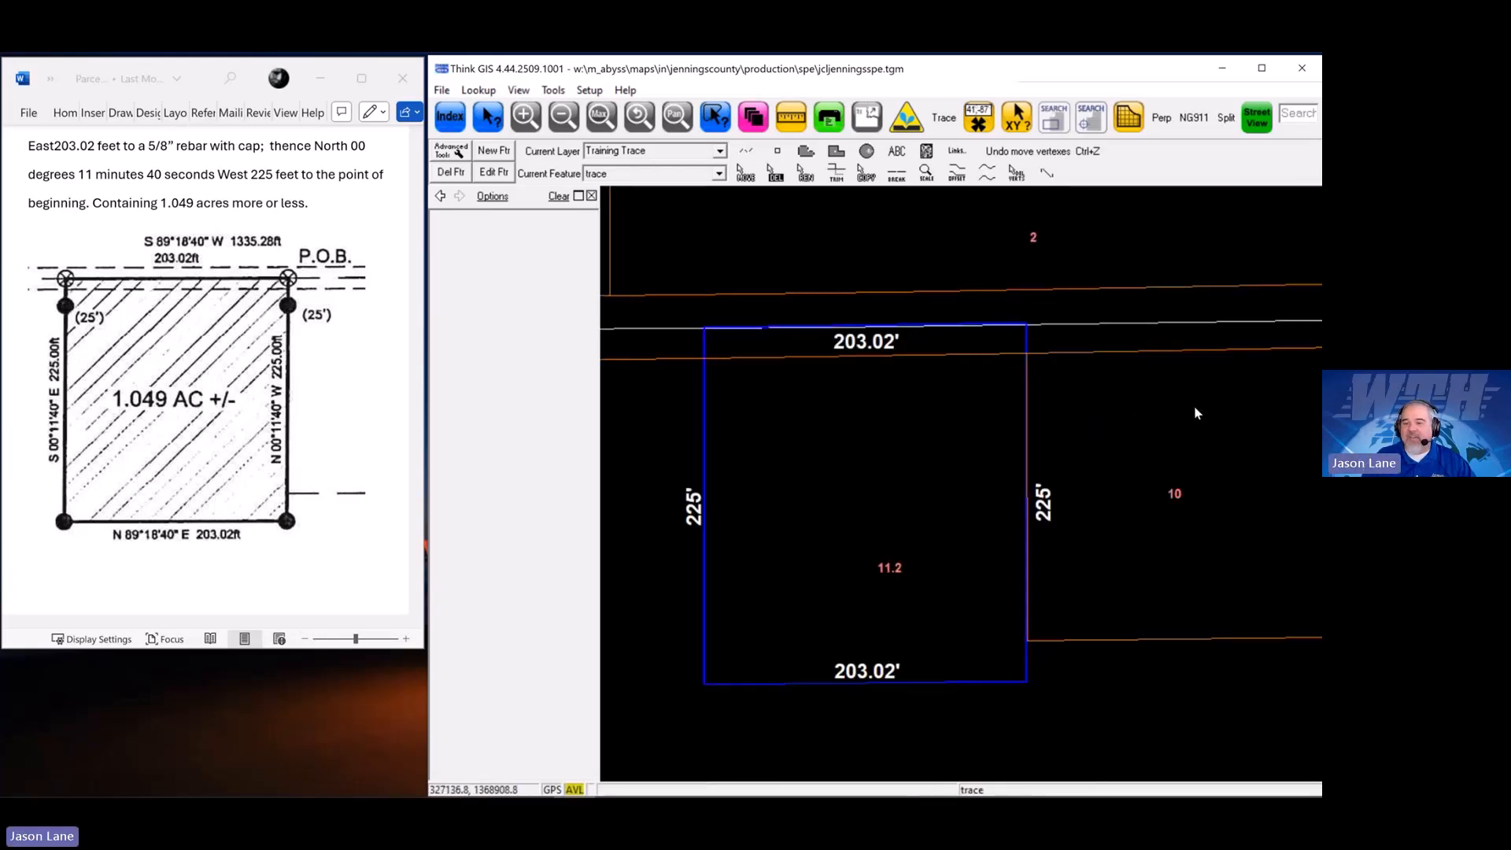
Check the moved tract against parcel 10, the road and the surrounding parcels to the east
{"action": "left_click_drag", "start_coordinate": [1227, 412], "coordinate": [890, 448]}
{"action": "left_click_drag", "start_coordinate": [1237, 442], "coordinate": [850, 468]}
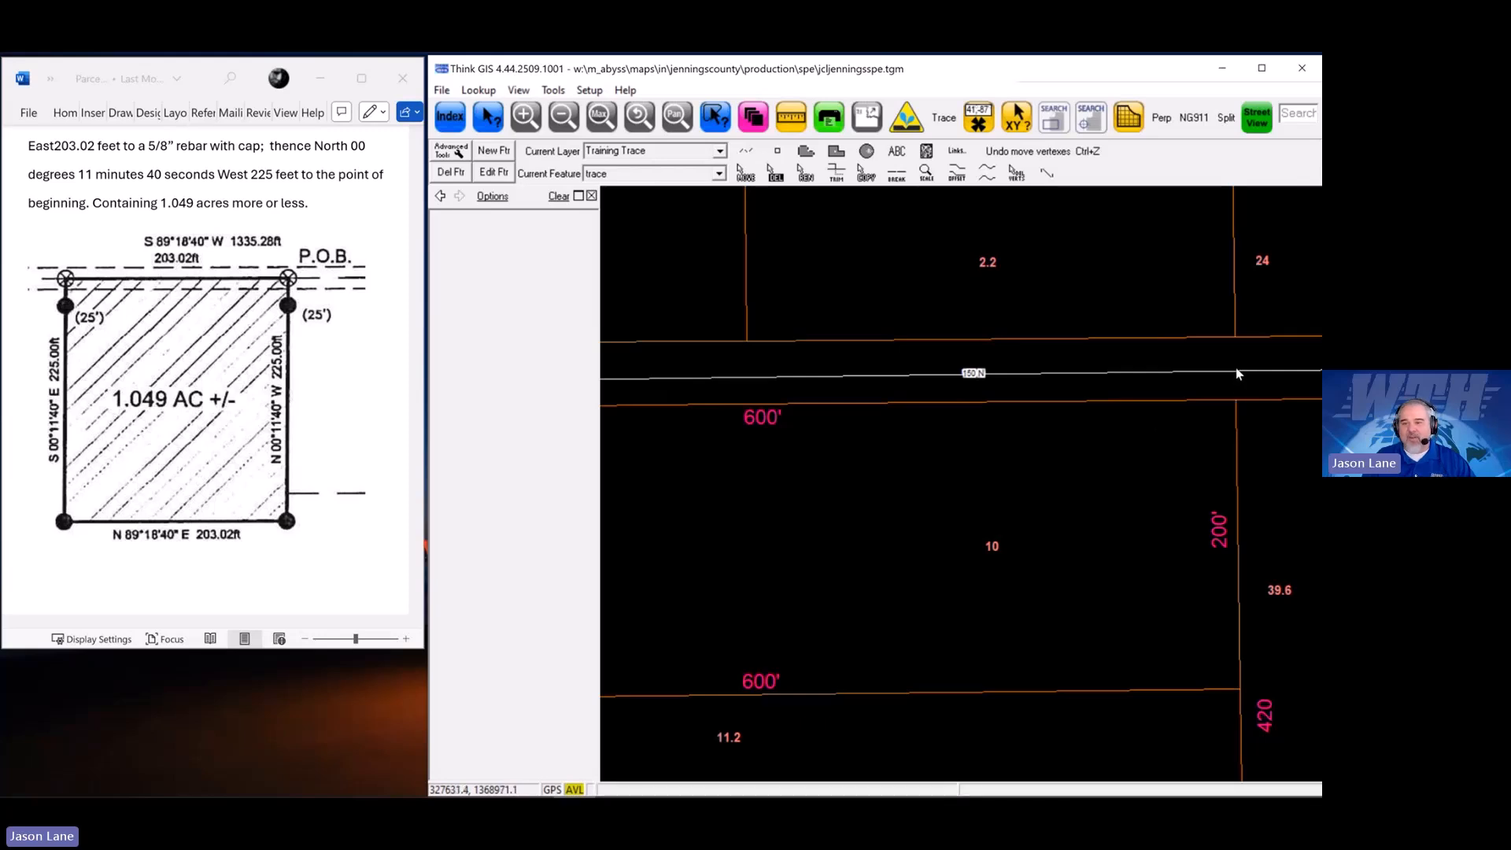
{"action": "left_click_drag", "start_coordinate": [712, 494], "coordinate": [901, 489]}
{"action": "left_click_drag", "start_coordinate": [798, 489], "coordinate": [996, 472]}
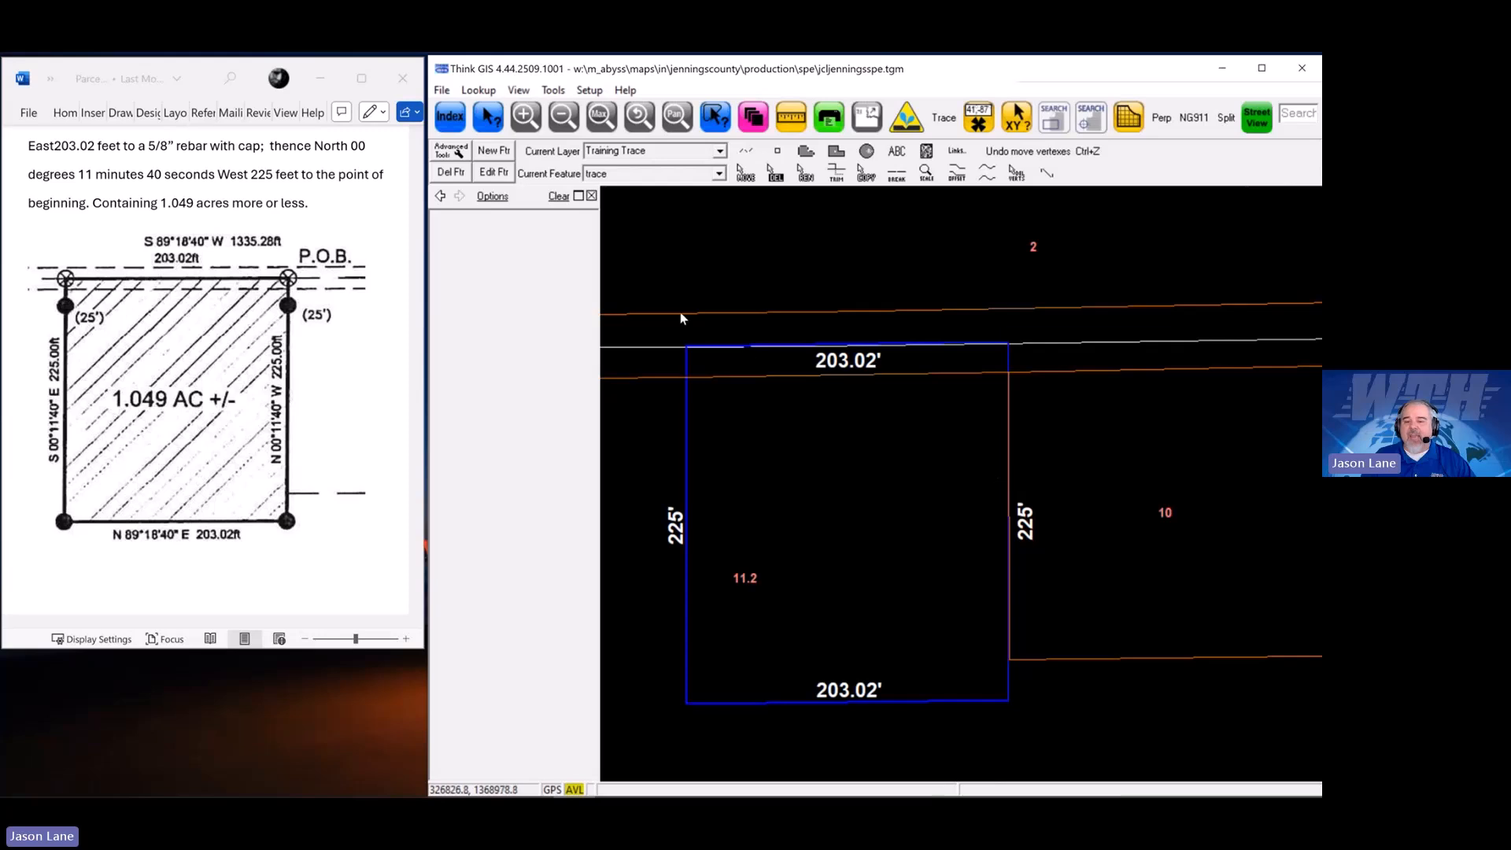
{"action": "left_click_drag", "start_coordinate": [680, 312], "coordinate": [1070, 697]}
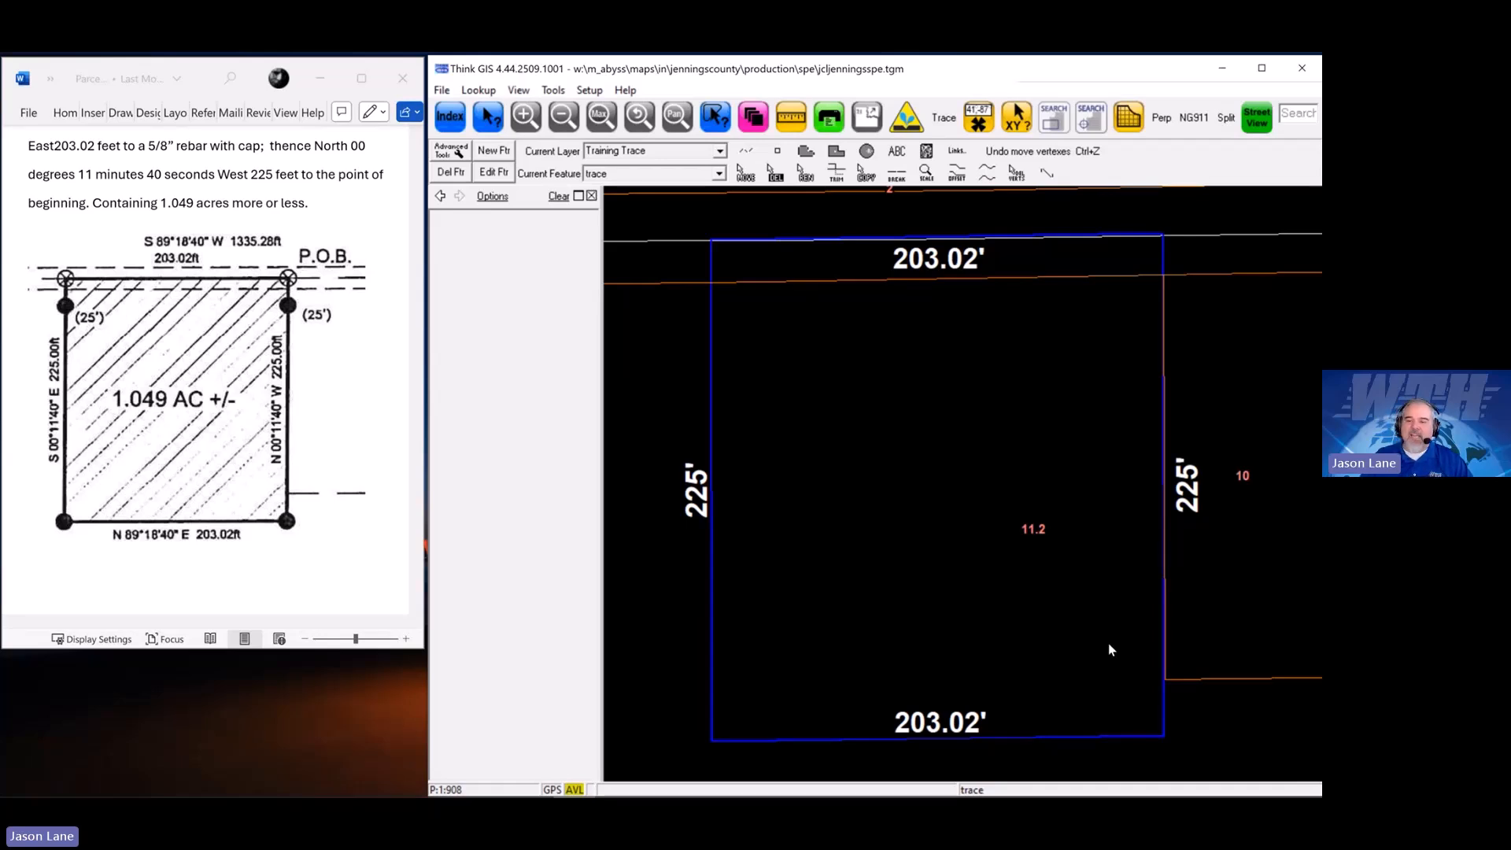
{"action": "left_click_drag", "start_coordinate": [1103, 392], "coordinate": [1085, 397]}
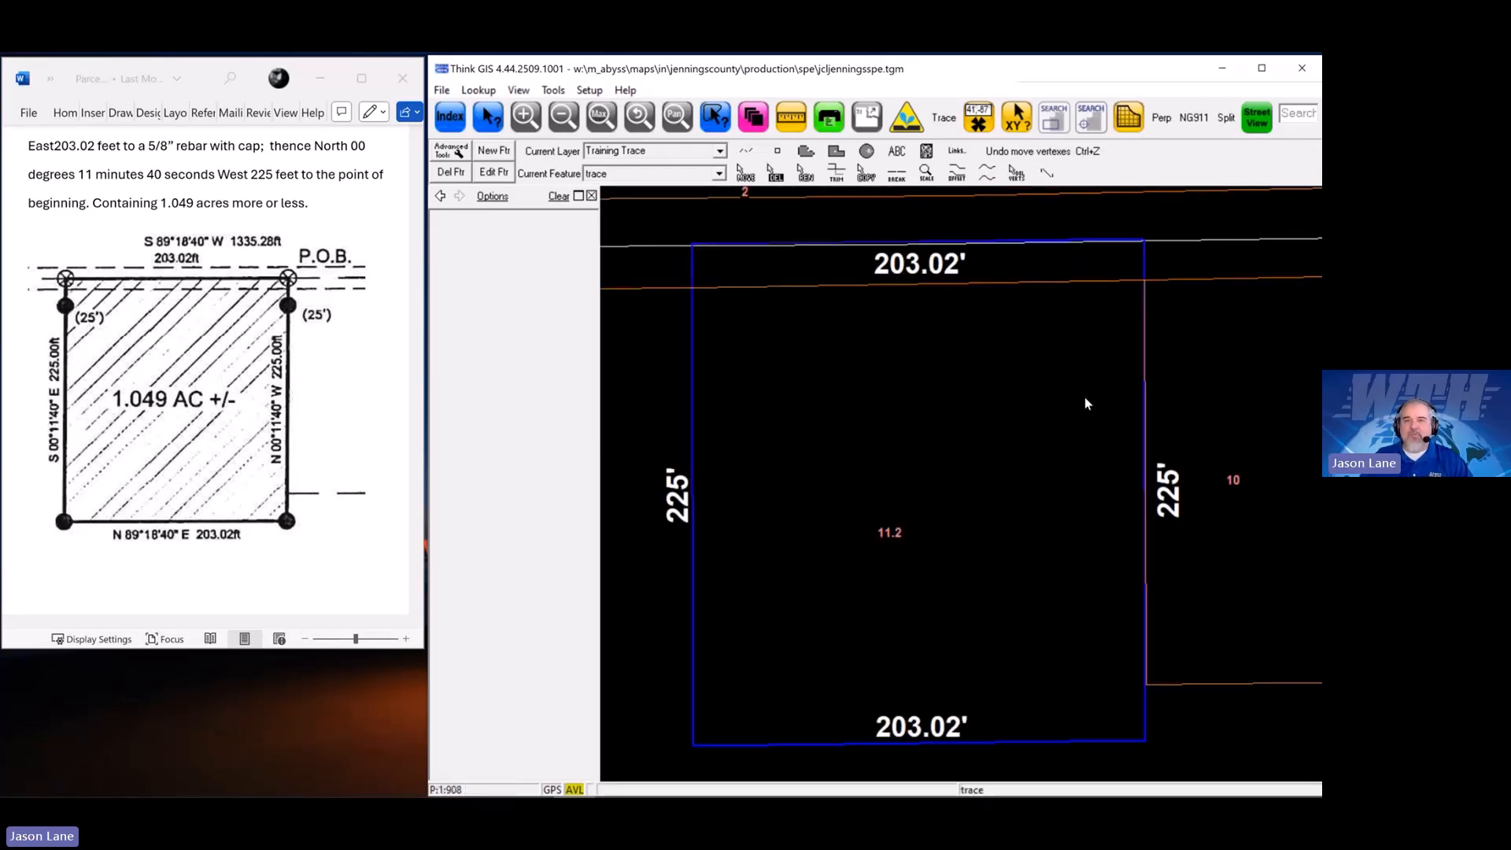
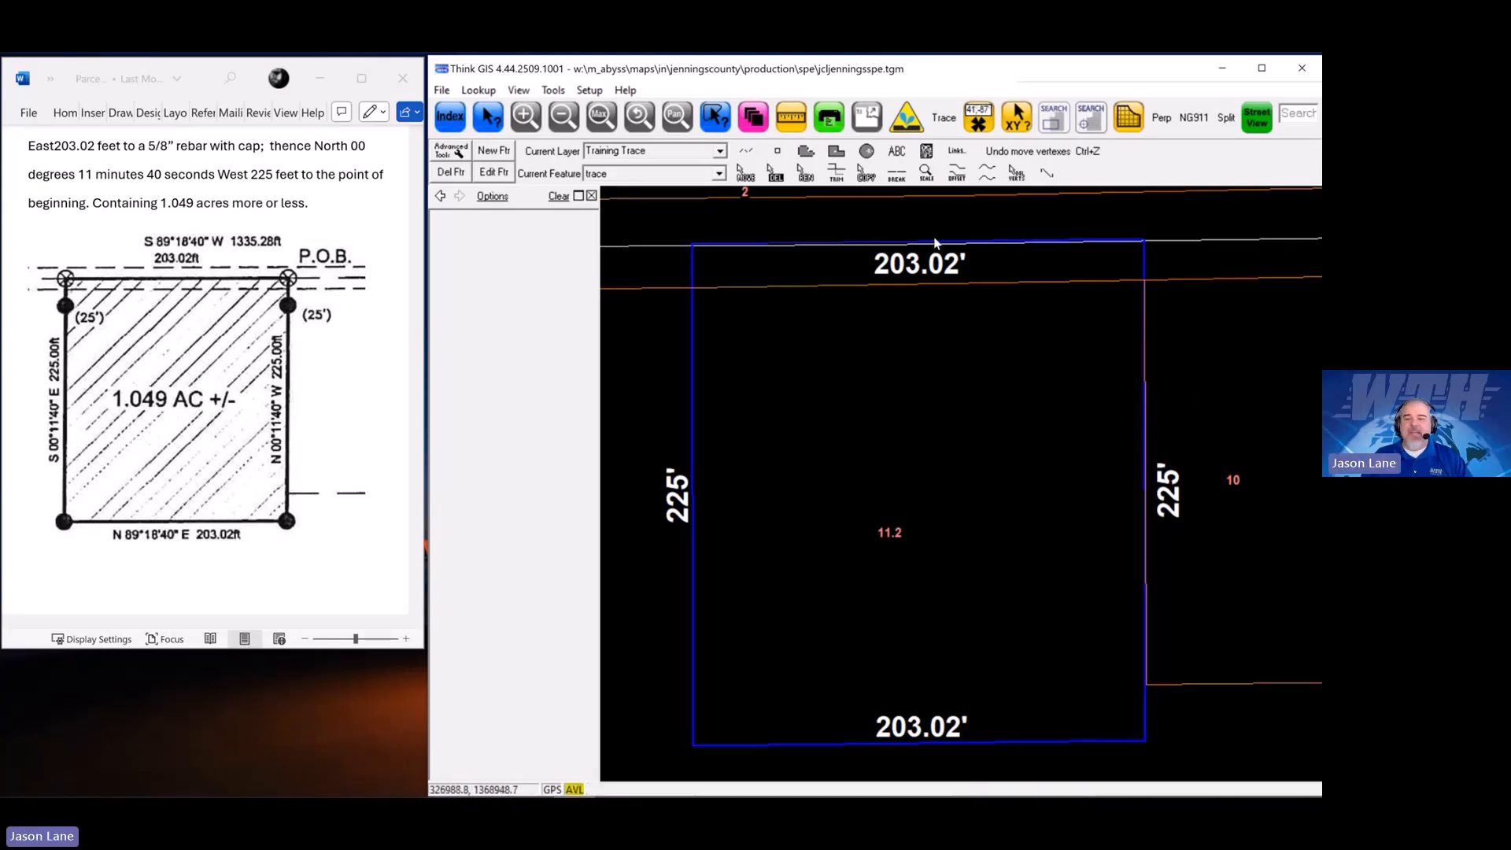
Insert a vertex on the tract's east line where it meets the northwest corner of parcel 10
{"action": "left_click", "coordinate": [746, 171]}
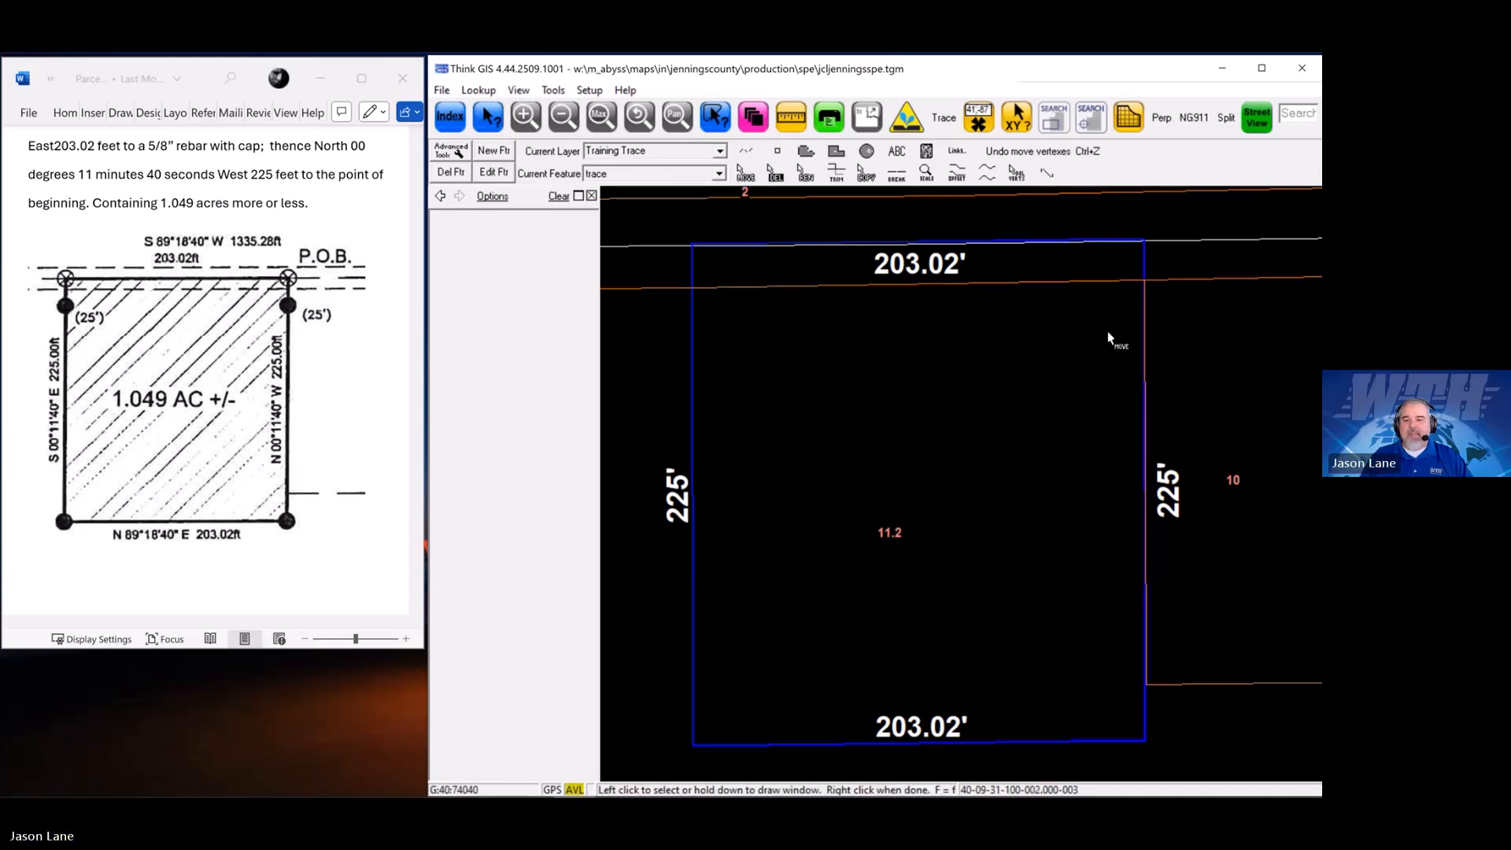
{"action": "left_click", "coordinate": [1145, 281]}
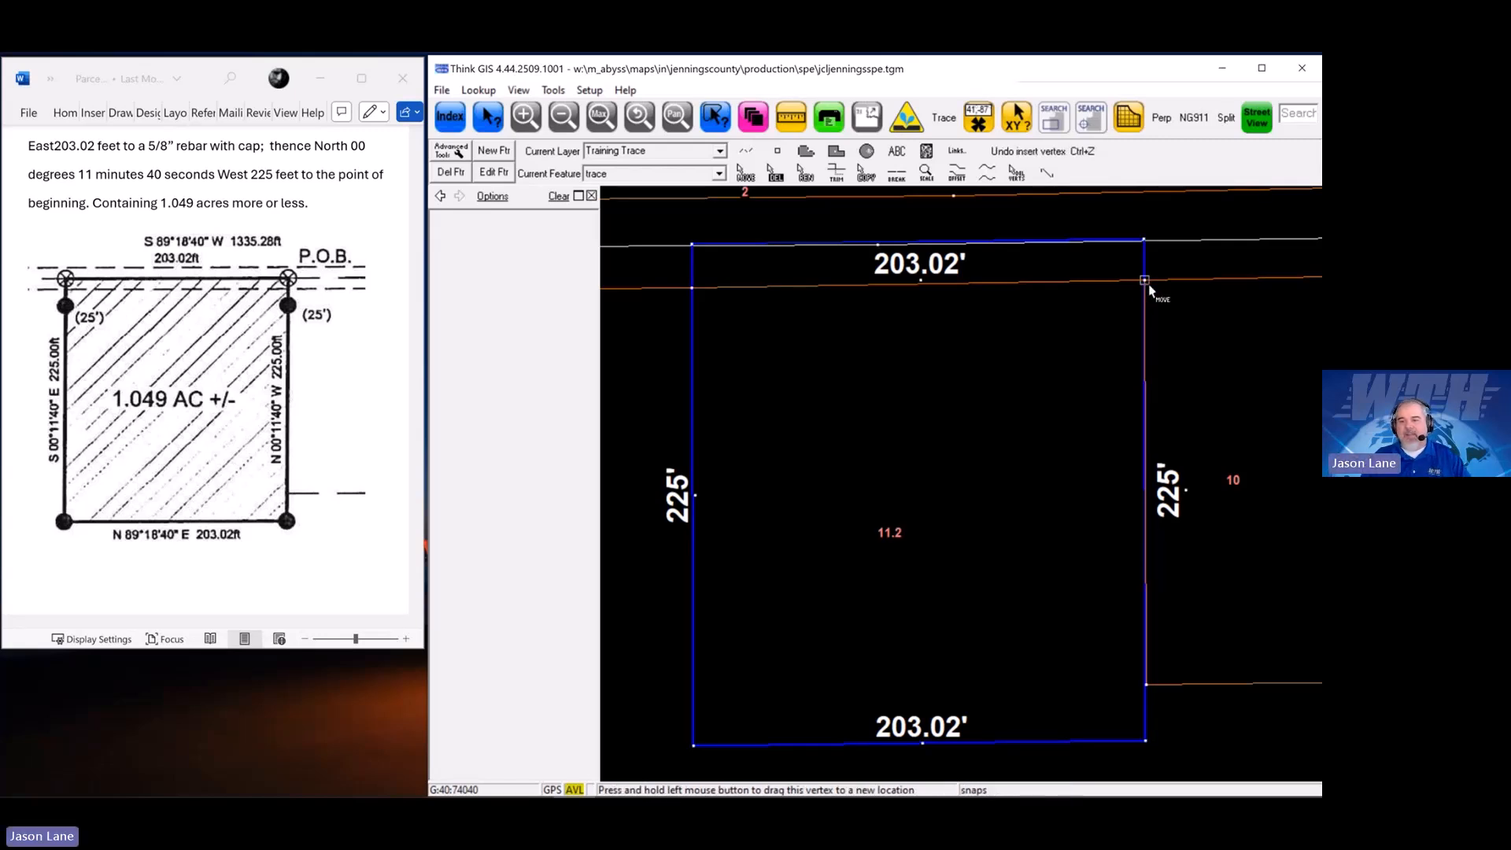
{"action": "scroll", "coordinate": [1181, 333], "scroll_direction": "down", "scroll_amount": 1}
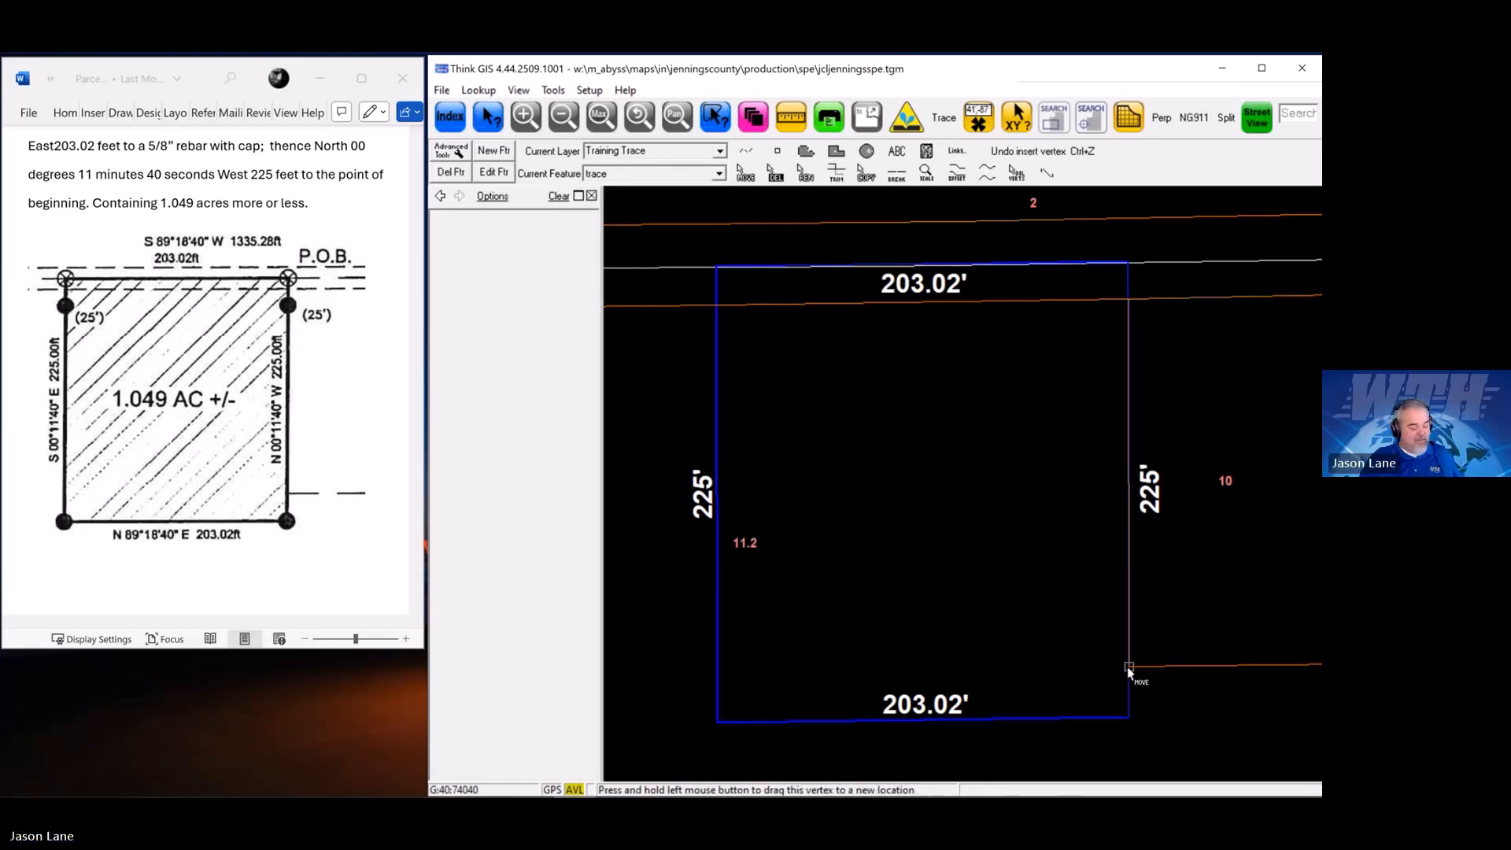
Insert a vertex where the tract's west line crosses the south right-of-way line of the road
{"action": "scroll", "coordinate": [1119, 652], "scroll_direction": "up", "scroll_amount": 1}
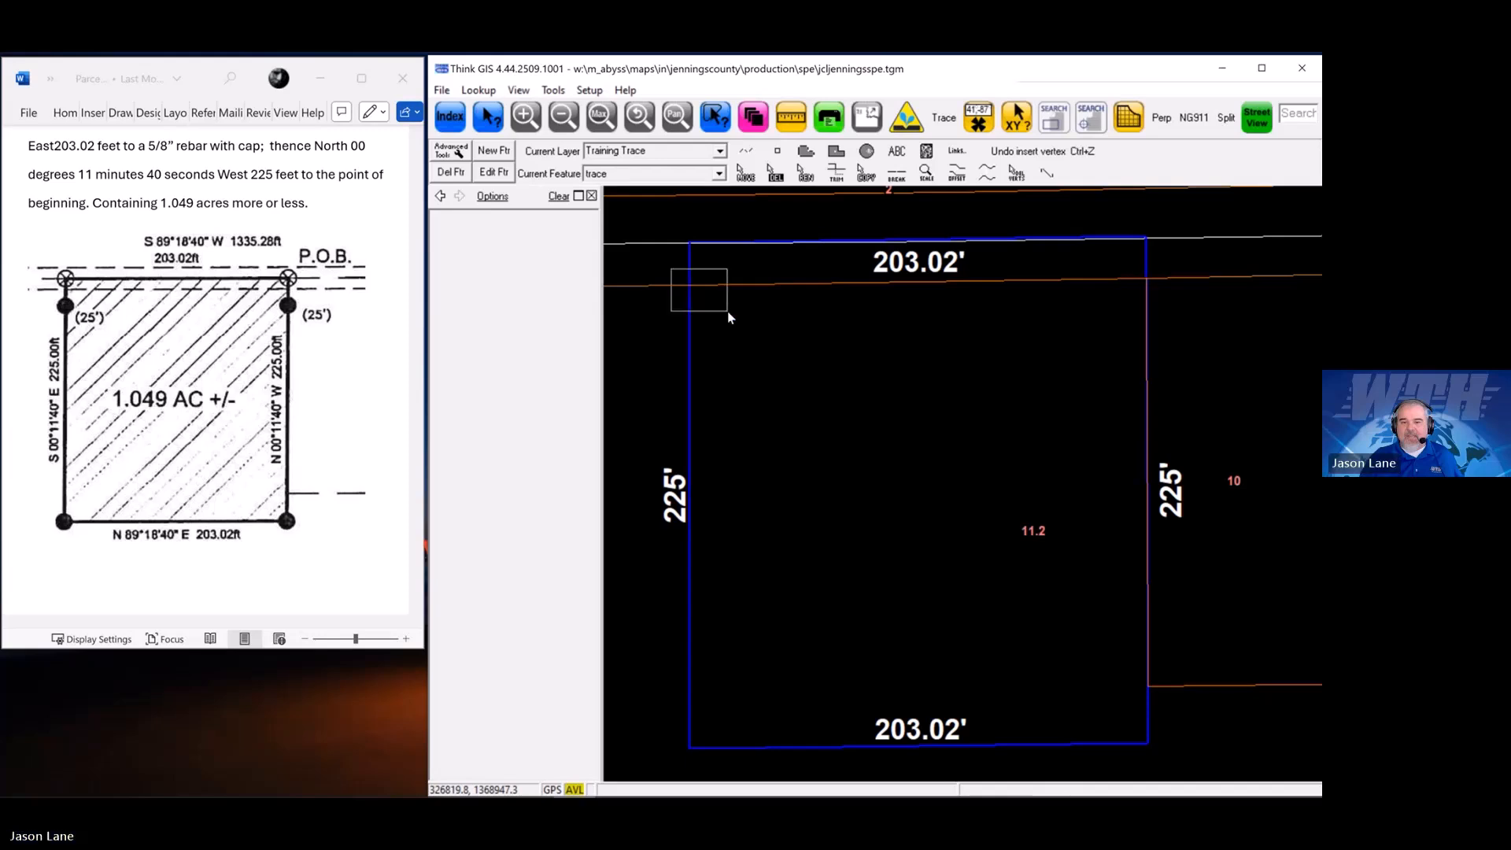
{"action": "scroll", "coordinate": [728, 311], "scroll_direction": "up", "scroll_amount": 3}
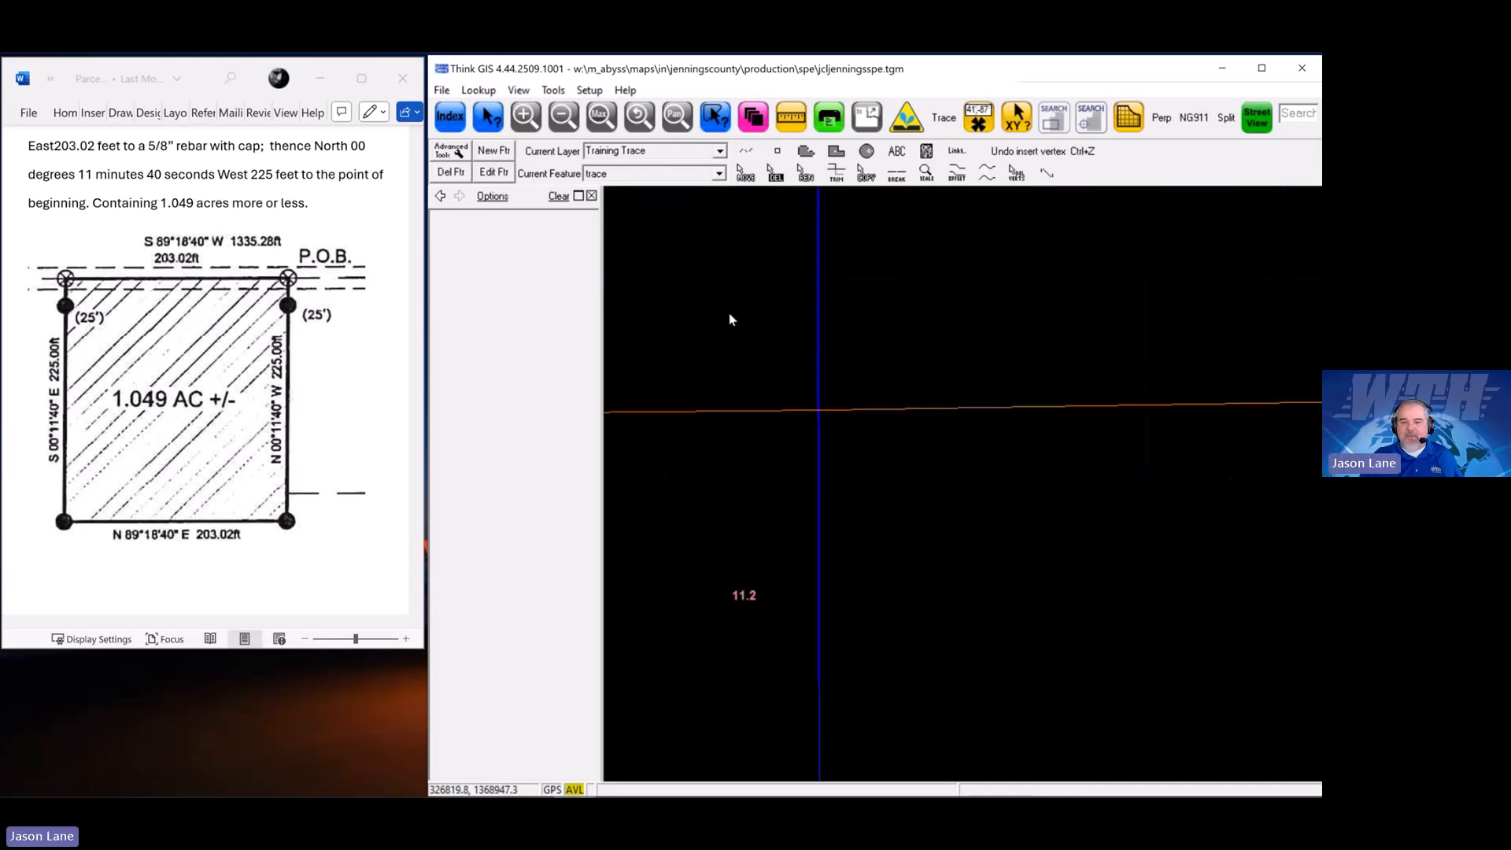
{"action": "left_click", "coordinate": [743, 173]}
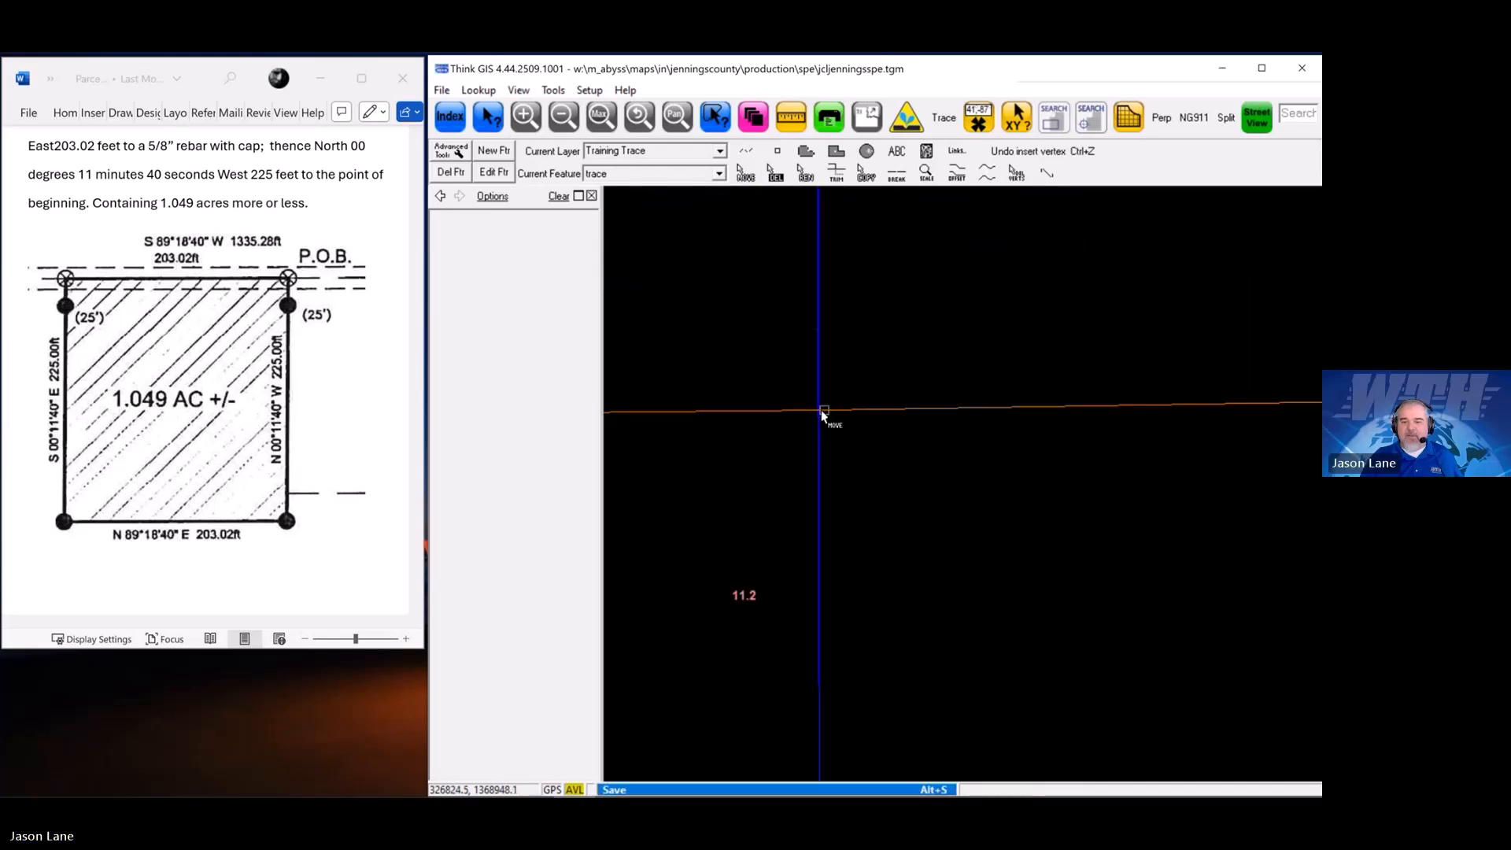
{"action": "scroll", "coordinate": [820, 410], "scroll_direction": "up", "scroll_amount": 3}
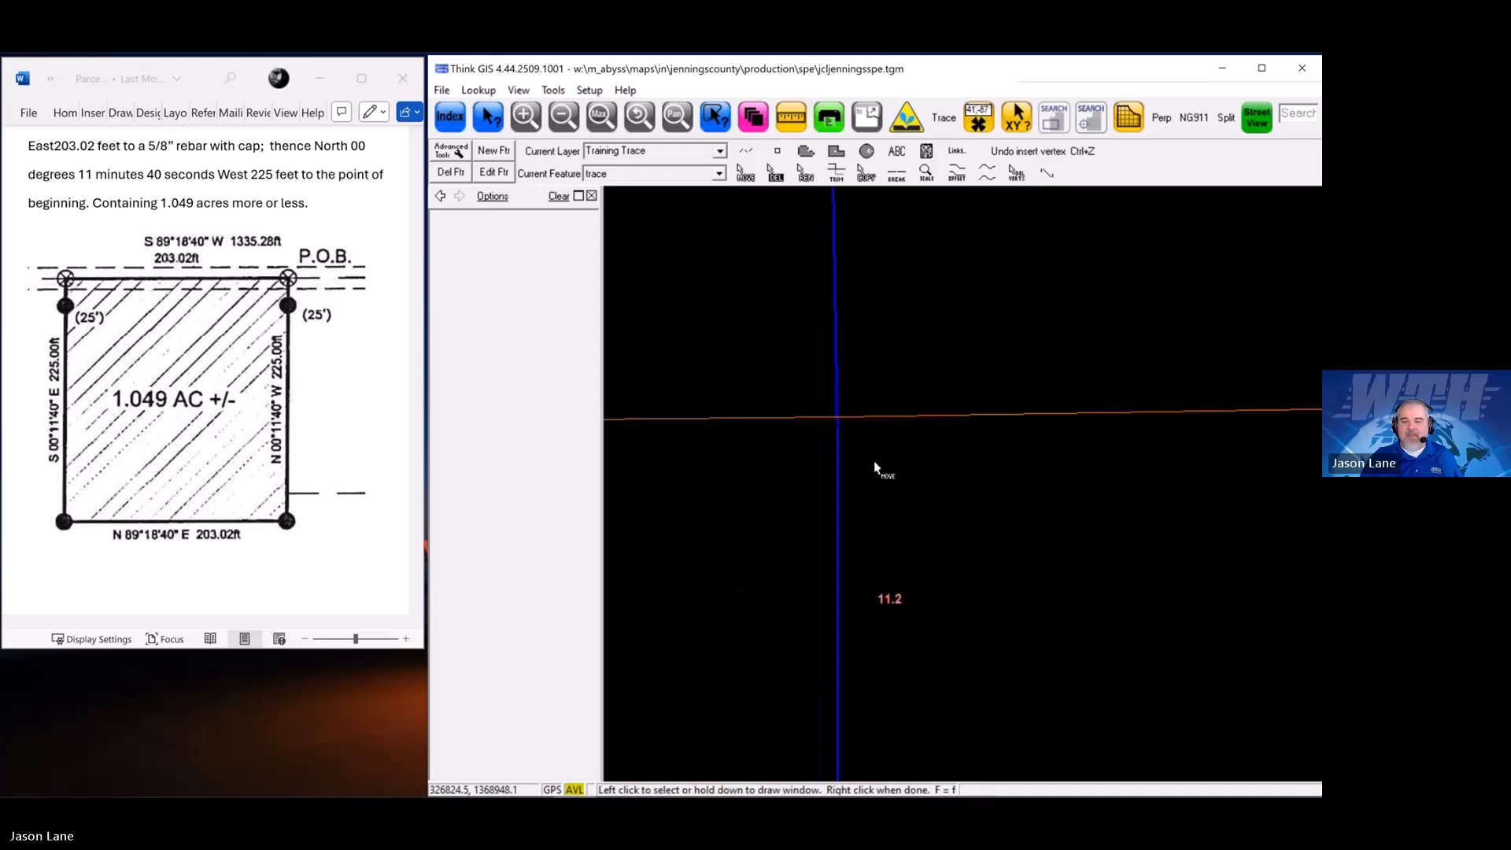
{"action": "scroll", "coordinate": [875, 468], "scroll_direction": "down", "scroll_amount": 4}
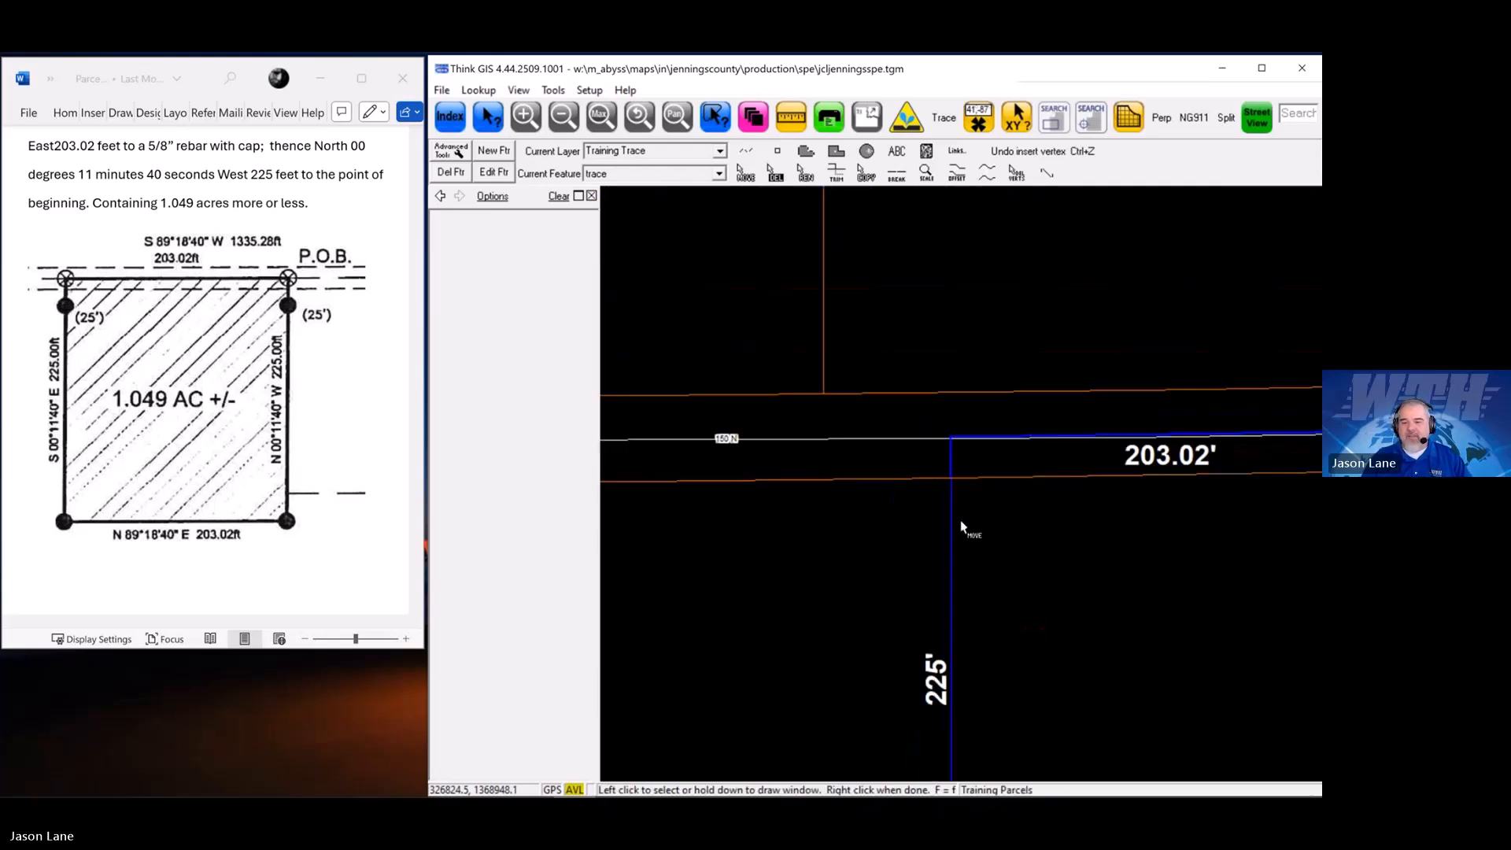
{"action": "scroll", "coordinate": [961, 524], "scroll_direction": "down", "scroll_amount": 1}
{"action": "left_click_drag", "start_coordinate": [1141, 580], "coordinate": [953, 415]}
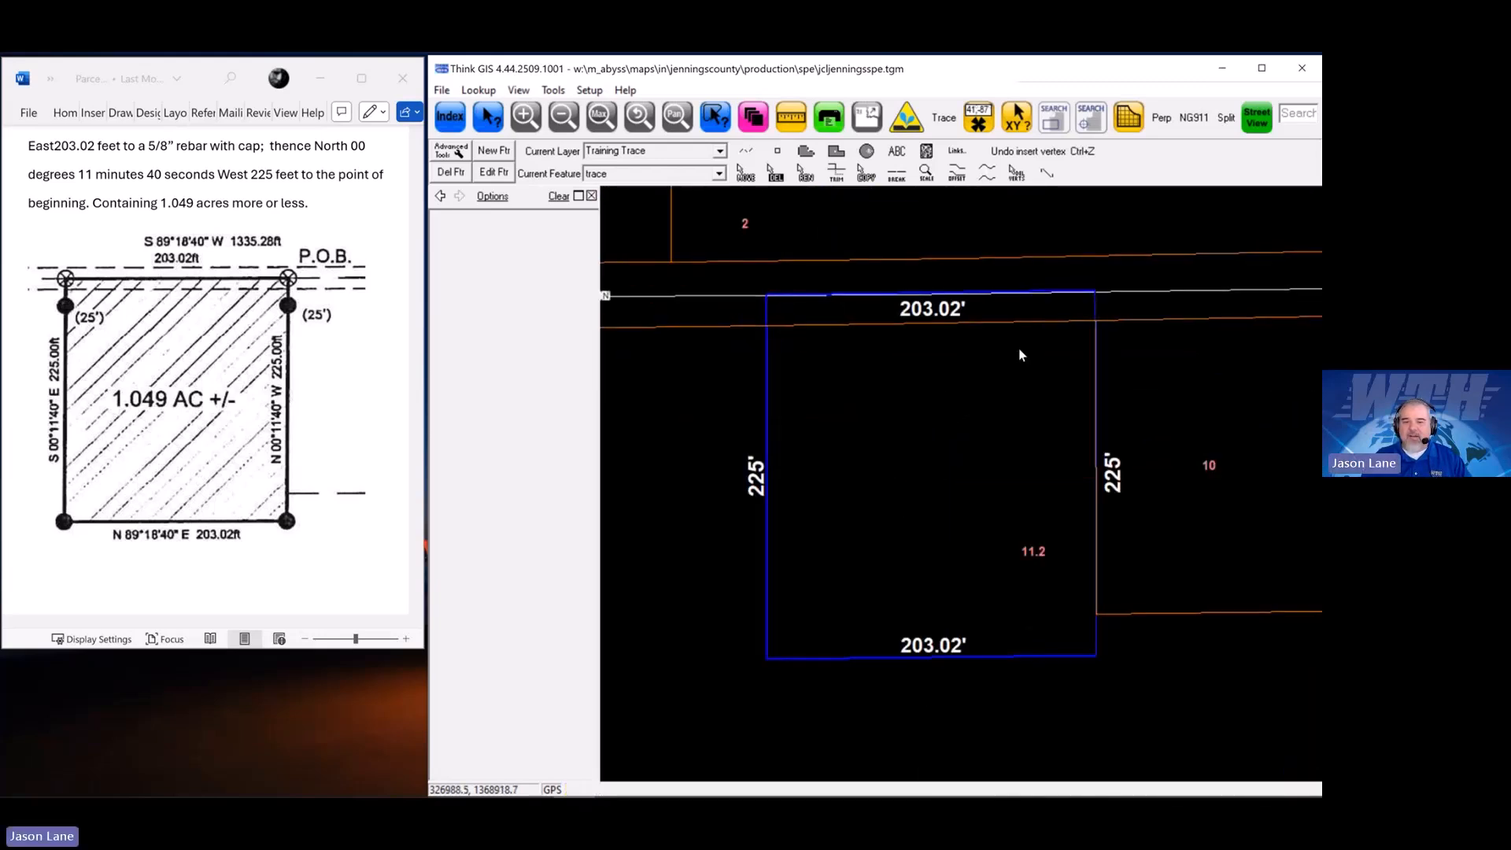
Test the shared vertex at parcel 10's northwest corner by moving it southwest, and undo the move
{"action": "left_click", "coordinate": [746, 173]}
{"action": "left_click_drag", "start_coordinate": [1091, 321], "coordinate": [1082, 338]}
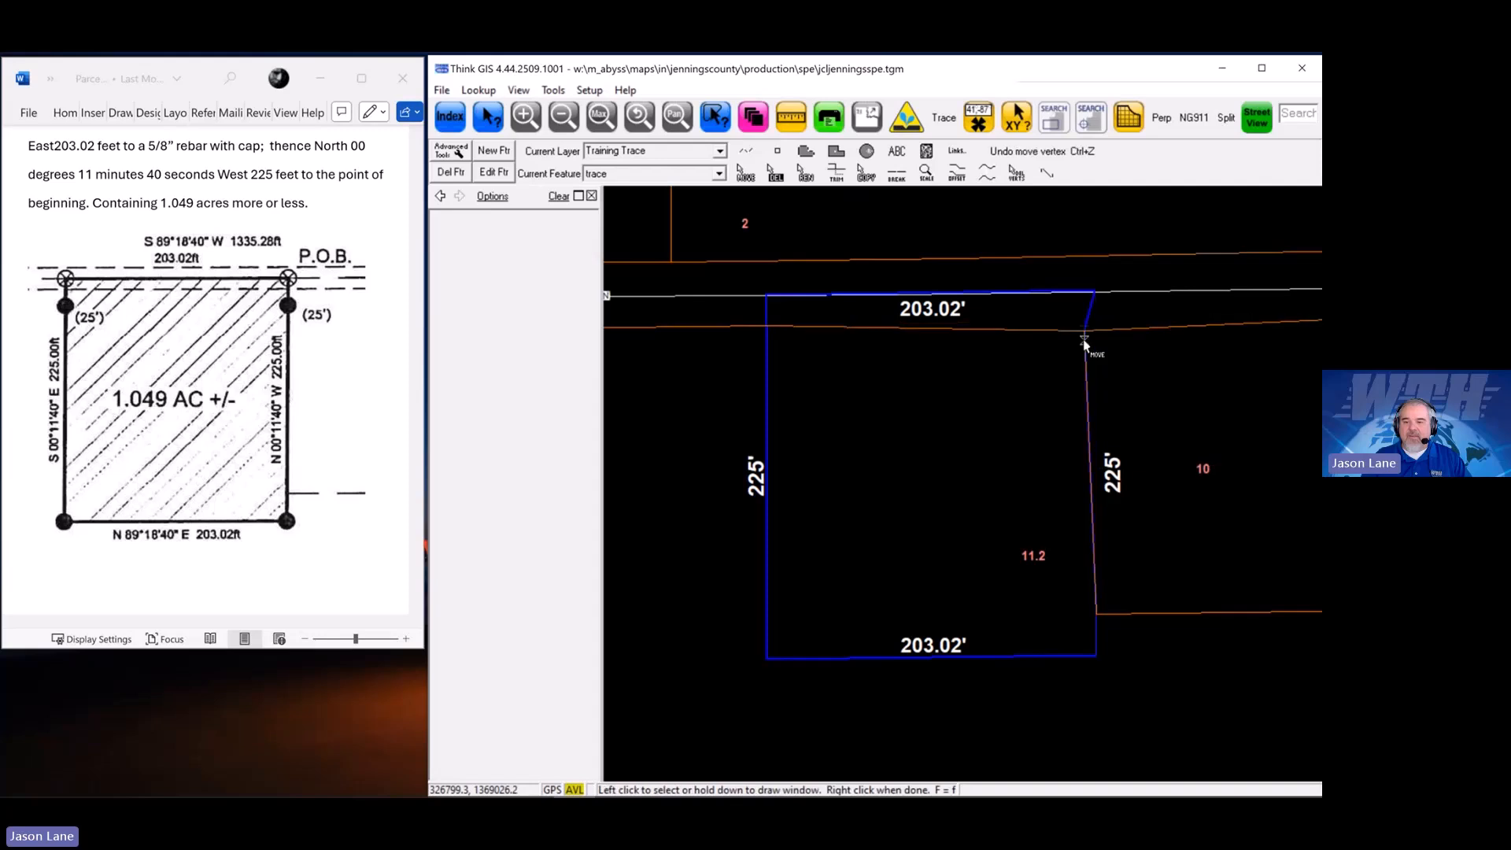
{"action": "left_click", "coordinate": [1027, 151]}
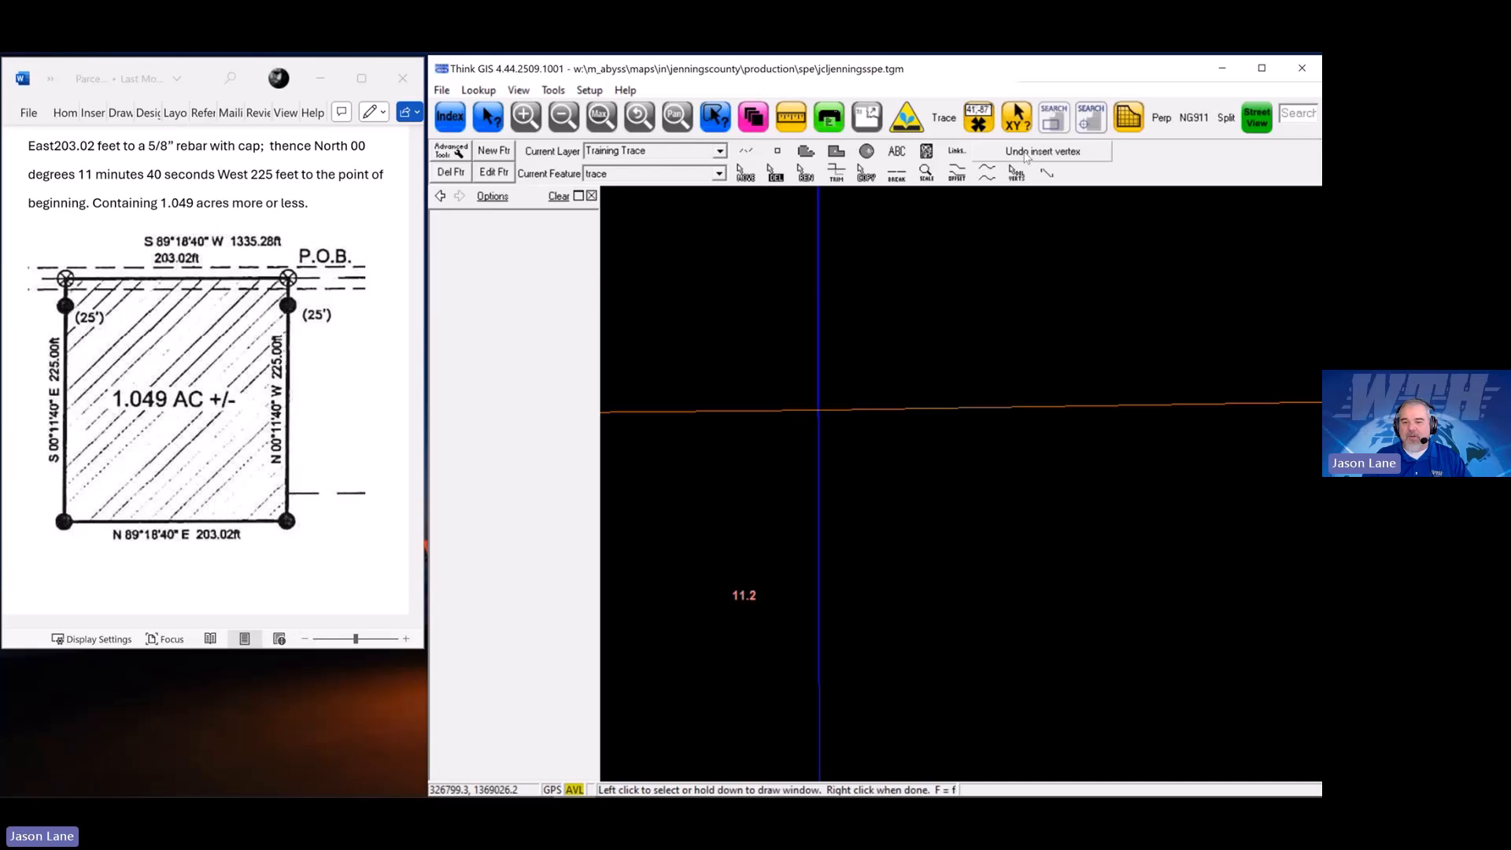
Test the right-of-way vertices on the tract's west line and at parcel 10's northwest corner by moving each one, and undo both moves
{"action": "scroll", "coordinate": [908, 426], "scroll_direction": "down", "scroll_amount": 3}
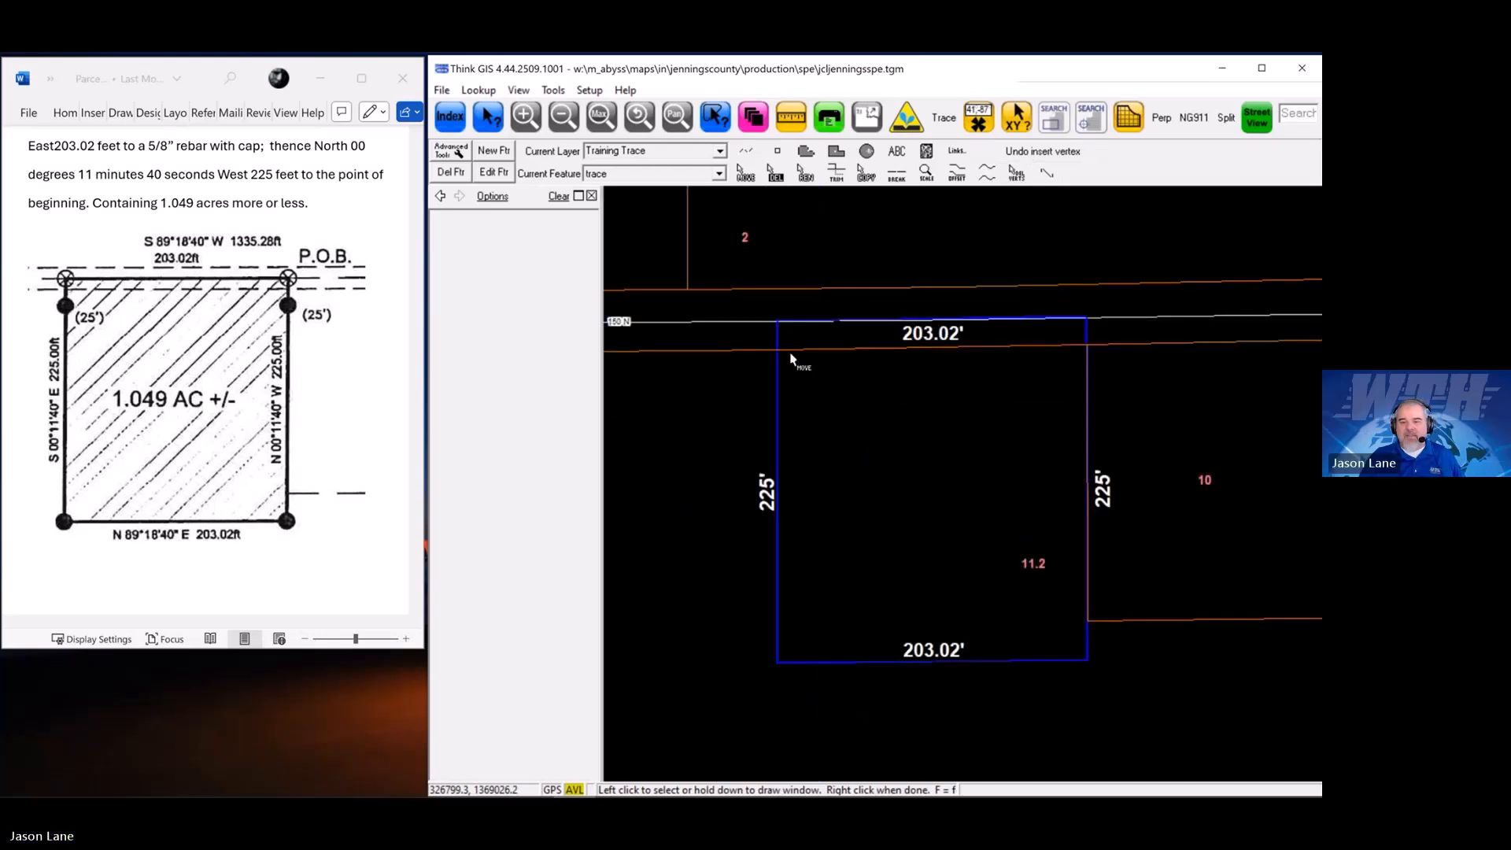
{"action": "left_click_drag", "start_coordinate": [782, 351], "coordinate": [816, 388]}
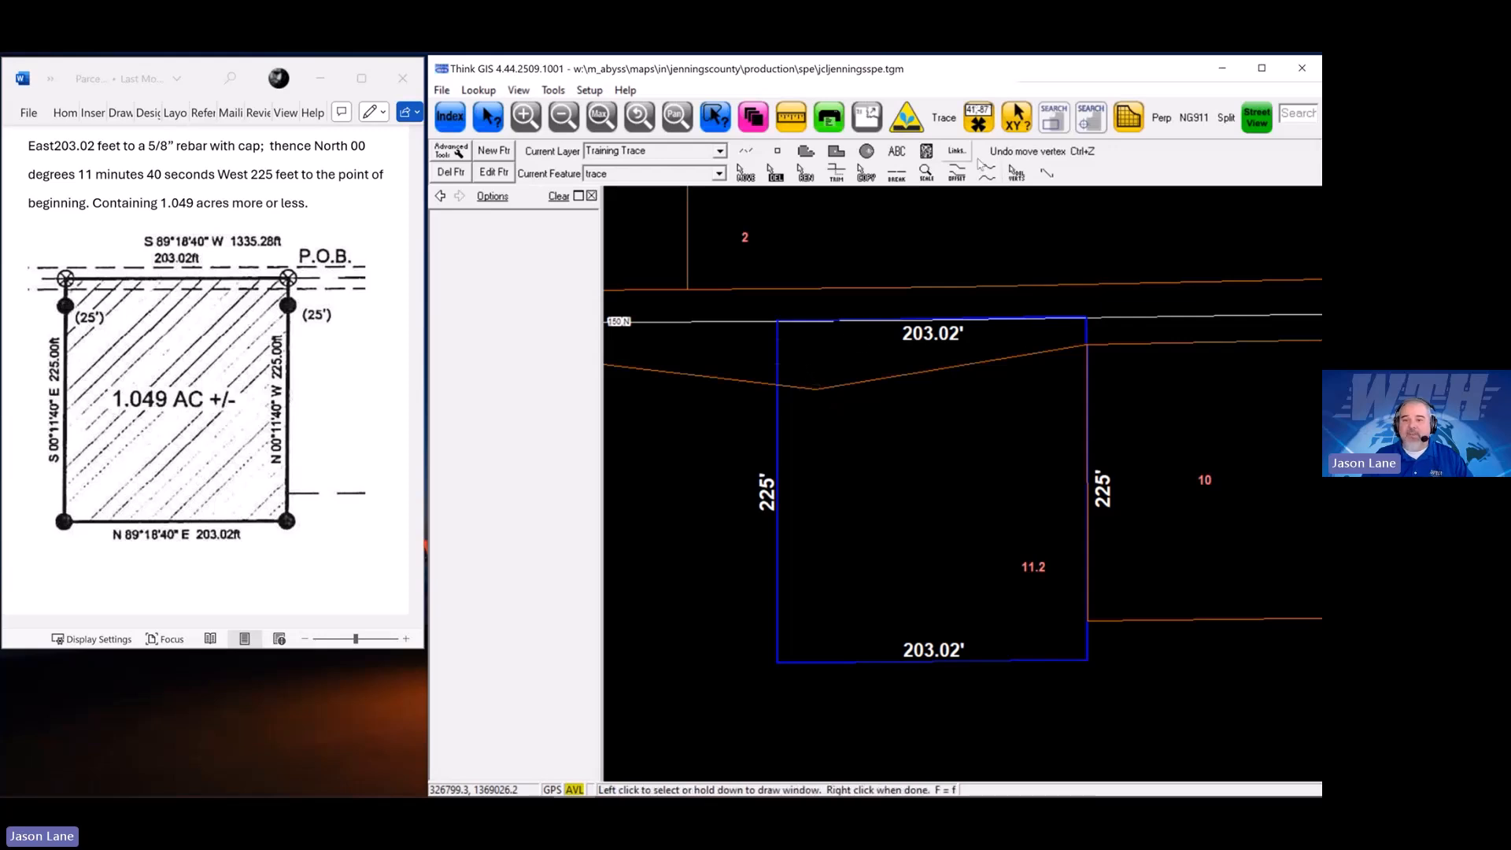
{"action": "left_click", "coordinate": [1033, 157]}
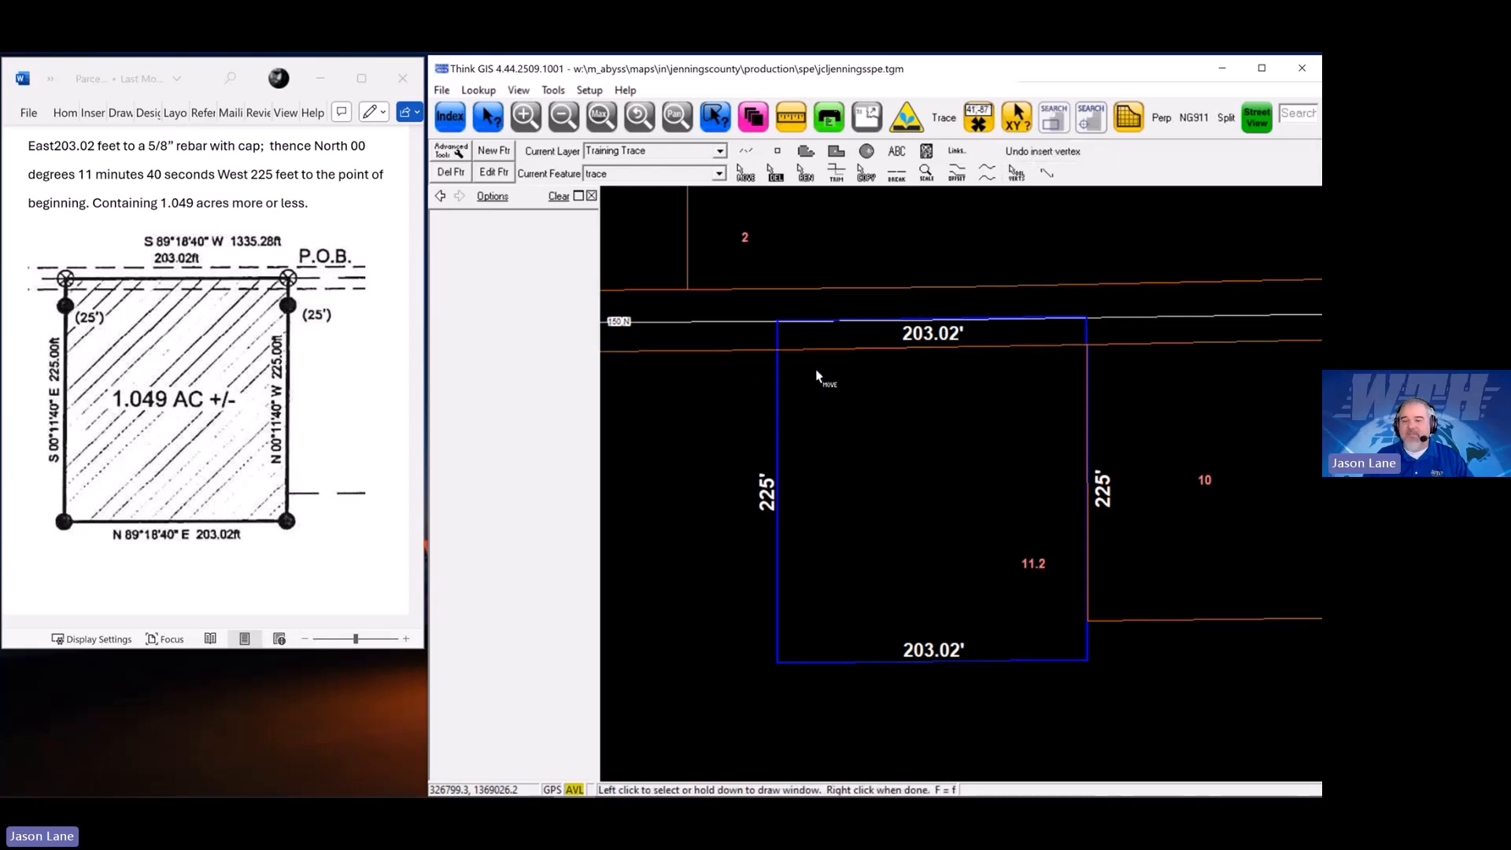
{"action": "left_click_drag", "start_coordinate": [1086, 344], "coordinate": [1079, 365]}
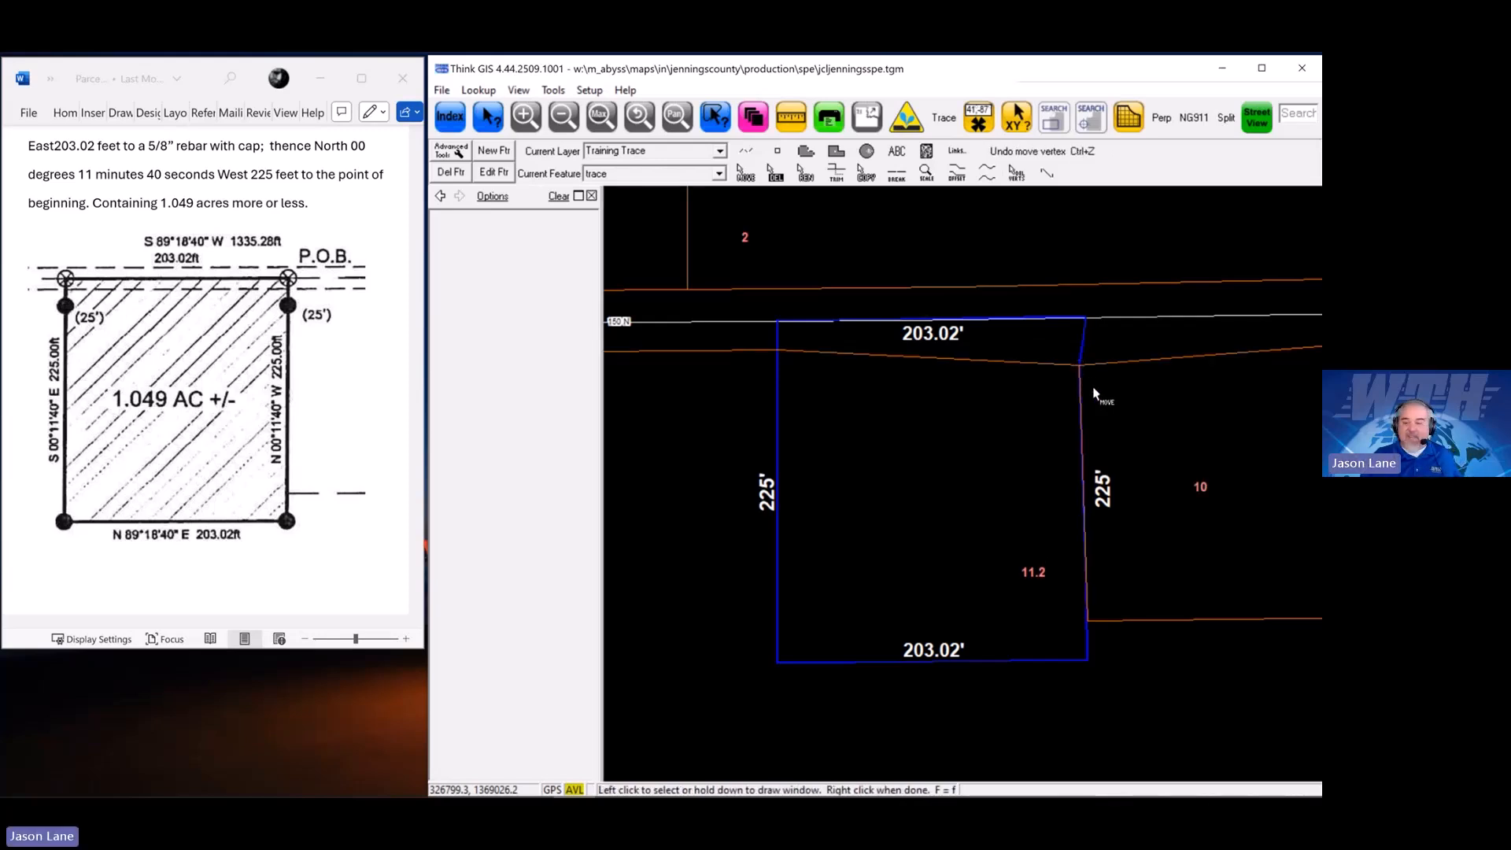
{"action": "key", "text": "ctrl+z"}
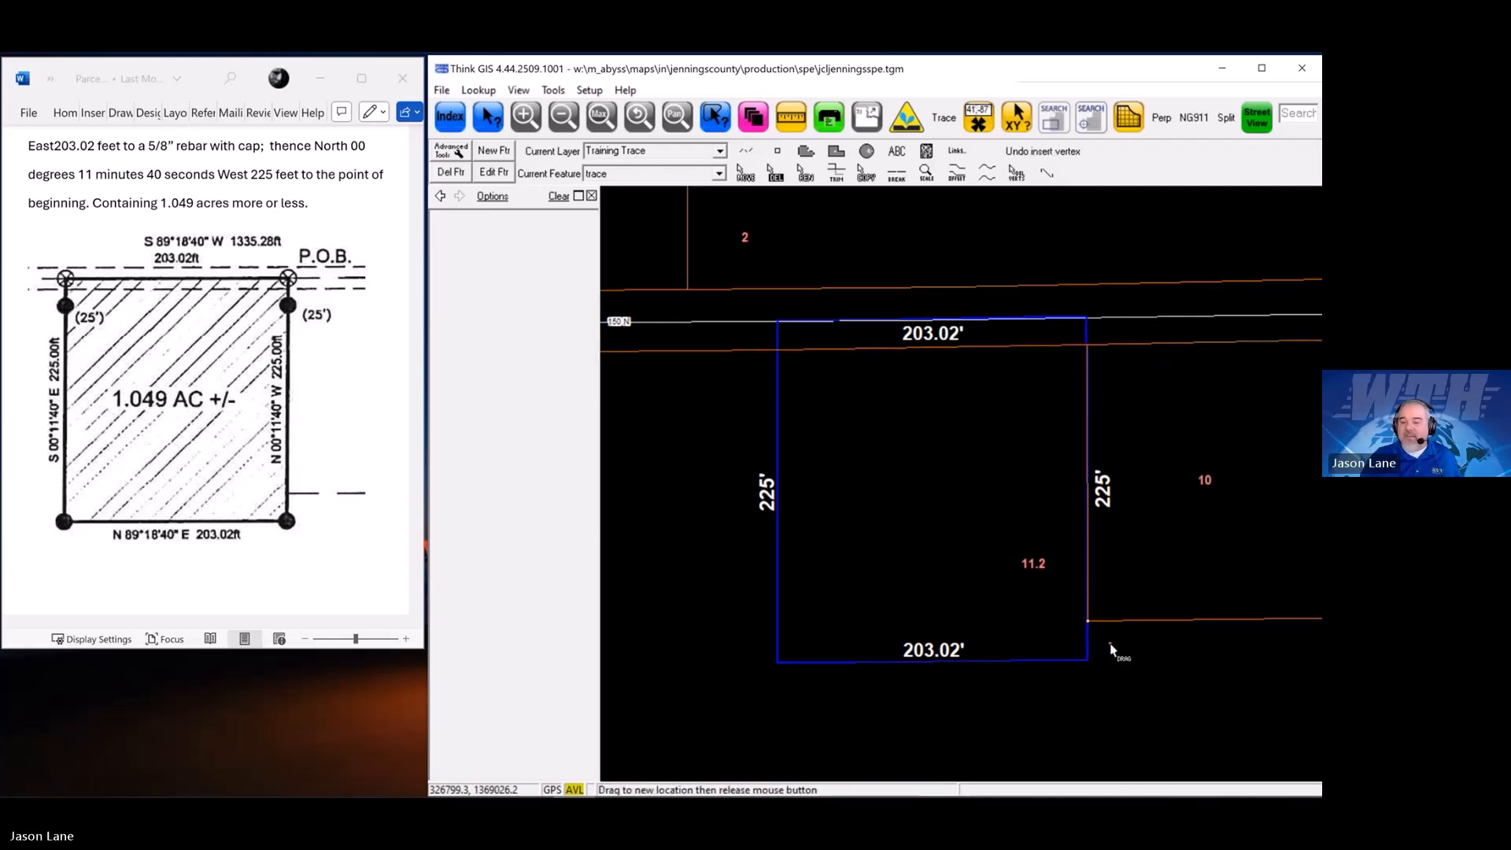
Test the vertex at parcel 10's southwest corner on the tract's east line by moving it southeast twice, undoing each move
{"action": "left_click_drag", "start_coordinate": [1110, 644], "coordinate": [1111, 643]}
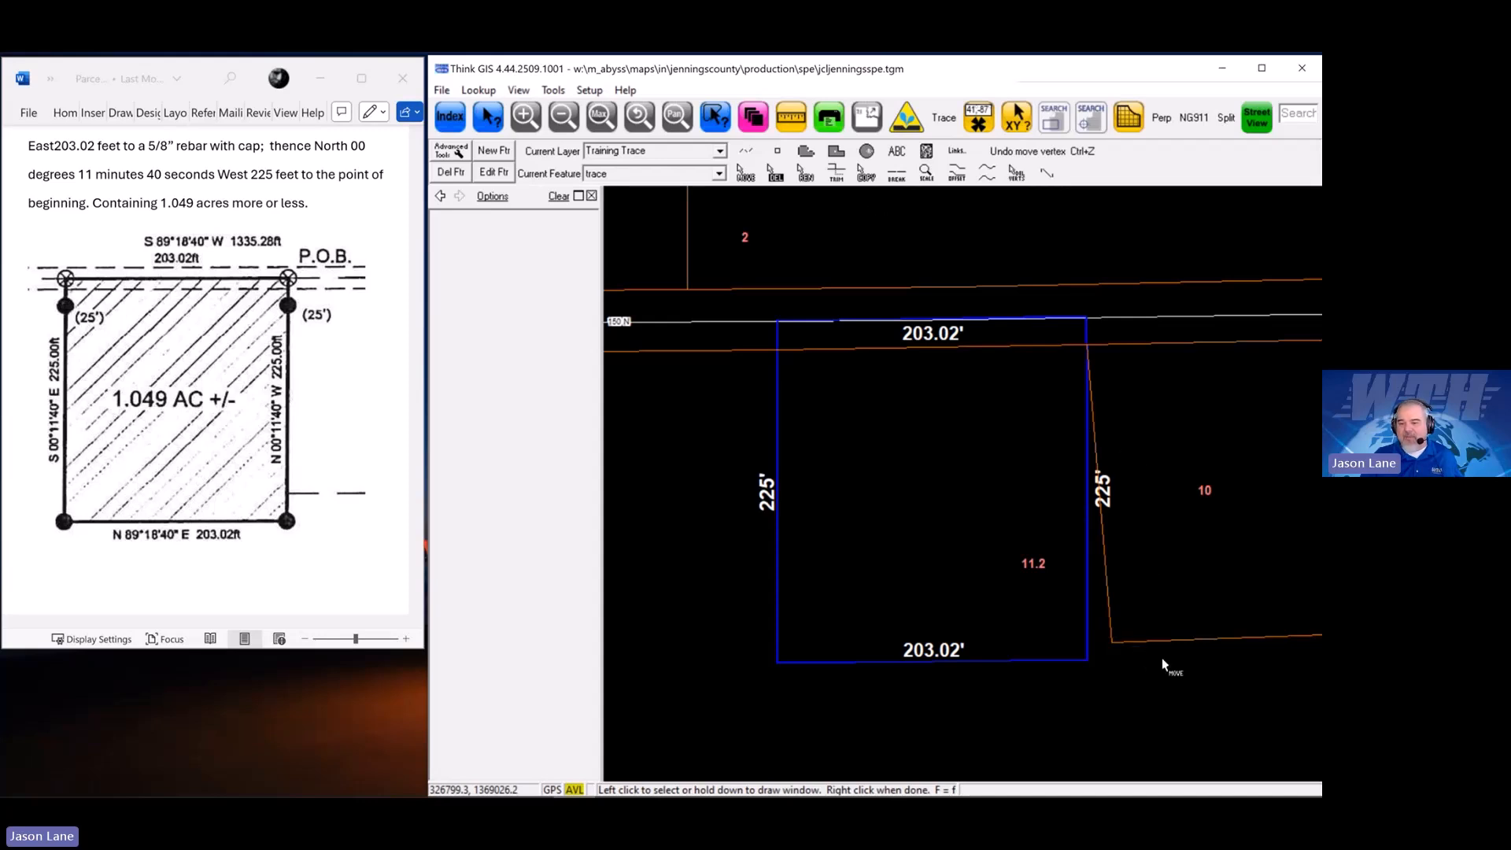
{"action": "key", "text": "ctrl+z"}
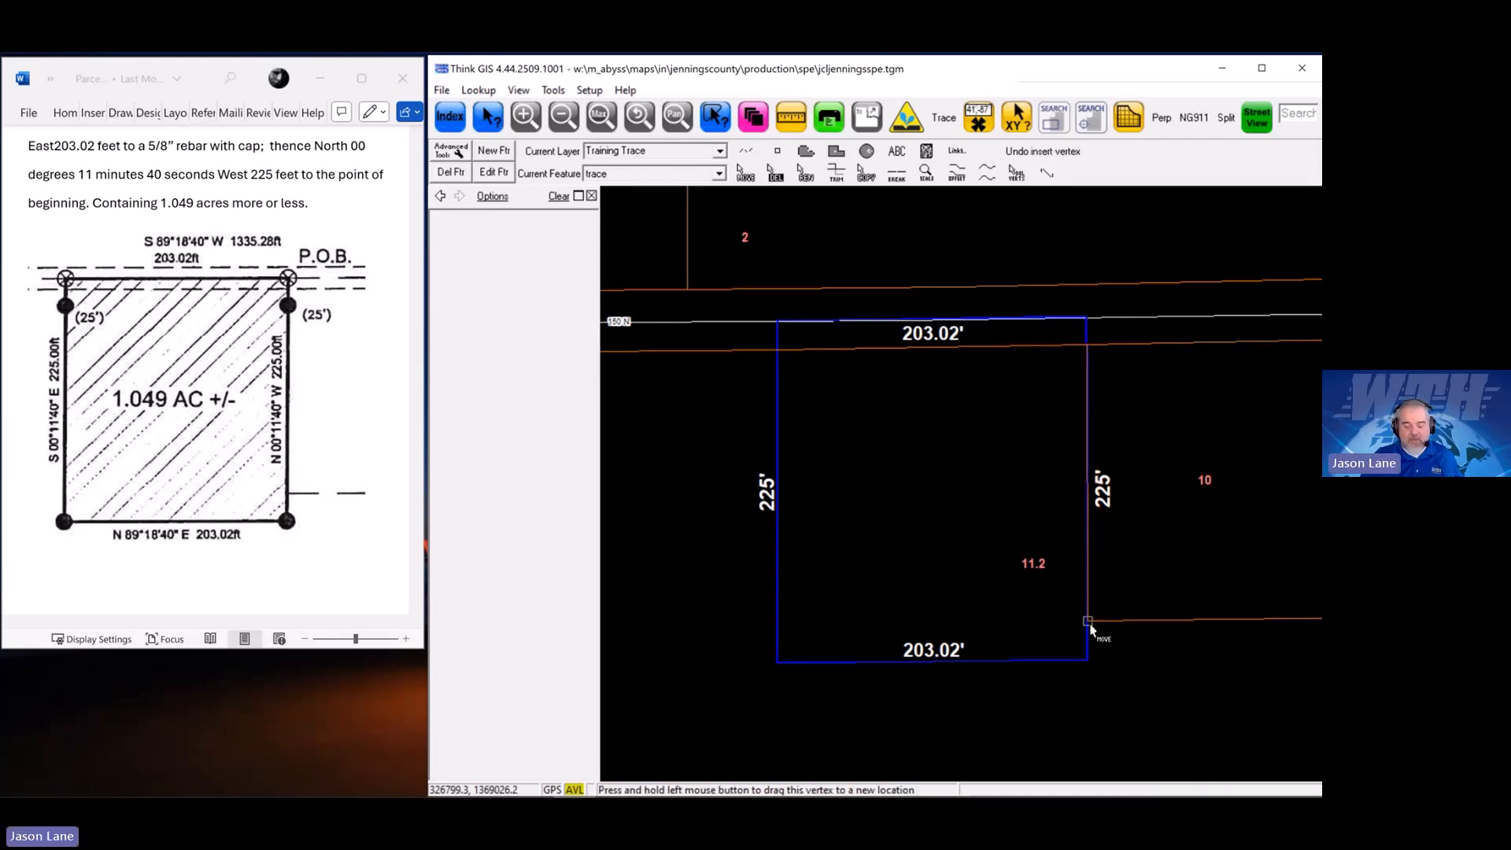
{"action": "left_click_drag", "start_coordinate": [1088, 623], "coordinate": [1099, 622]}
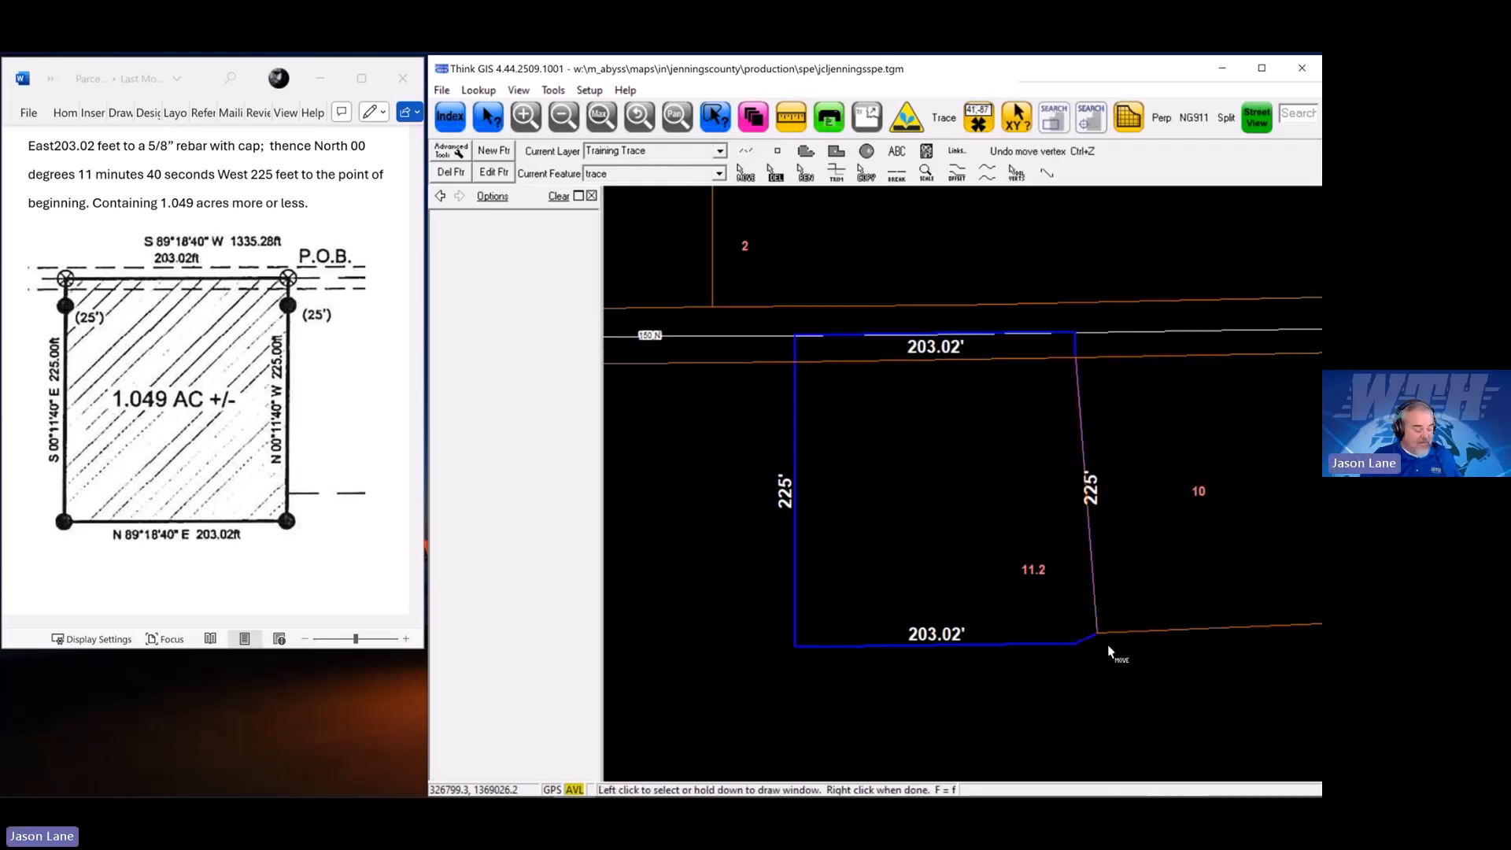
{"action": "key", "text": "ctrl+z"}
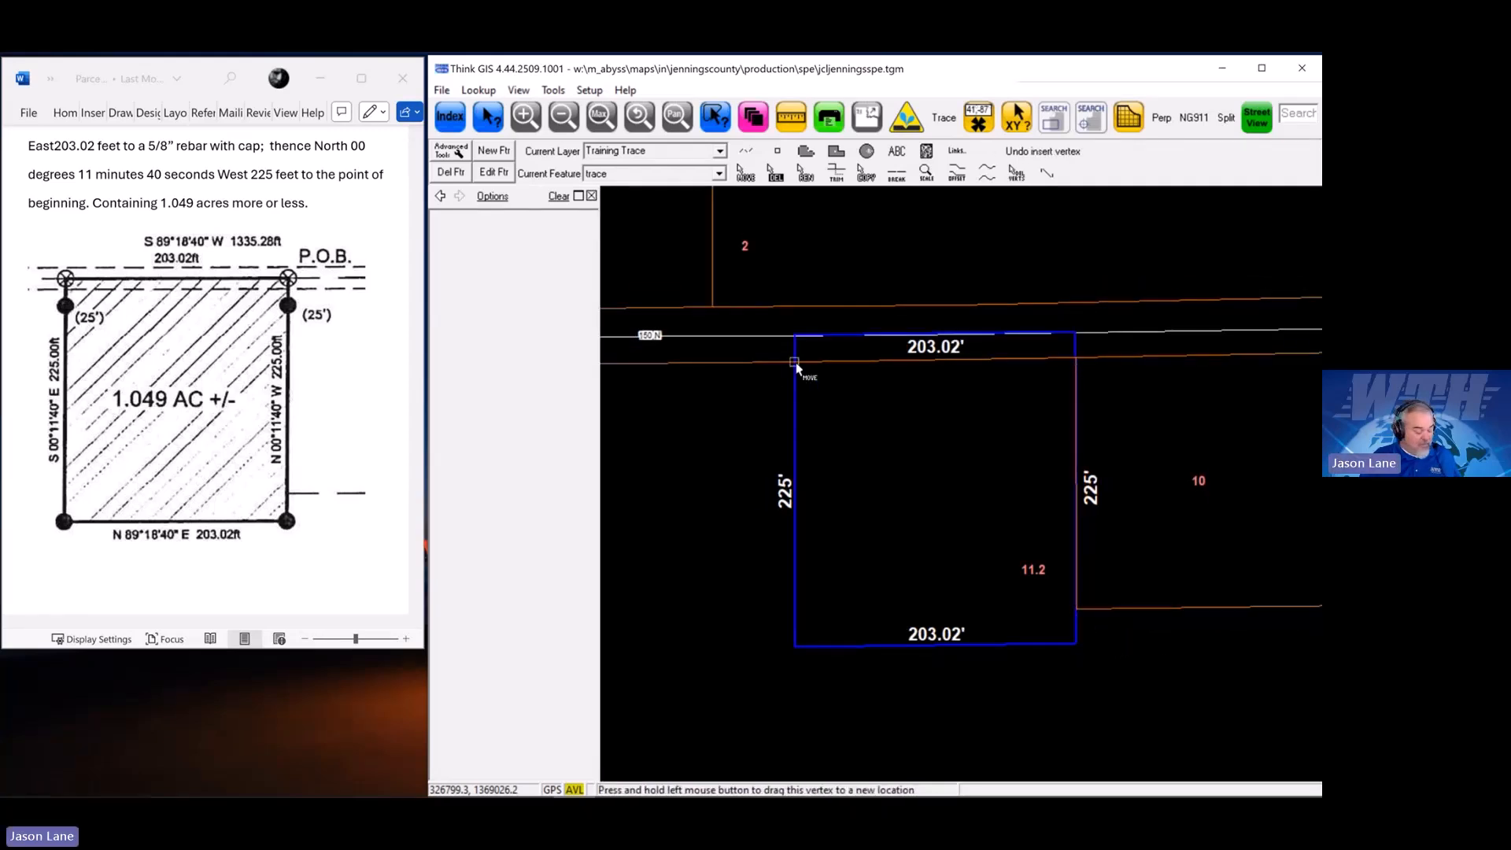
Start a Draw a New Parcel (split) operation in the Training Parcels layer without locating an existing parcel first
{"action": "scroll", "coordinate": [909, 432], "scroll_direction": "down", "scroll_amount": 1}
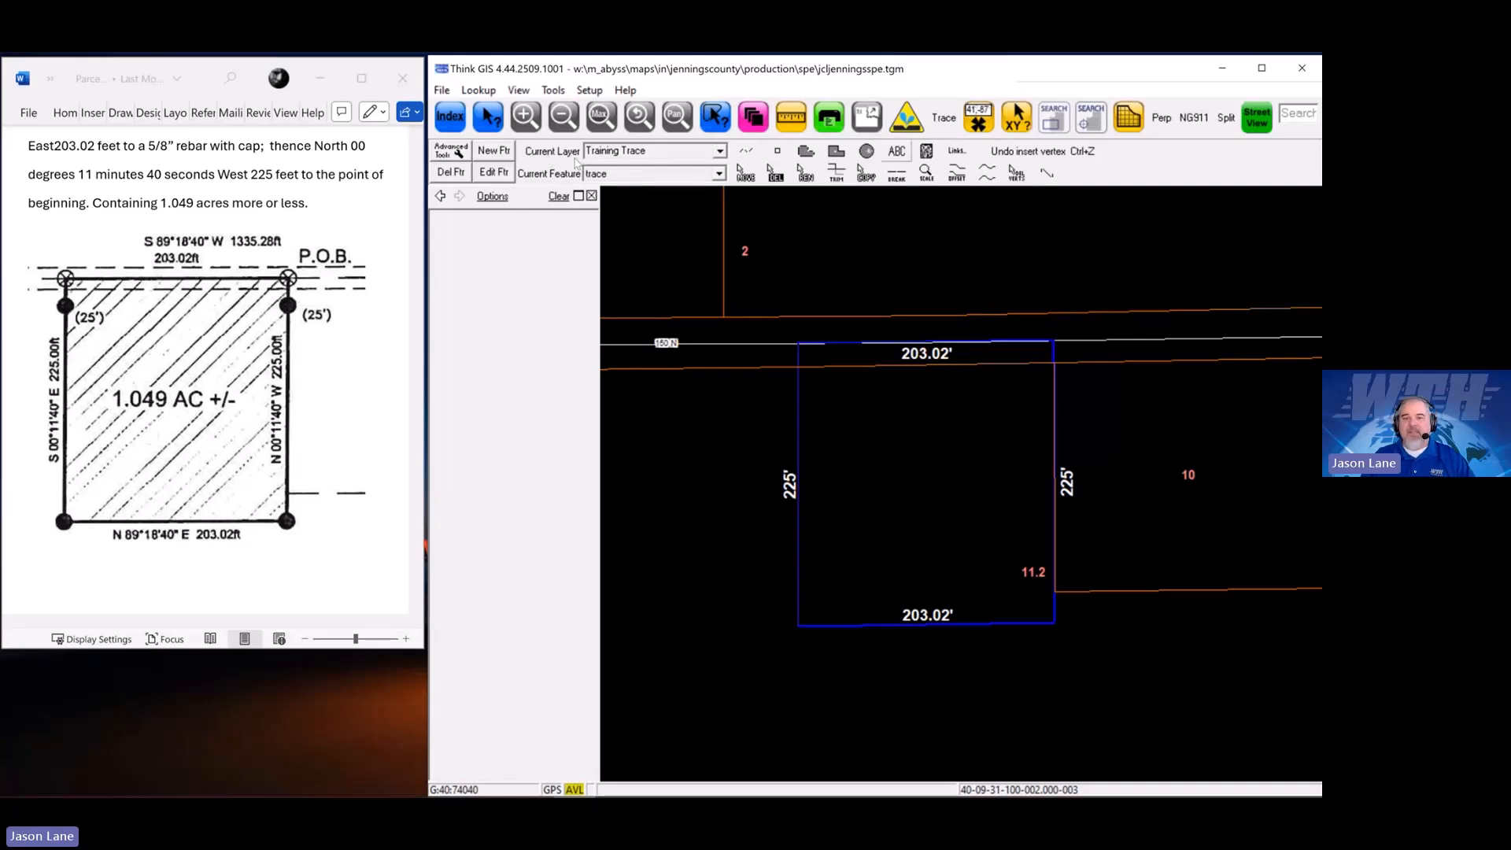
{"action": "left_click", "coordinate": [720, 151]}
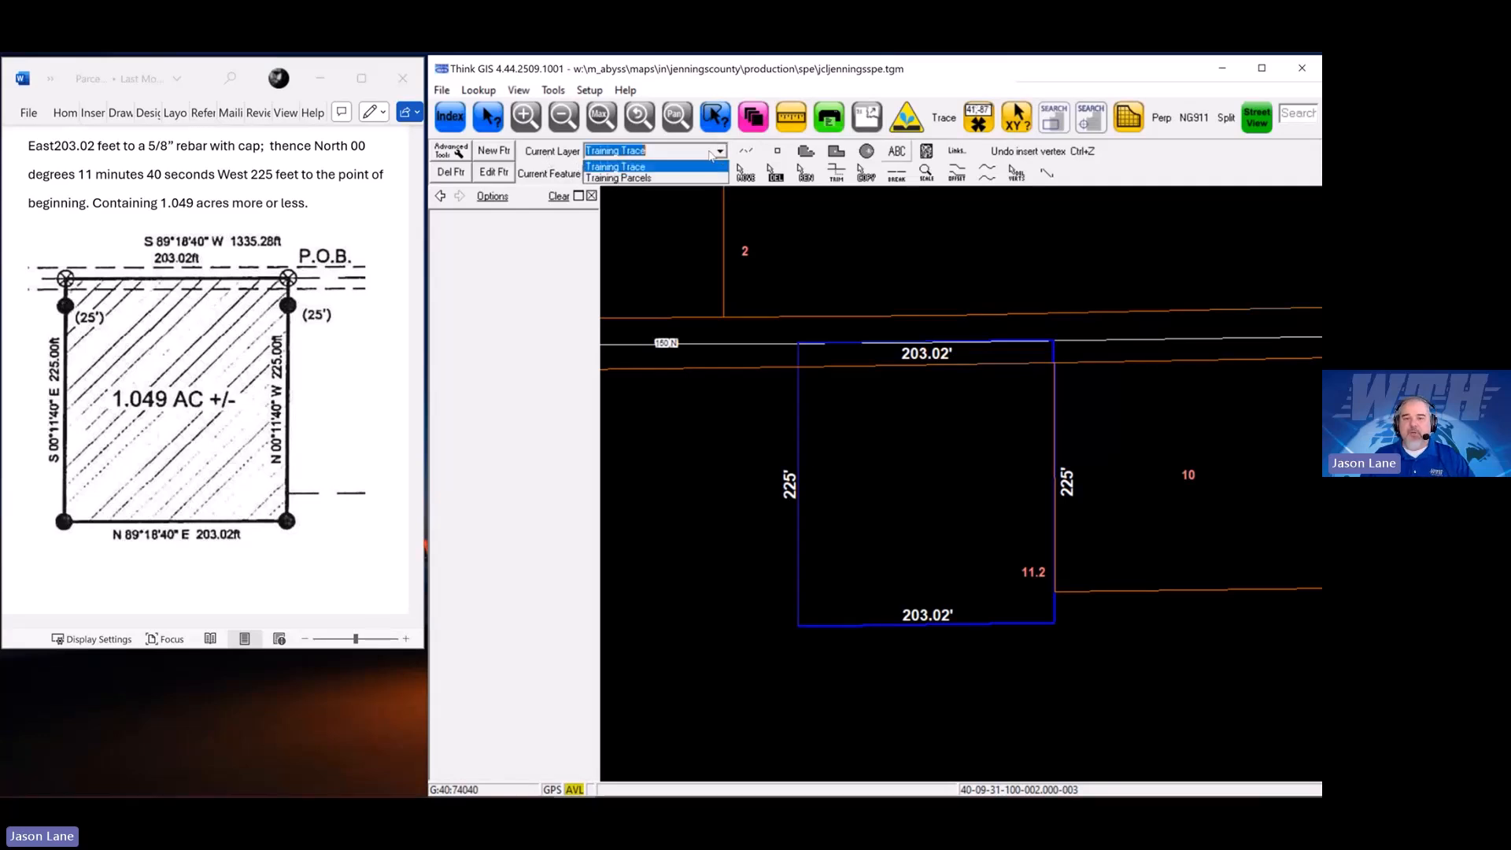
{"action": "left_click", "coordinate": [653, 176]}
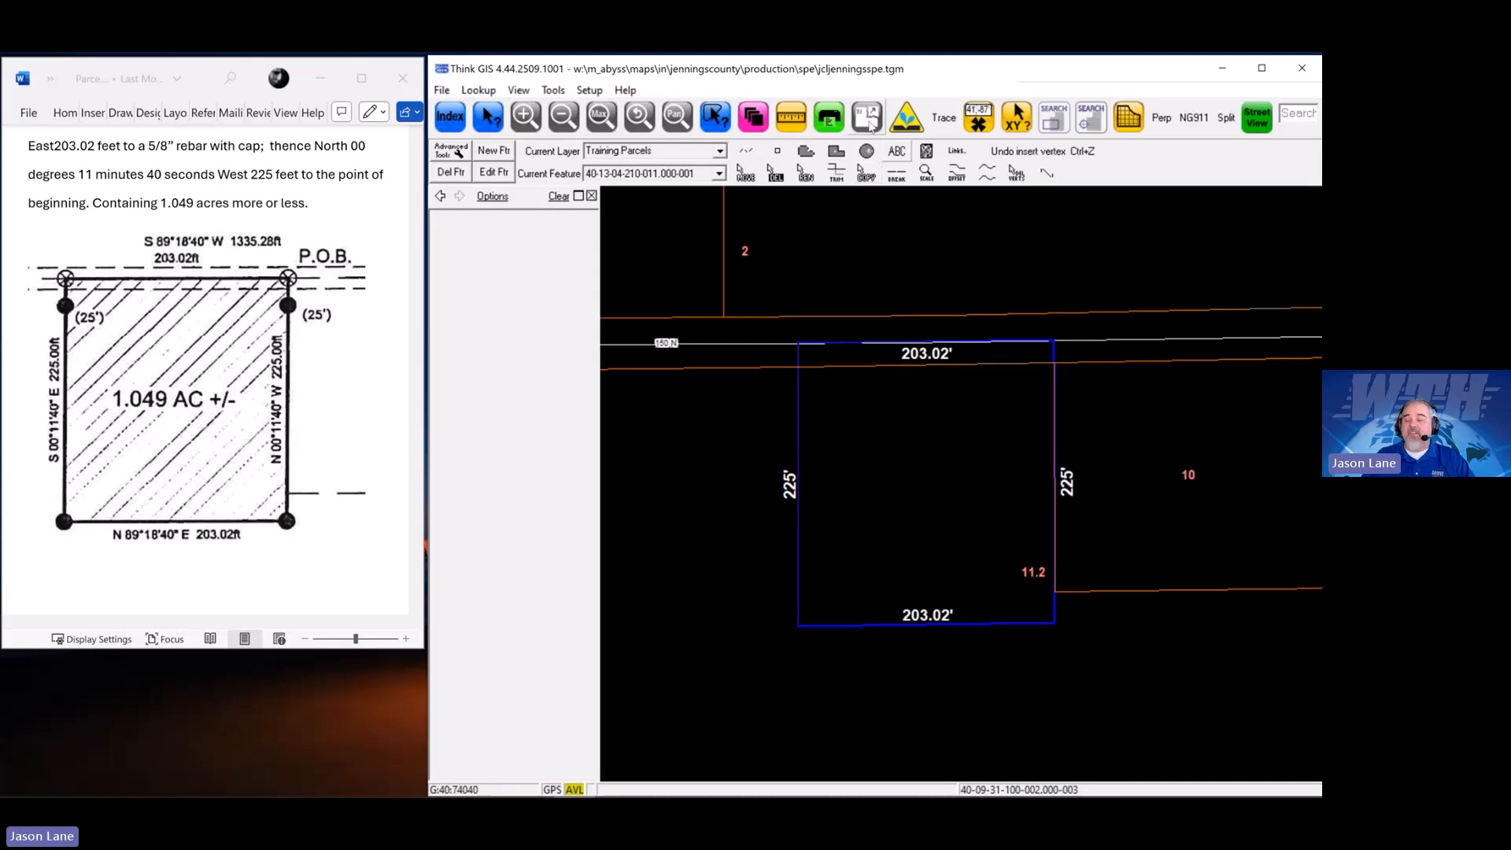
{"action": "left_click", "coordinate": [868, 118]}
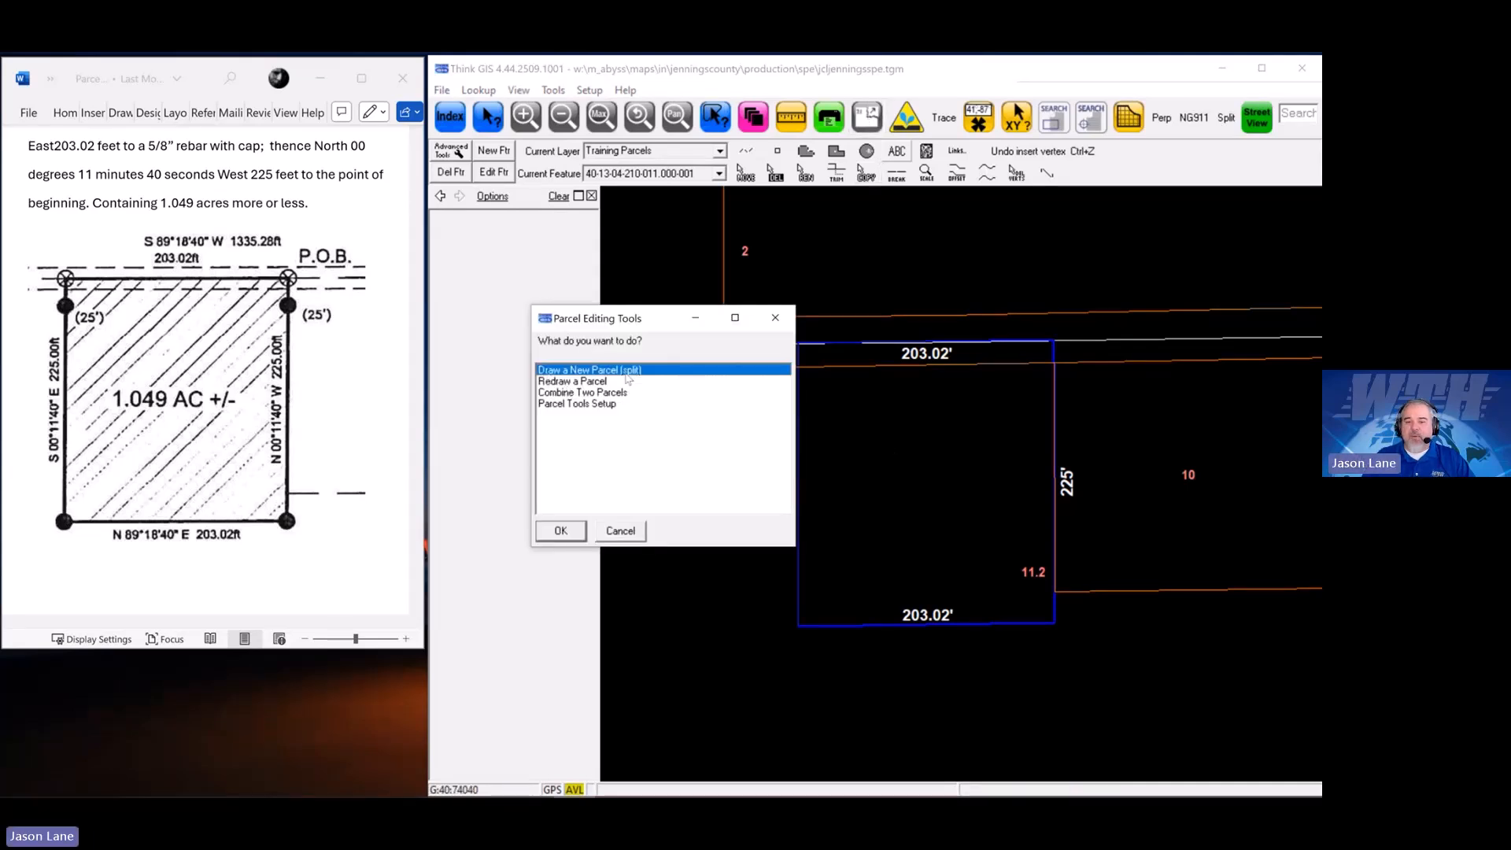
{"action": "left_click", "coordinate": [561, 532]}
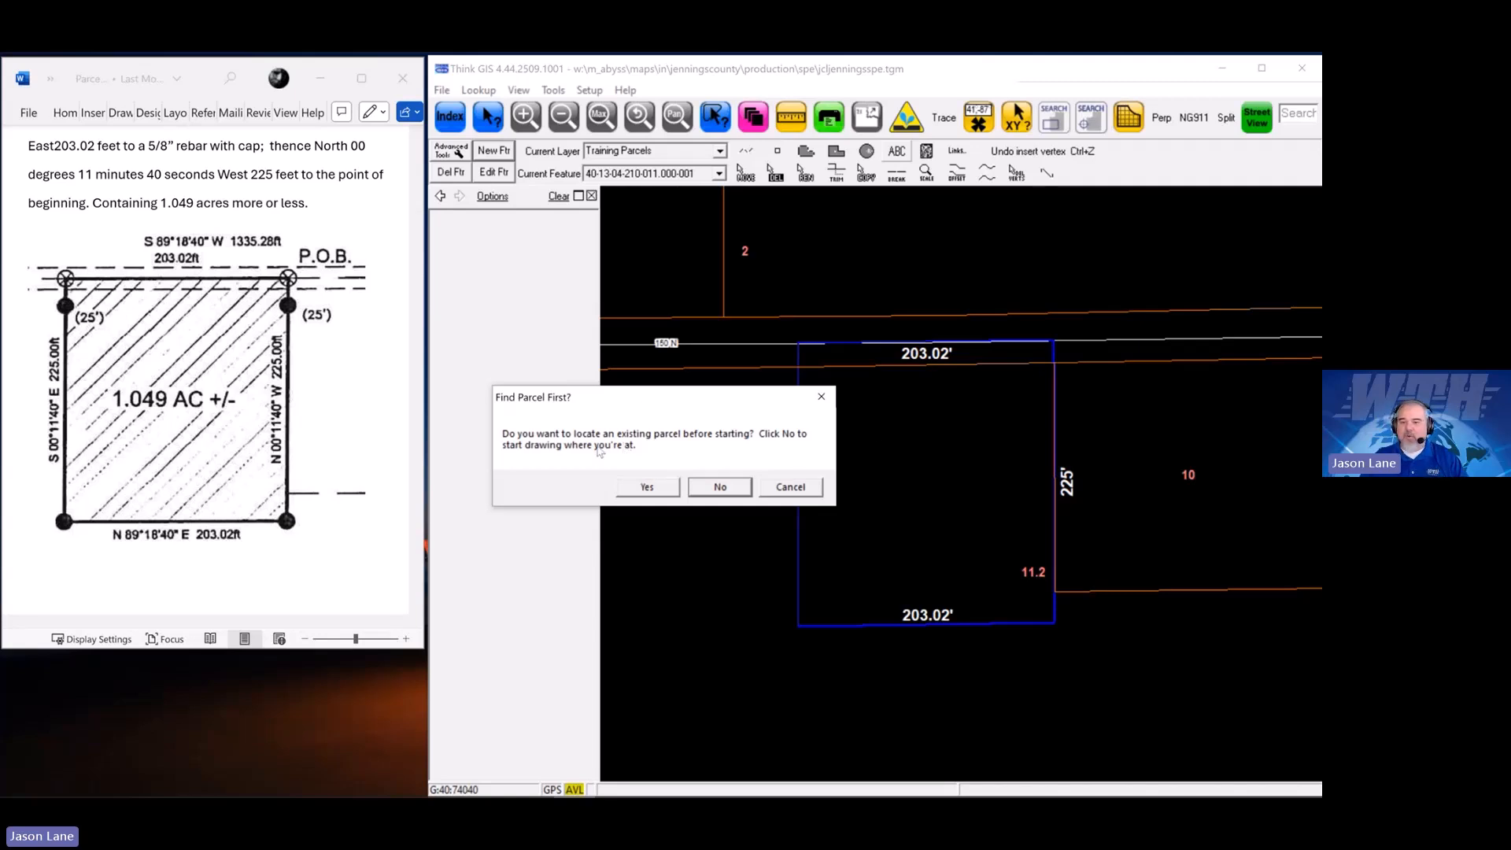
{"action": "left_click", "coordinate": [720, 488]}
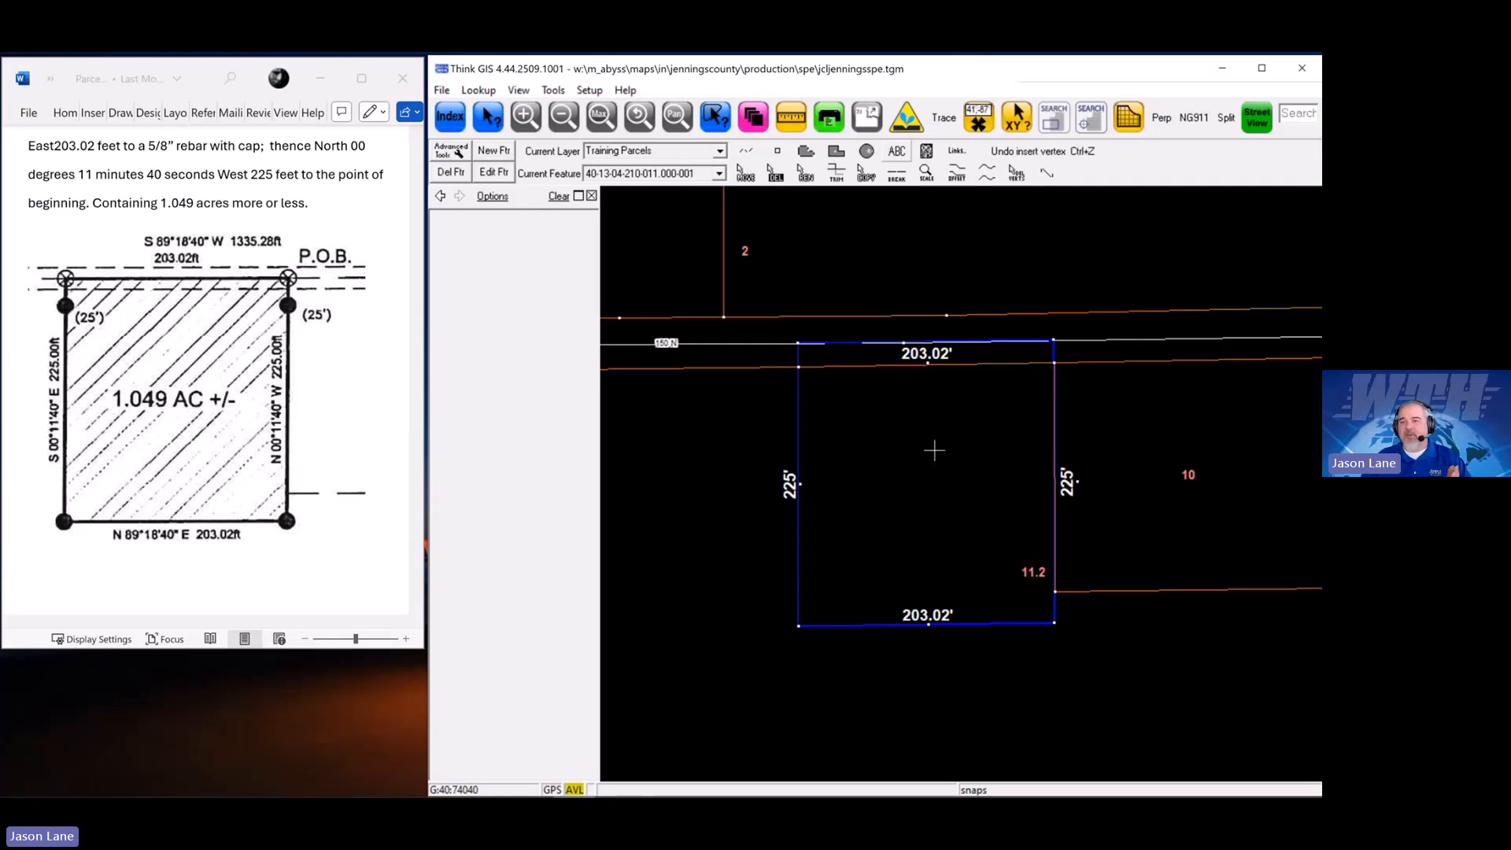
Outline the new parcel from the tract's west right-of-way vertex through parcel 10's northwest and southwest corners and the tract's two south corners
{"action": "left_click", "coordinate": [799, 366]}
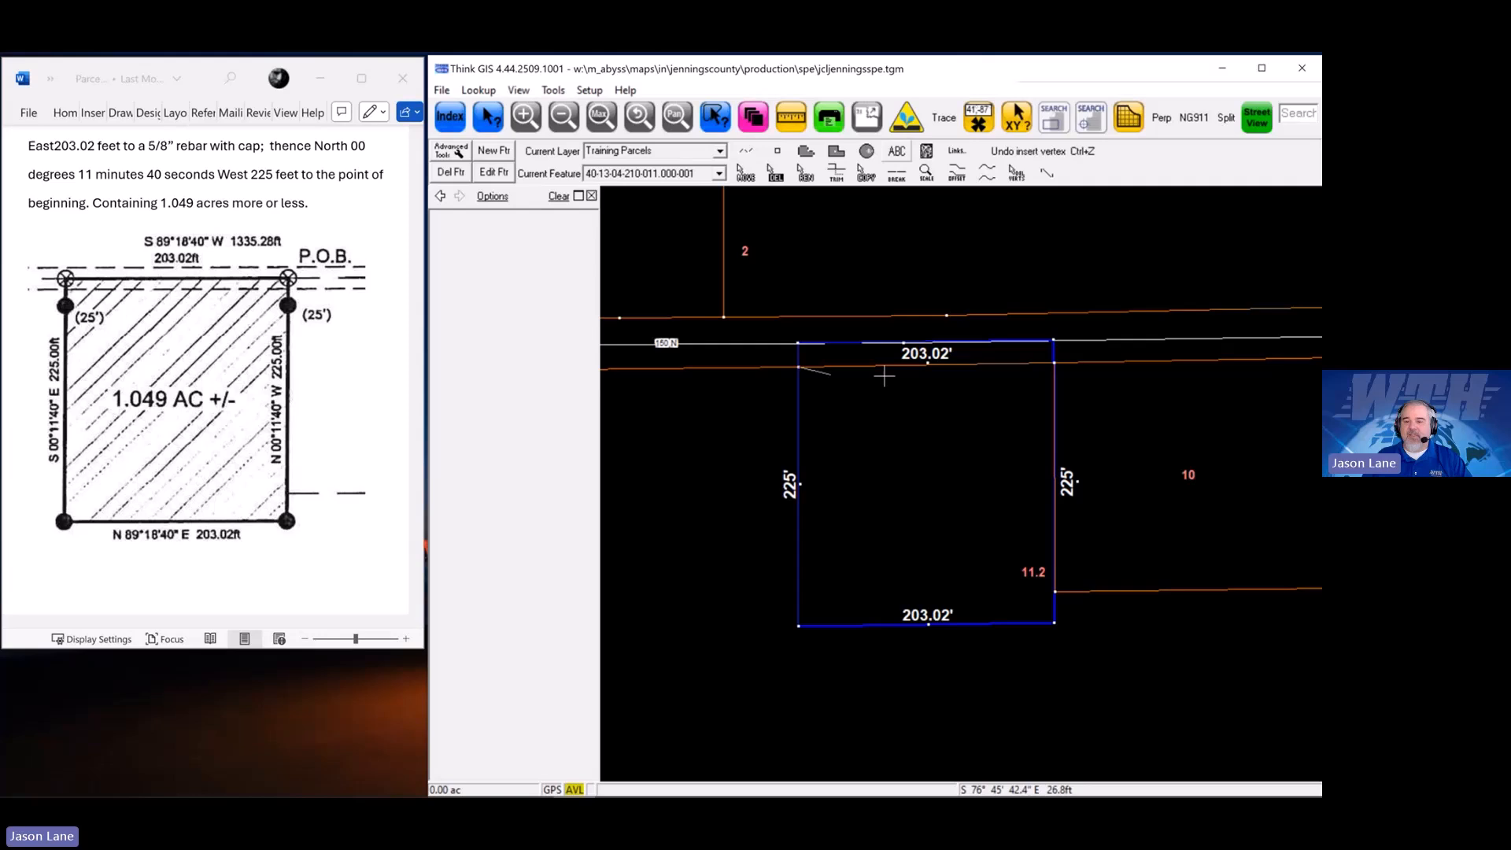
{"action": "left_click", "coordinate": [1054, 363]}
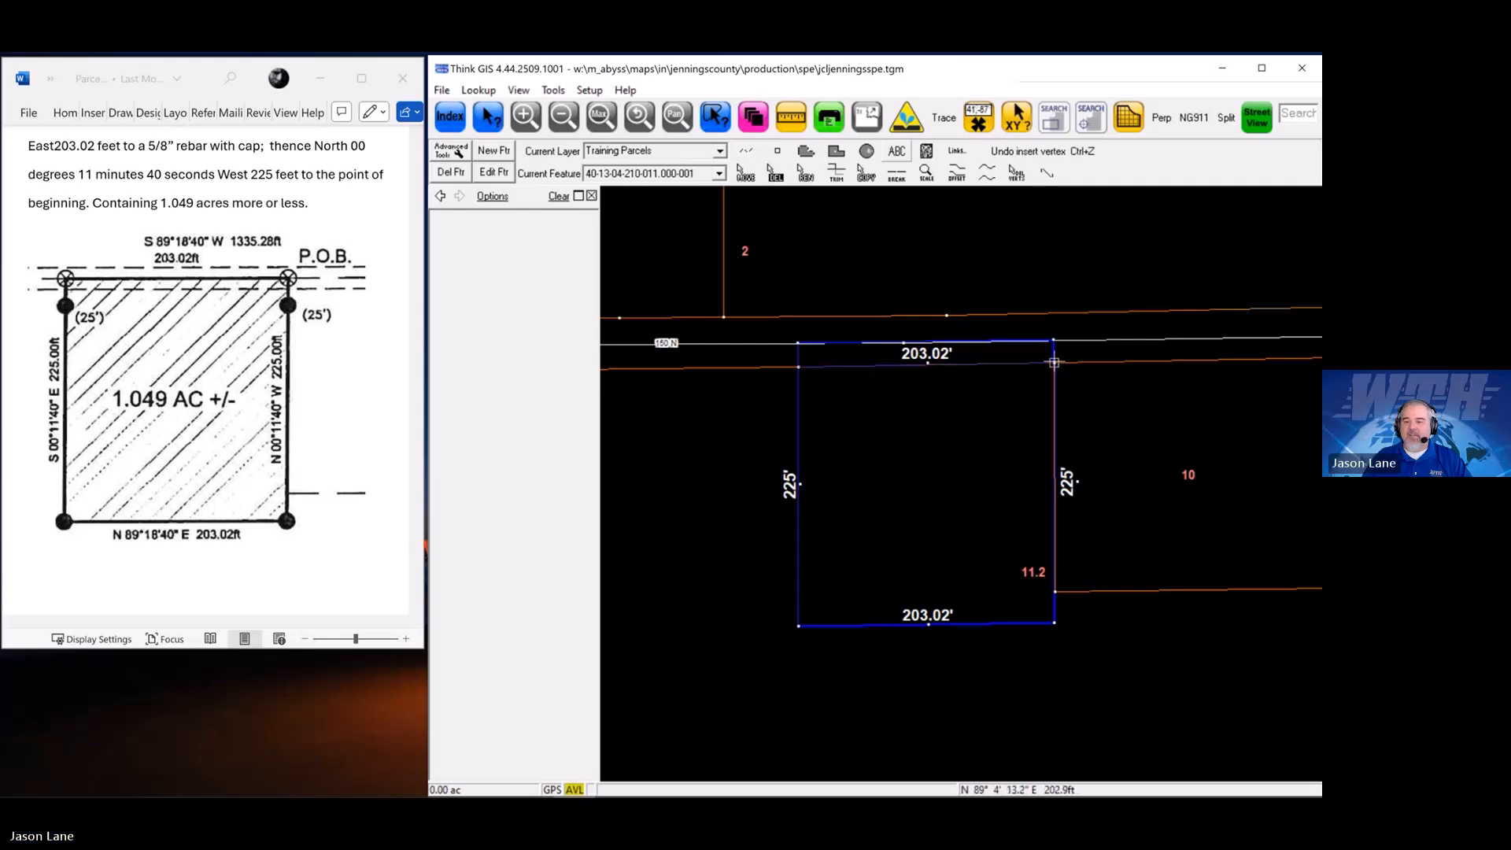
{"action": "left_click", "coordinate": [1055, 623]}
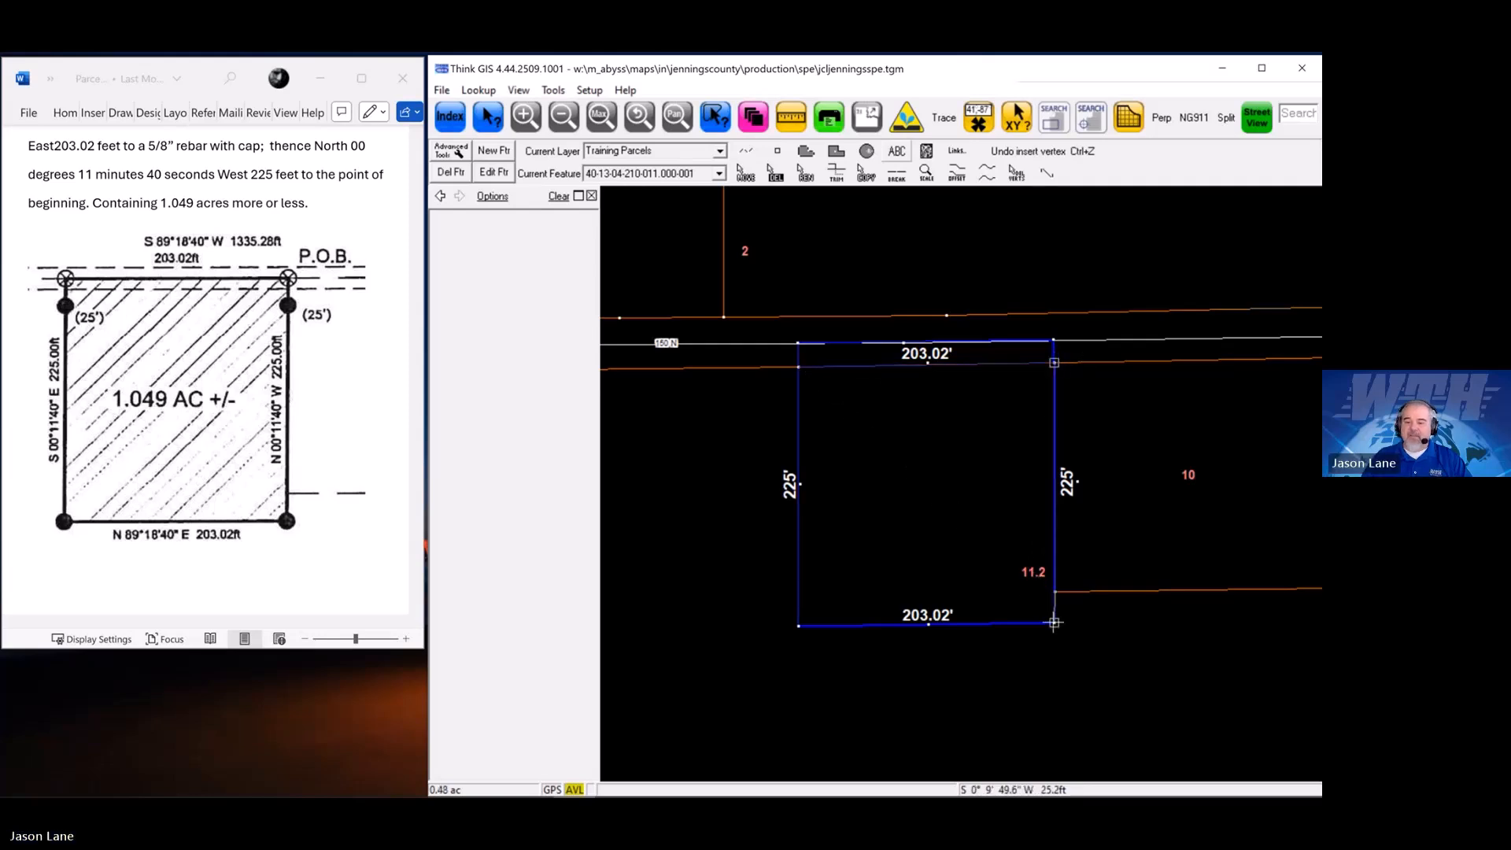
{"action": "left_click", "coordinate": [799, 627]}
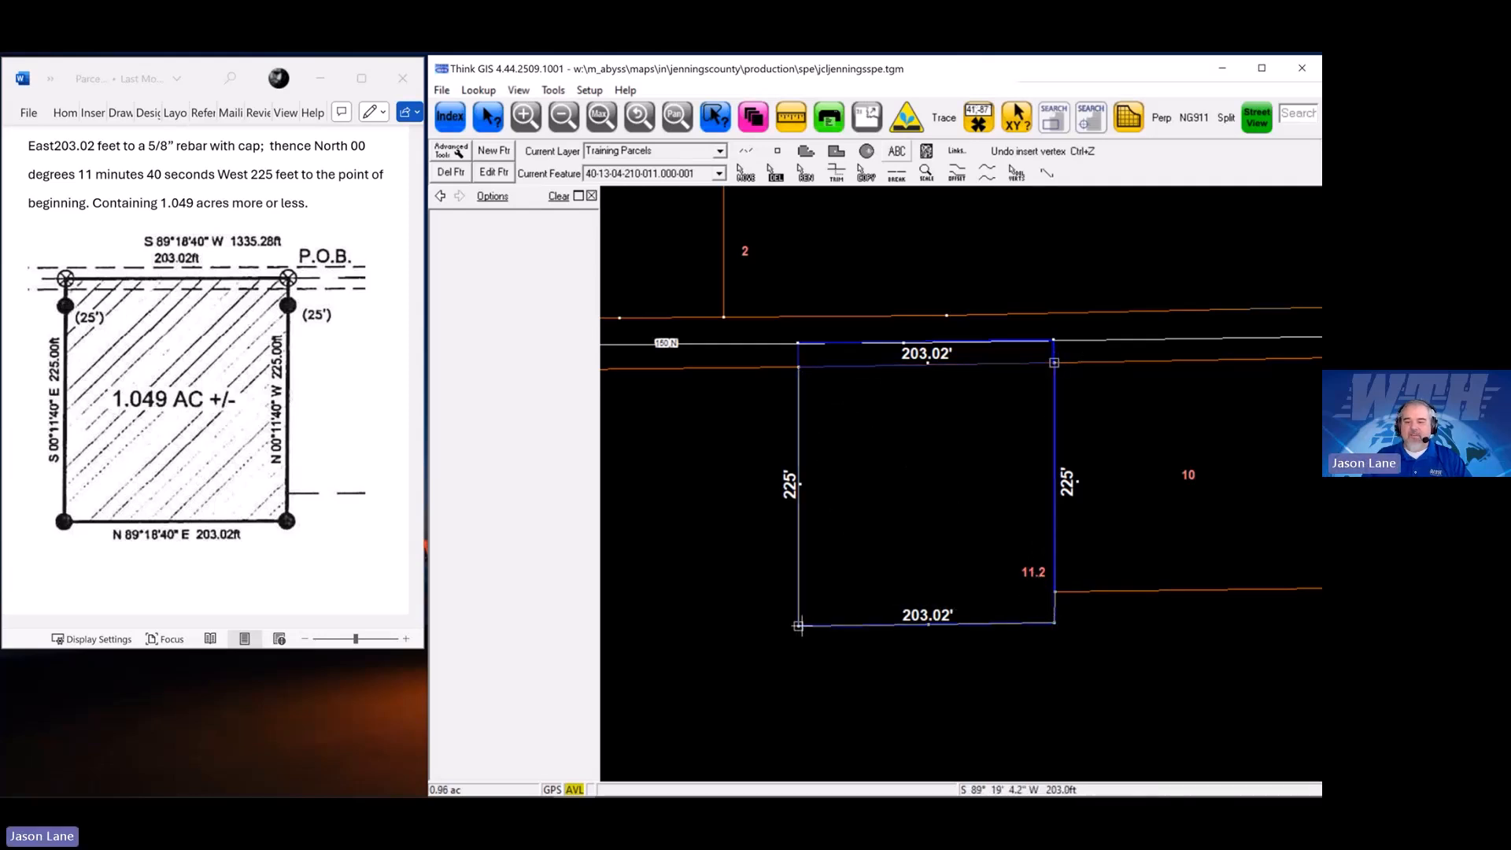
{"action": "right_click", "coordinate": [976, 454]}
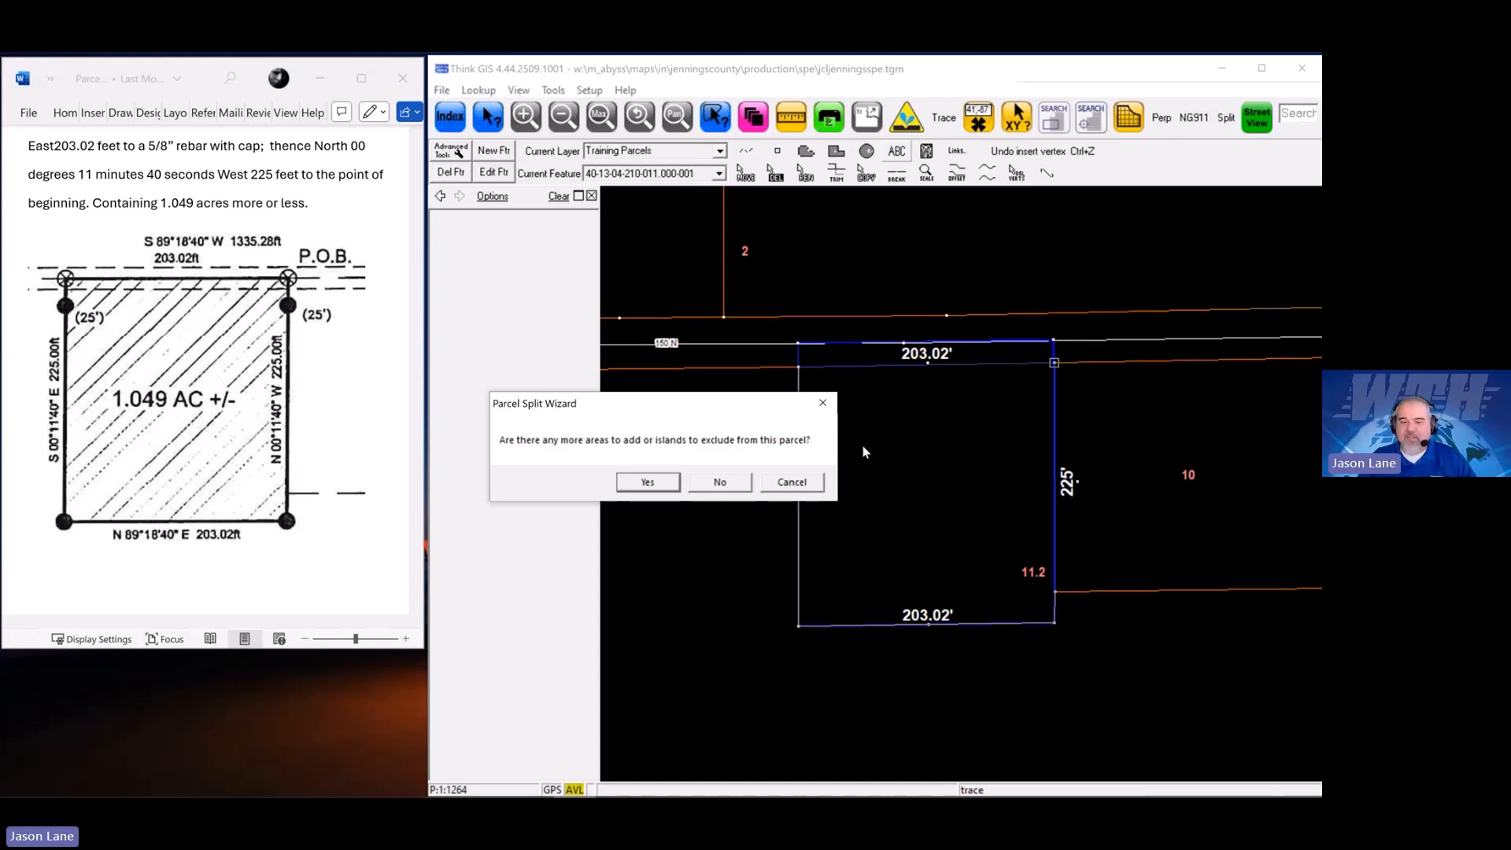
Decline further areas or islands for the new parcel and accept its feature record with the prefilled parcel number, split 003
{"action": "left_click", "coordinate": [720, 483]}
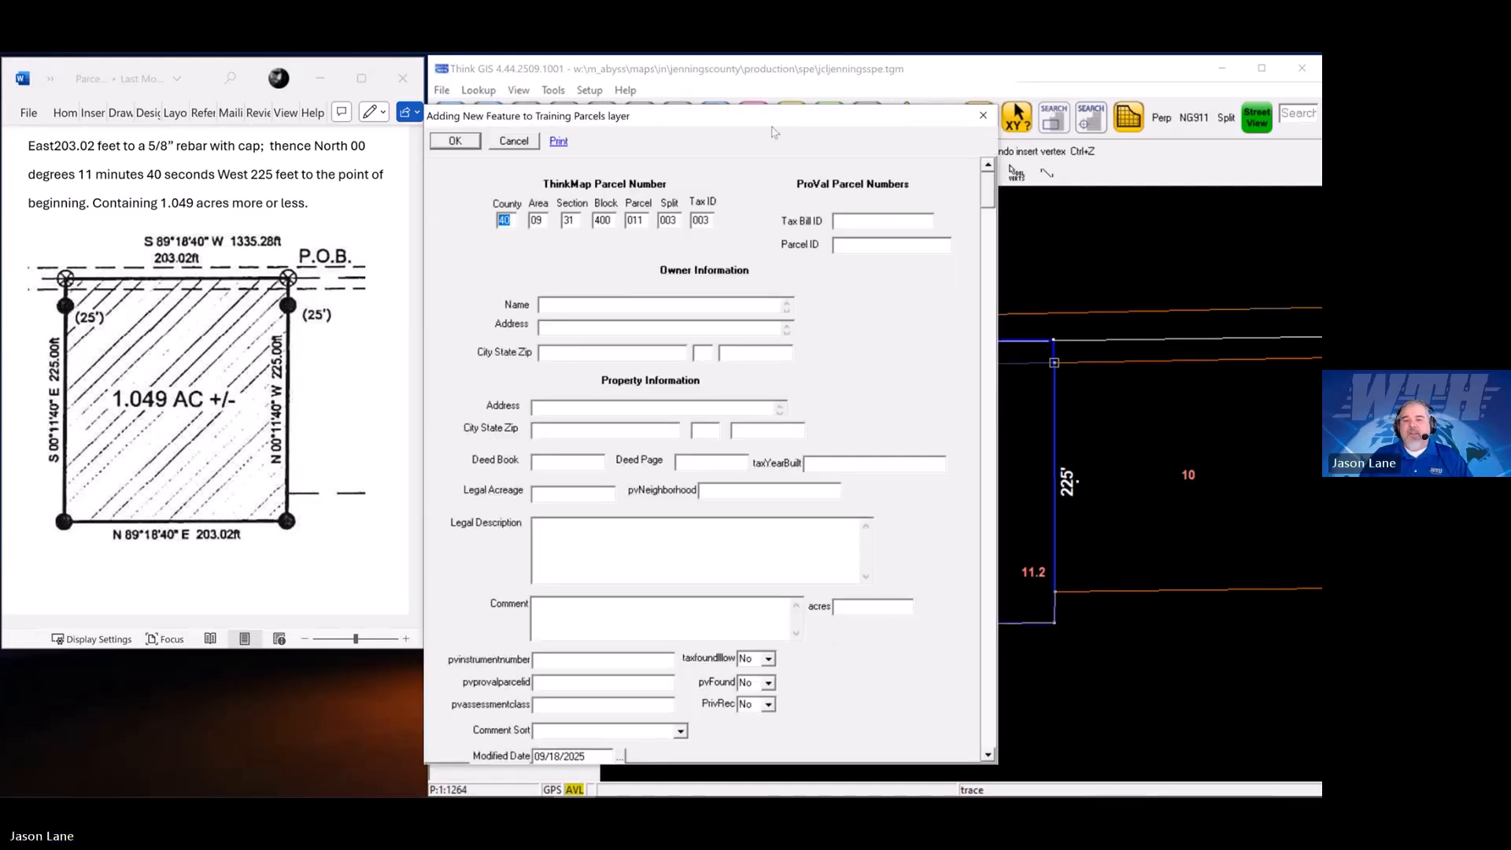
{"action": "left_click_drag", "start_coordinate": [780, 124], "coordinate": [456, 123]}
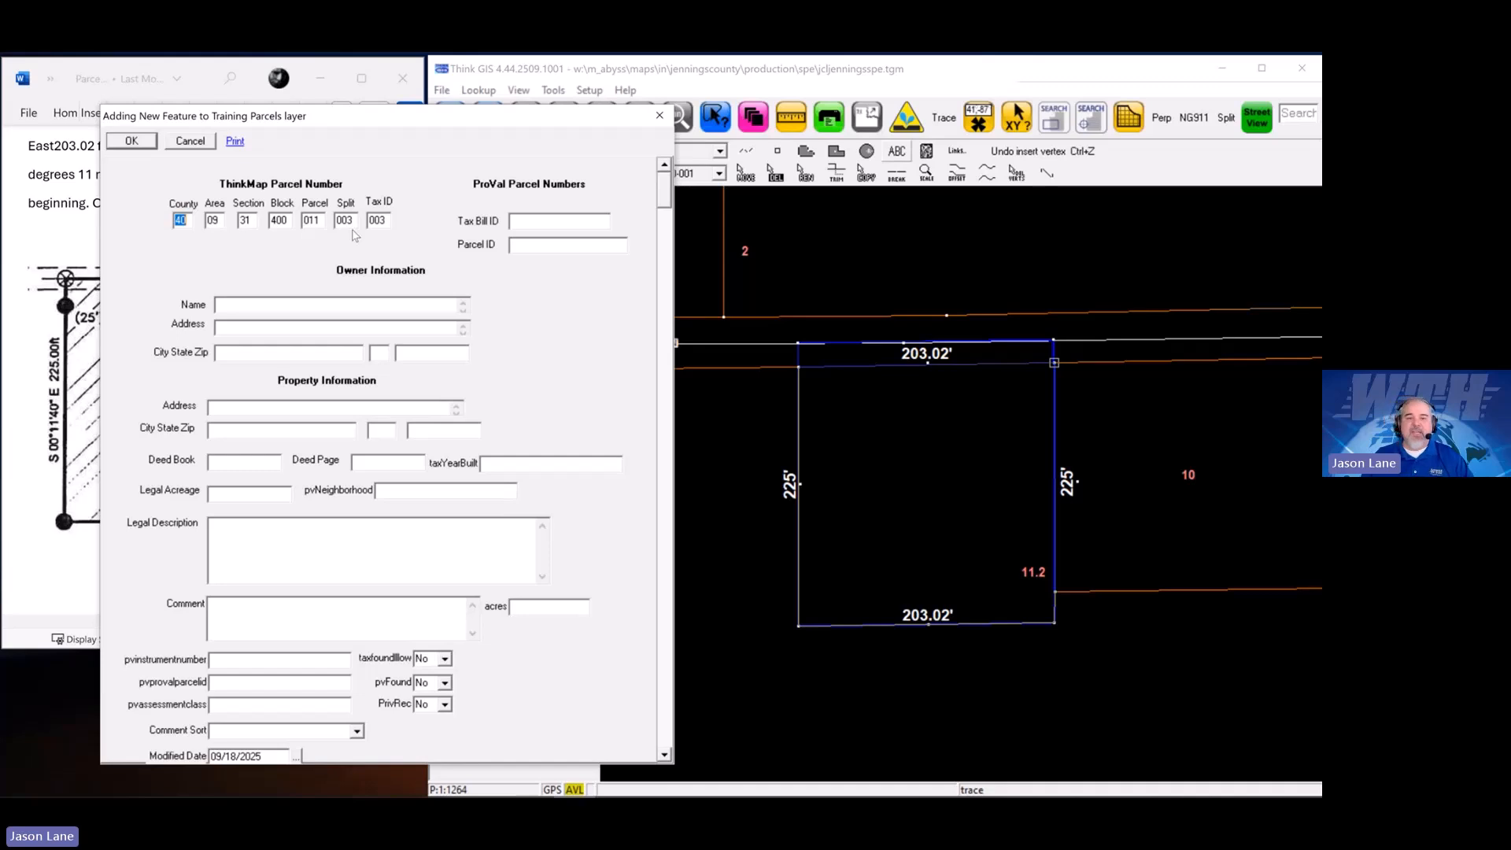
{"action": "left_click", "coordinate": [132, 142]}
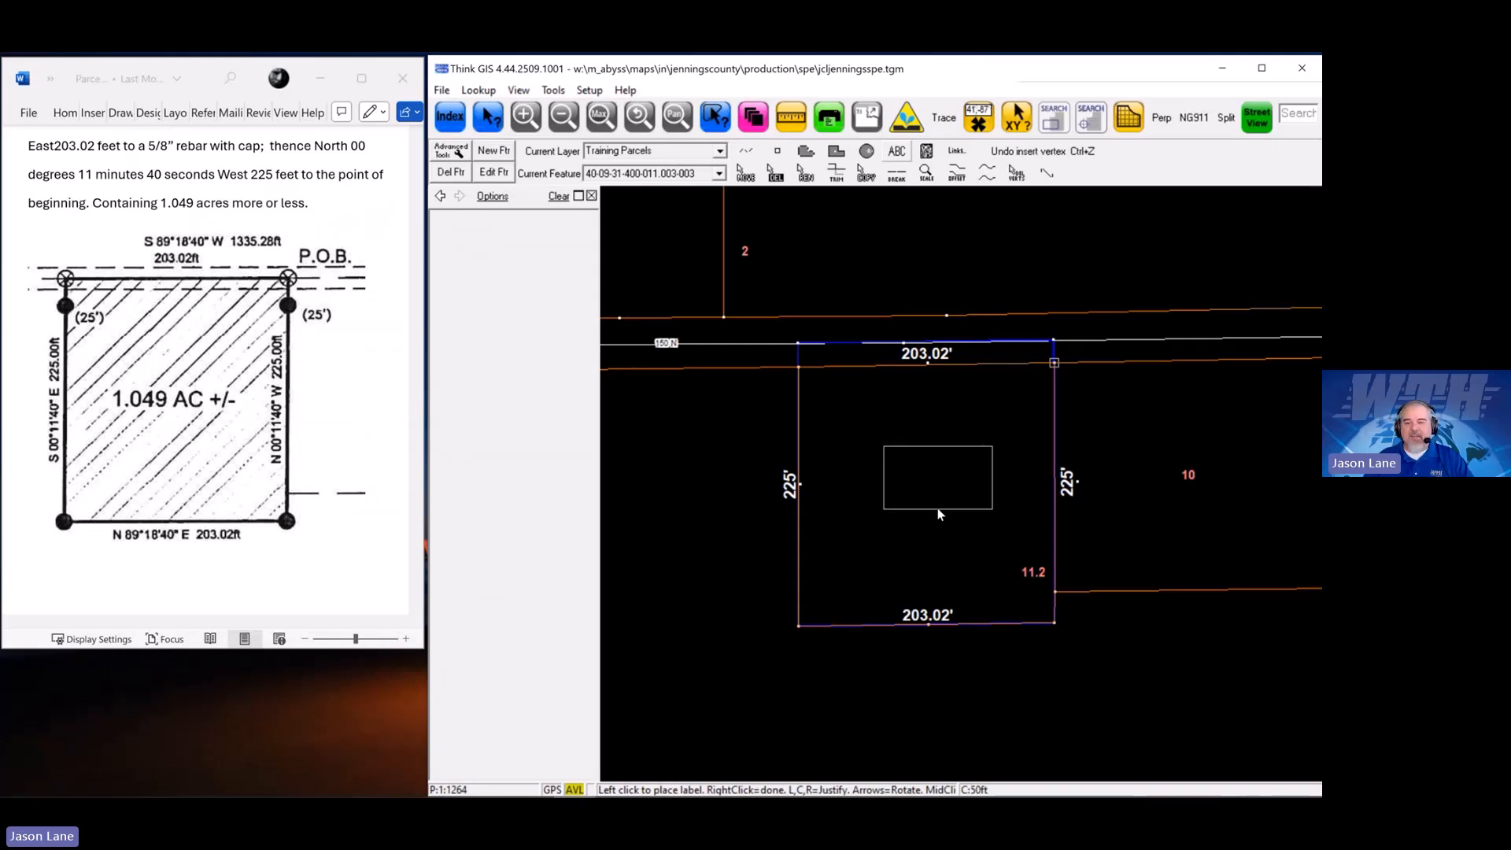
Size the new parcel's label to 20 ft, finish its placement, and complete the split without manual property line adjustments
{"action": "scroll", "coordinate": [937, 509], "scroll_direction": "down", "scroll_amount": 3}
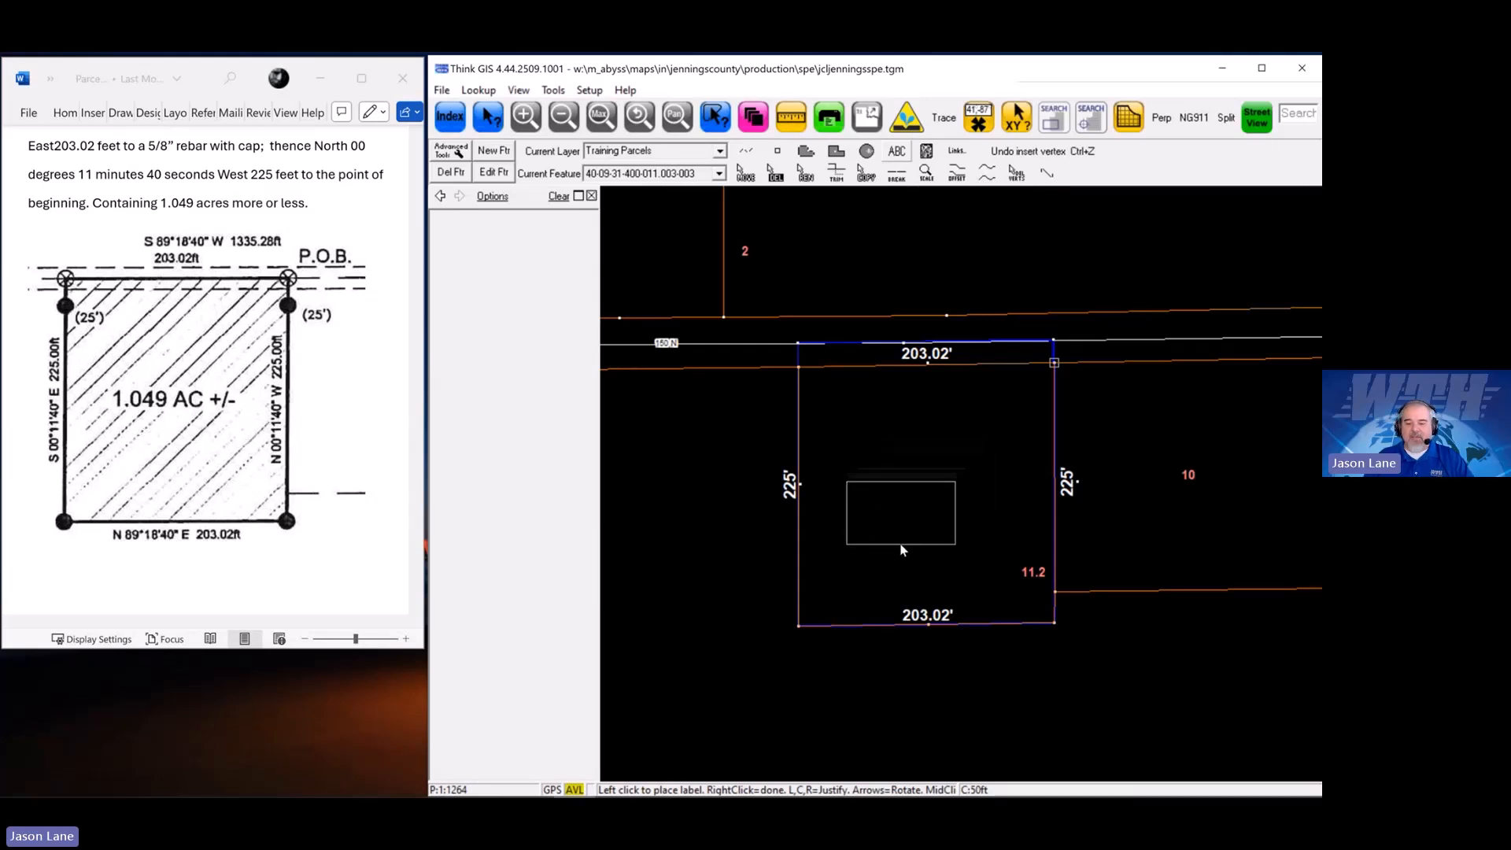
{"action": "scroll", "coordinate": [901, 550], "scroll_direction": "up", "scroll_amount": 1}
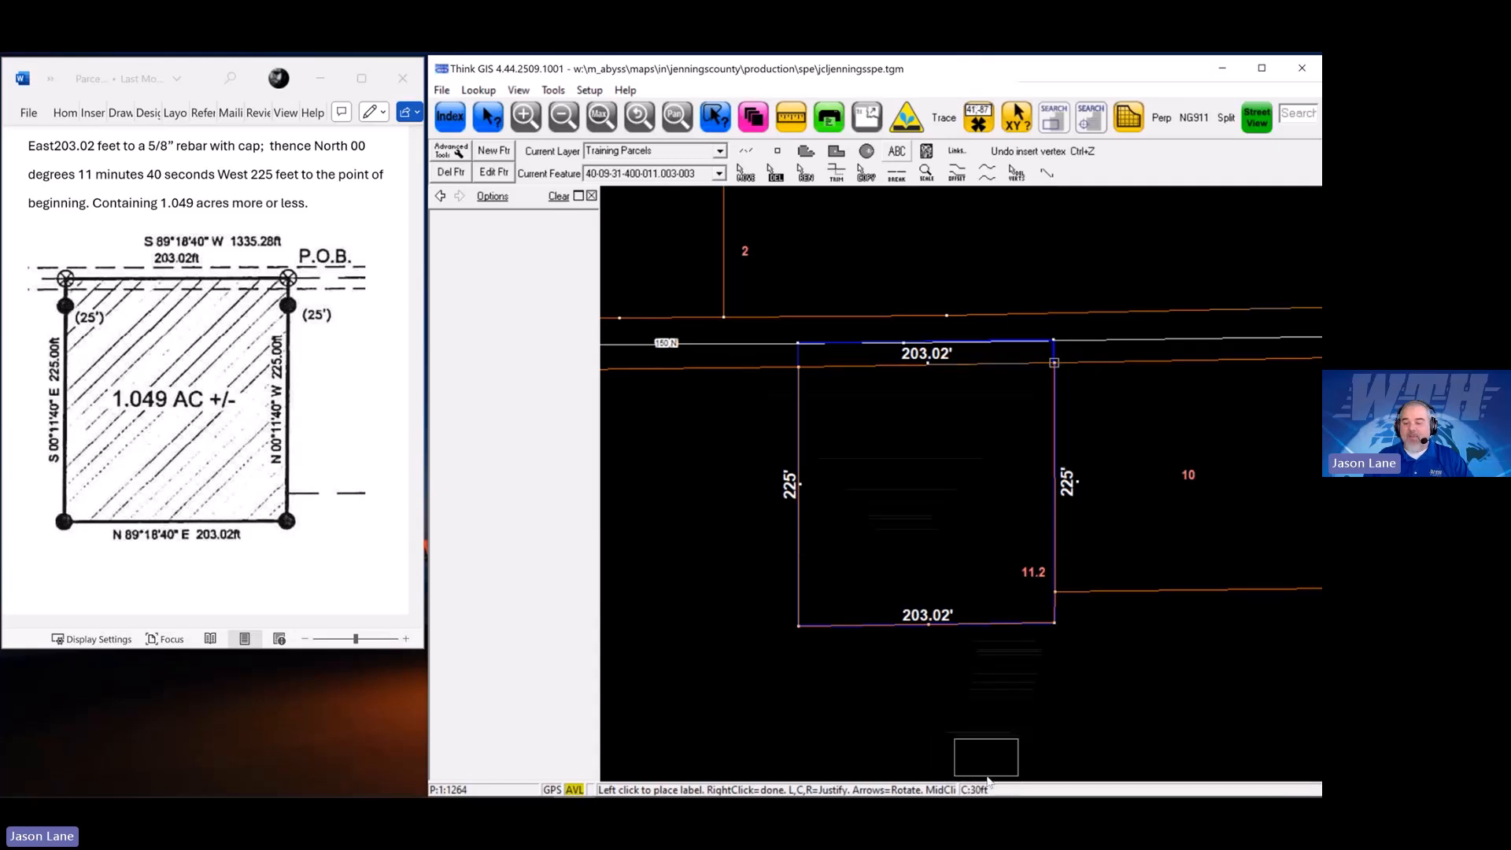
{"action": "scroll", "coordinate": [892, 489], "scroll_direction": "up", "scroll_amount": 7}
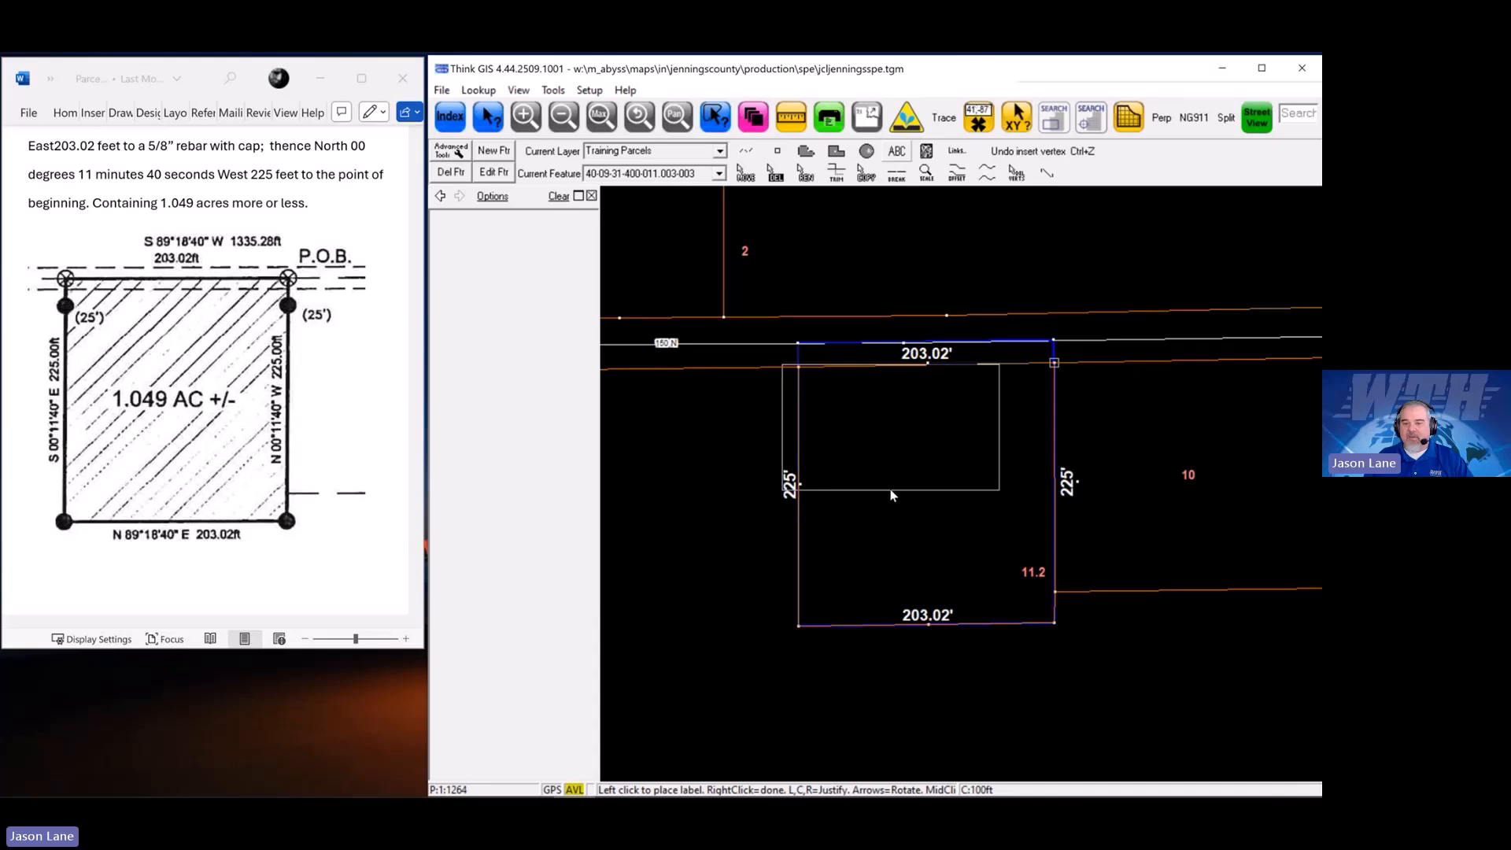
{"action": "scroll", "coordinate": [929, 538], "scroll_direction": "down", "scroll_amount": 9}
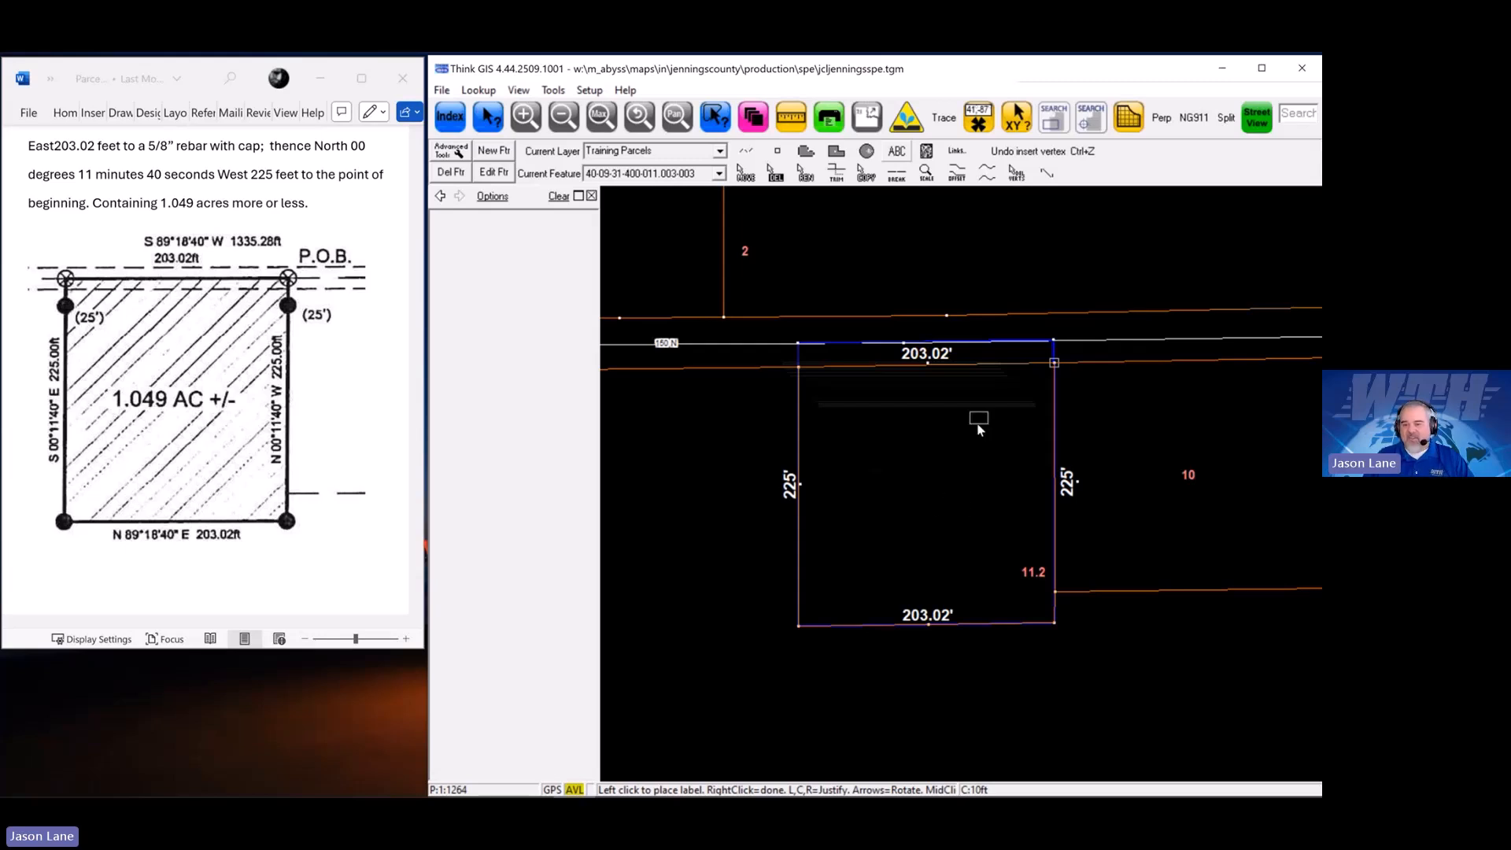
{"action": "scroll", "coordinate": [942, 451], "scroll_direction": "up", "scroll_amount": 2}
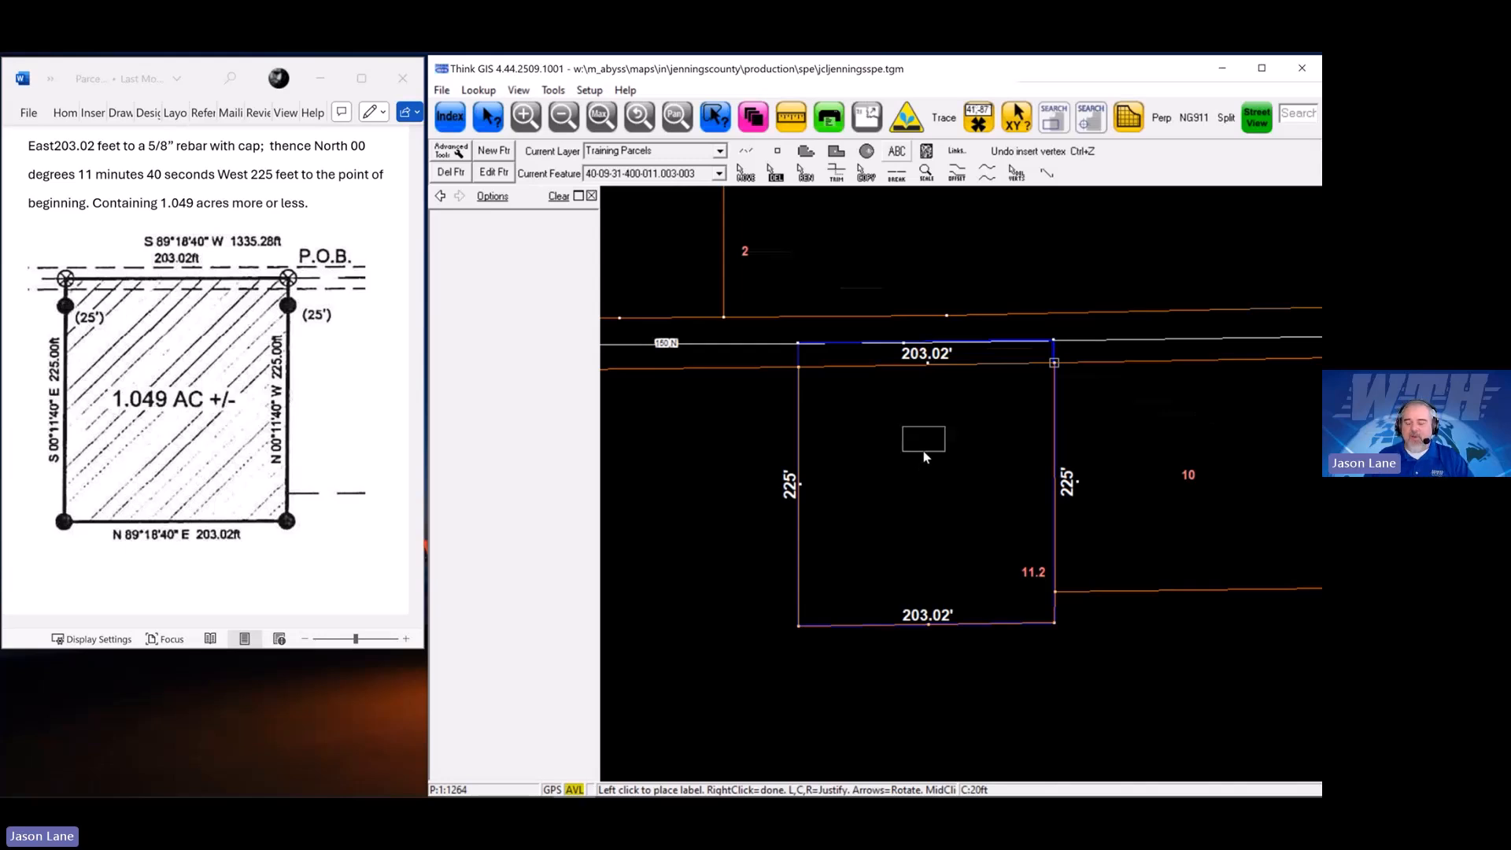
{"action": "right_click", "coordinate": [923, 453]}
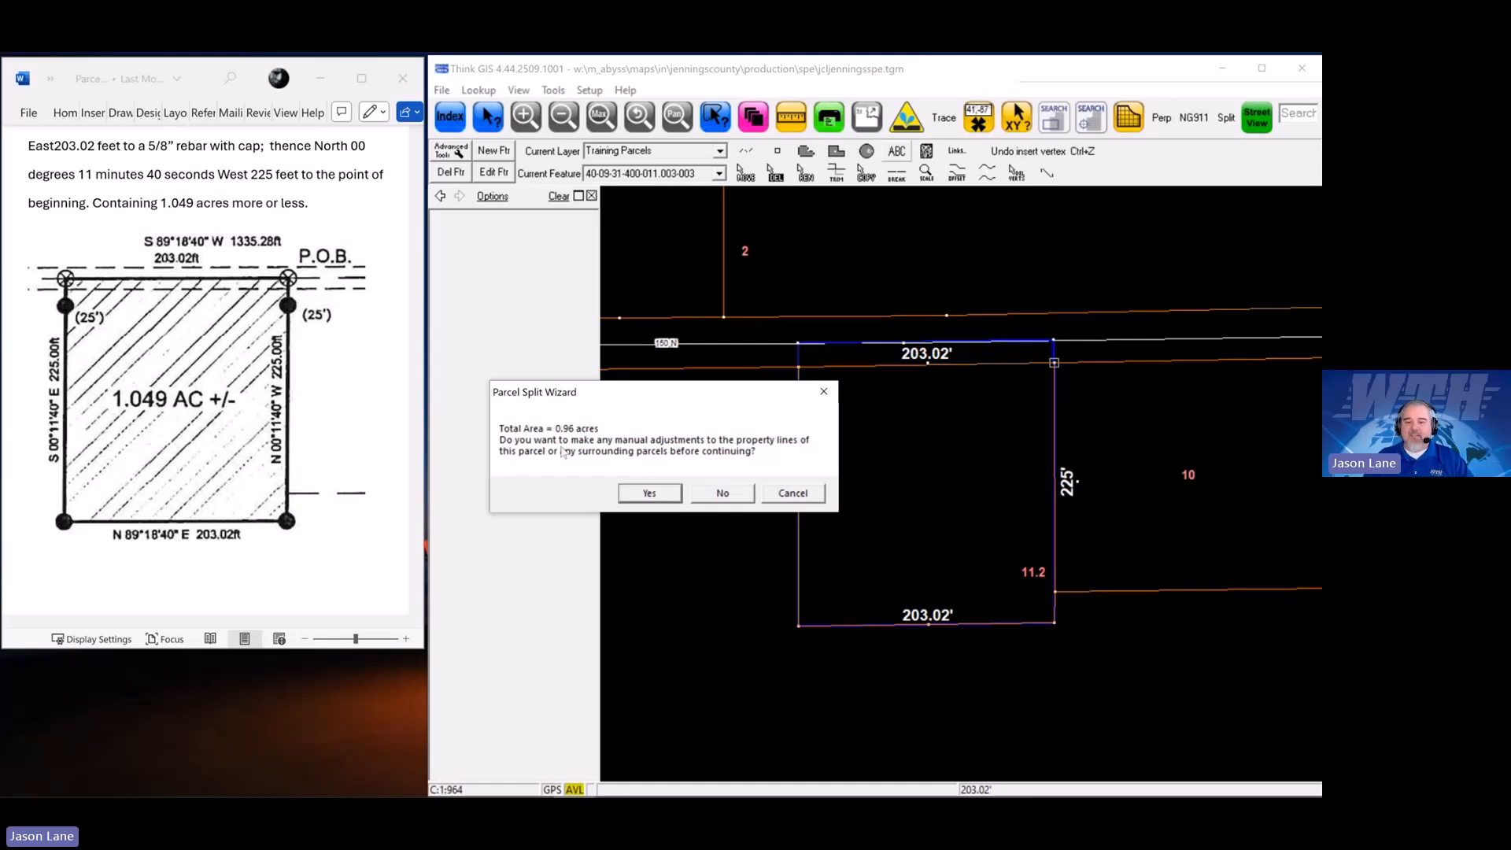
{"action": "left_click", "coordinate": [723, 494]}
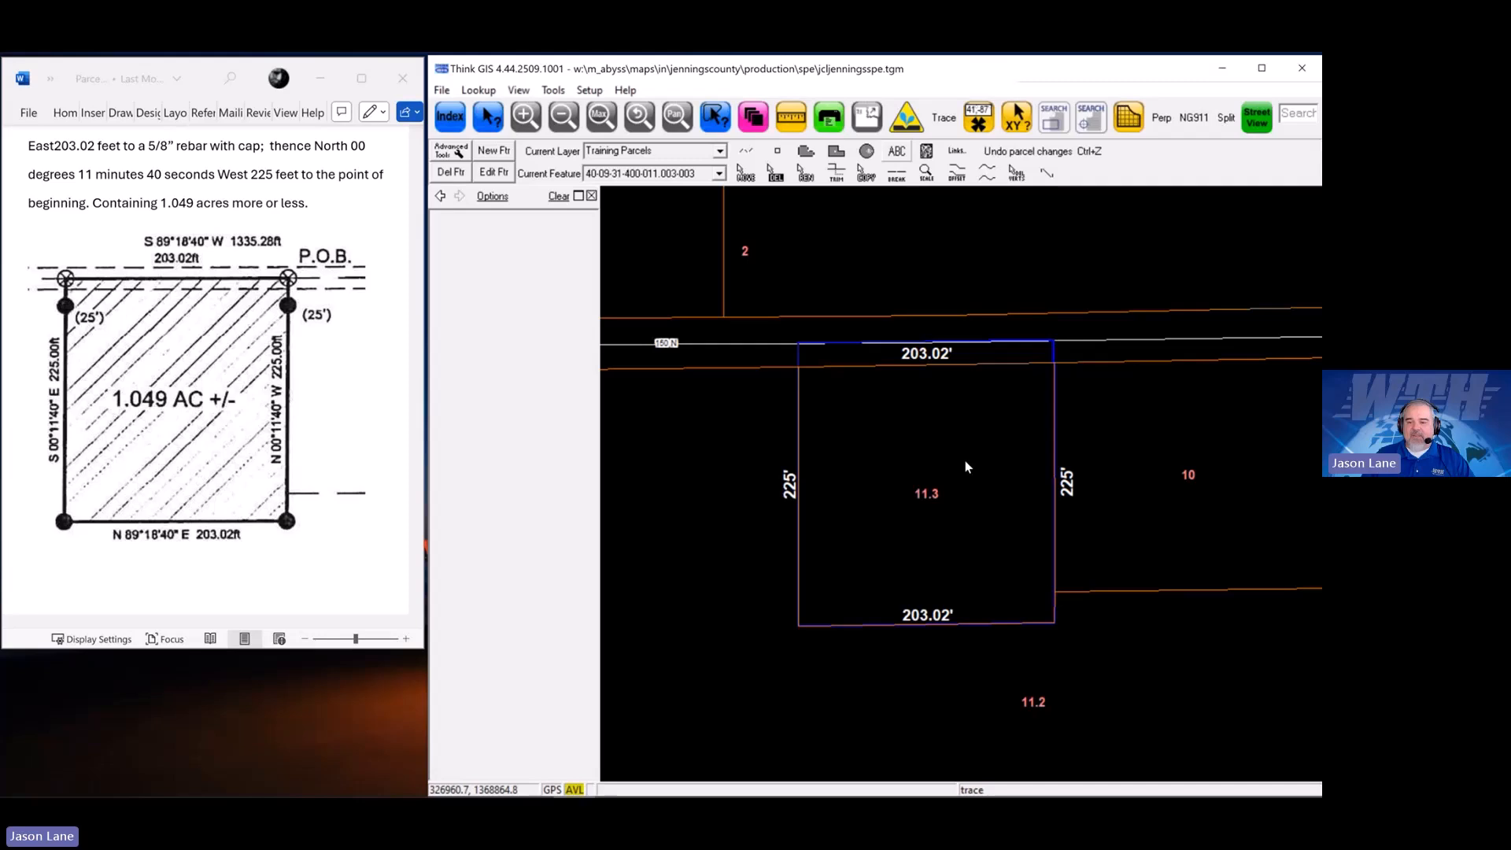
Select new parcel 11.3 and remaining parcel 11.2 in turn to check their boundaries and records after the split
{"action": "scroll", "coordinate": [965, 461], "scroll_direction": "down", "scroll_amount": 1}
{"action": "left_click_drag", "start_coordinate": [876, 531], "coordinate": [985, 471]}
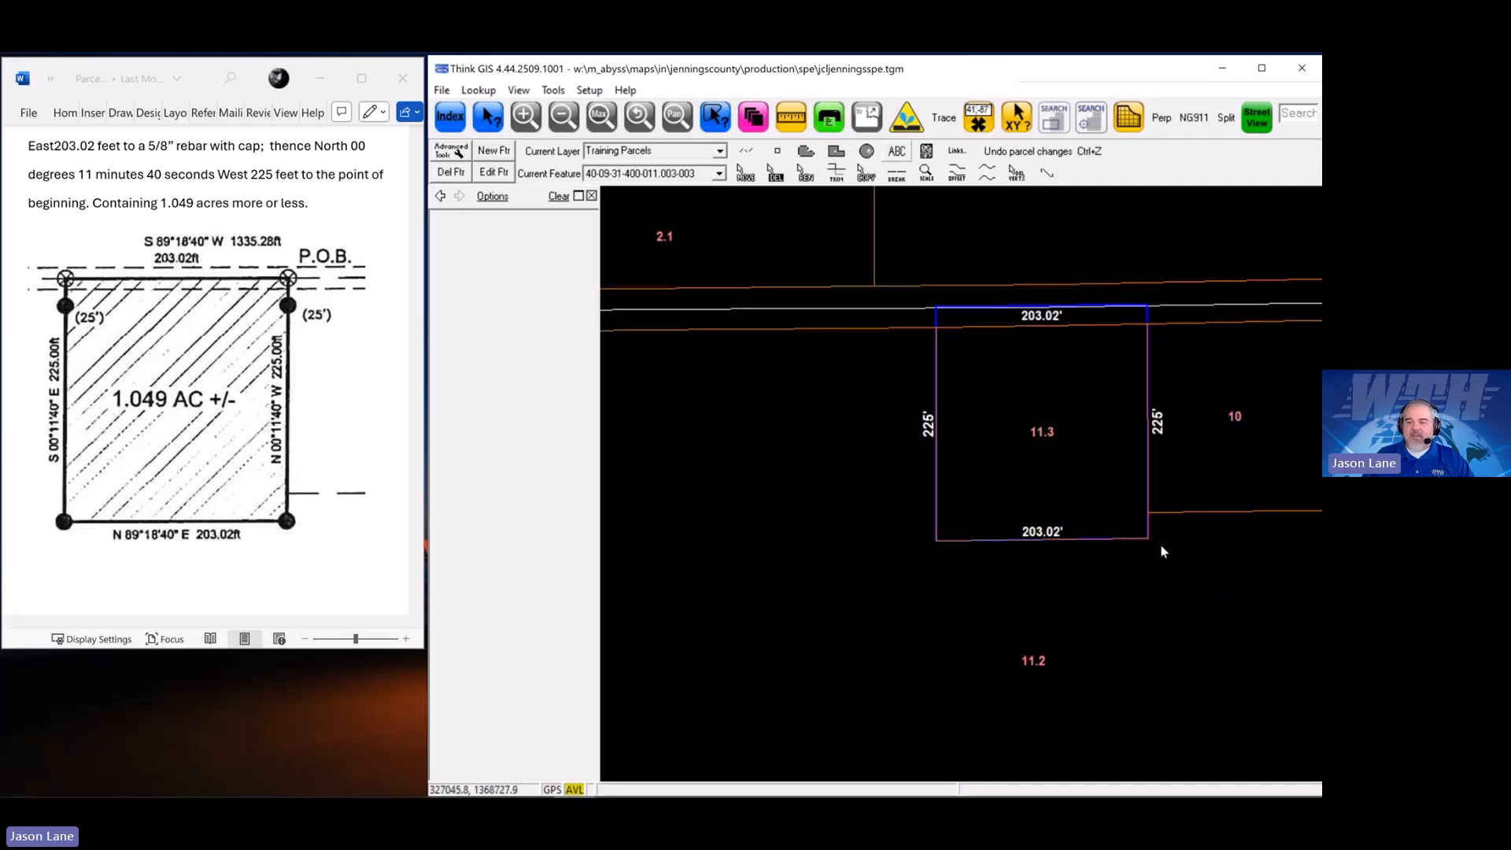
{"action": "left_click", "coordinate": [1095, 362]}
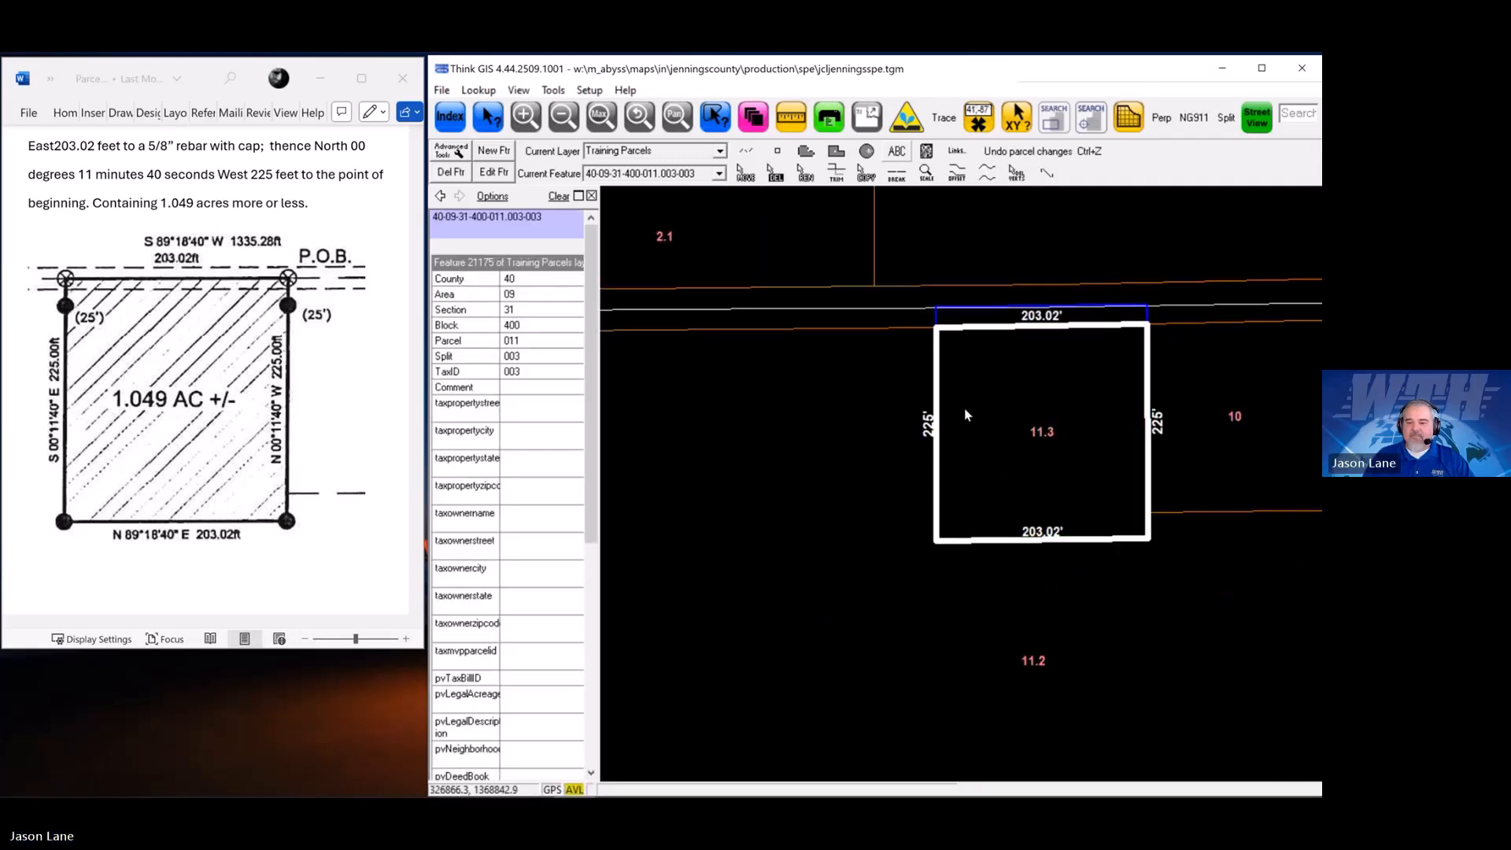
{"action": "scroll", "coordinate": [1219, 631], "scroll_direction": "down", "scroll_amount": 1}
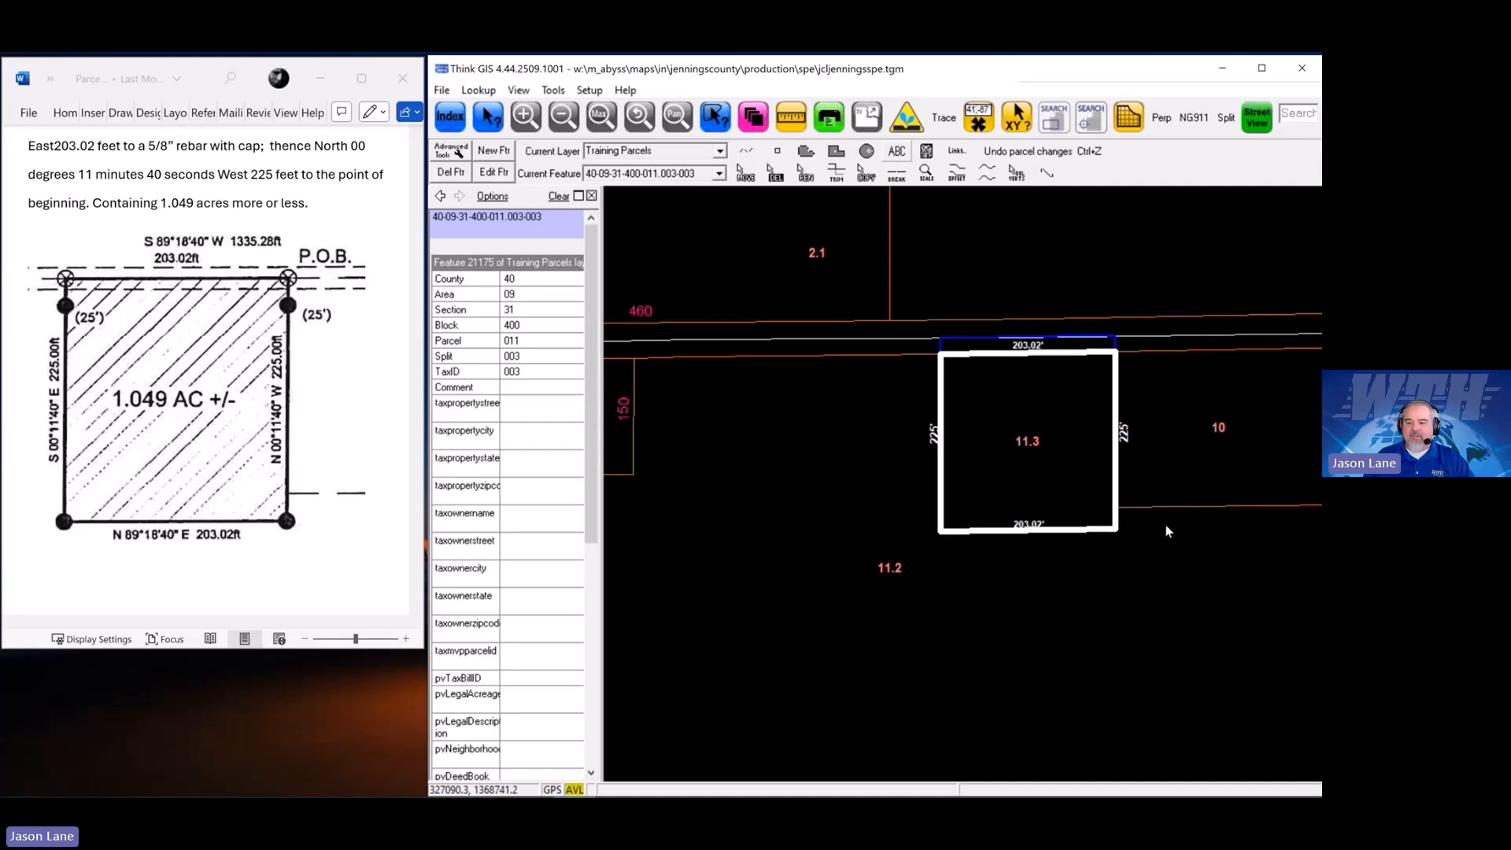
{"action": "left_click", "coordinate": [1154, 593]}
{"action": "scroll", "coordinate": [1153, 589], "scroll_direction": "down", "scroll_amount": 1}
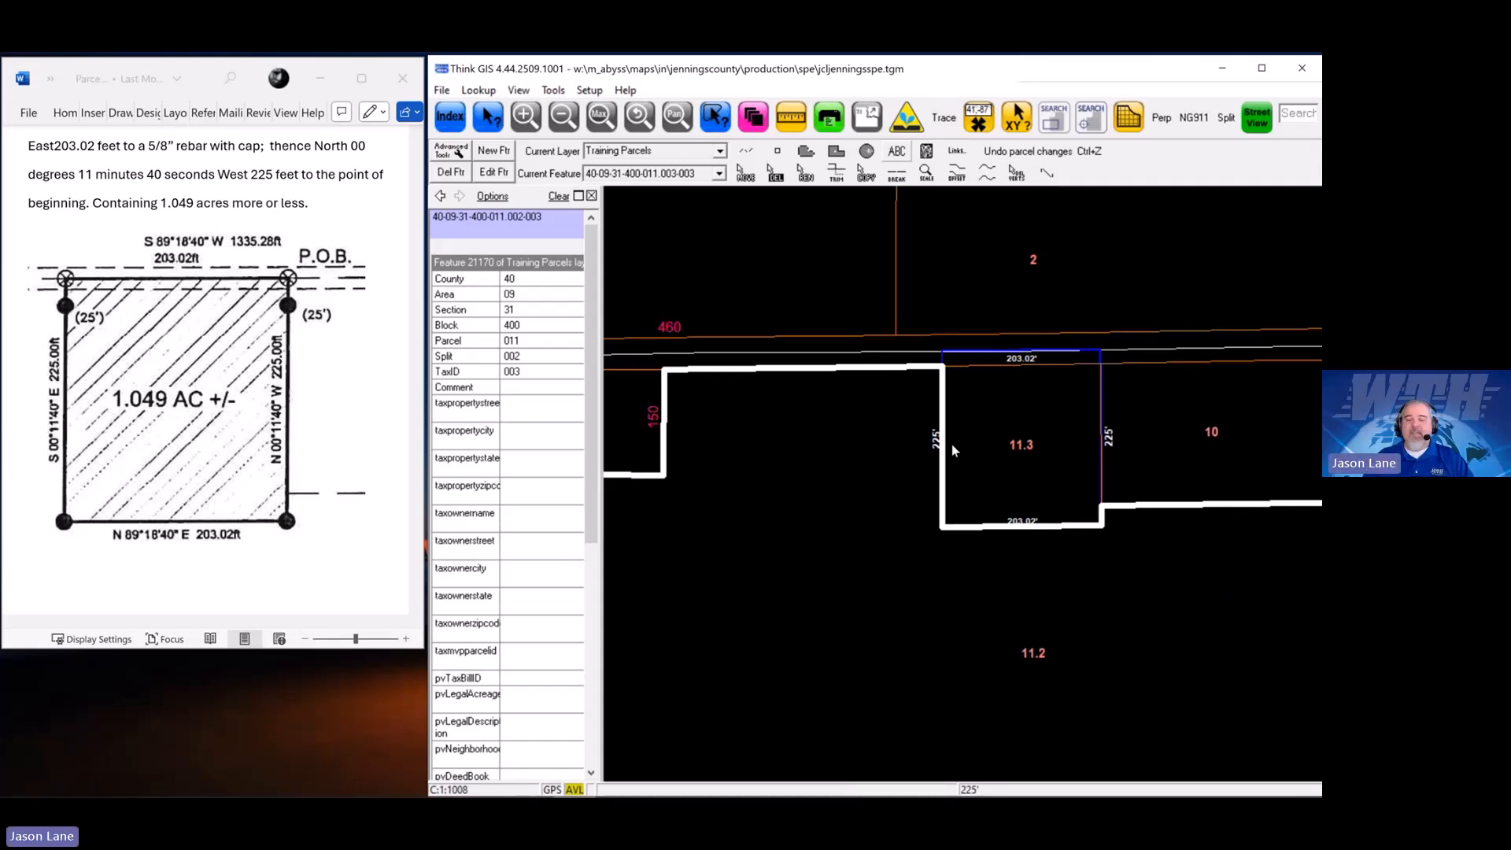
{"action": "scroll", "coordinate": [1098, 508], "scroll_direction": "up", "scroll_amount": 3}
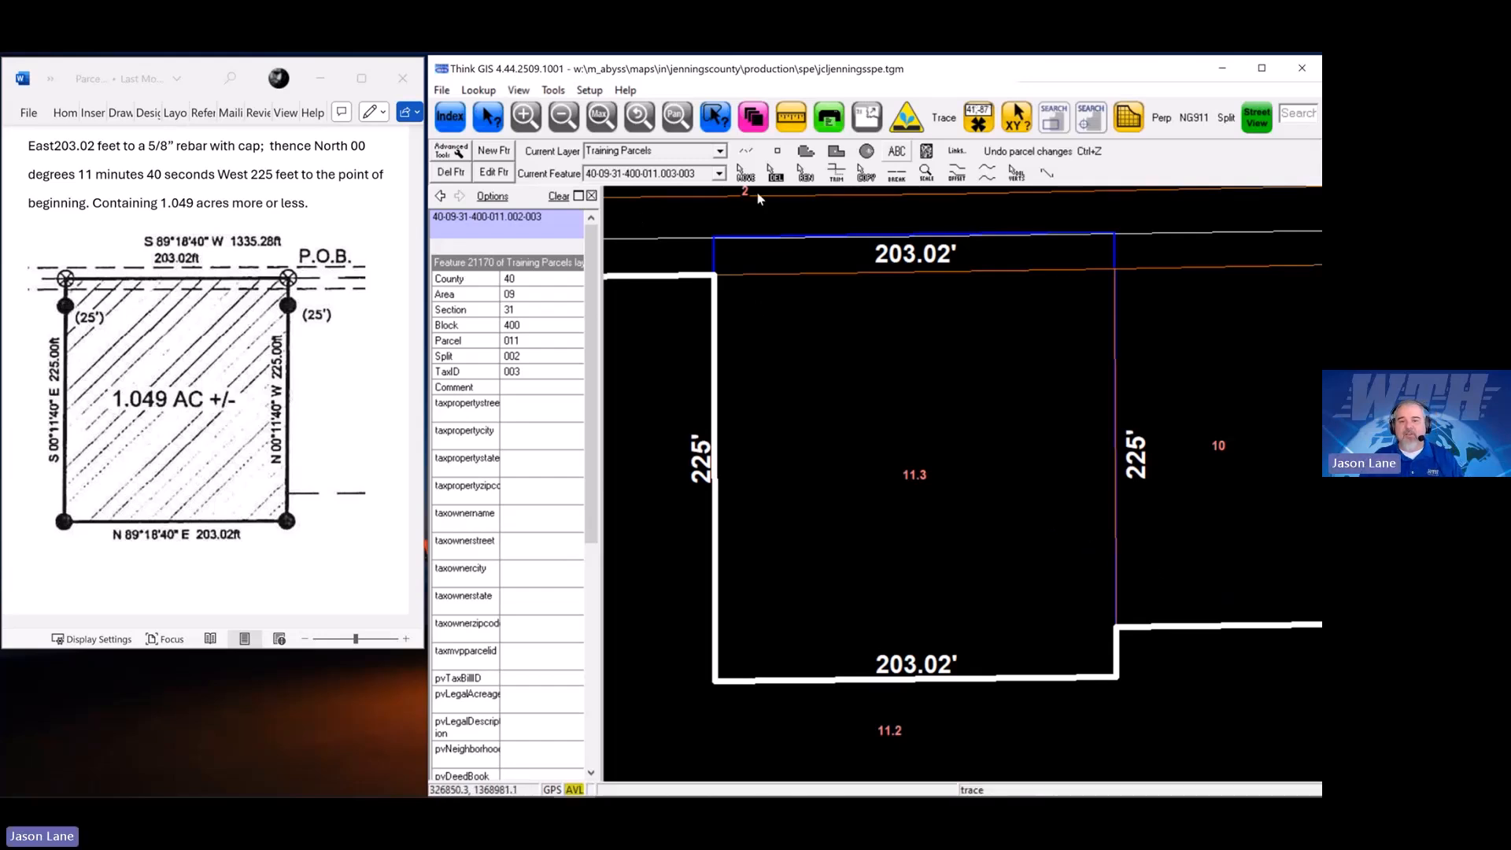
Move the north 203.02' and east 225' dimension labels inside parcel 11.3
{"action": "left_click", "coordinate": [744, 173]}
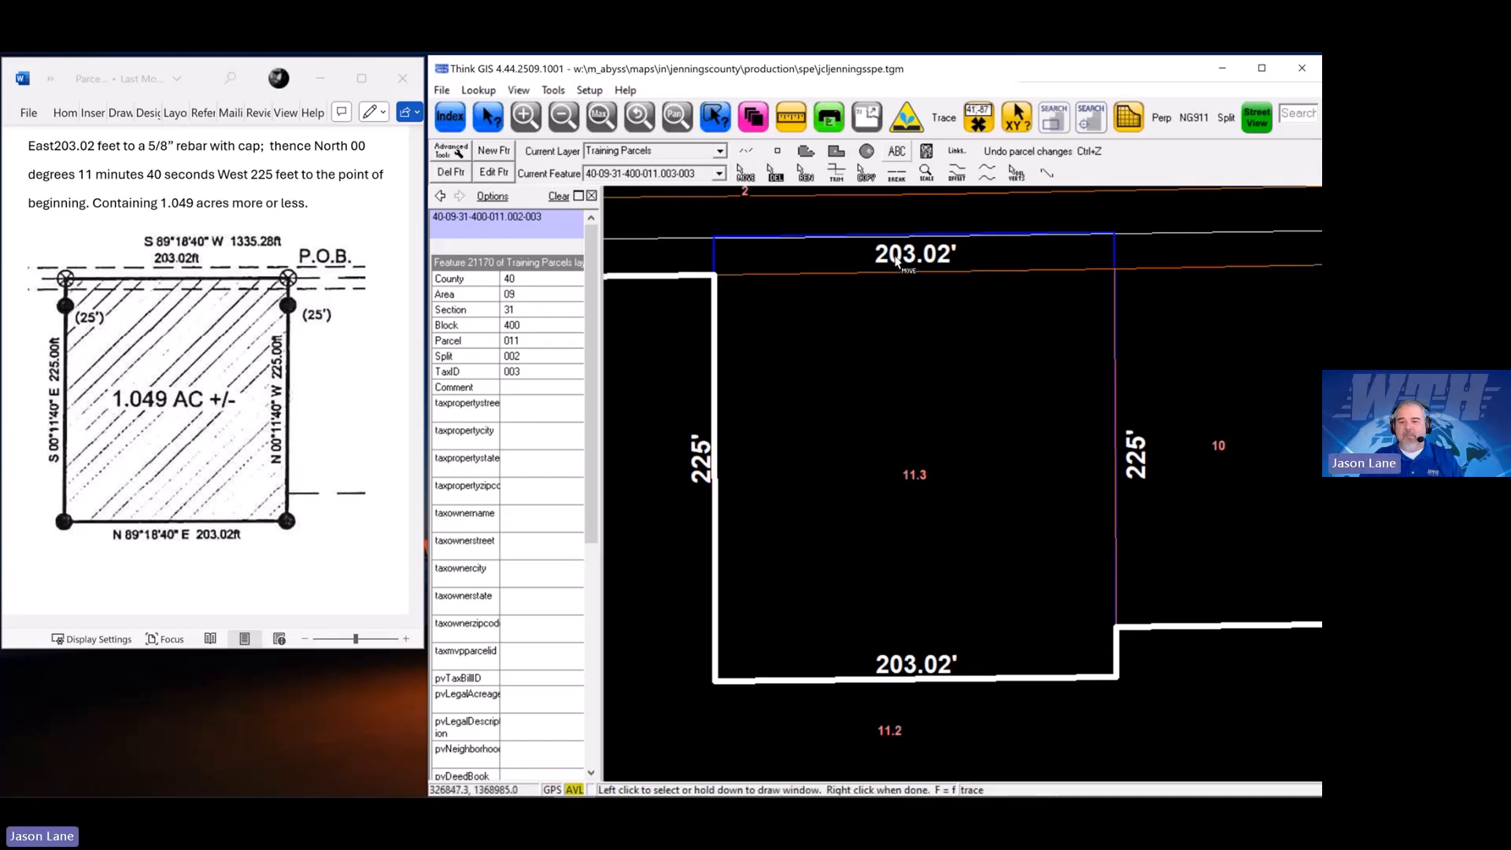
{"action": "left_click", "coordinate": [930, 300]}
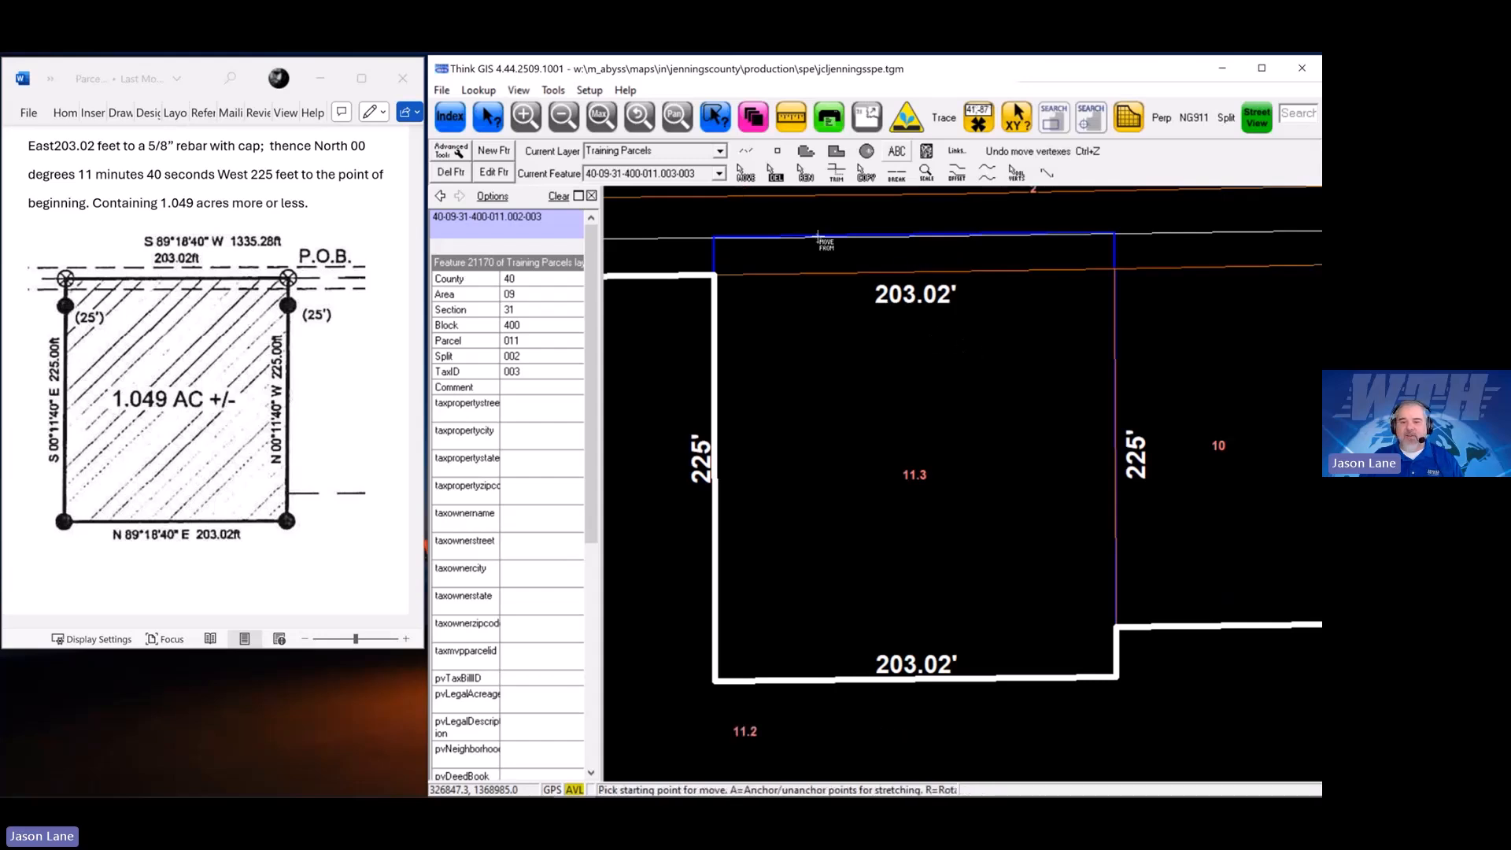
{"action": "left_click", "coordinate": [744, 173]}
{"action": "left_click_drag", "start_coordinate": [1140, 455], "coordinate": [1095, 452]}
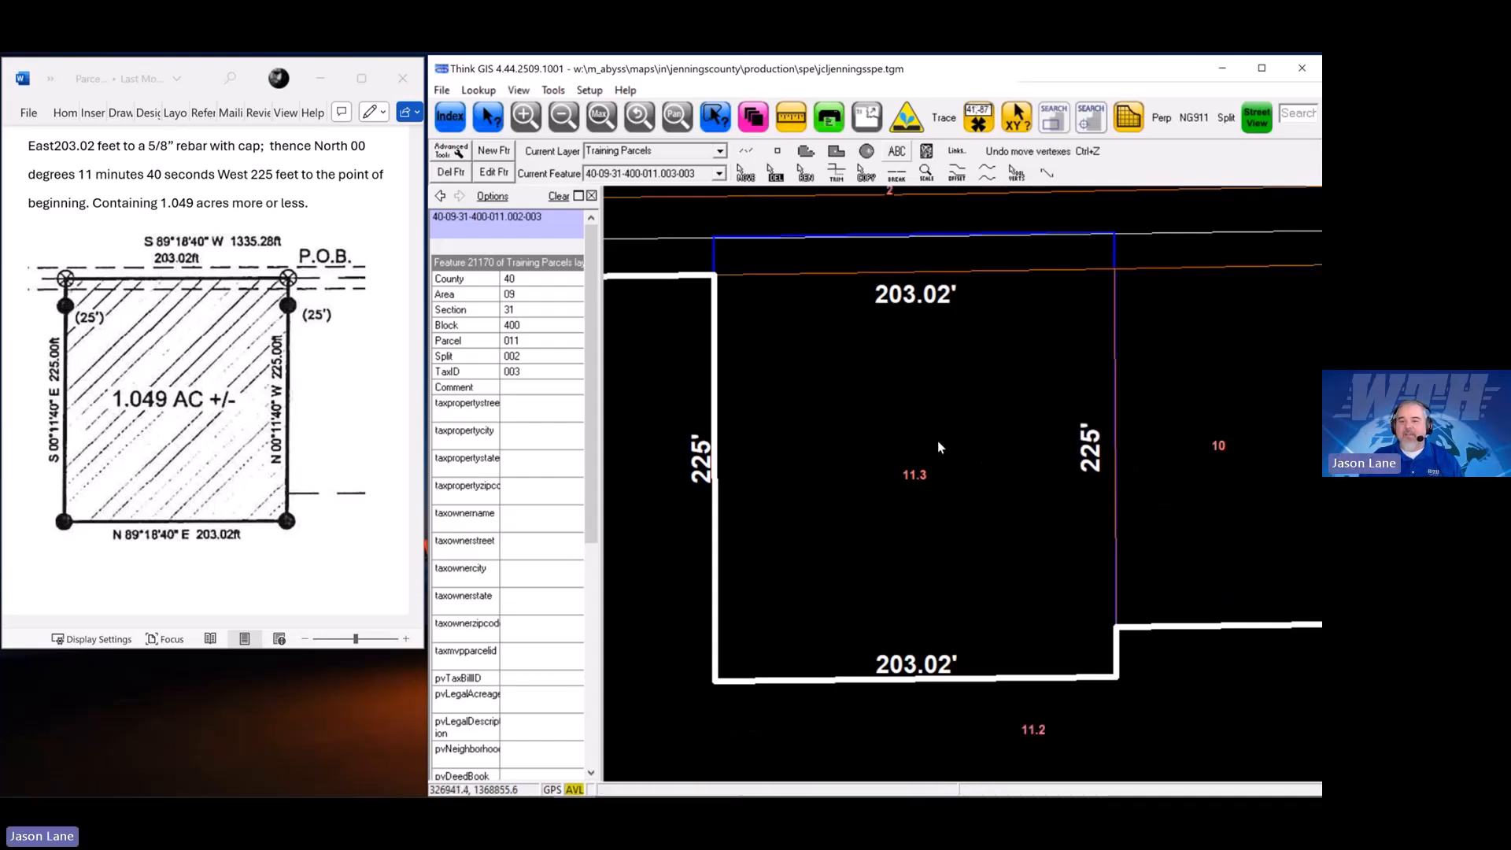
Open the north 203.02' label's record and review its feature options, including moving or copying it to another layer
{"action": "left_click", "coordinate": [915, 309]}
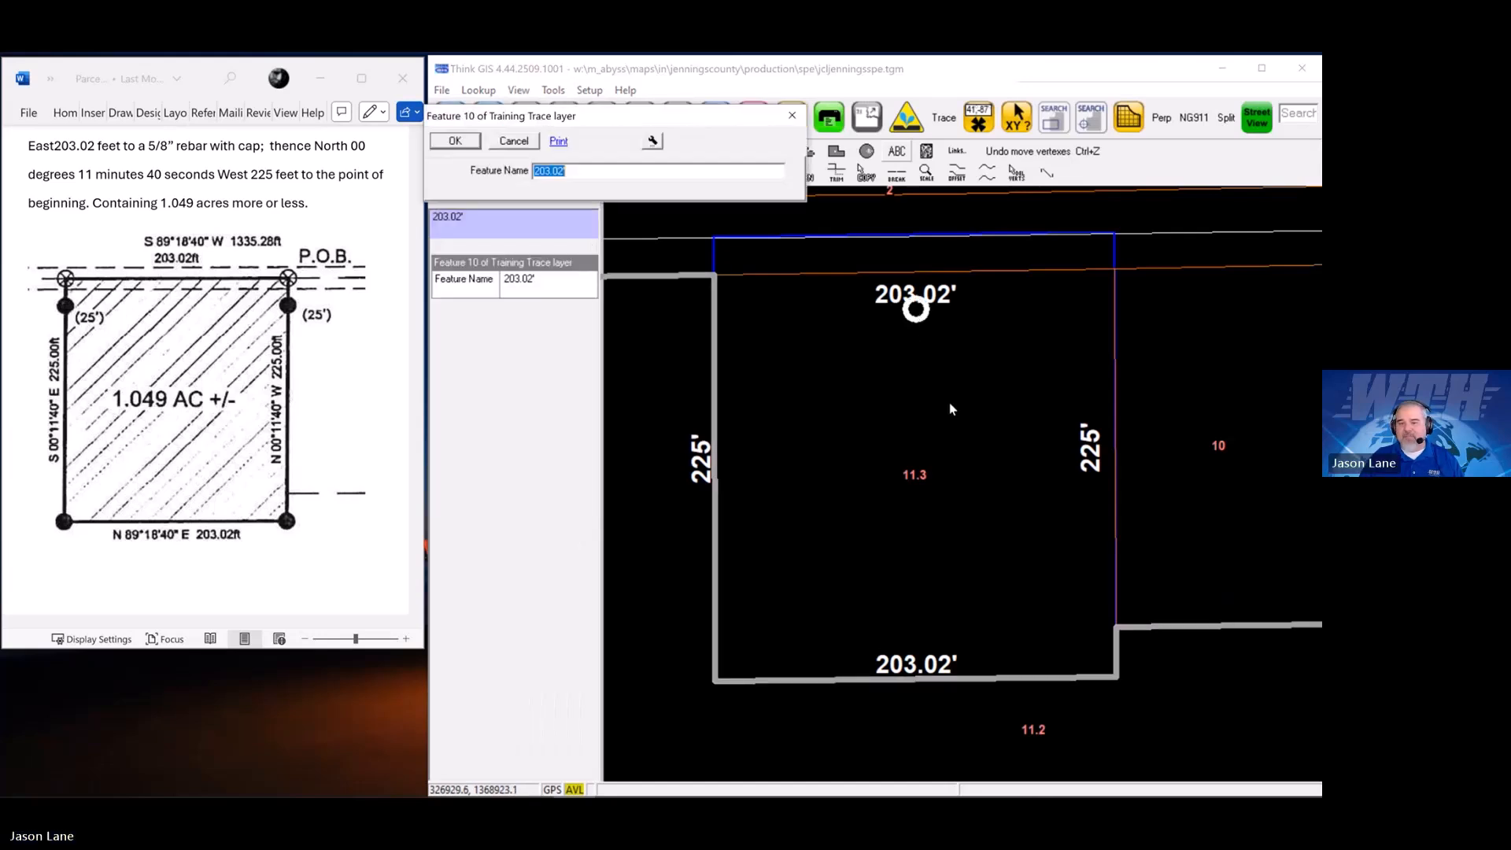
{"action": "right_click", "coordinate": [641, 118]}
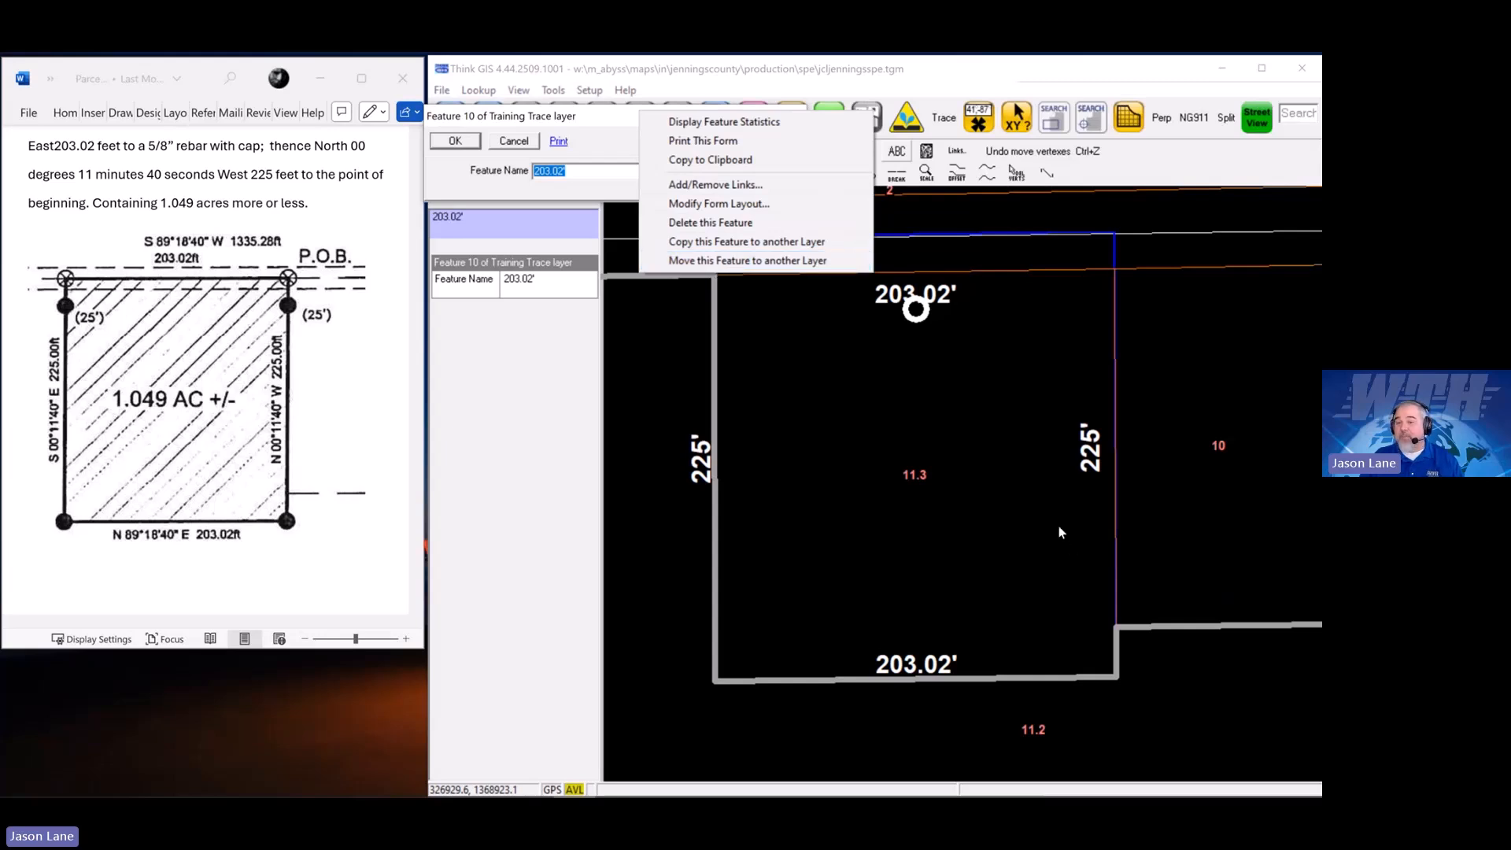
{"action": "left_click", "coordinate": [994, 499]}
{"action": "scroll", "coordinate": [972, 505], "scroll_direction": "down", "scroll_amount": 1}
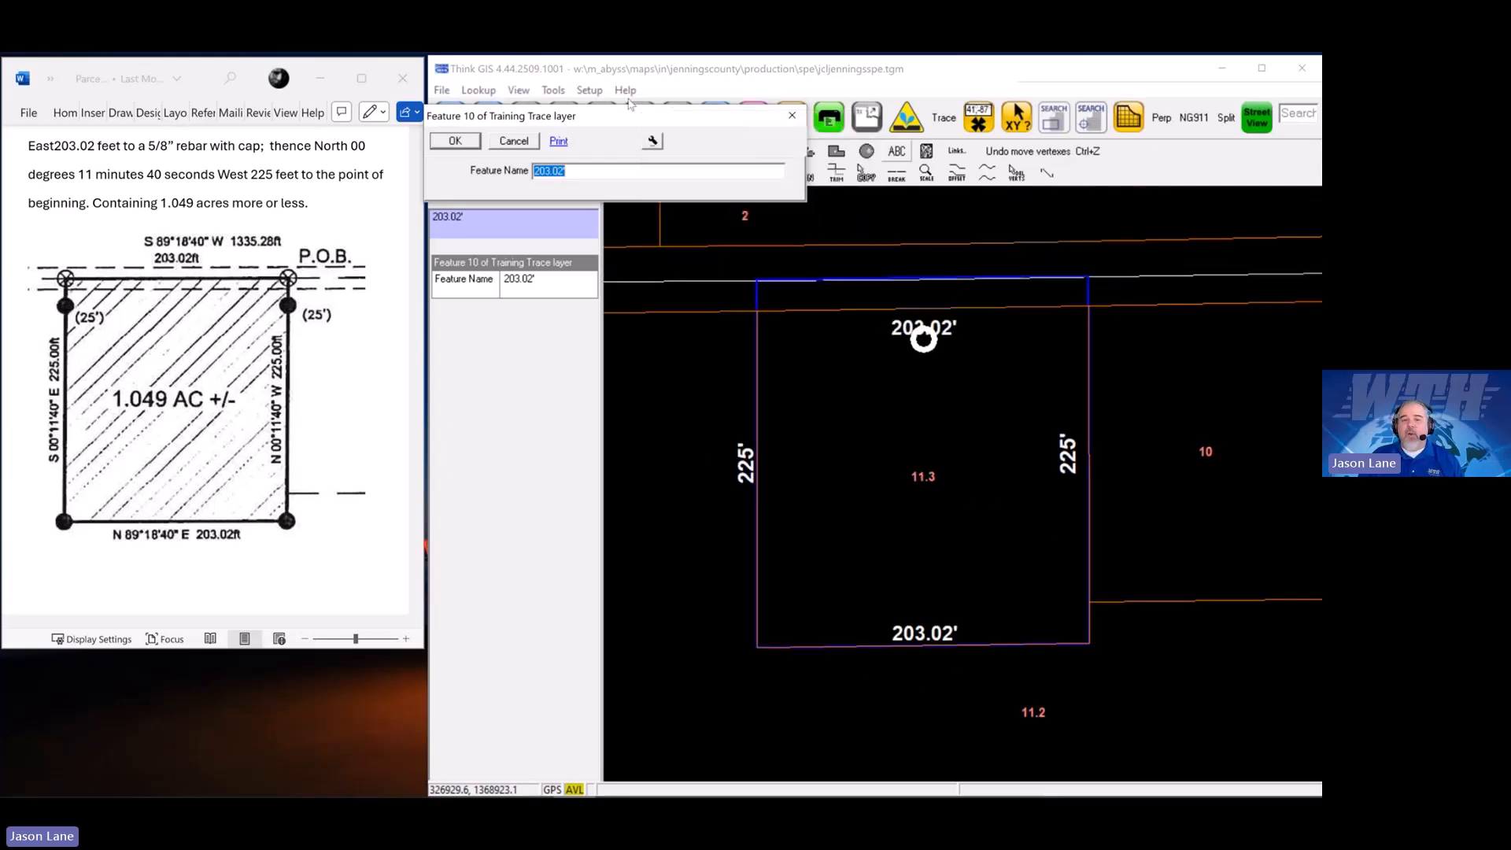
{"action": "left_click", "coordinate": [509, 145]}
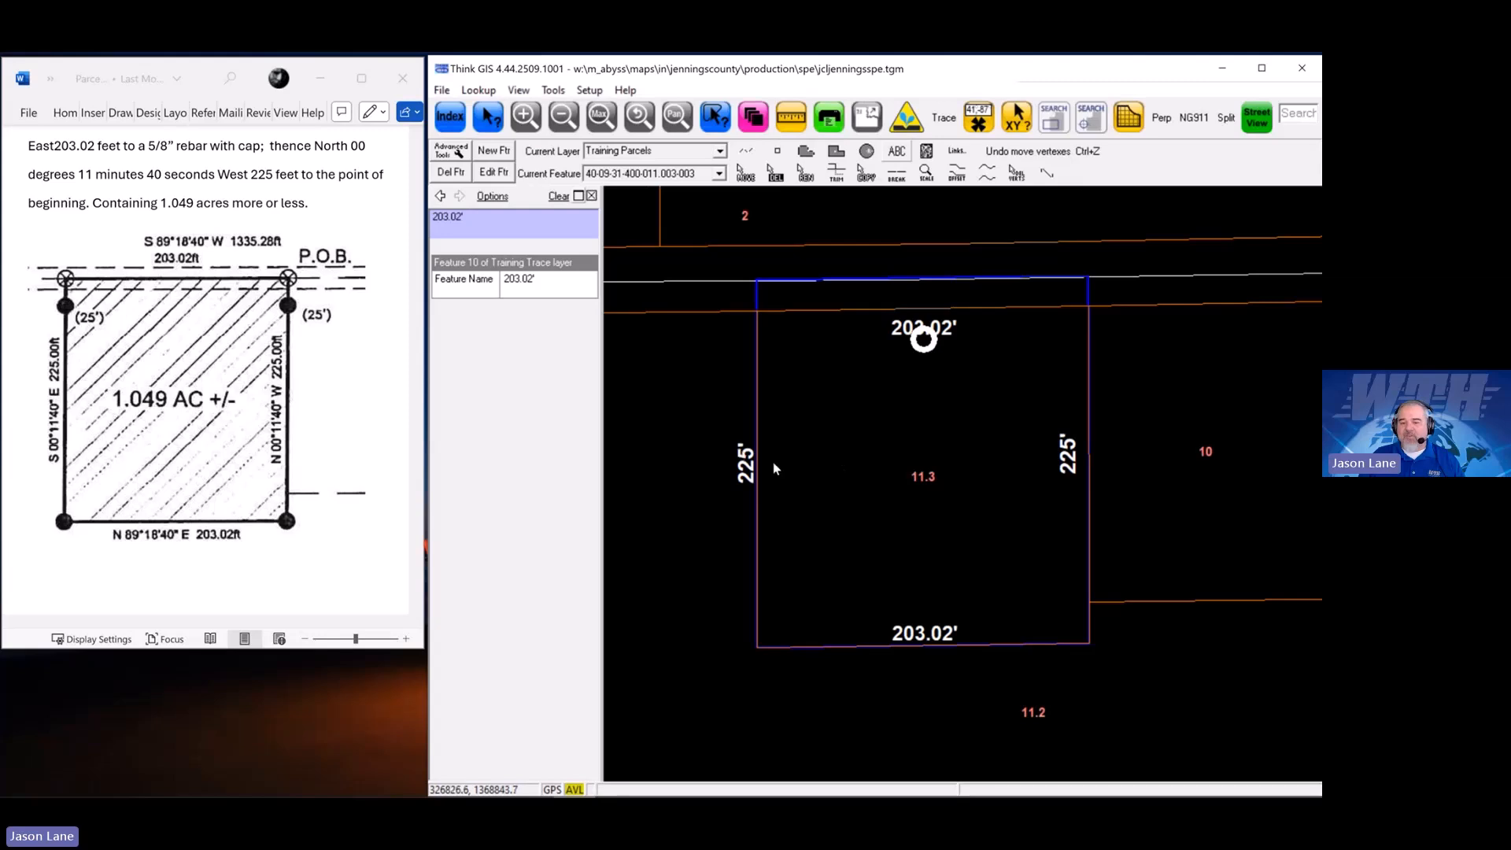
{"action": "scroll", "coordinate": [983, 578], "scroll_direction": "down", "scroll_amount": 1}
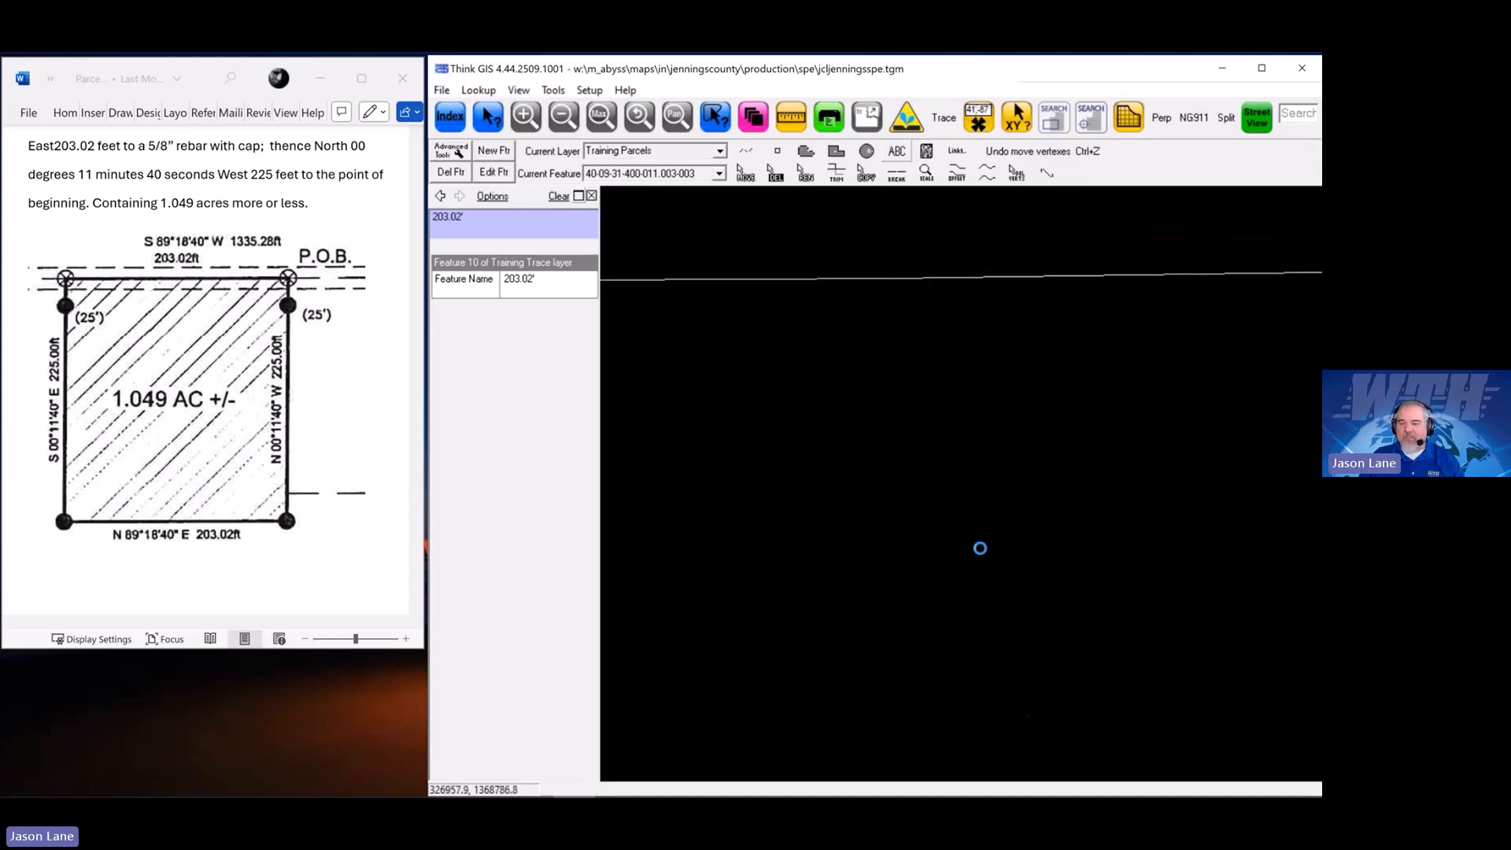
{"action": "left_click_drag", "start_coordinate": [998, 486], "coordinate": [974, 489]}
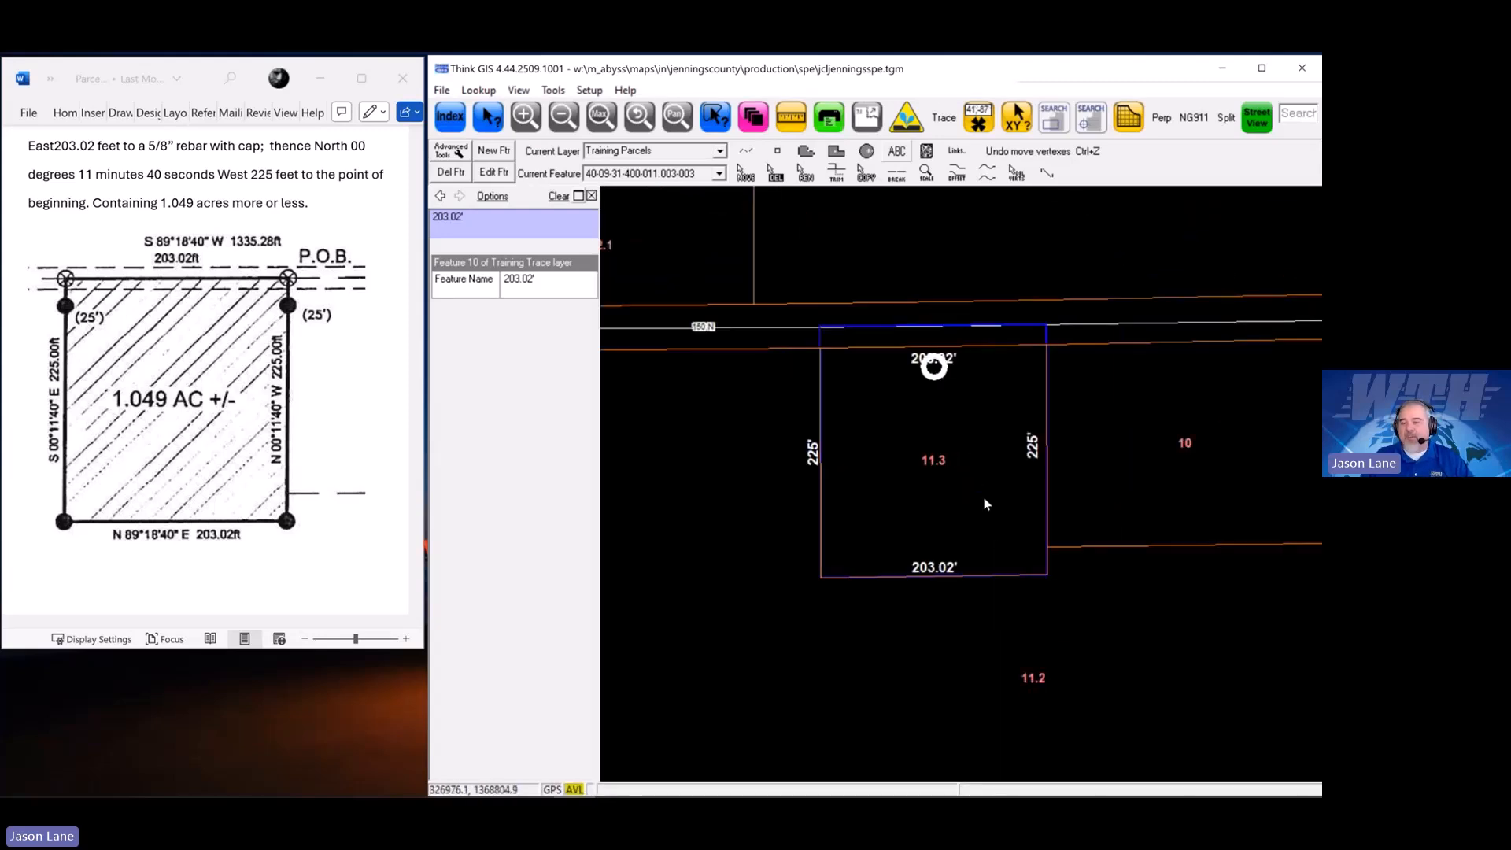
List the Training Trace layer features within a boundary drawn around parcel 11.3
{"action": "left_click", "coordinate": [478, 90]}
{"action": "mouse_move", "coordinate": [539, 303]}
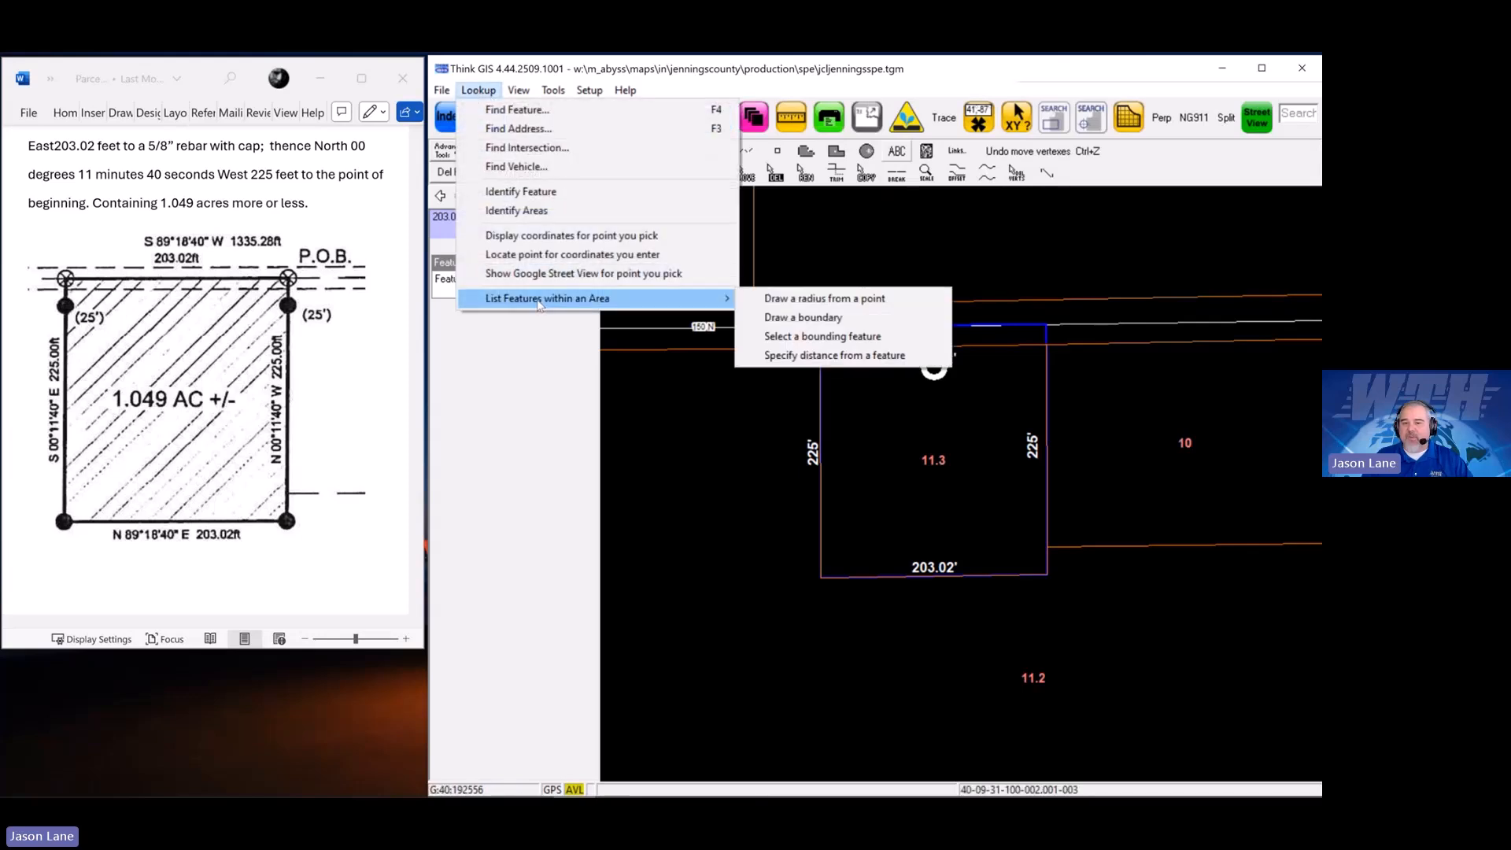
{"action": "left_click", "coordinate": [803, 317]}
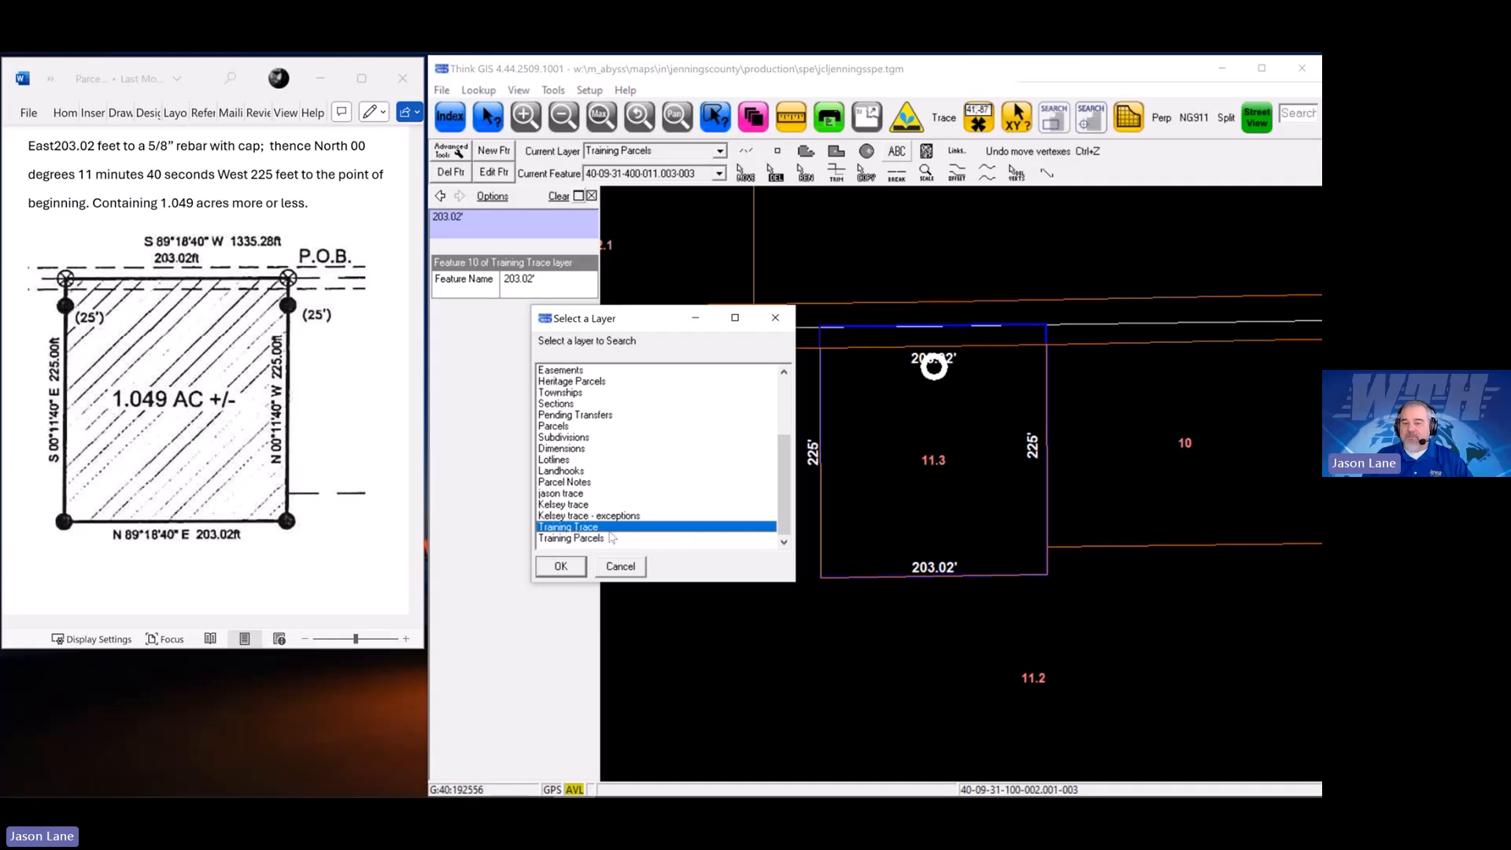
{"action": "left_click", "coordinate": [561, 567]}
{"action": "mouse_move", "coordinate": [811, 602]}
{"action": "left_mouse_down"}
{"action": "mouse_move", "coordinate": [1186, 431]}
{"action": "mouse_move", "coordinate": [847, 268]}
{"action": "left_mouse_up"}
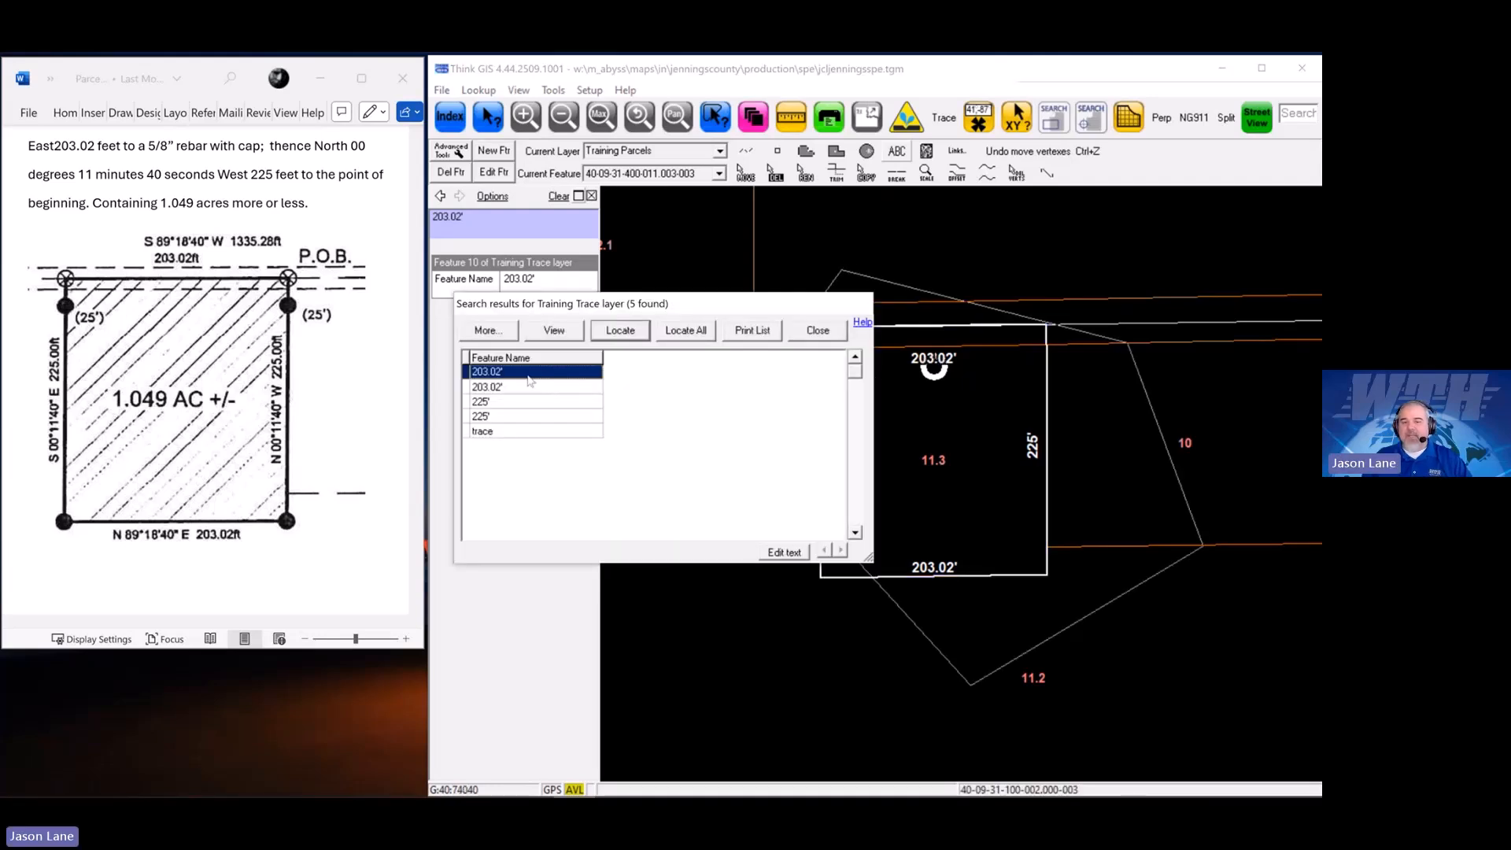
Try to move the two 203.02' and two 225' labels from the search results to another layer
{"action": "left_click", "coordinate": [496, 416], "text": "shift"}
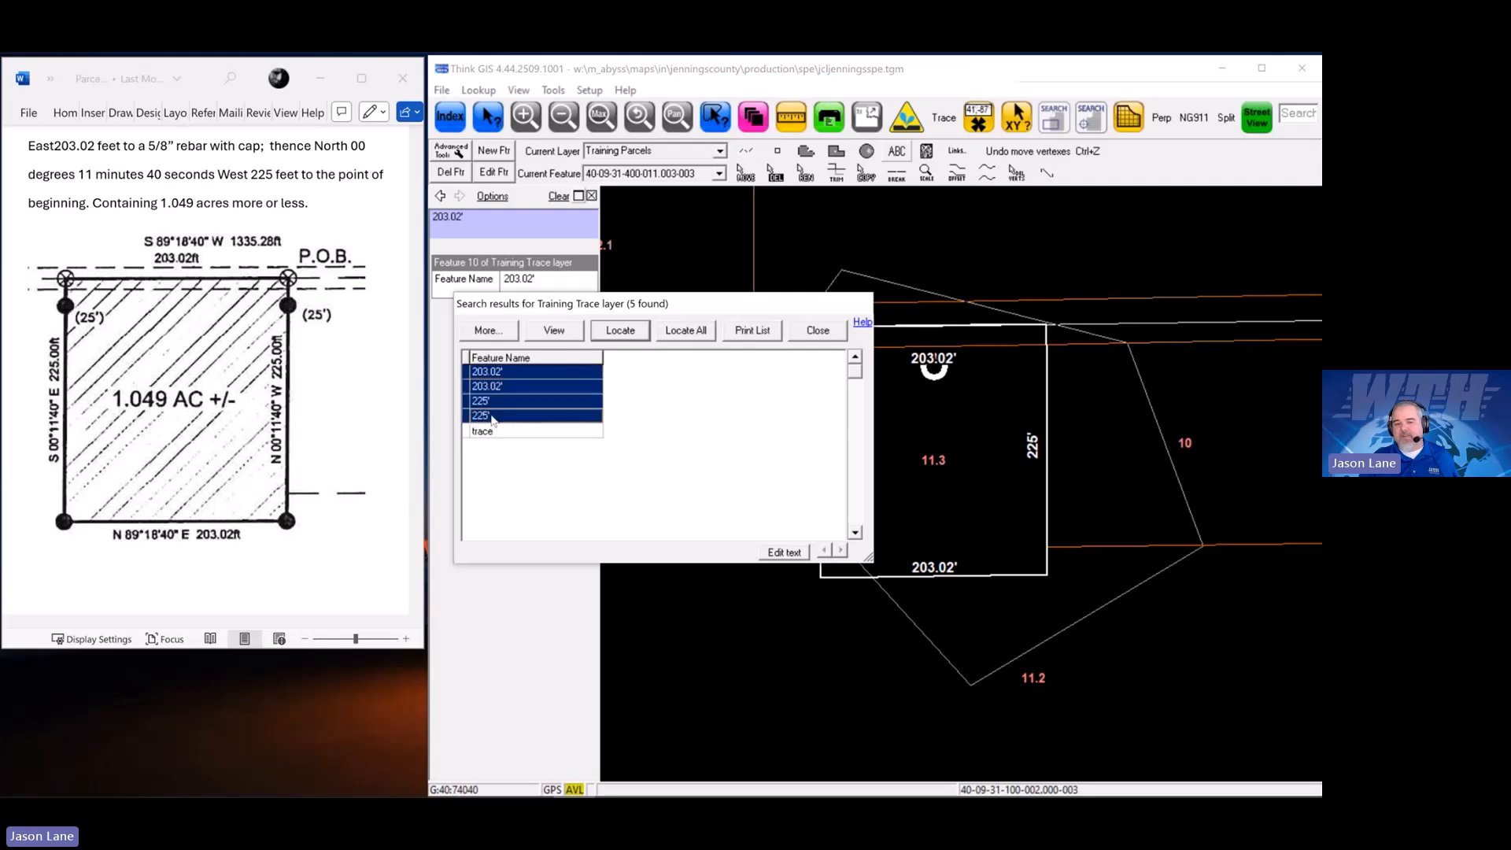
{"action": "right_click", "coordinate": [513, 397]}
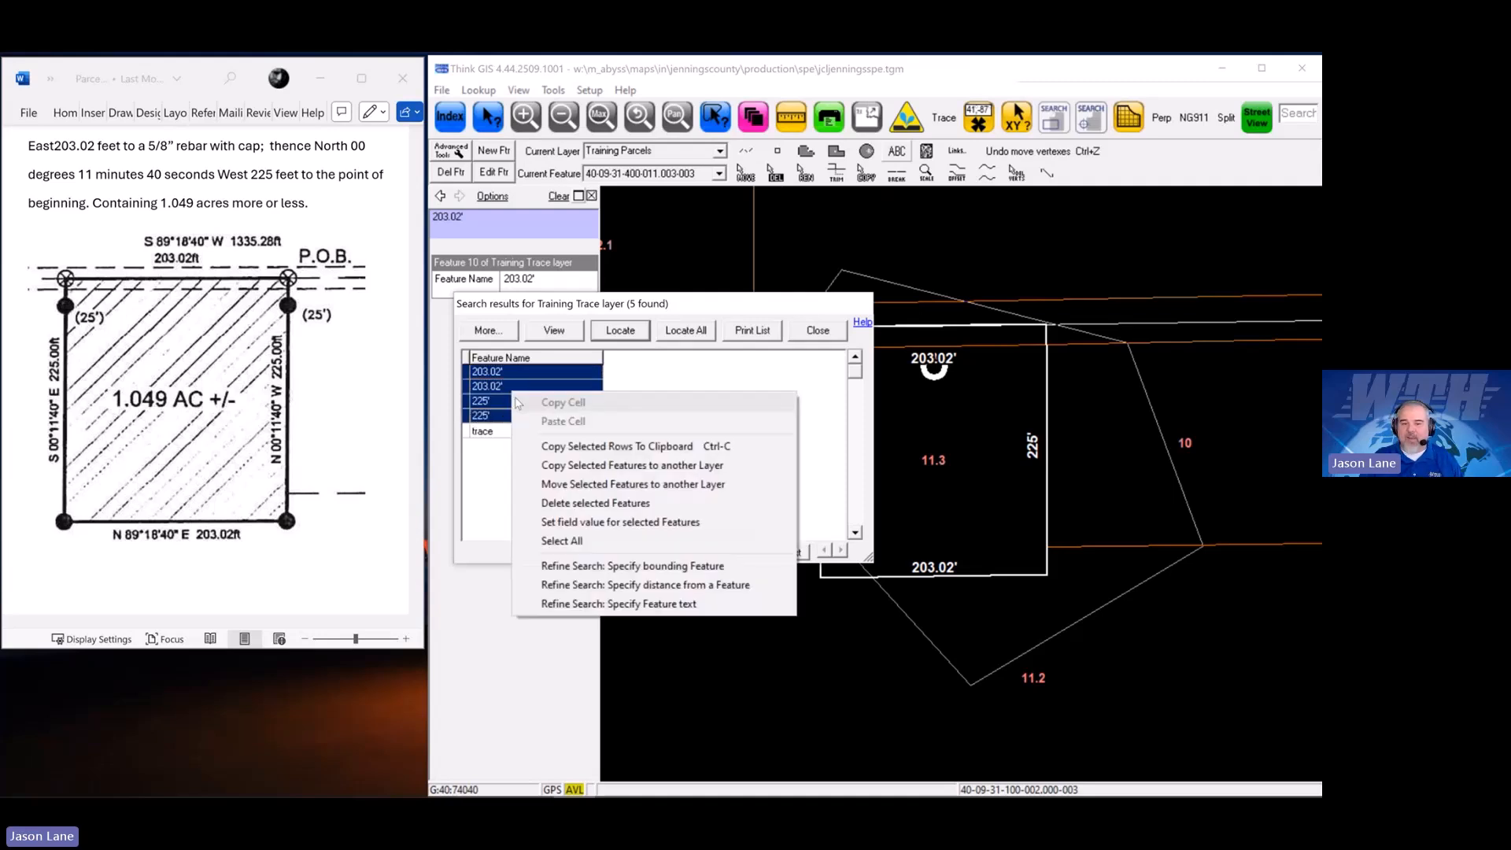
{"action": "left_click", "coordinate": [634, 493]}
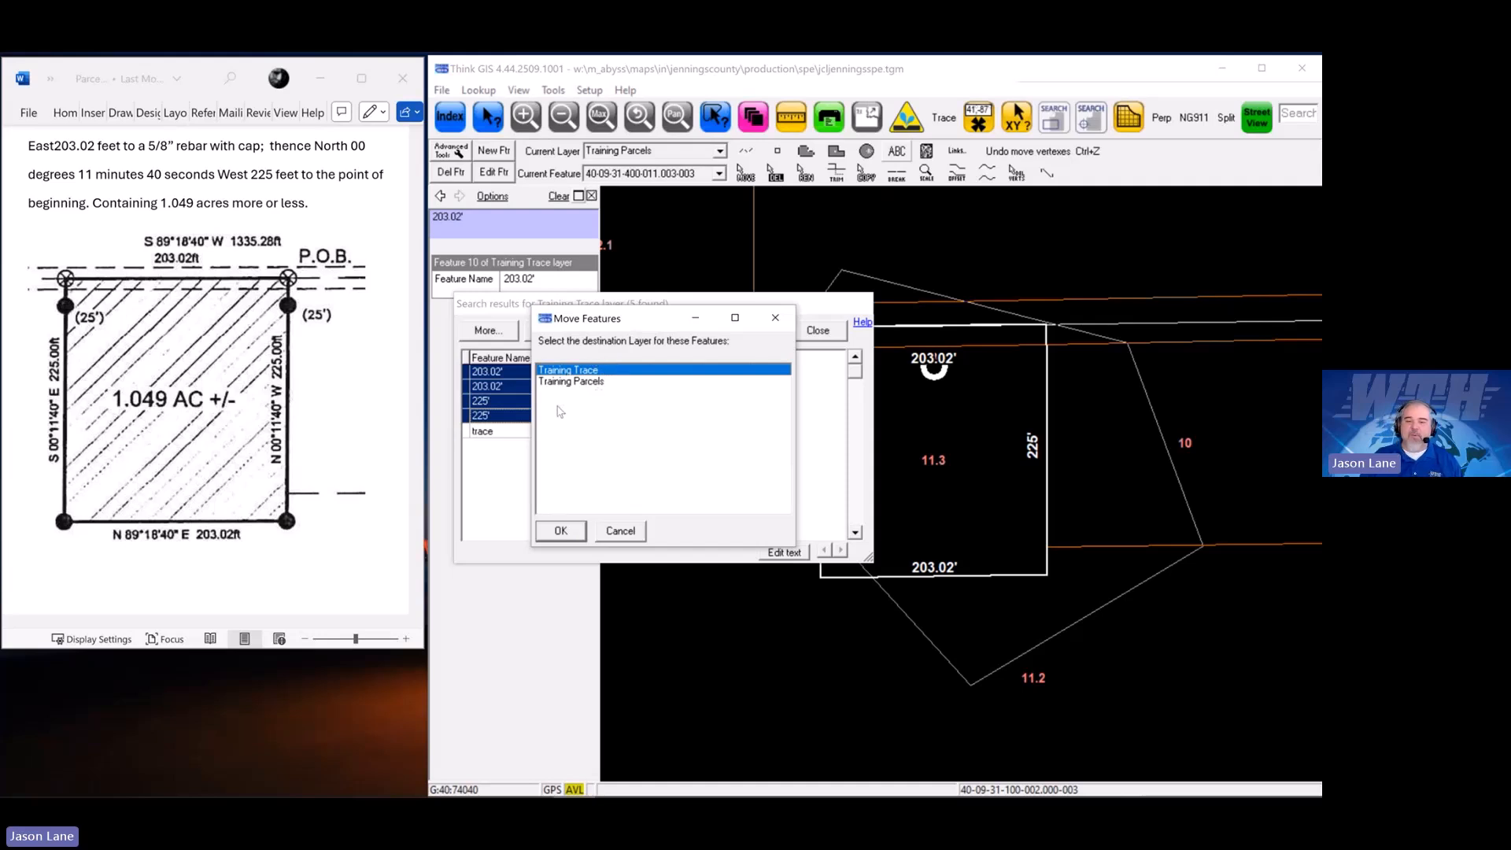
{"action": "left_click", "coordinate": [622, 532]}
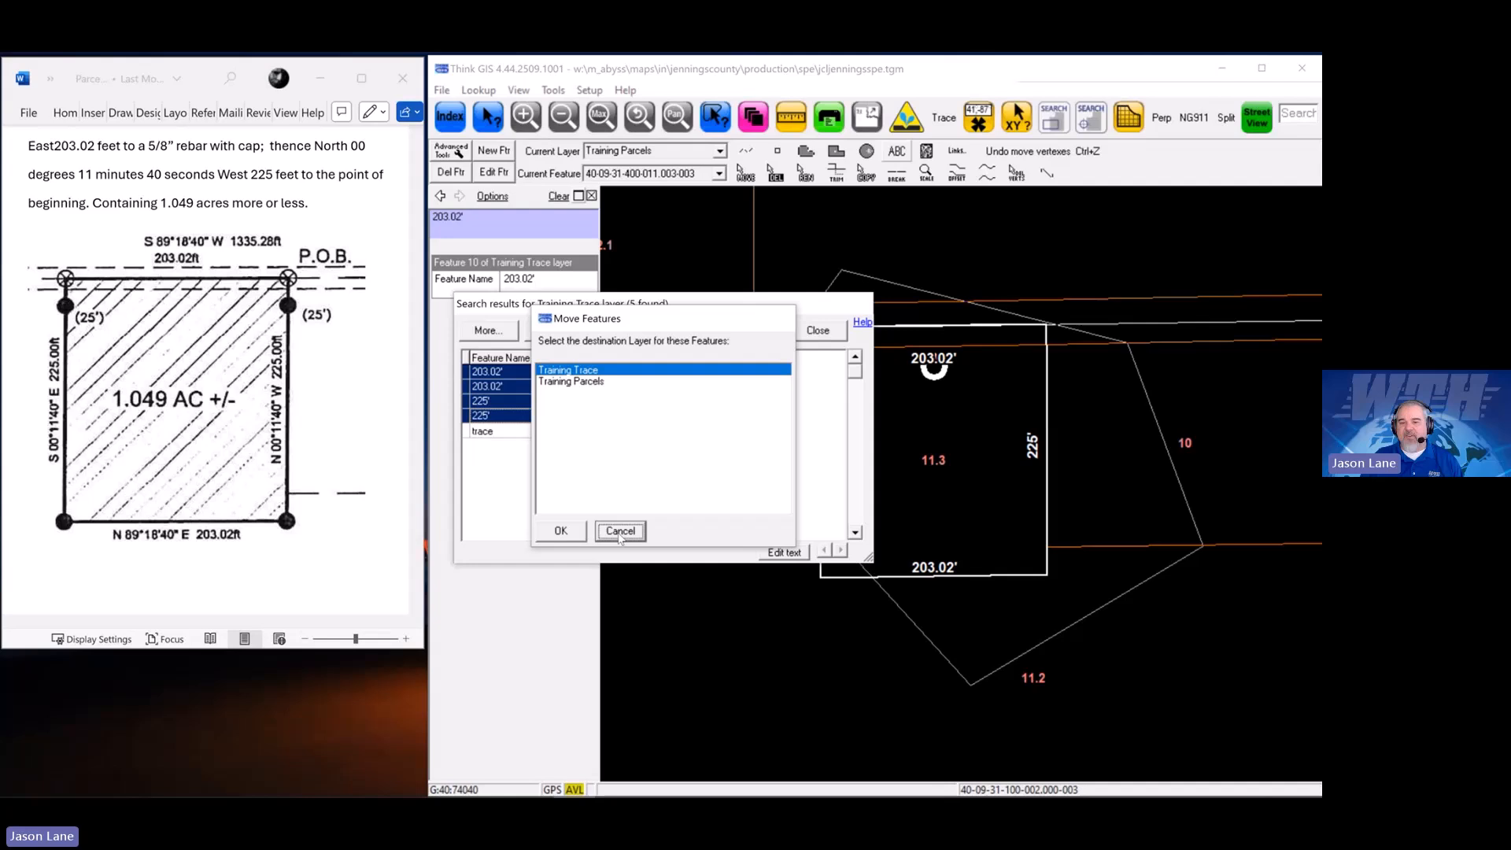
{"action": "left_click", "coordinate": [817, 331]}
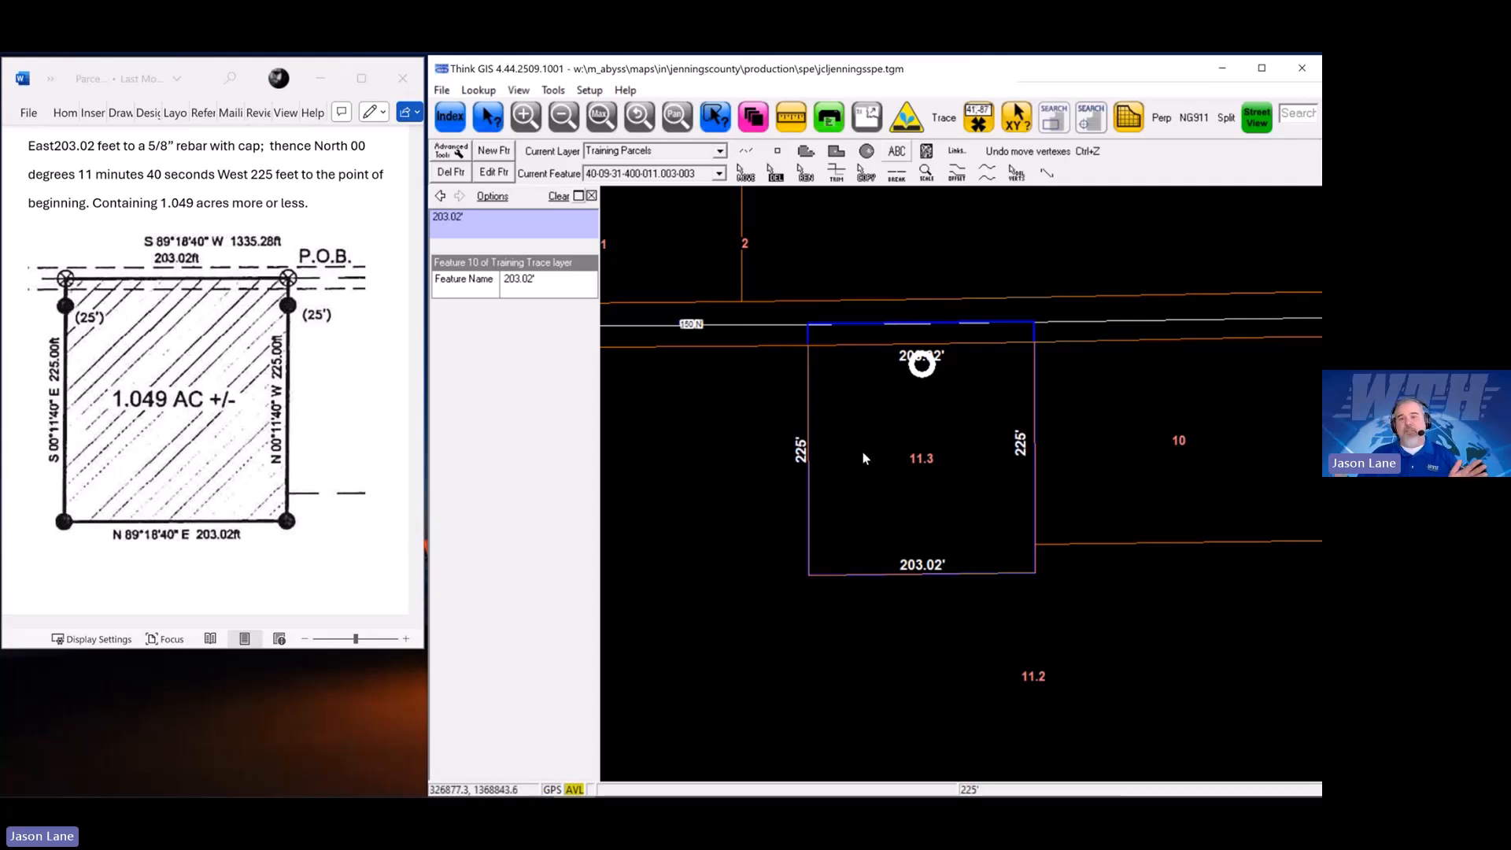
Move the traced tract outline west off parcel 11.3 into the open area of parcel 11.2
{"action": "mouse_move", "coordinate": [914, 508]}
{"action": "left_mouse_down"}
{"action": "mouse_move", "coordinate": [900, 502]}
{"action": "mouse_move", "coordinate": [932, 487]}
{"action": "left_mouse_up"}
{"action": "left_click", "coordinate": [940, 494]}
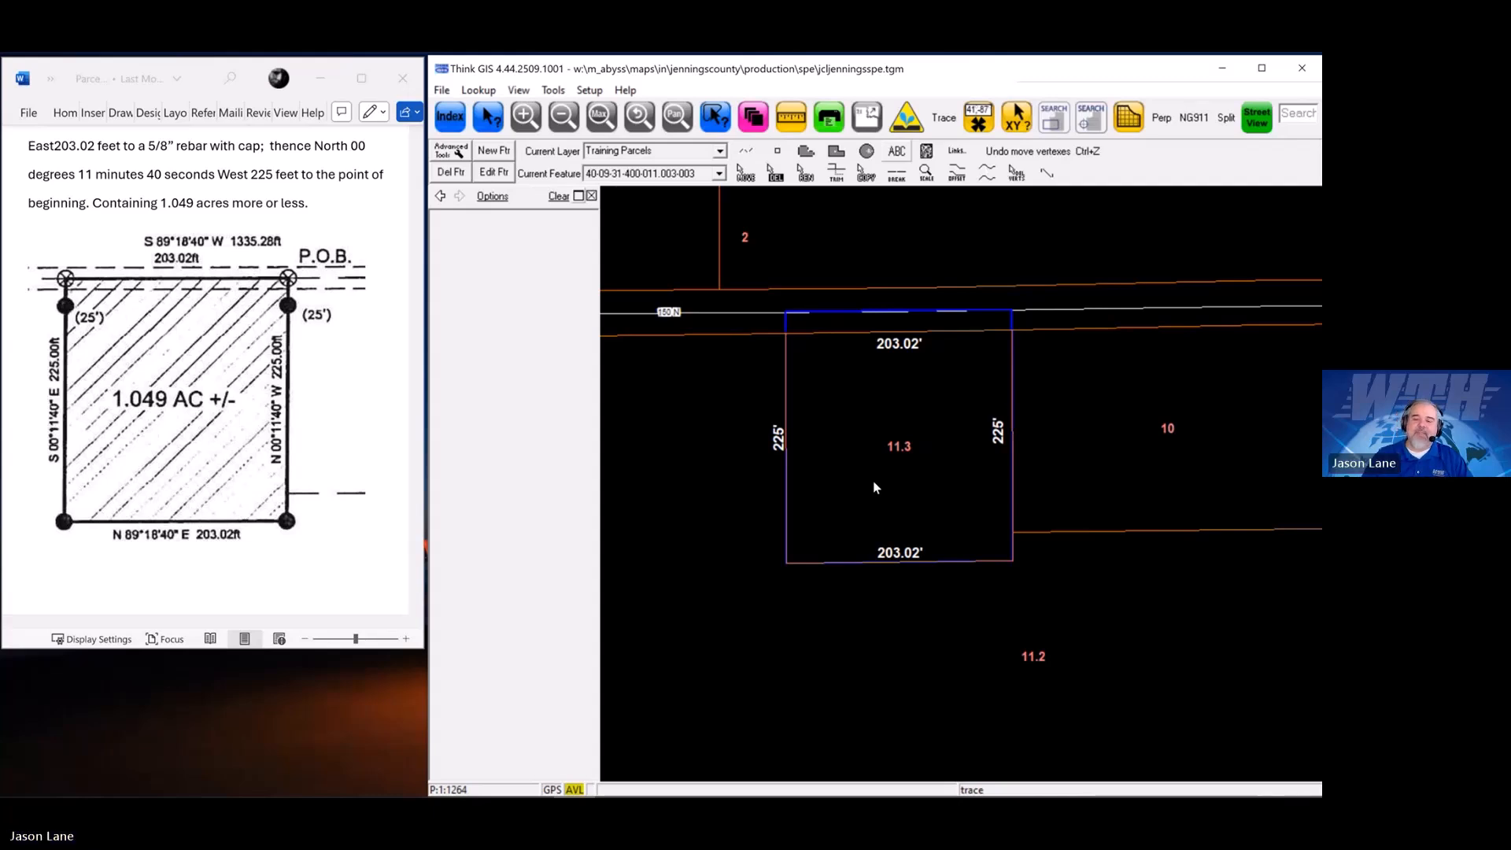
{"action": "left_click_drag", "start_coordinate": [814, 451], "coordinate": [1050, 444]}
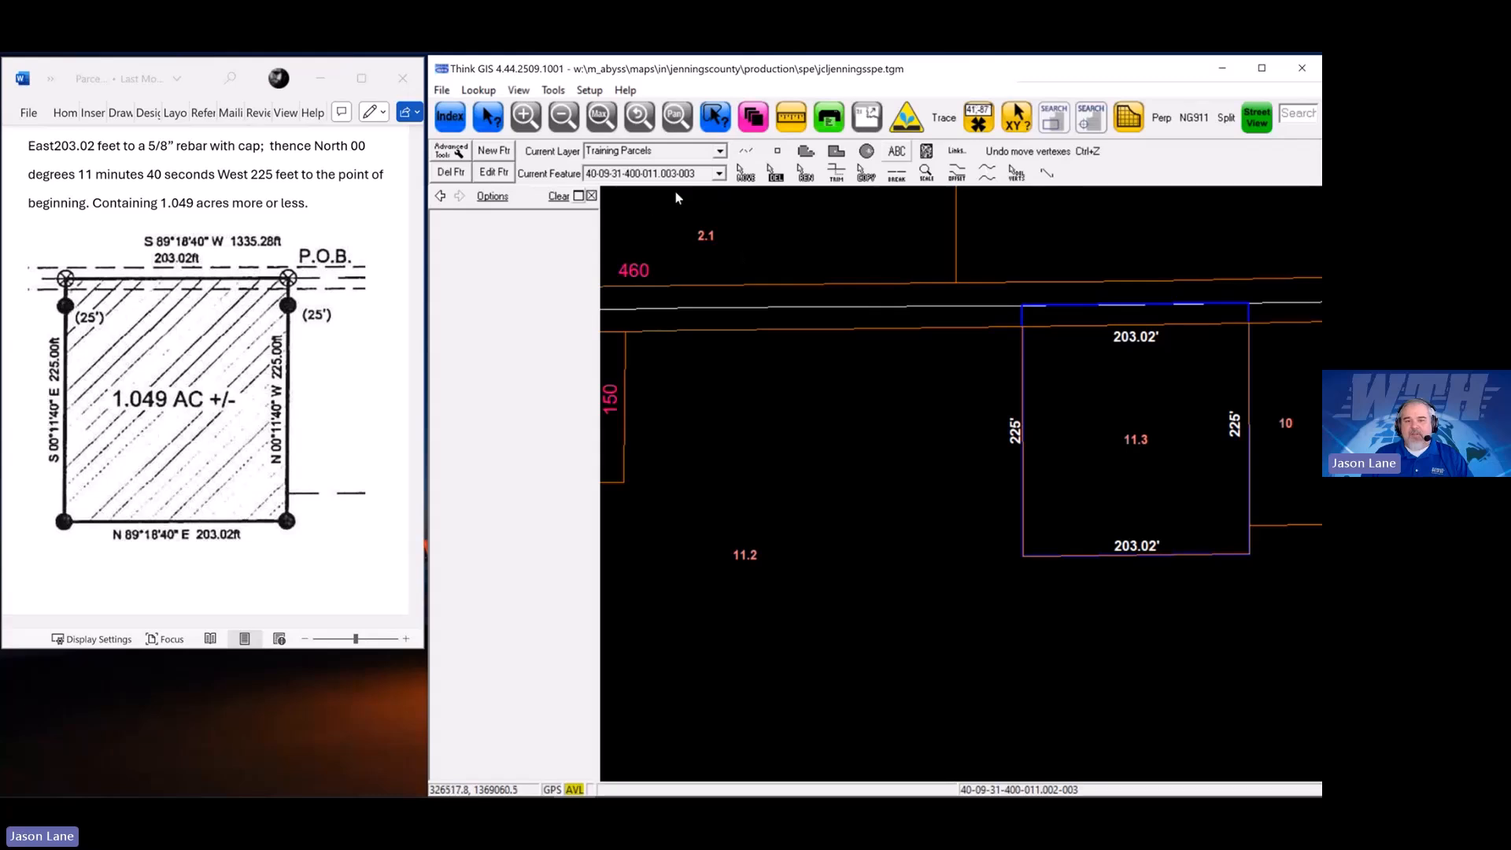
{"action": "left_click", "coordinate": [745, 173]}
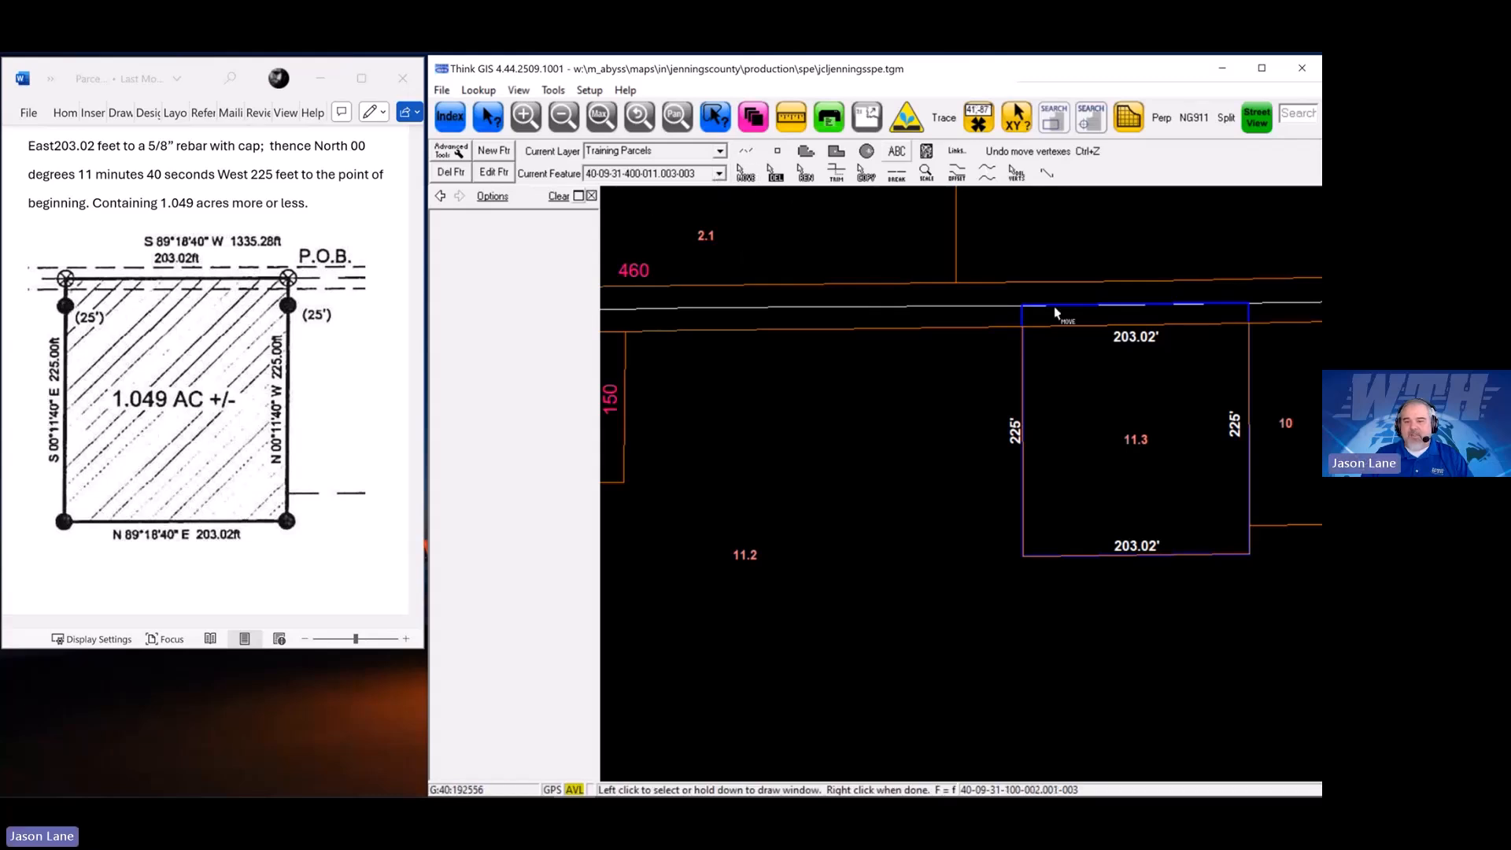
{"action": "left_click", "coordinate": [1029, 322]}
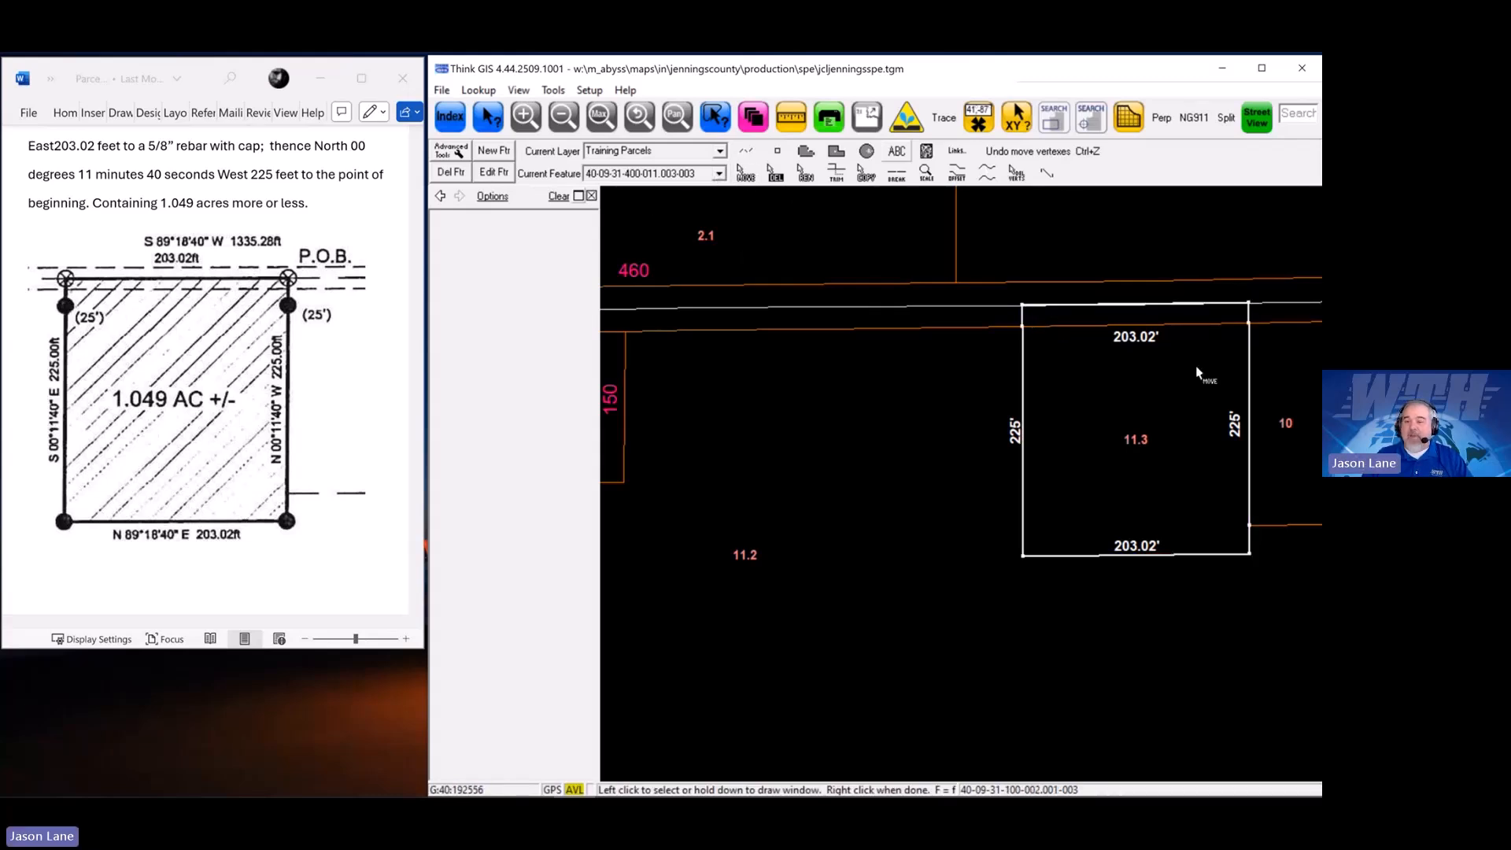
{"action": "left_click_drag", "start_coordinate": [1191, 374], "coordinate": [890, 450]}
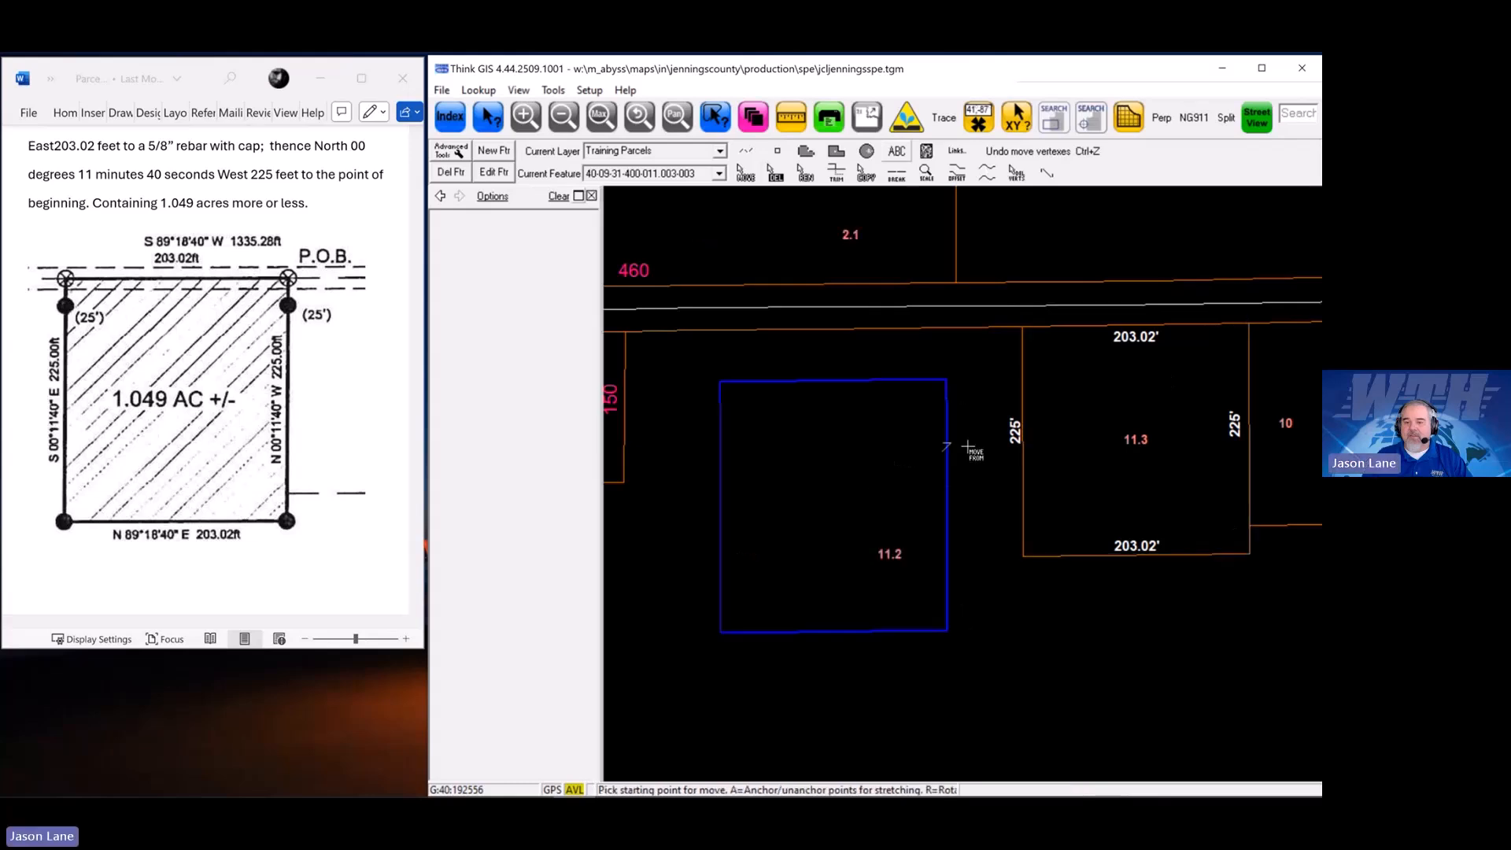
Snap the traced tract to parcel 11.3's northwest right-of-way corner so the two adjoin along parcel 11.3's west line
{"action": "left_click", "coordinate": [745, 173]}
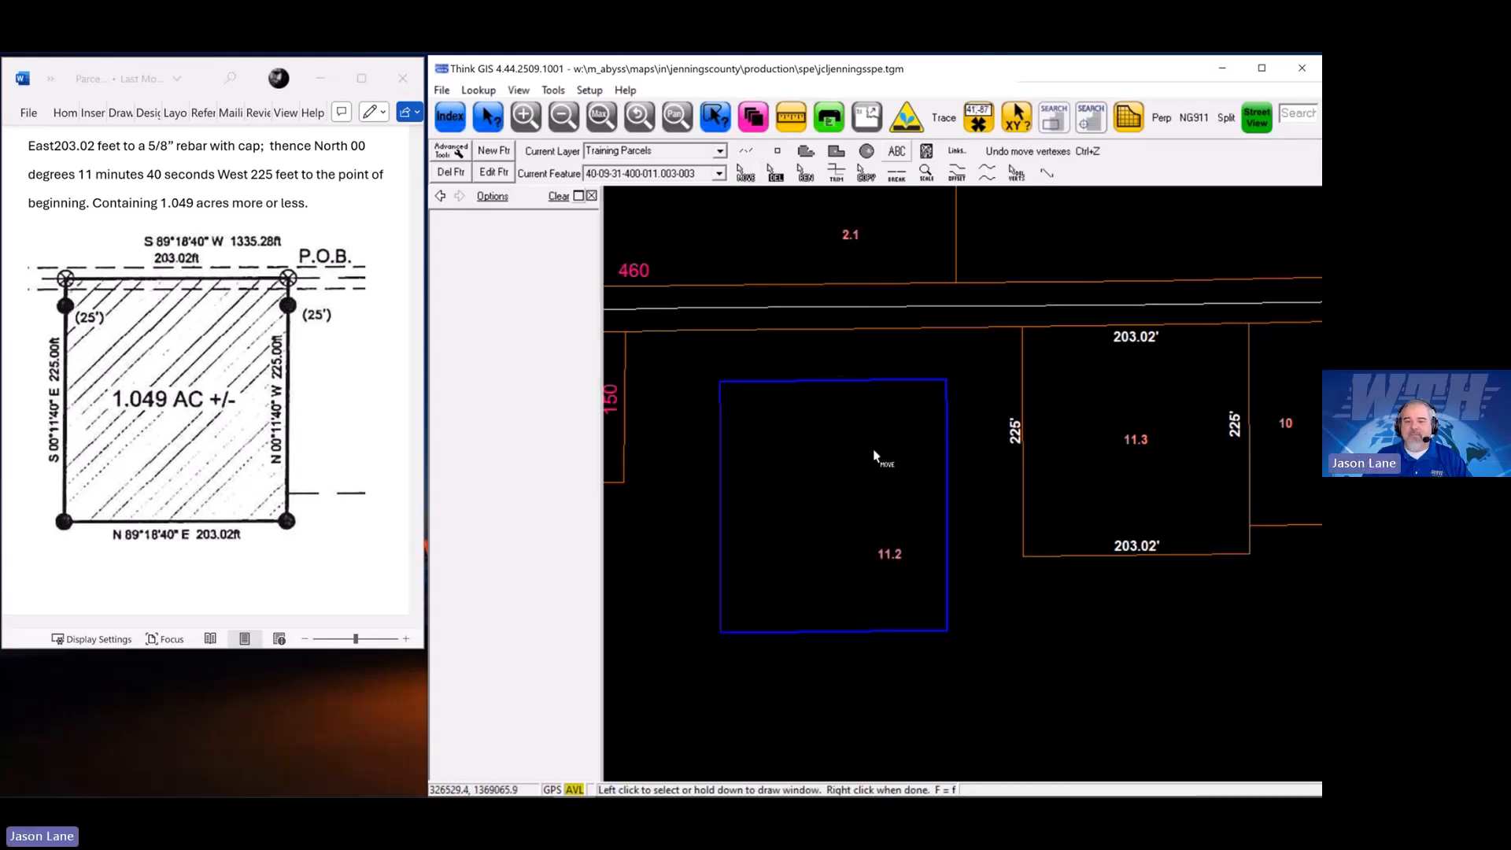
{"action": "left_click", "coordinate": [855, 381]}
{"action": "left_click", "coordinate": [1023, 338]}
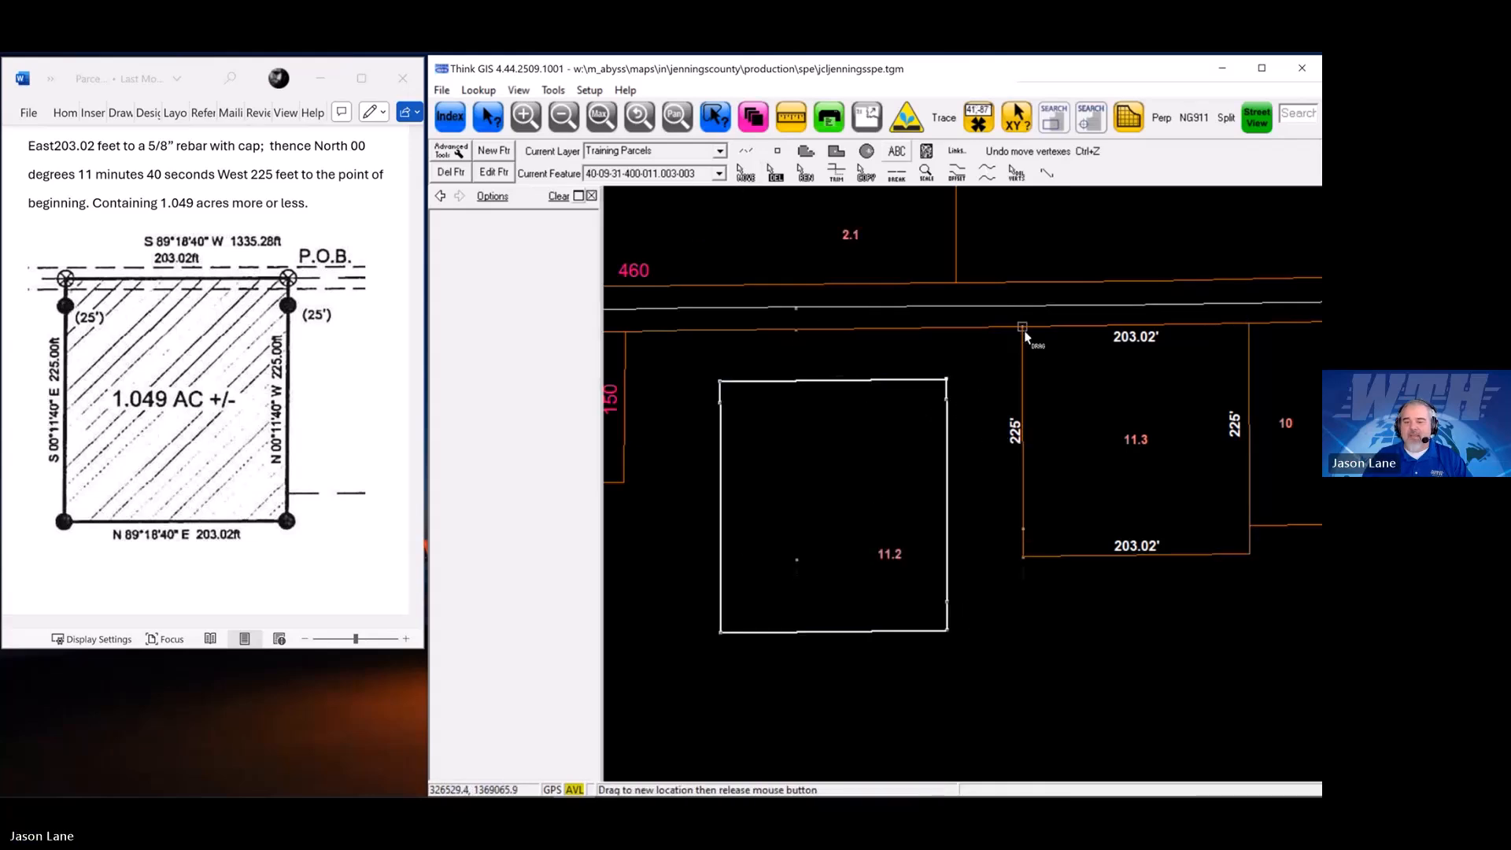
{"action": "left_click_drag", "start_coordinate": [1025, 337], "coordinate": [1023, 328]}
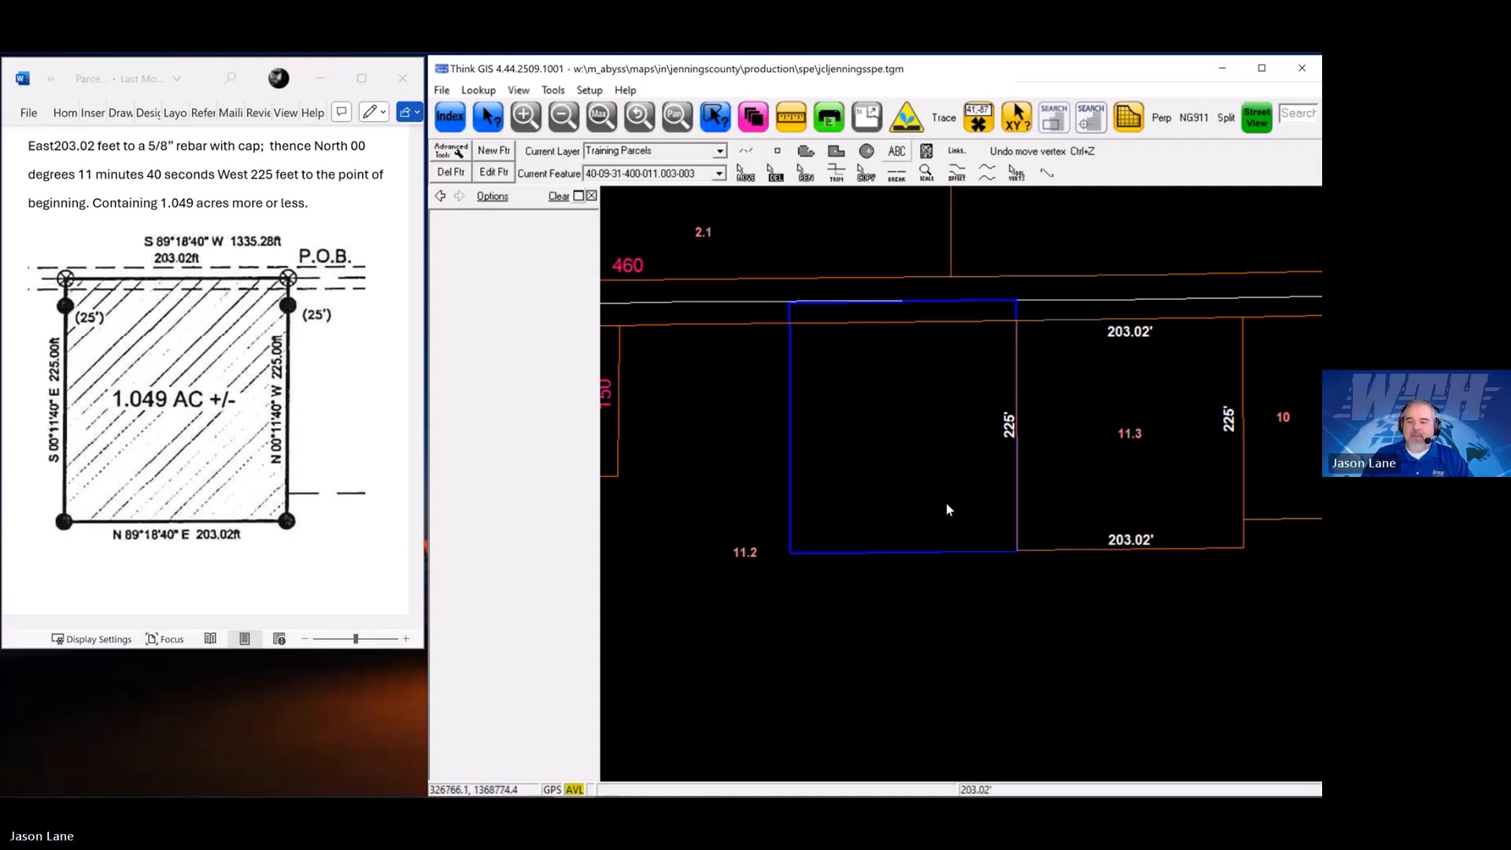
Move the traced tract's southeast corner onto parcel 11.3's southwest corner
{"action": "left_click_drag", "start_coordinate": [951, 501], "coordinate": [1088, 589]}
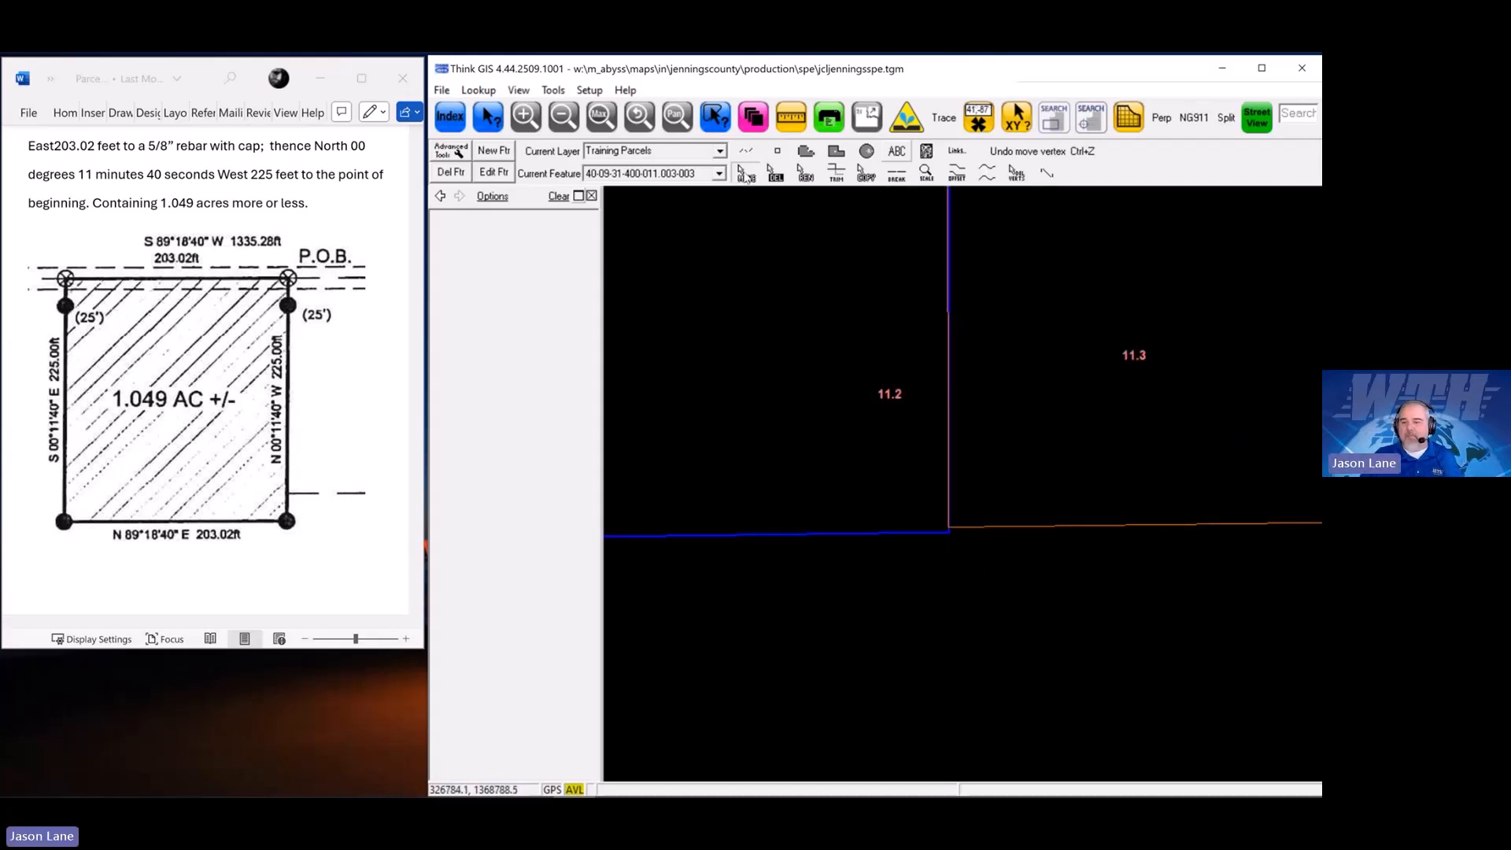
{"action": "left_click", "coordinate": [745, 173]}
{"action": "left_click_drag", "start_coordinate": [949, 533], "coordinate": [947, 528]}
{"action": "right_click", "coordinate": [948, 385]}
Display the snap points and delete the surplus vertex near the south end of the traced tract's east side
{"action": "scroll", "coordinate": [948, 381], "scroll_direction": "down", "scroll_amount": 4}
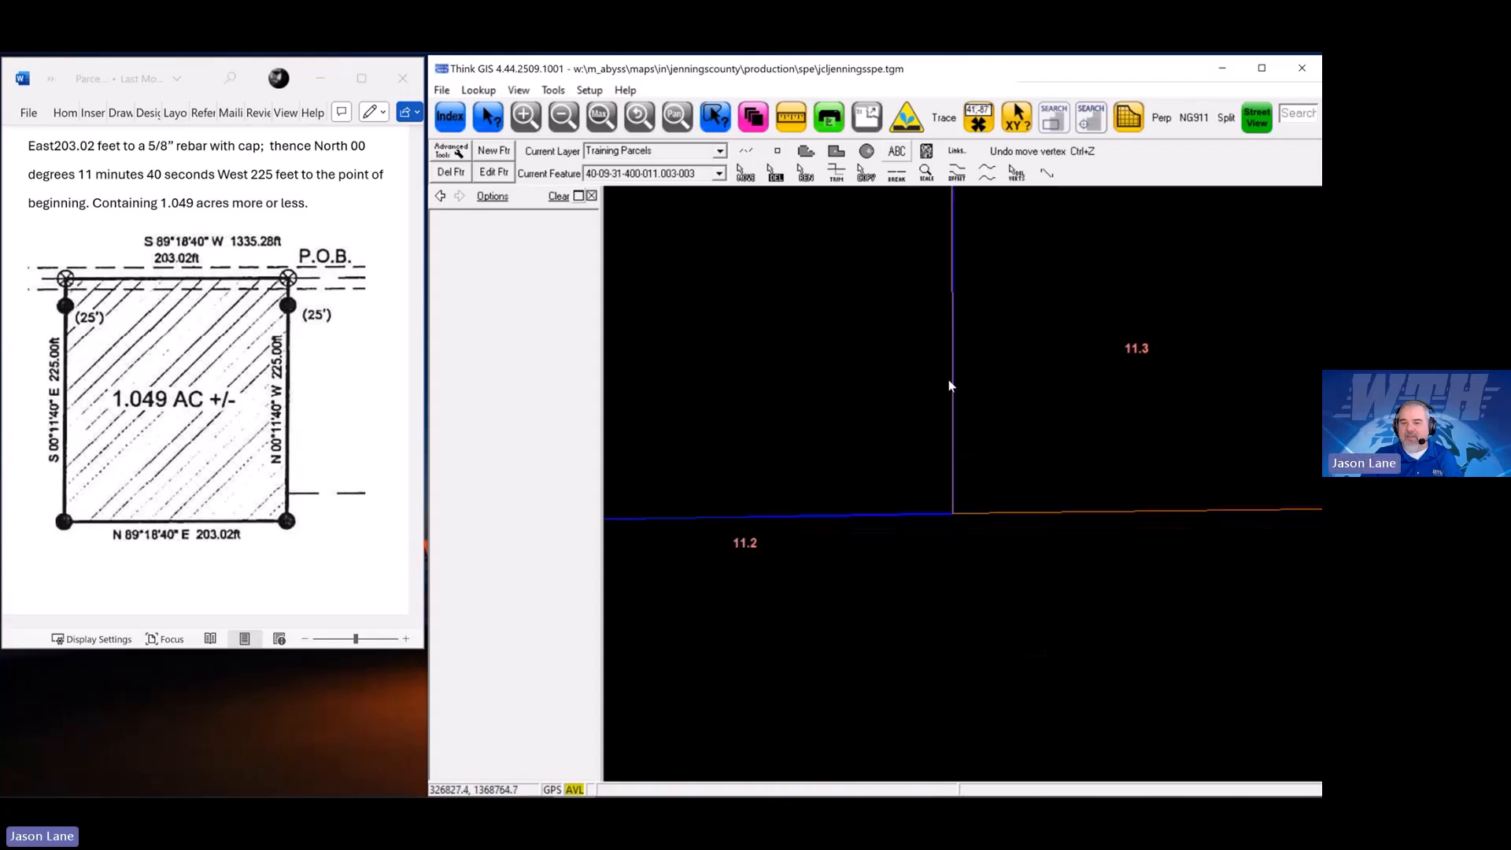
{"action": "left_click_drag", "start_coordinate": [1003, 336], "coordinate": [986, 410]}
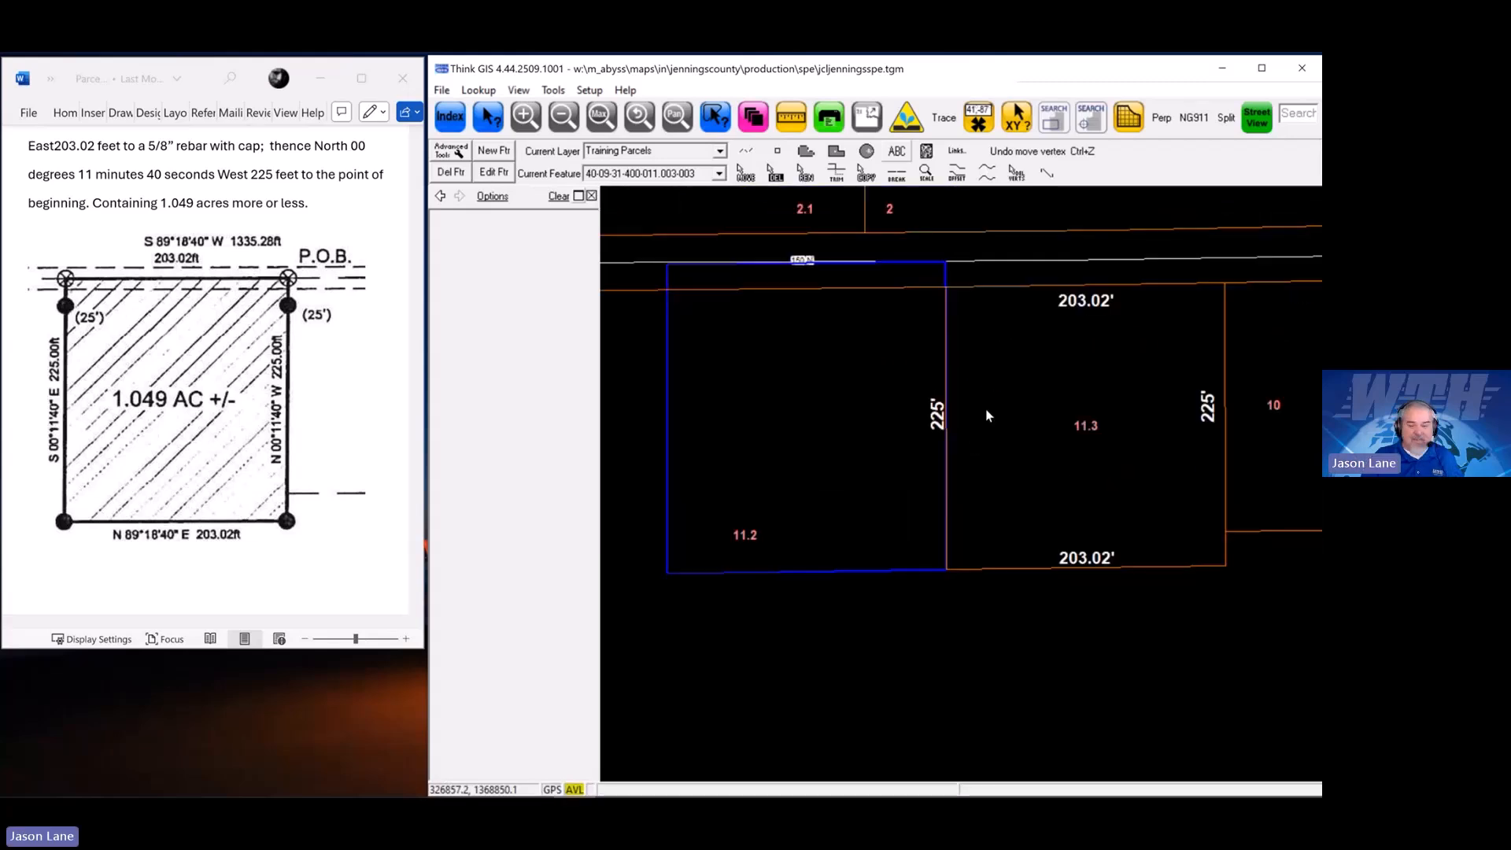
{"action": "key", "text": "s"}
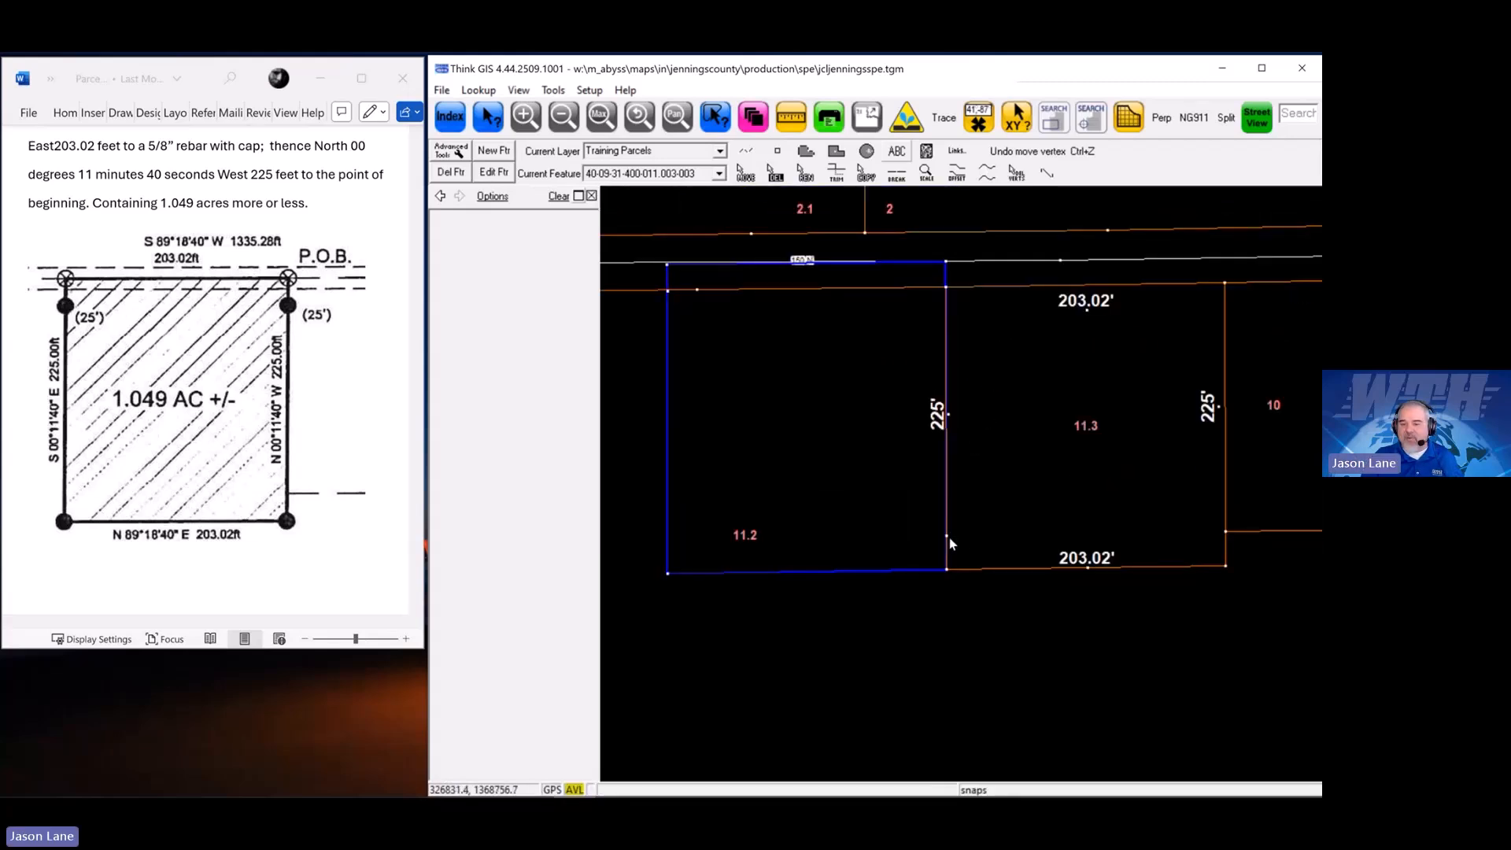
{"action": "left_click", "coordinate": [1016, 172]}
{"action": "left_click_drag", "start_coordinate": [919, 519], "coordinate": [956, 548]}
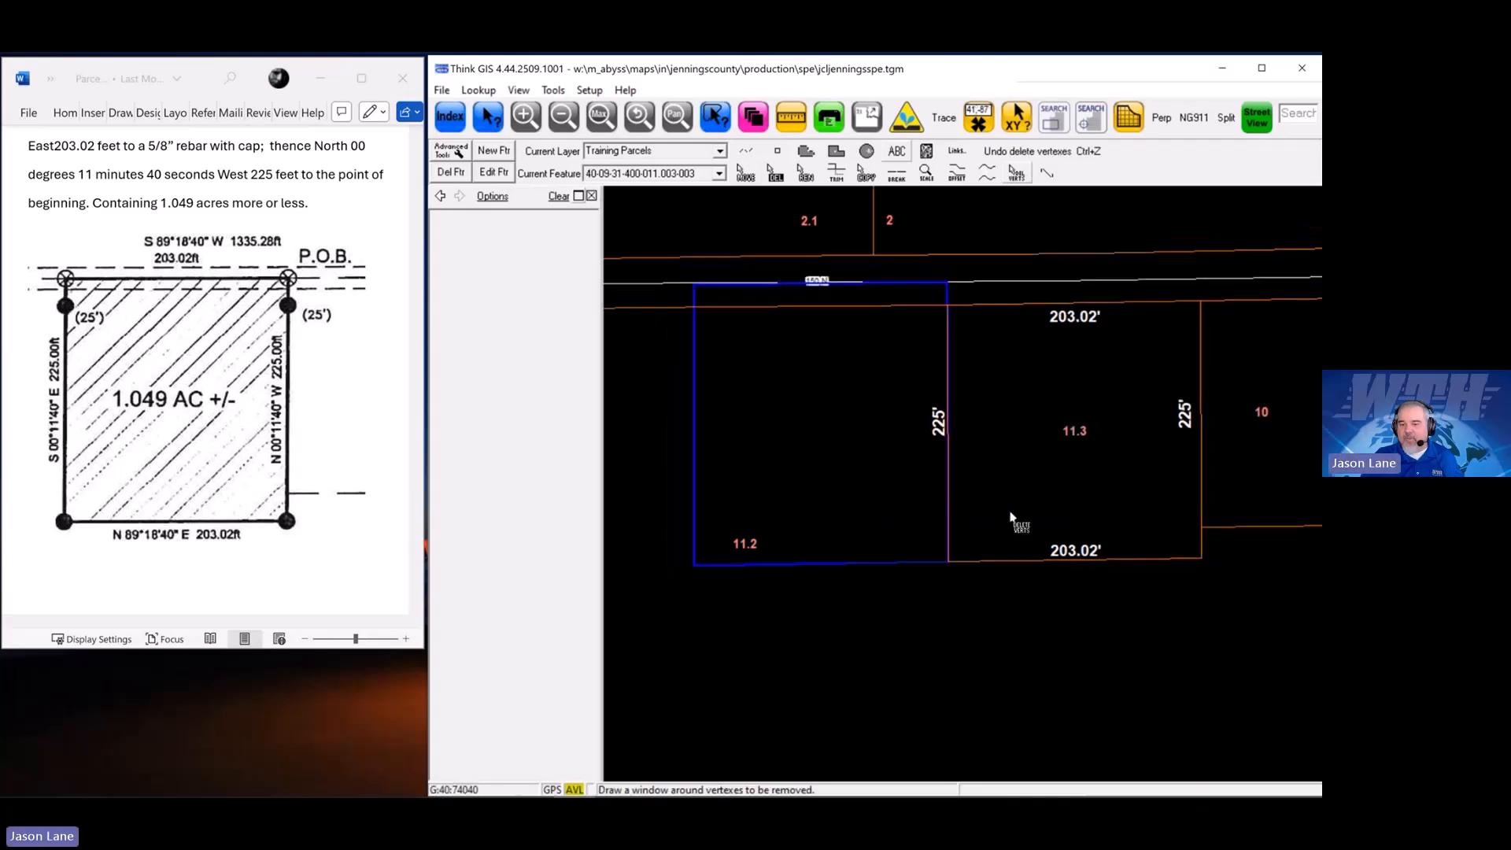
Insert a vertex on the traced tract's east side at parcel 11.3's northwest right-of-way corner
{"action": "left_click_drag", "start_coordinate": [917, 270], "coordinate": [972, 316]}
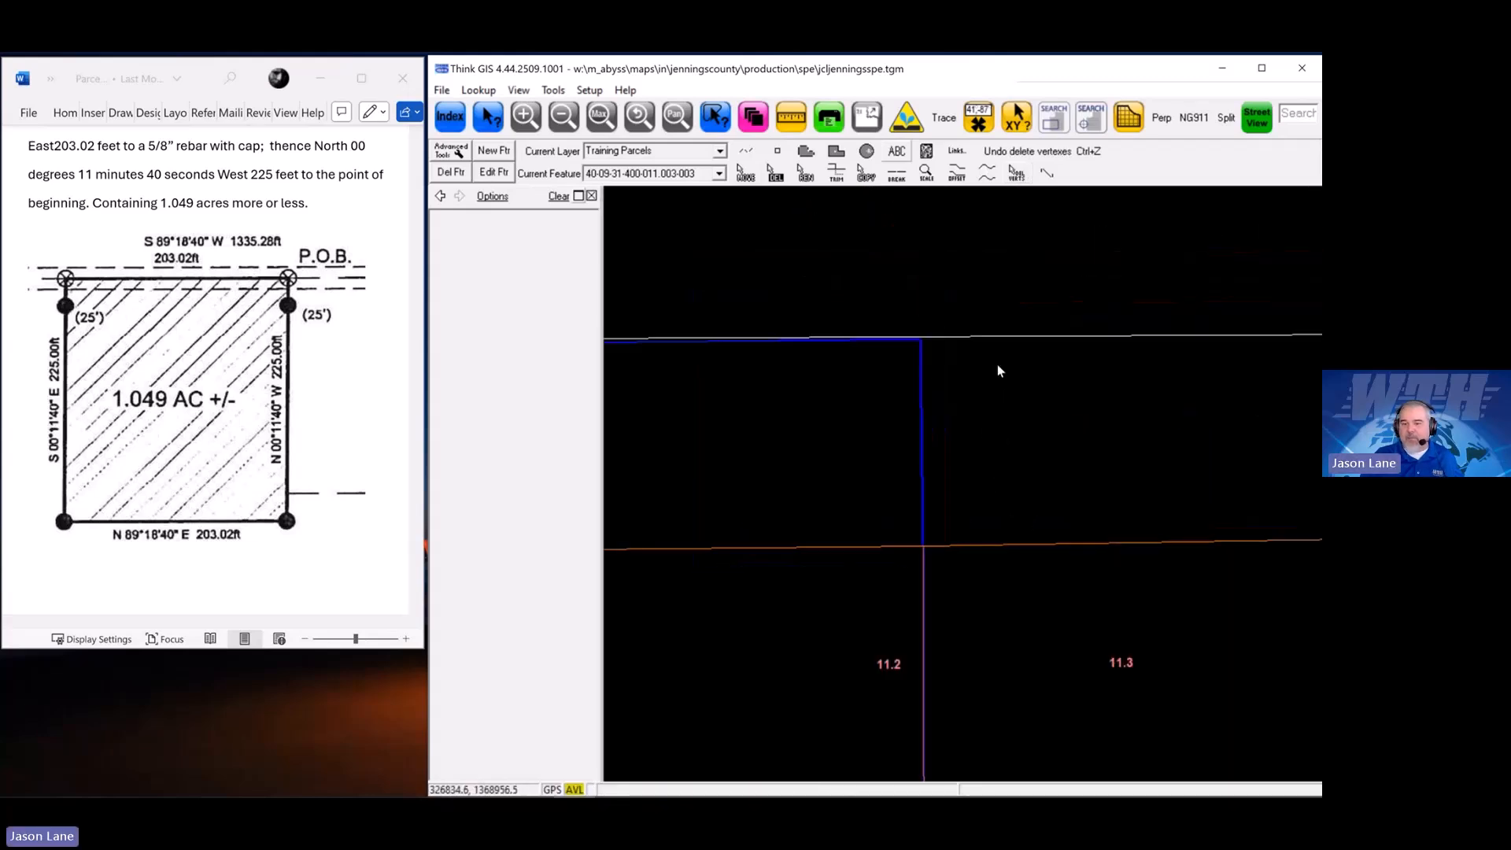
{"action": "left_click", "coordinate": [745, 171]}
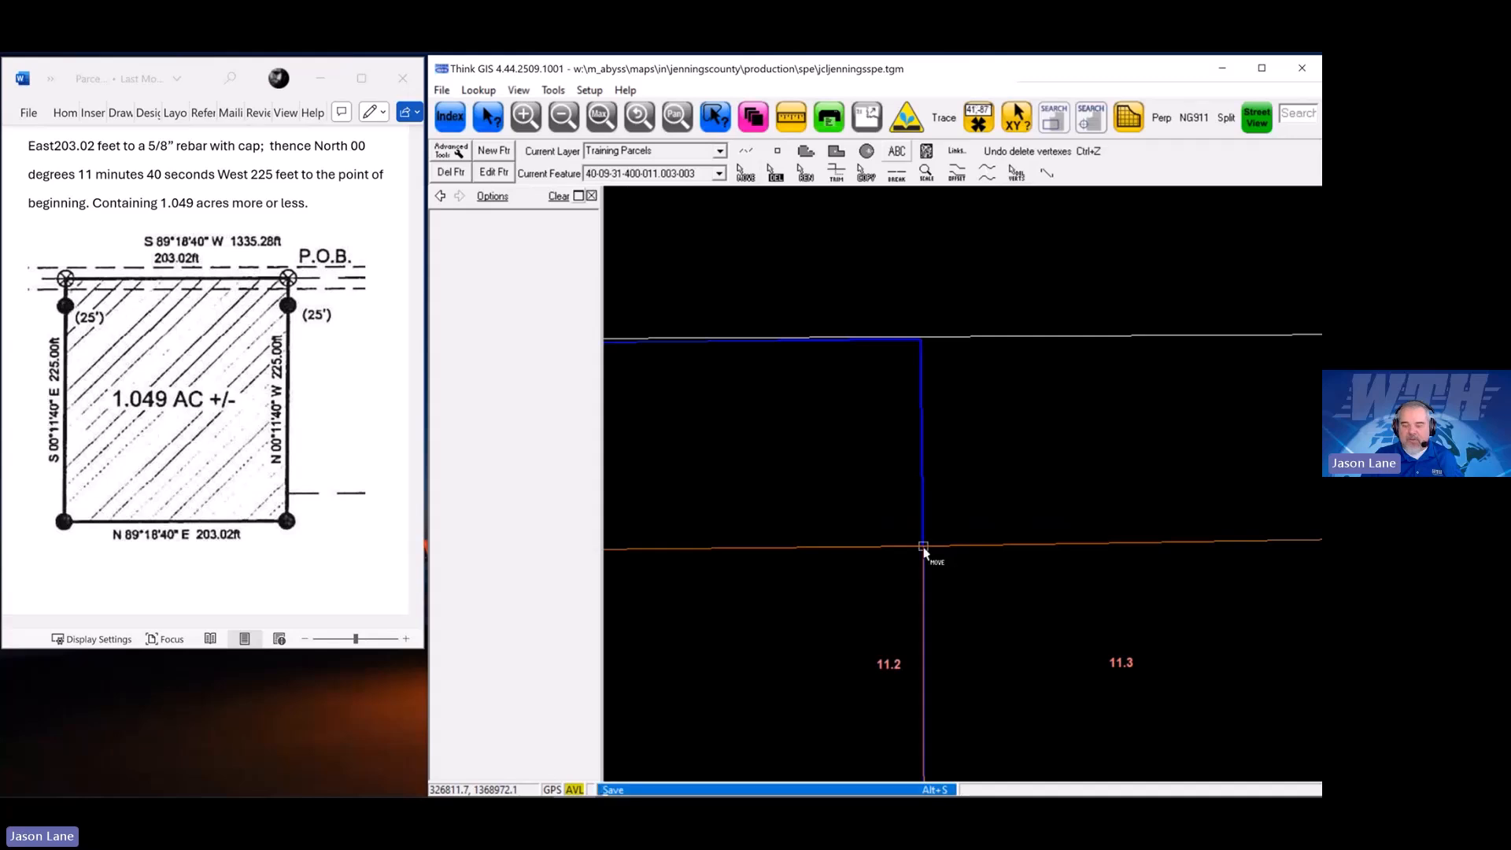
{"action": "left_click", "coordinate": [924, 551]}
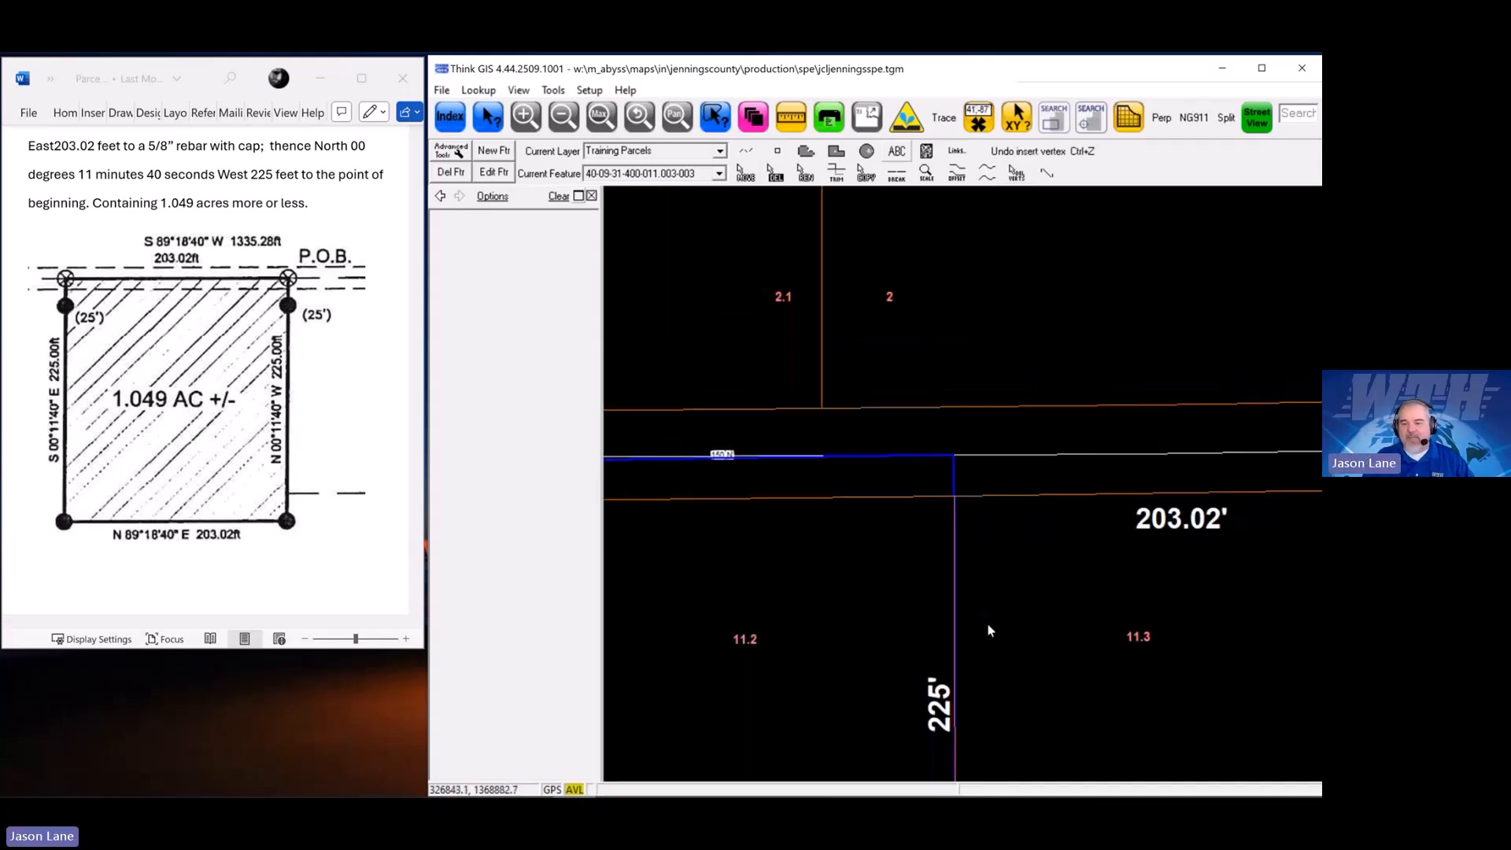
{"action": "scroll", "coordinate": [985, 625], "scroll_direction": "down", "scroll_amount": 2}
{"action": "left_click_drag", "start_coordinate": [898, 626], "coordinate": [985, 600]}
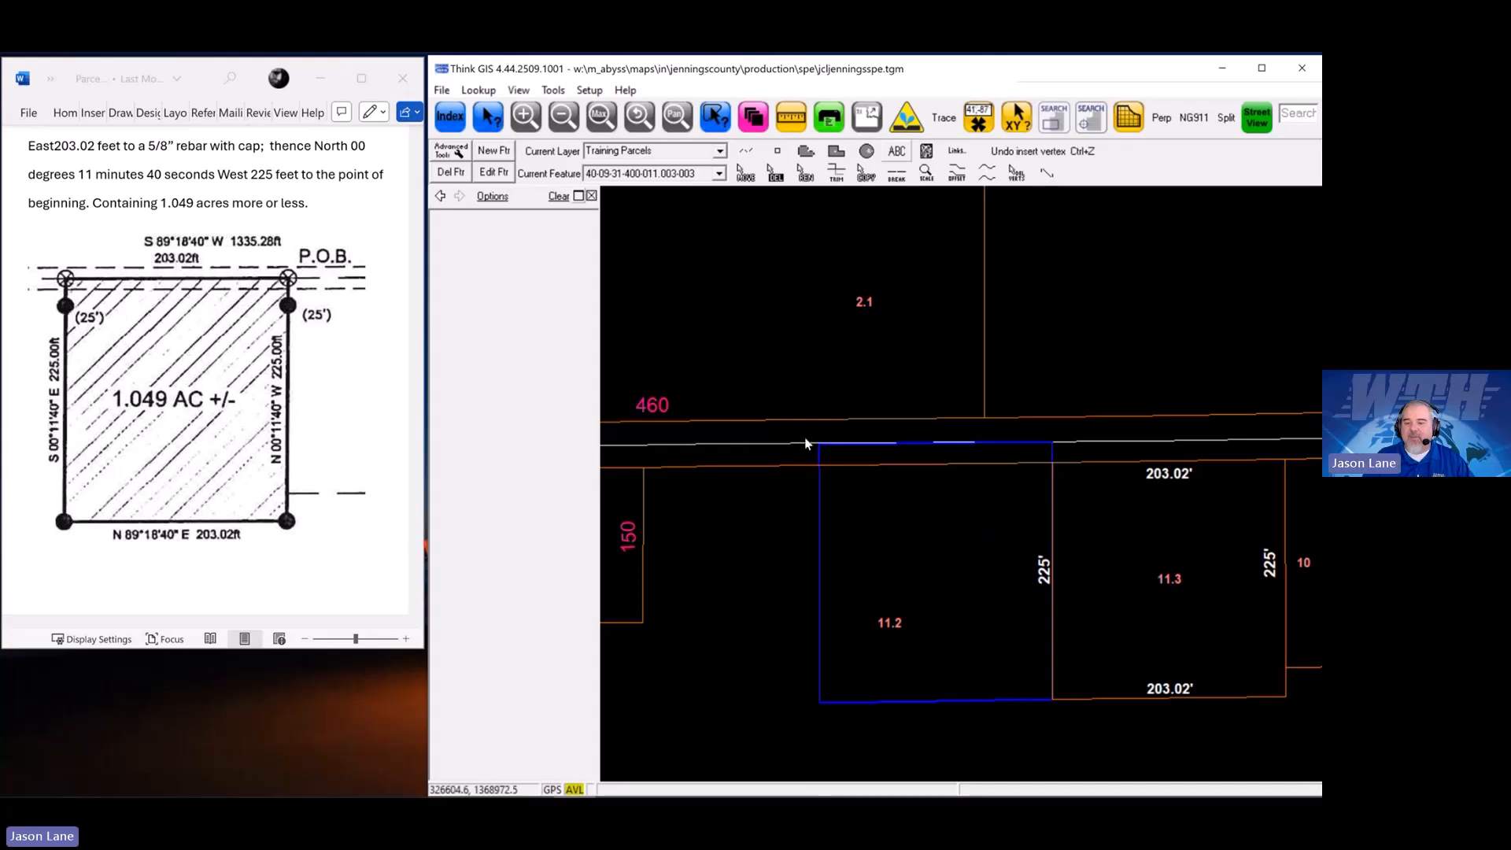
{"action": "left_click_drag", "start_coordinate": [804, 439], "coordinate": [1108, 734]}
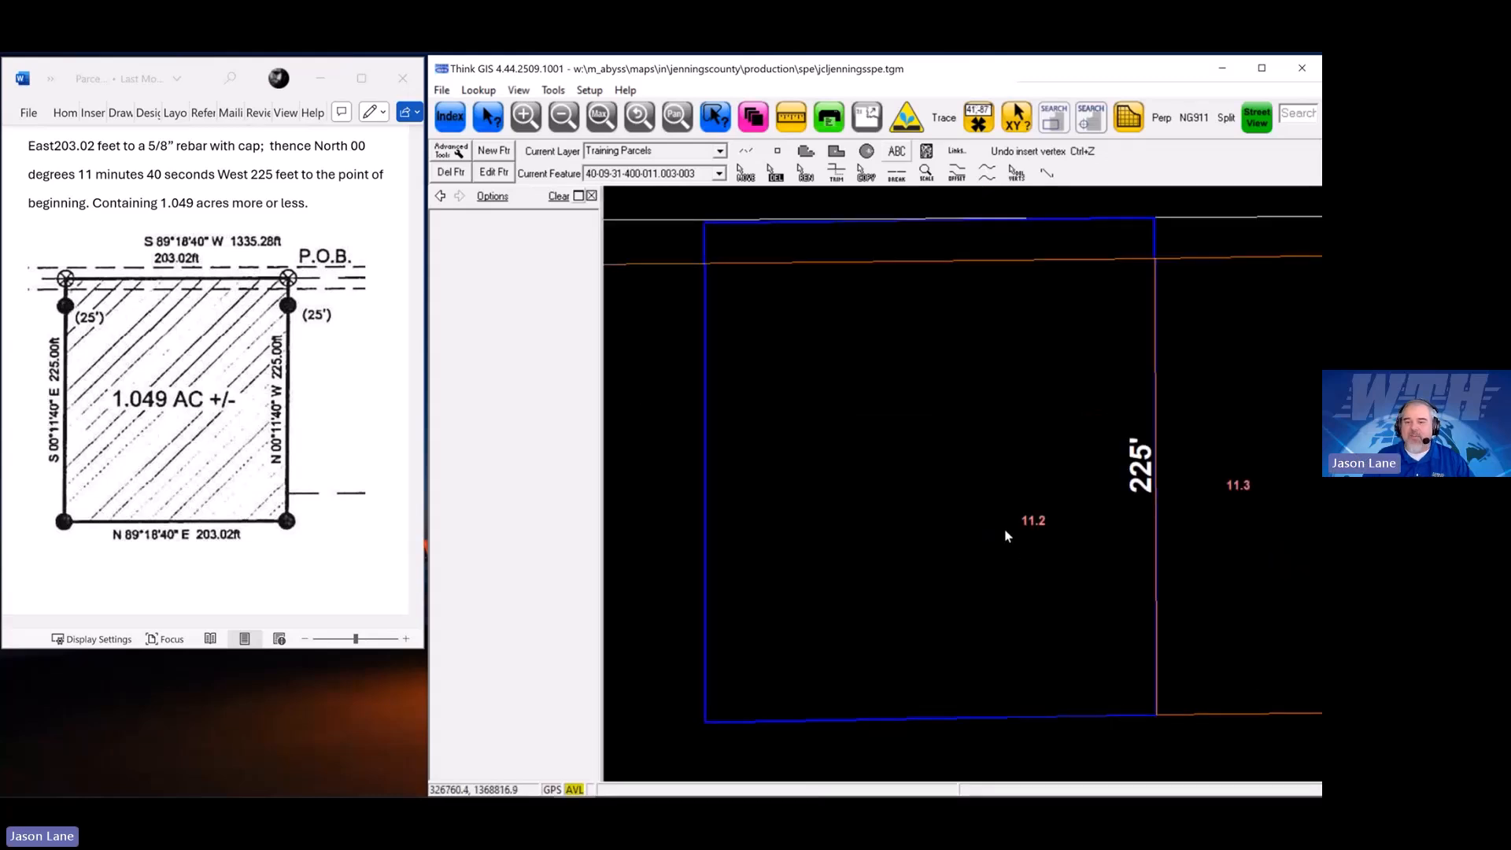
Move the vertex on the traced tract's west side onto the south right-of-way line and check the tract's corners against the snap points
{"action": "key", "text": "t"}
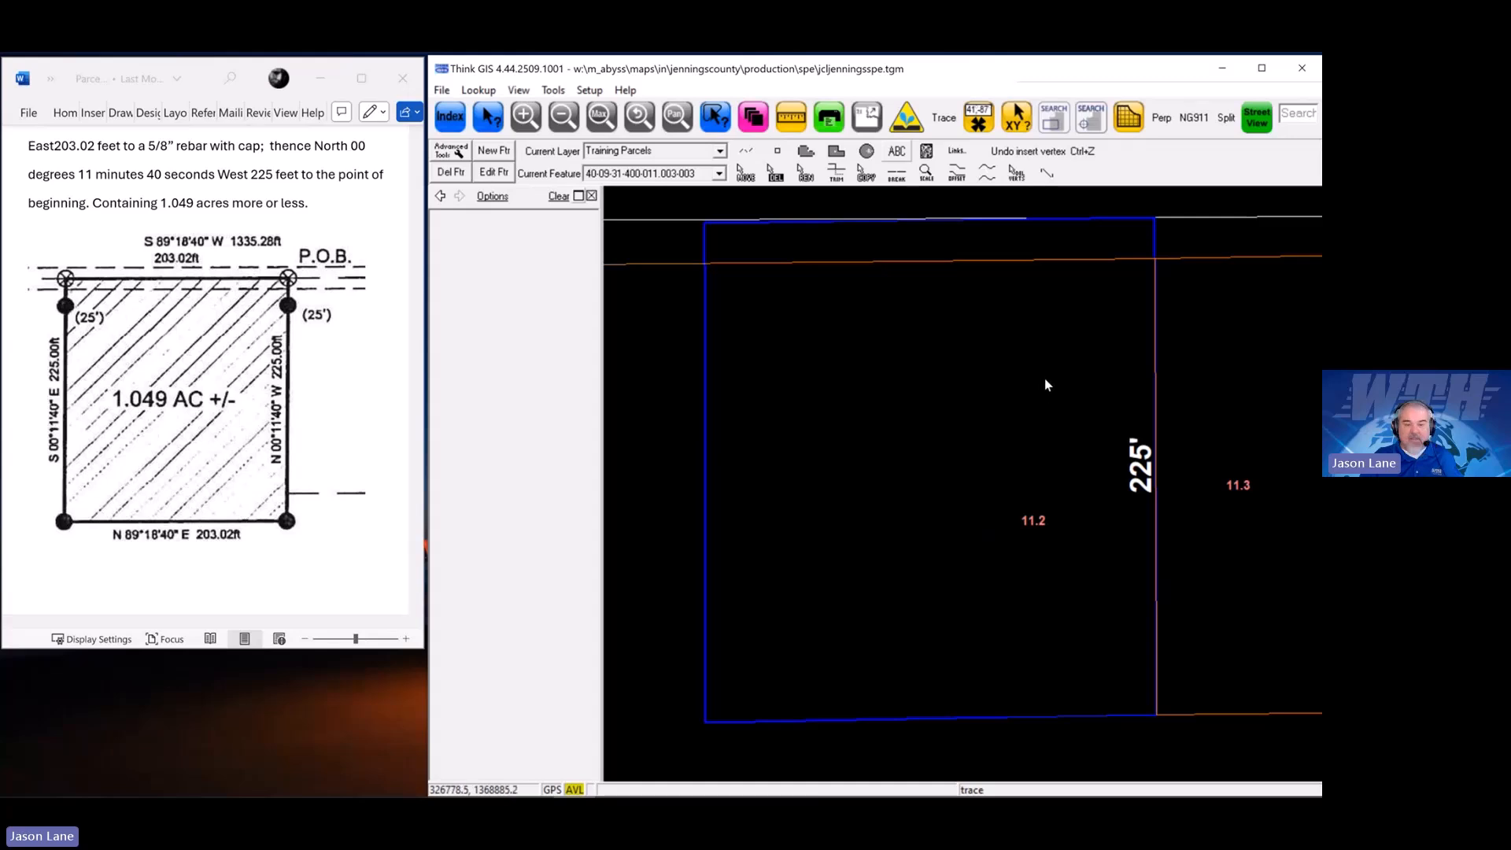
{"action": "key", "text": "s"}
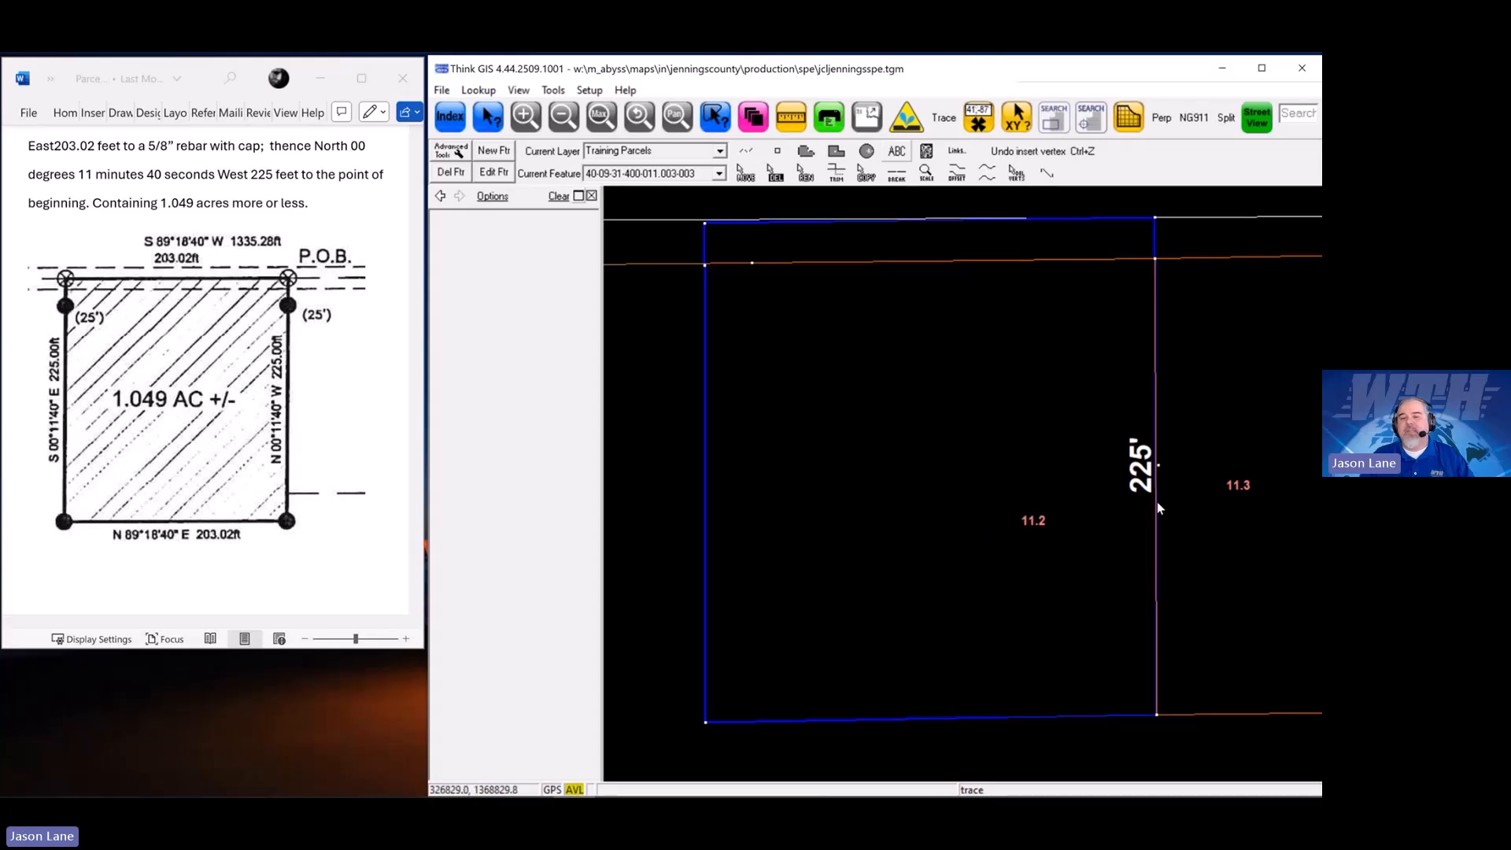
{"action": "left_click_drag", "start_coordinate": [681, 240], "coordinate": [771, 308]}
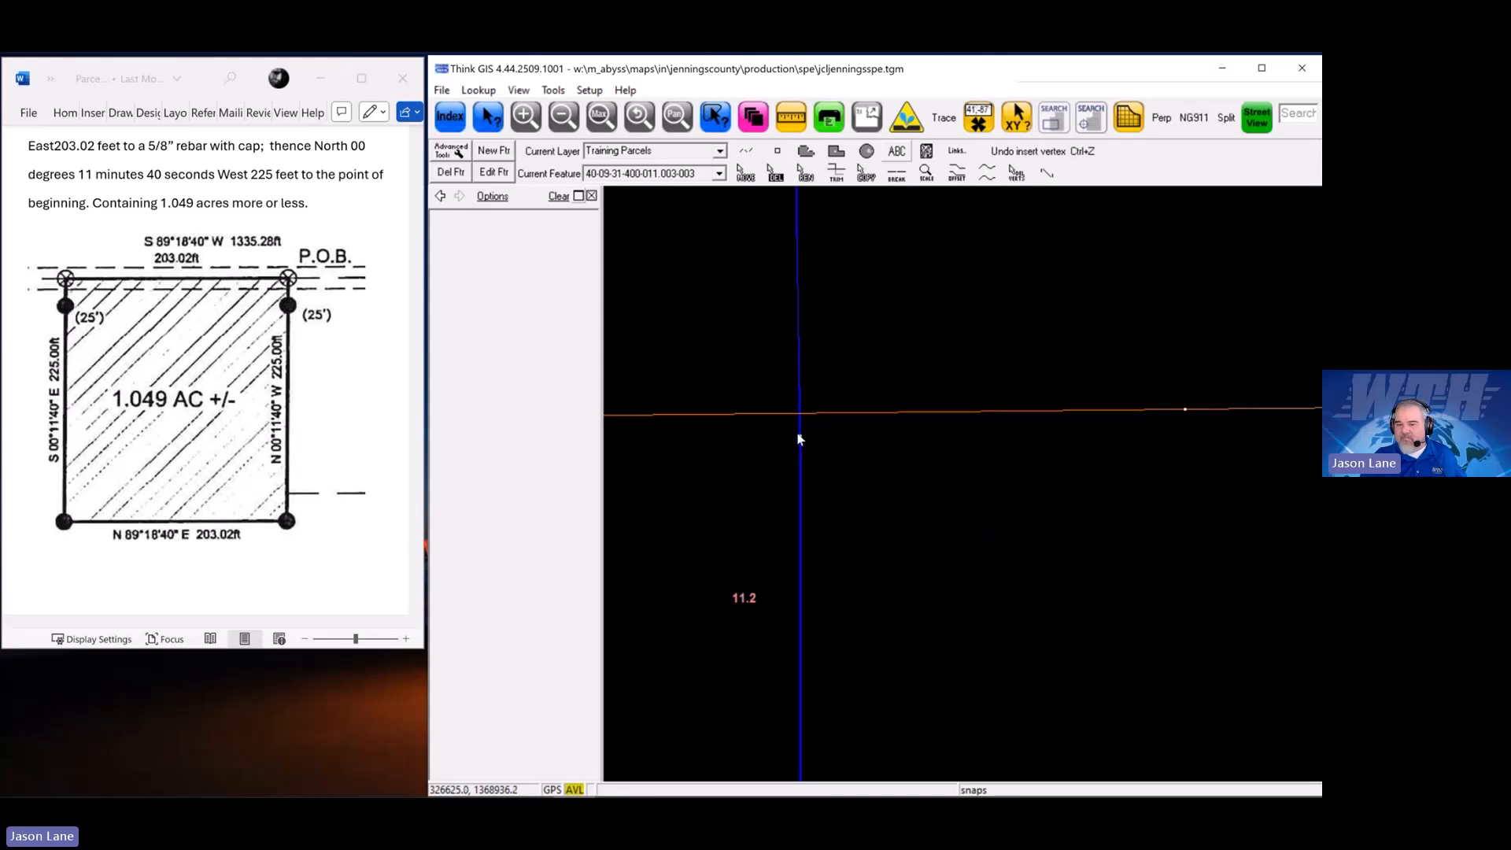
{"action": "left_click", "coordinate": [744, 176]}
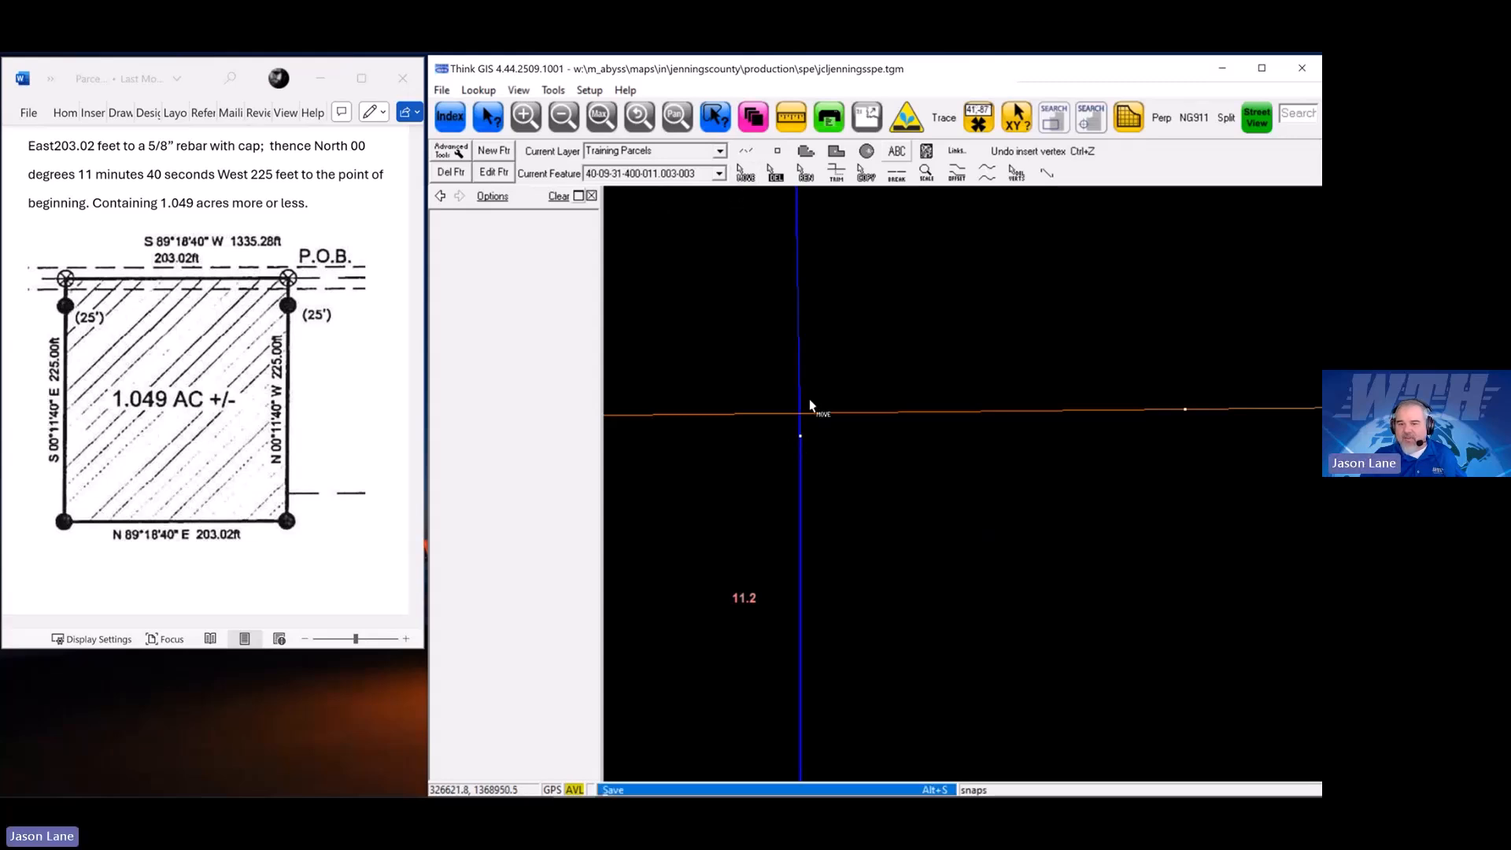
{"action": "left_click_drag", "start_coordinate": [801, 438], "coordinate": [800, 458]}
{"action": "scroll", "coordinate": [975, 544], "scroll_direction": "down", "scroll_amount": 3}
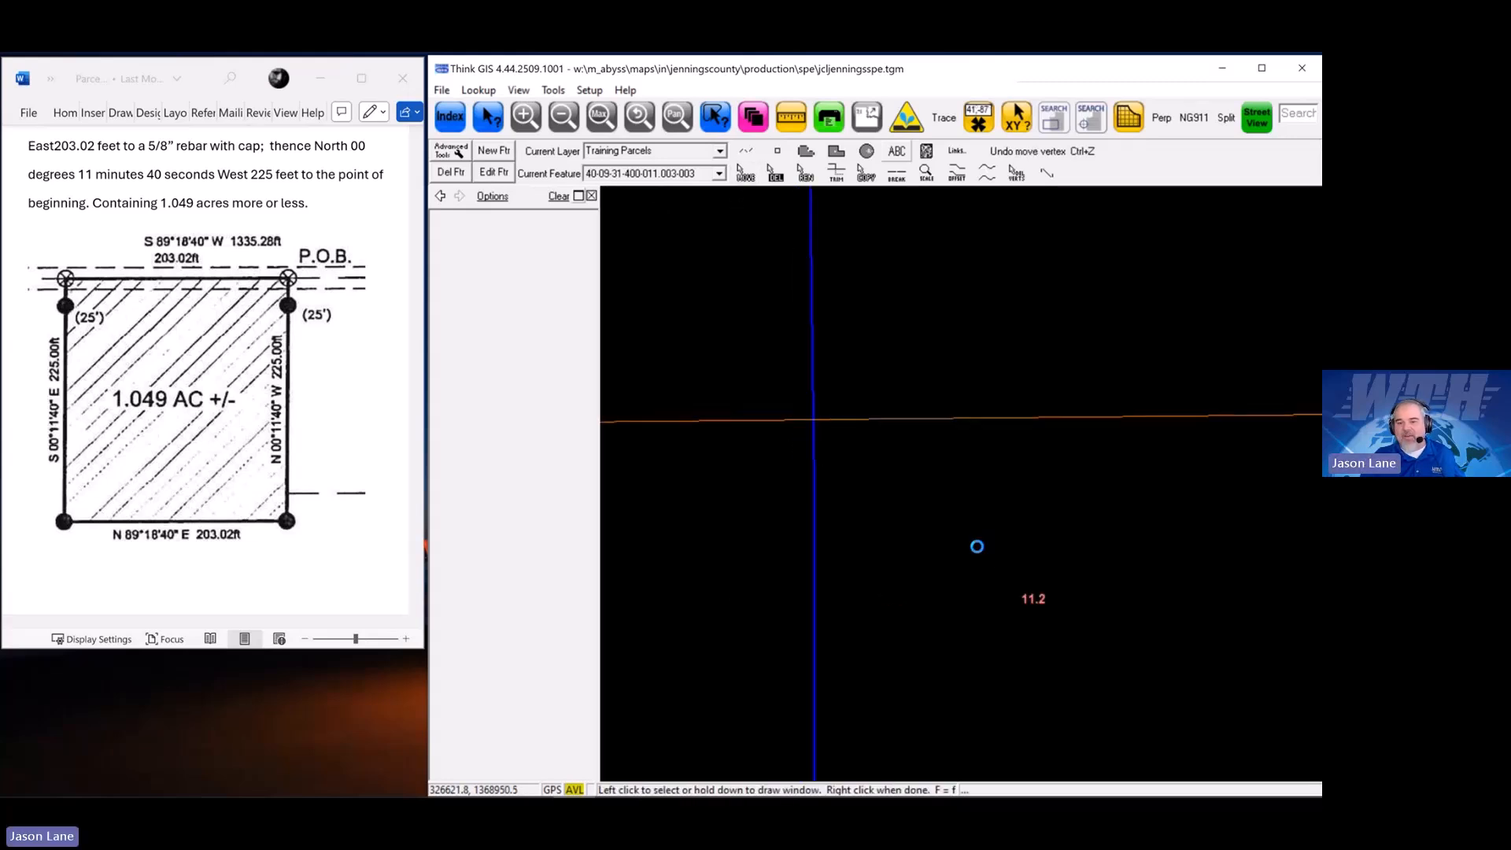
{"action": "scroll", "coordinate": [976, 544], "scroll_direction": "down", "scroll_amount": 5}
{"action": "right_click", "coordinate": [978, 545]}
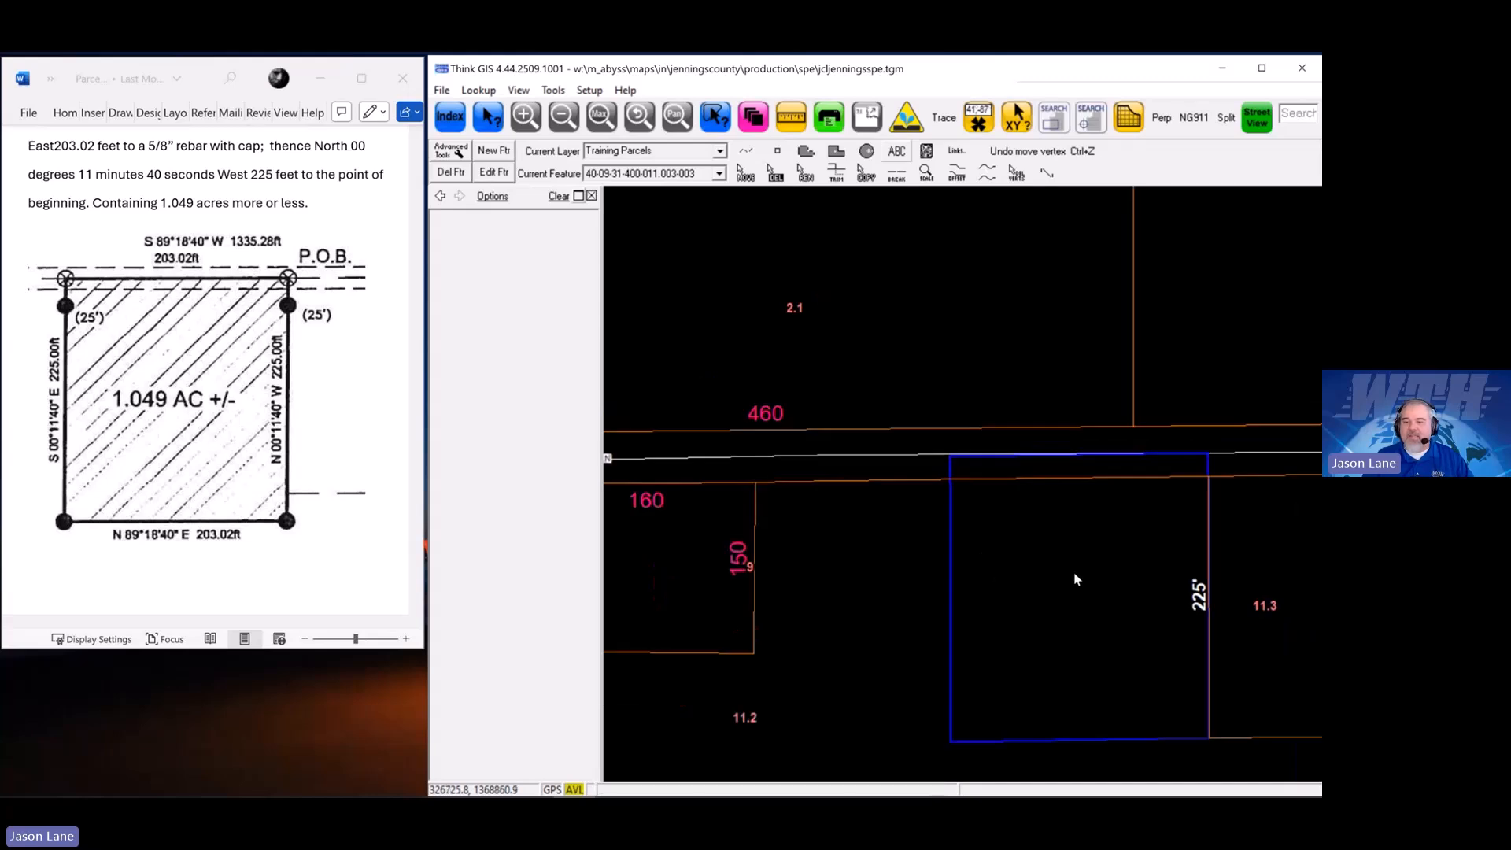
{"action": "left_click_drag", "start_coordinate": [1075, 574], "coordinate": [882, 506]}
{"action": "scroll", "coordinate": [1047, 693], "scroll_direction": "up", "scroll_amount": 2}
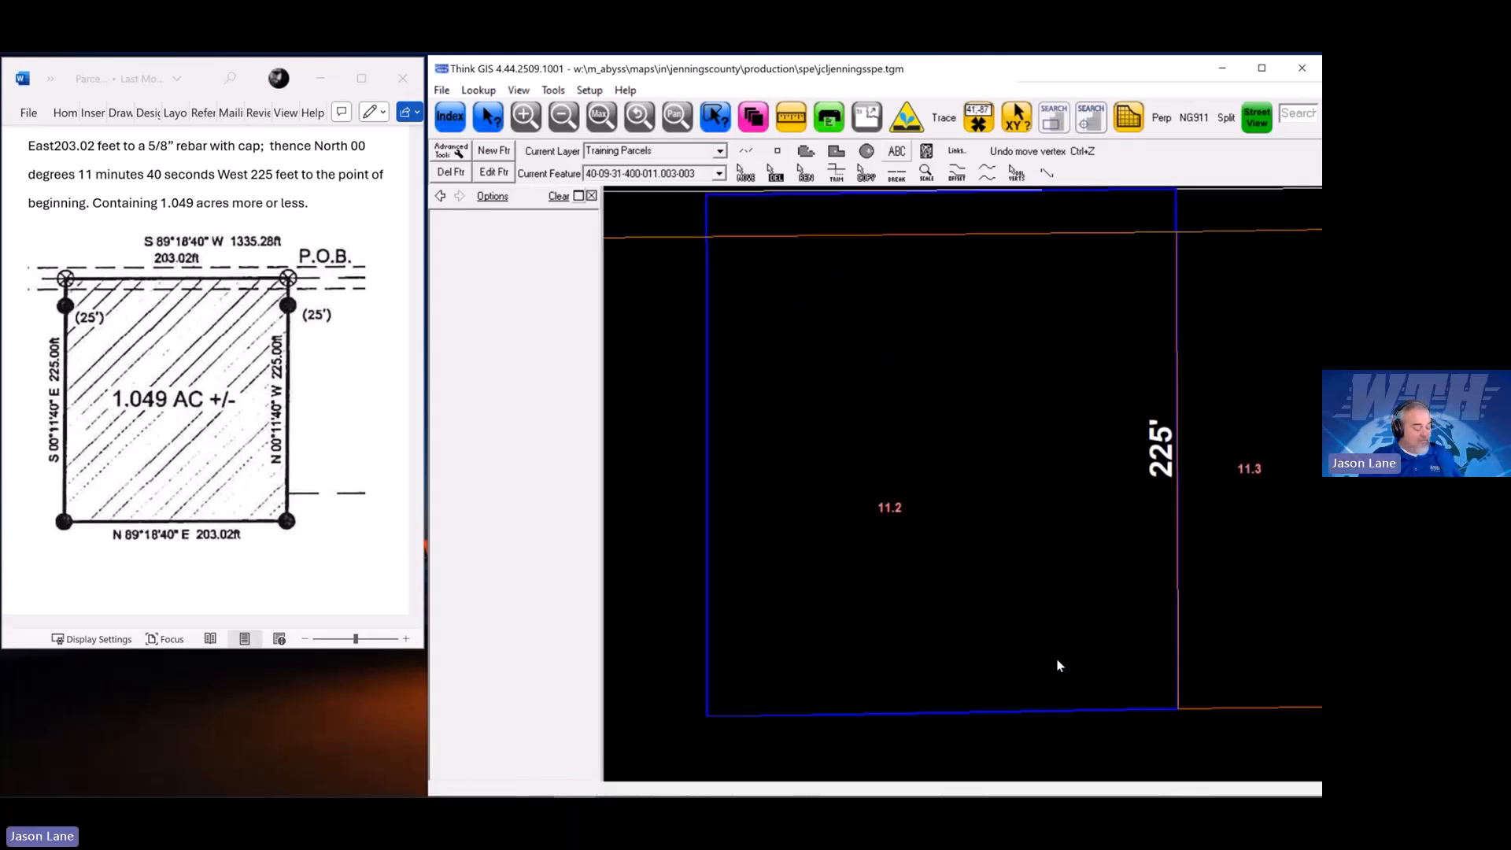
{"action": "scroll", "coordinate": [1056, 661], "scroll_direction": "down", "scroll_amount": 1}
{"action": "key", "text": "s"}
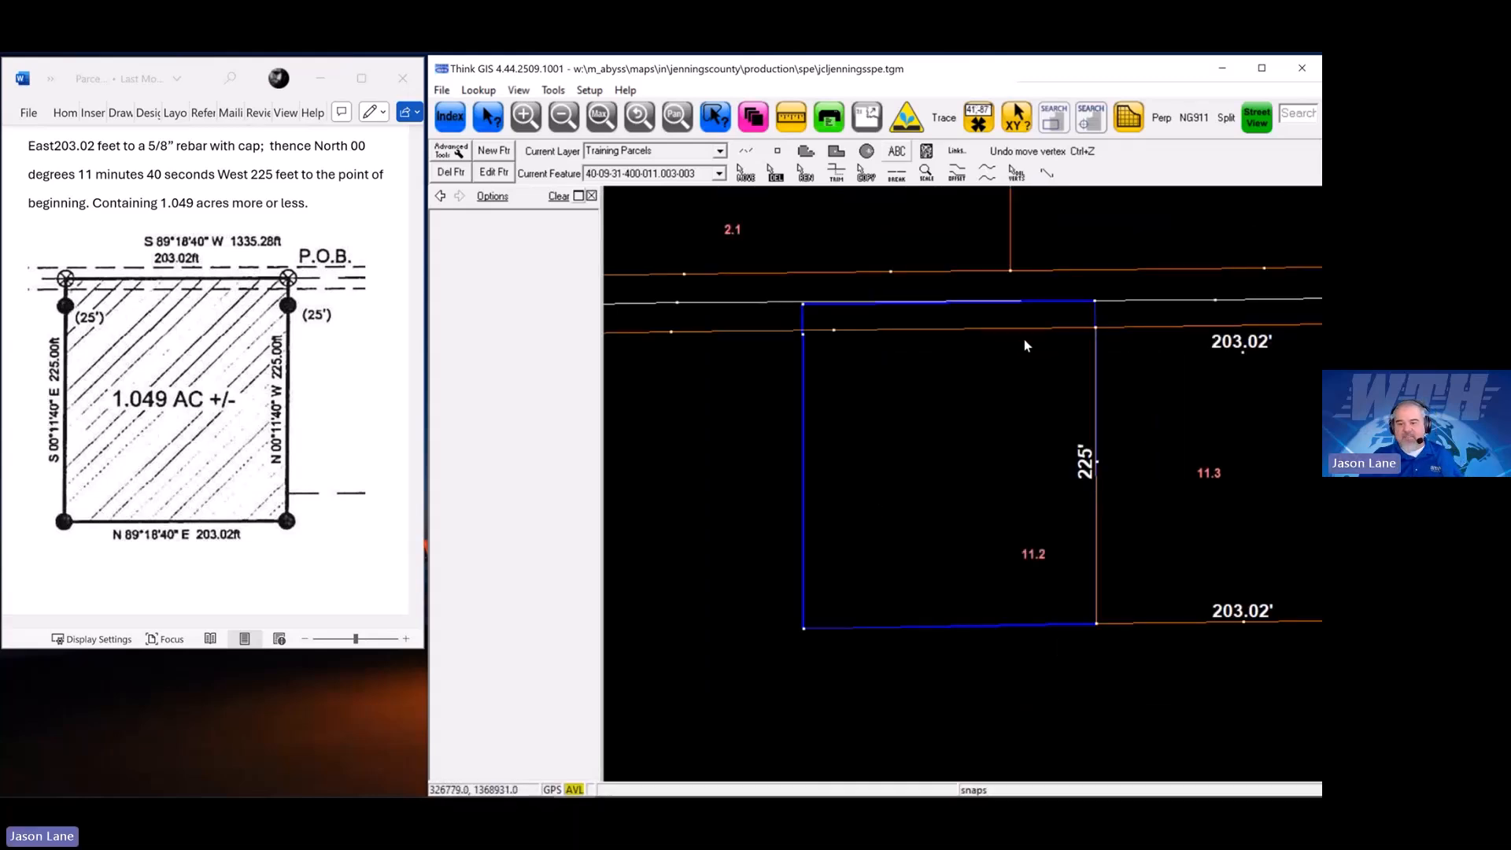
{"action": "left_click_drag", "start_coordinate": [1010, 426], "coordinate": [1021, 432]}
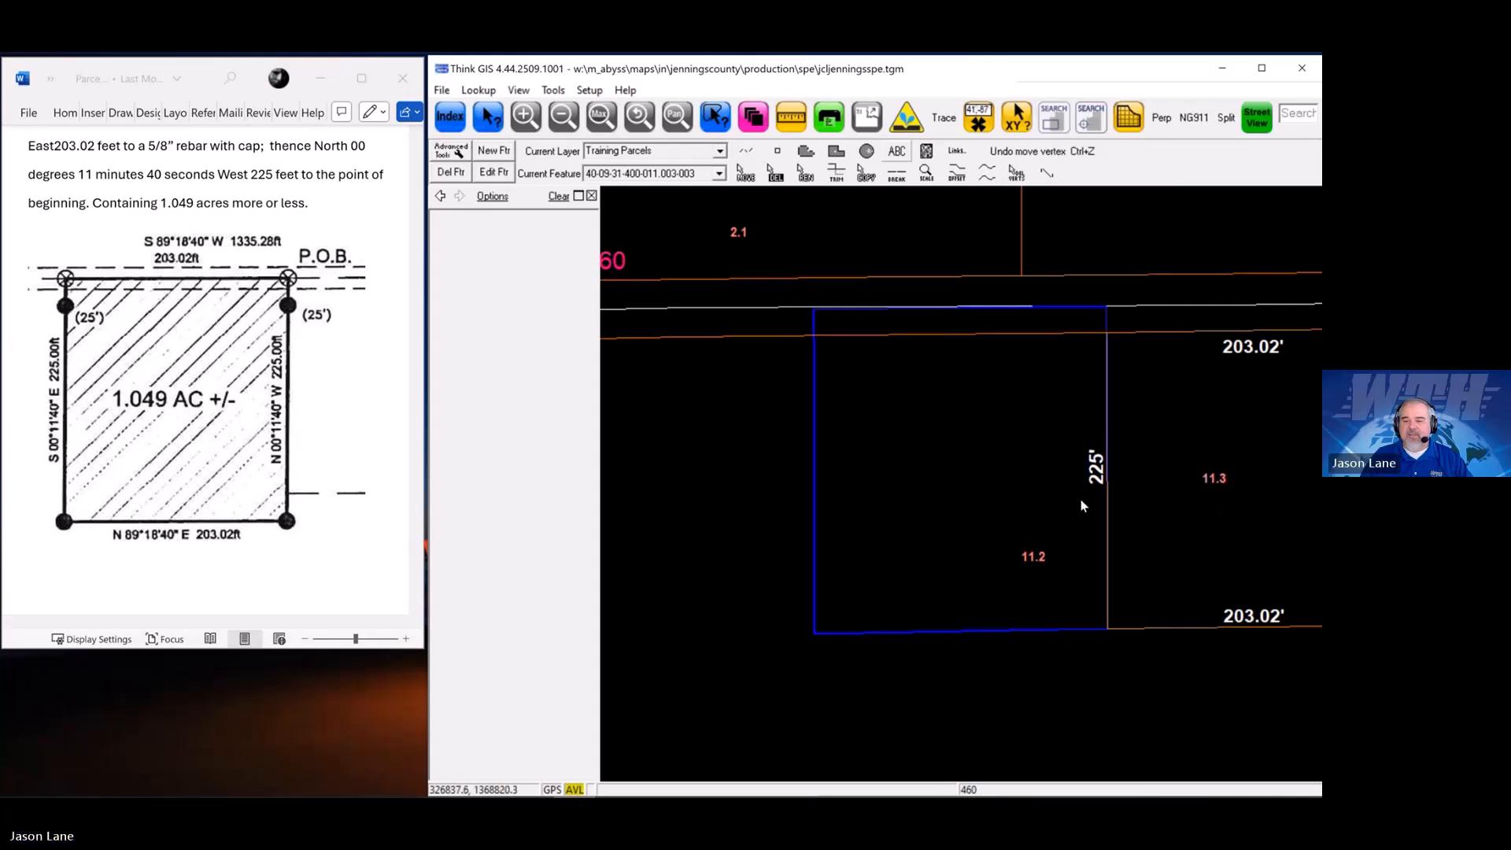
Look up the parcel number of parent parcel 11.2 and start a new feature on the Training Parcels layer
{"action": "left_click", "coordinate": [984, 419]}
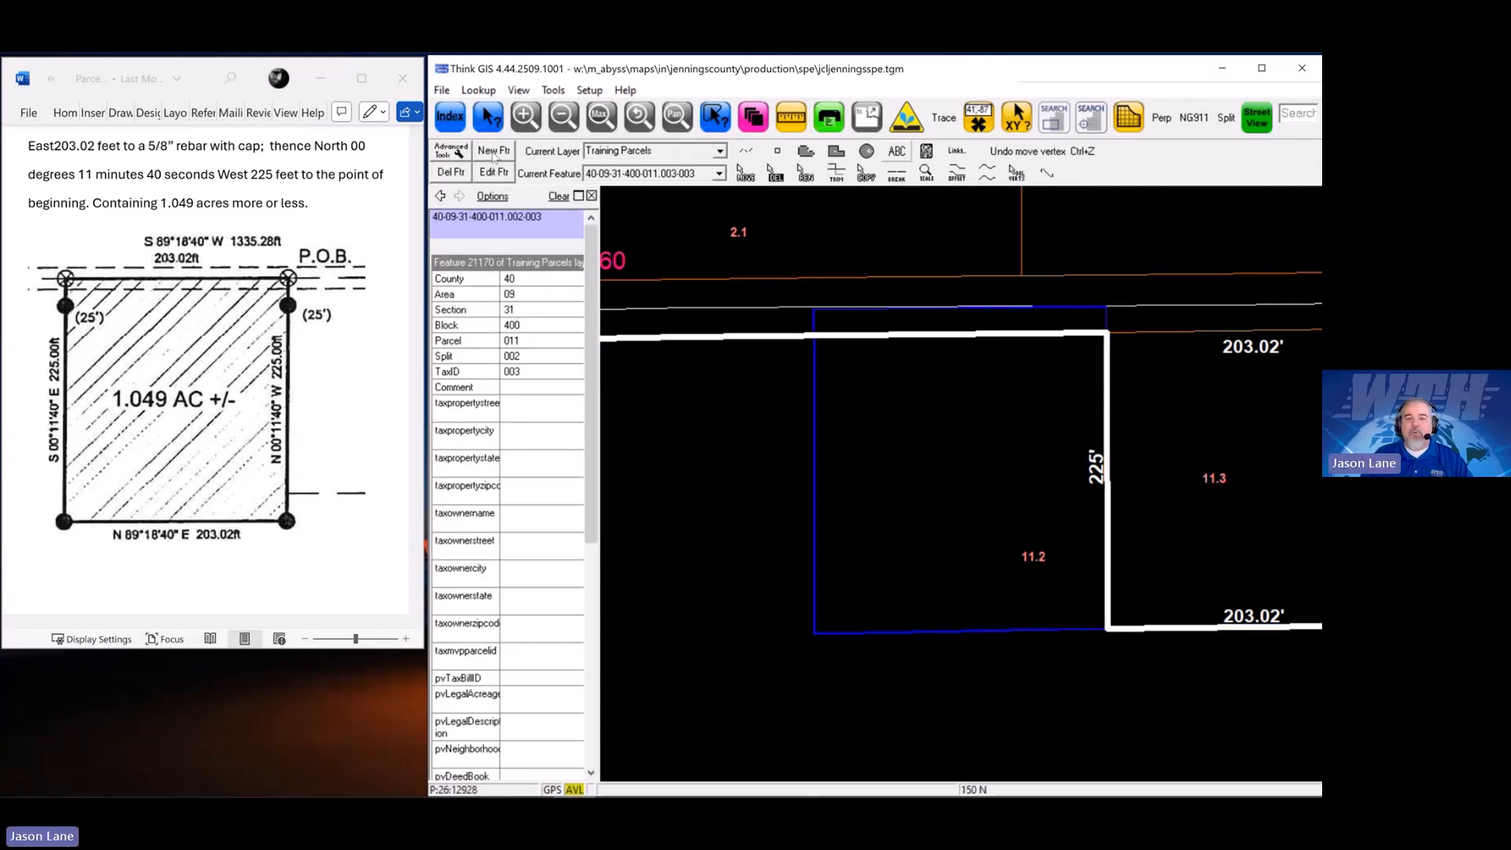
{"action": "left_click", "coordinate": [720, 151]}
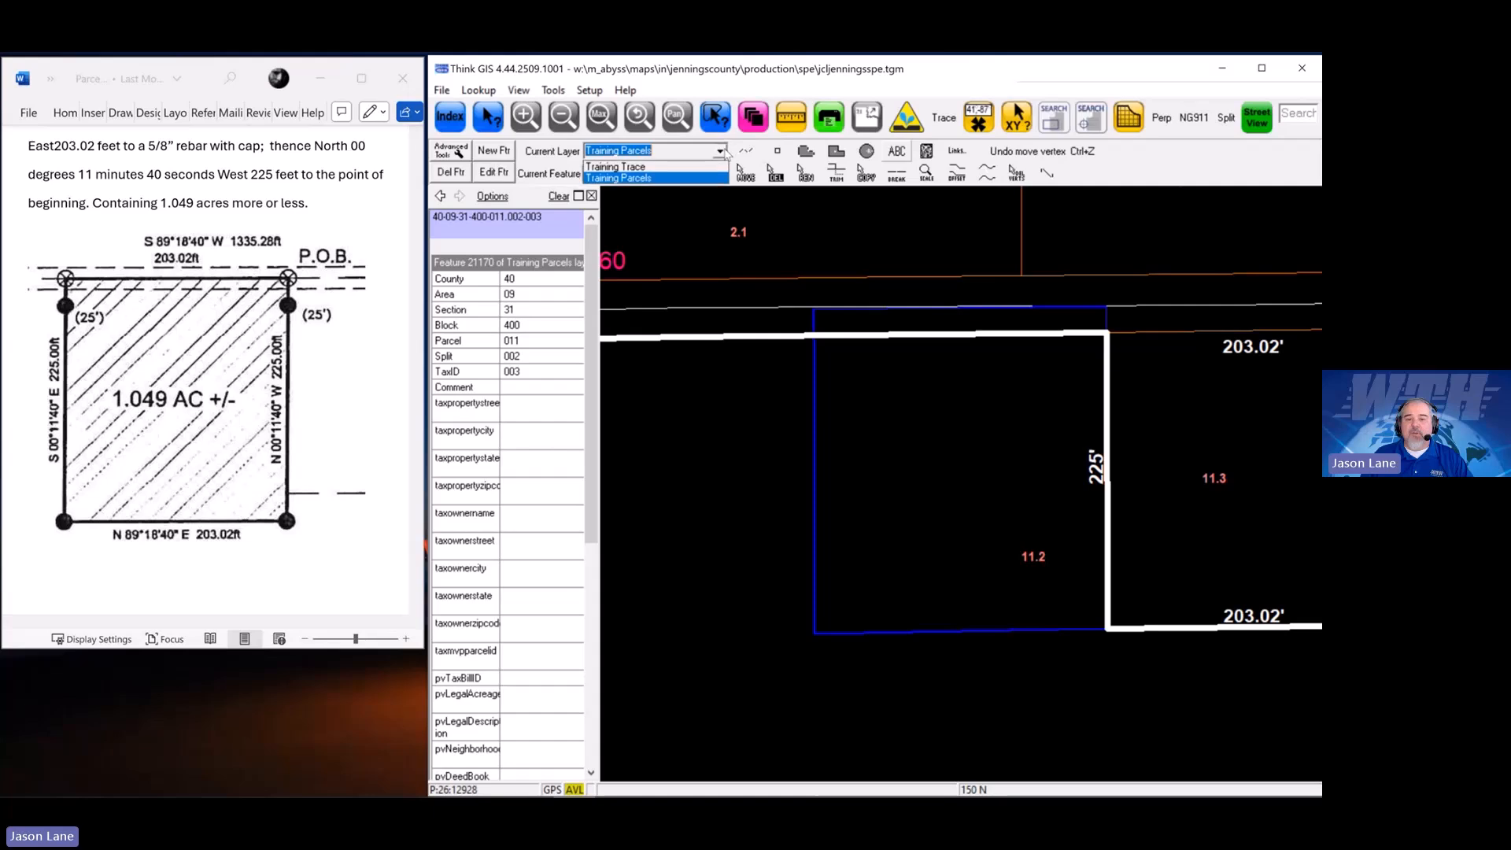
{"action": "left_click", "coordinate": [641, 179]}
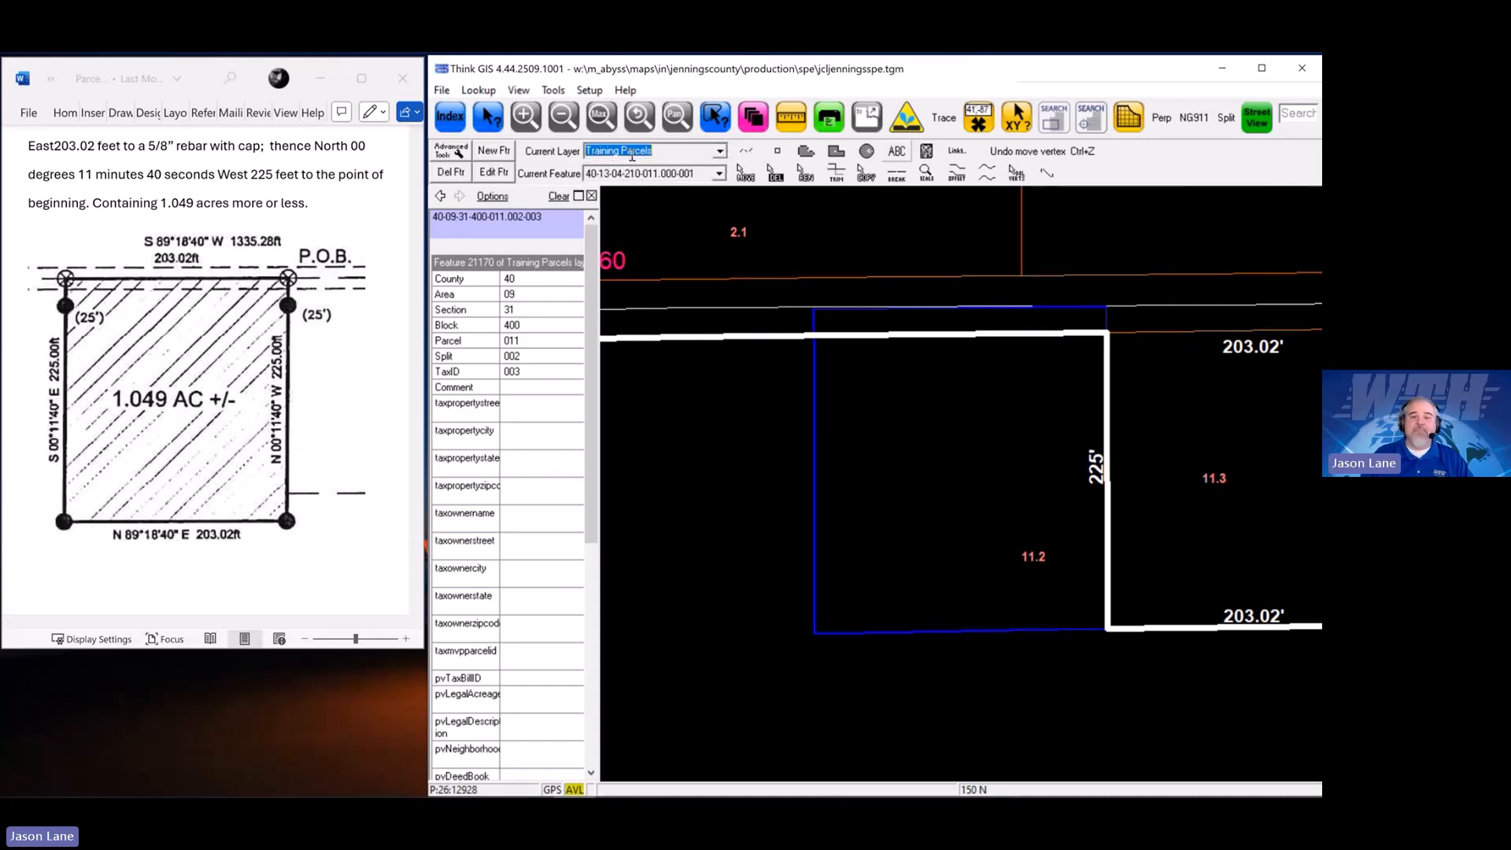
{"action": "left_click", "coordinate": [498, 157]}
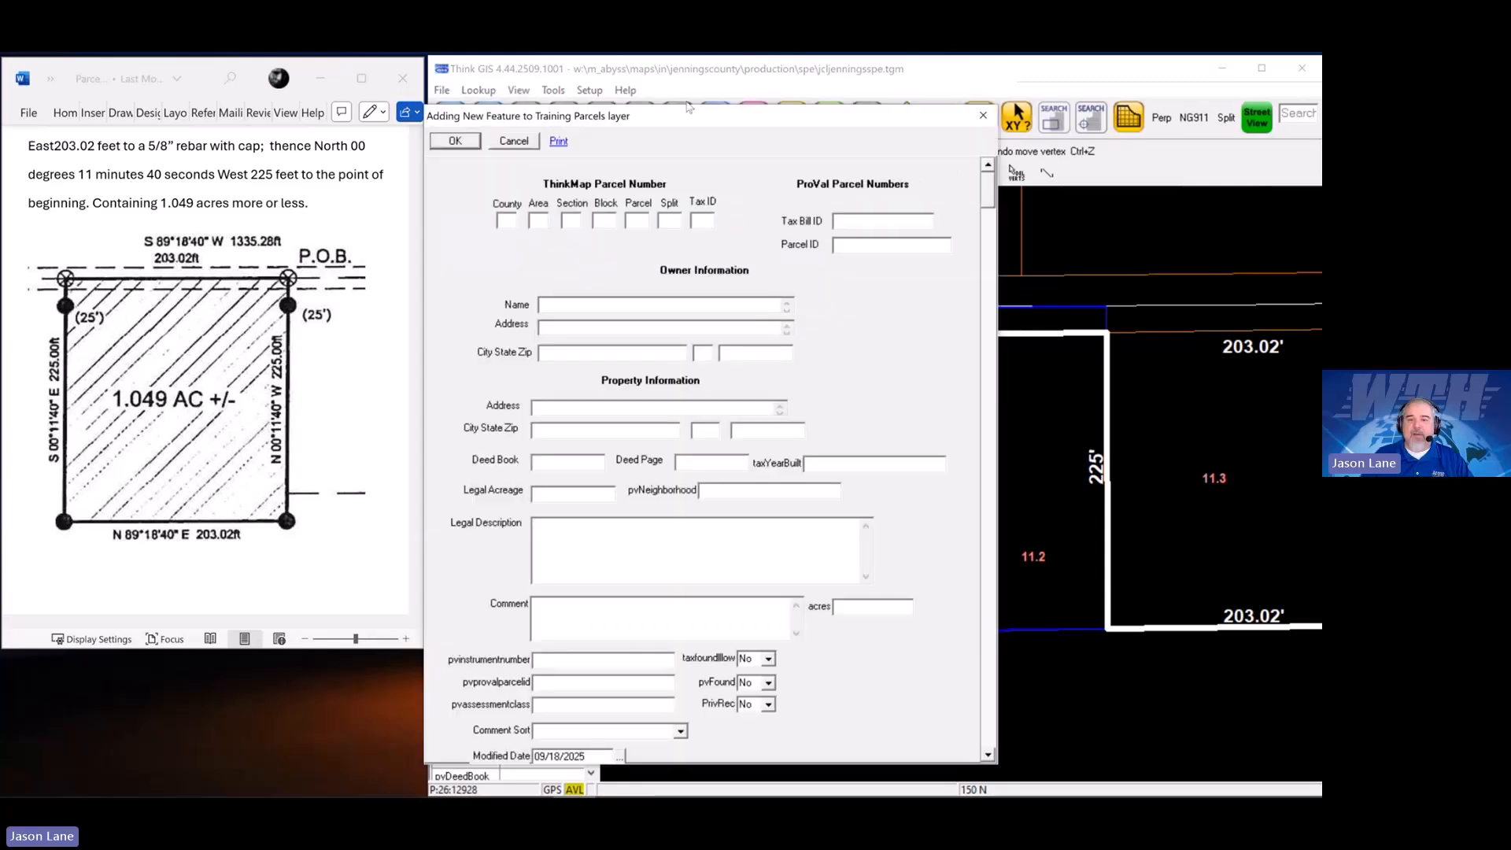
{"action": "left_click_drag", "start_coordinate": [696, 127], "coordinate": [882, 121]}
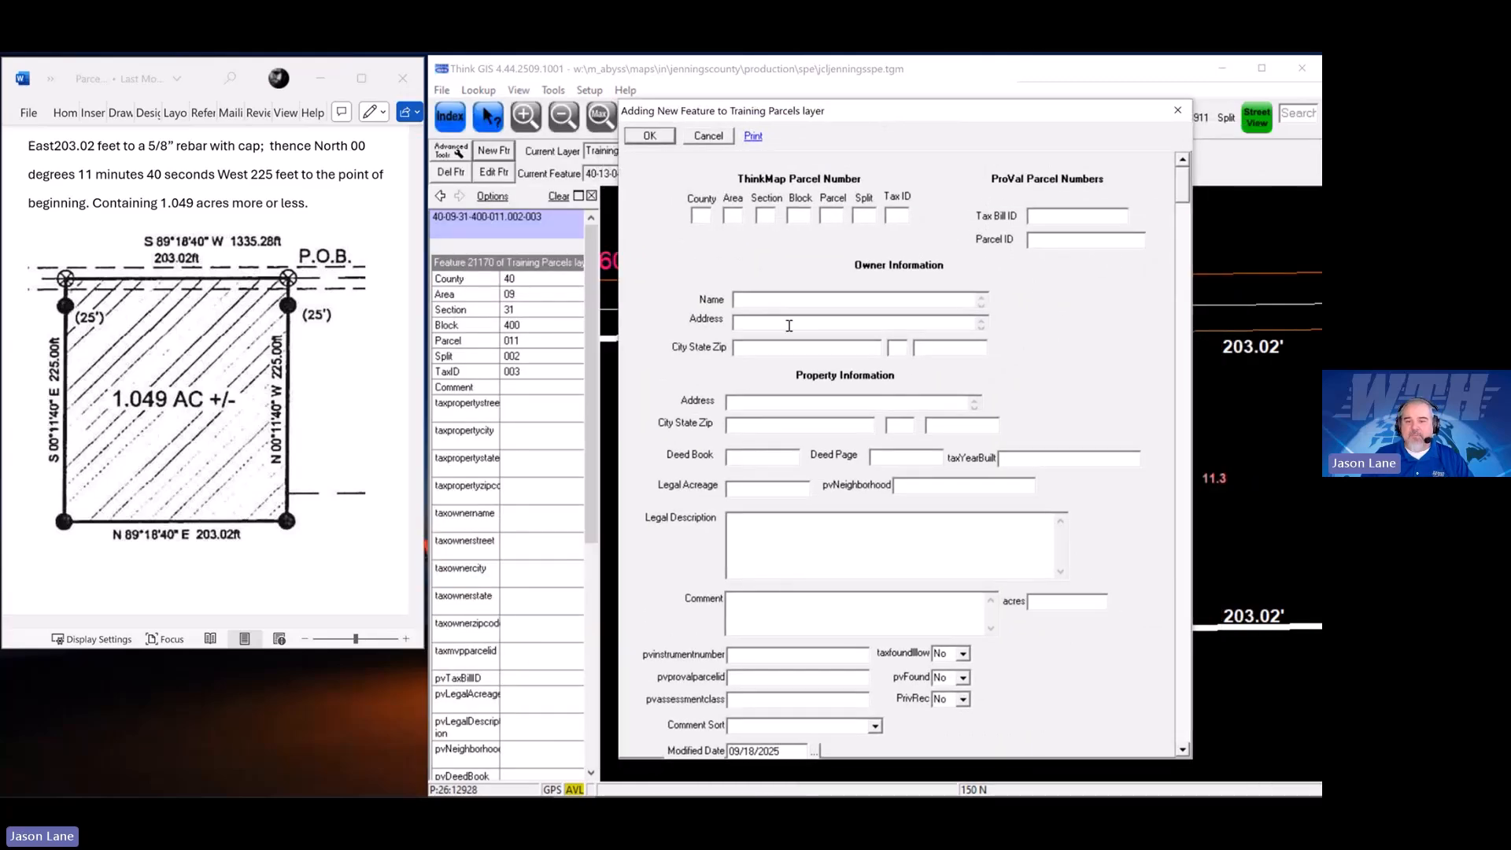
Create the new feature with County 40, Area 09, Section 31, Block 400, Parcel 011, Split 004 and Tax ID 003
{"action": "left_click", "coordinate": [702, 215]}
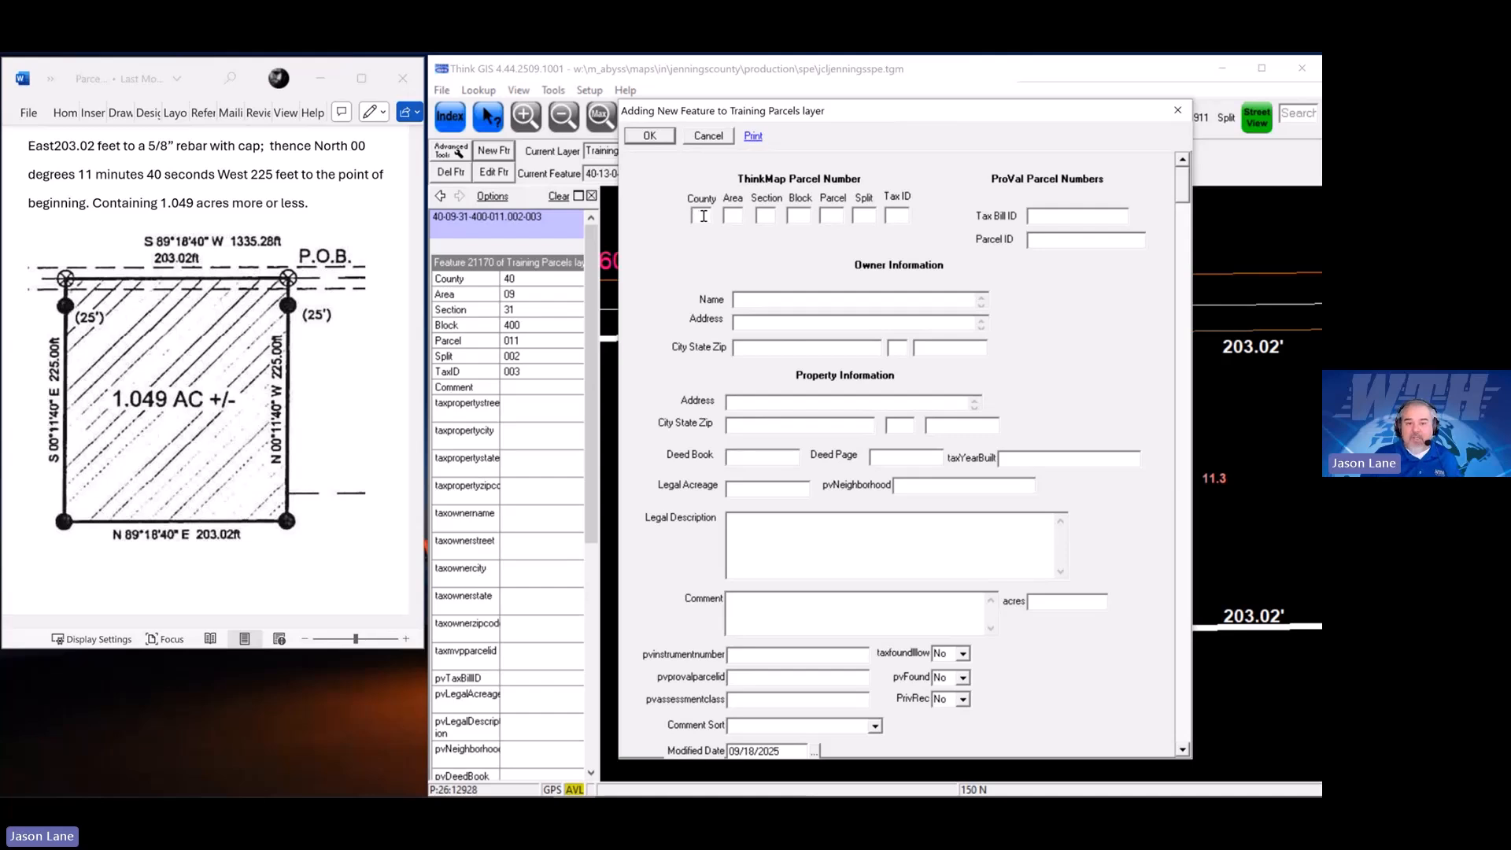
{"action": "type", "text": "4"}
{"action": "type", "text": "400"}
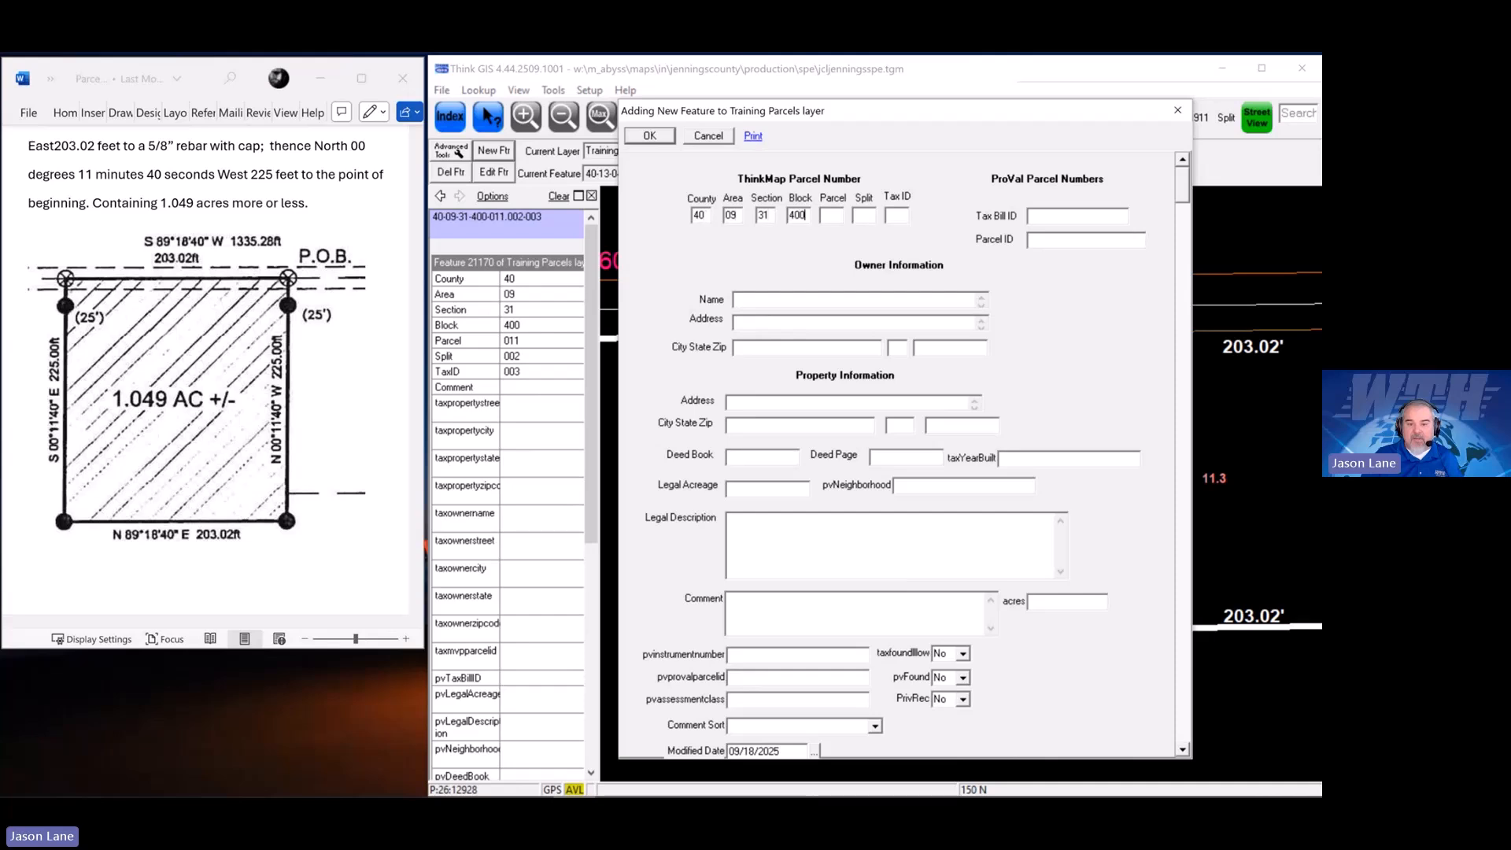
{"action": "type", "text": "01"}
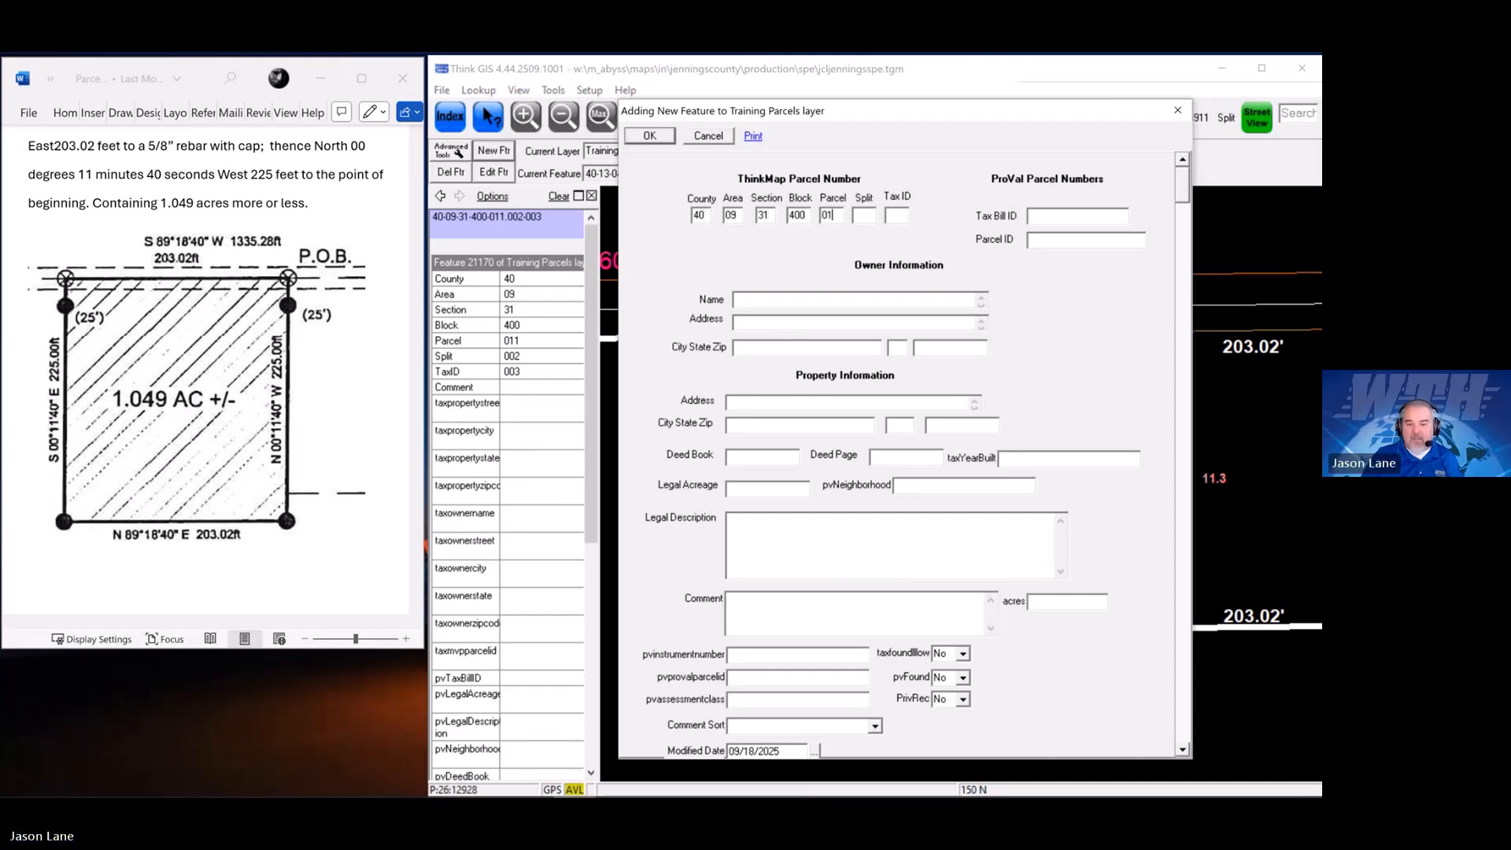
{"action": "type", "text": "1"}
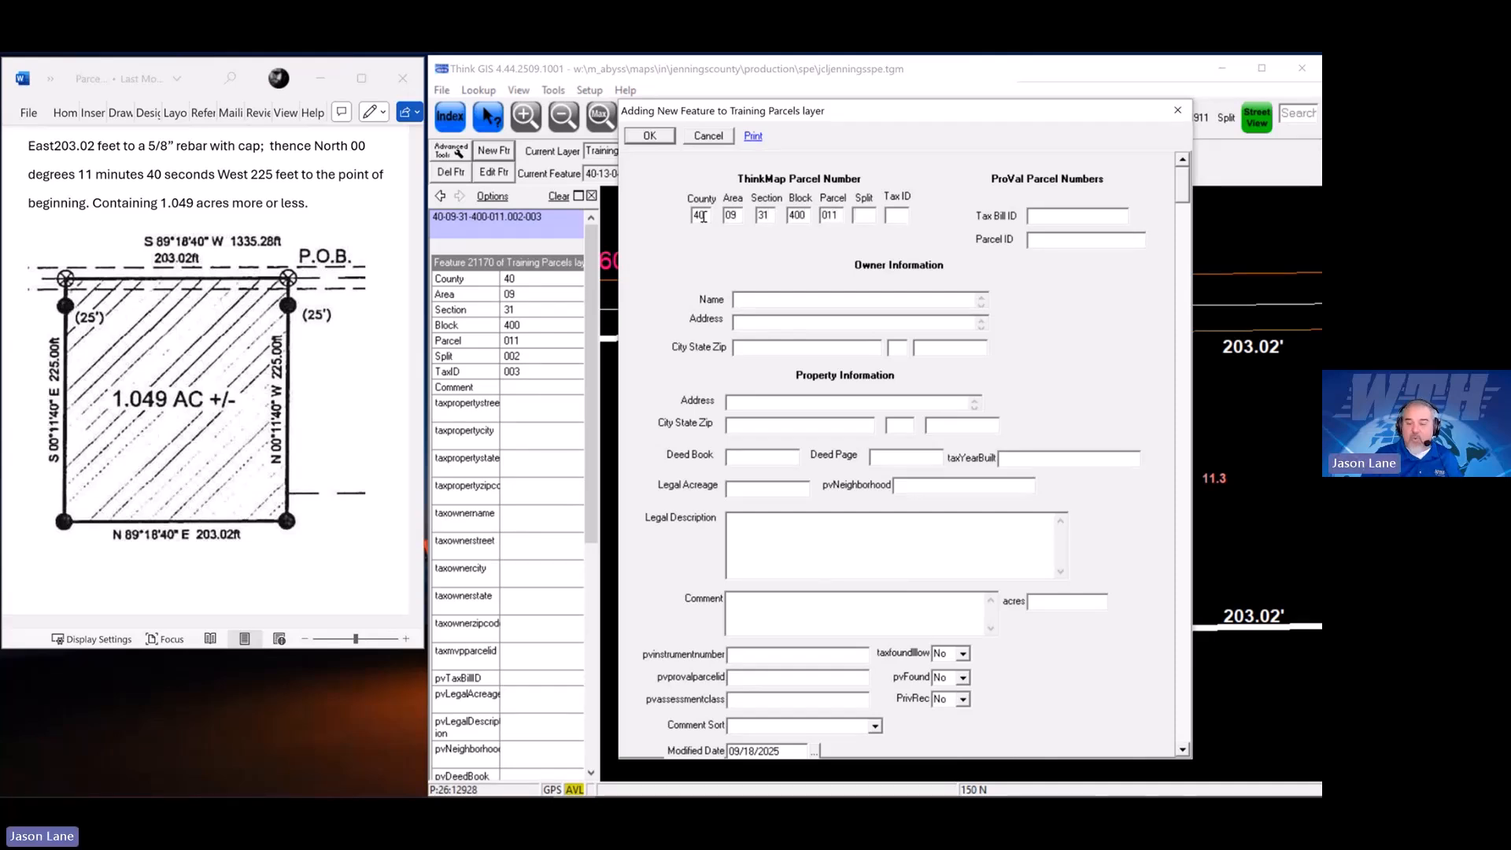
{"action": "type", "text": "0"}
{"action": "key", "text": "BackSpace"}
{"action": "key", "text": "BackSpace"}
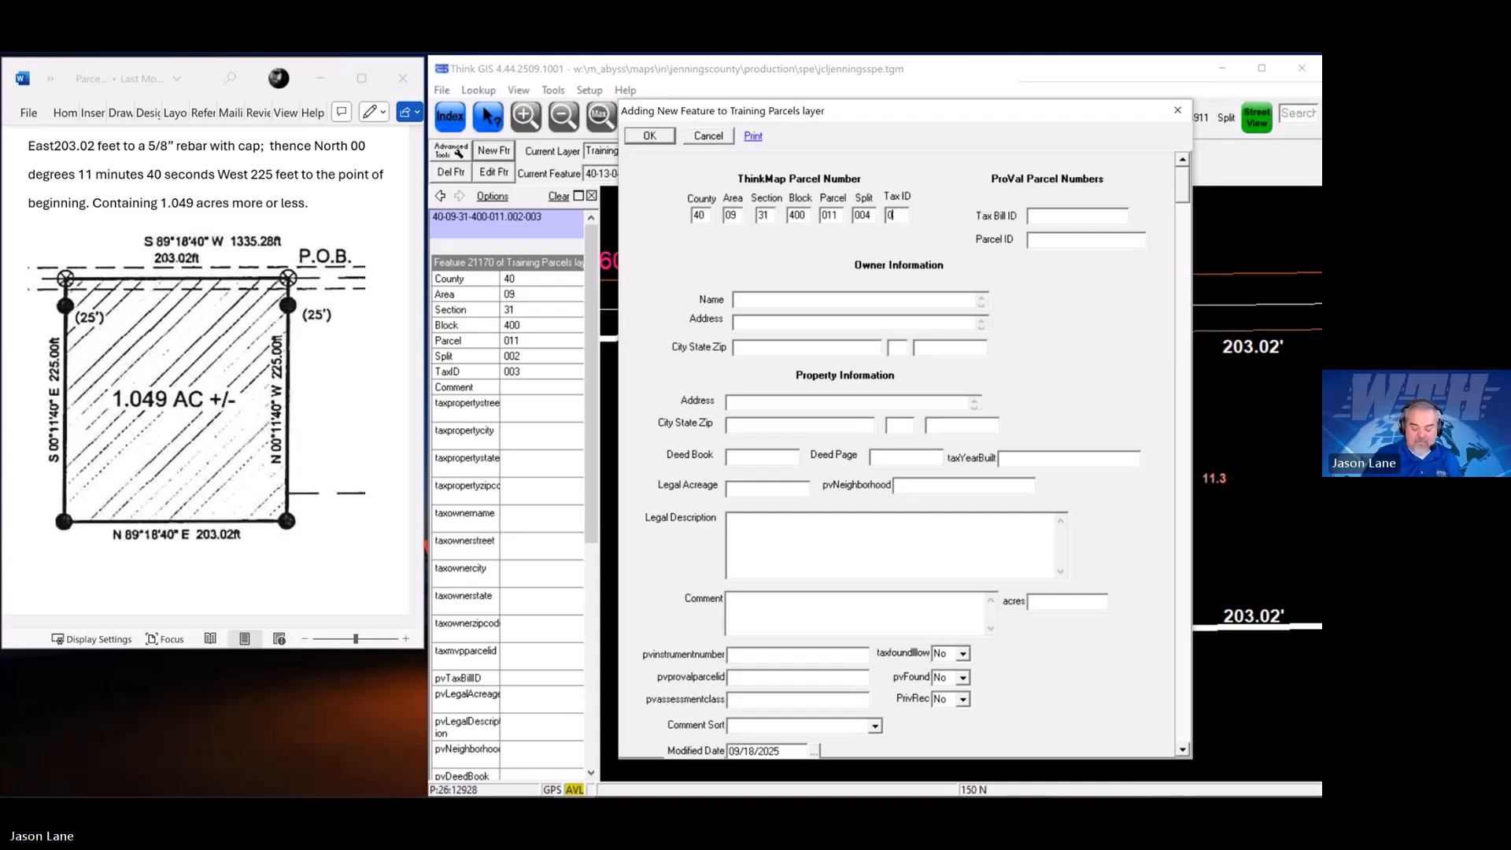
{"action": "type", "text": "03"}
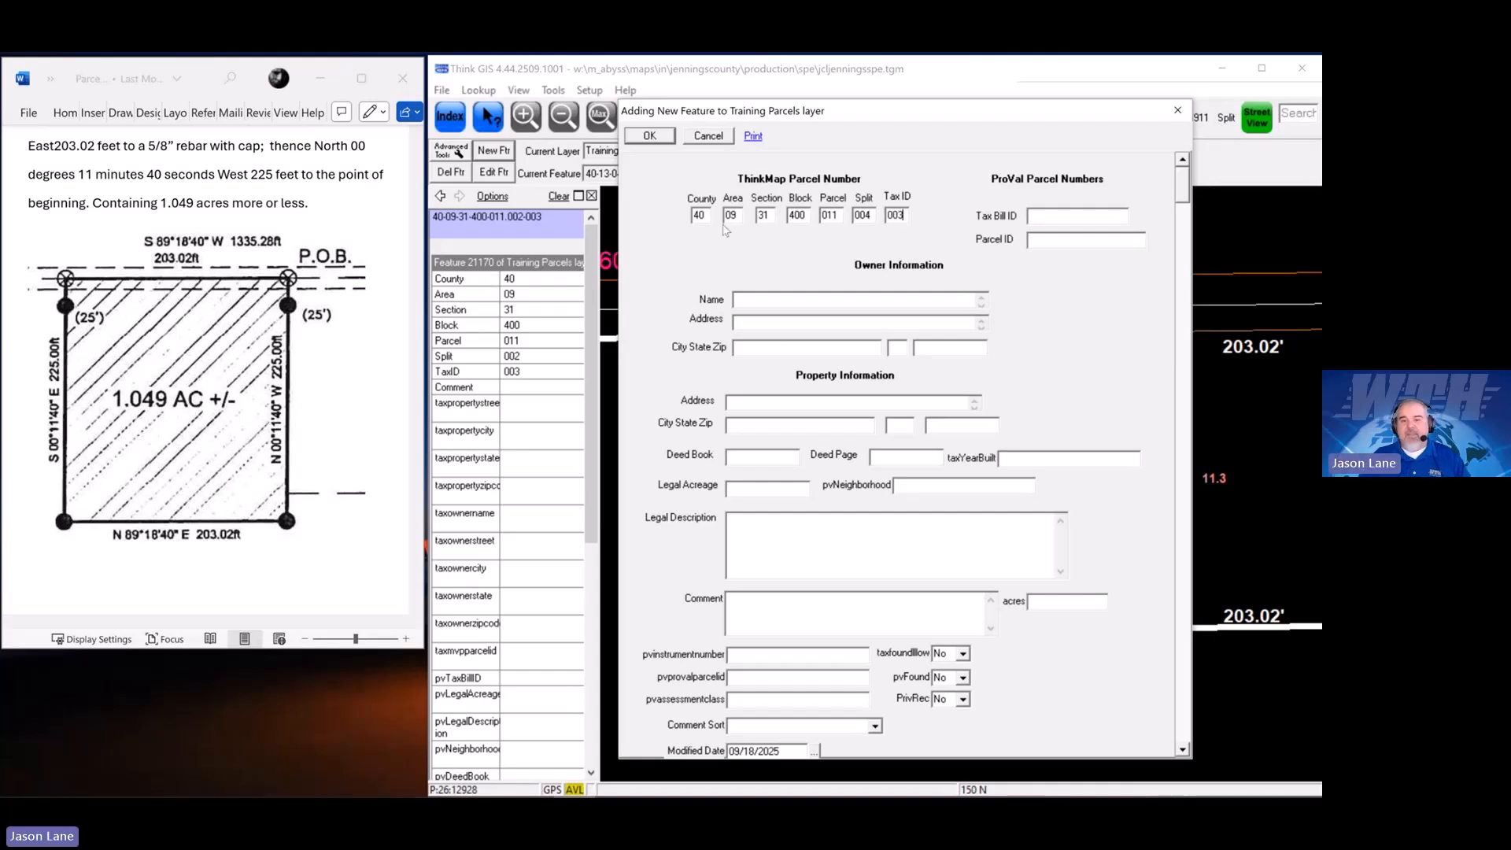
{"action": "left_click", "coordinate": [650, 137]}
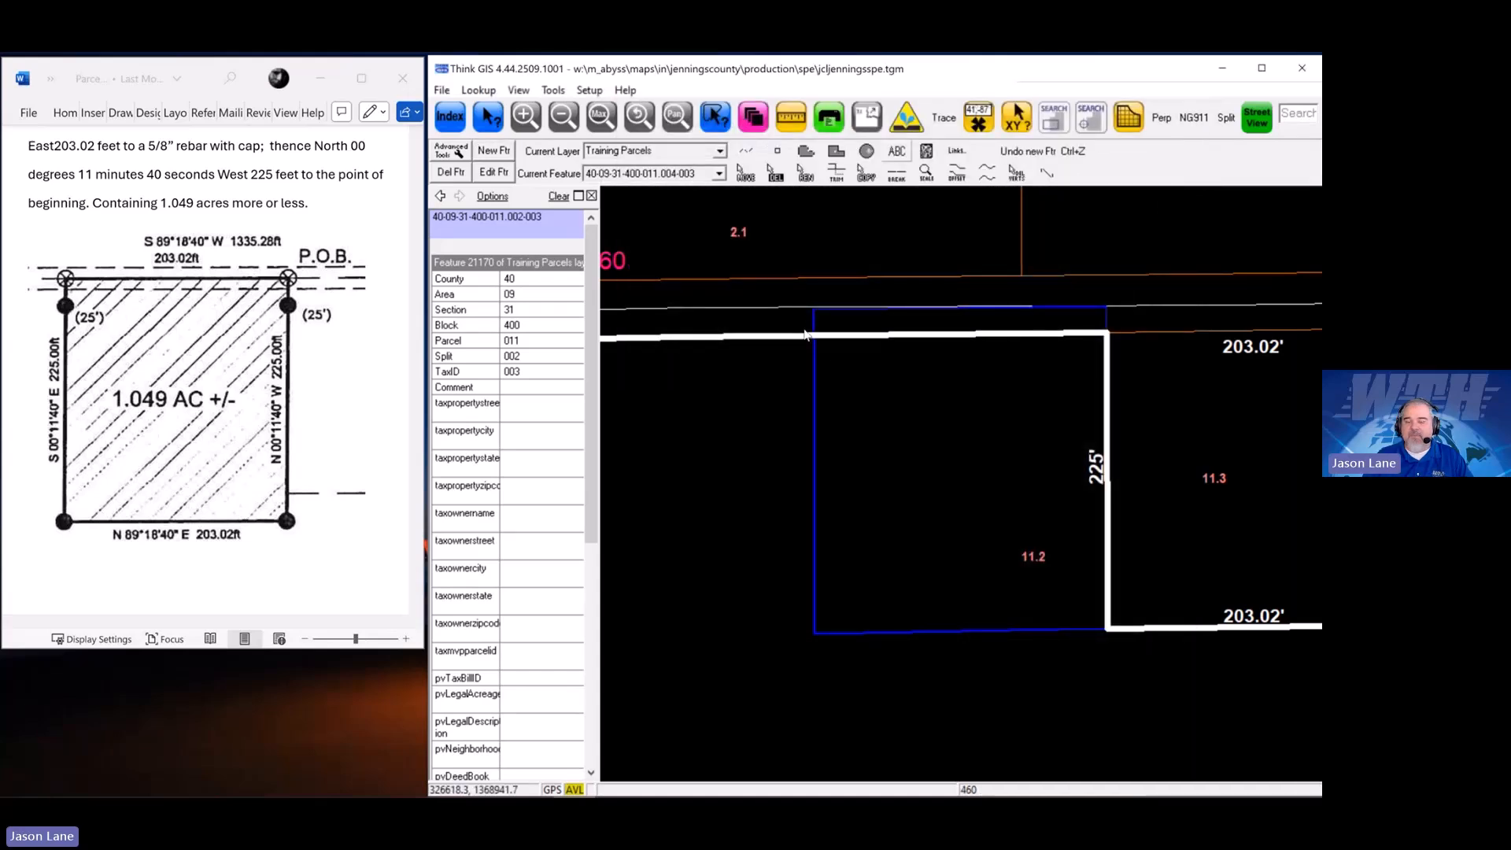
Draw the 011.004 parcel area along the traced tract's corners south of the right-of-way, removing the overlapping portions from other areas
{"action": "key", "text": "Escape"}
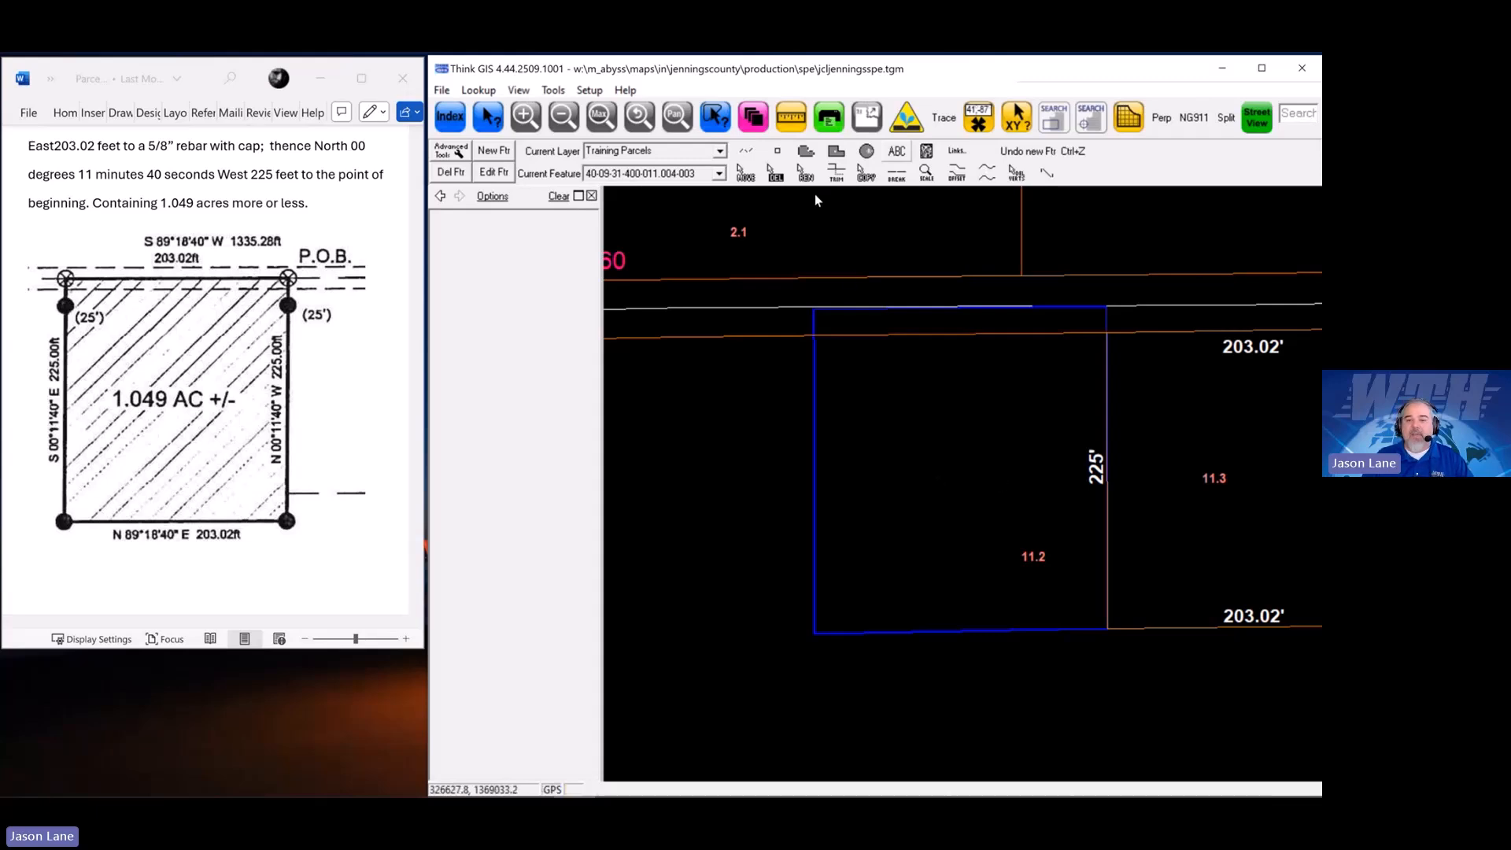
{"action": "left_click", "coordinate": [806, 152]}
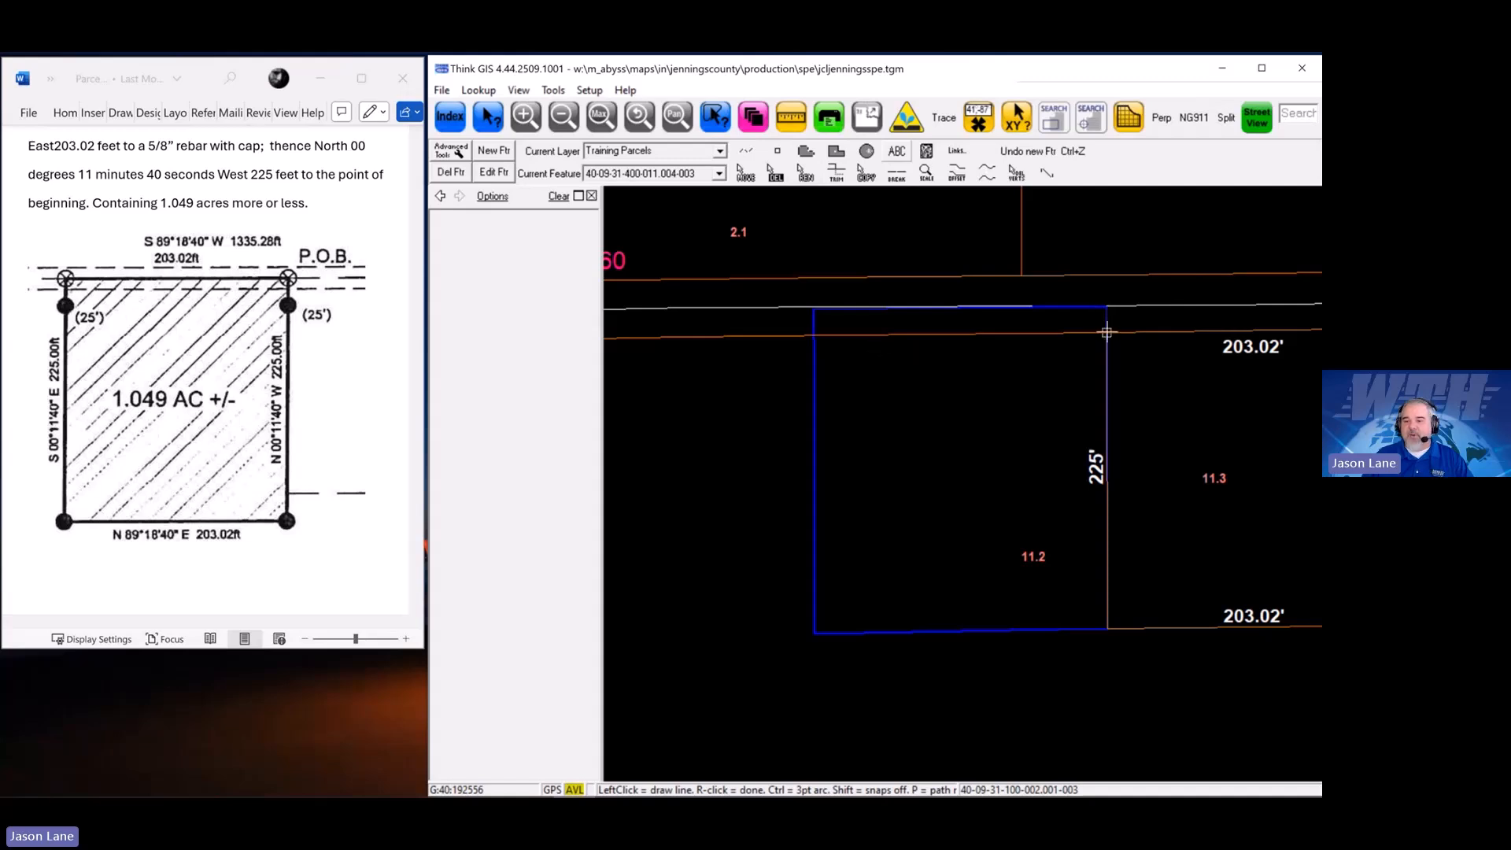
{"action": "key", "text": "s"}
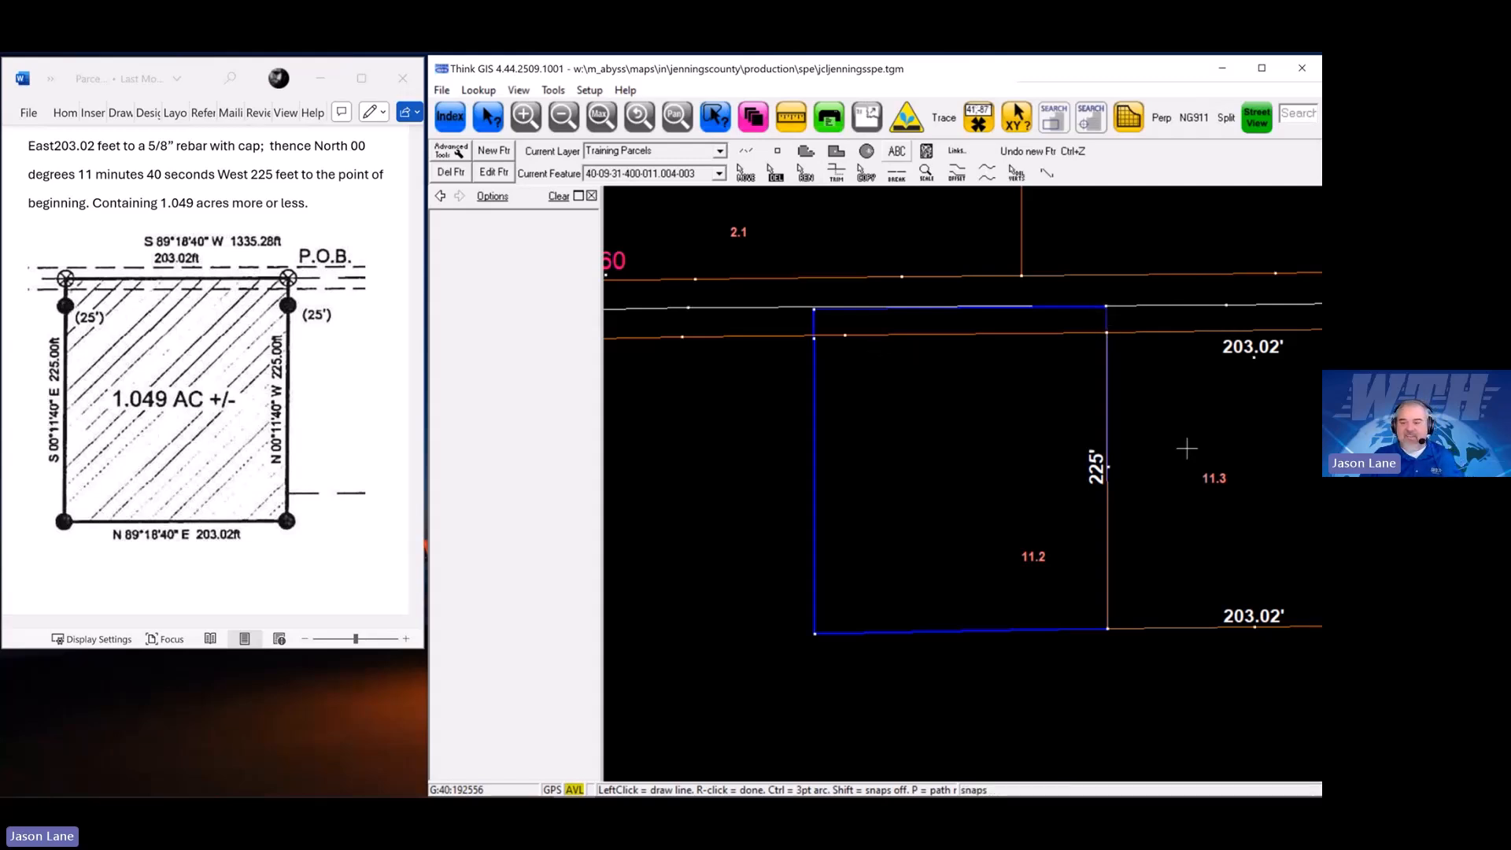
{"action": "left_click", "coordinate": [1106, 333]}
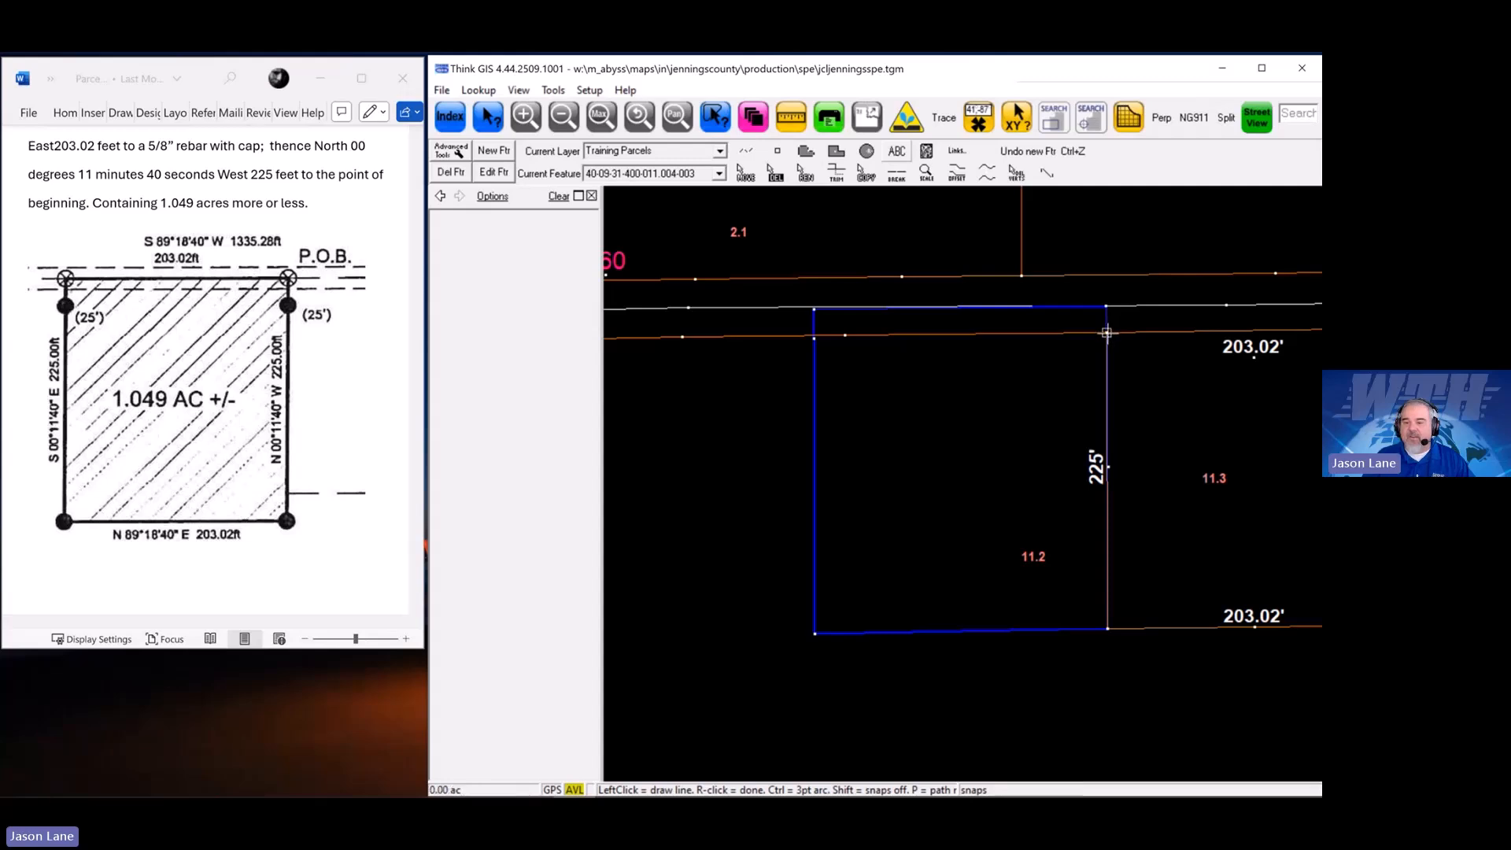
{"action": "left_click", "coordinate": [1107, 628]}
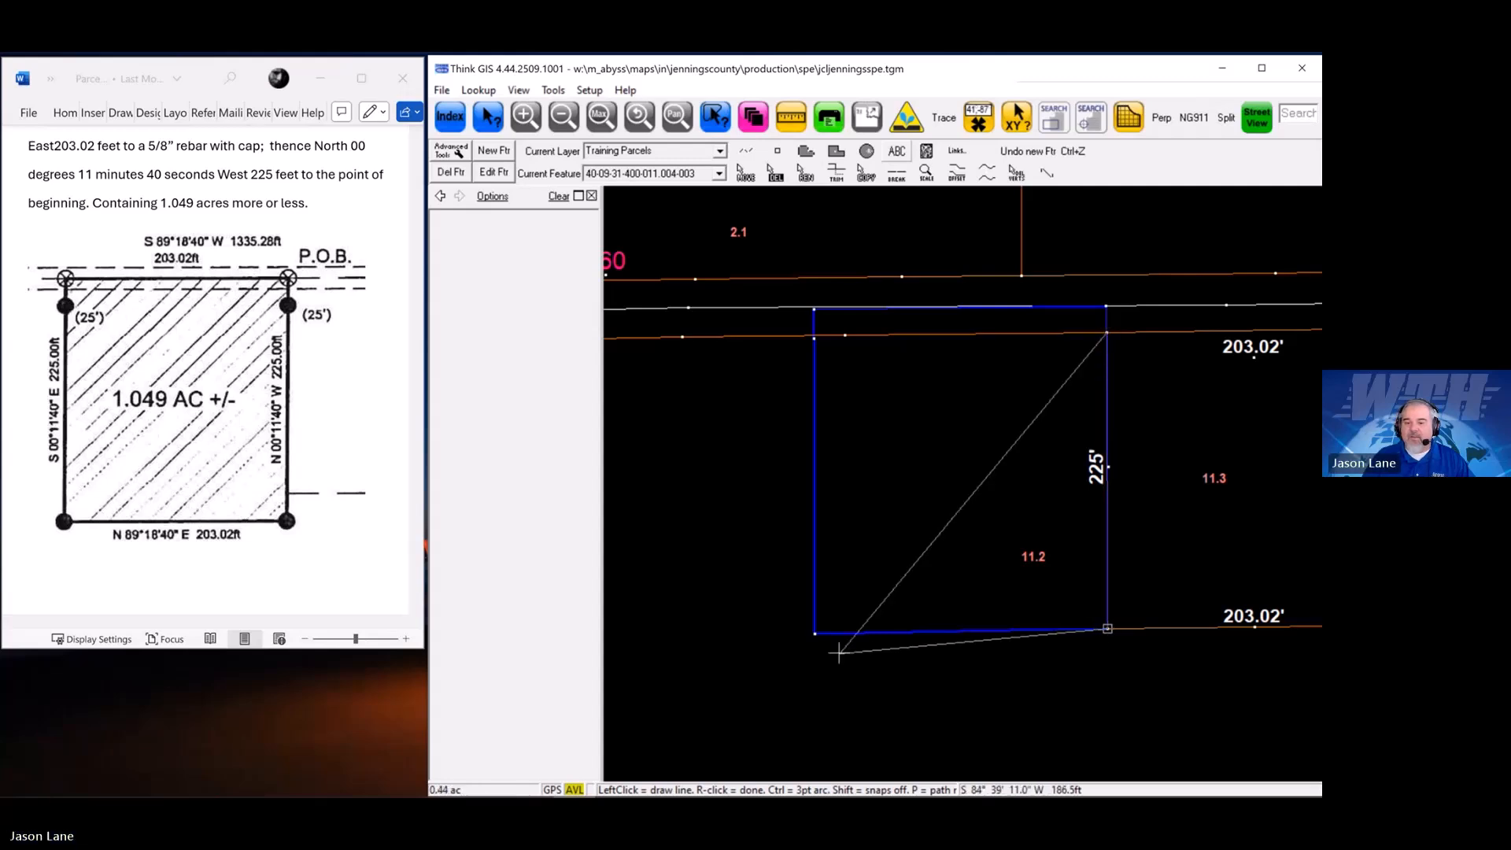
{"action": "left_click", "coordinate": [816, 632]}
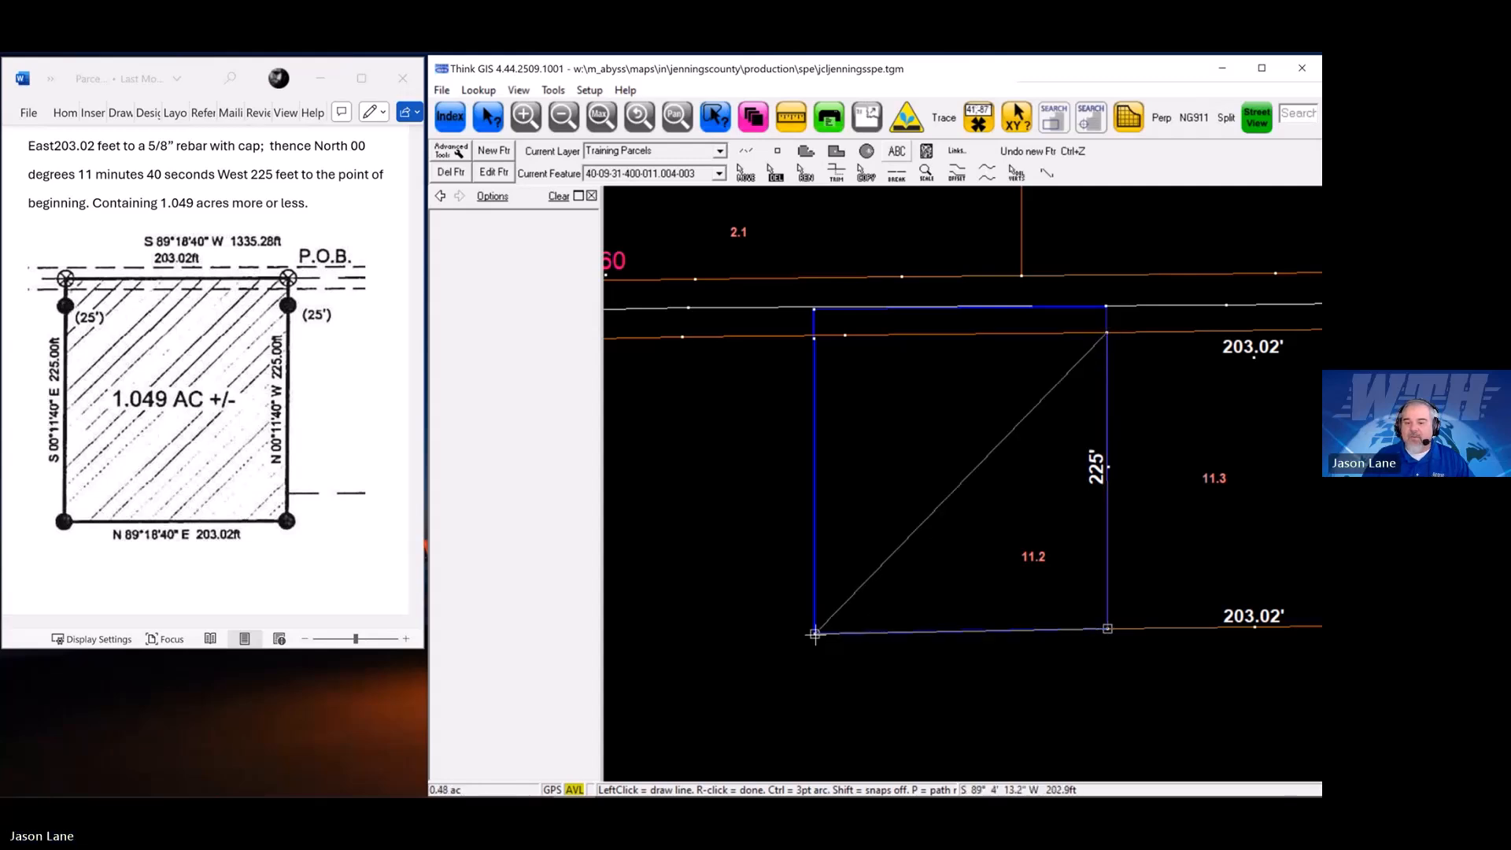
{"action": "right_click", "coordinate": [814, 338]}
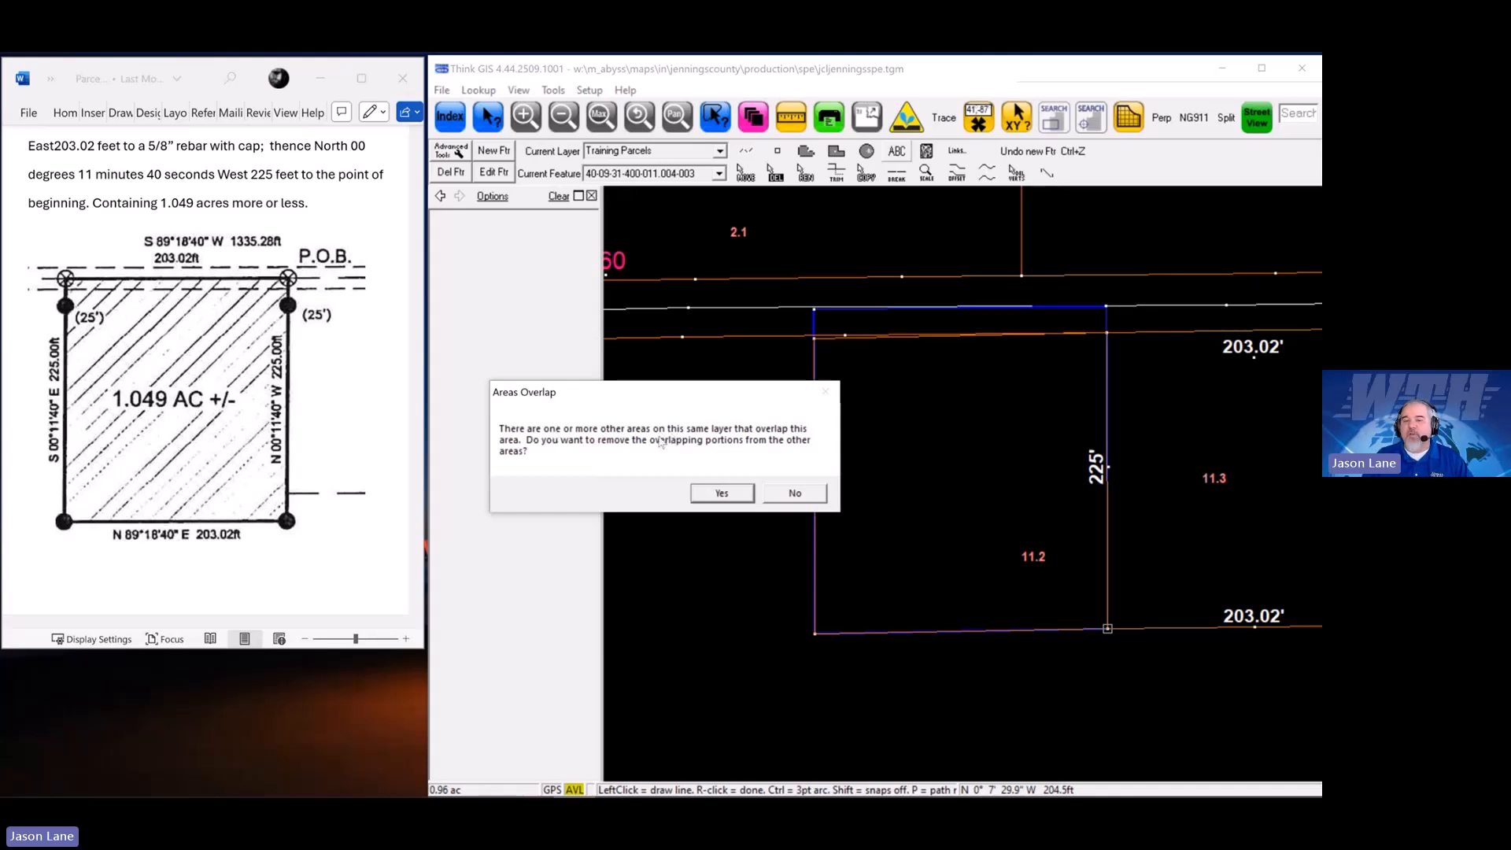
{"action": "left_click", "coordinate": [722, 494]}
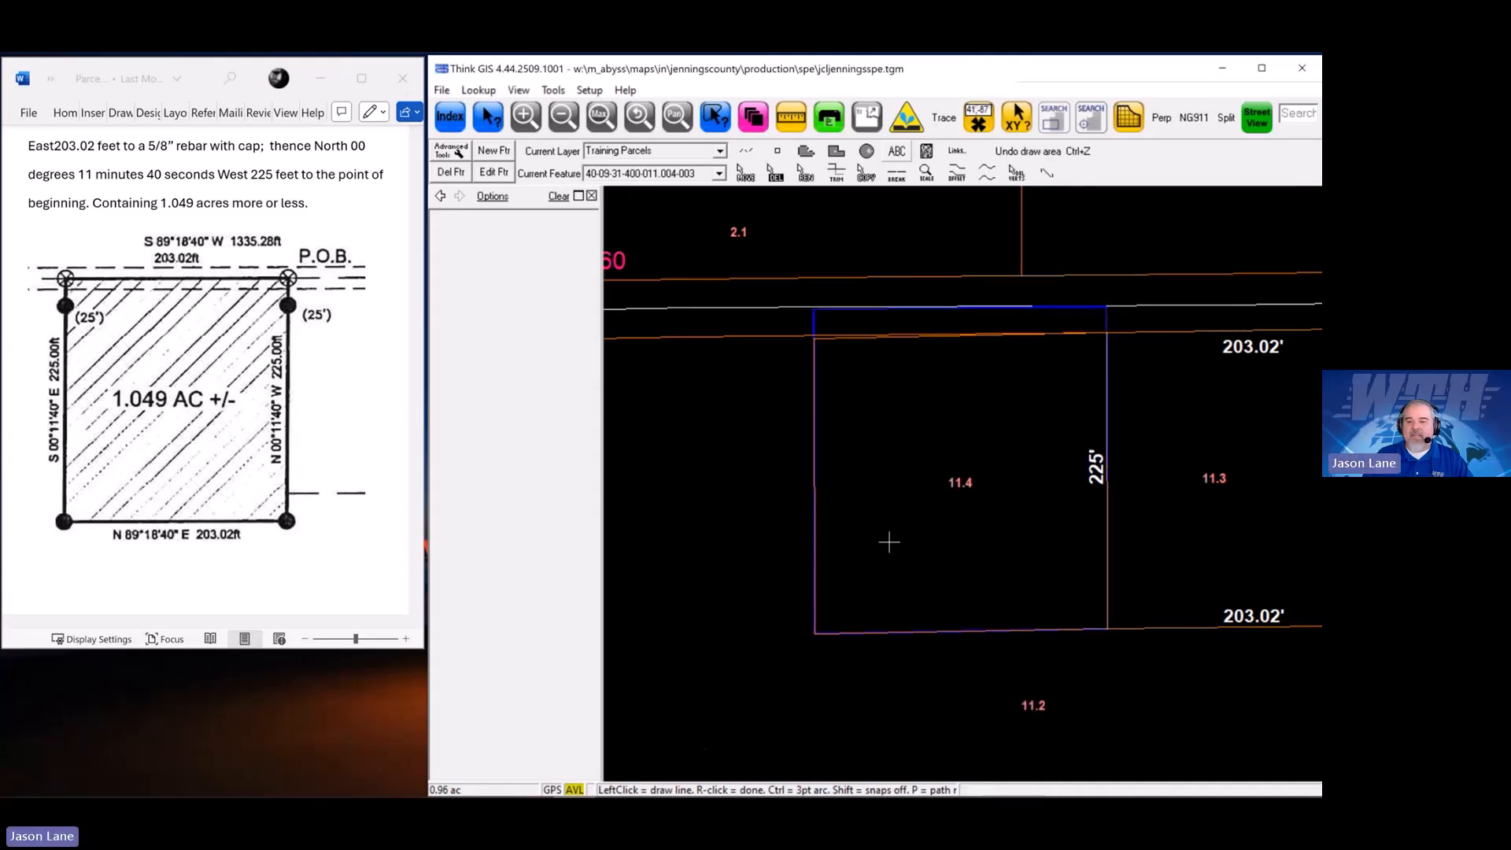
Inspect the outlines and records of parcels 11.3, 11.4 and 11.2 after the split, including parcel 11.2's boundary along the road
{"action": "scroll", "coordinate": [824, 437], "scroll_direction": "down", "scroll_amount": 2}
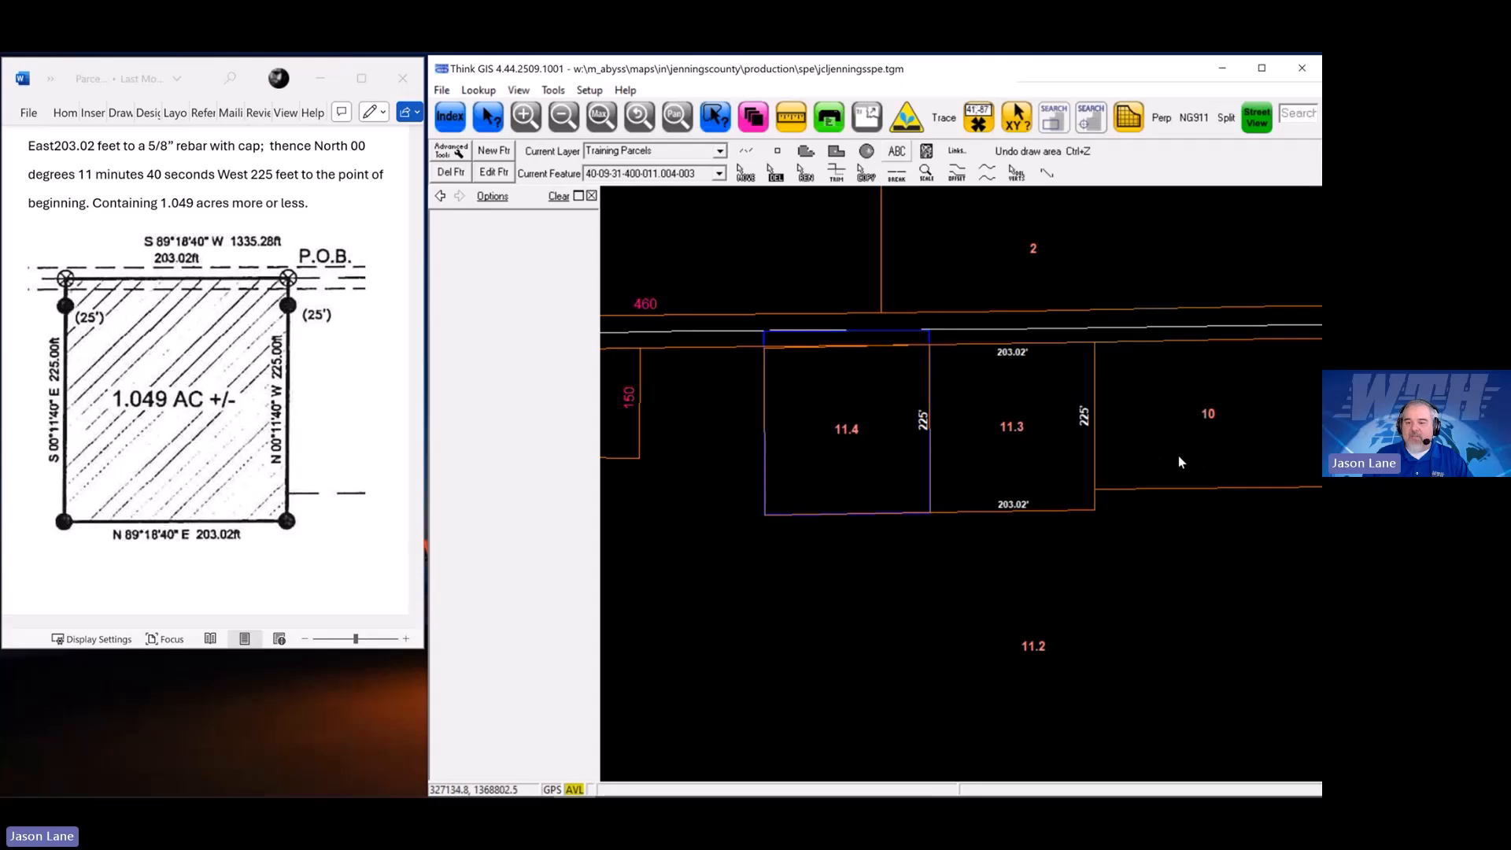
{"action": "left_click", "coordinate": [1145, 483]}
{"action": "left_click", "coordinate": [1062, 369]}
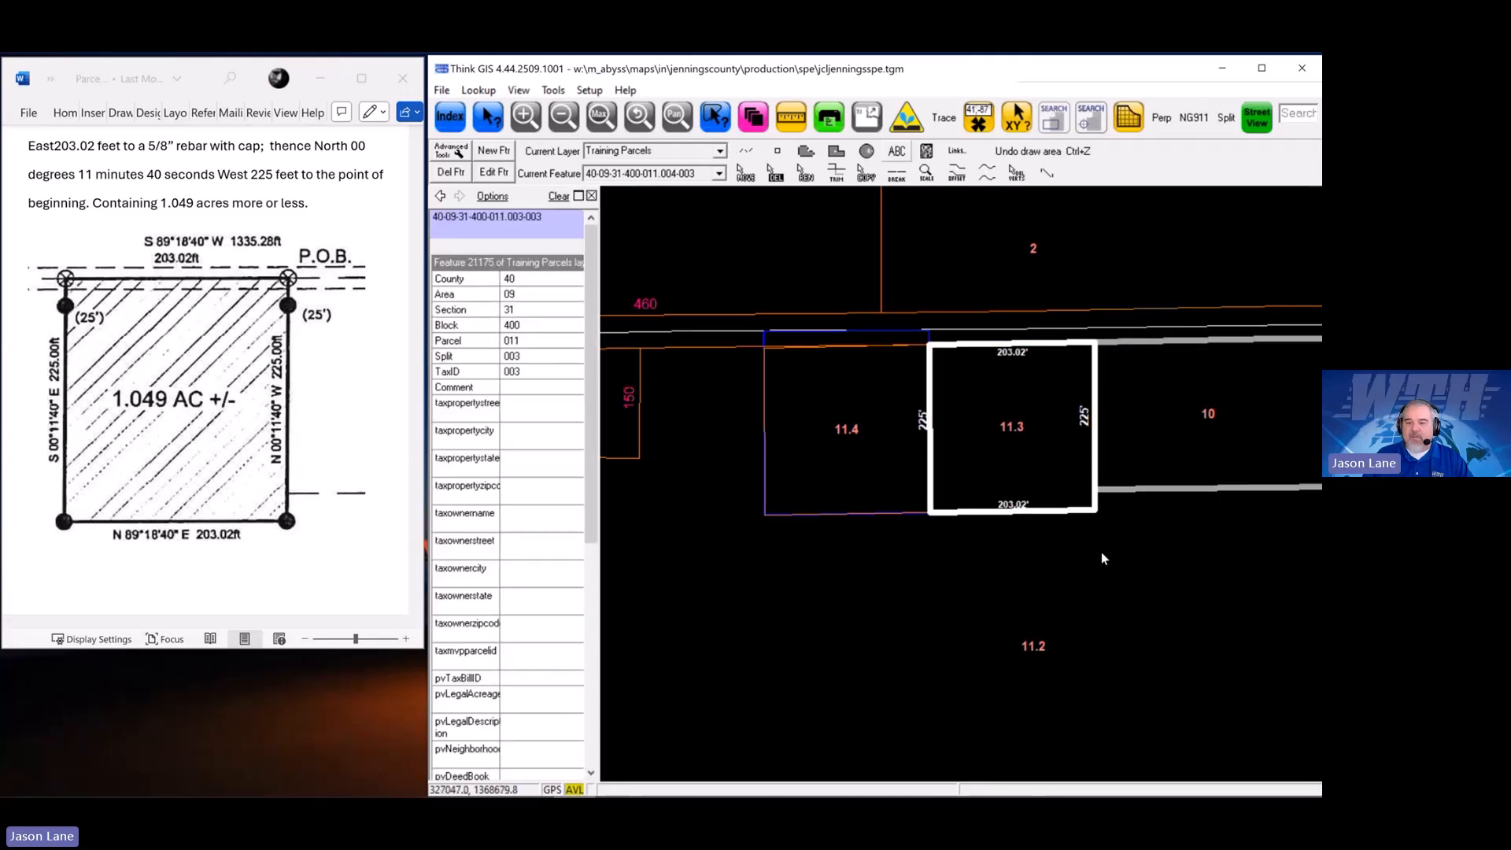
{"action": "left_click", "coordinate": [884, 366]}
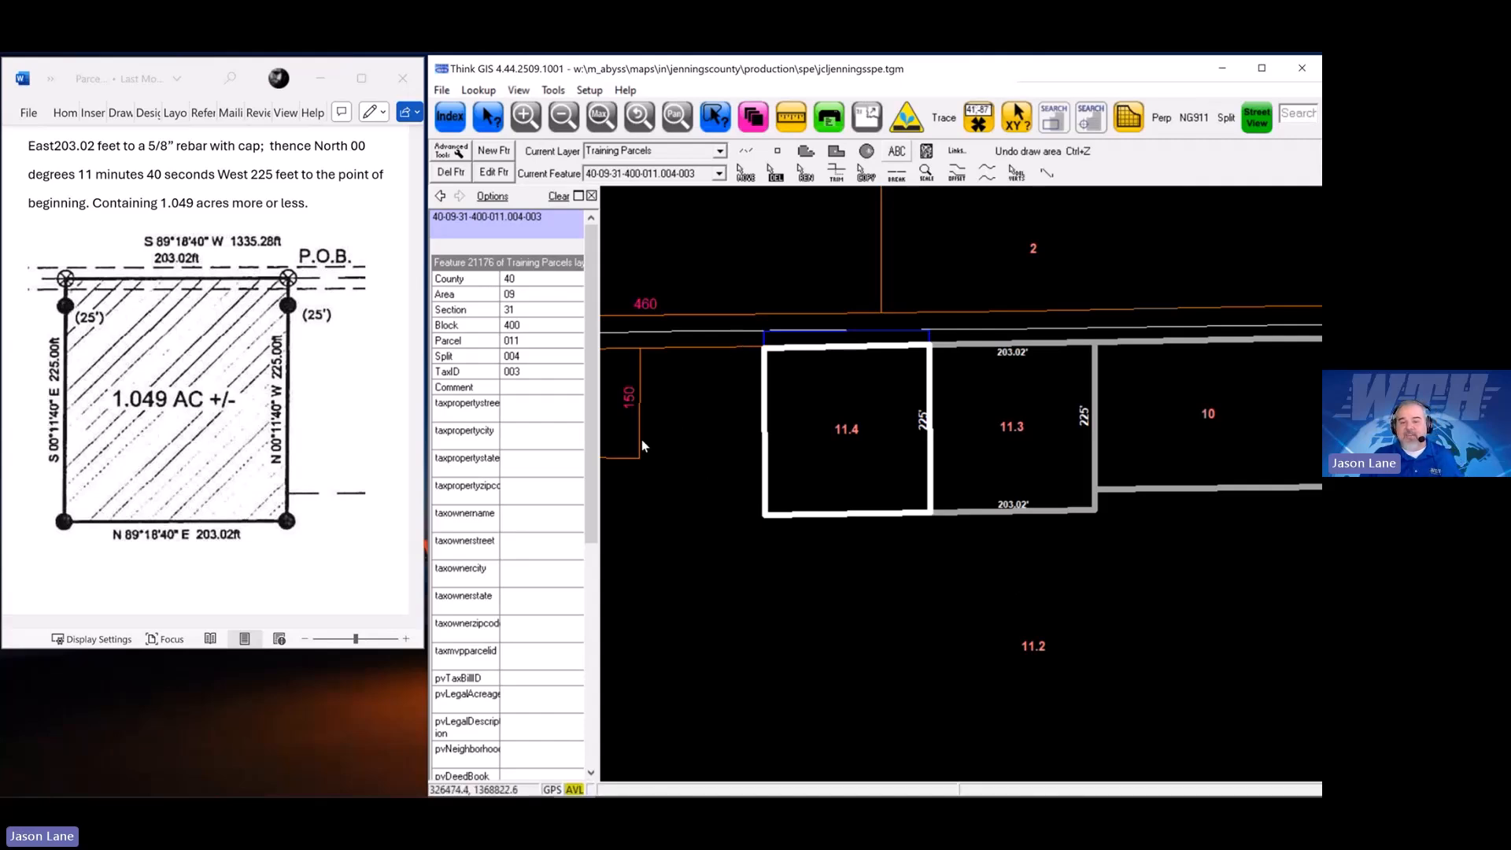
{"action": "left_click", "coordinate": [695, 512]}
{"action": "scroll", "coordinate": [696, 511], "scroll_direction": "down", "scroll_amount": 1}
{"action": "scroll", "coordinate": [944, 607], "scroll_direction": "down", "scroll_amount": 2}
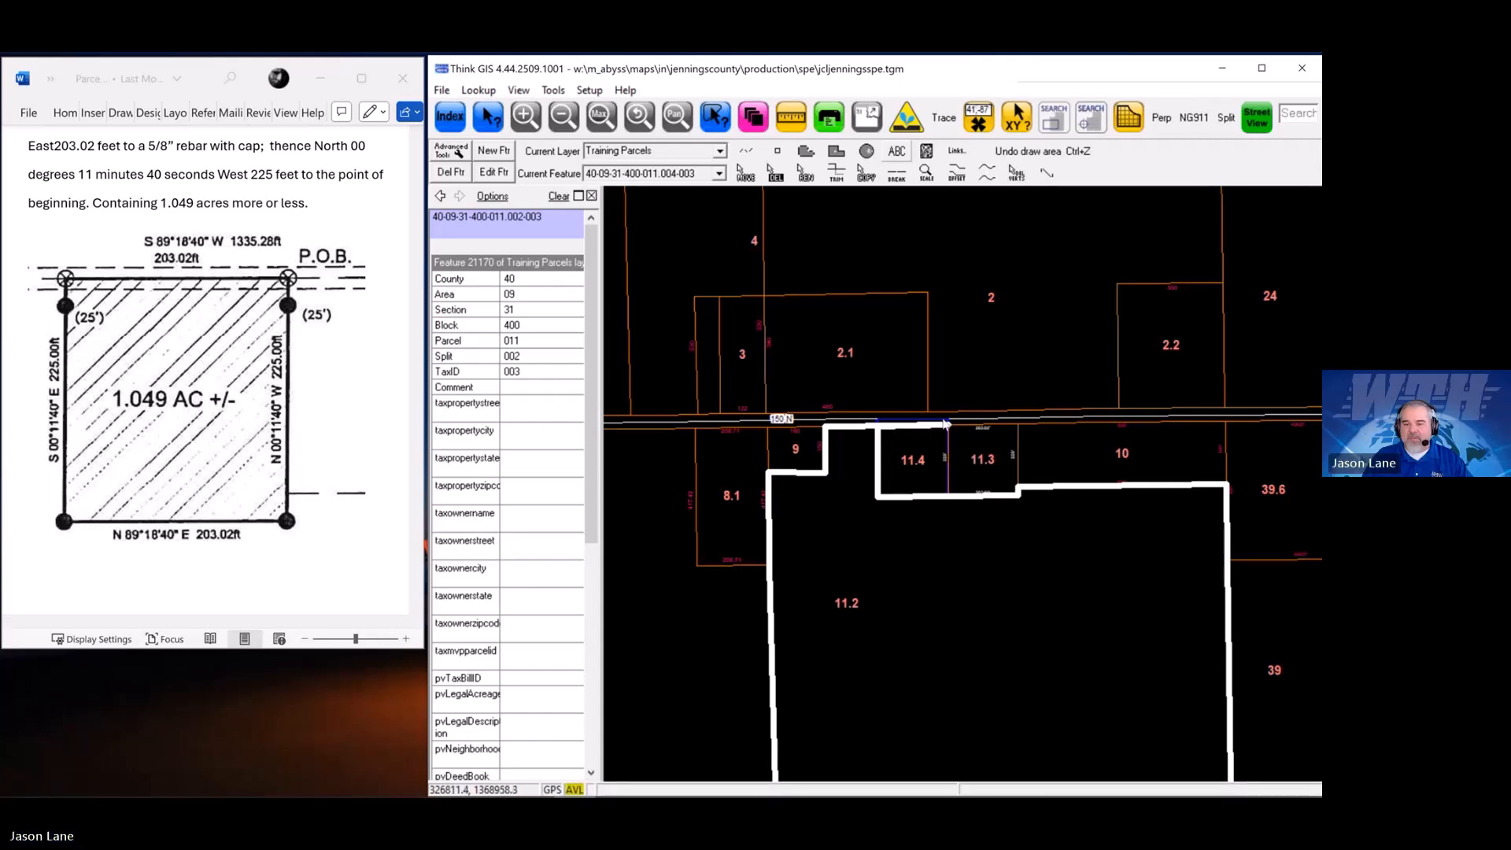
{"action": "scroll", "coordinate": [947, 518], "scroll_direction": "up", "scroll_amount": 2}
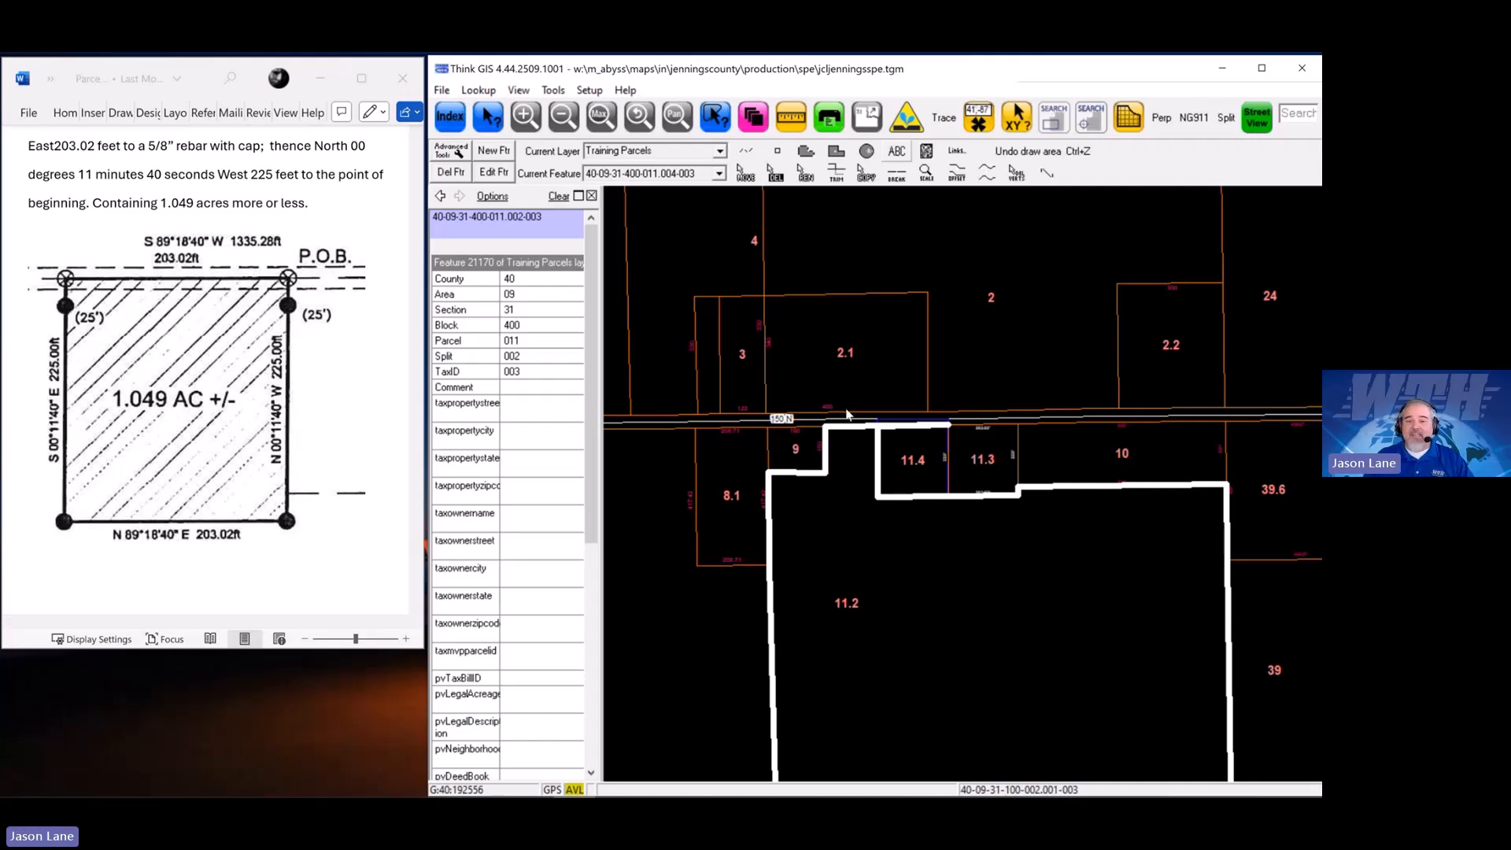
{"action": "scroll", "coordinate": [819, 428], "scroll_direction": "up", "scroll_amount": 3}
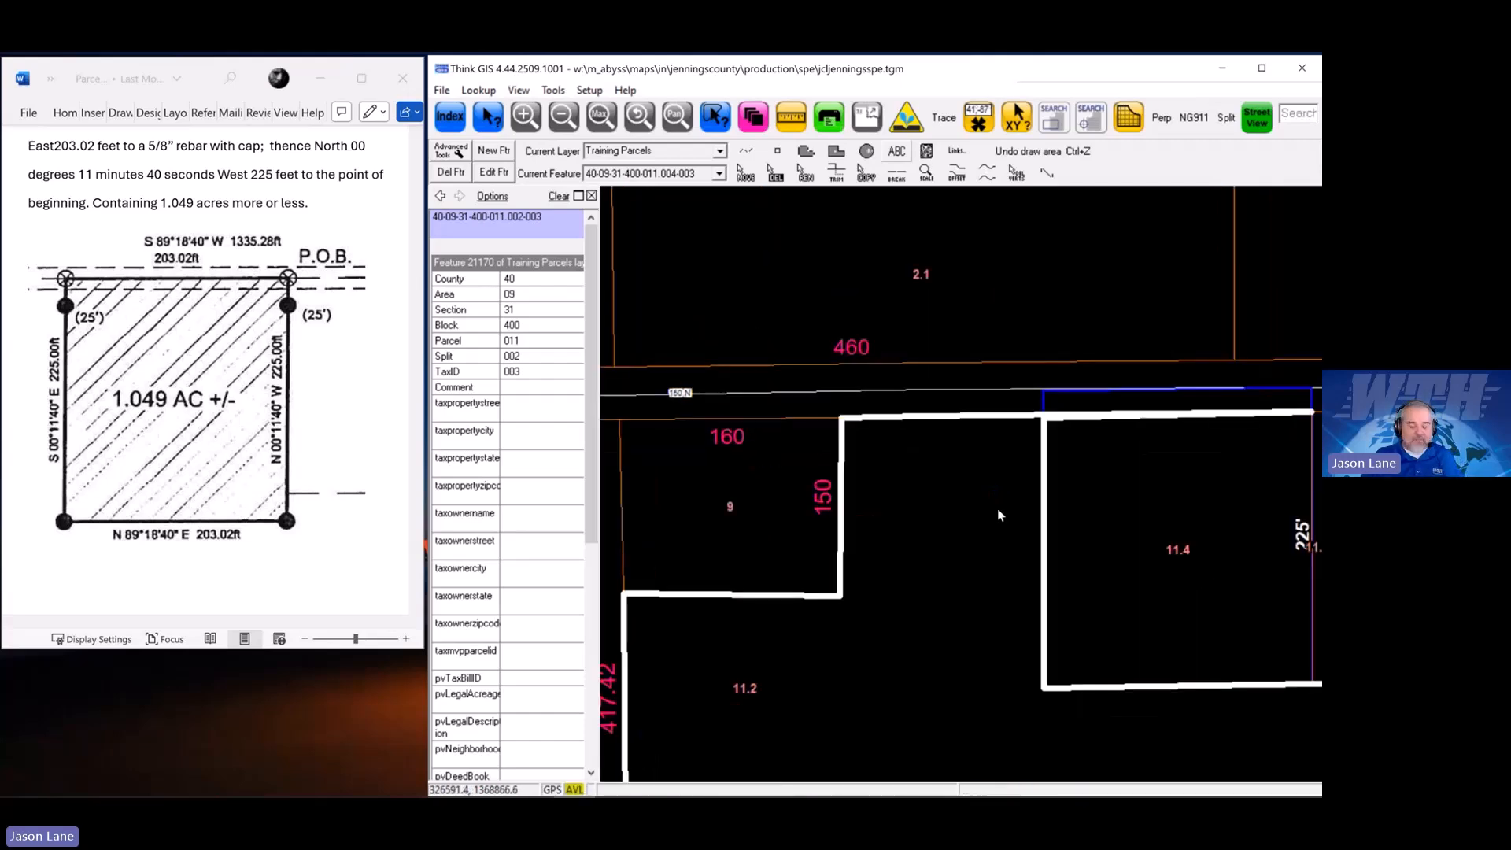
Insert a vertex where parcel 11.4's west line meets the right-of-way and snap the parcel corner to it
{"action": "key", "text": "Escape"}
{"action": "left_click_drag", "start_coordinate": [1124, 527], "coordinate": [1040, 465]}
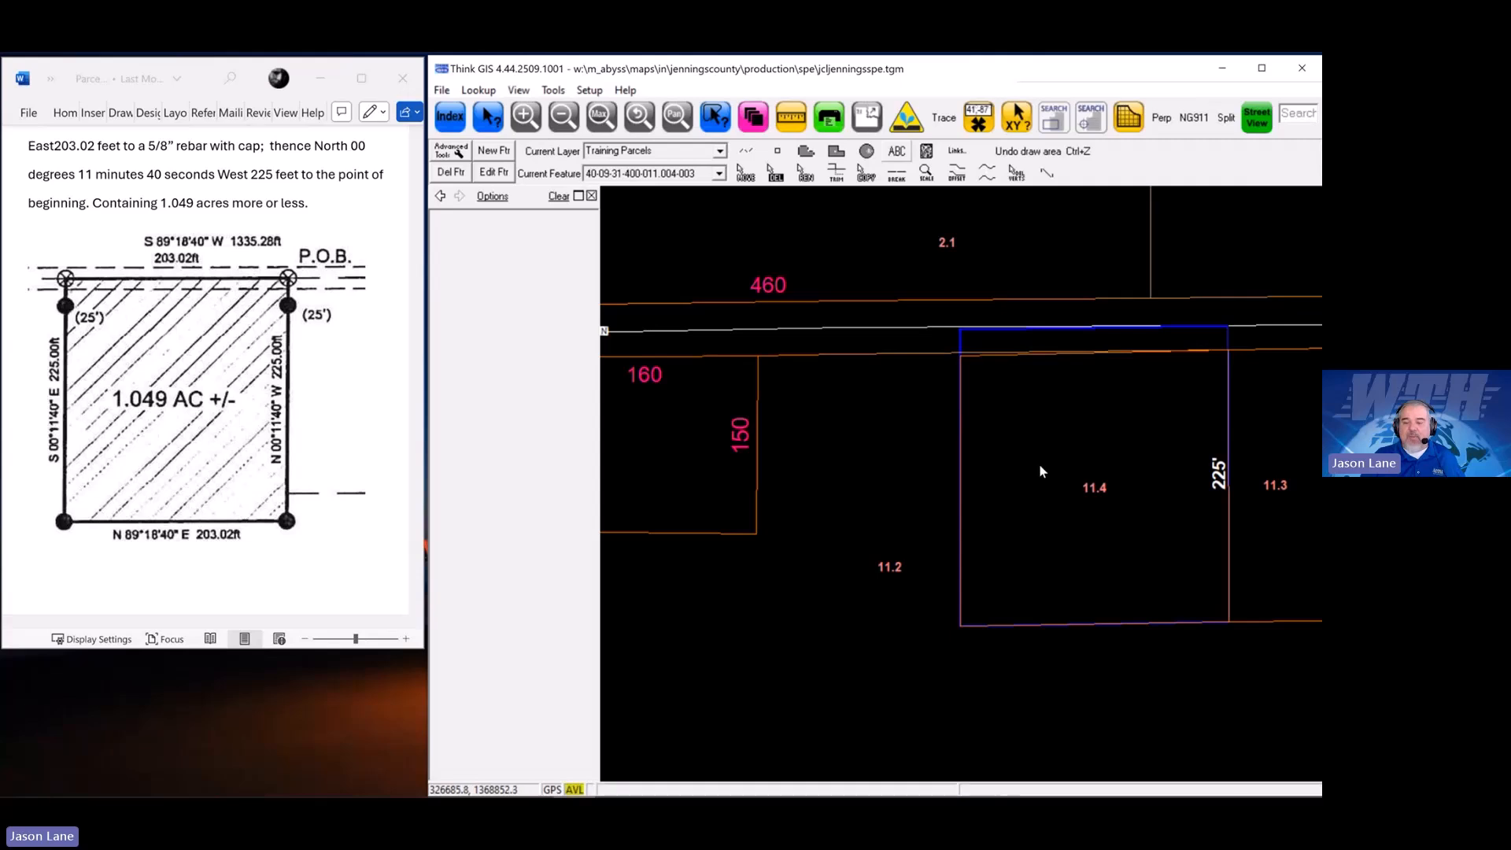
{"action": "scroll", "coordinate": [807, 301], "scroll_direction": "up", "scroll_amount": 3}
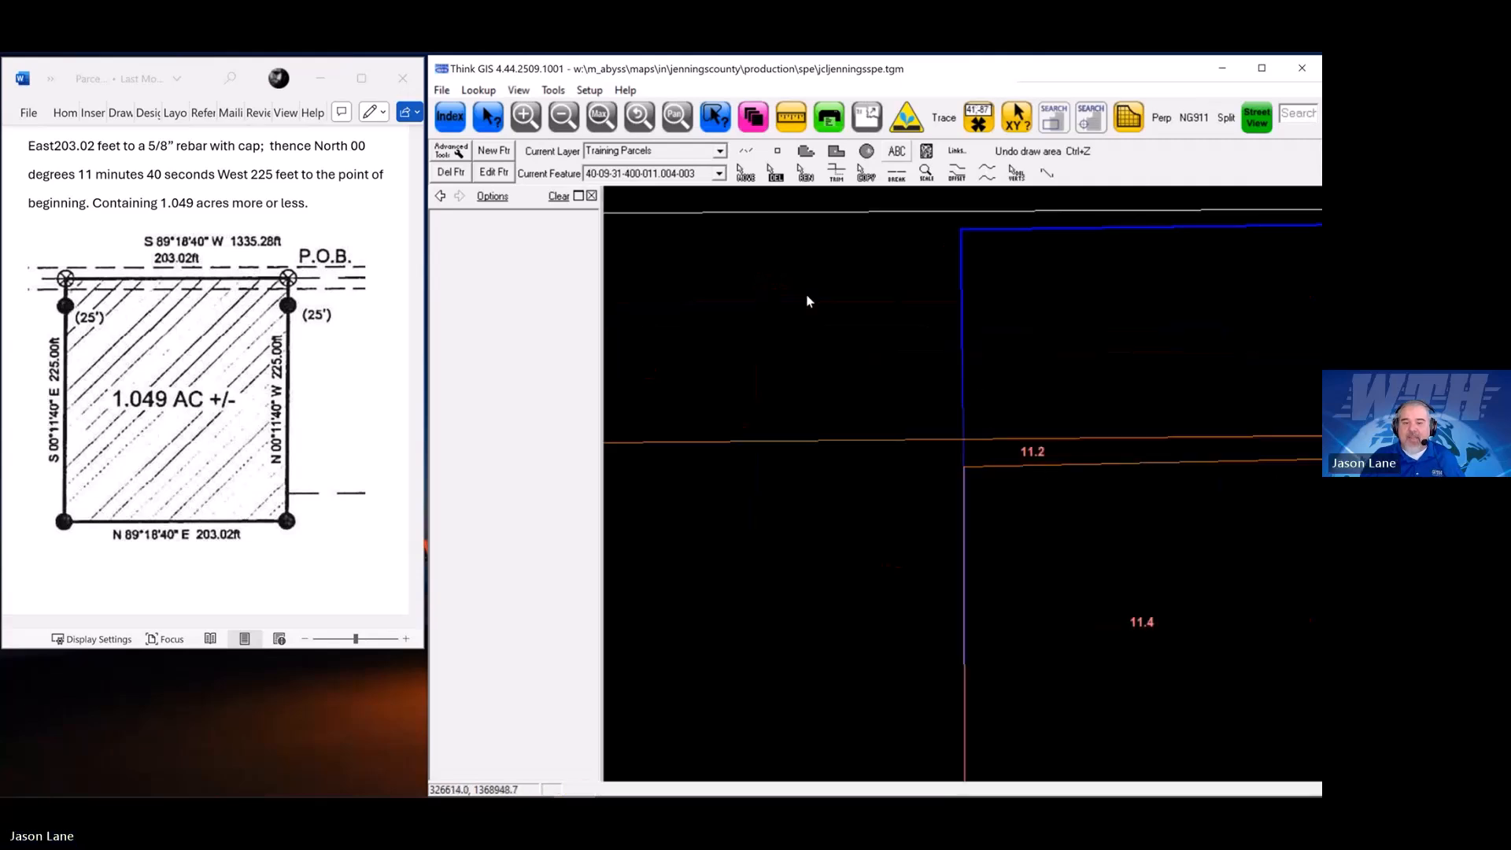
{"action": "left_click_drag", "start_coordinate": [961, 442], "coordinate": [961, 443]}
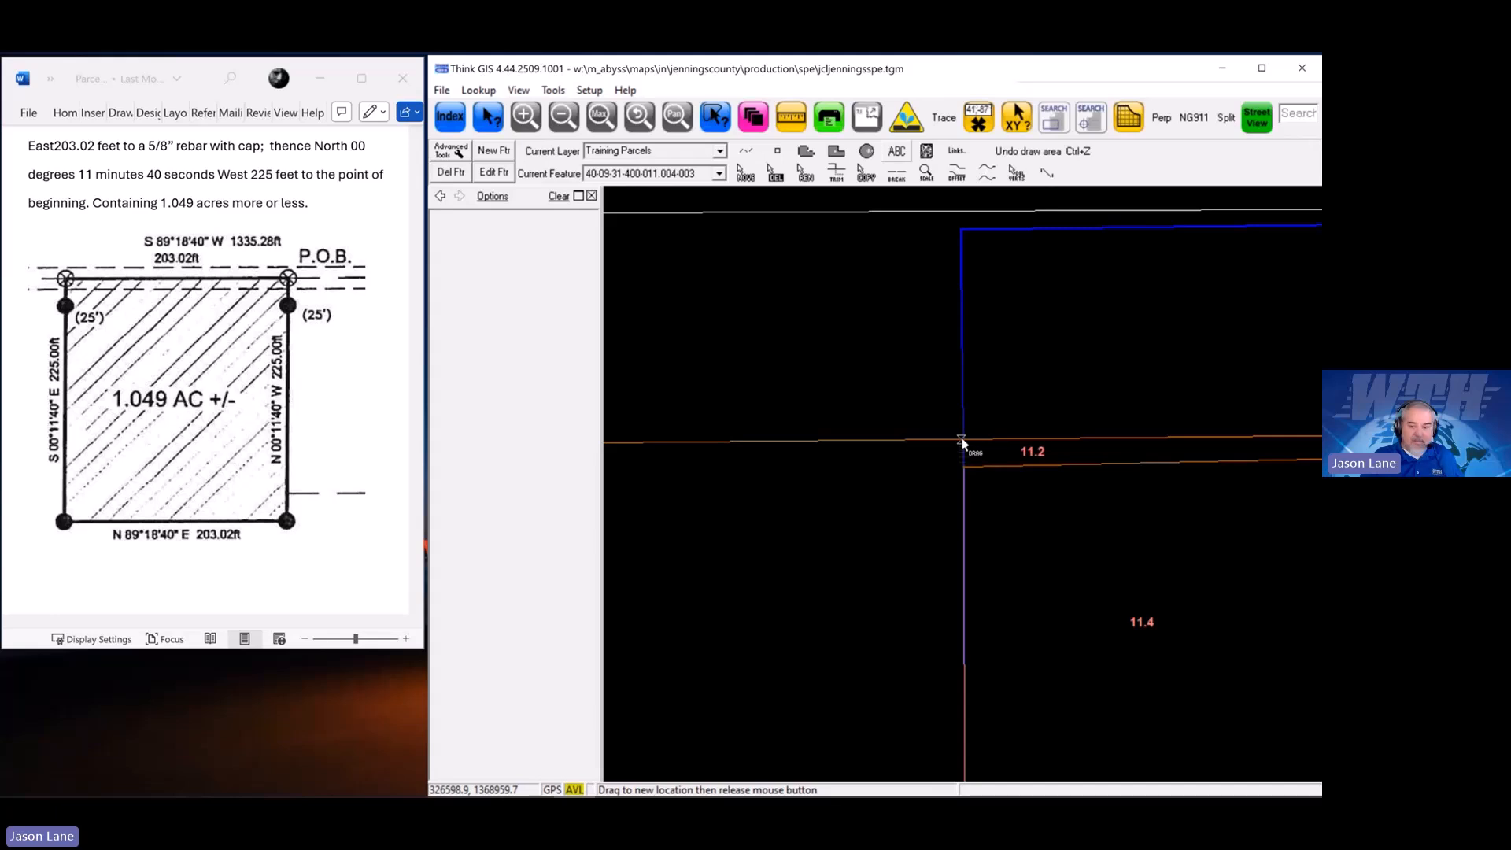
{"action": "left_click_drag", "start_coordinate": [962, 442], "coordinate": [967, 441]}
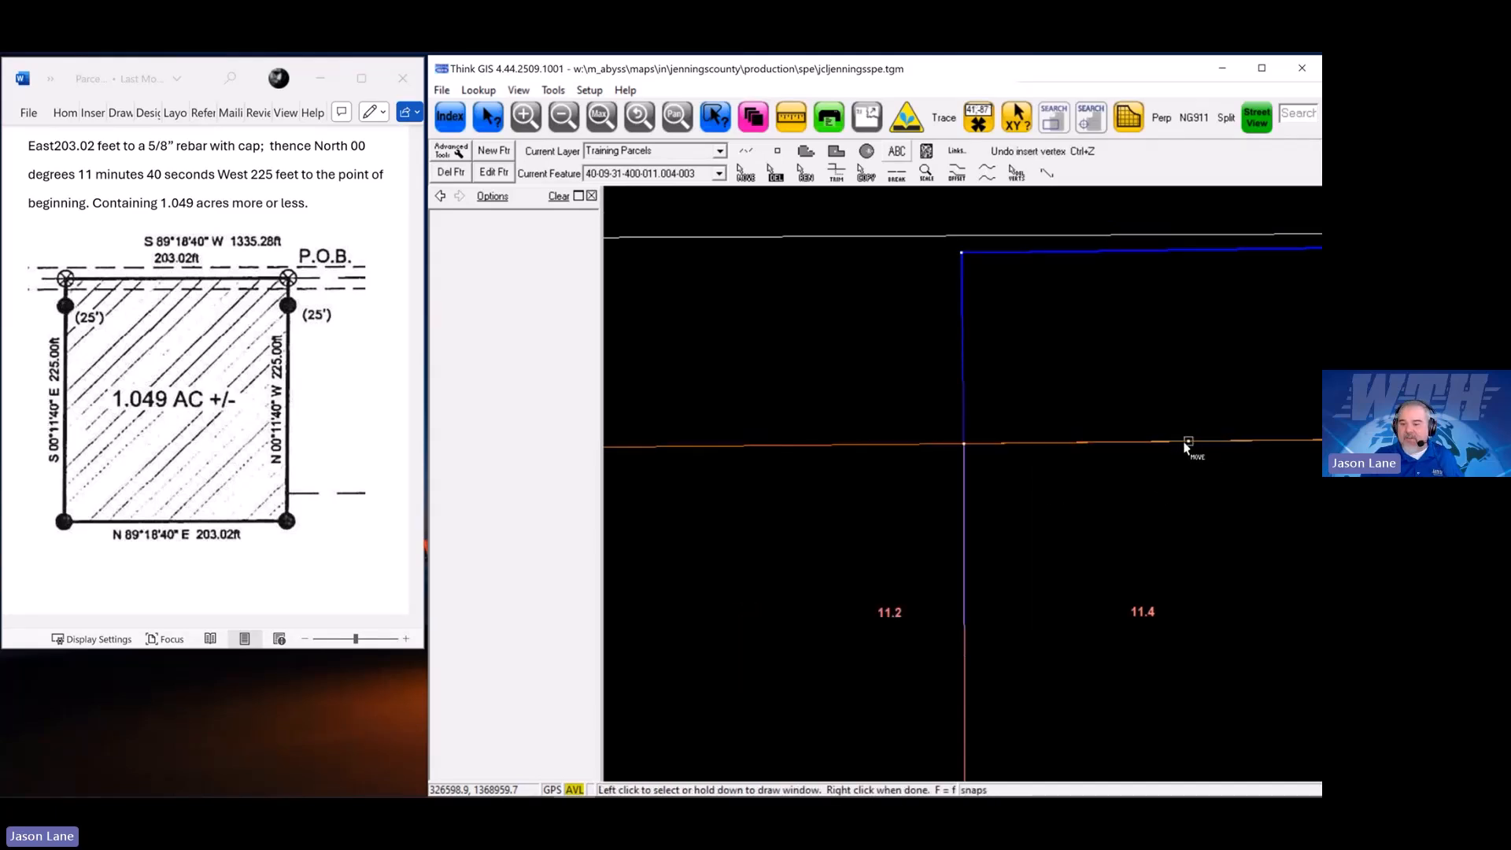
{"action": "scroll", "coordinate": [1094, 632], "scroll_direction": "down", "scroll_amount": 5}
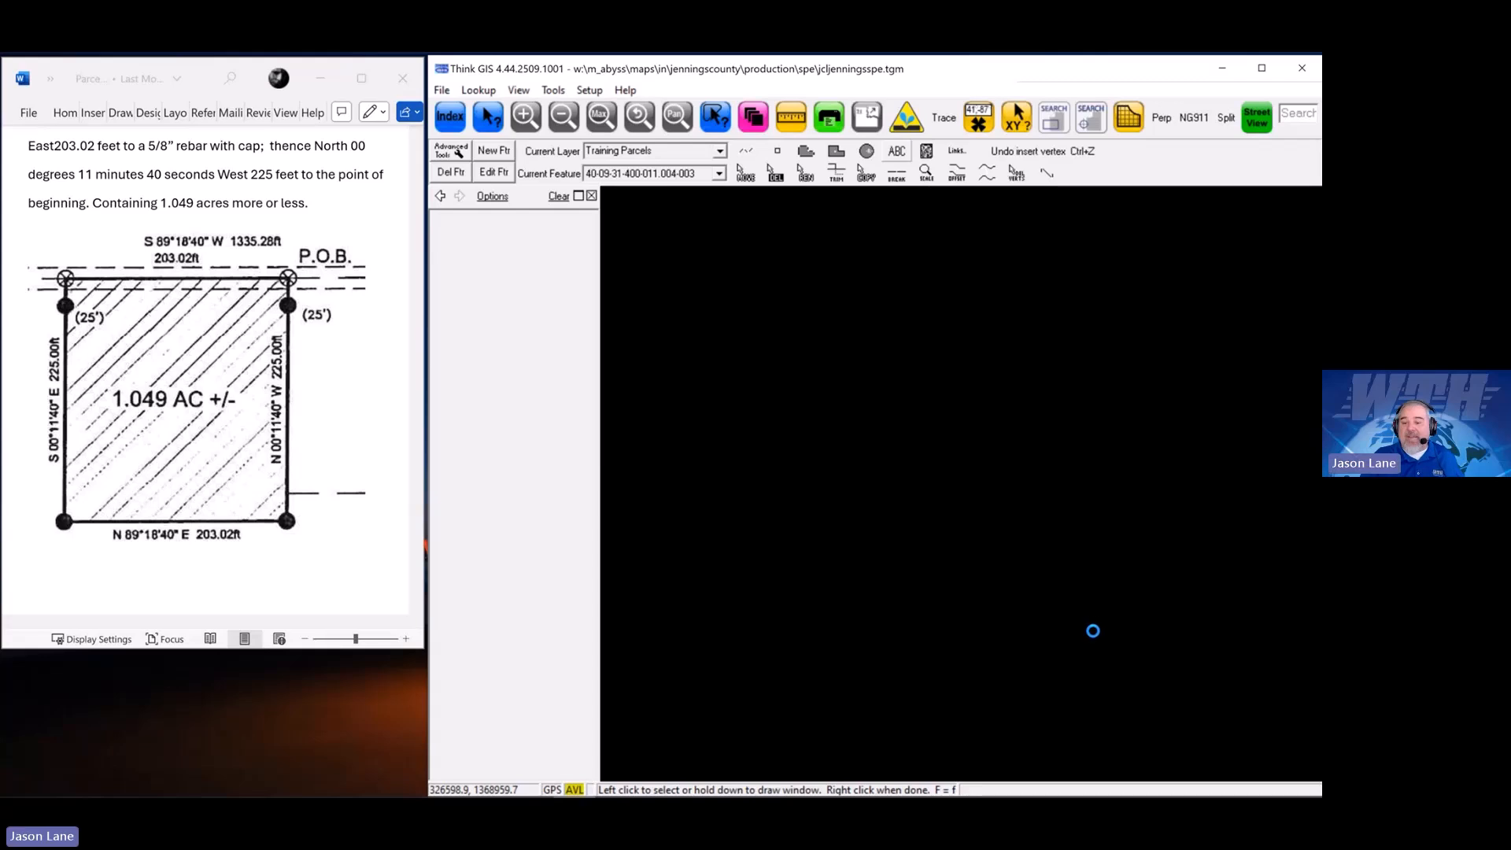
{"action": "scroll", "coordinate": [1093, 628], "scroll_direction": "down", "scroll_amount": 3}
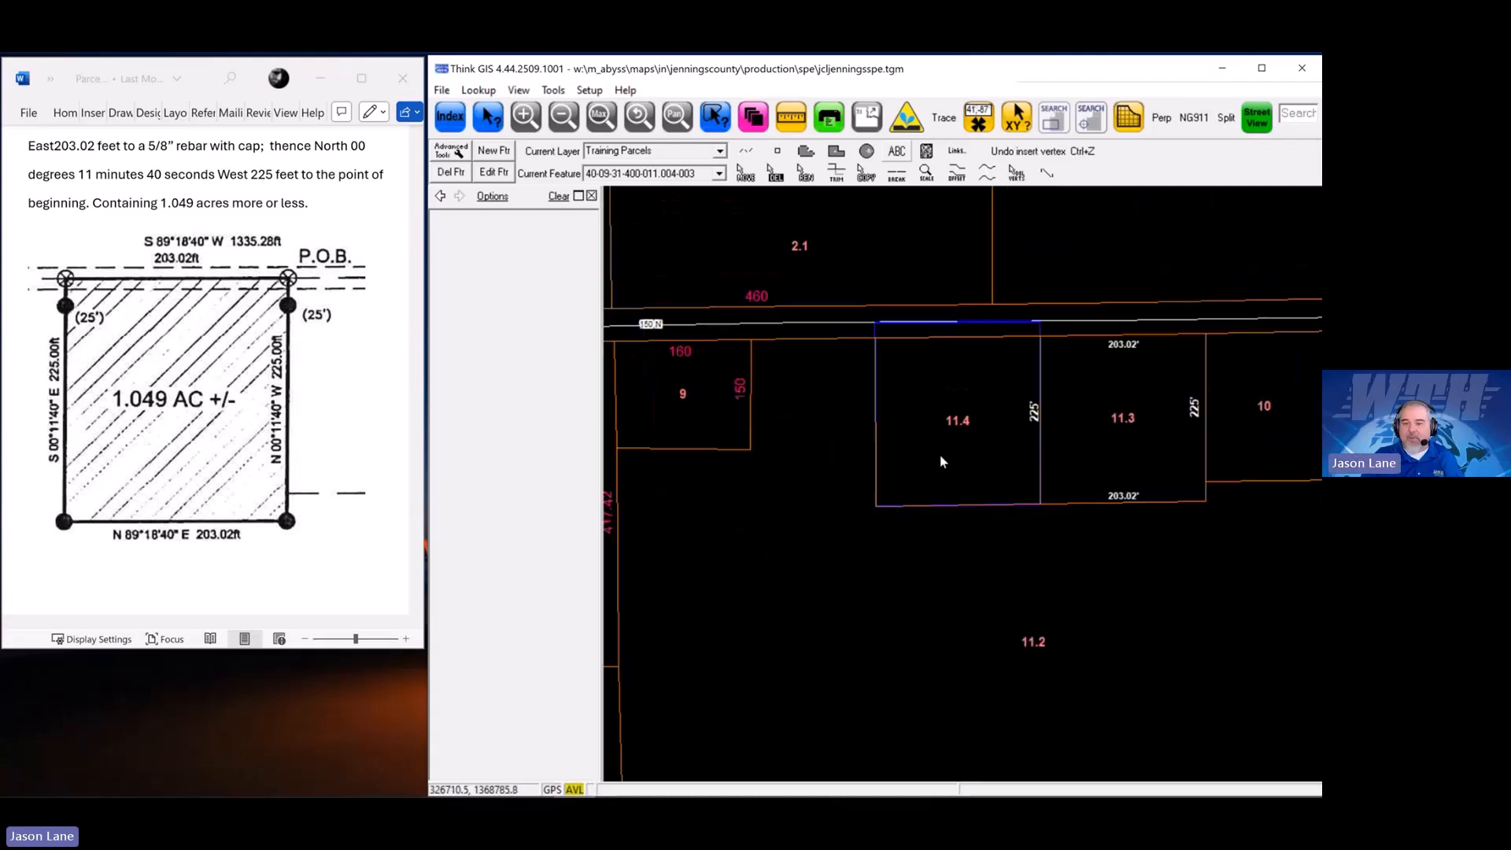
Examine the outline and record of parcel 11.2 around parcels 9, 11.4 and 11.3, and the available parcel editing tools
{"action": "left_click", "coordinate": [824, 349]}
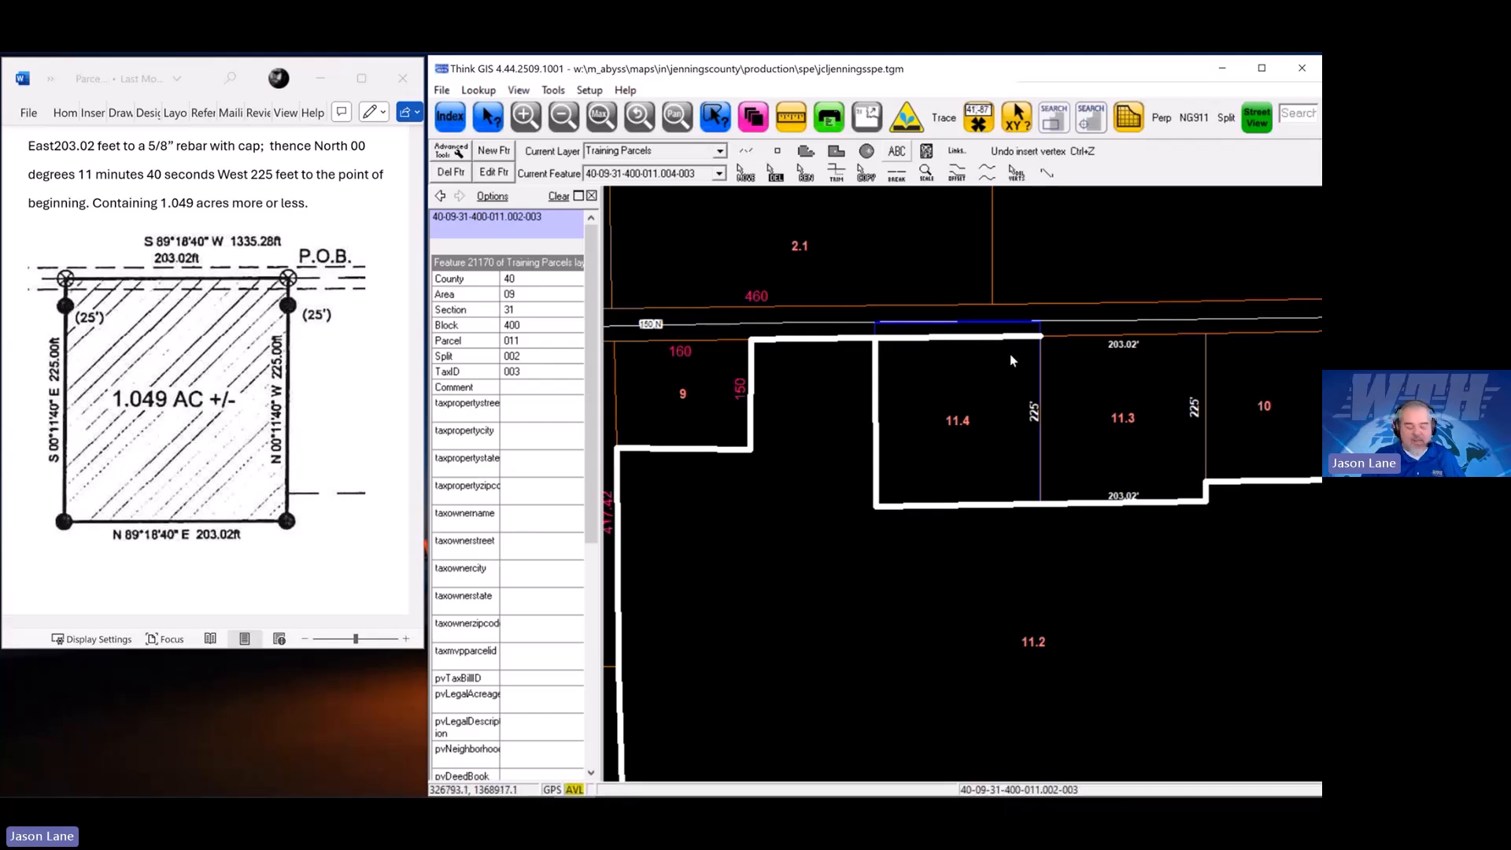
{"action": "key", "text": "Escape"}
{"action": "scroll", "coordinate": [927, 368], "scroll_direction": "down", "scroll_amount": 2}
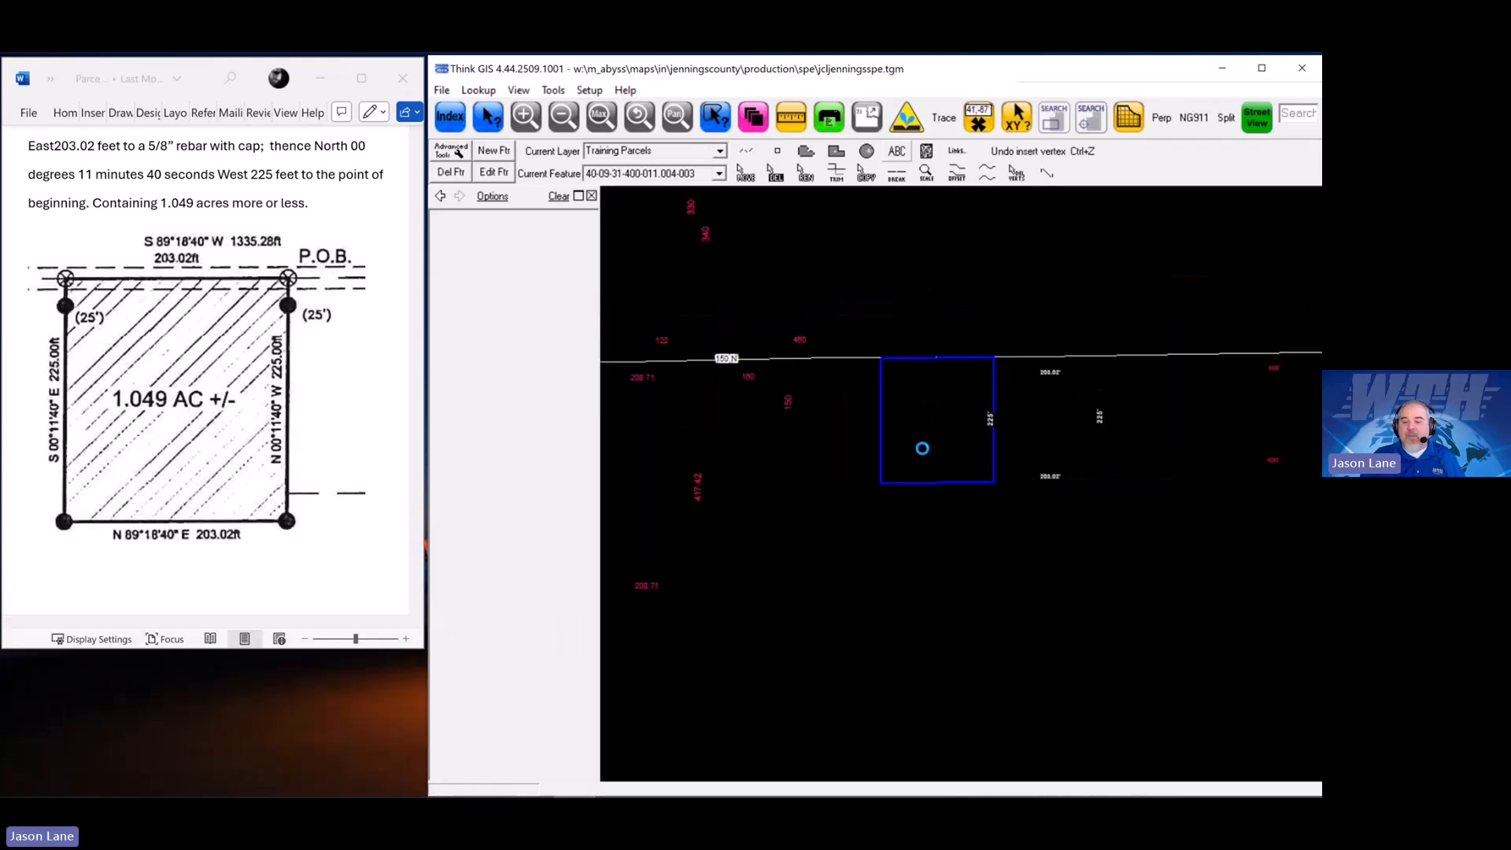
{"action": "scroll", "coordinate": [922, 448], "scroll_direction": "down", "scroll_amount": 1}
{"action": "left_click_drag", "start_coordinate": [993, 521], "coordinate": [966, 424]}
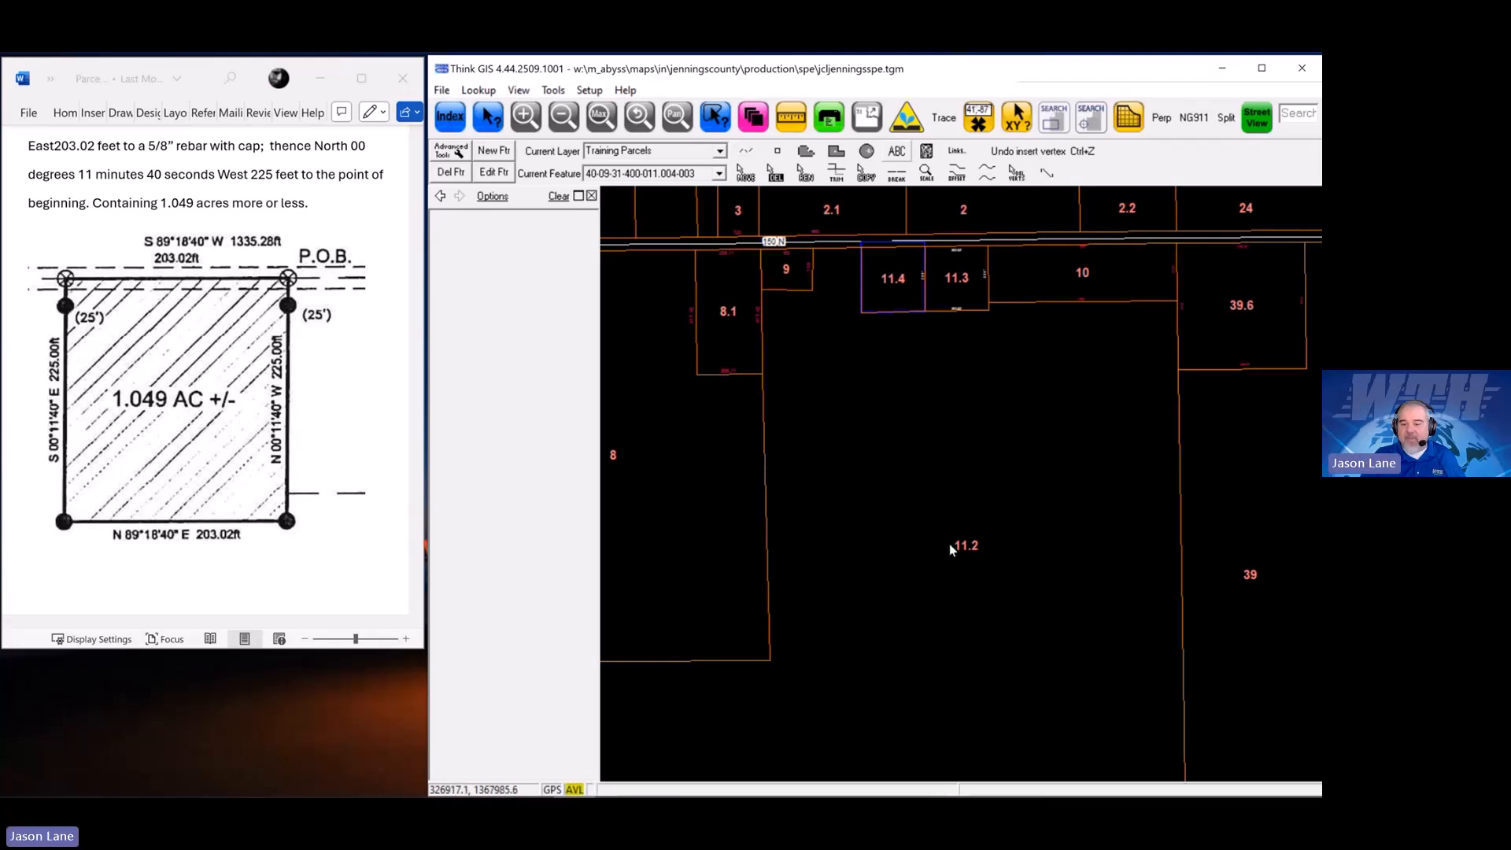
{"action": "left_click", "coordinate": [866, 118]}
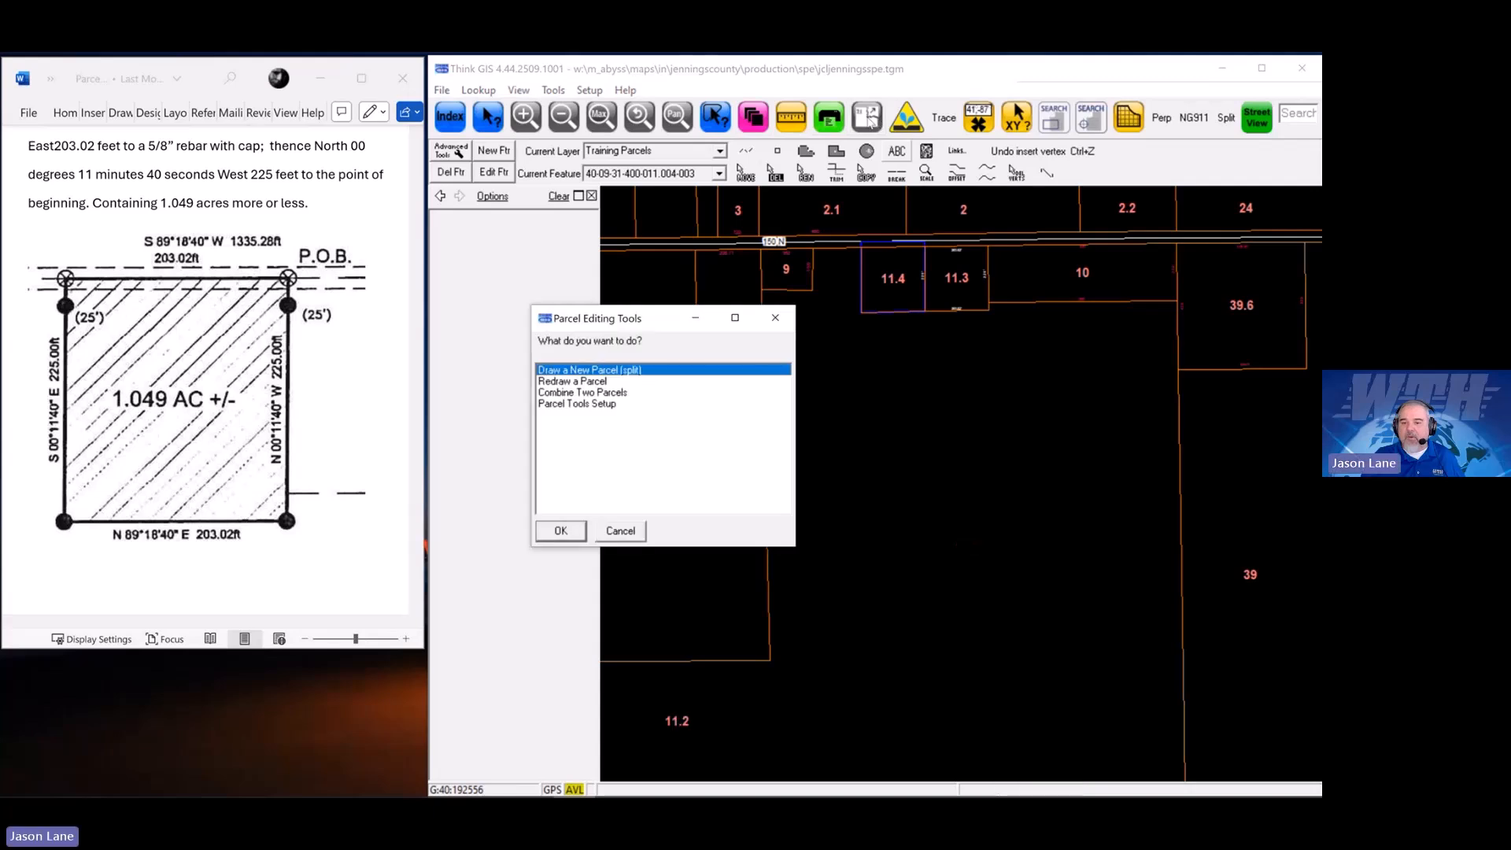
{"action": "left_click", "coordinate": [619, 533]}
{"action": "left_click", "coordinate": [783, 497]}
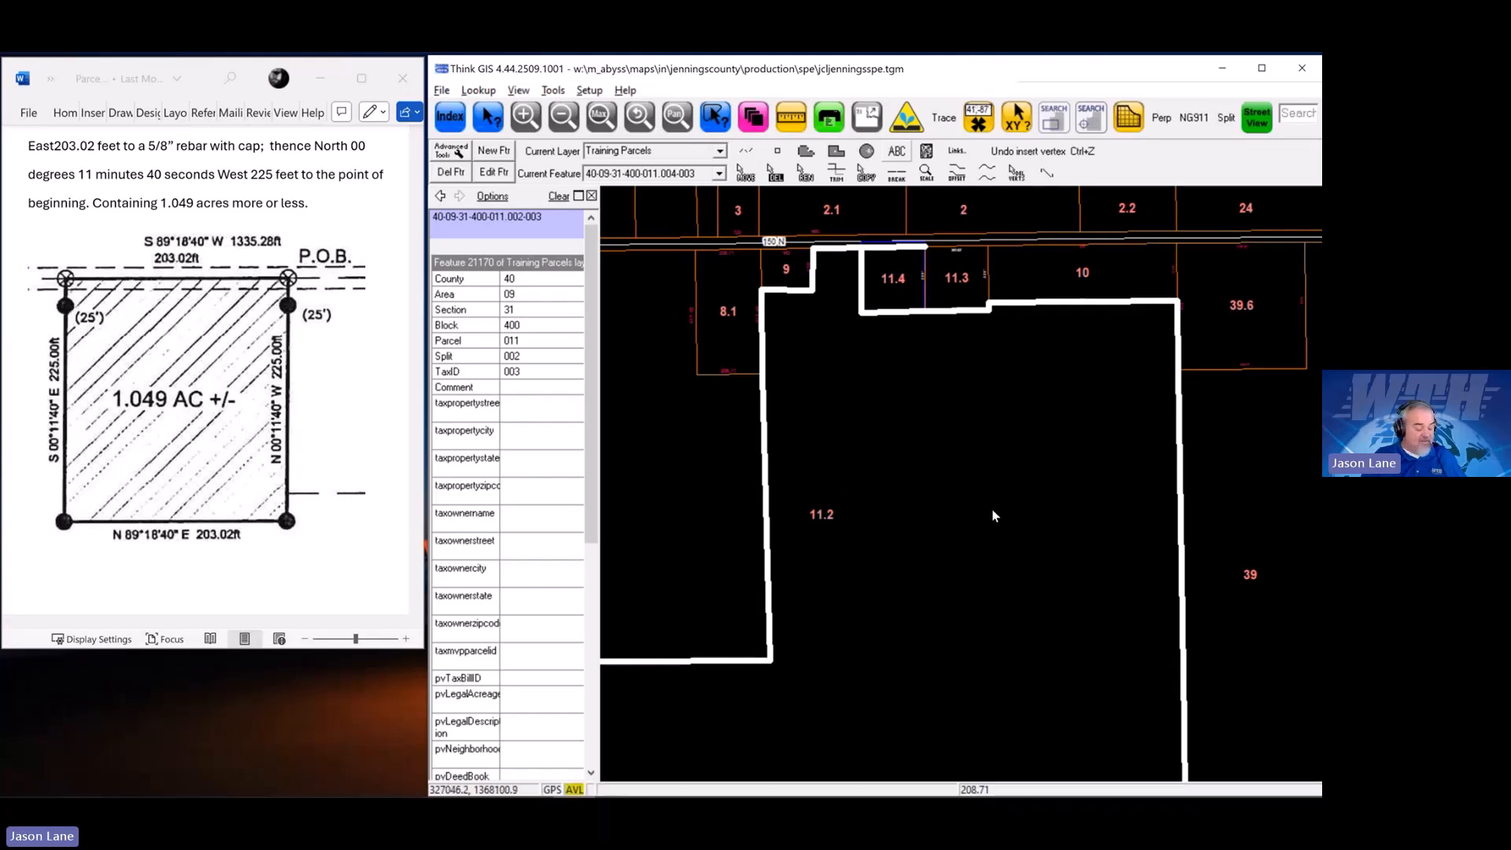
{"action": "key", "text": "Escape"}
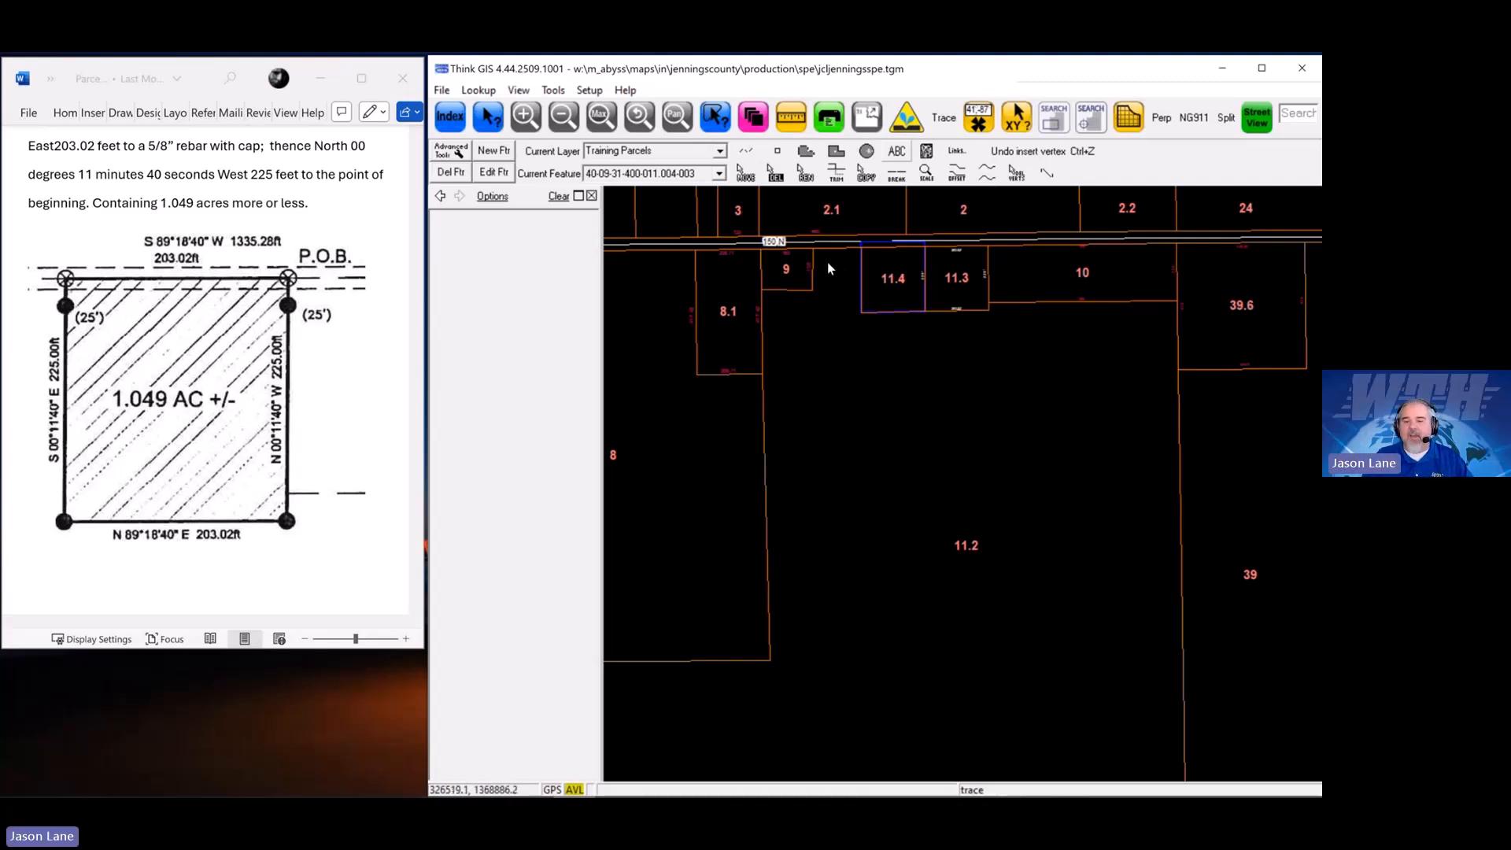
Move parcel 11.2's boundary vertices around parcels 9 and 11.4 southeast as a group, pulling them off the neighboring parcel lines
{"action": "left_click_drag", "start_coordinate": [796, 227], "coordinate": [968, 349]}
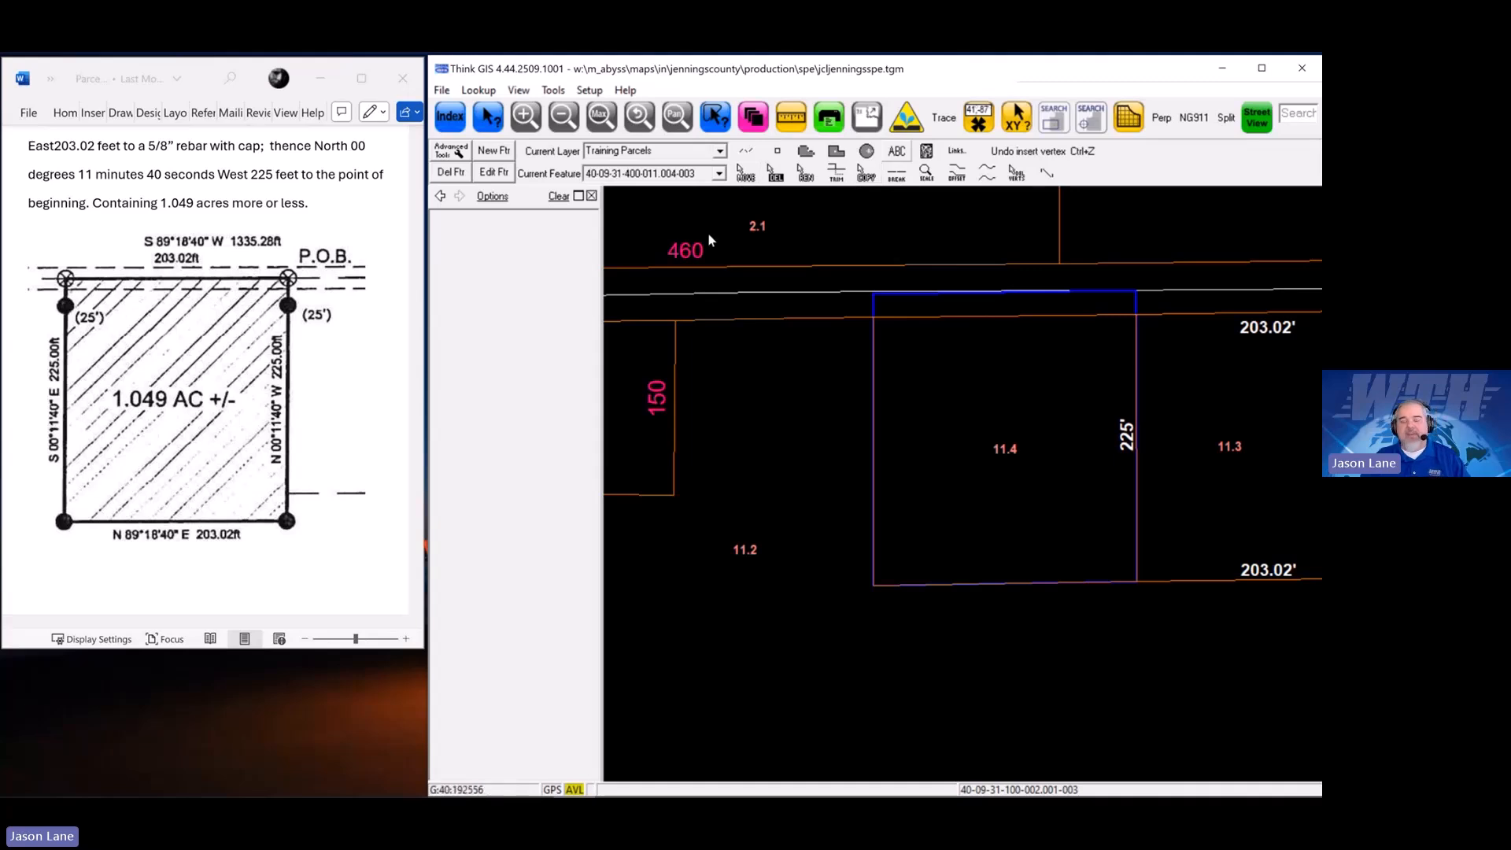
{"action": "left_click", "coordinate": [745, 172]}
{"action": "left_click", "coordinate": [690, 367]}
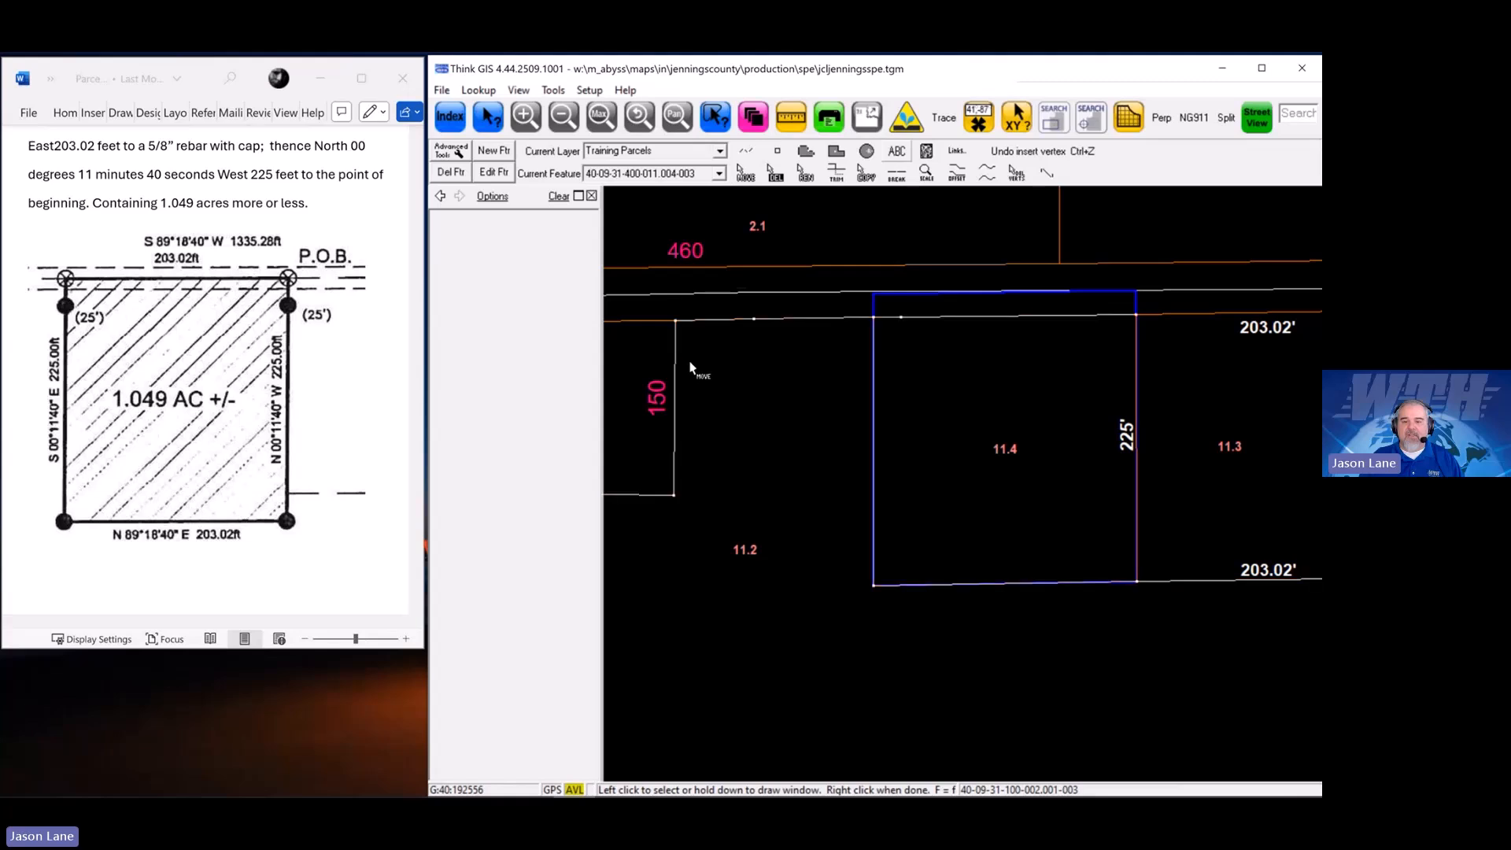
{"action": "right_click", "coordinate": [789, 394]}
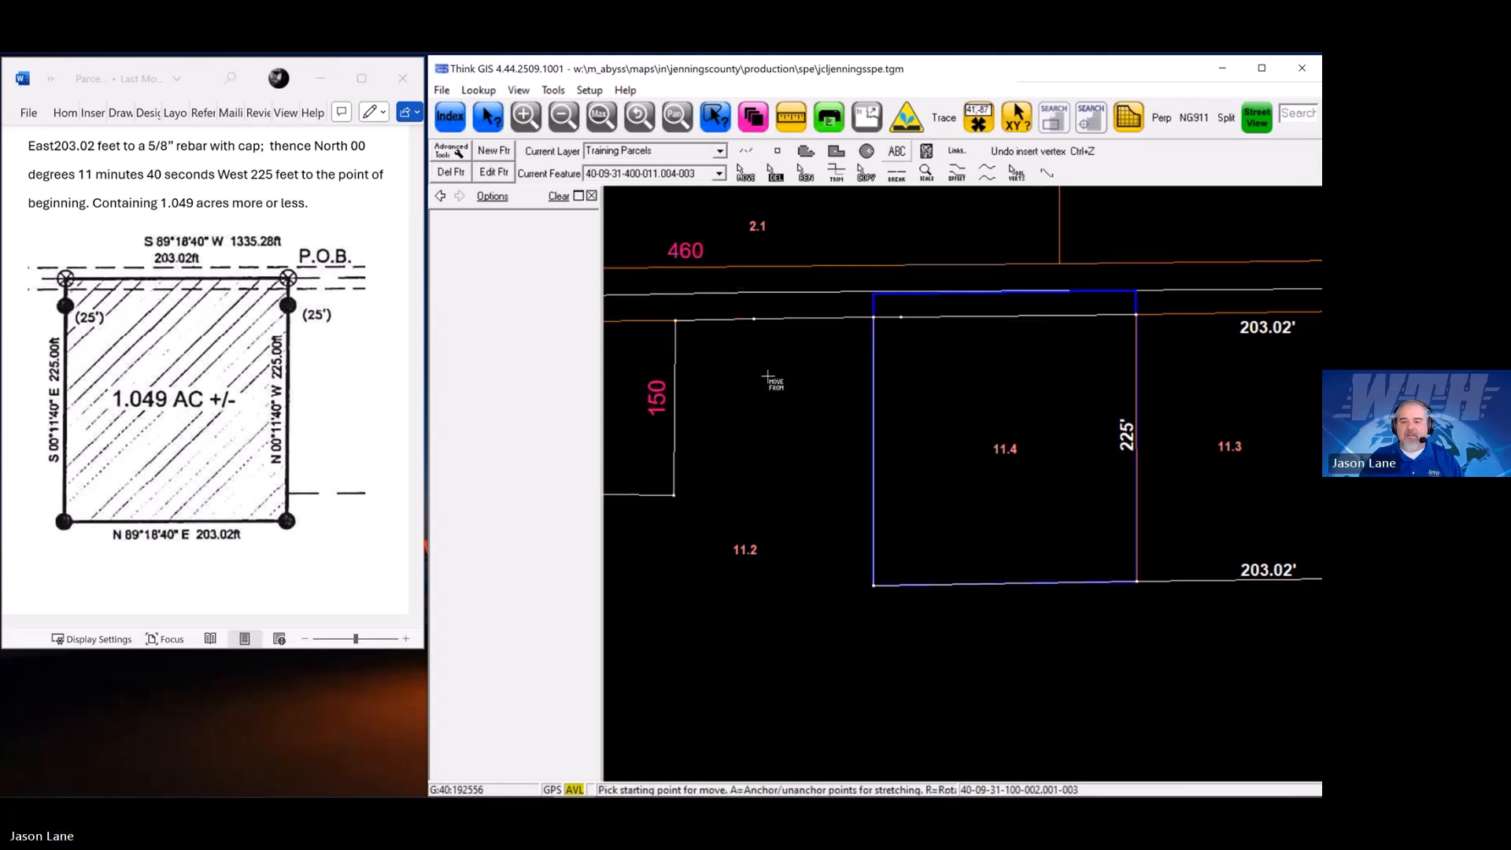
{"action": "left_click_drag", "start_coordinate": [768, 379], "coordinate": [808, 439]}
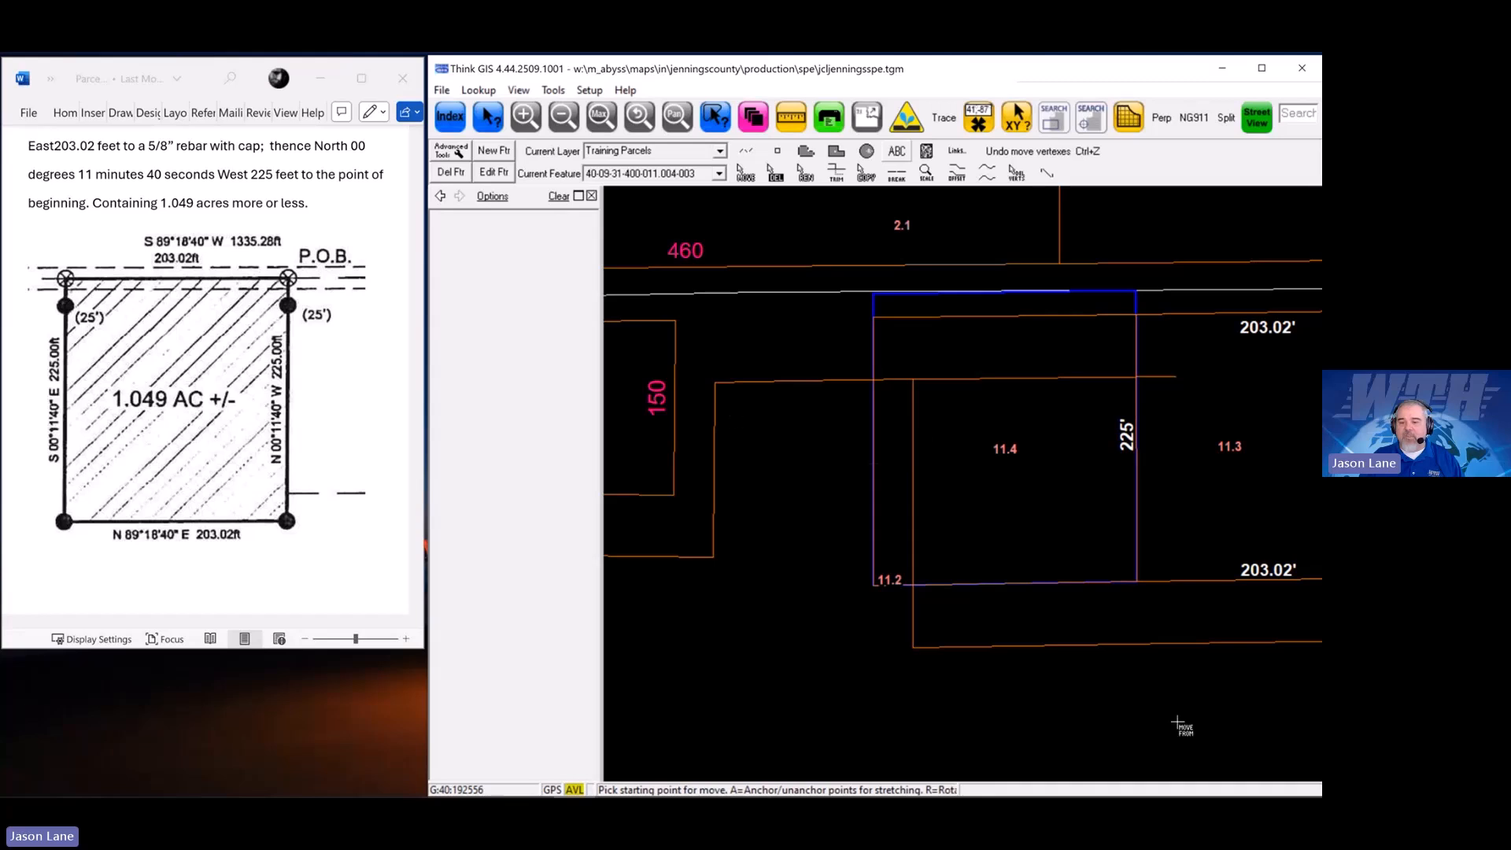
{"action": "key", "text": "Escape"}
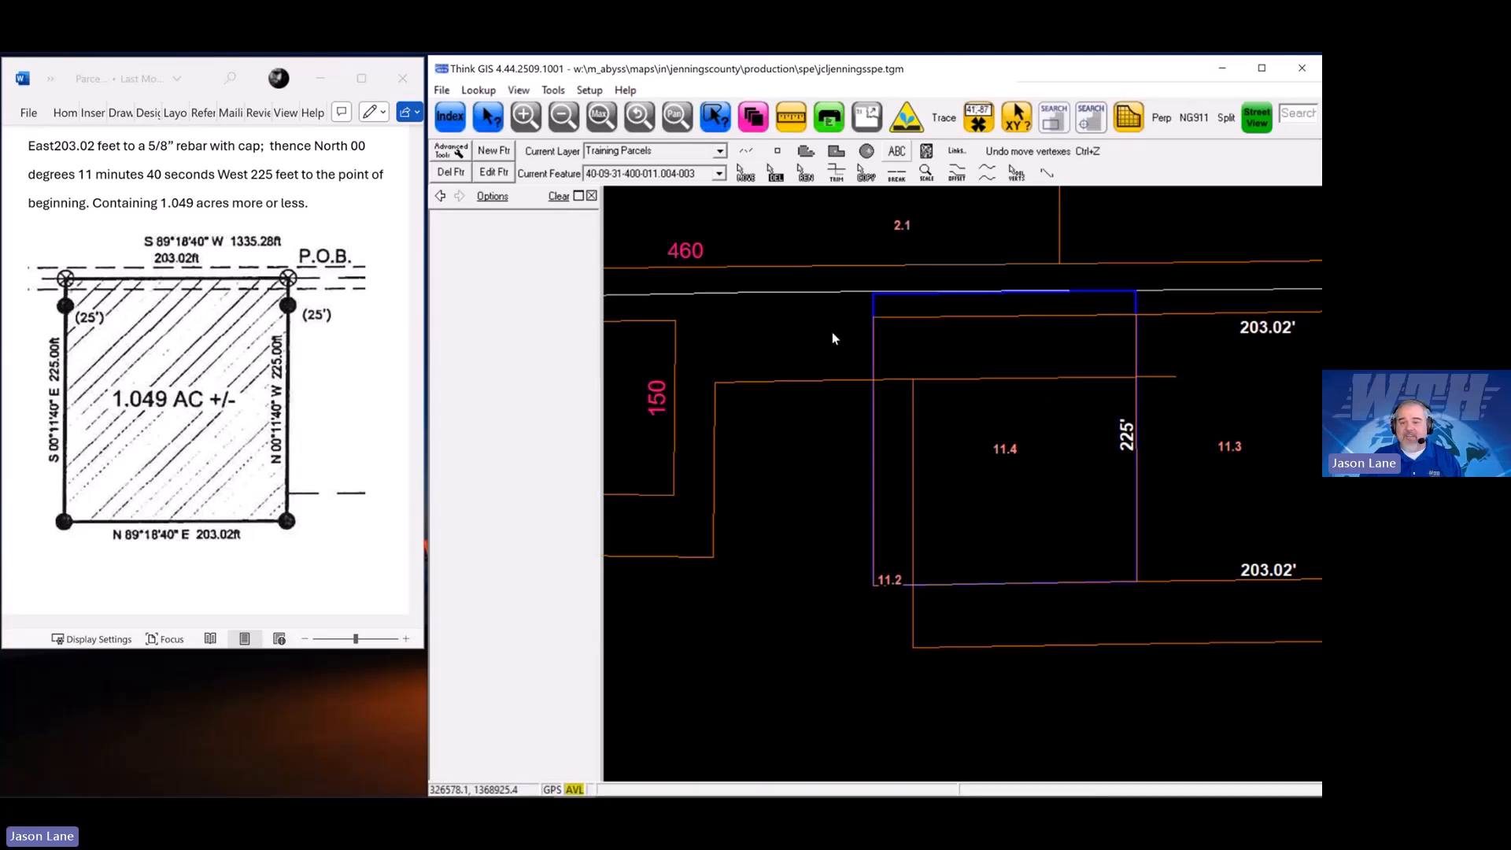
Delete parcel 11.2's extra vertices along the spur line that runs east across parcel 11.4
{"action": "left_click", "coordinate": [1016, 173]}
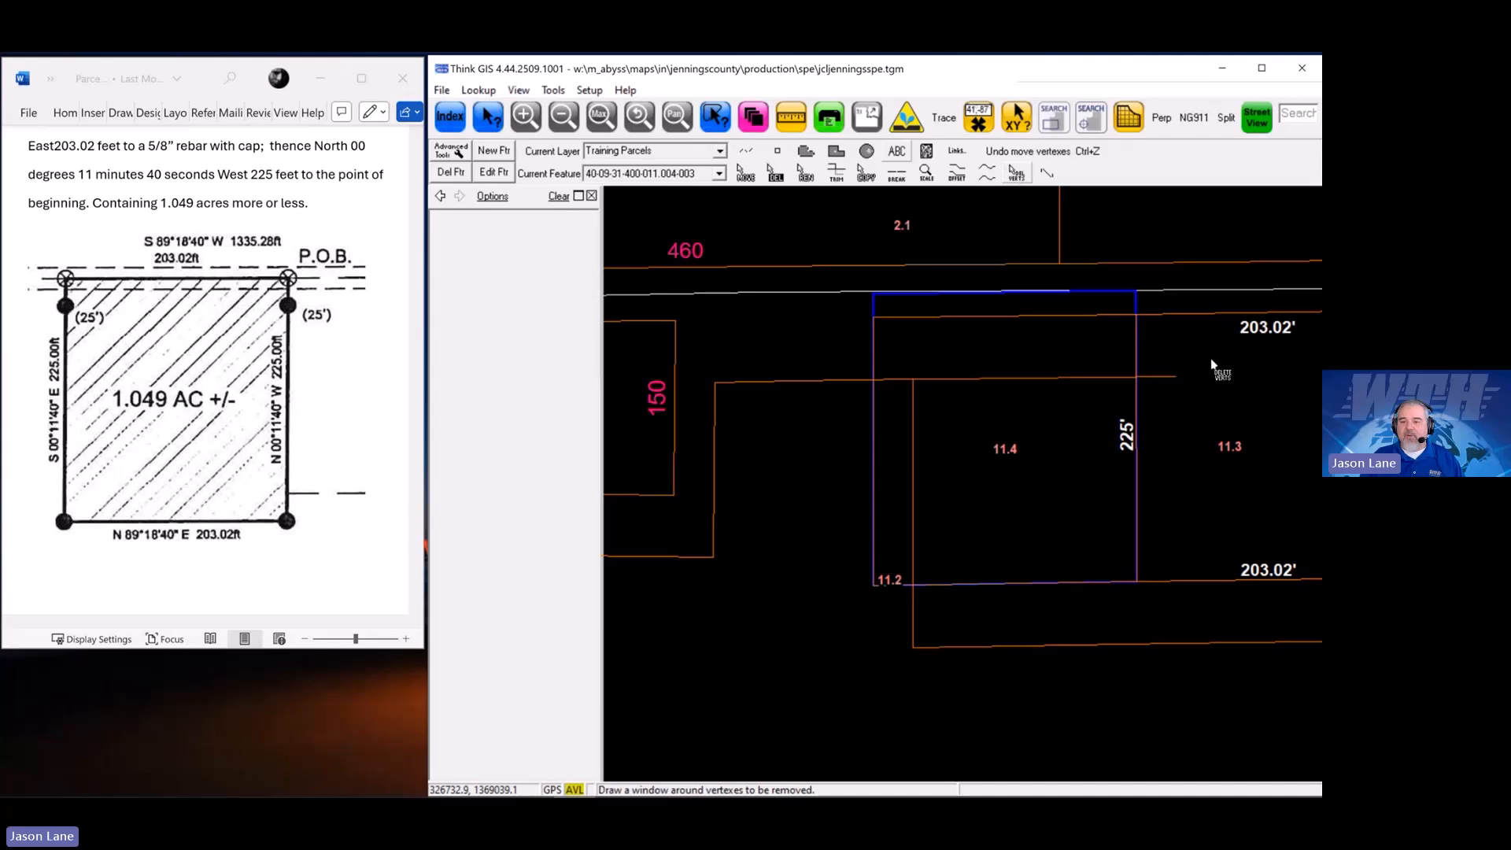
{"action": "left_click_drag", "start_coordinate": [1198, 400], "coordinate": [1205, 408]}
{"action": "left_click_drag", "start_coordinate": [933, 374], "coordinate": [967, 417]}
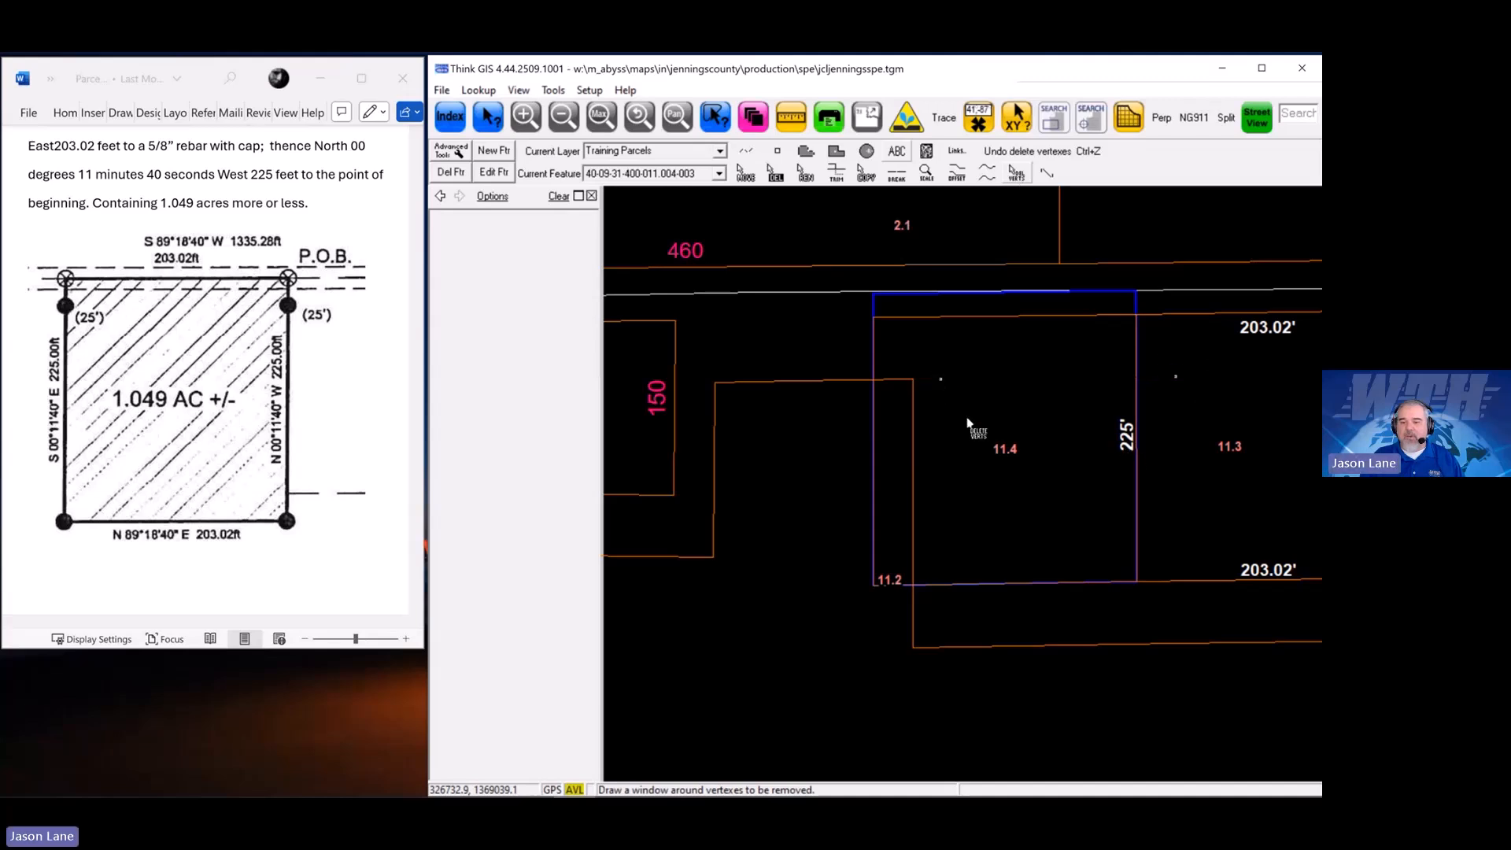
{"action": "key", "text": "Escape"}
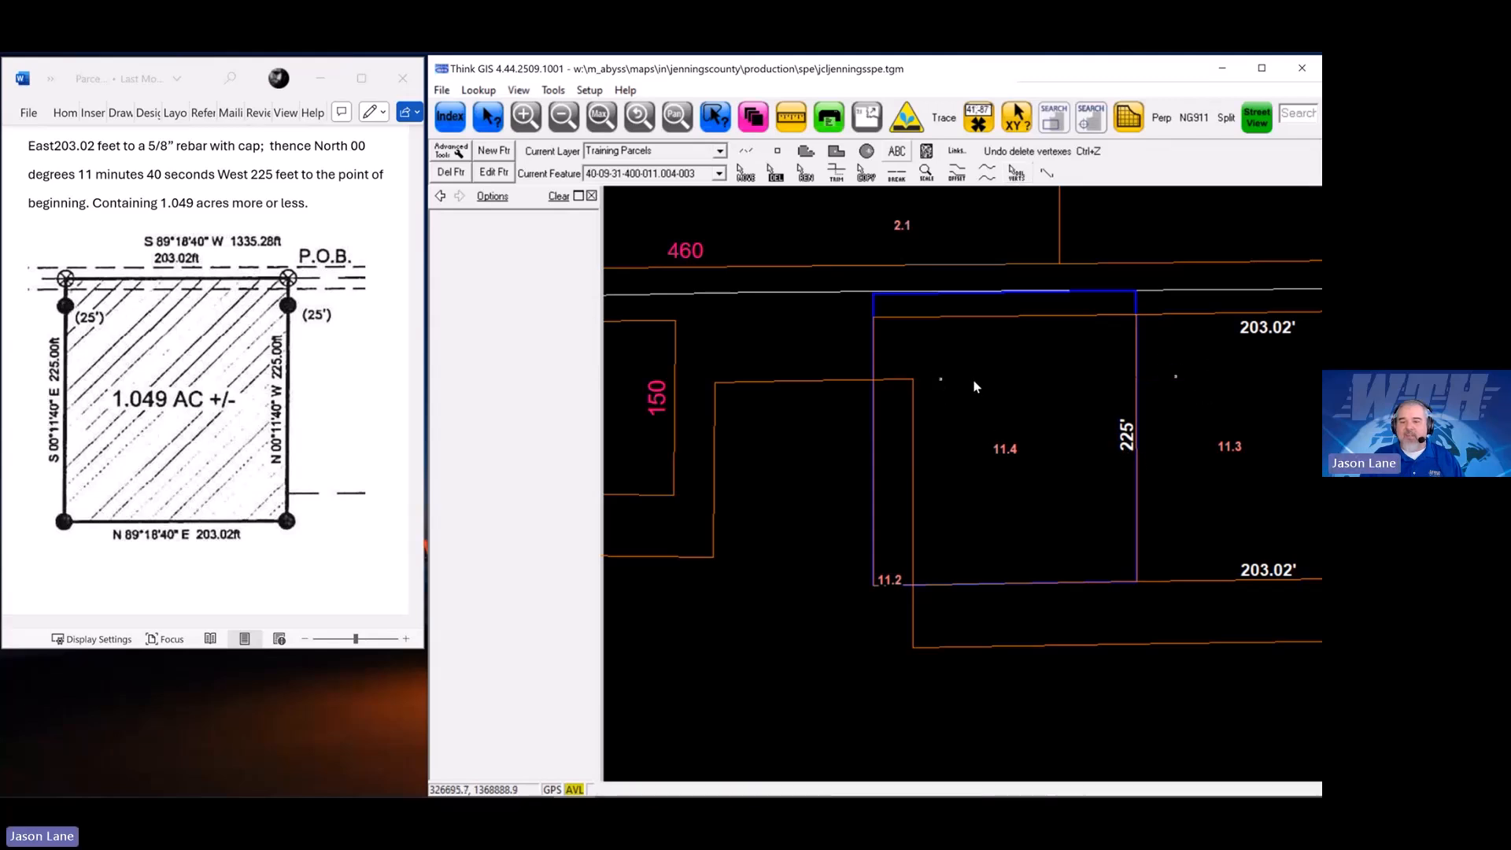
Move parcel 11.2's displaced corner vertex back onto the northeast corner of parcel 9
{"action": "left_click", "coordinate": [744, 172]}
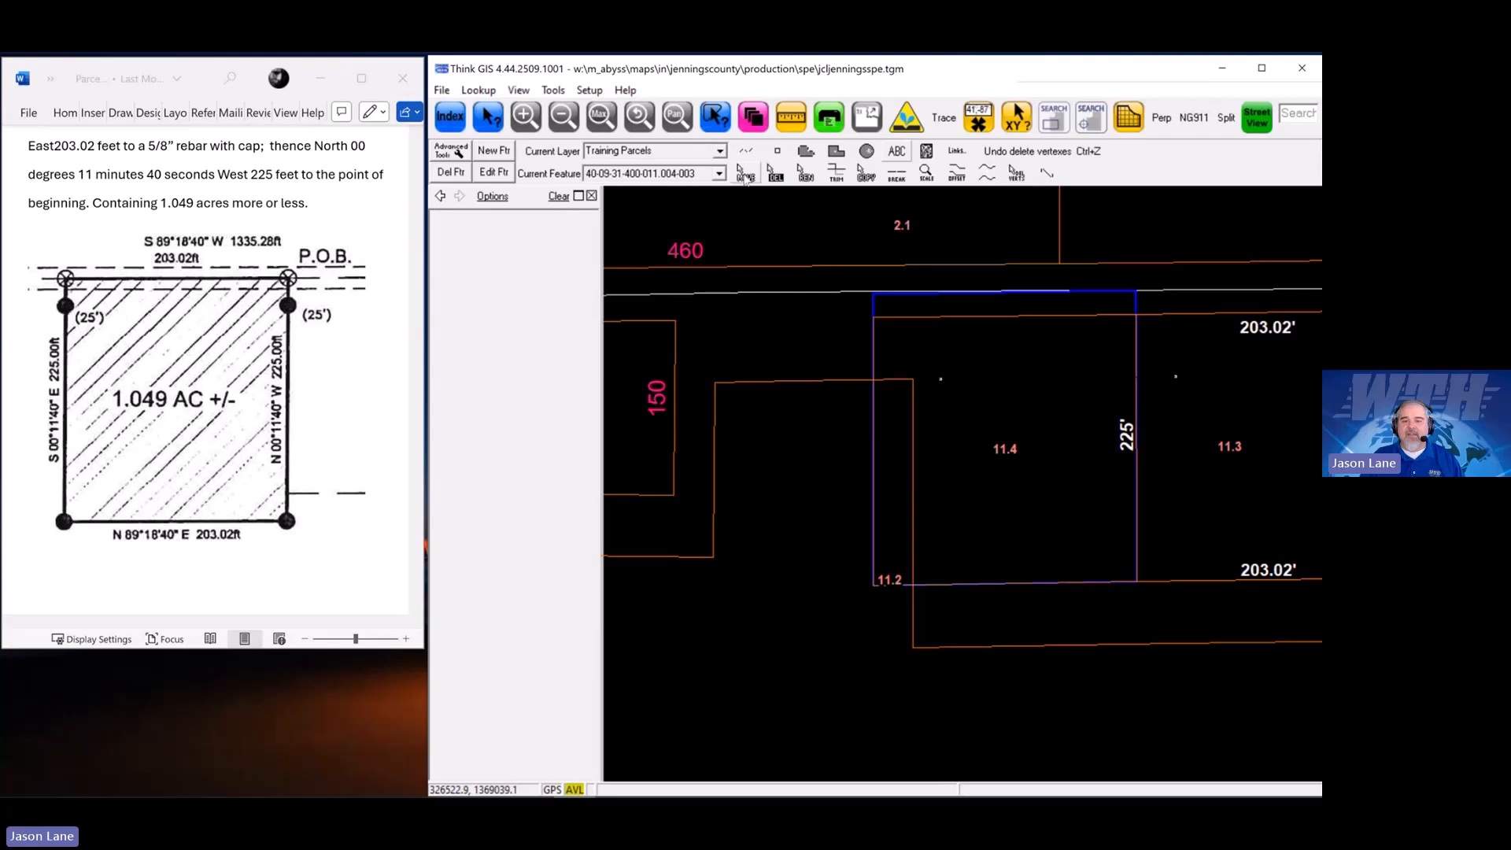
{"action": "left_click_drag", "start_coordinate": [716, 386], "coordinate": [676, 321]}
{"action": "scroll", "coordinate": [978, 487], "scroll_direction": "down", "scroll_amount": 3}
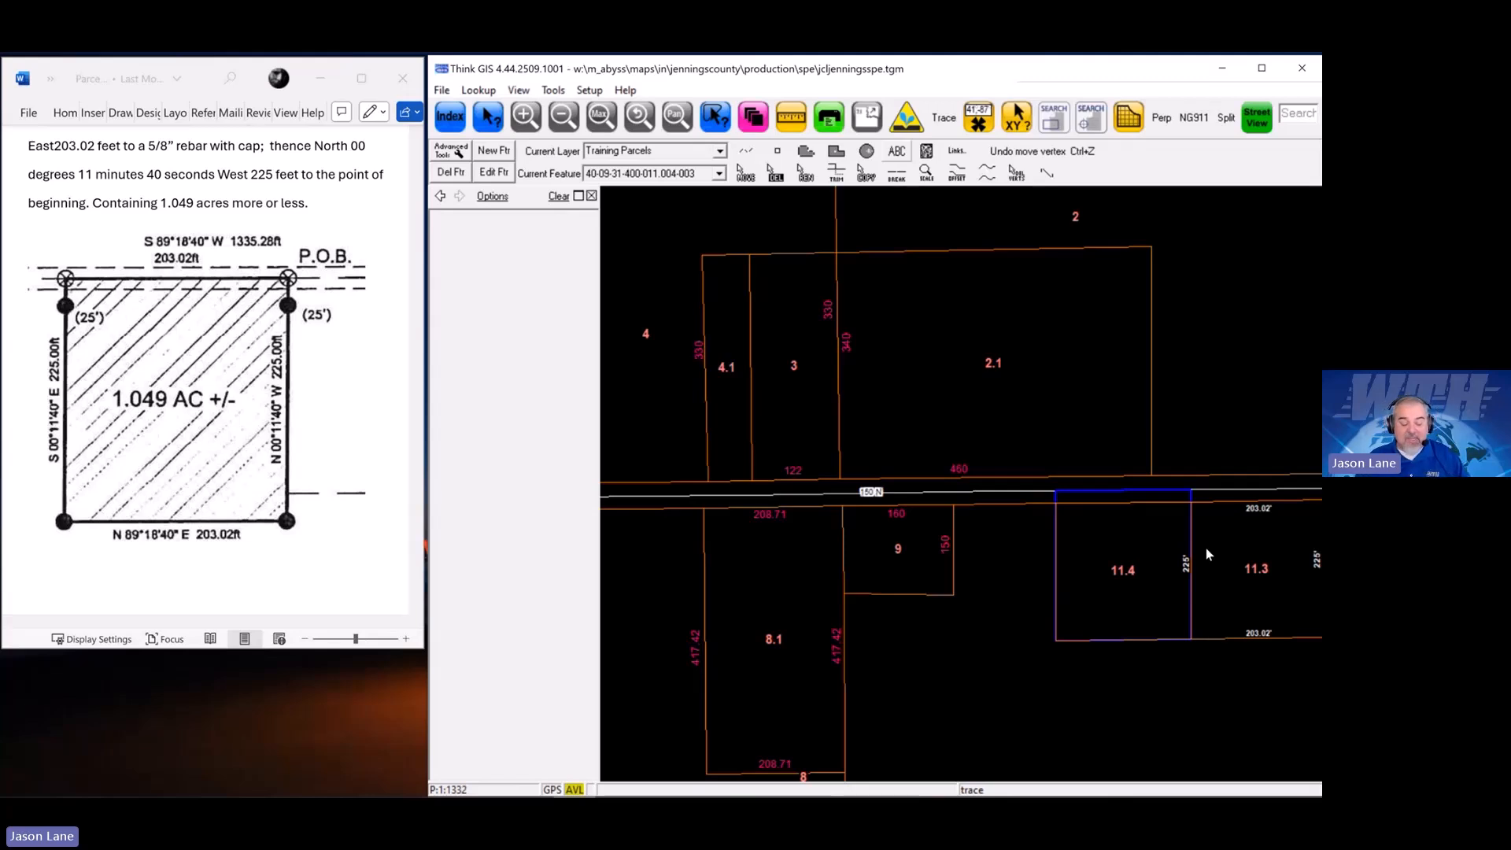
Examine the outlines and records of adjoining parcels 9 and 8.1 south of the road
{"action": "left_click_drag", "start_coordinate": [920, 413], "coordinate": [961, 464]}
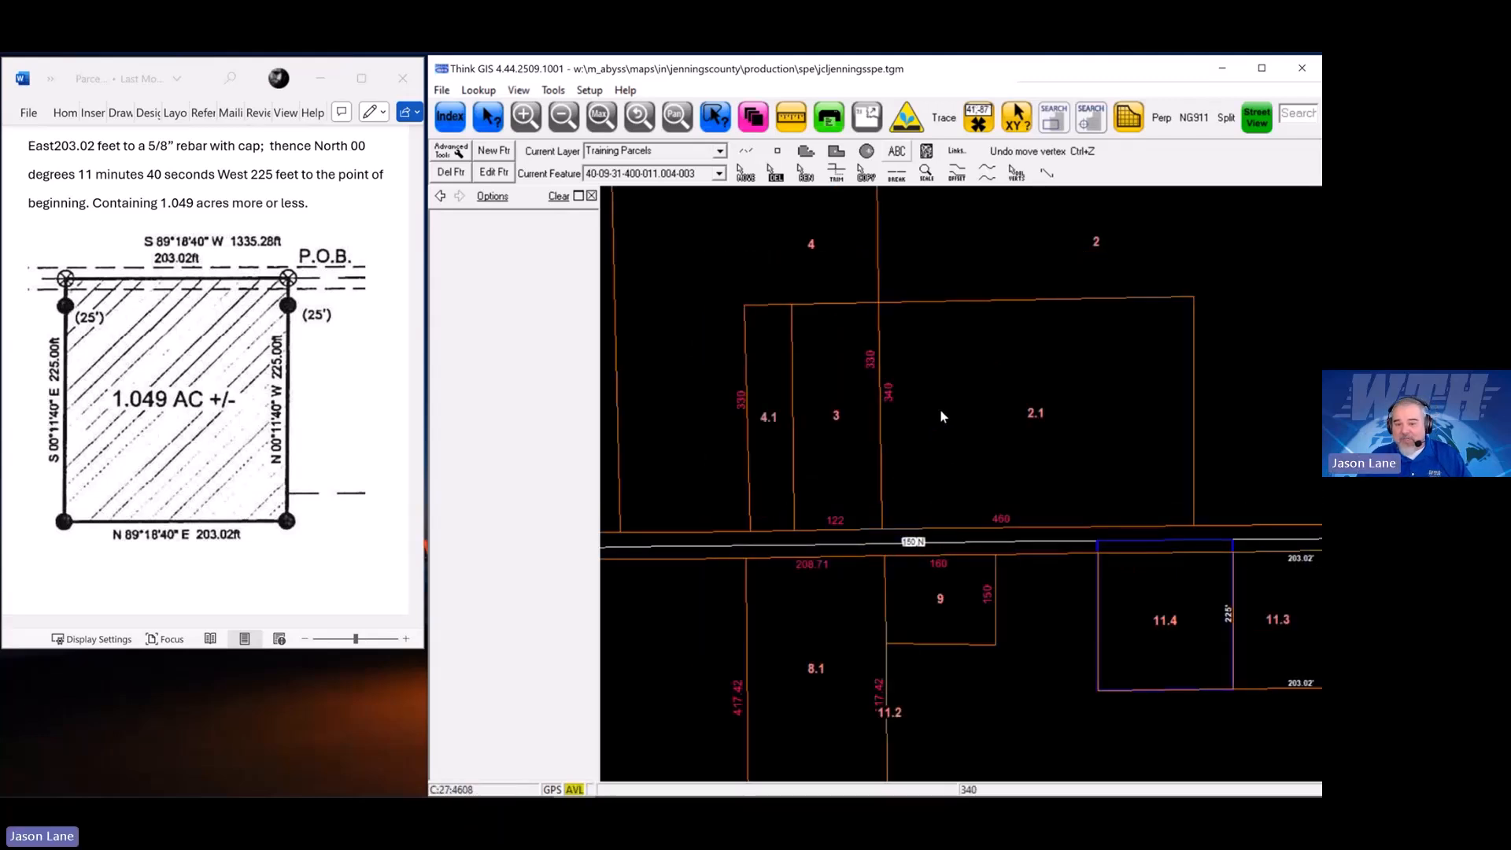
{"action": "left_click_drag", "start_coordinate": [969, 650], "coordinate": [1043, 463]}
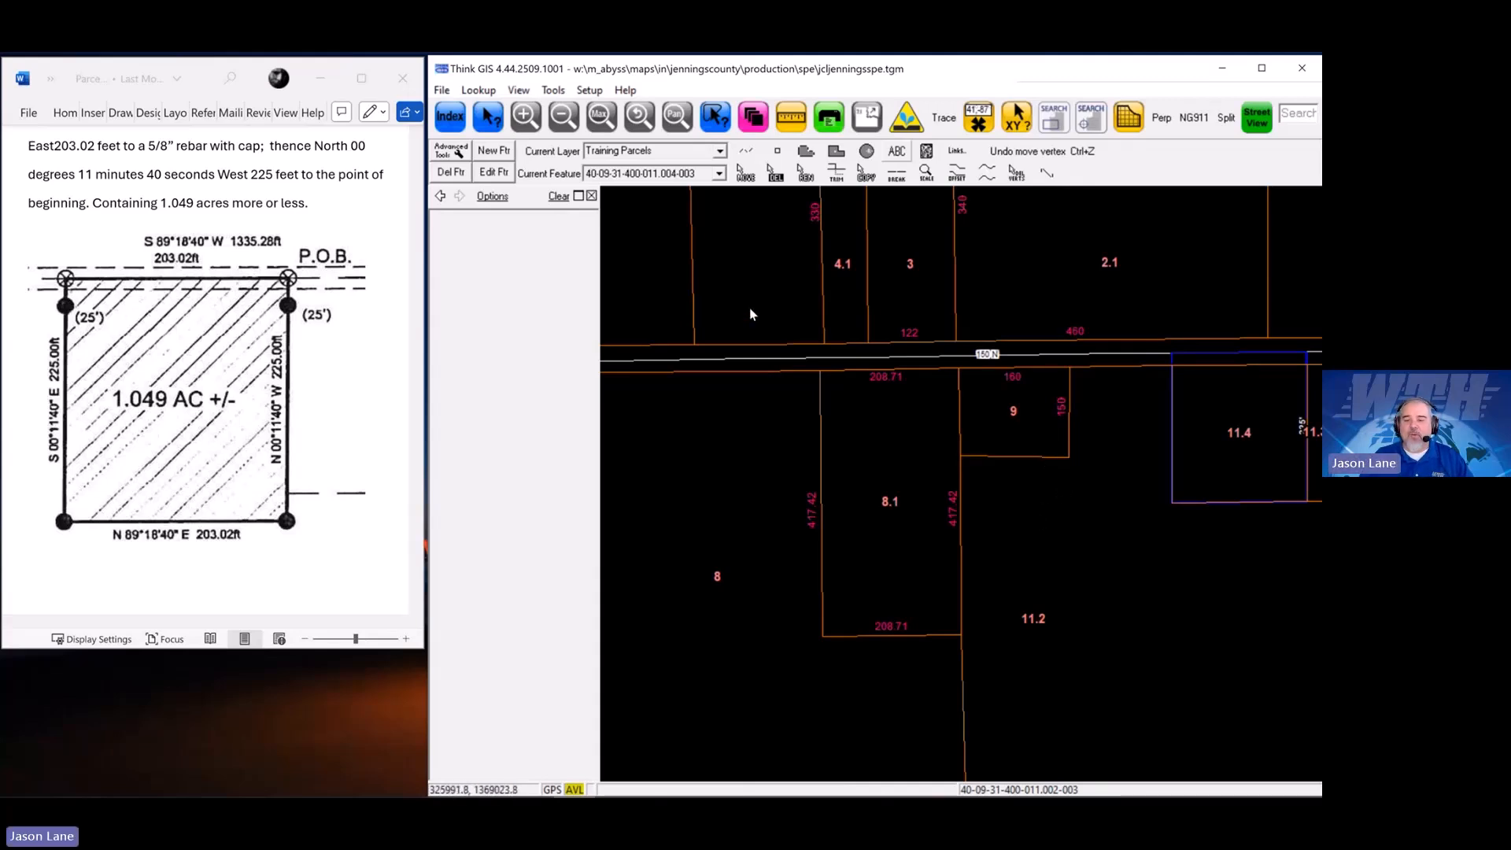
{"action": "scroll", "coordinate": [1112, 659], "scroll_direction": "up", "scroll_amount": 1}
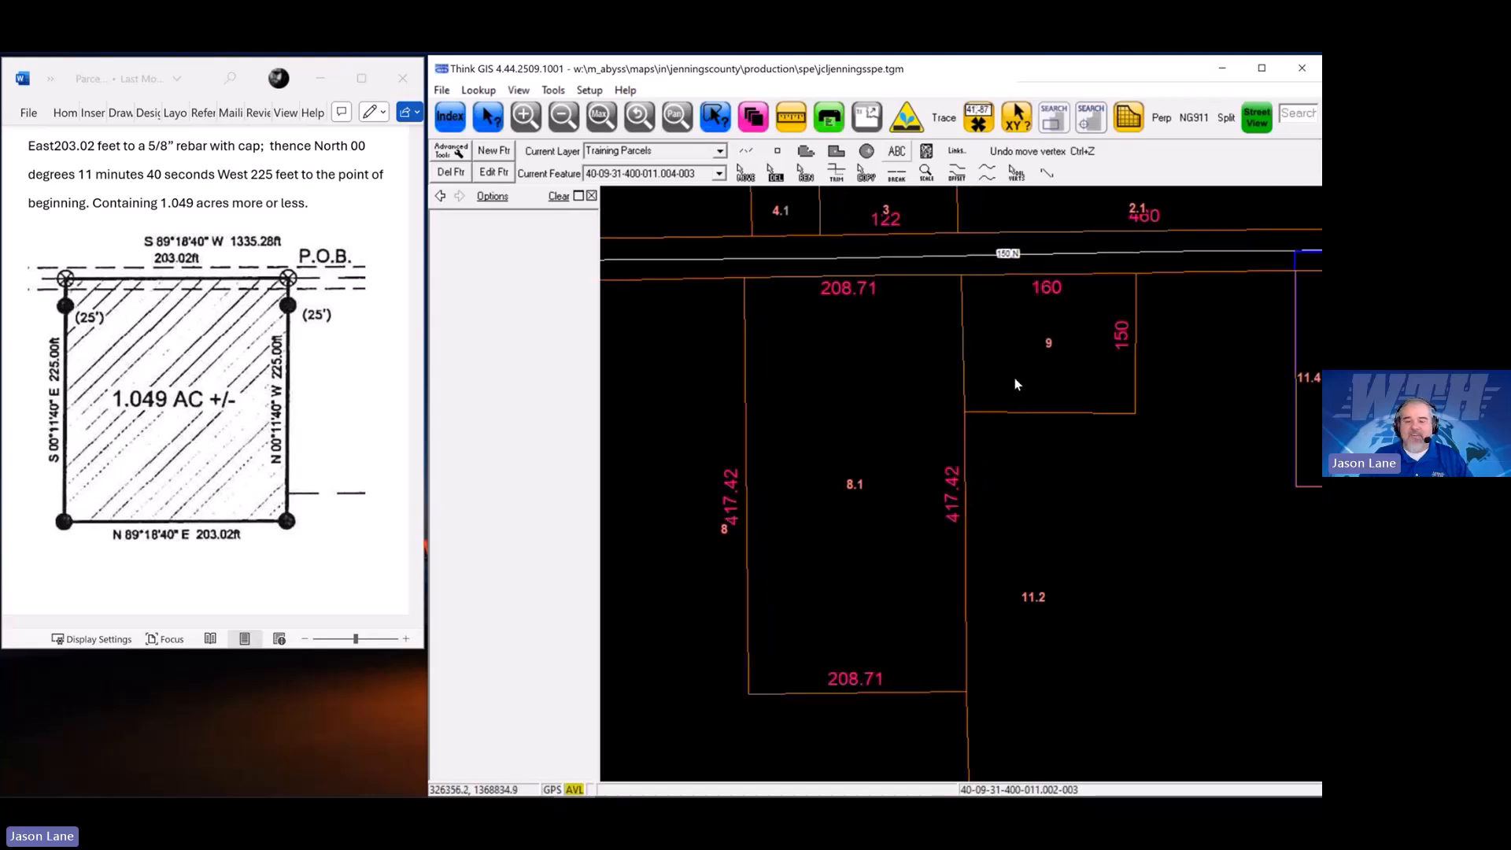
{"action": "left_click", "coordinate": [985, 338]}
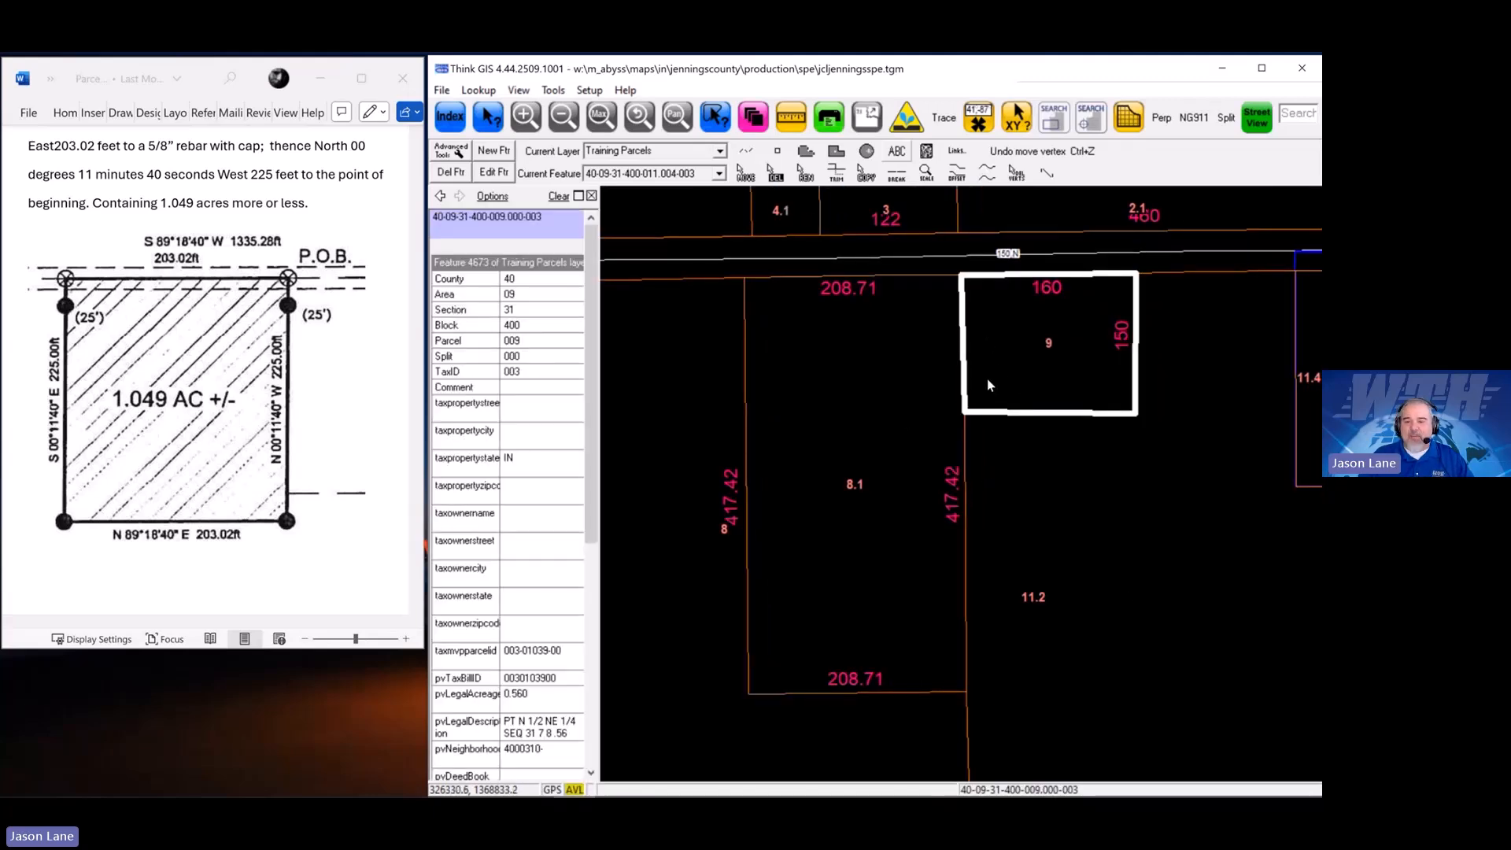
{"action": "left_click", "coordinate": [937, 361]}
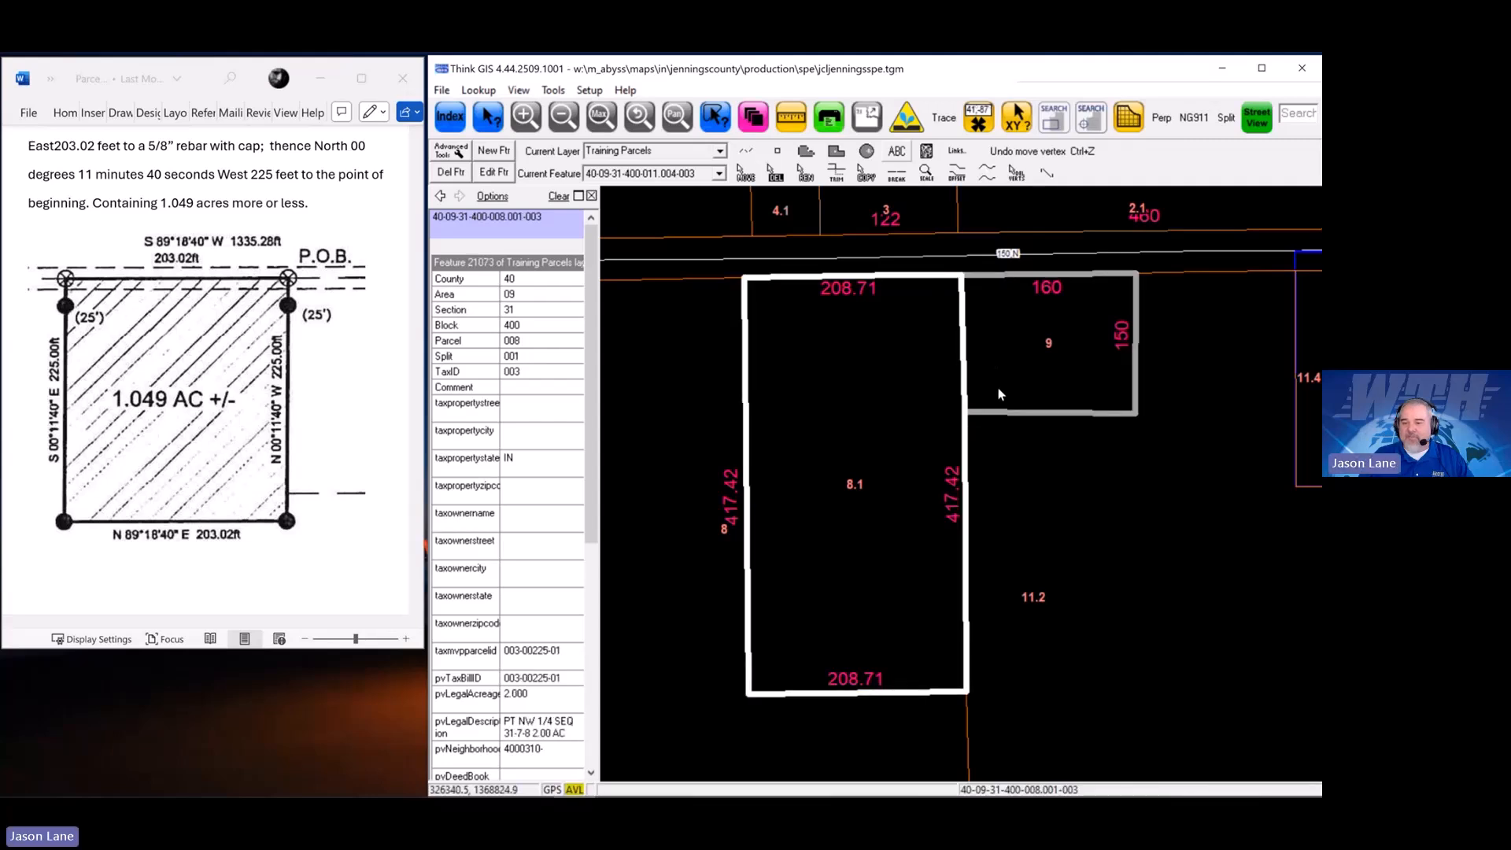
{"action": "left_click", "coordinate": [1033, 403]}
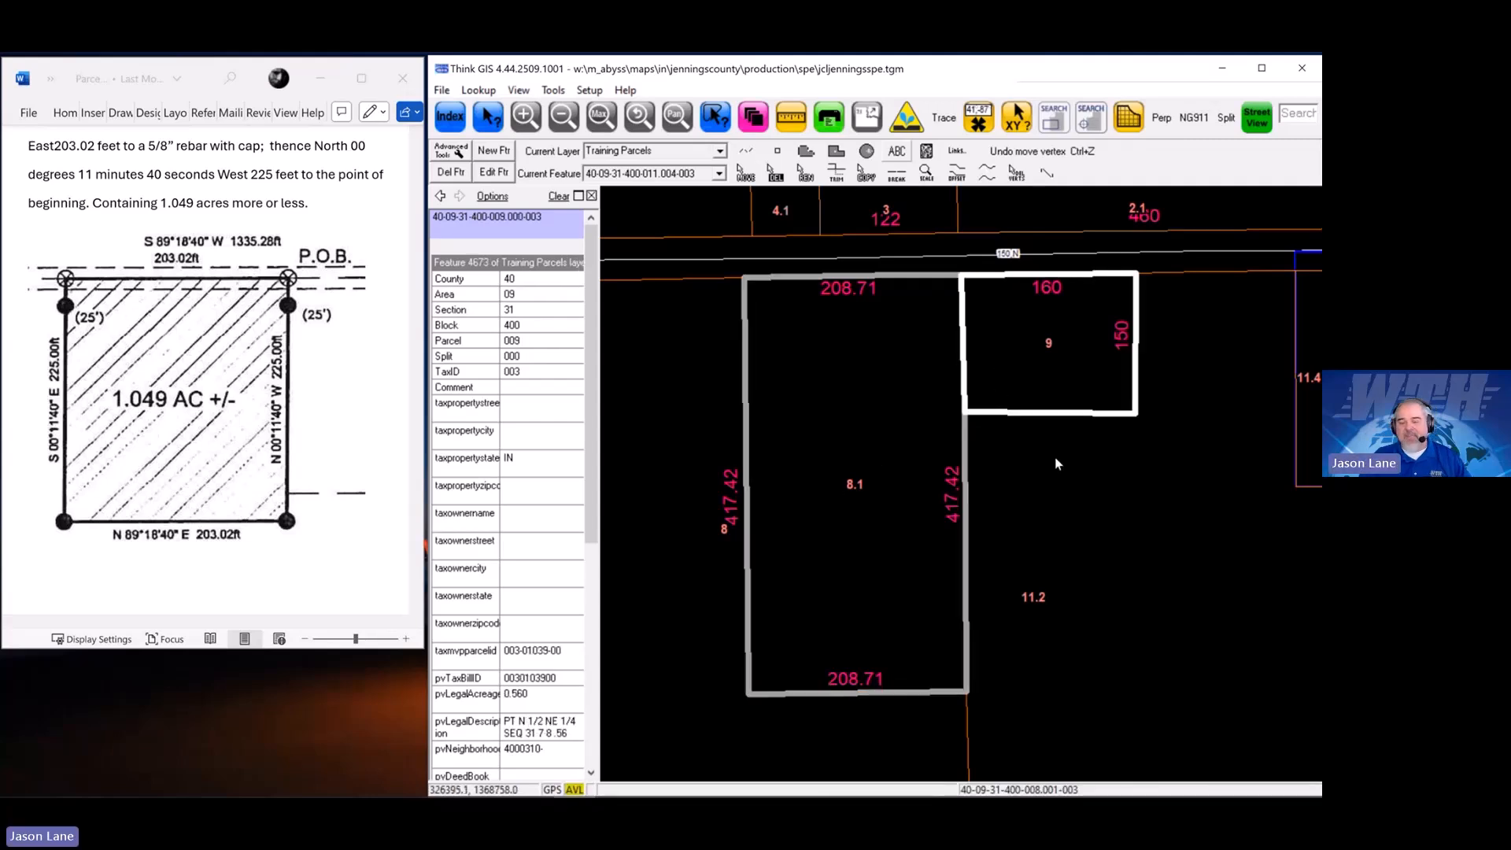
{"action": "key", "text": "Escape"}
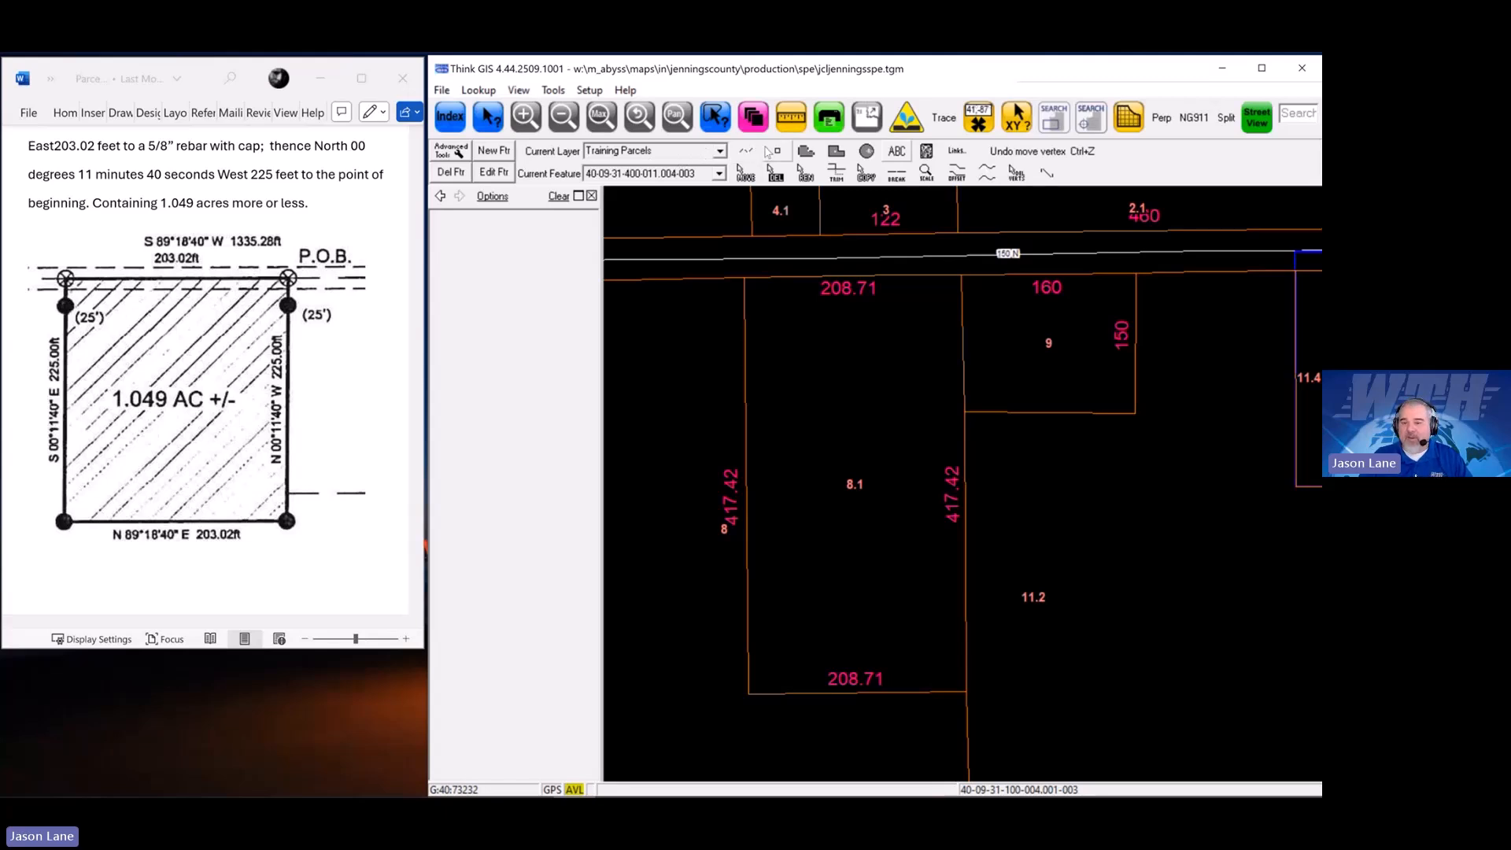
{"action": "left_click", "coordinate": [868, 119]}
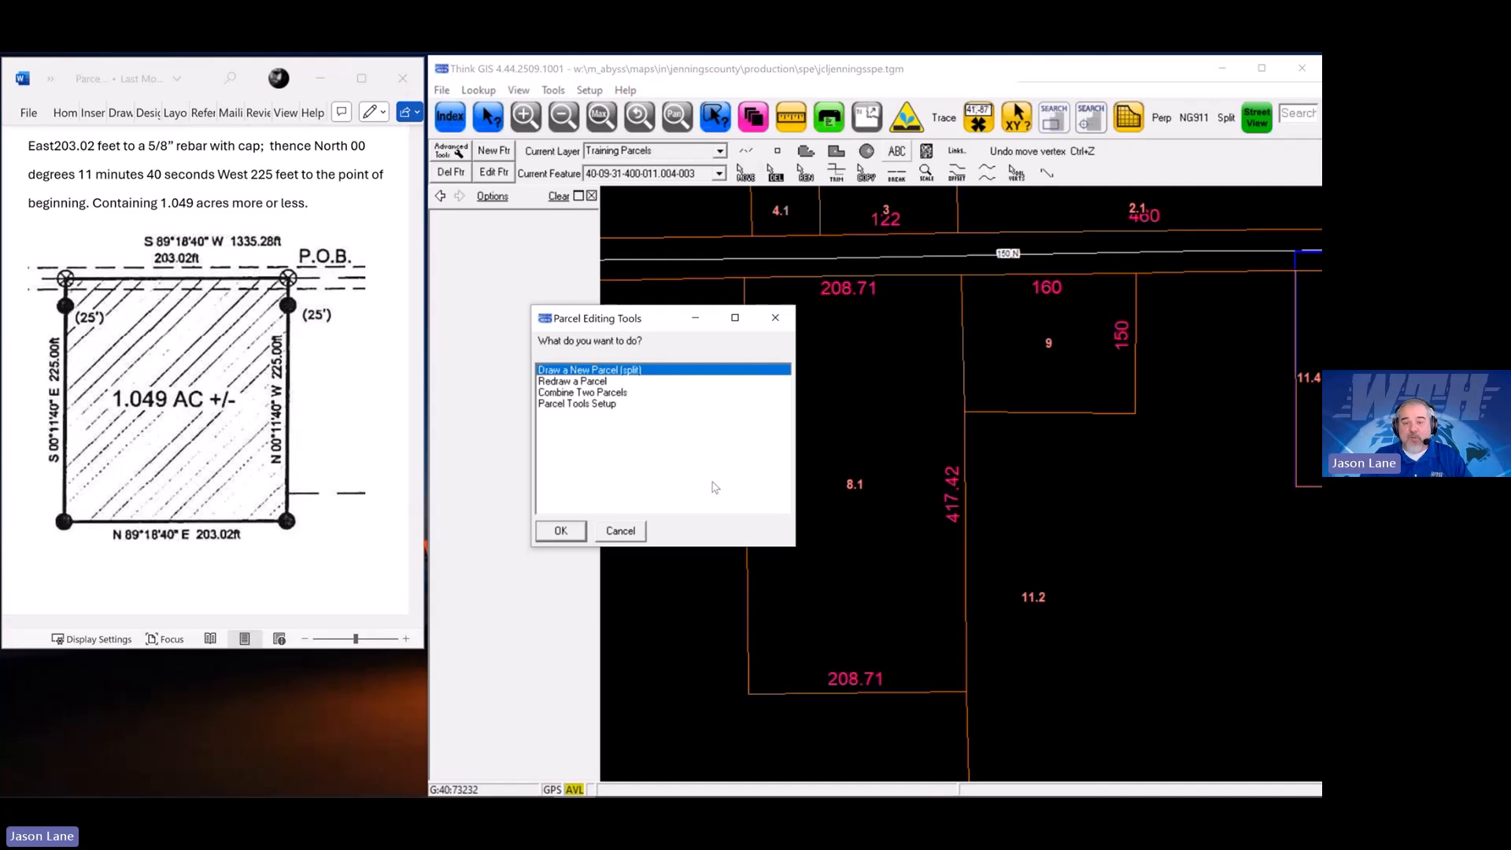
{"action": "left_click", "coordinate": [576, 394]}
{"action": "left_click", "coordinate": [561, 531]}
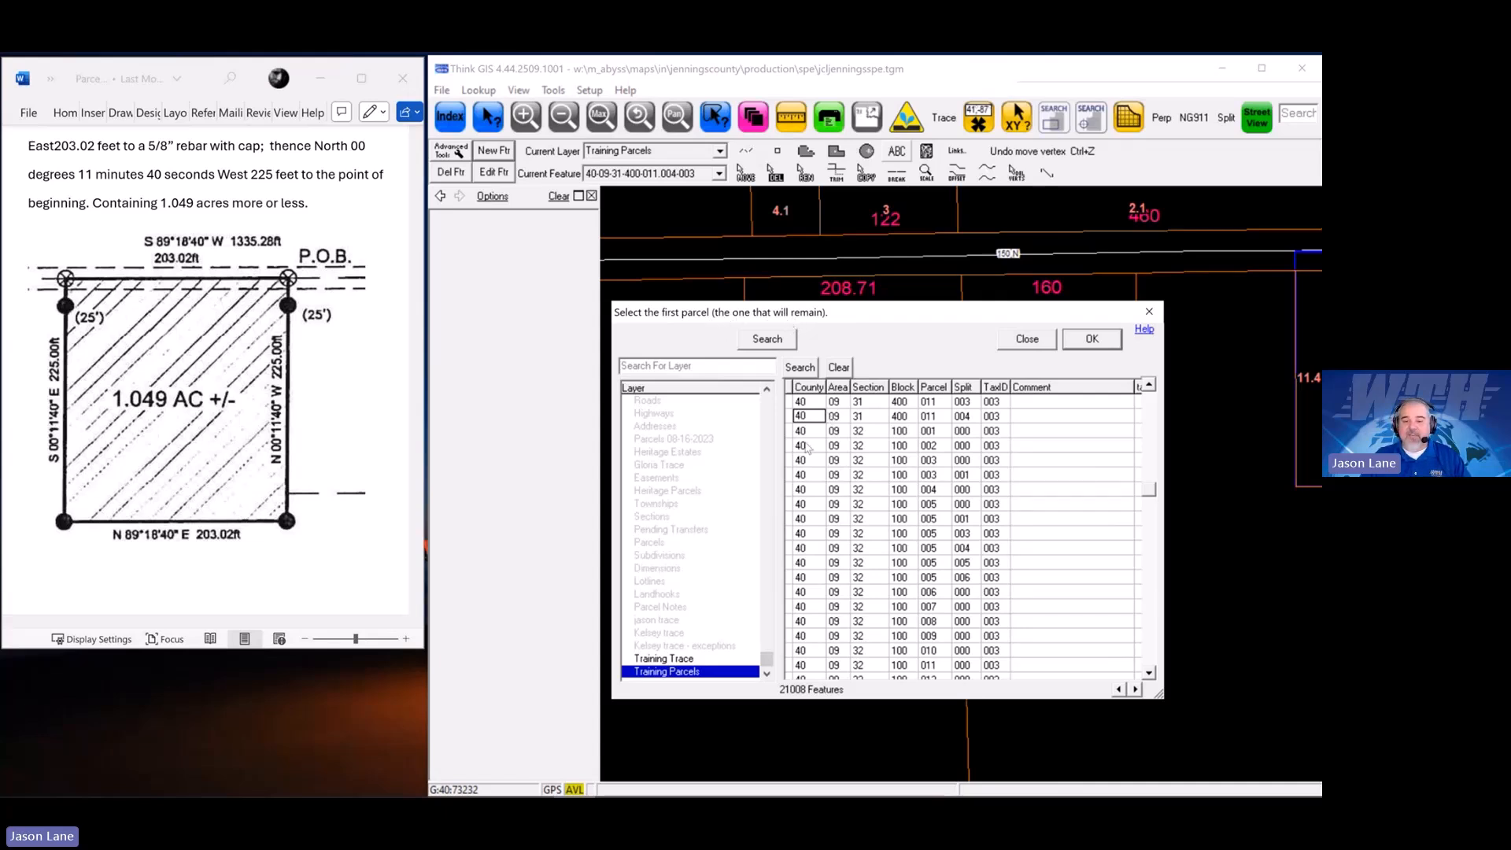
{"action": "left_click_drag", "start_coordinate": [887, 312], "coordinate": [854, 302]}
{"action": "left_click", "coordinate": [990, 332]}
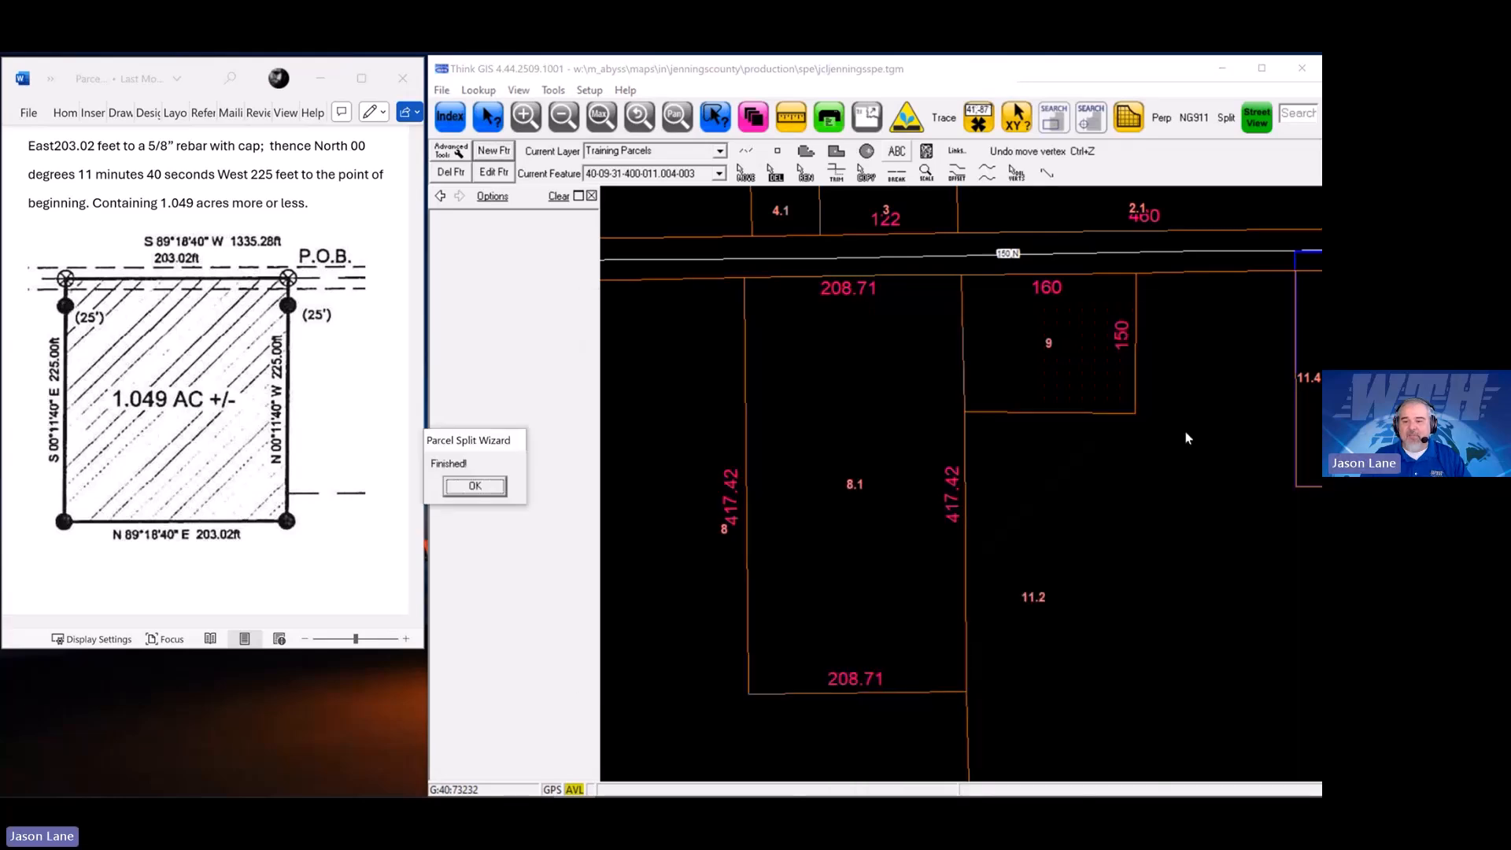
{"action": "left_click", "coordinate": [476, 486]}
Start combining two parcels and choose parcel 40-09-31-400-009.000-003 as the first parcel, the one that remains
{"action": "left_click", "coordinate": [993, 377]}
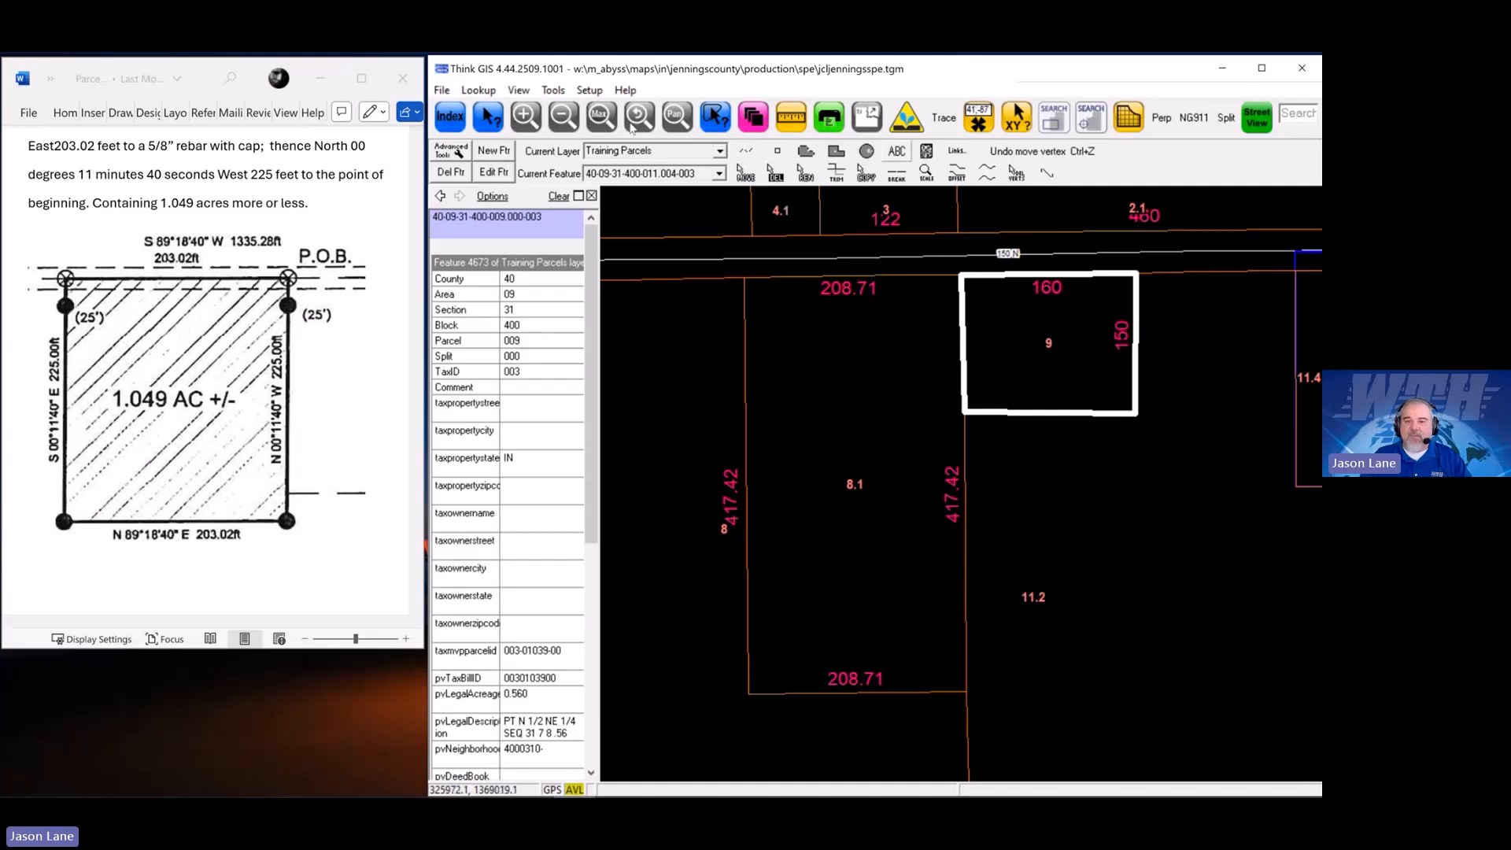
{"action": "left_click", "coordinate": [869, 120]}
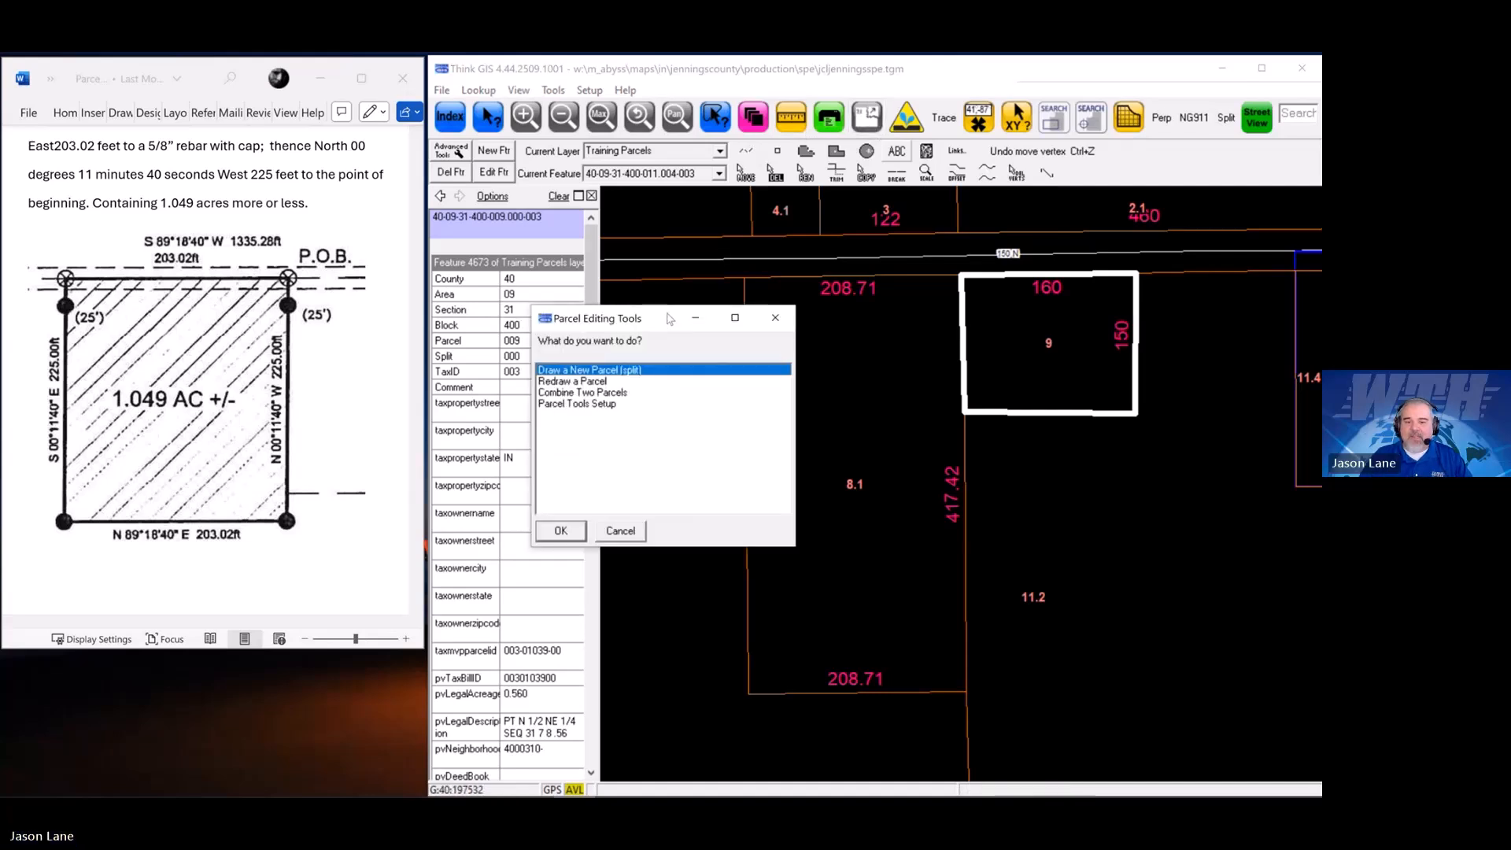
{"action": "left_click", "coordinate": [651, 389]}
{"action": "left_click", "coordinate": [631, 526]}
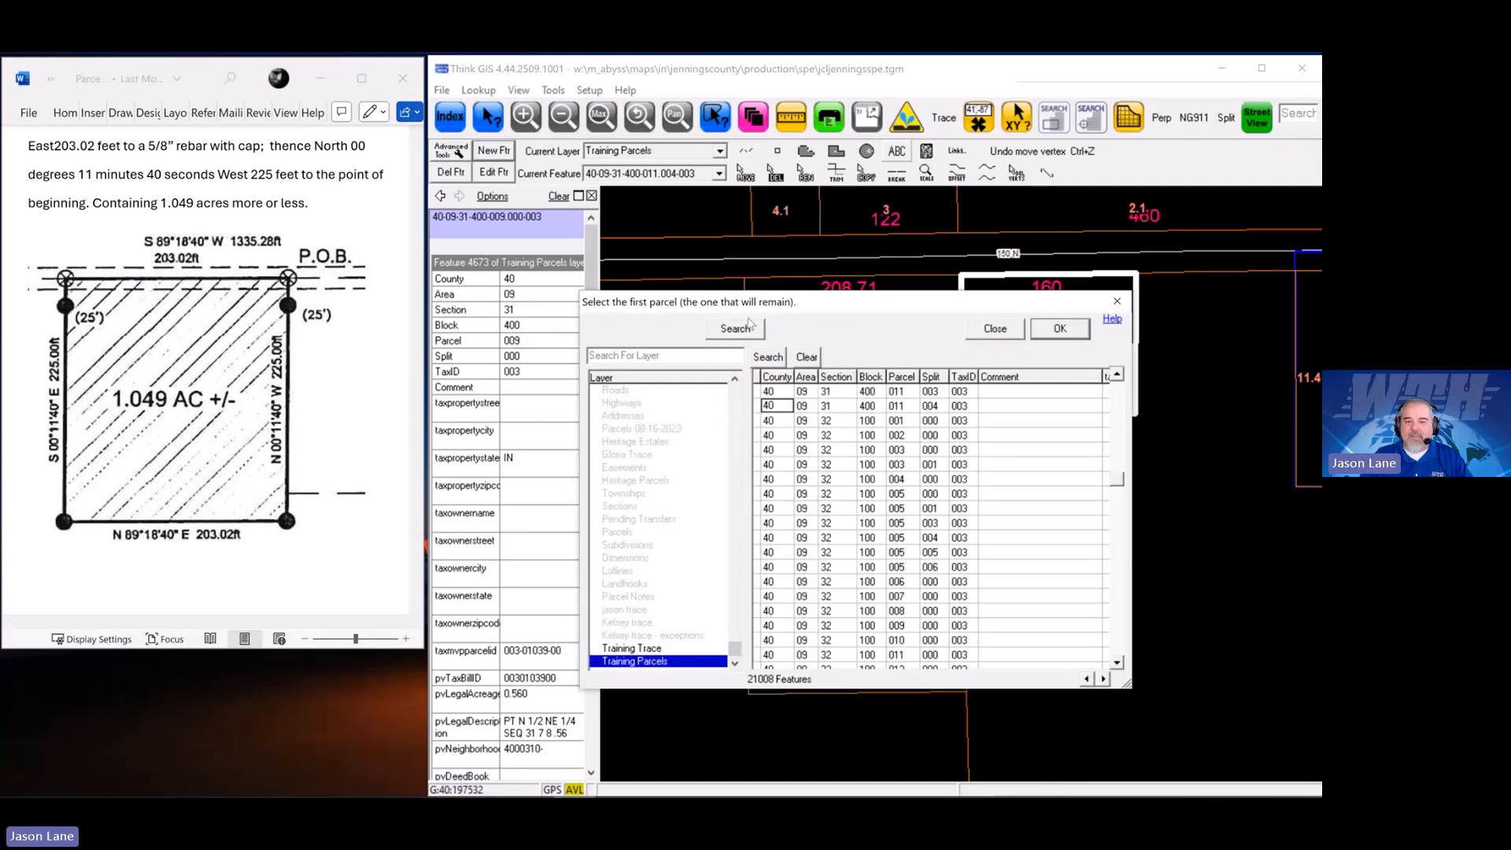
{"action": "left_click_drag", "start_coordinate": [871, 307], "coordinate": [894, 289]}
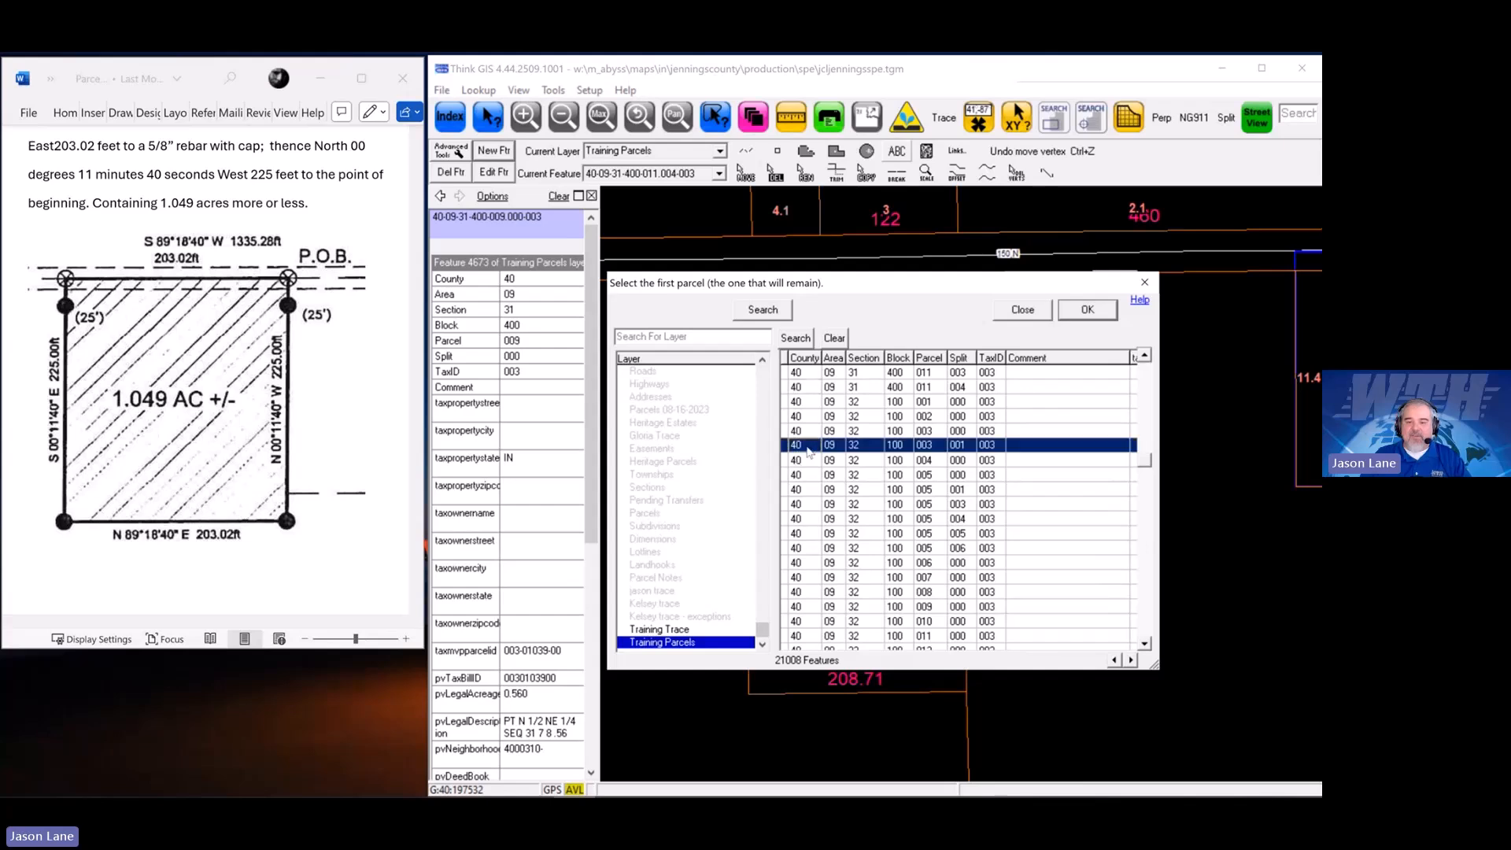
{"action": "left_click", "coordinate": [807, 446]}
{"action": "type", "text": "40"}
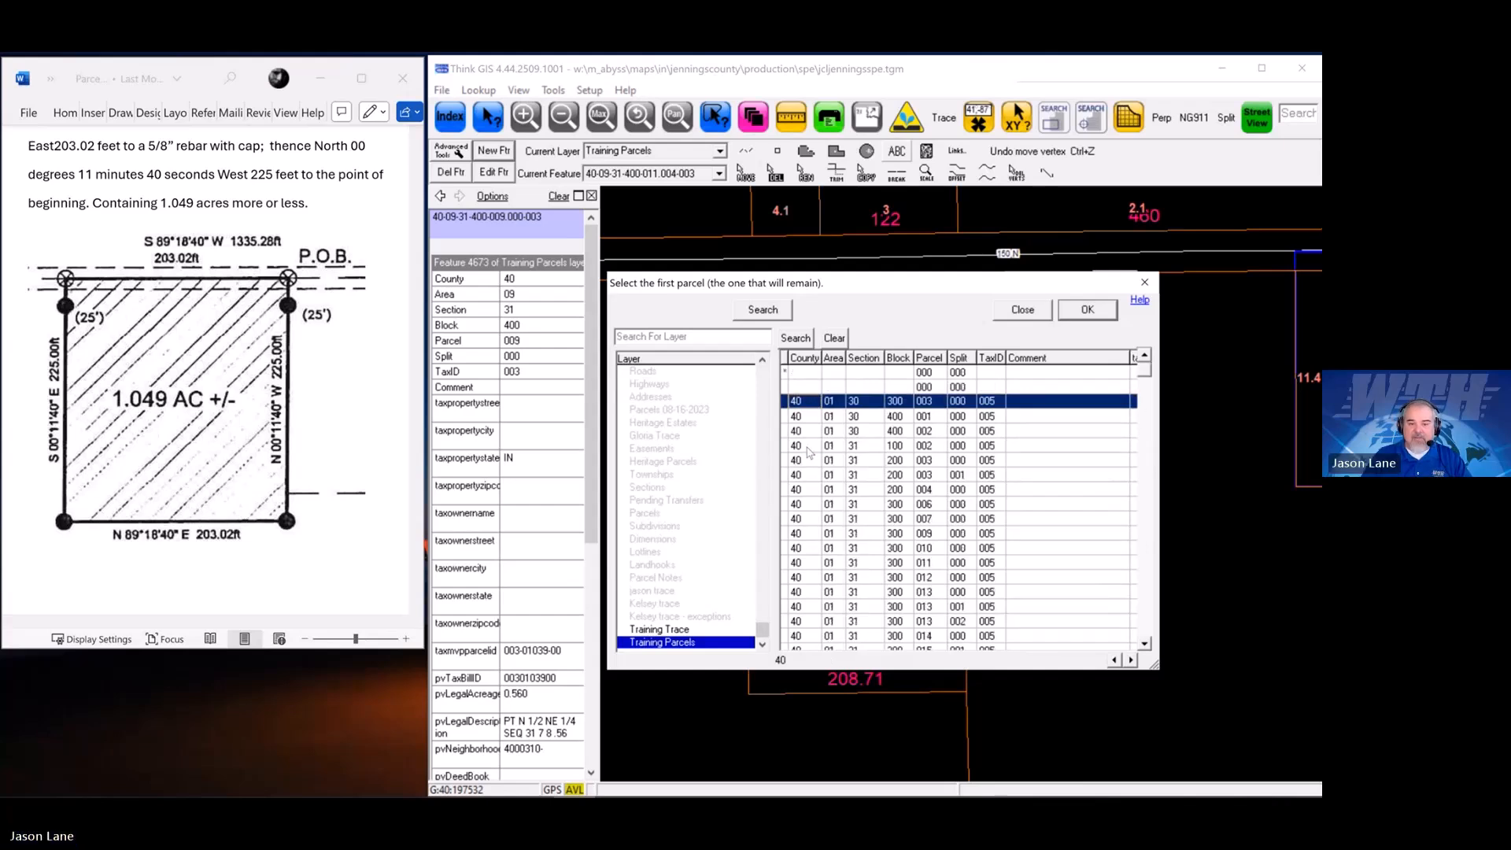
{"action": "type", "text": "09"}
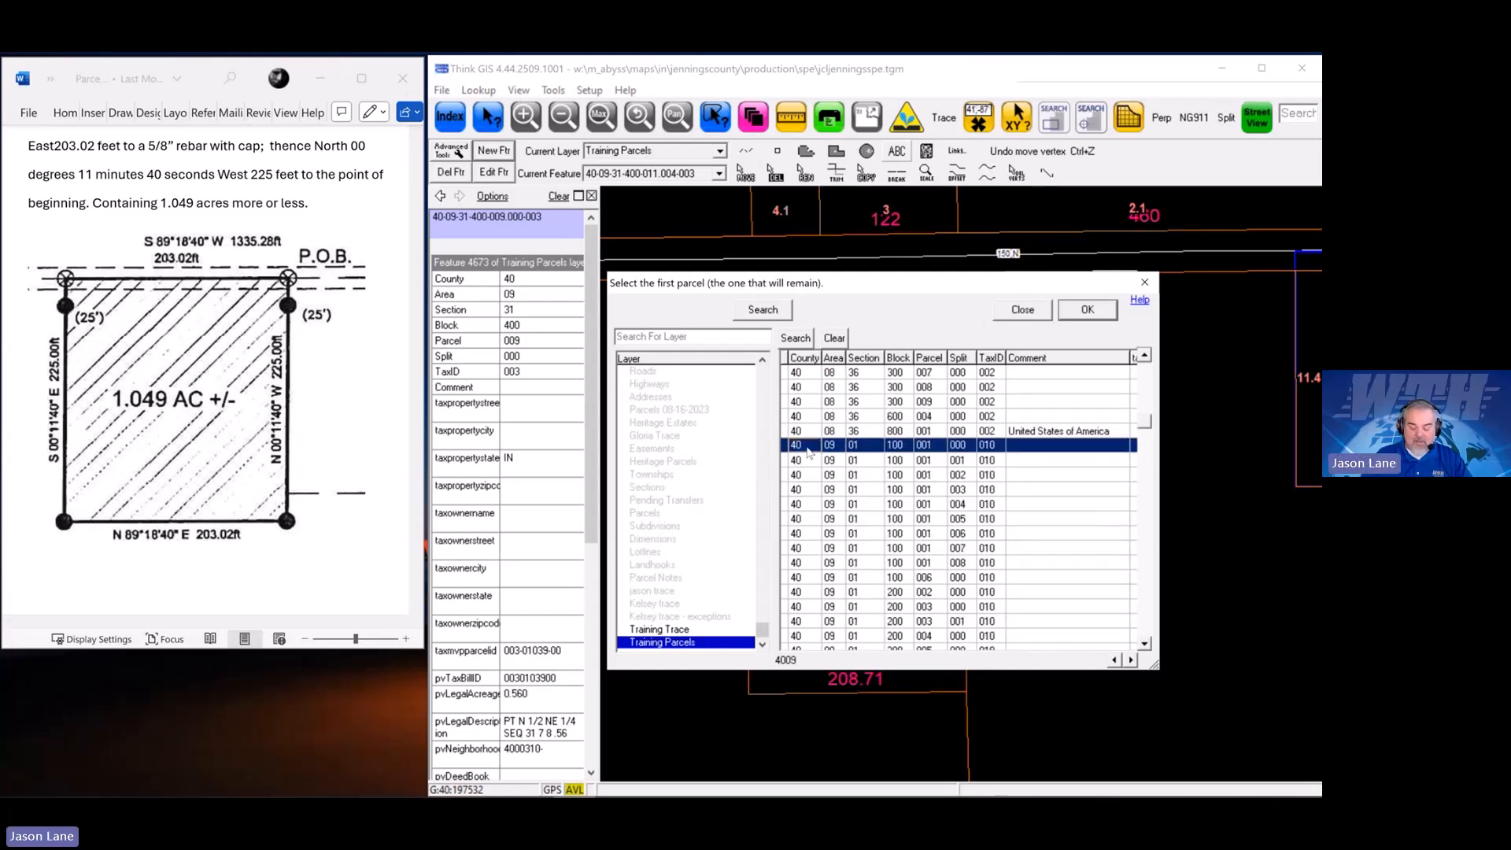
{"action": "type", "text": "314"}
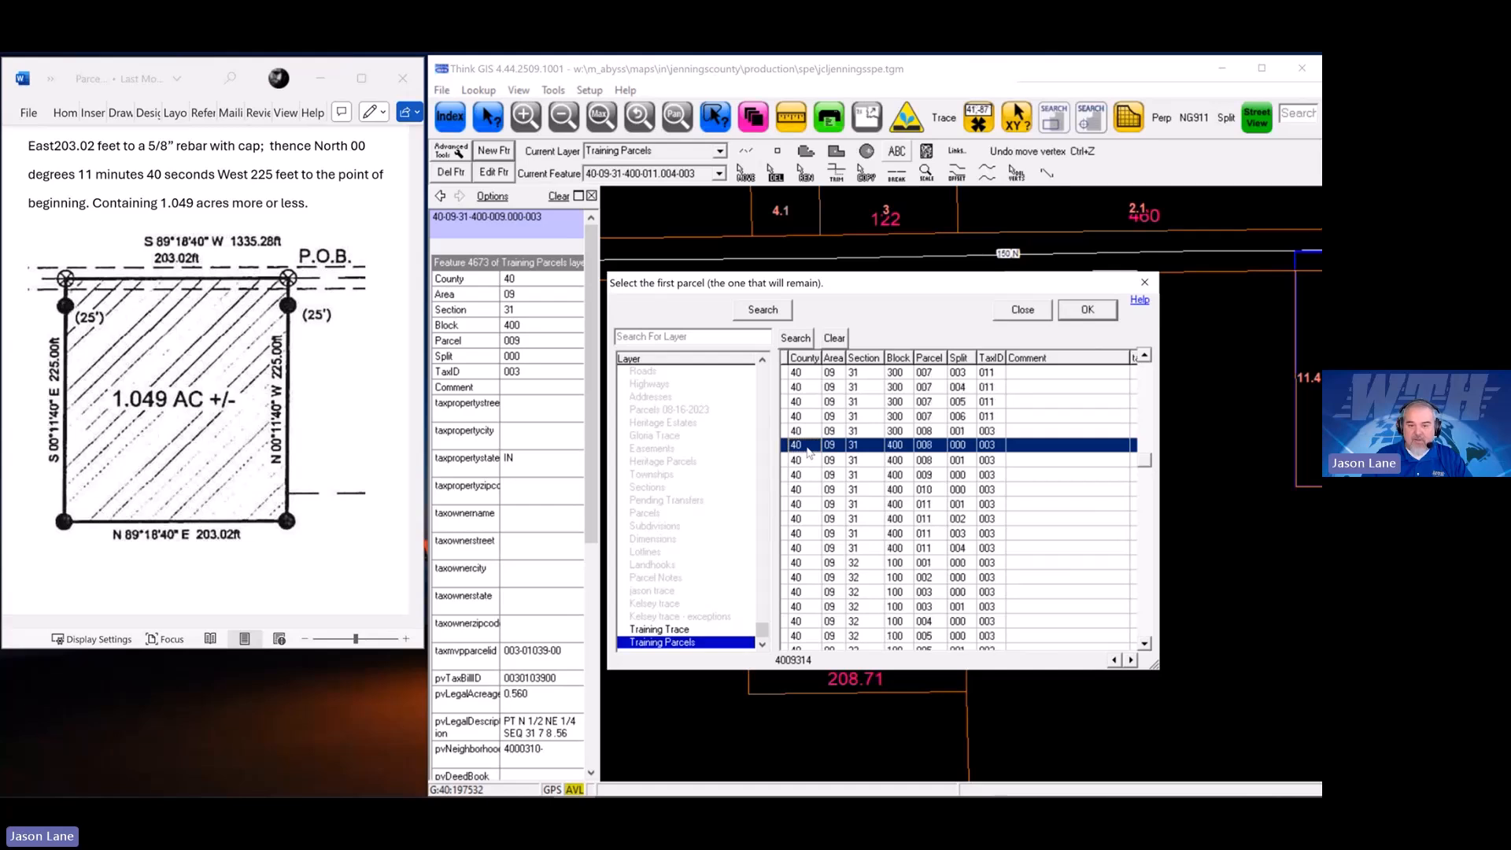
{"action": "type", "text": "00009"}
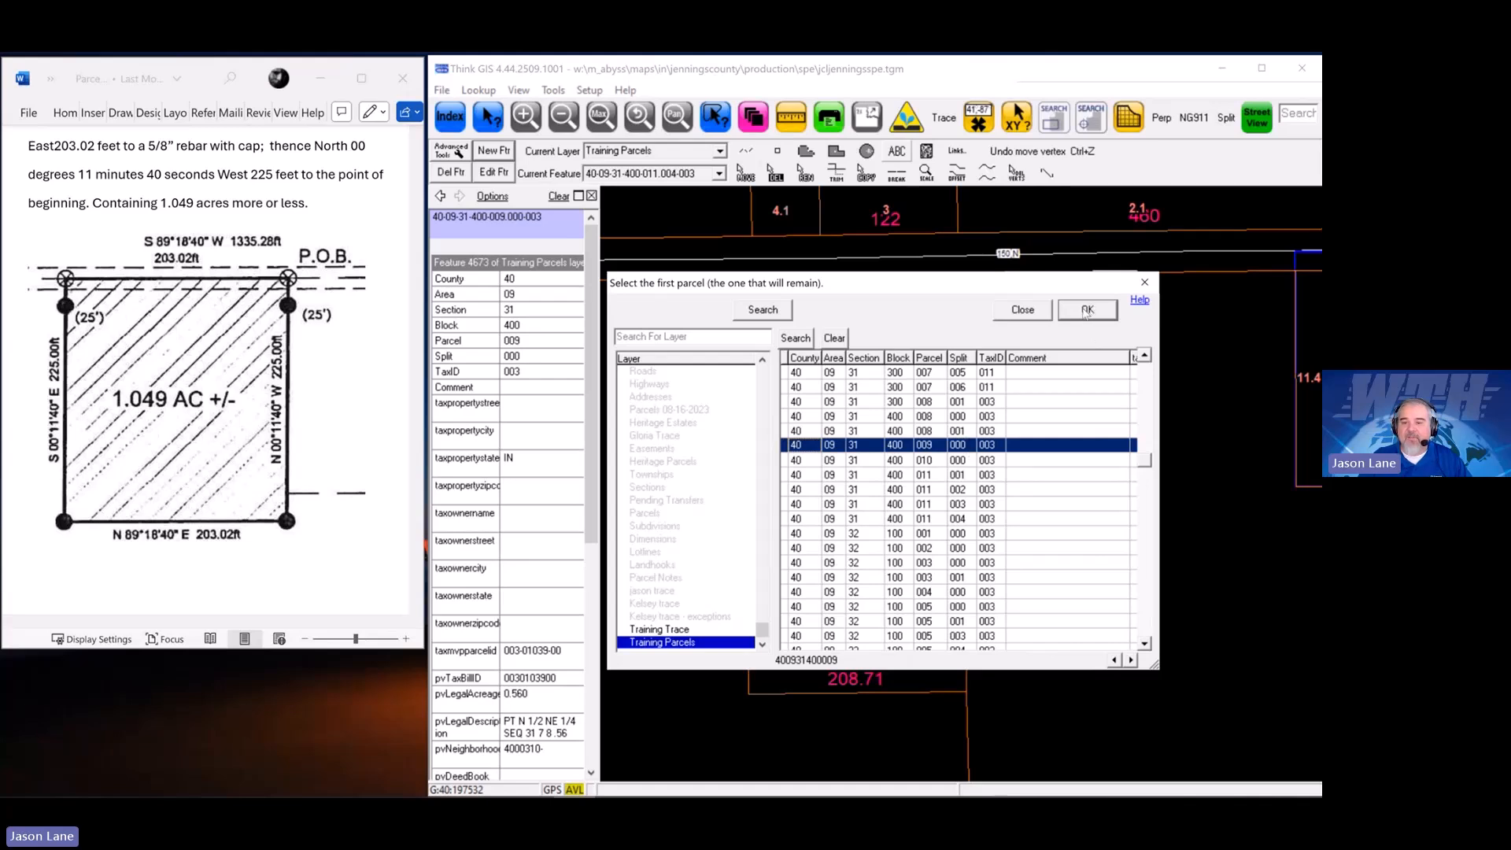
{"action": "left_click", "coordinate": [1087, 310]}
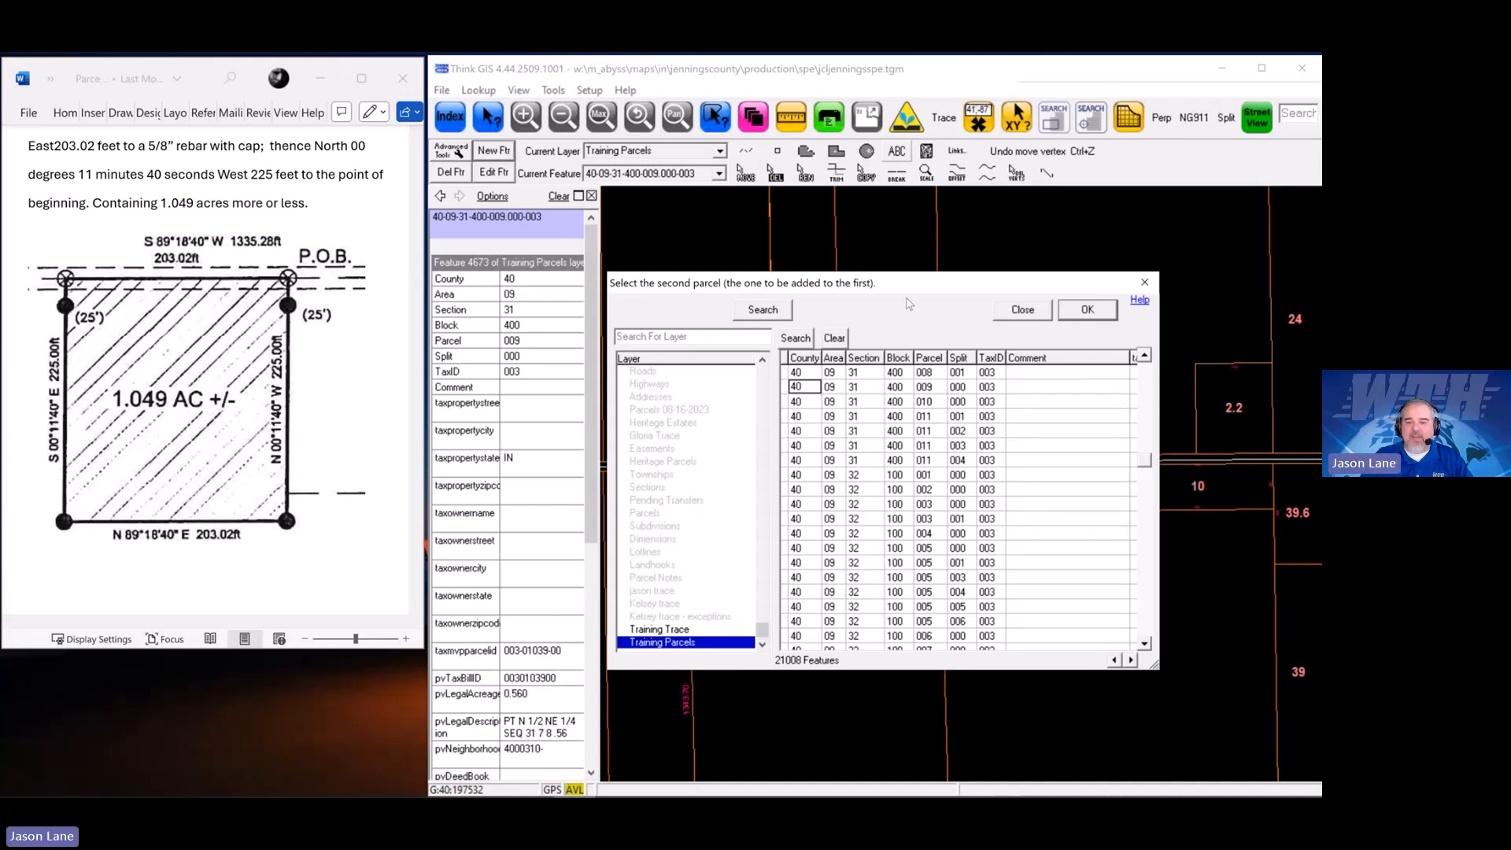
Choose parcel 008 split 001 as the second parcel, merge it into parcel 9, and select the combined parcel
{"action": "left_click", "coordinate": [934, 373]}
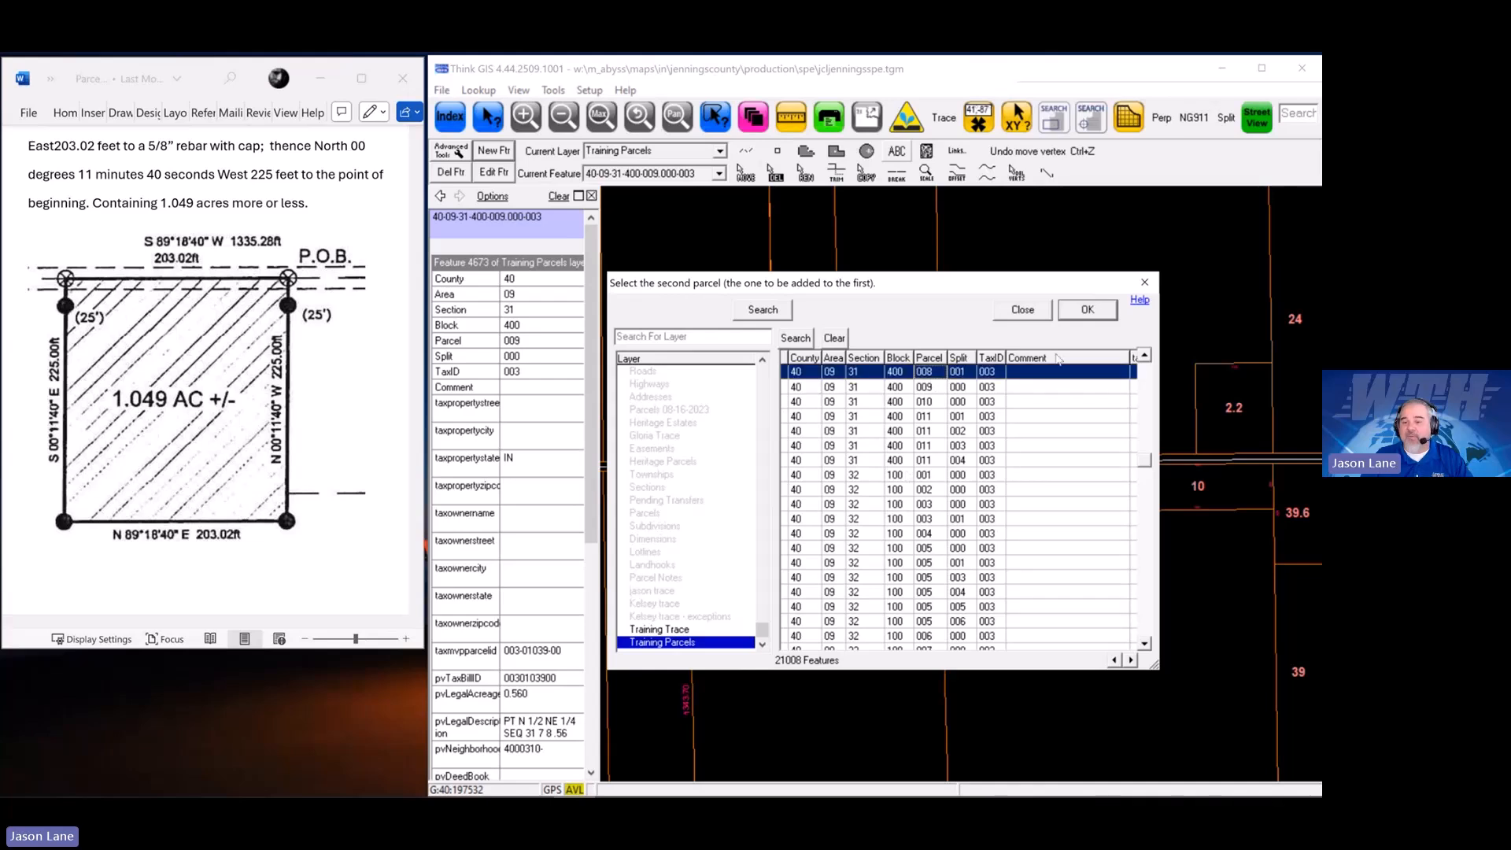
{"action": "left_click", "coordinate": [1079, 313]}
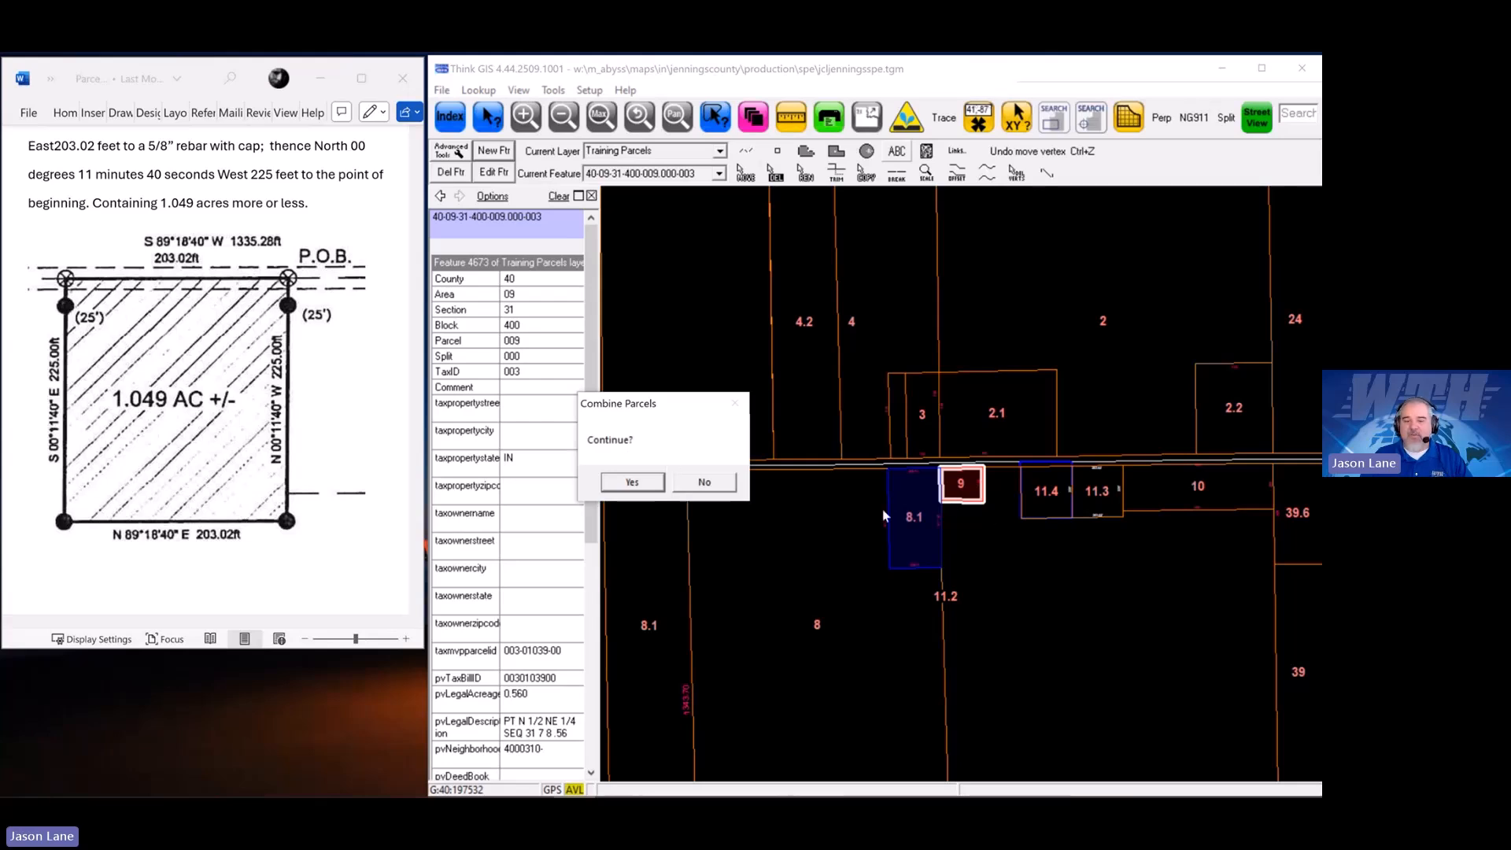
{"action": "left_click", "coordinate": [634, 483]}
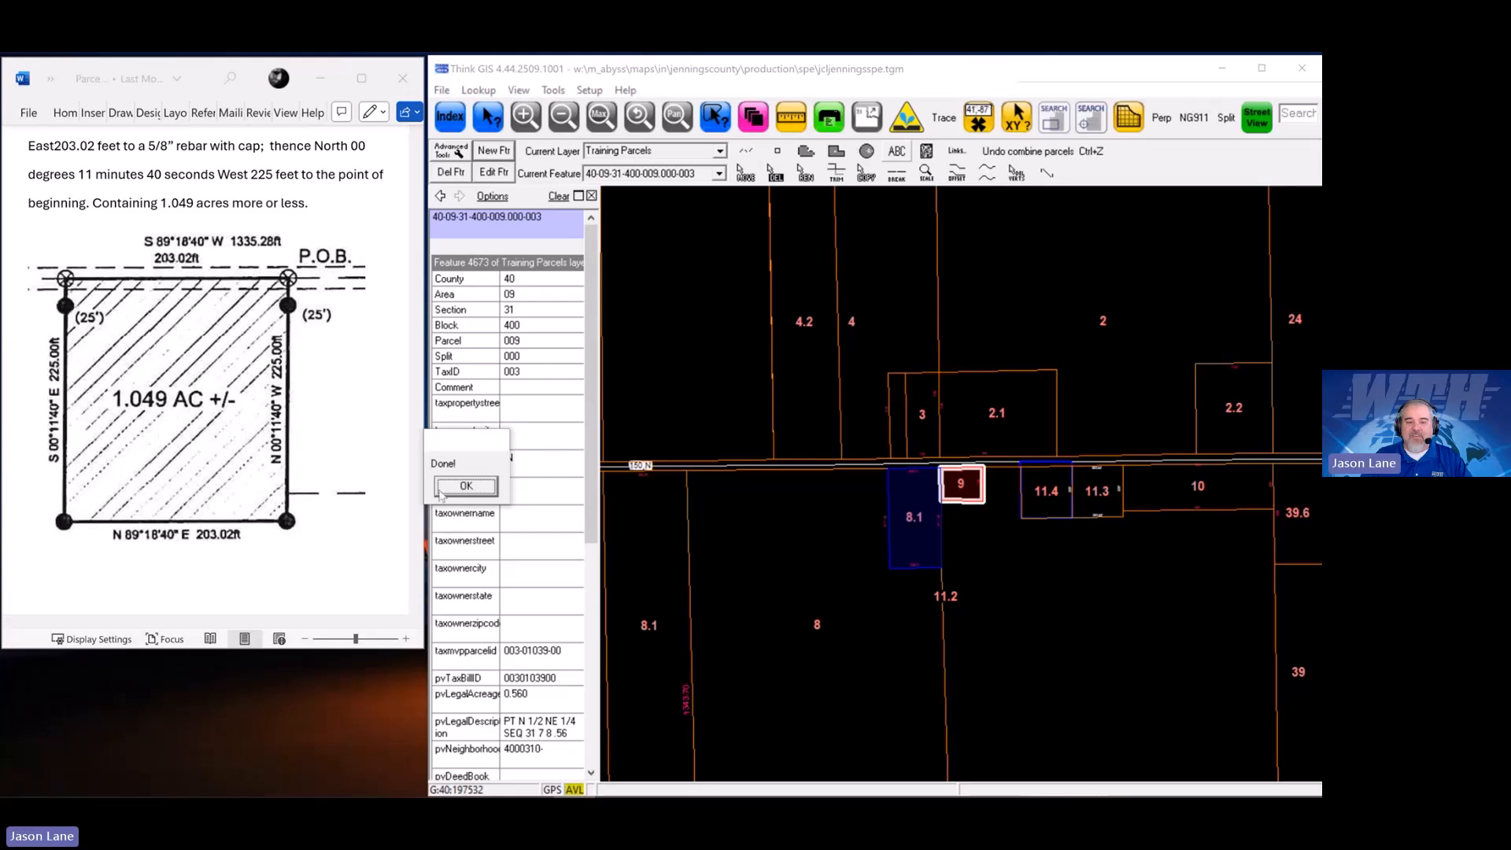
{"action": "left_click", "coordinate": [464, 486]}
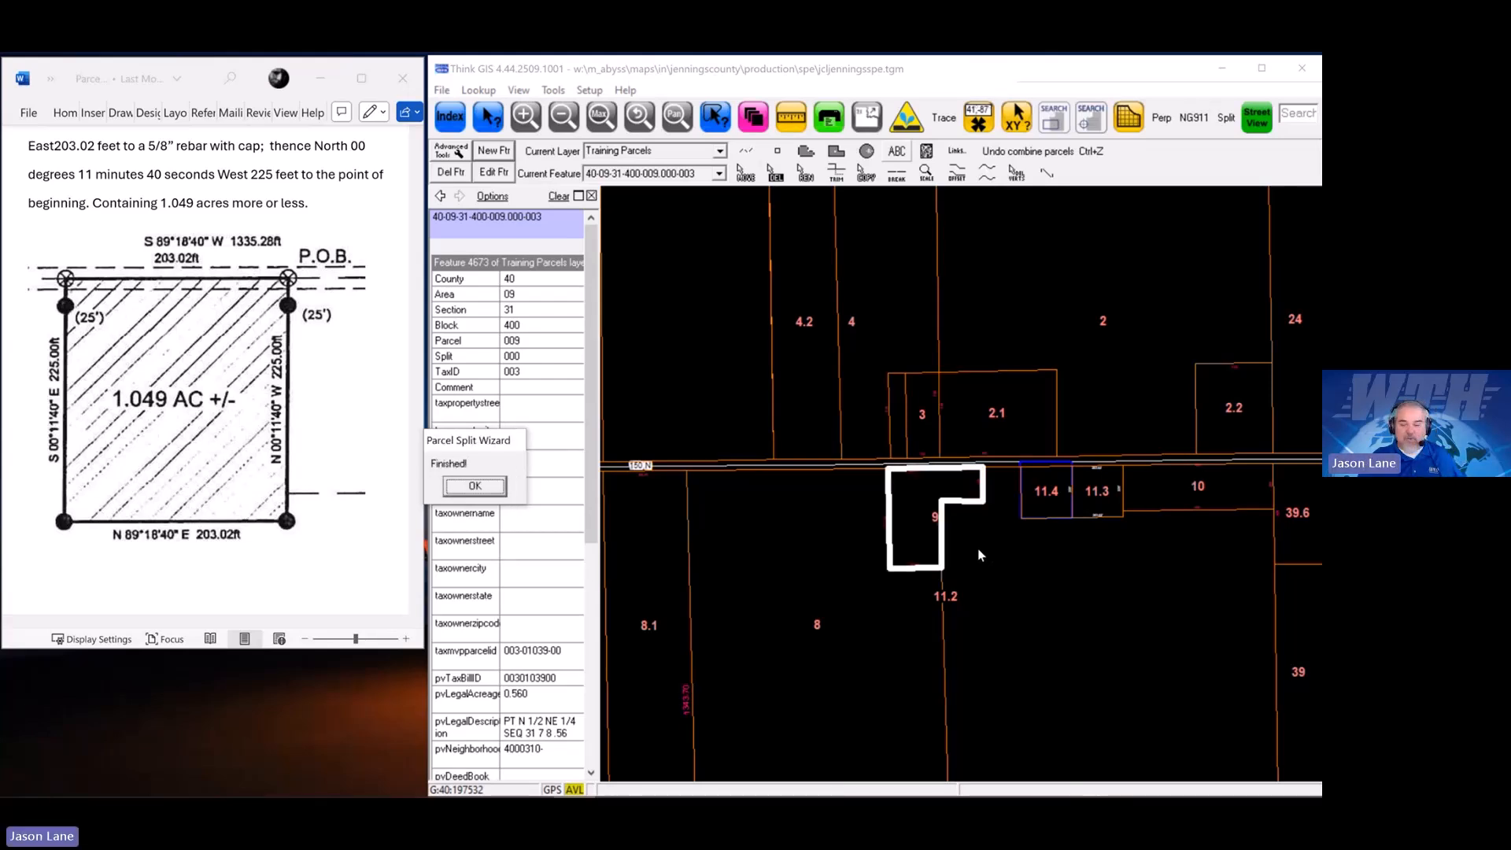
{"action": "left_click", "coordinate": [475, 485]}
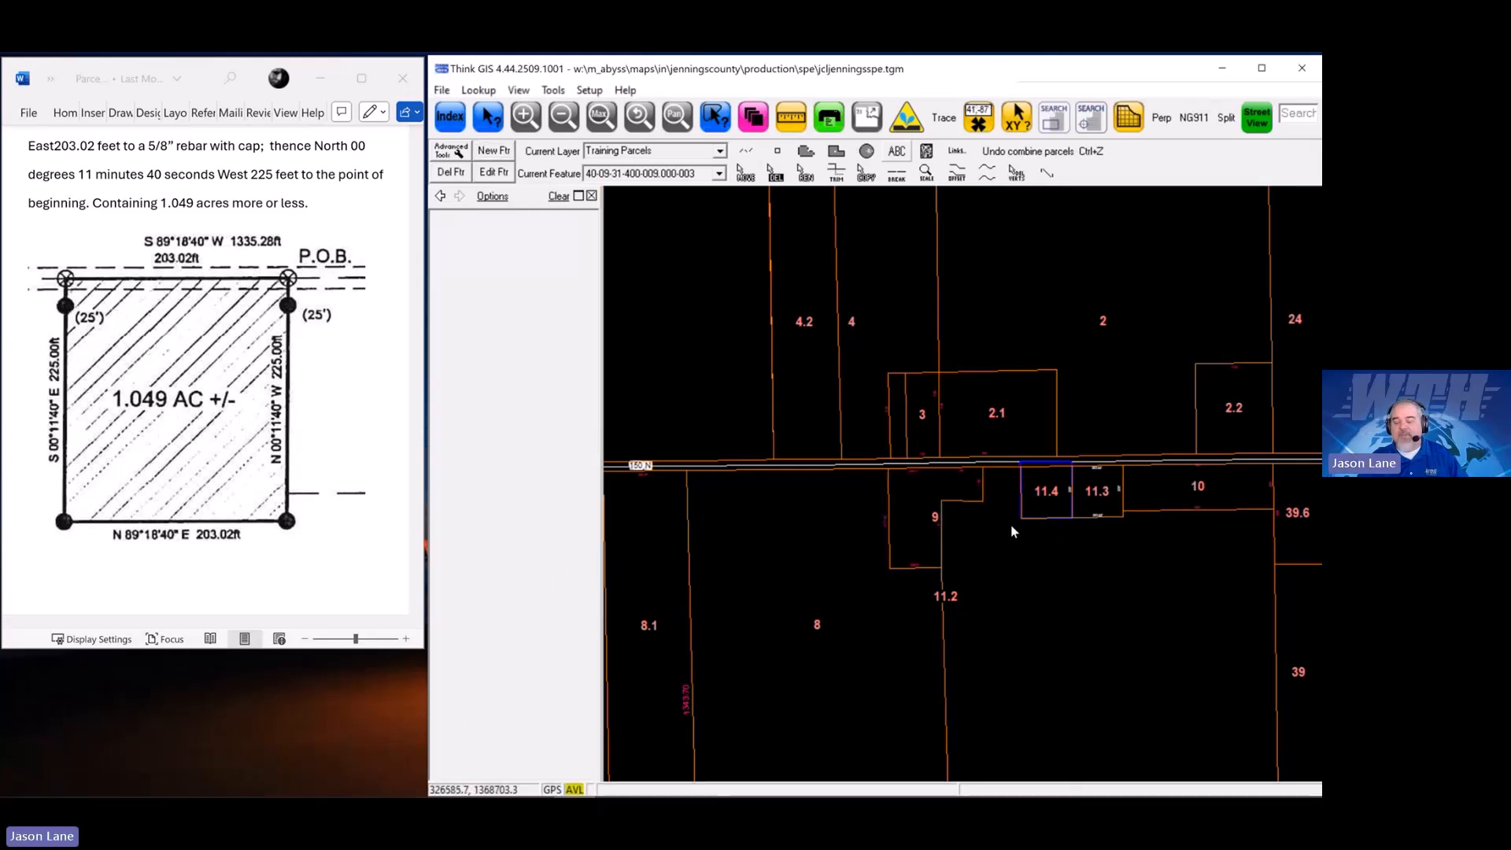
{"action": "left_click_drag", "start_coordinate": [859, 449], "coordinate": [1048, 603]}
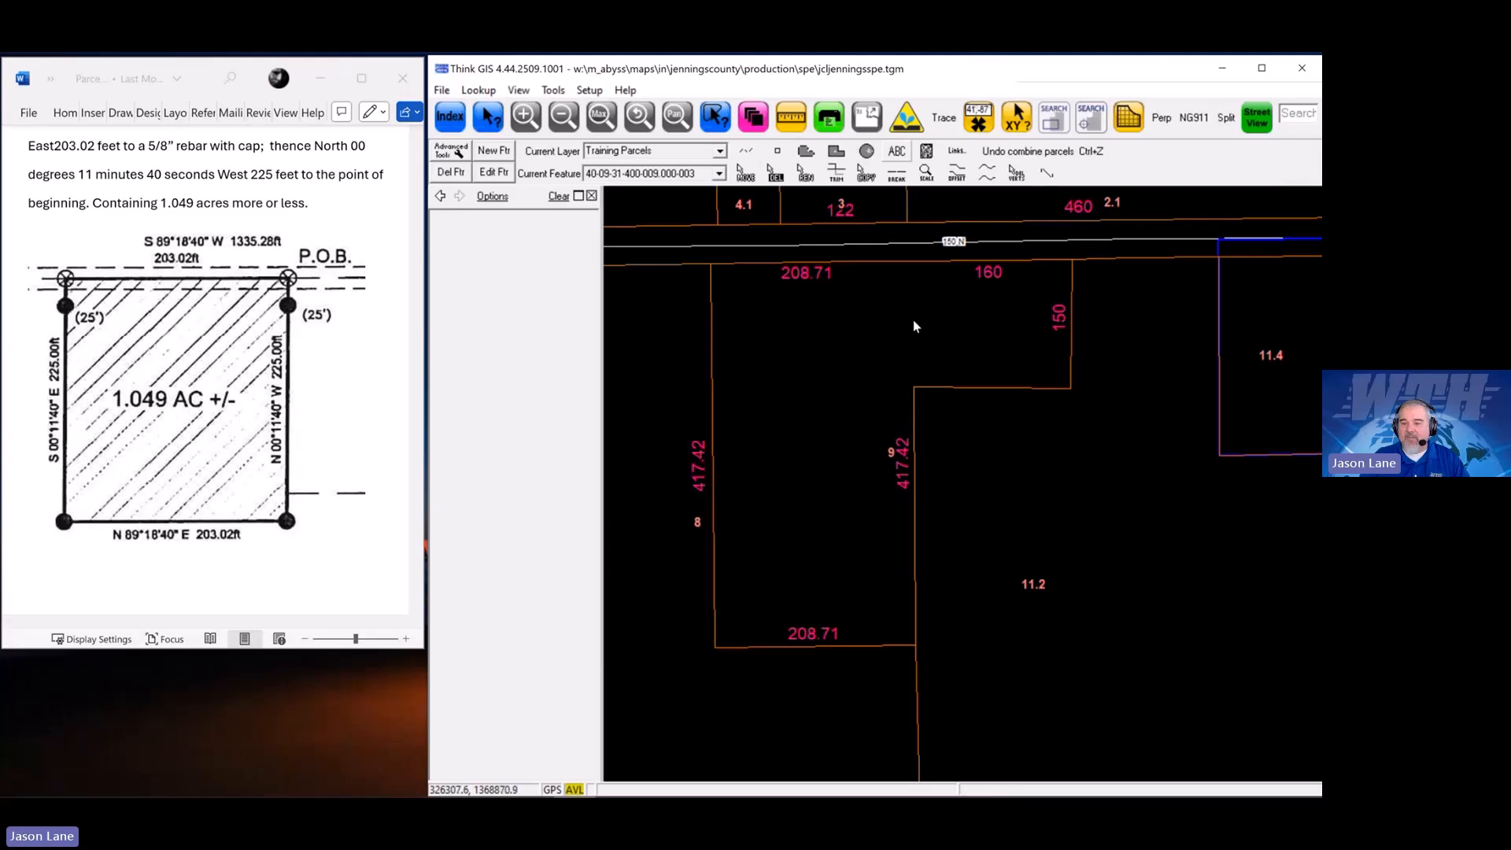
{"action": "left_click", "coordinate": [1003, 365]}
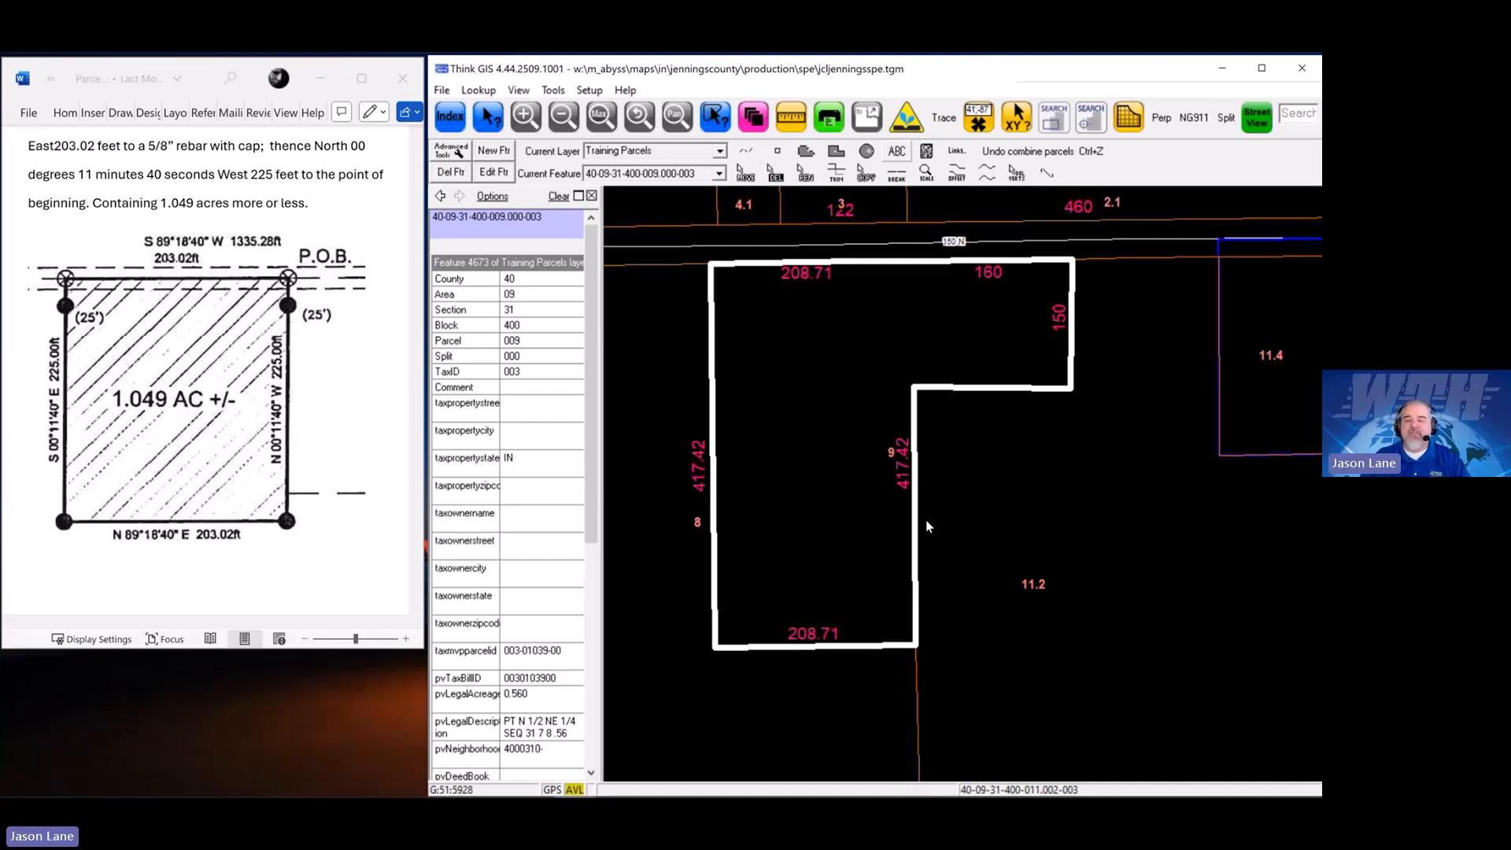
Delete parcel 4.1, the narrow lot west of parcel 3 on the north side of the road
{"action": "left_click_drag", "start_coordinate": [878, 223], "coordinate": [968, 546]}
{"action": "scroll", "coordinate": [968, 545], "scroll_direction": "down", "scroll_amount": 5}
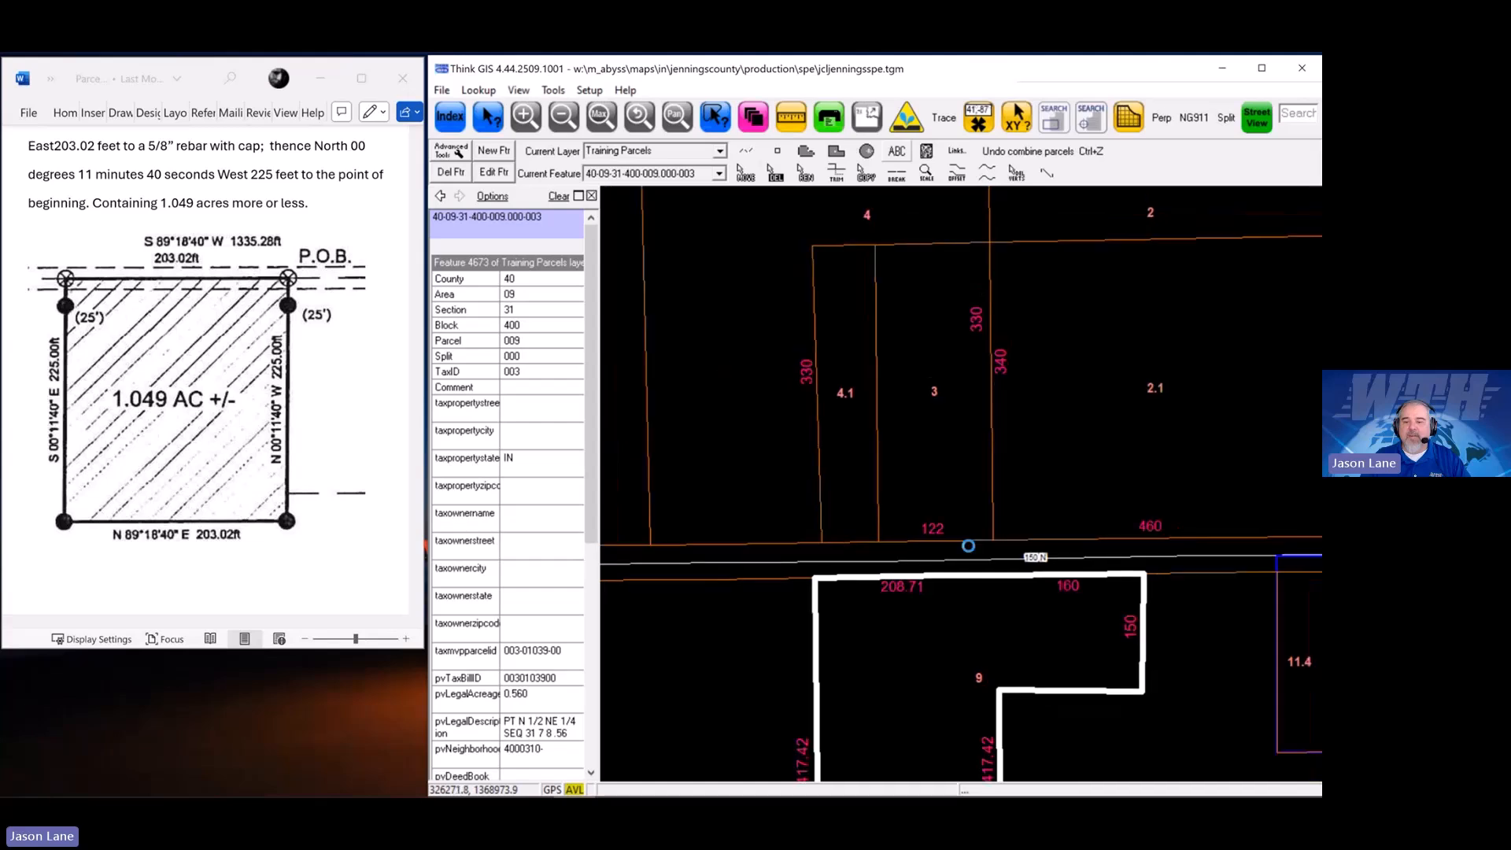
{"action": "scroll", "coordinate": [968, 544], "scroll_direction": "down", "scroll_amount": 1}
{"action": "left_click_drag", "start_coordinate": [946, 417], "coordinate": [748, 503]}
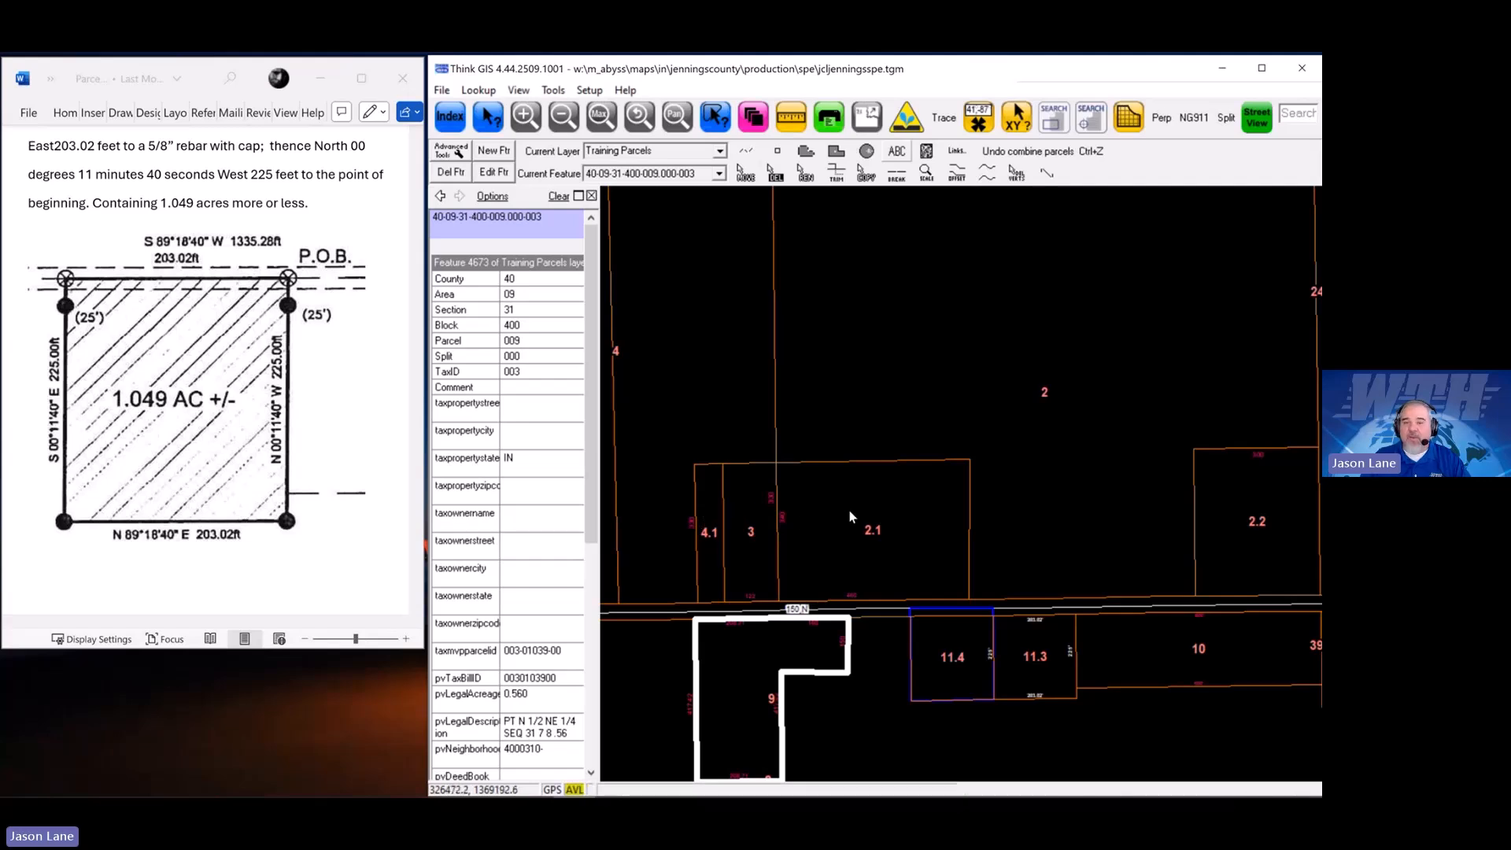
{"action": "left_click_drag", "start_coordinate": [850, 516], "coordinate": [870, 478]}
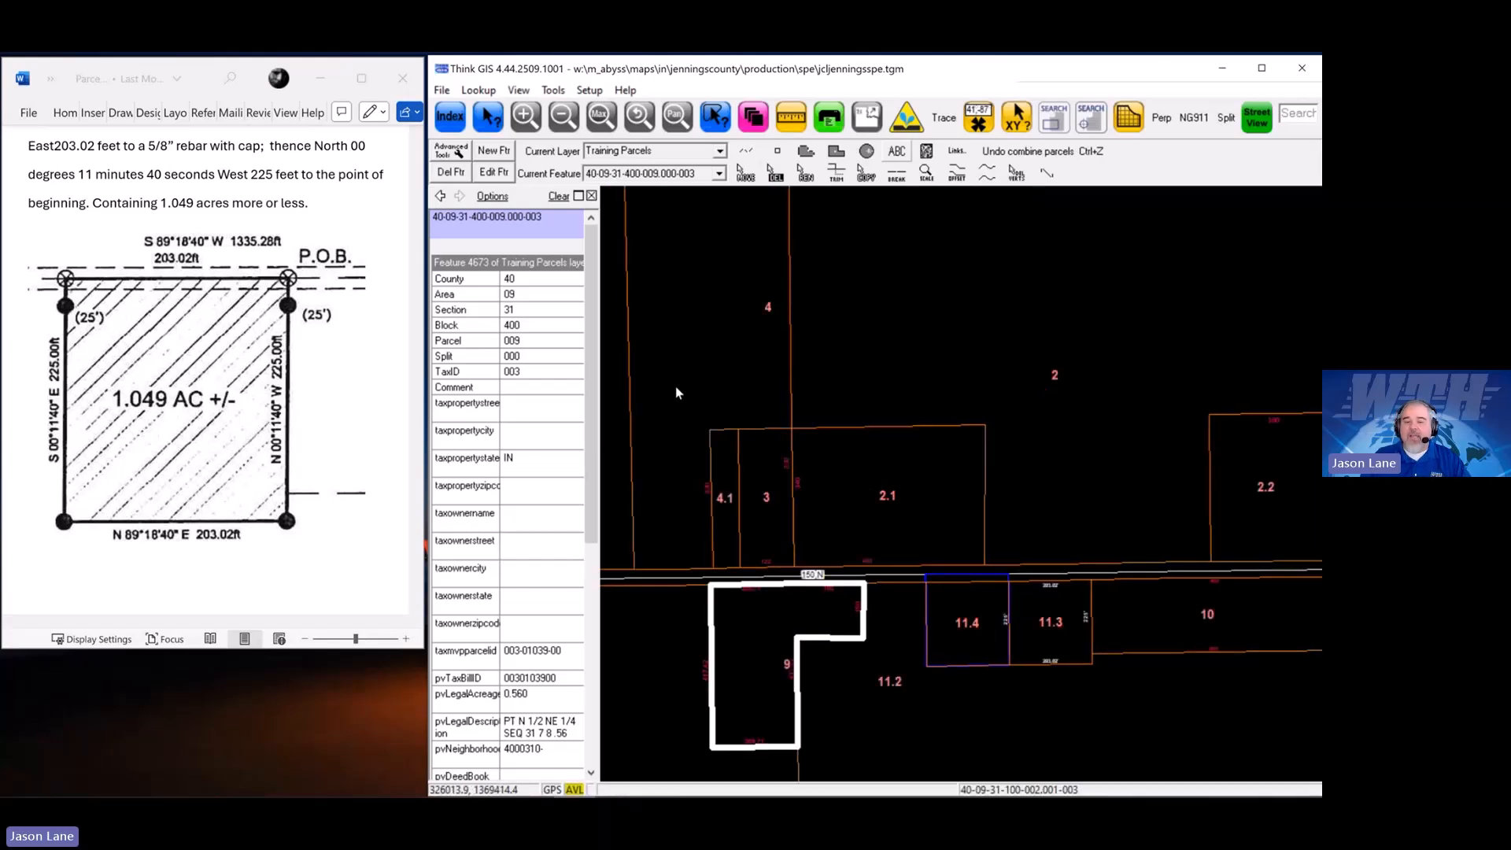
{"action": "left_click_drag", "start_coordinate": [676, 384], "coordinate": [1059, 613]}
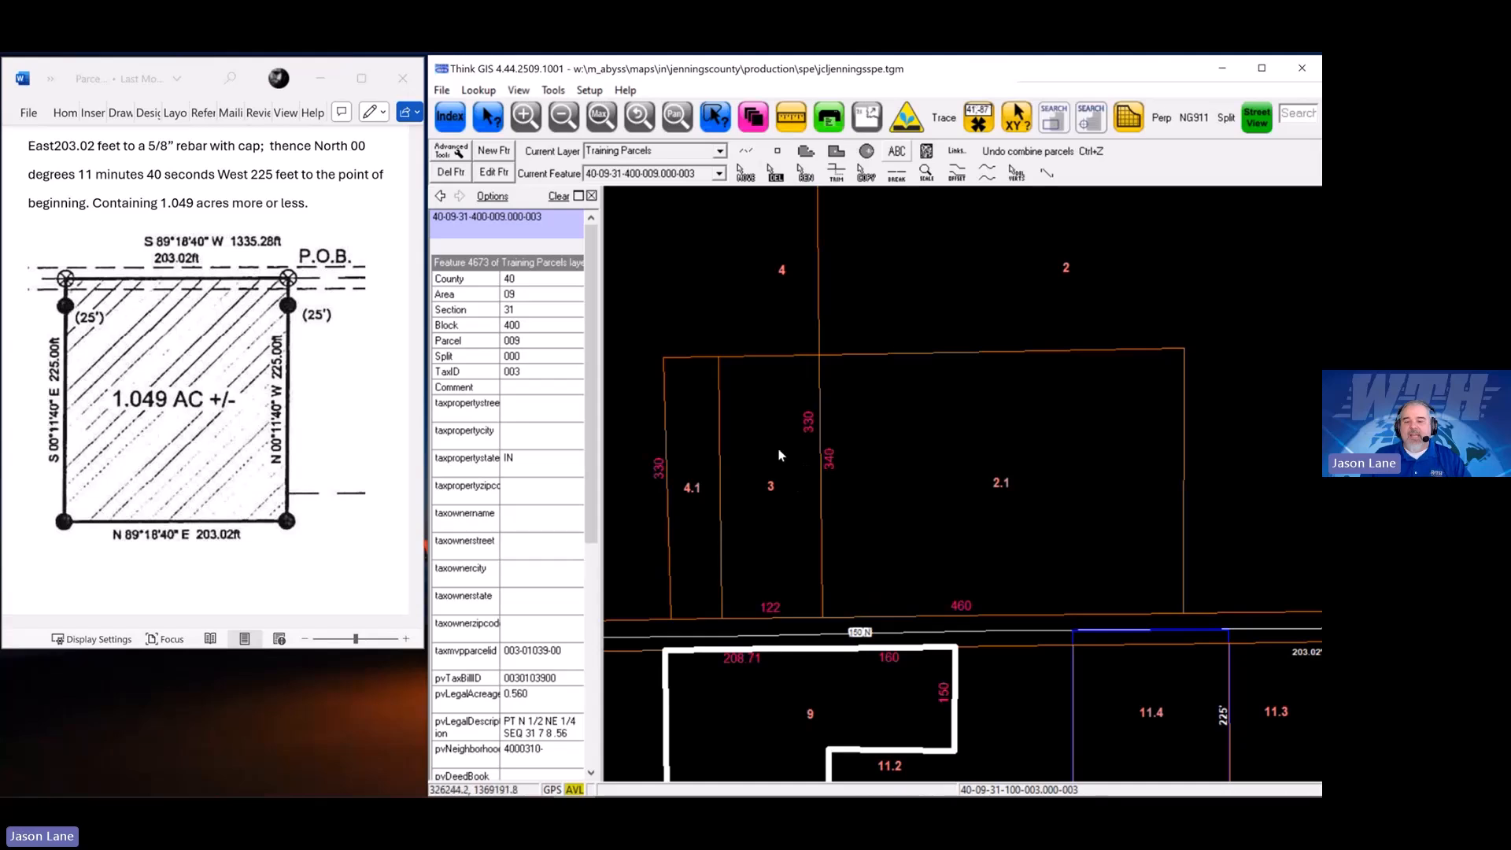
{"action": "double_click", "coordinate": [709, 432]}
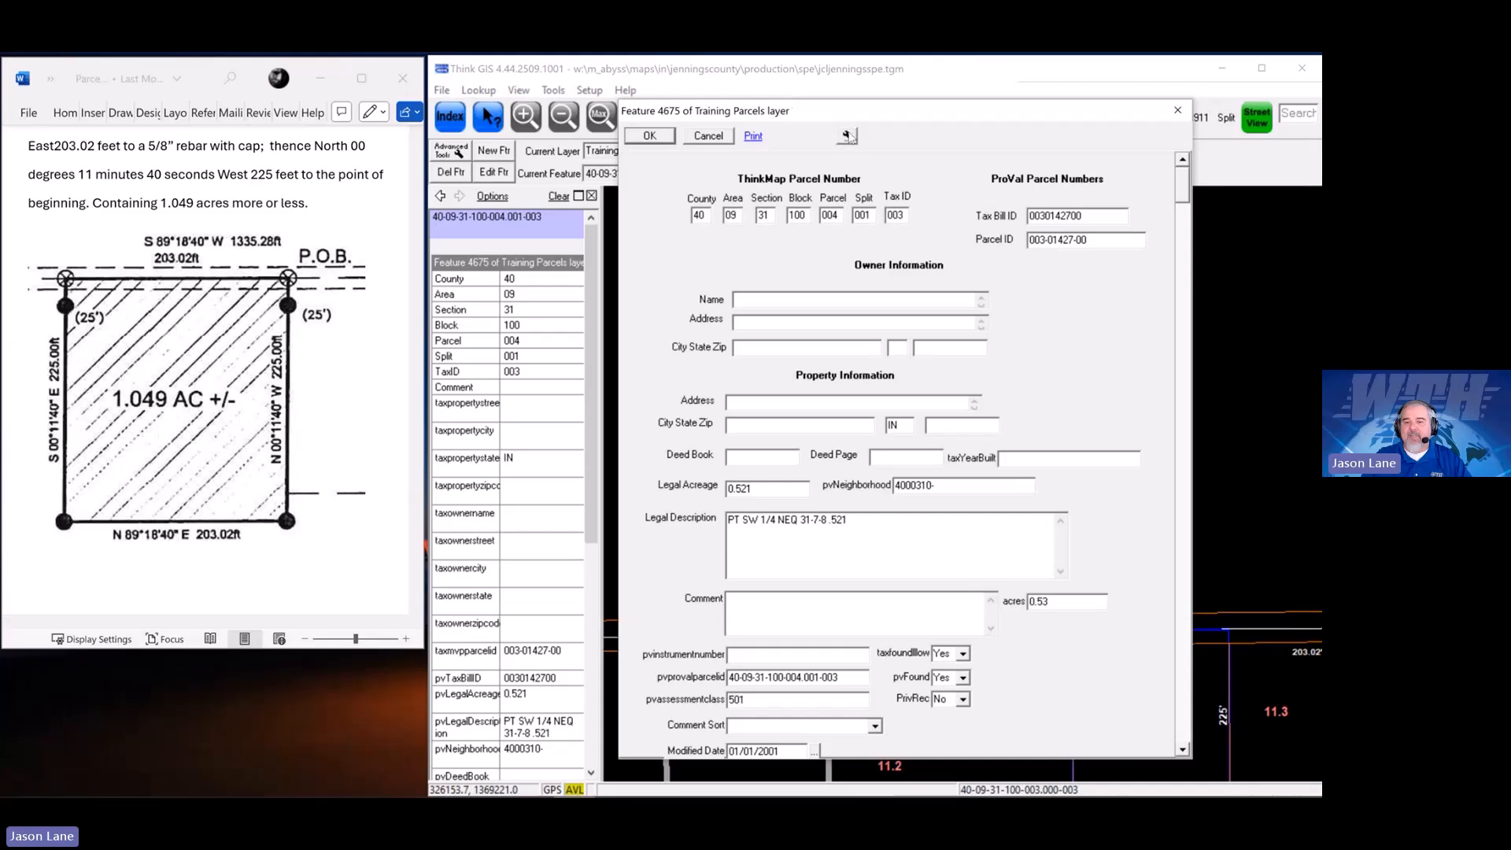
{"action": "left_click", "coordinate": [847, 136]}
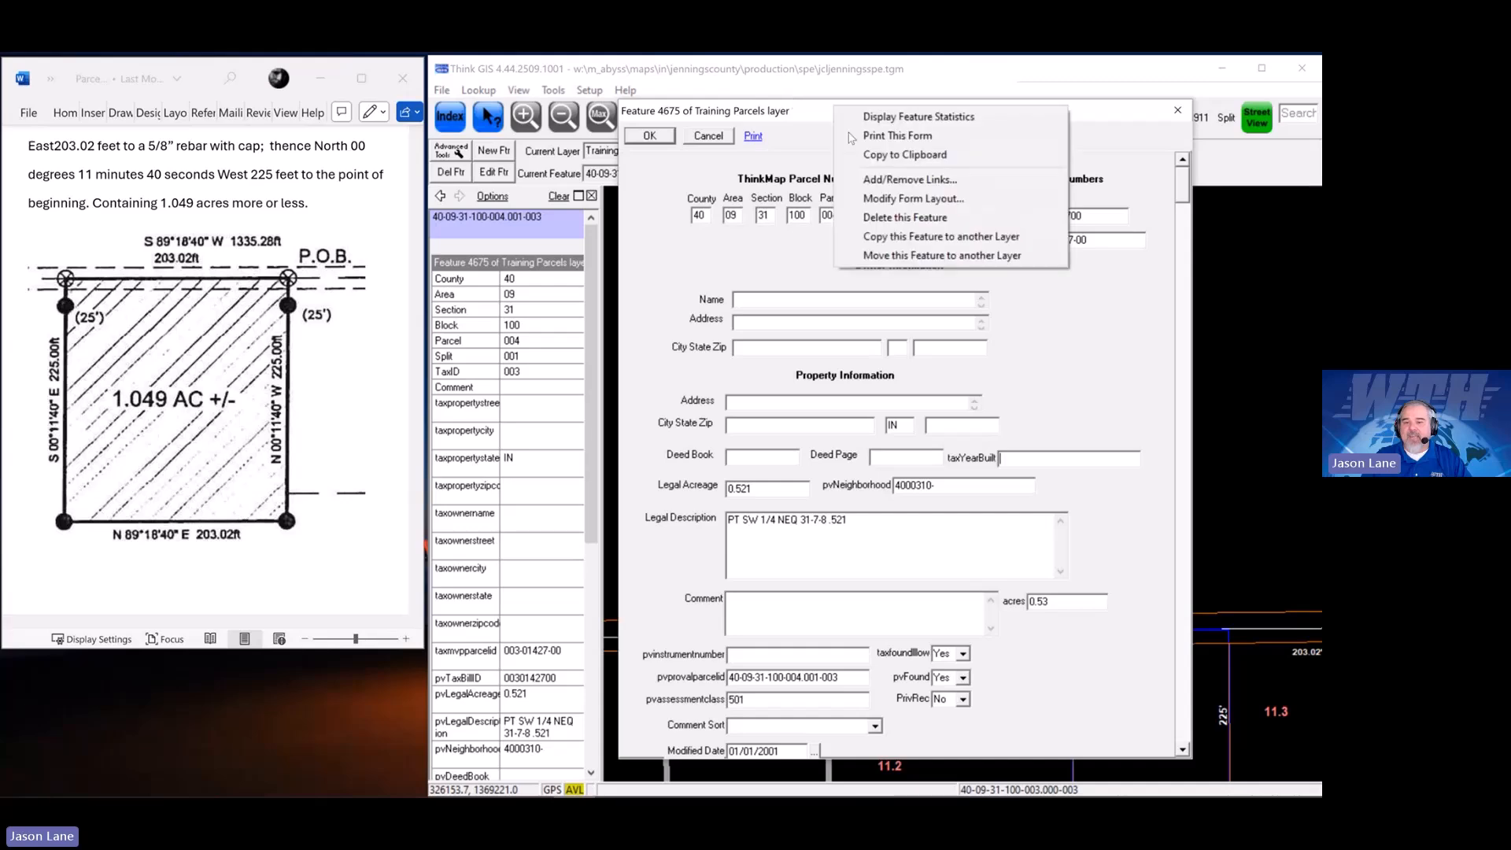
{"action": "left_click", "coordinate": [901, 217]}
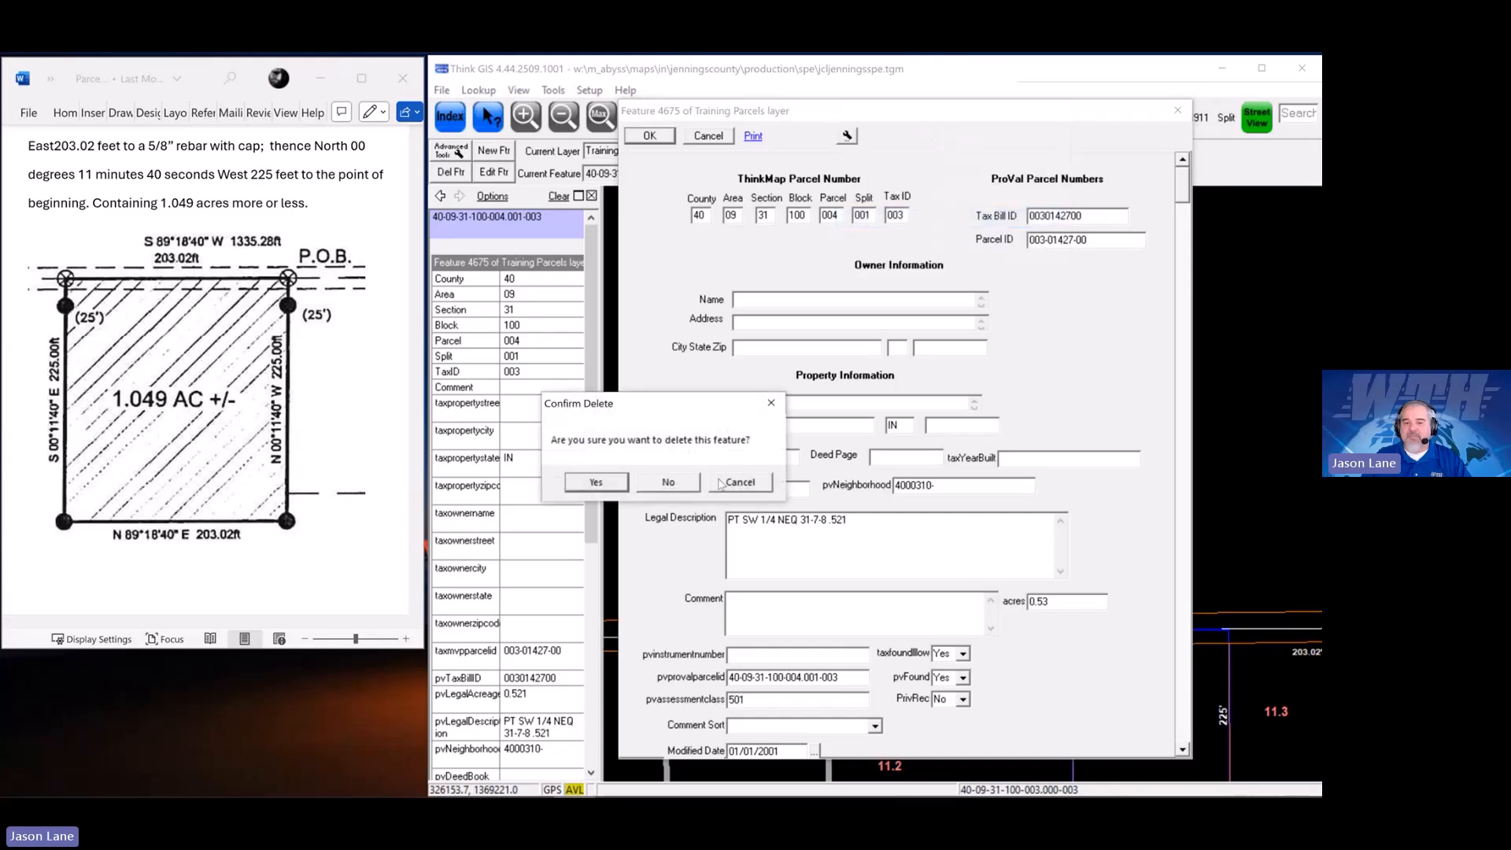
{"action": "left_click", "coordinate": [605, 487]}
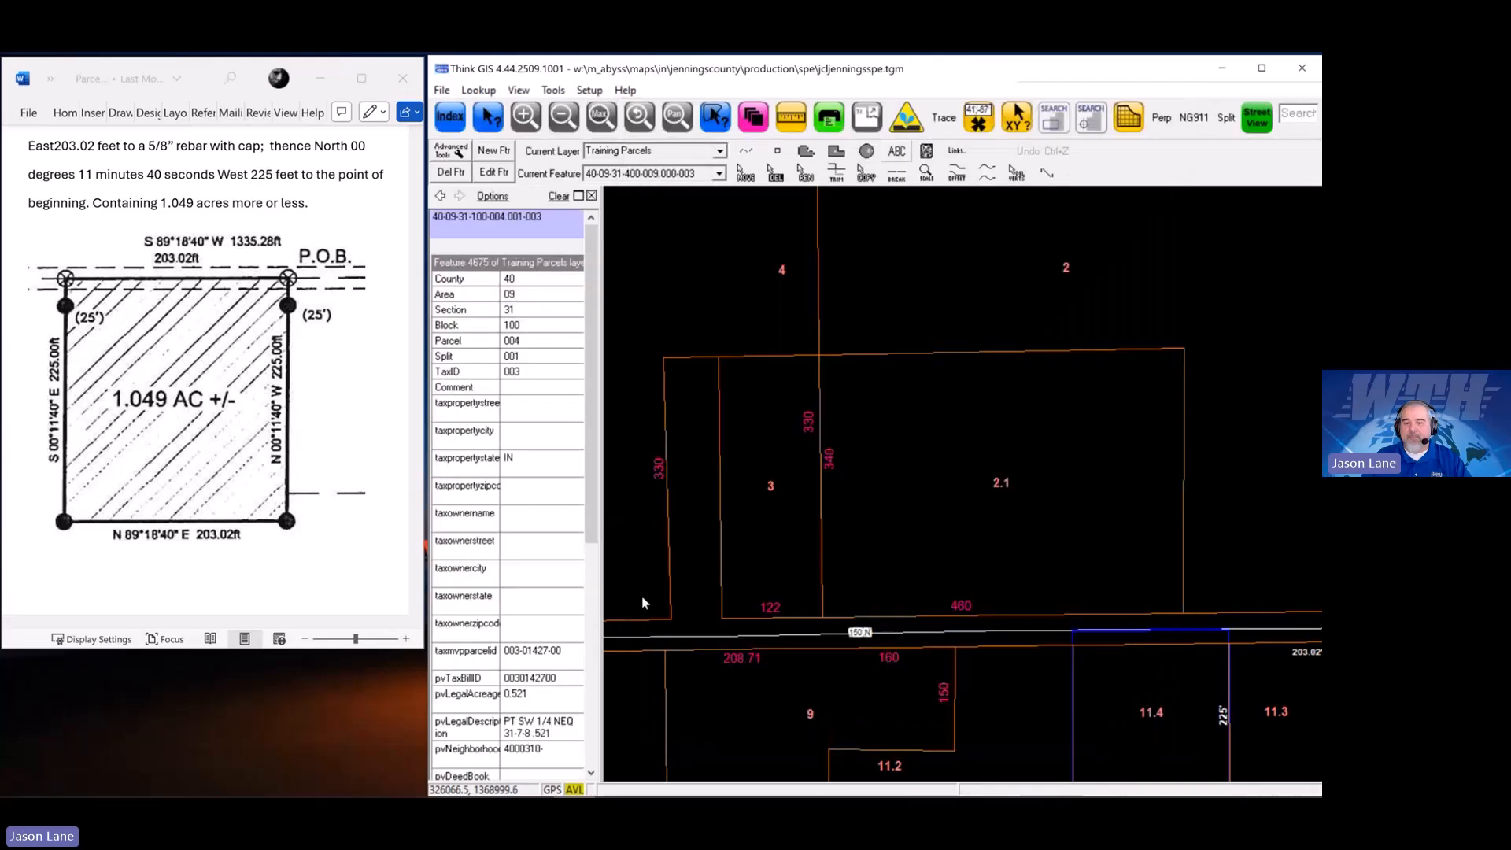
Delete parcel 2.1, the large lot east of parcel 3 on the north side of the road
{"action": "left_click", "coordinate": [841, 514]}
{"action": "left_click", "coordinate": [848, 136]}
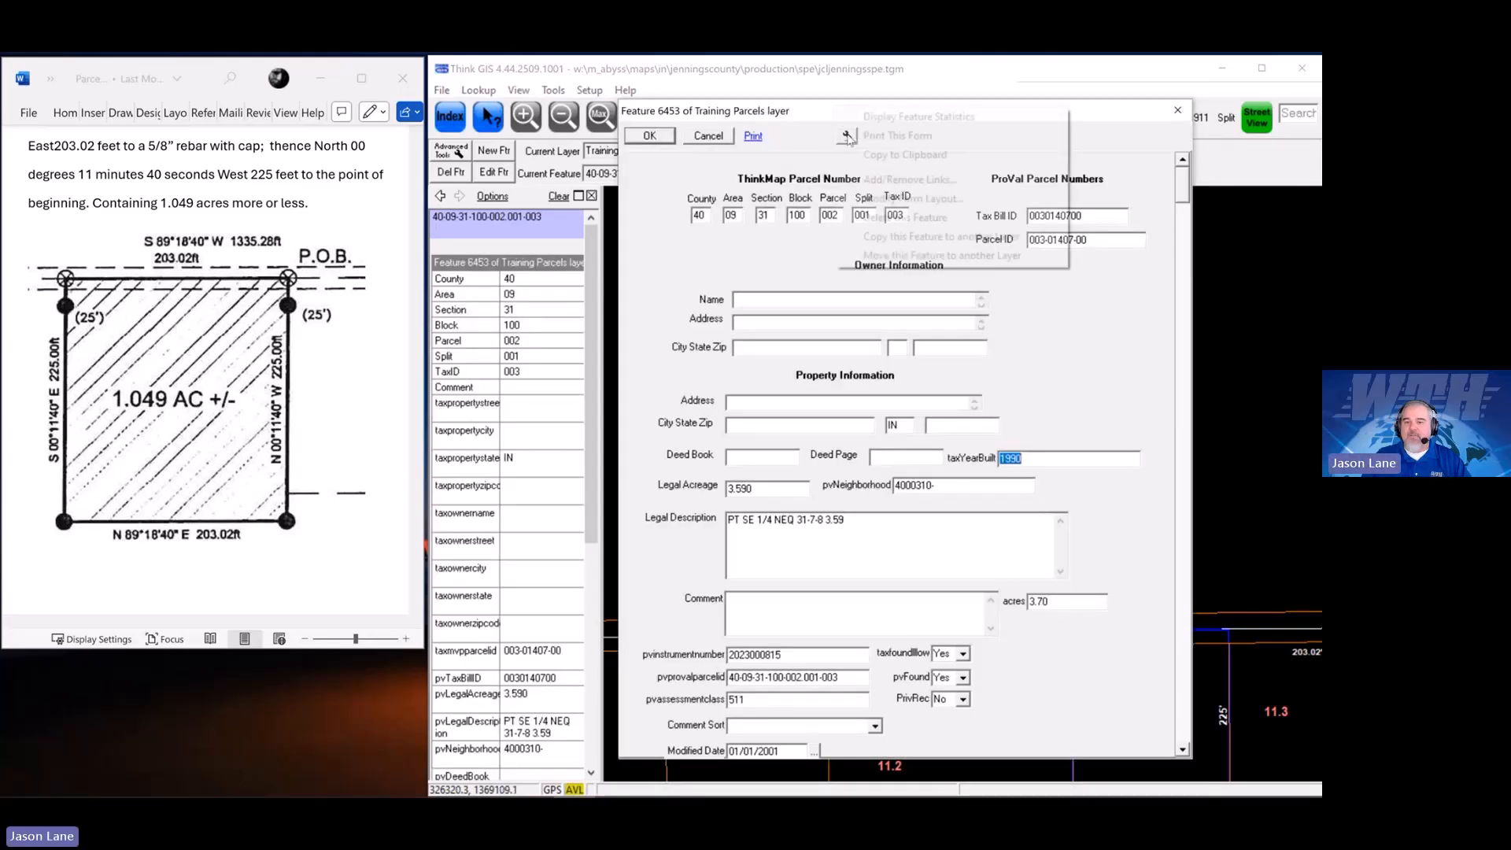
{"action": "left_click", "coordinate": [901, 217]}
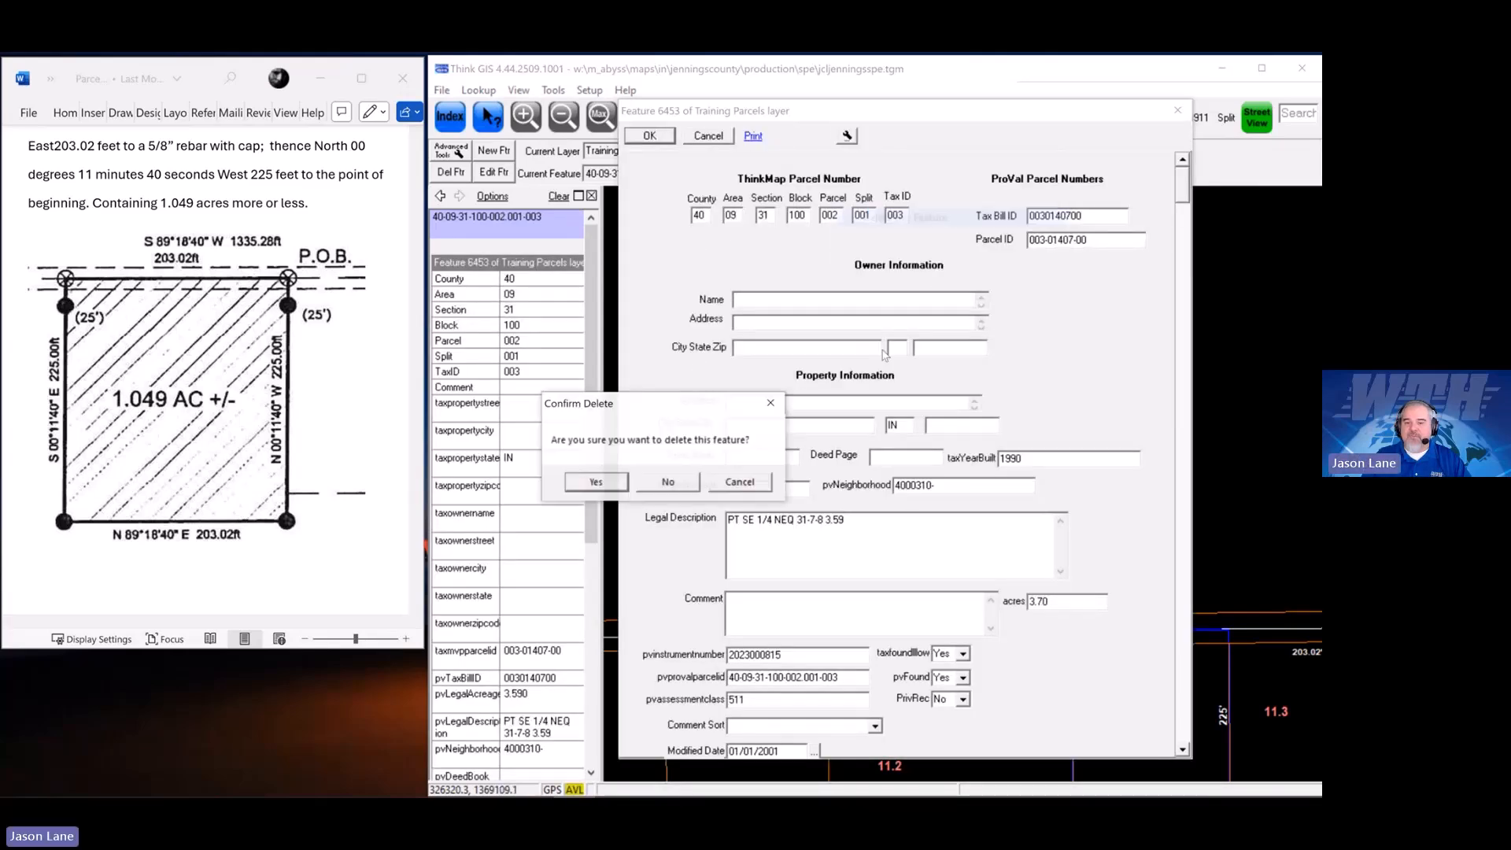
{"action": "left_click", "coordinate": [599, 483]}
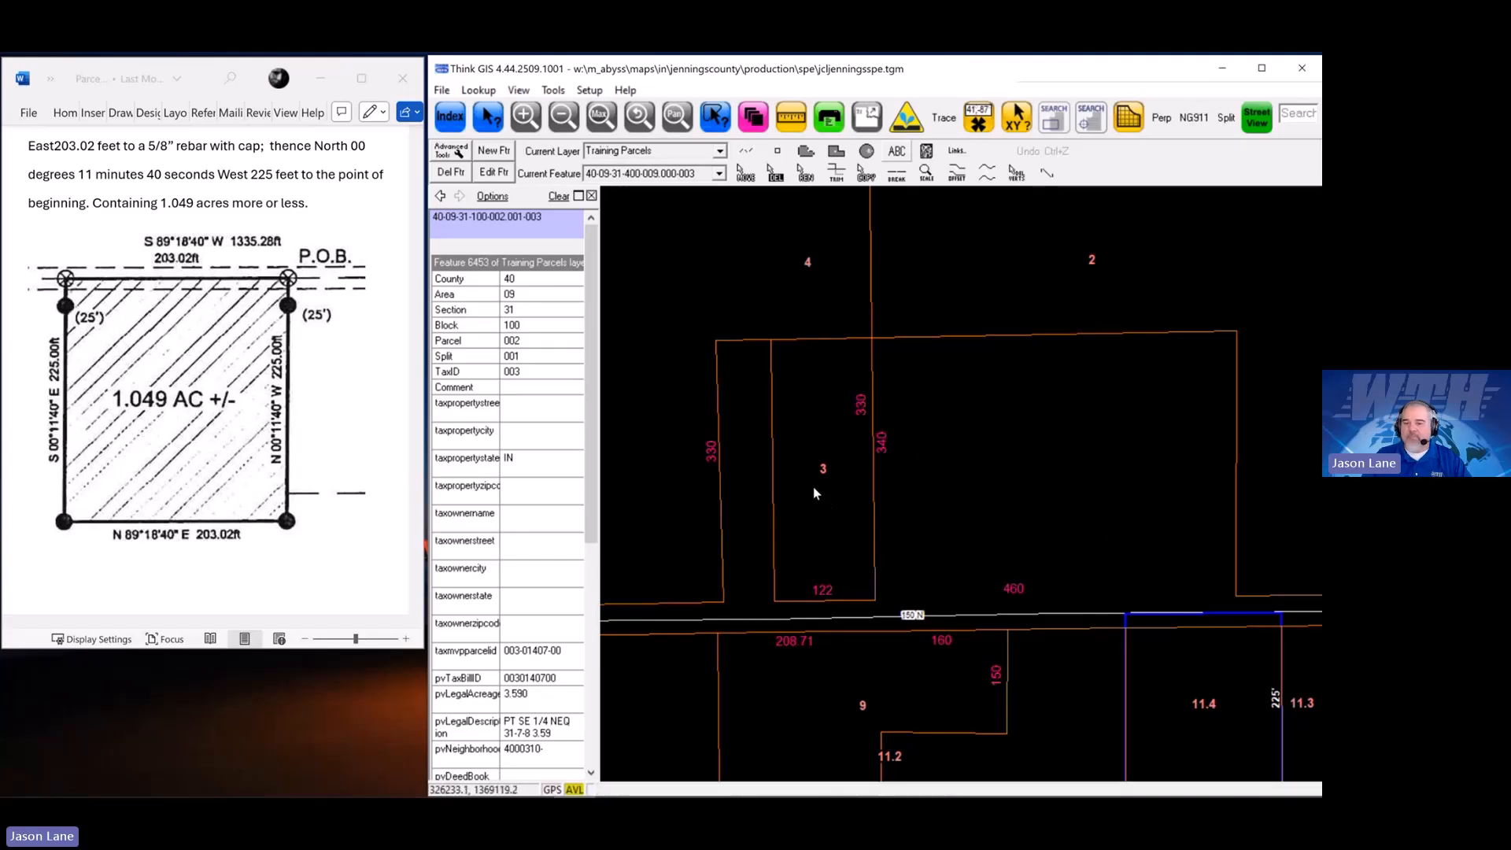
Insert two vertices on parcel 3's east boundary and move them to the northeast and southeast corners of the deleted parcel 2.1's area
{"action": "left_click", "coordinate": [746, 172]}
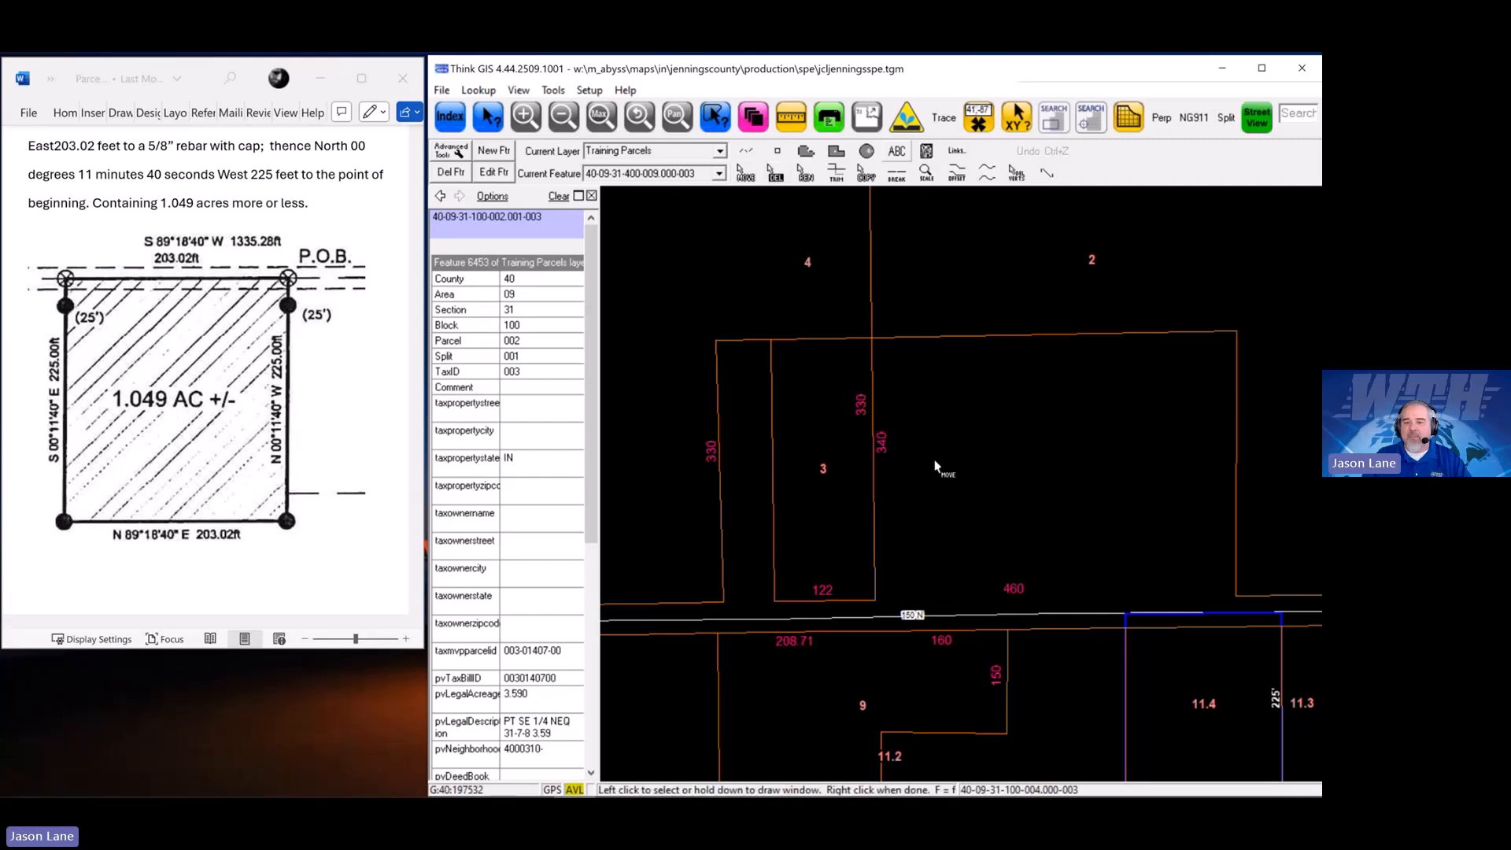
{"action": "left_click", "coordinate": [875, 418]}
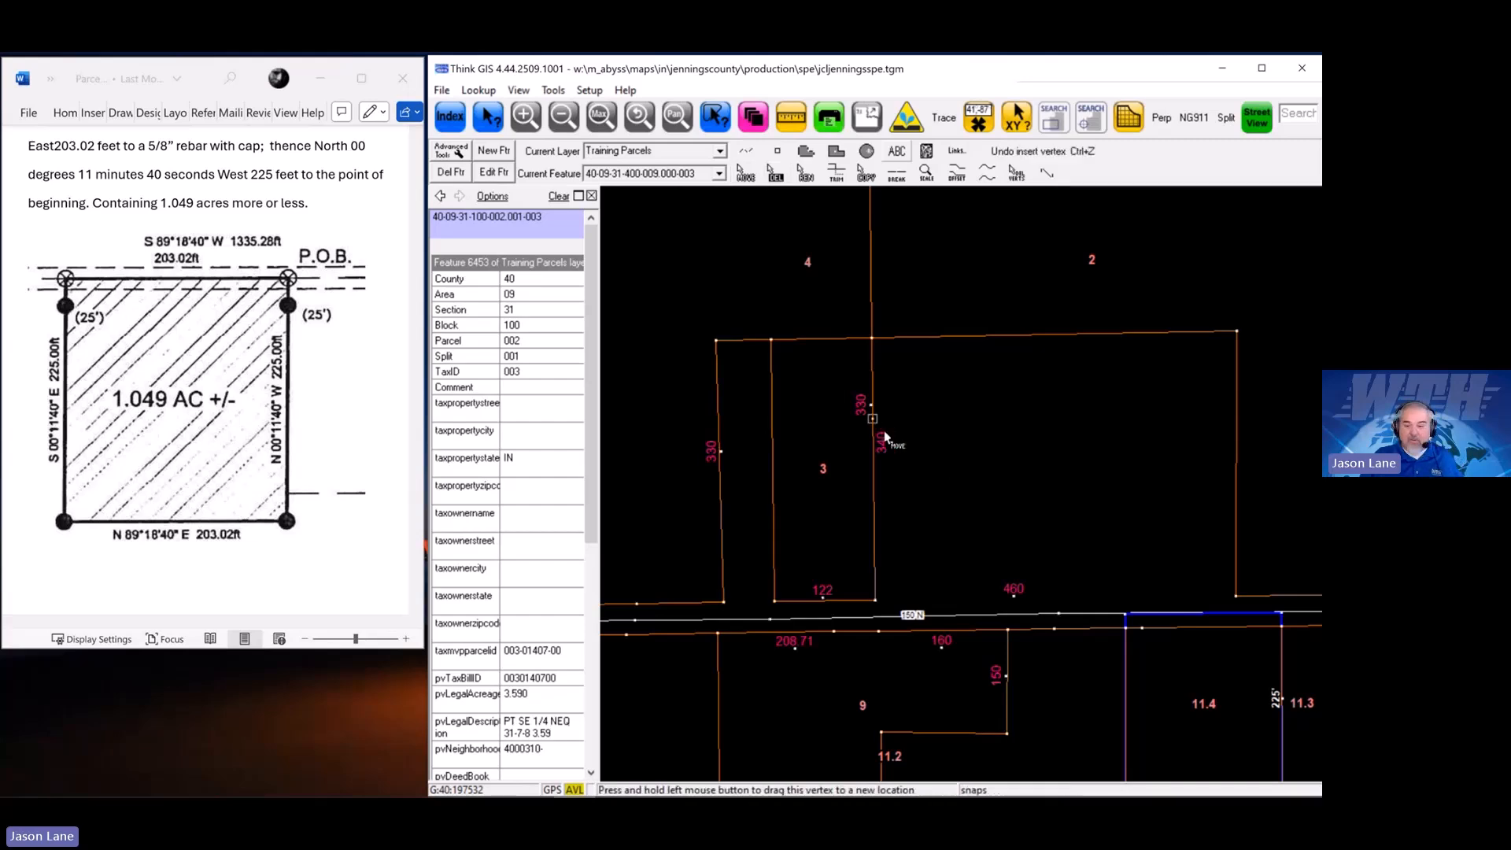
{"action": "left_click_drag", "start_coordinate": [875, 419], "coordinate": [1236, 332]}
{"action": "left_click", "coordinate": [1067, 456]}
{"action": "left_click_drag", "start_coordinate": [1067, 457], "coordinate": [1236, 597]}
Insert two vertices on parcel 3's west boundary and move them to the northwest and southwest corners of the deleted parcel 4.1's area
{"action": "left_click", "coordinate": [772, 462]}
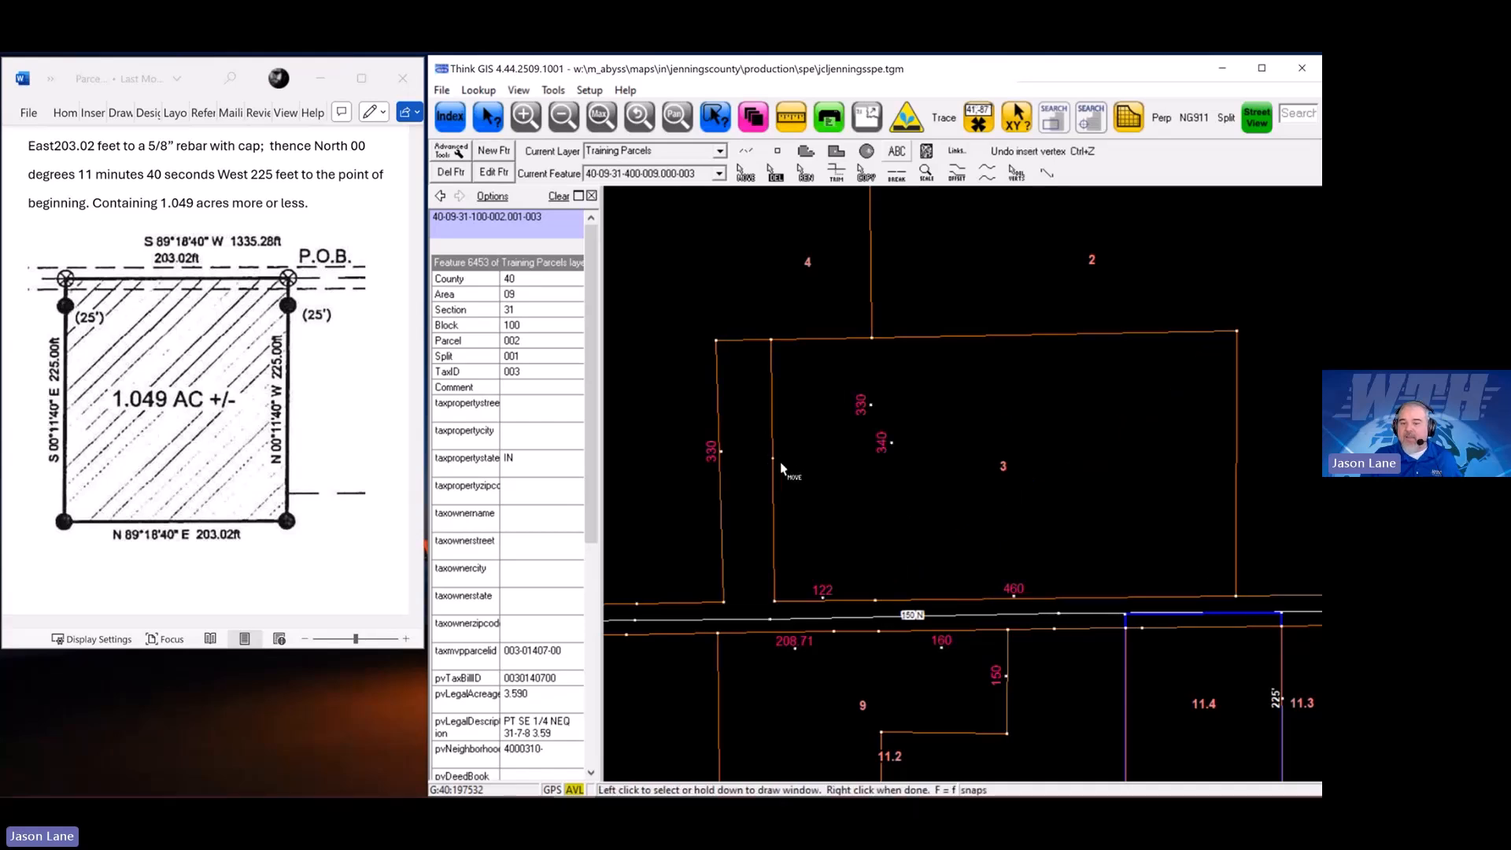
{"action": "left_click_drag", "start_coordinate": [712, 344], "coordinate": [714, 343]}
{"action": "left_click", "coordinate": [744, 484]}
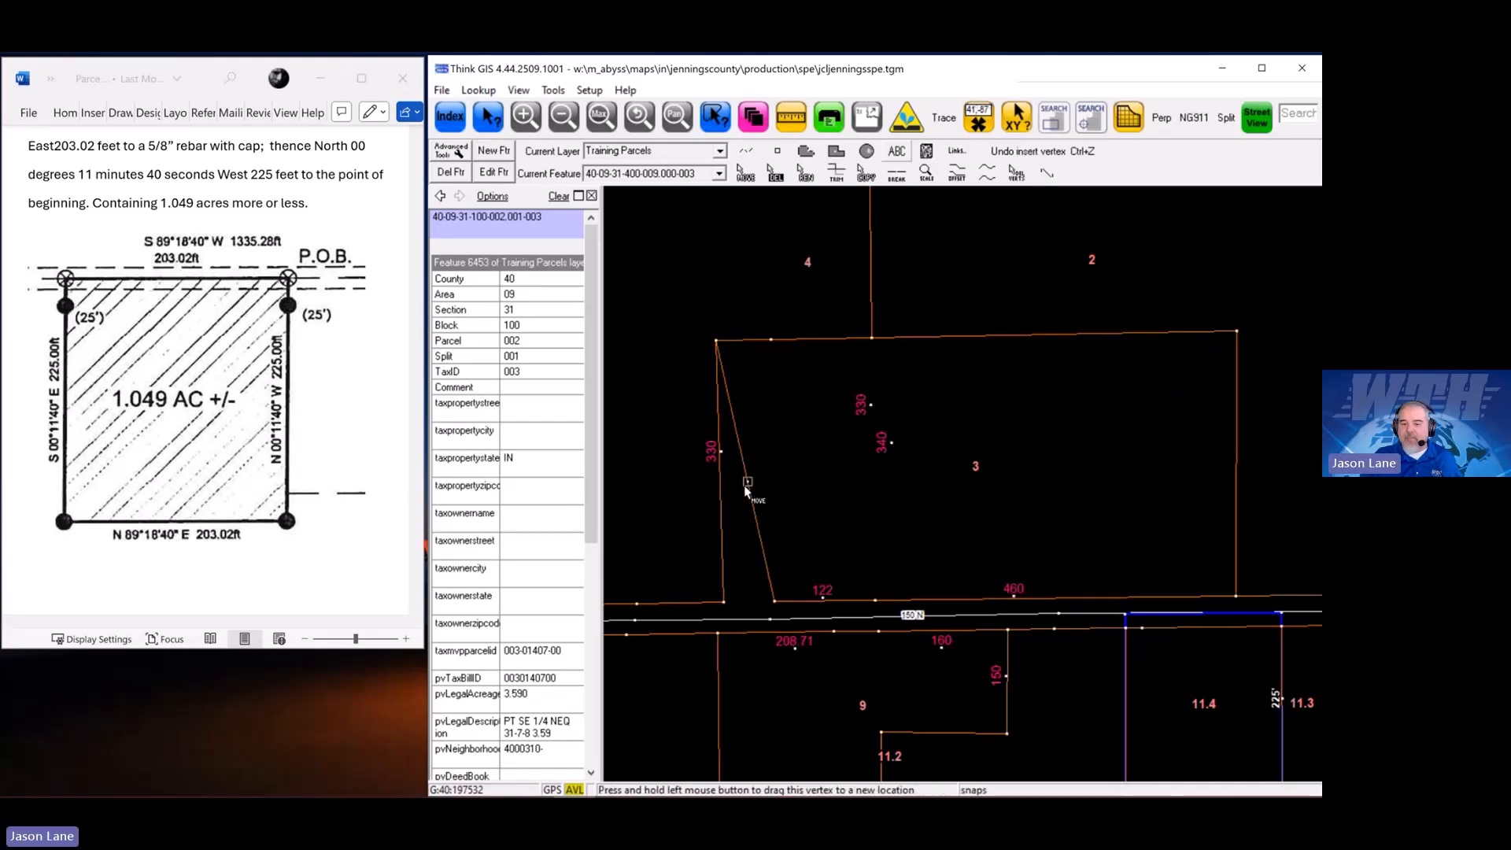
{"action": "left_click_drag", "start_coordinate": [744, 484], "coordinate": [724, 603]}
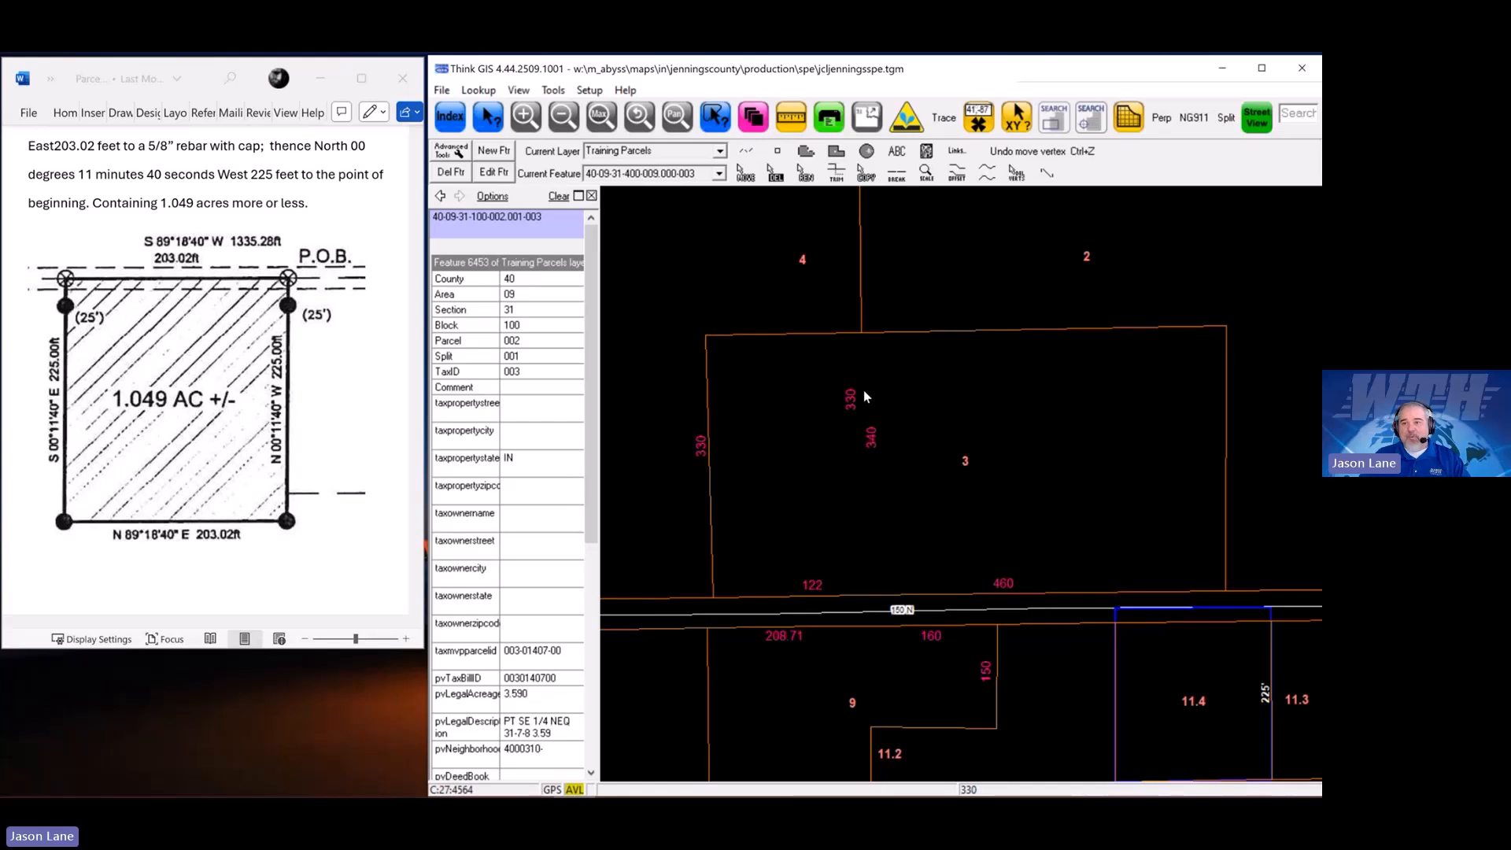
{"action": "scroll", "coordinate": [863, 392], "scroll_direction": "down", "scroll_amount": 2}
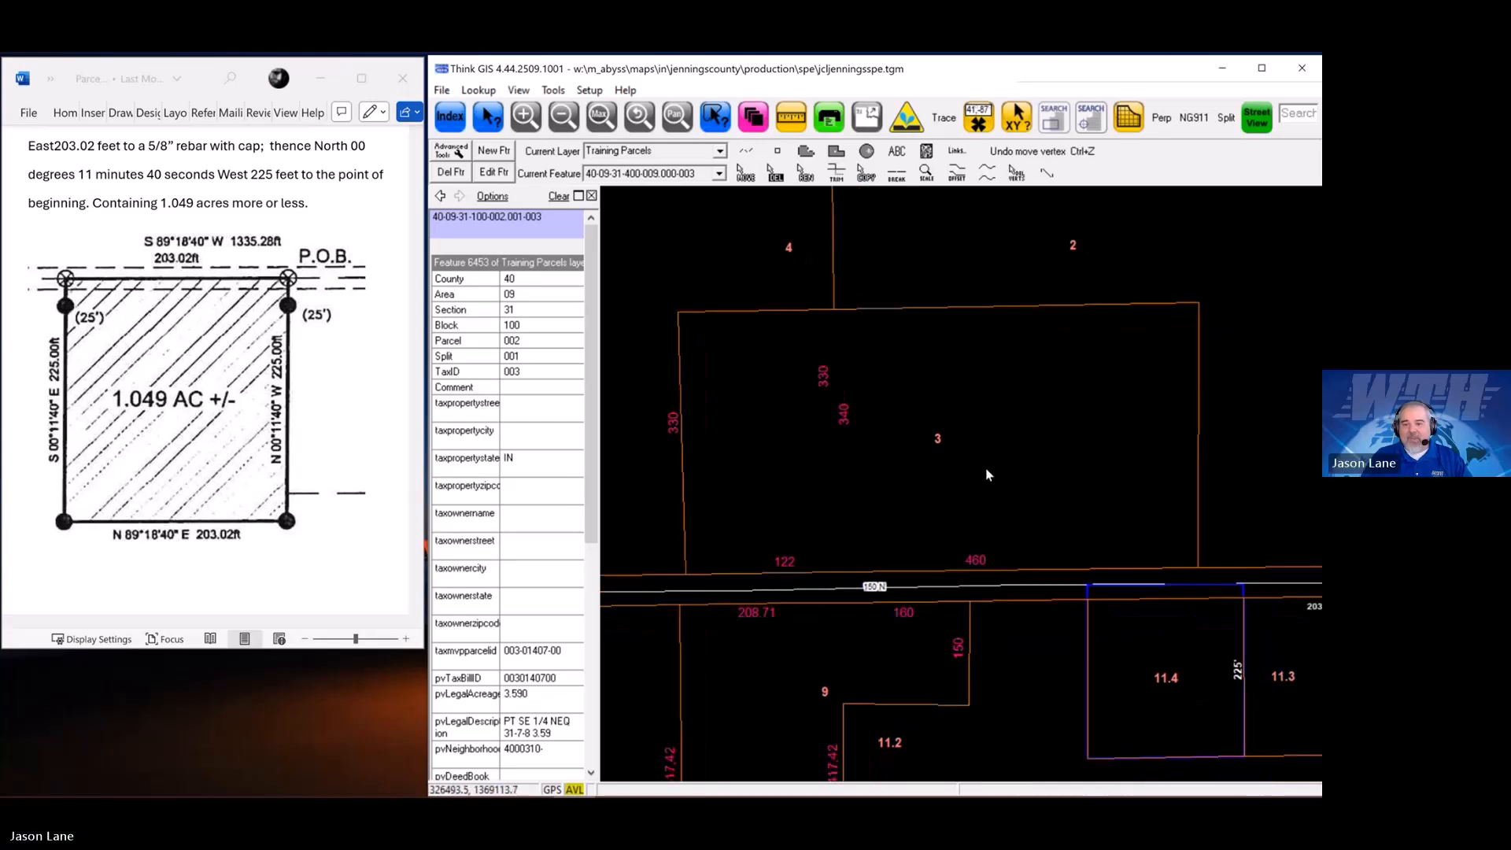
{"action": "left_click_drag", "start_coordinate": [1010, 436], "coordinate": [965, 415]}
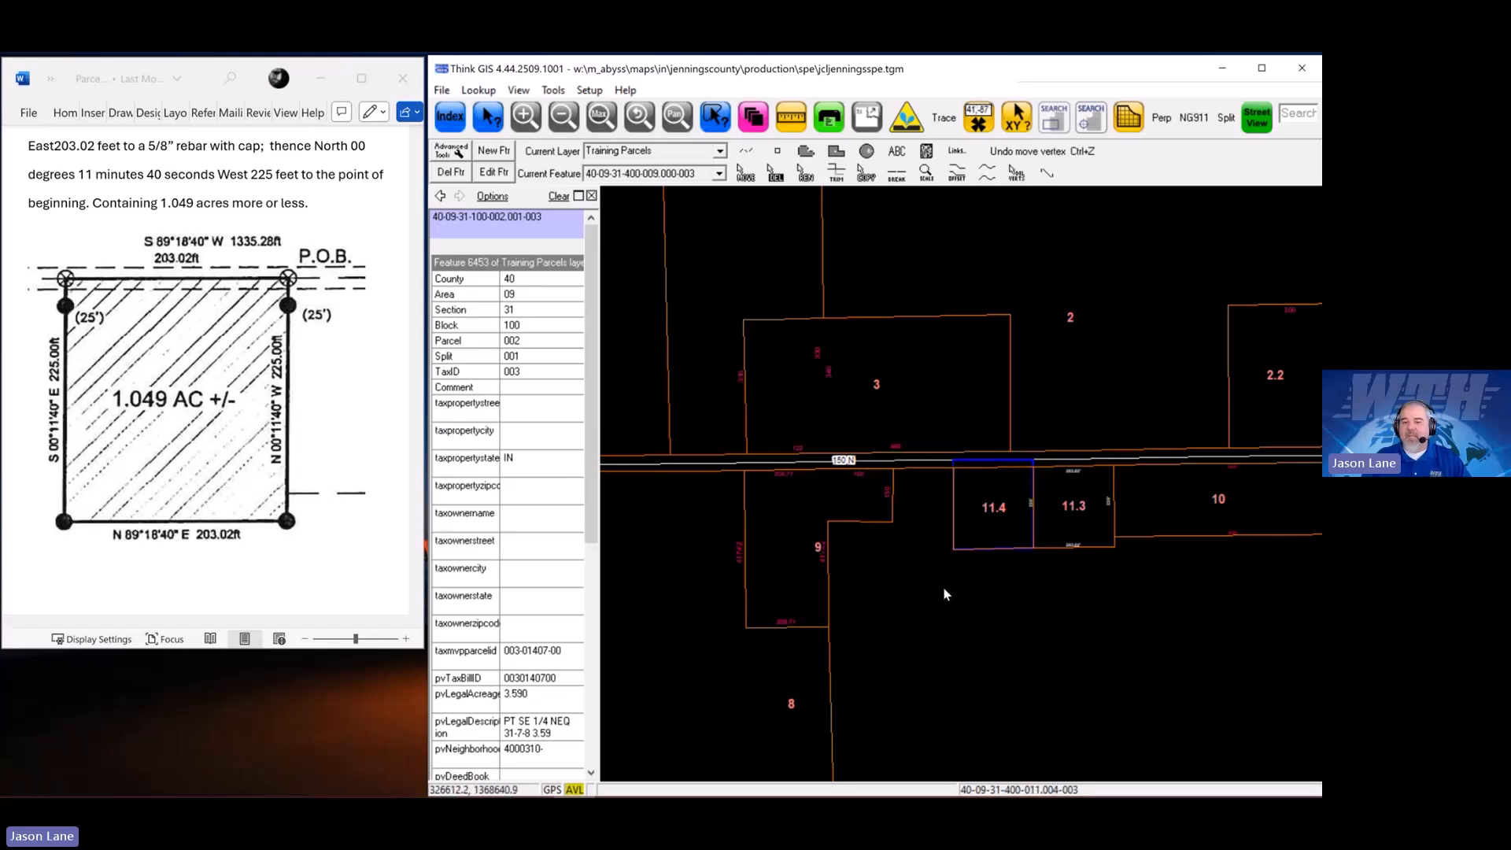
{"action": "left_click_drag", "start_coordinate": [924, 598], "coordinate": [1037, 554]}
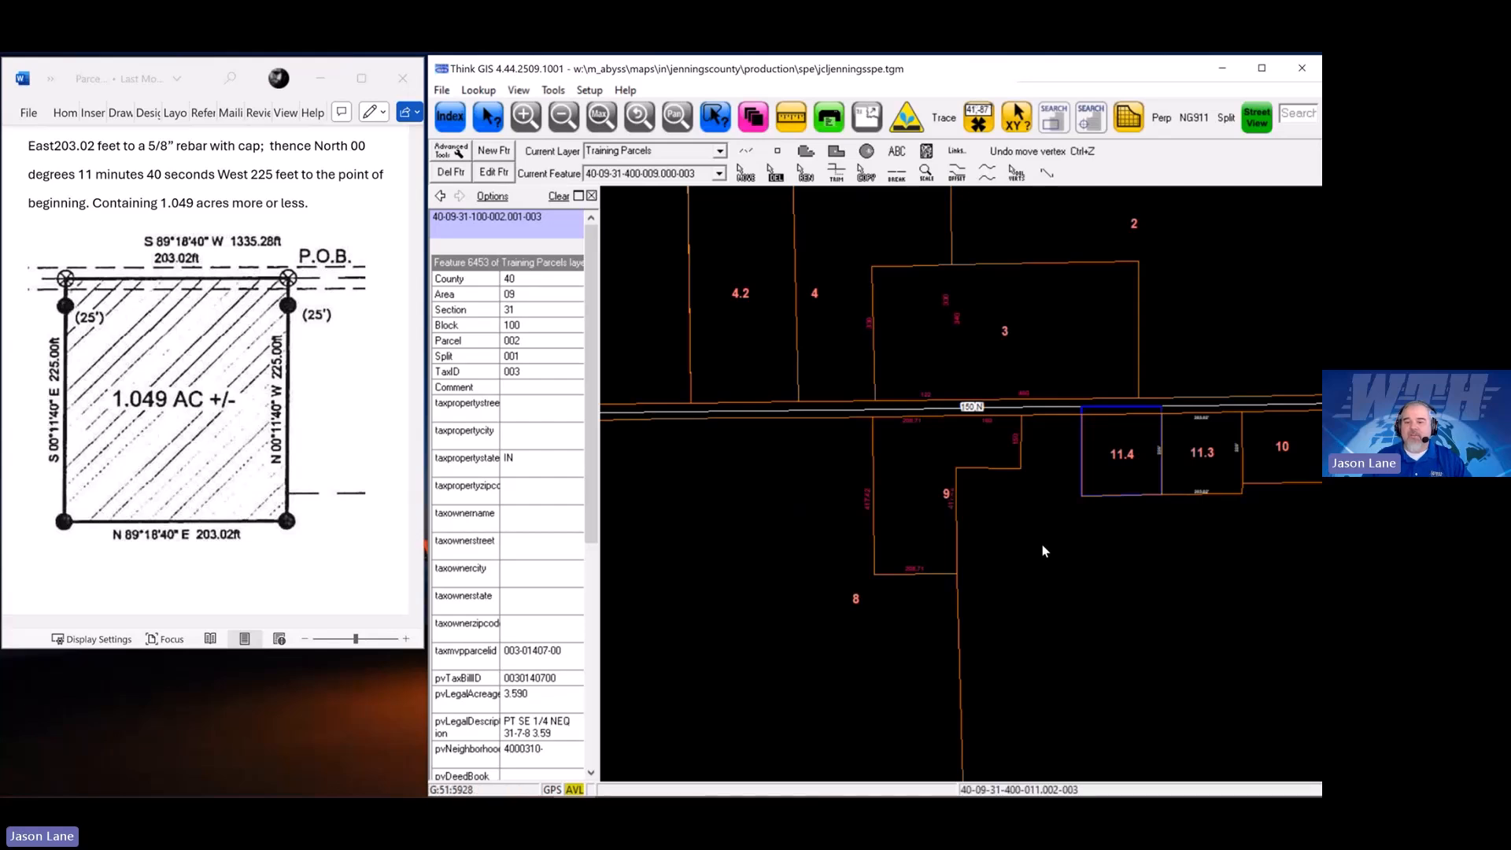
Select parcel 11.3 and mark the lower part of parcel 9's west boundary with a freehand red line
{"action": "left_click", "coordinate": [1224, 483]}
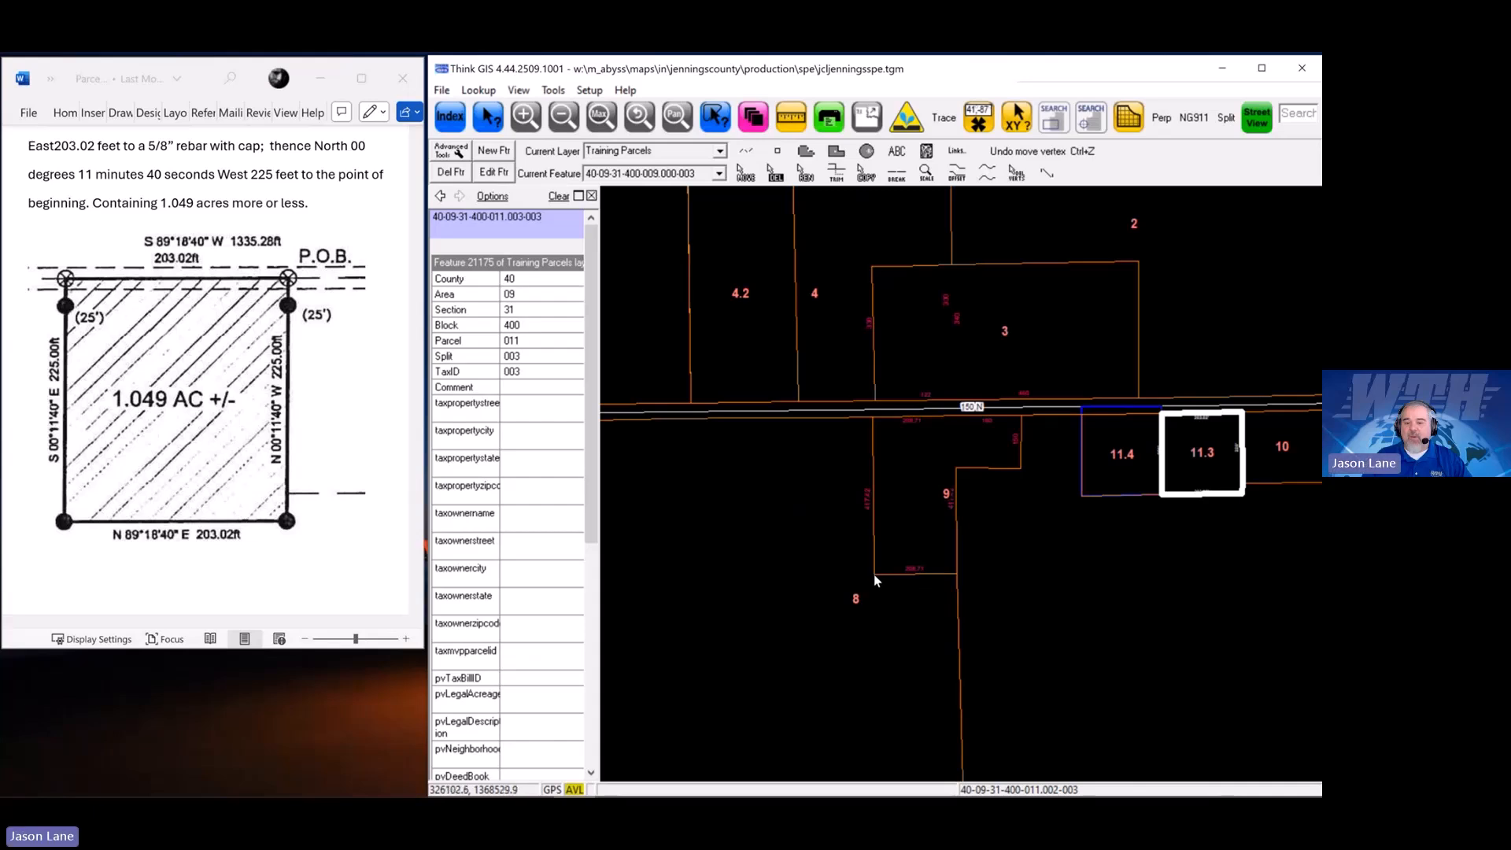
{"action": "left_click_drag", "start_coordinate": [875, 573], "coordinate": [873, 498]}
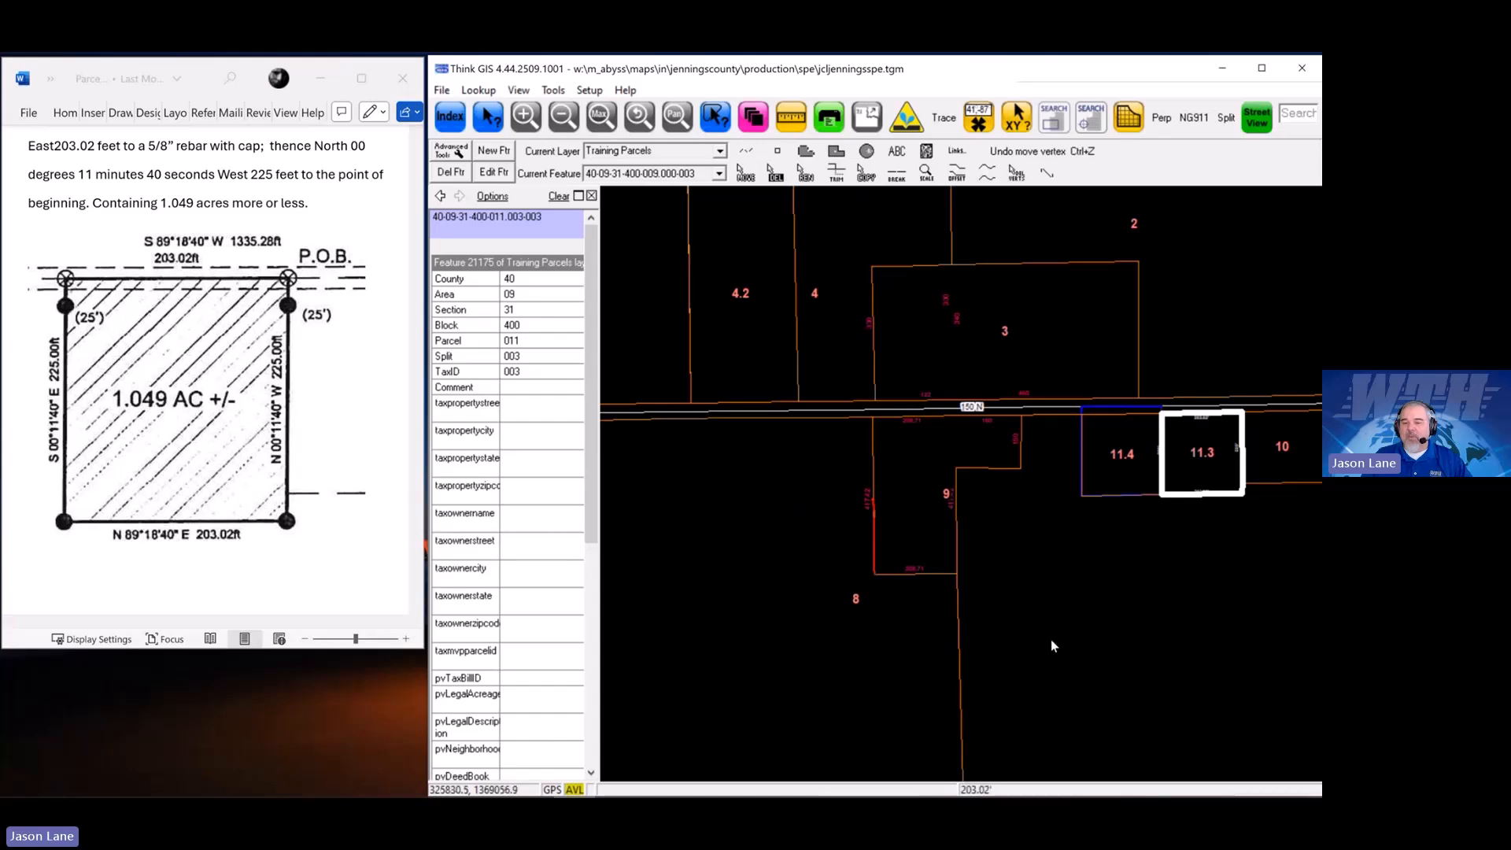
Move the entire outline of parcel 9 southeast, away from the boundary it shares with parcel 8
{"action": "left_click_drag", "start_coordinate": [766, 366], "coordinate": [1097, 693]}
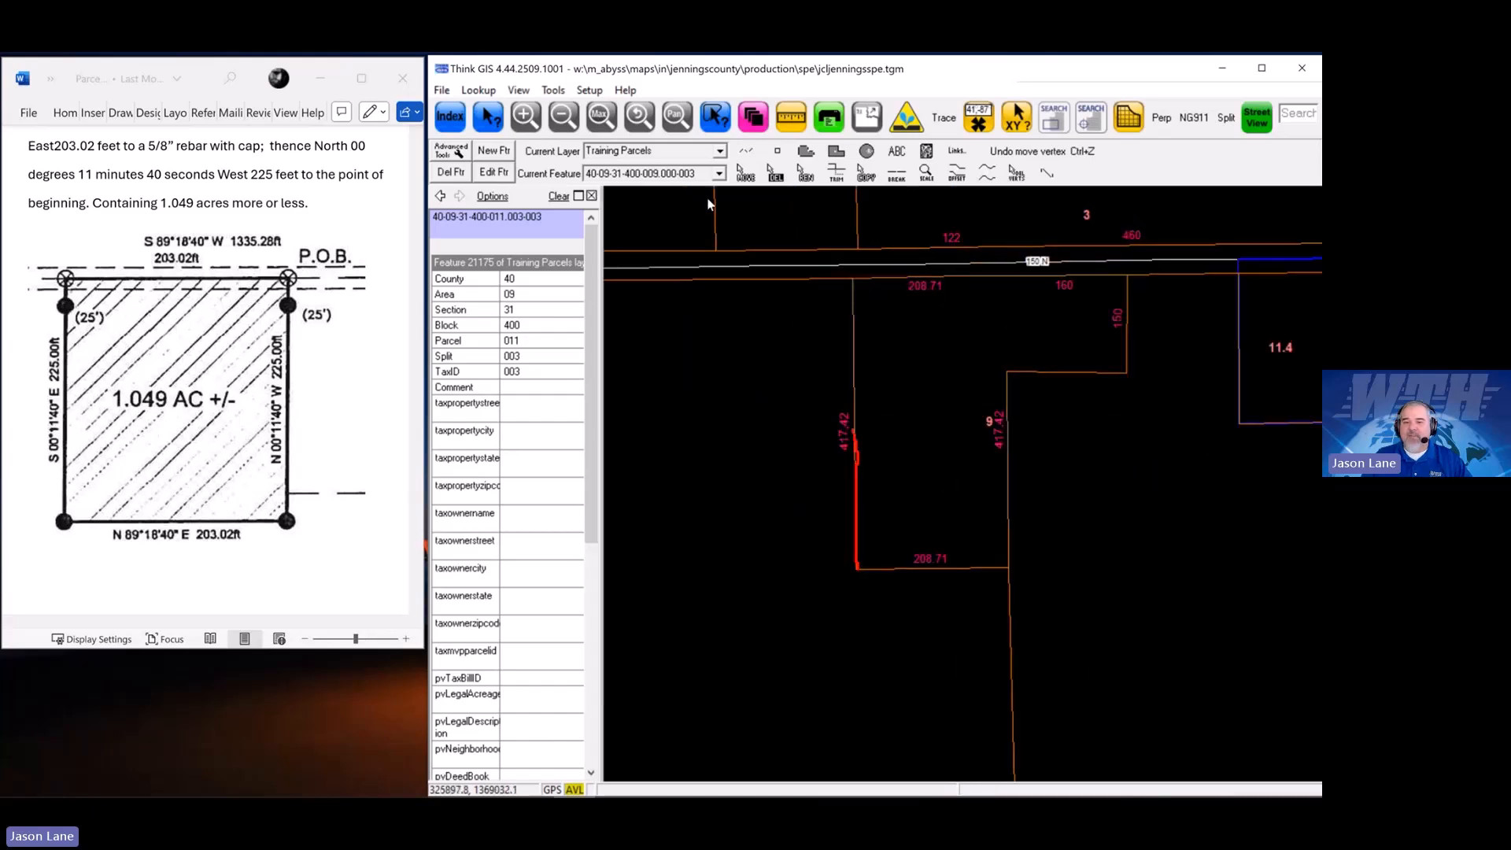
{"action": "left_click", "coordinate": [745, 172]}
{"action": "left_click", "coordinate": [985, 519]}
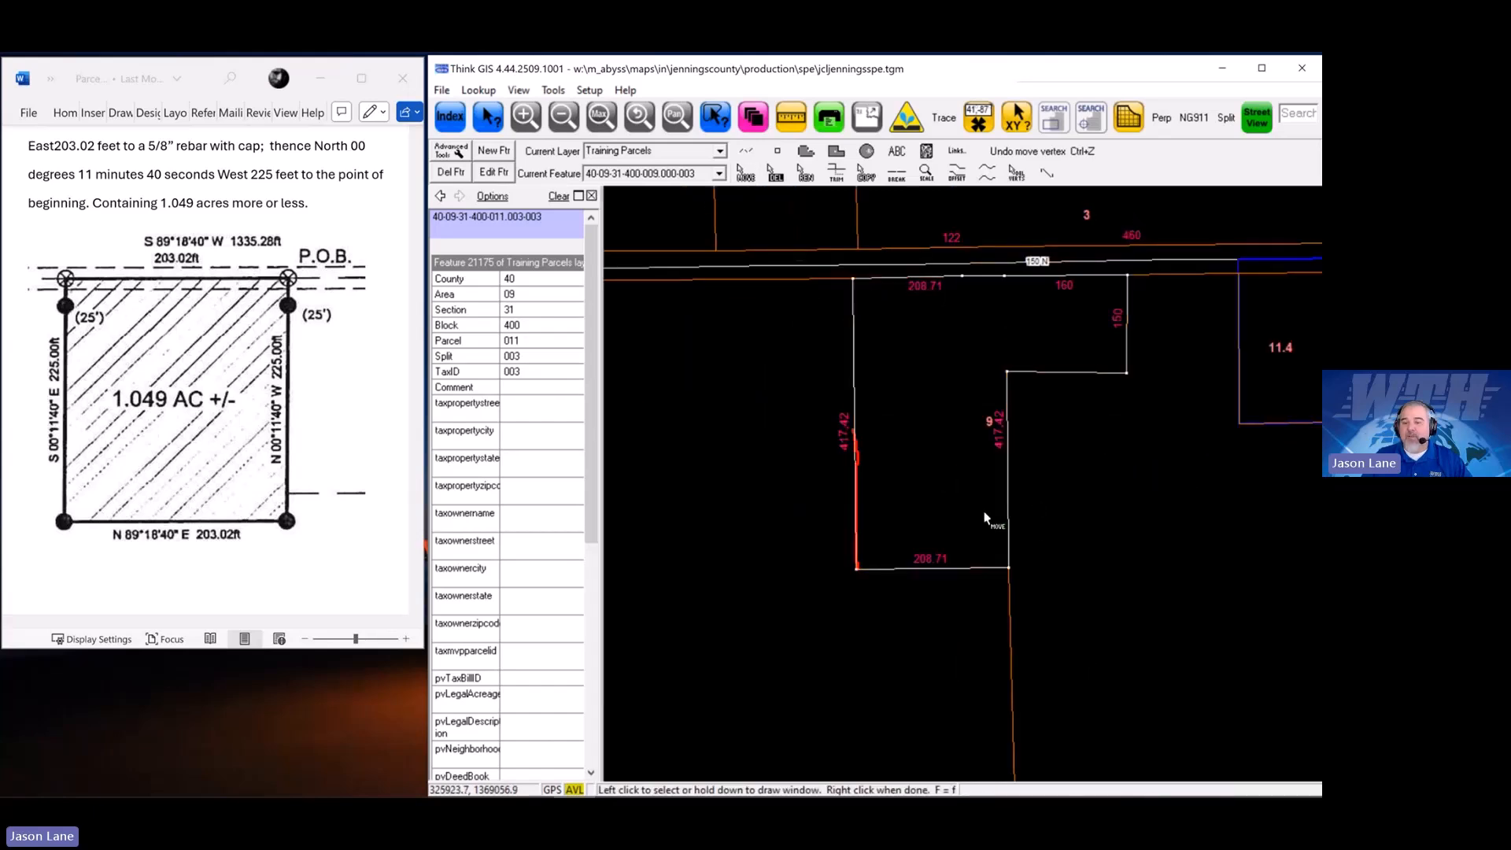
{"action": "right_click", "coordinate": [955, 472]}
{"action": "left_click_drag", "start_coordinate": [938, 452], "coordinate": [1012, 588]}
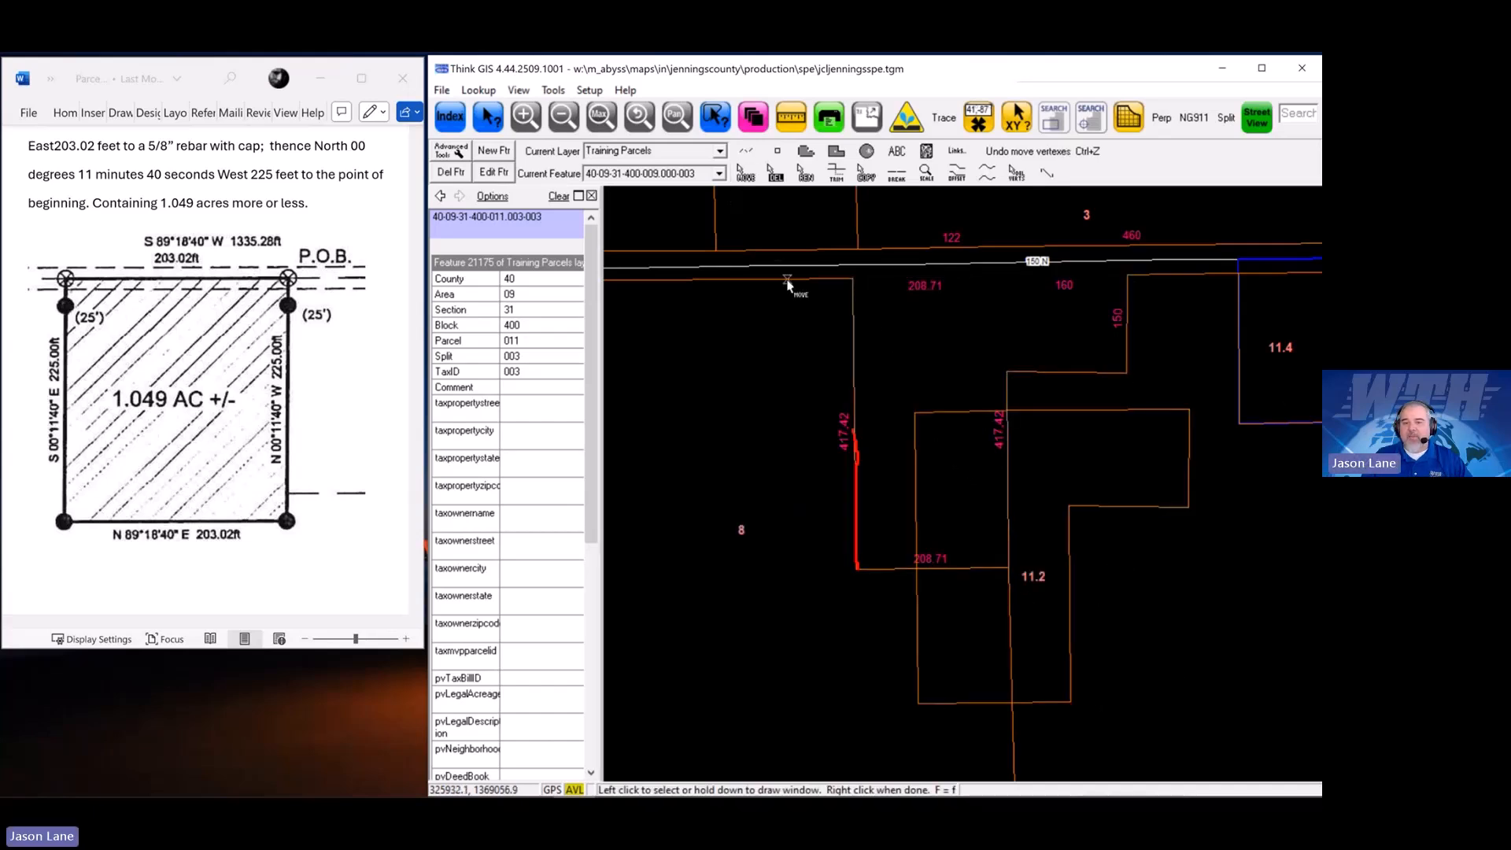
Move the outline of parcel 8 southwest, away from parcel 9's original position
{"action": "left_click", "coordinate": [789, 317]}
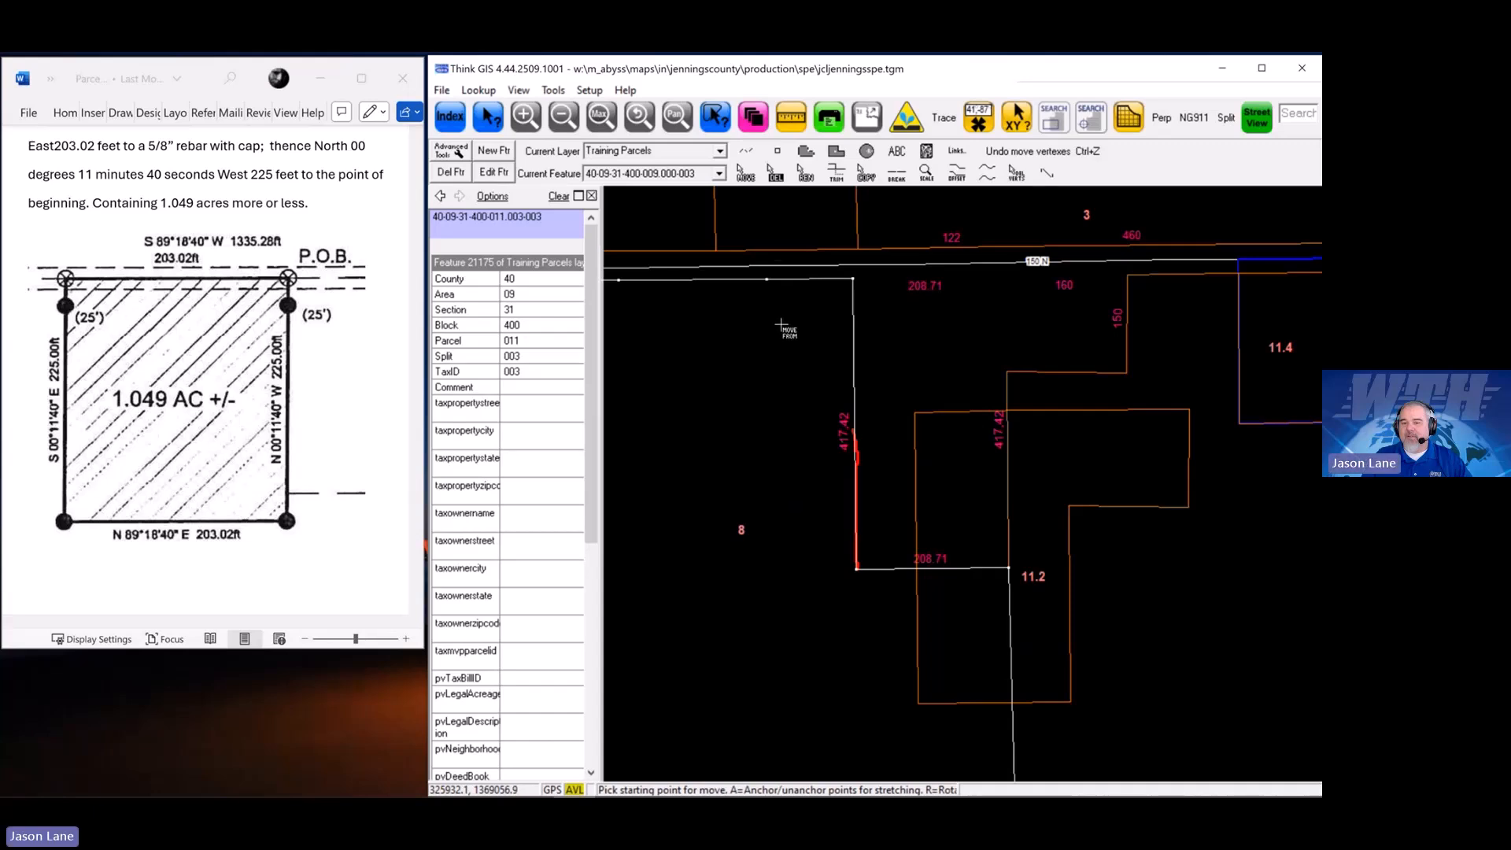
{"action": "right_click", "coordinate": [782, 329]}
{"action": "left_click_drag", "start_coordinate": [784, 332], "coordinate": [690, 383]}
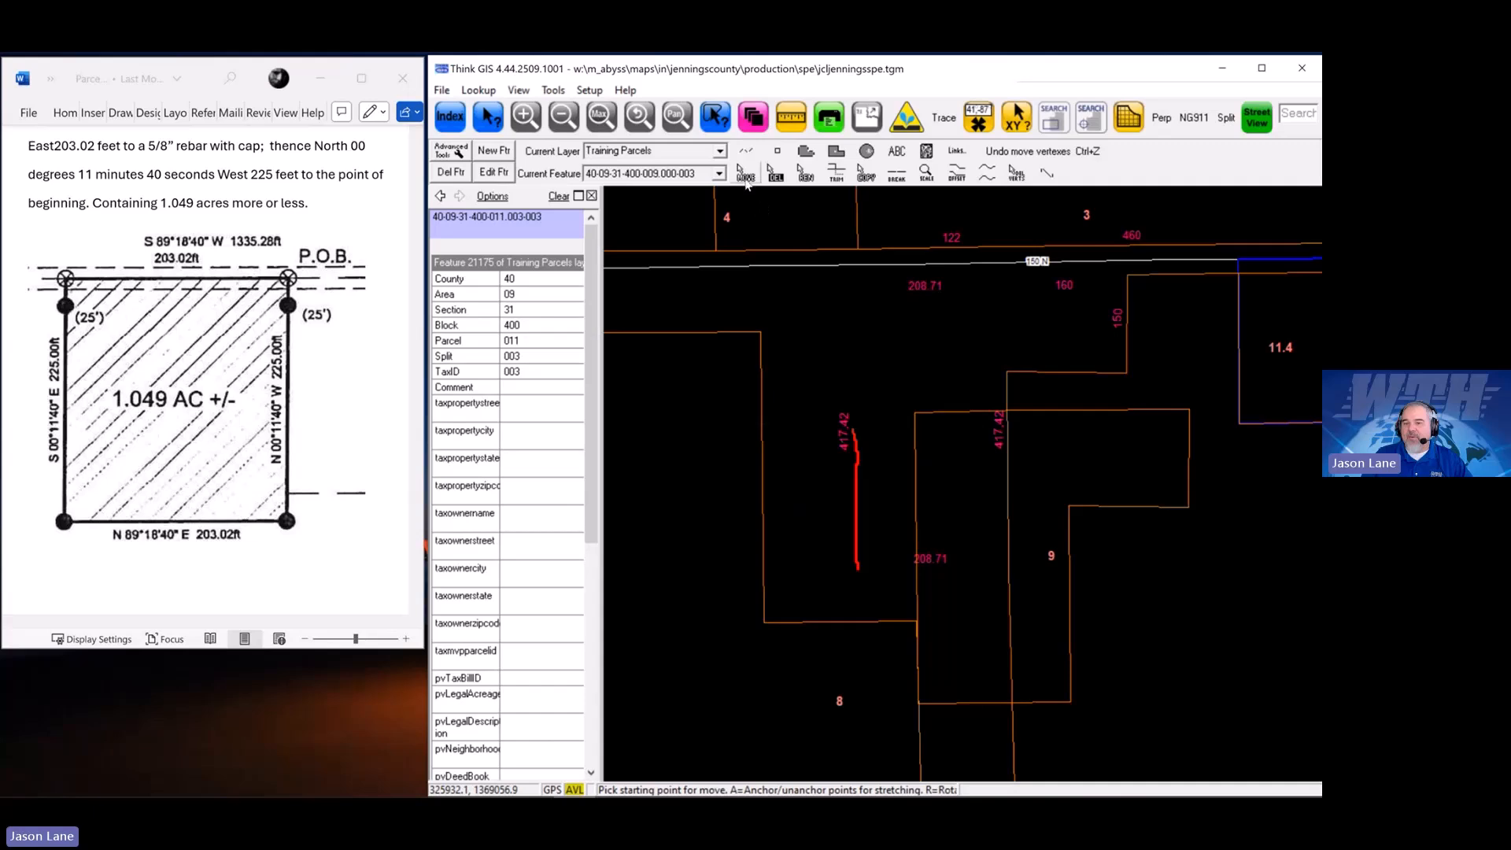
{"action": "left_click", "coordinate": [775, 173]}
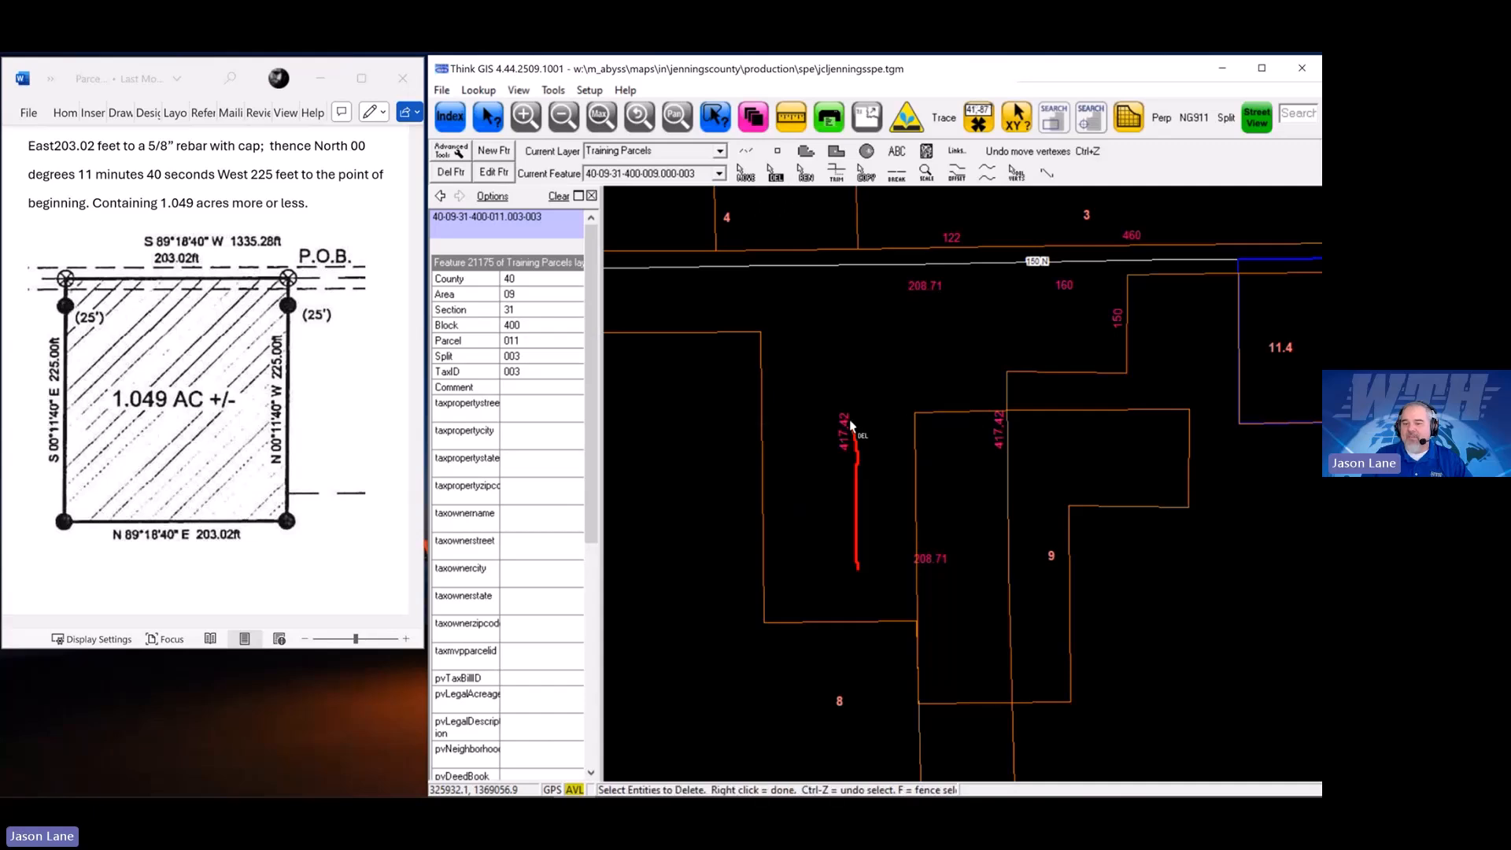
{"action": "right_click", "coordinate": [903, 521]}
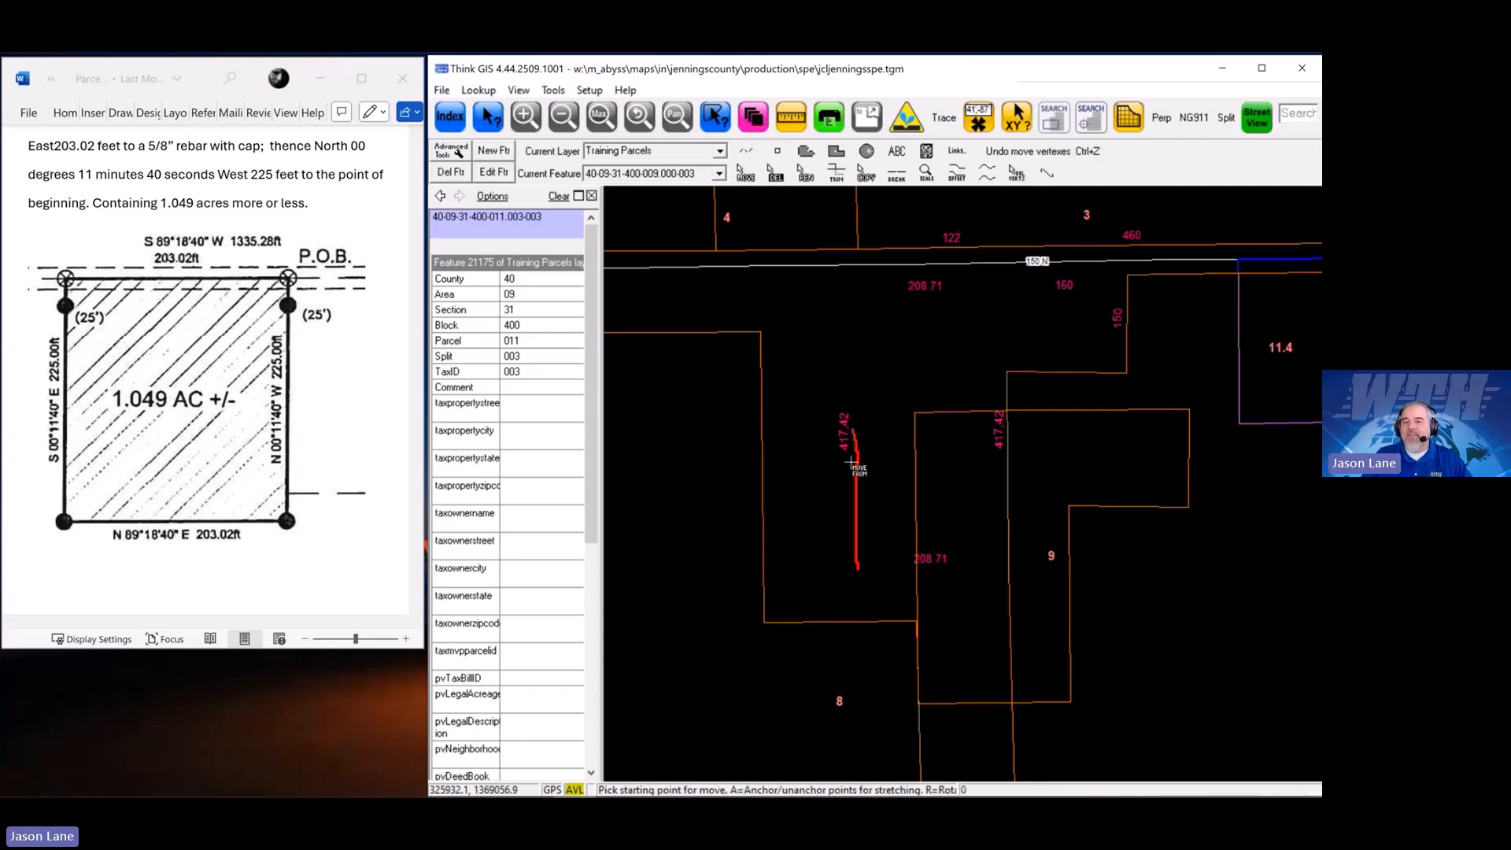
{"action": "right_click", "coordinate": [851, 461]}
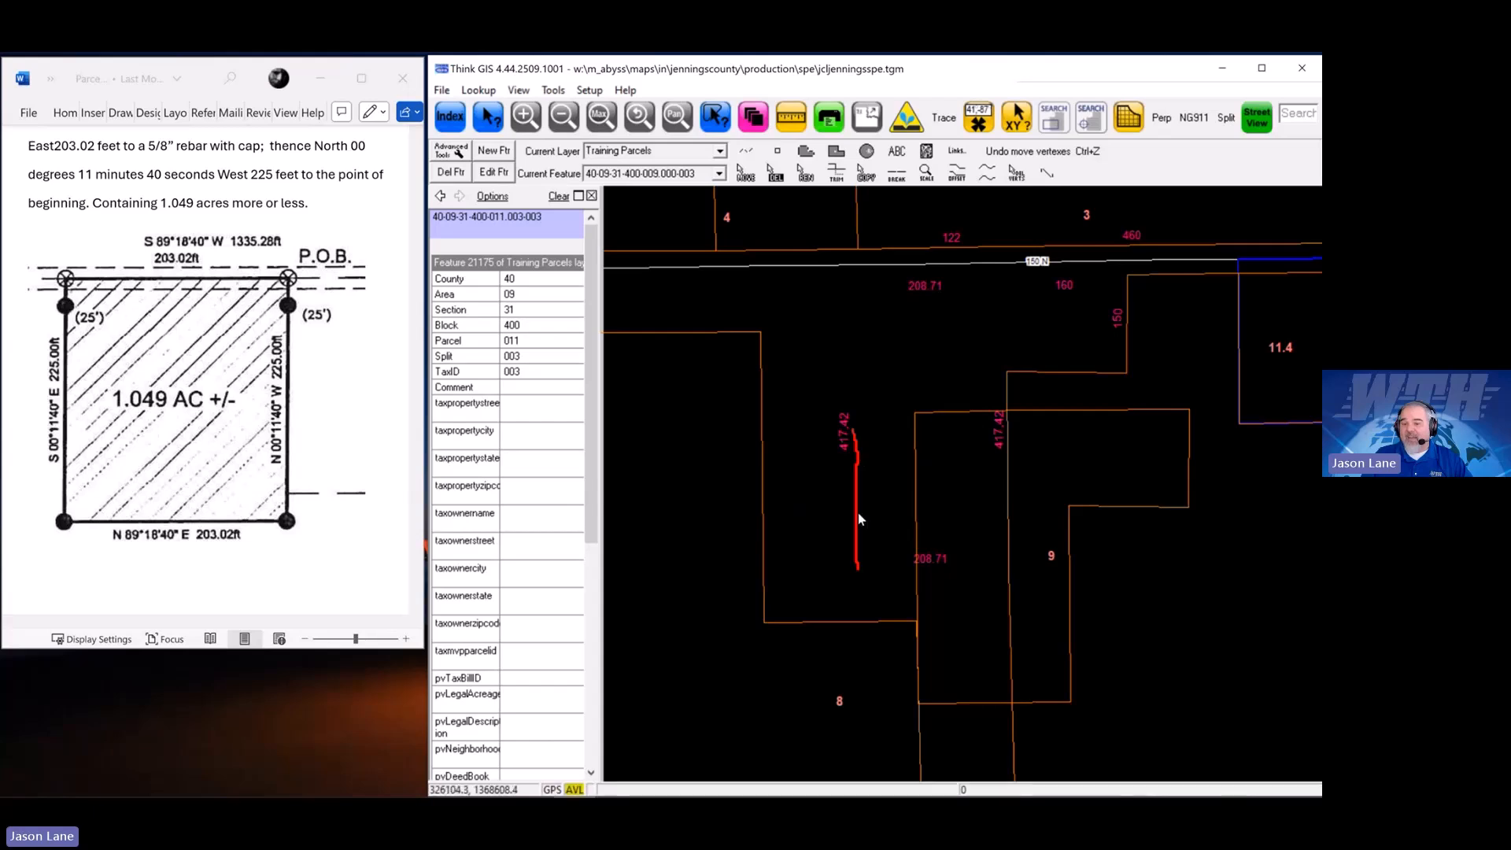
Move parcel 9 back to its original position, snapping its east corner onto the corner of parcel 11.2's boundary
{"action": "left_click", "coordinate": [745, 173]}
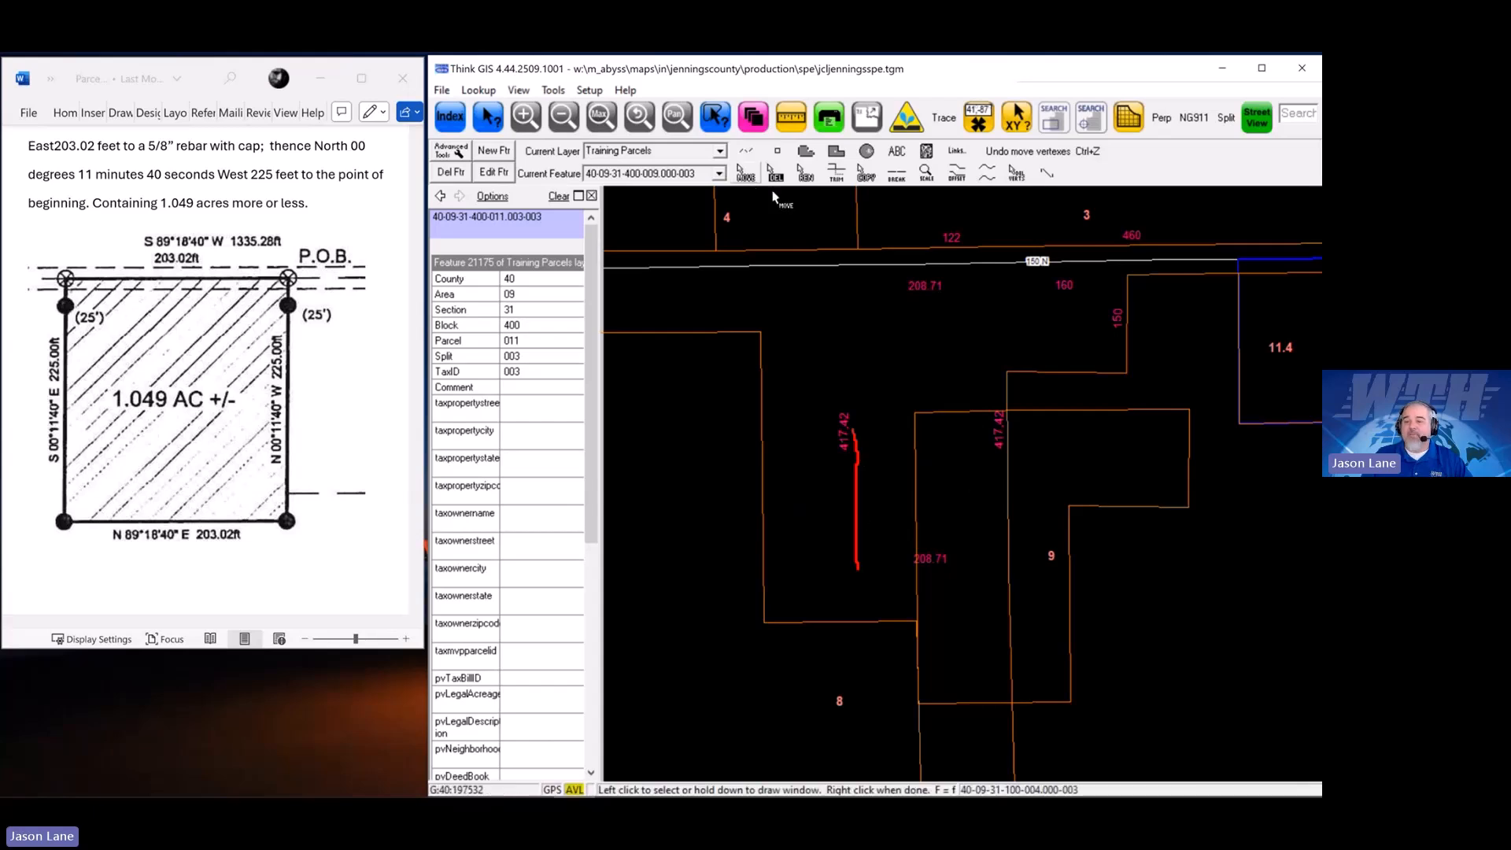
{"action": "left_click", "coordinate": [1134, 428]}
{"action": "right_click", "coordinate": [1187, 513]}
{"action": "left_click_drag", "start_coordinate": [1187, 507], "coordinate": [1125, 373]}
Move parcel 8 back so its northeast corner meets parcel 9's northwest corner, and clear the selected feature's information
{"action": "left_click", "coordinate": [760, 358]}
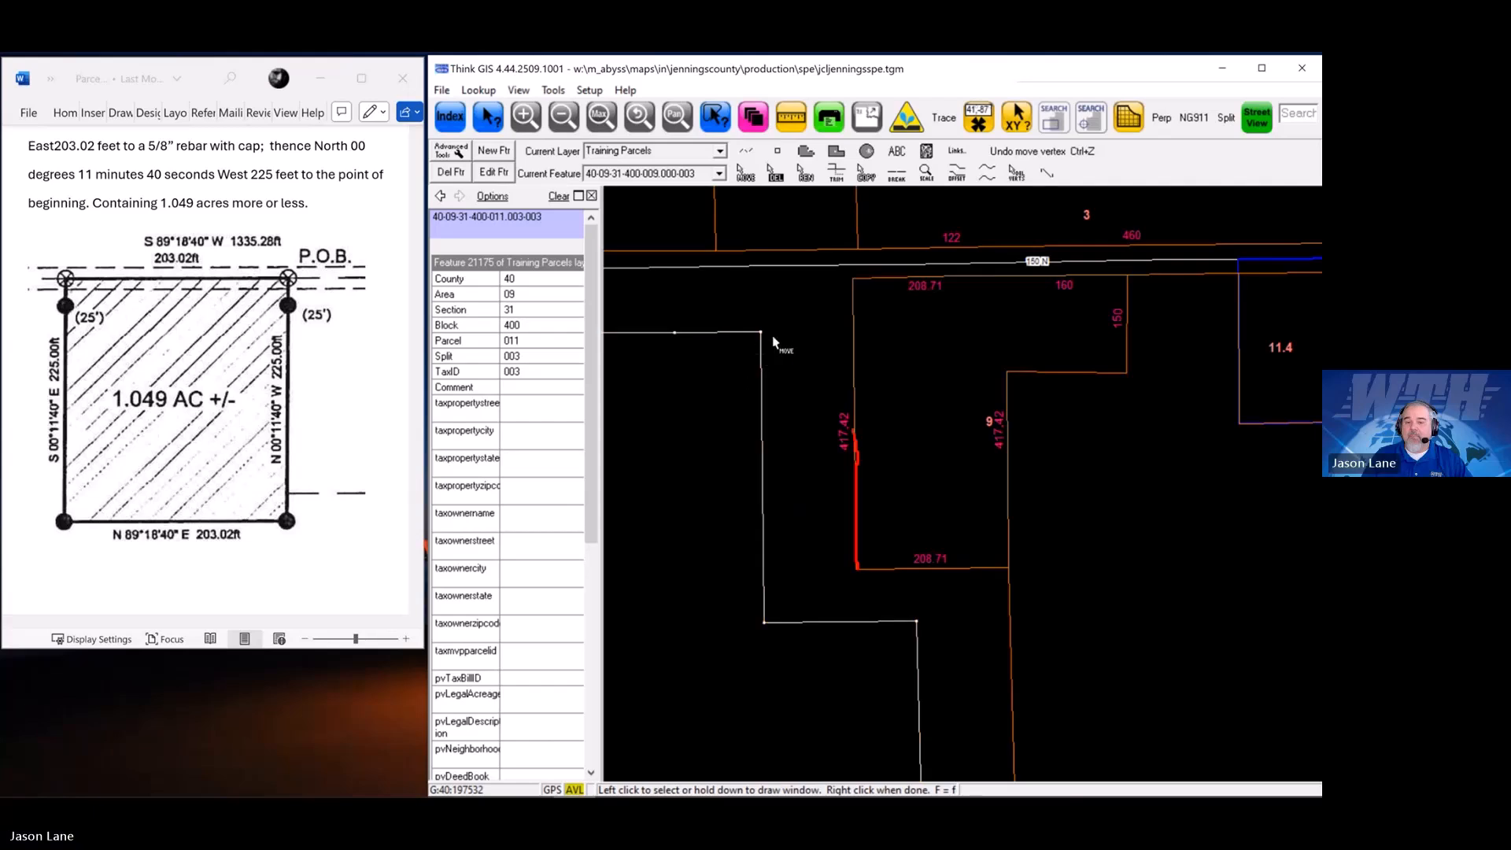
{"action": "right_click", "coordinate": [773, 342]}
{"action": "left_click_drag", "start_coordinate": [775, 341], "coordinate": [852, 281]}
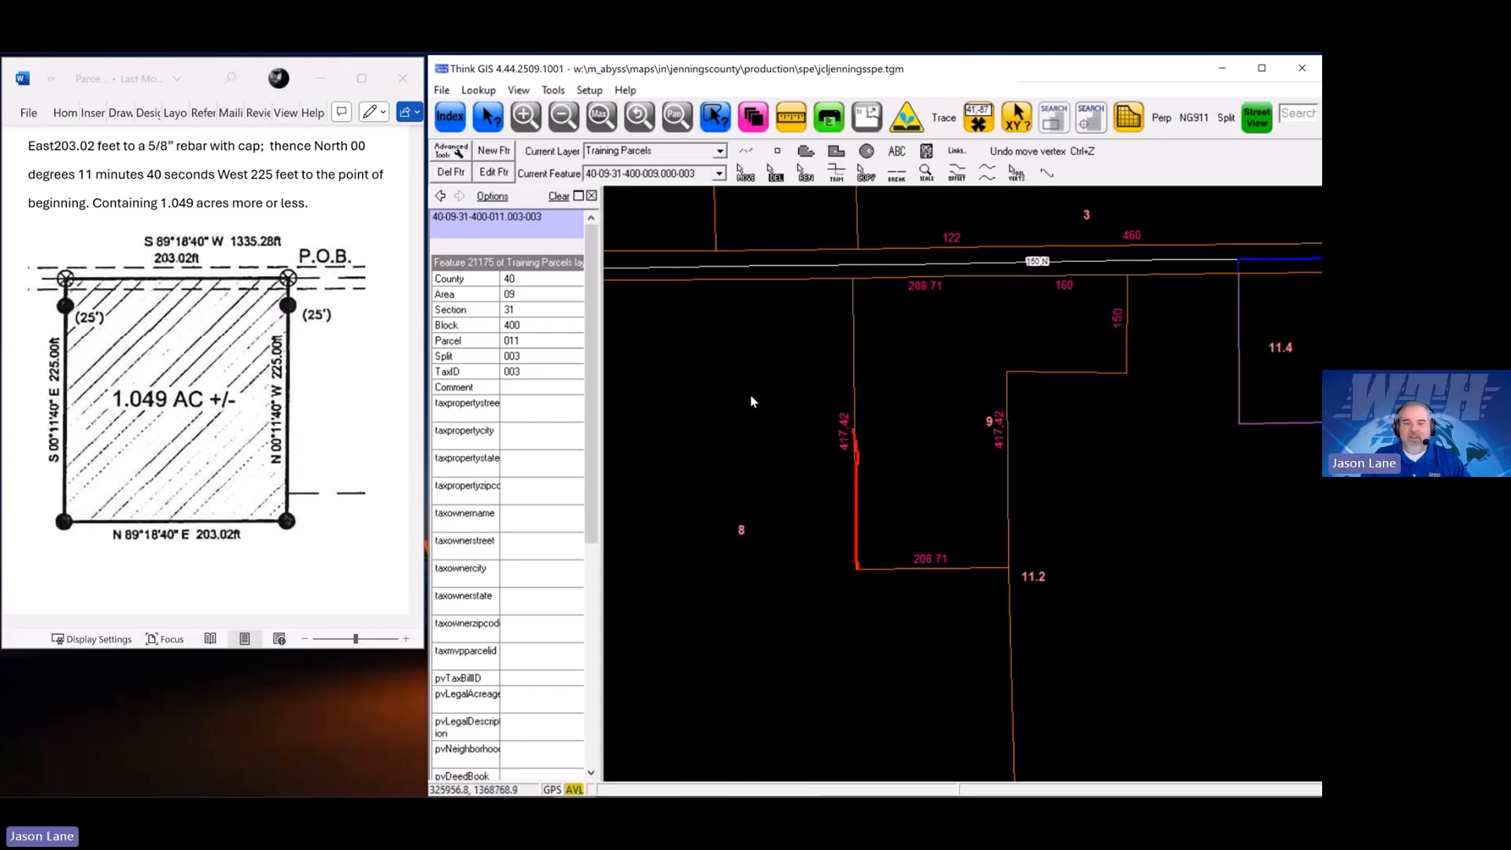
{"action": "left_click", "coordinate": [558, 196]}
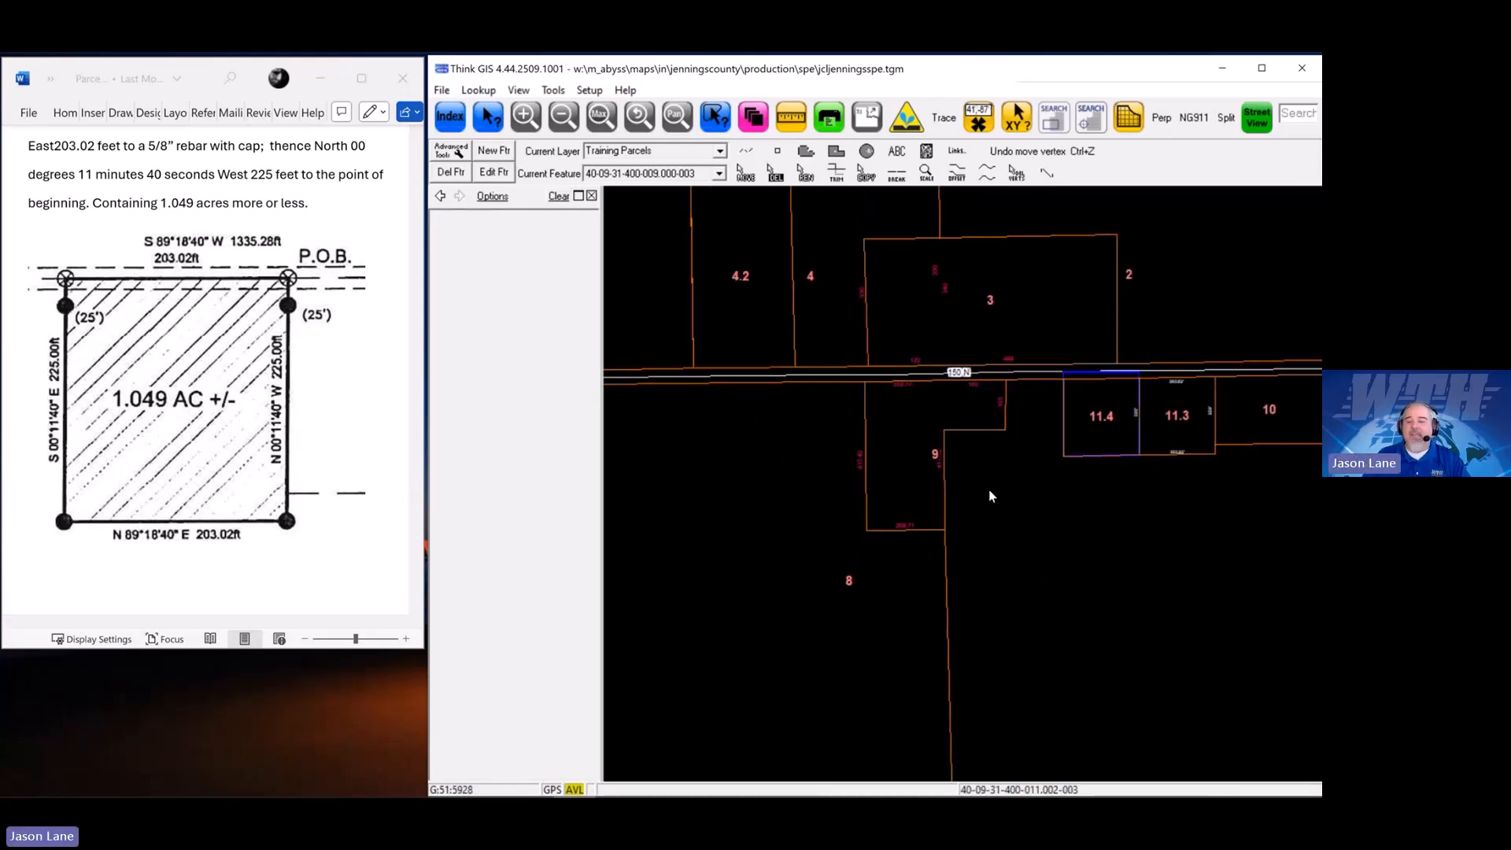
Open parcel 9's attributes to compare its legal acreage with the calculated acres, and close them without saving
{"action": "left_click_drag", "start_coordinate": [958, 481], "coordinate": [952, 475]}
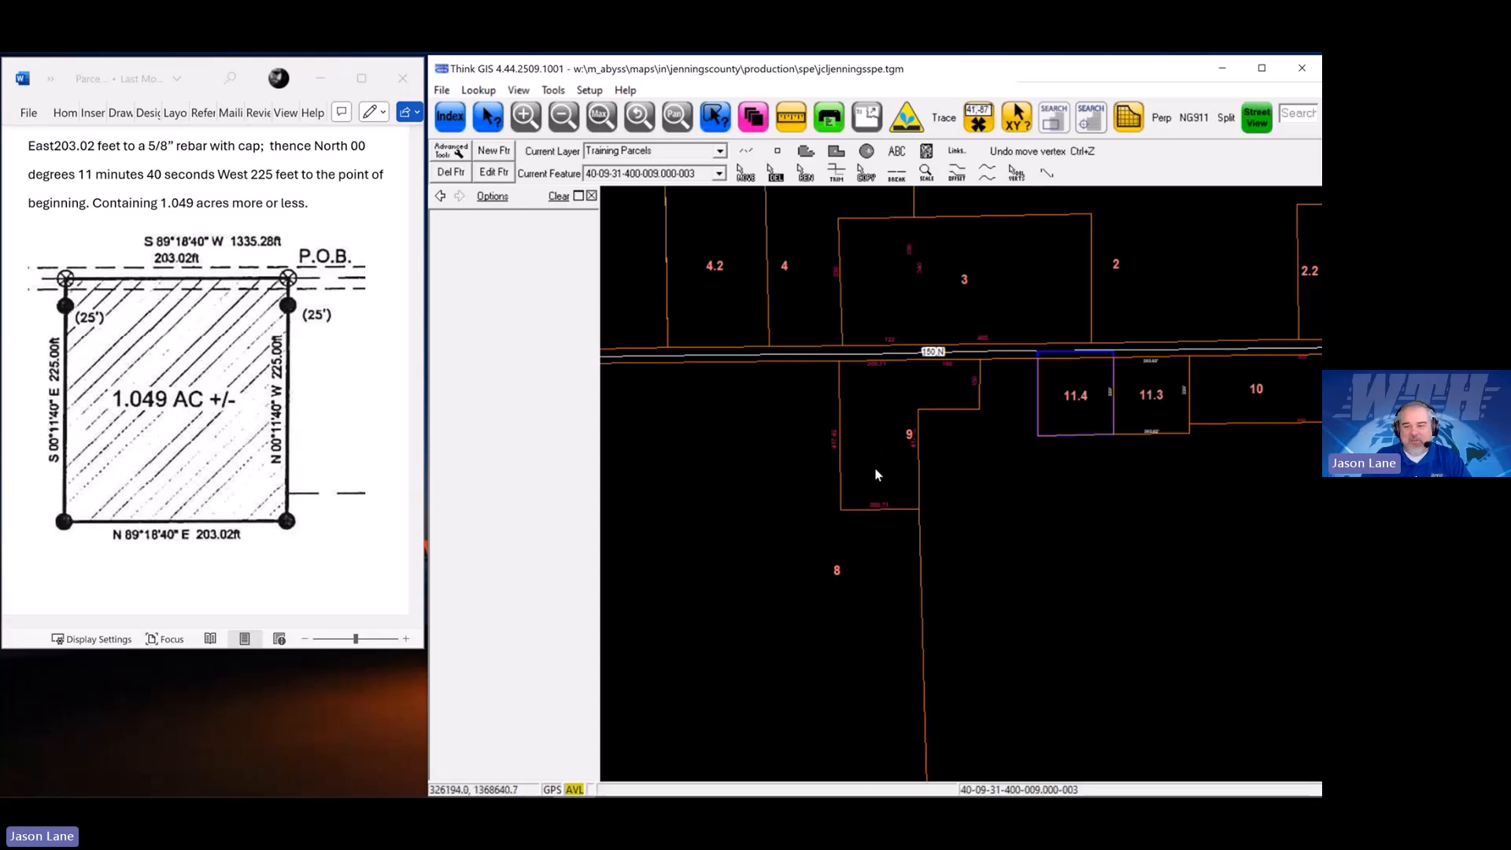
{"action": "left_click_drag", "start_coordinate": [876, 499], "coordinate": [873, 481]}
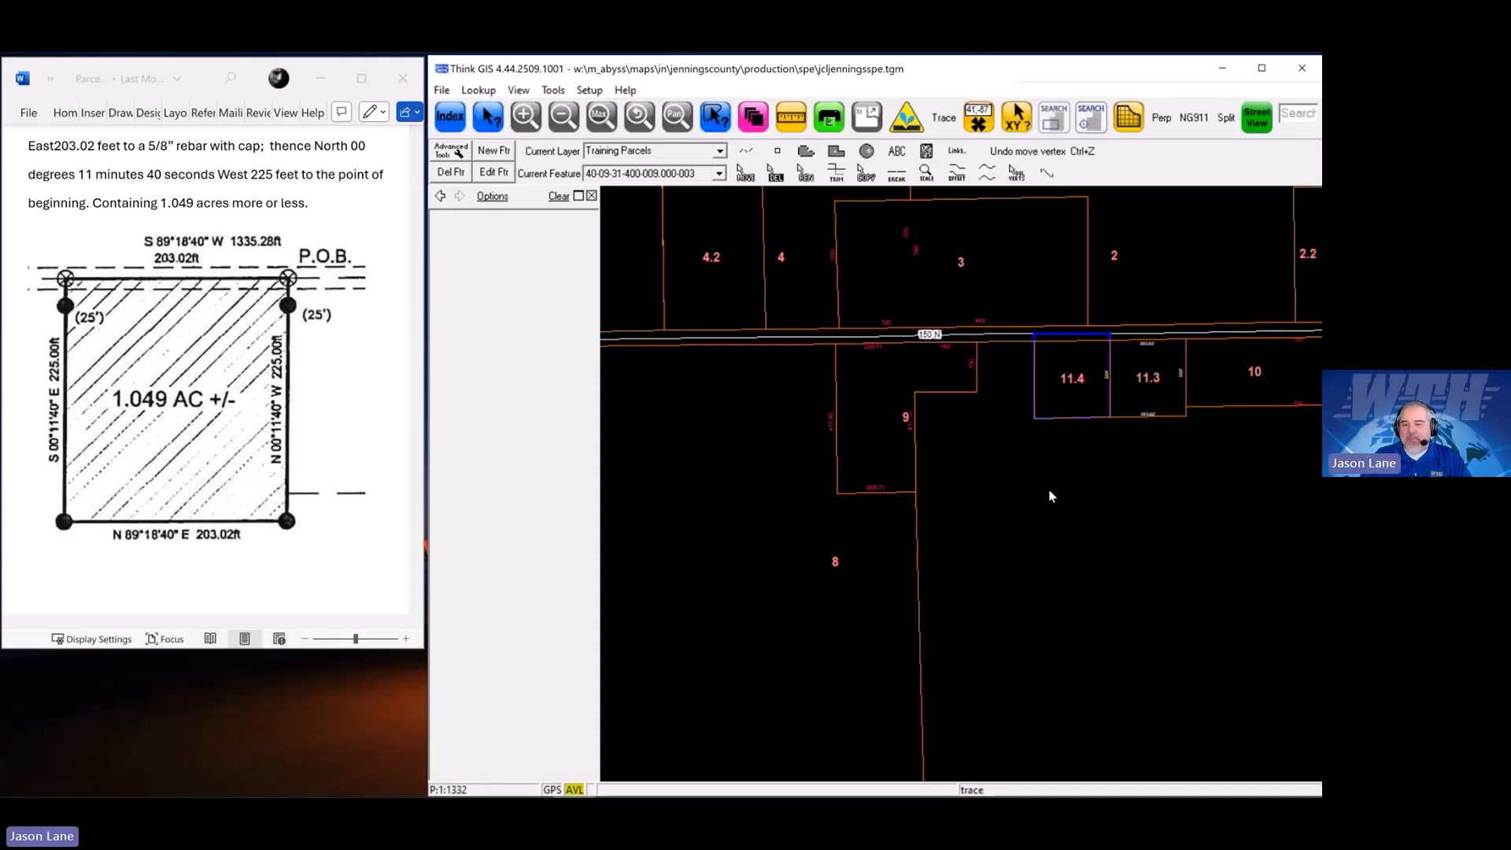
{"action": "left_click", "coordinate": [847, 391]}
{"action": "double_click", "coordinate": [848, 391]}
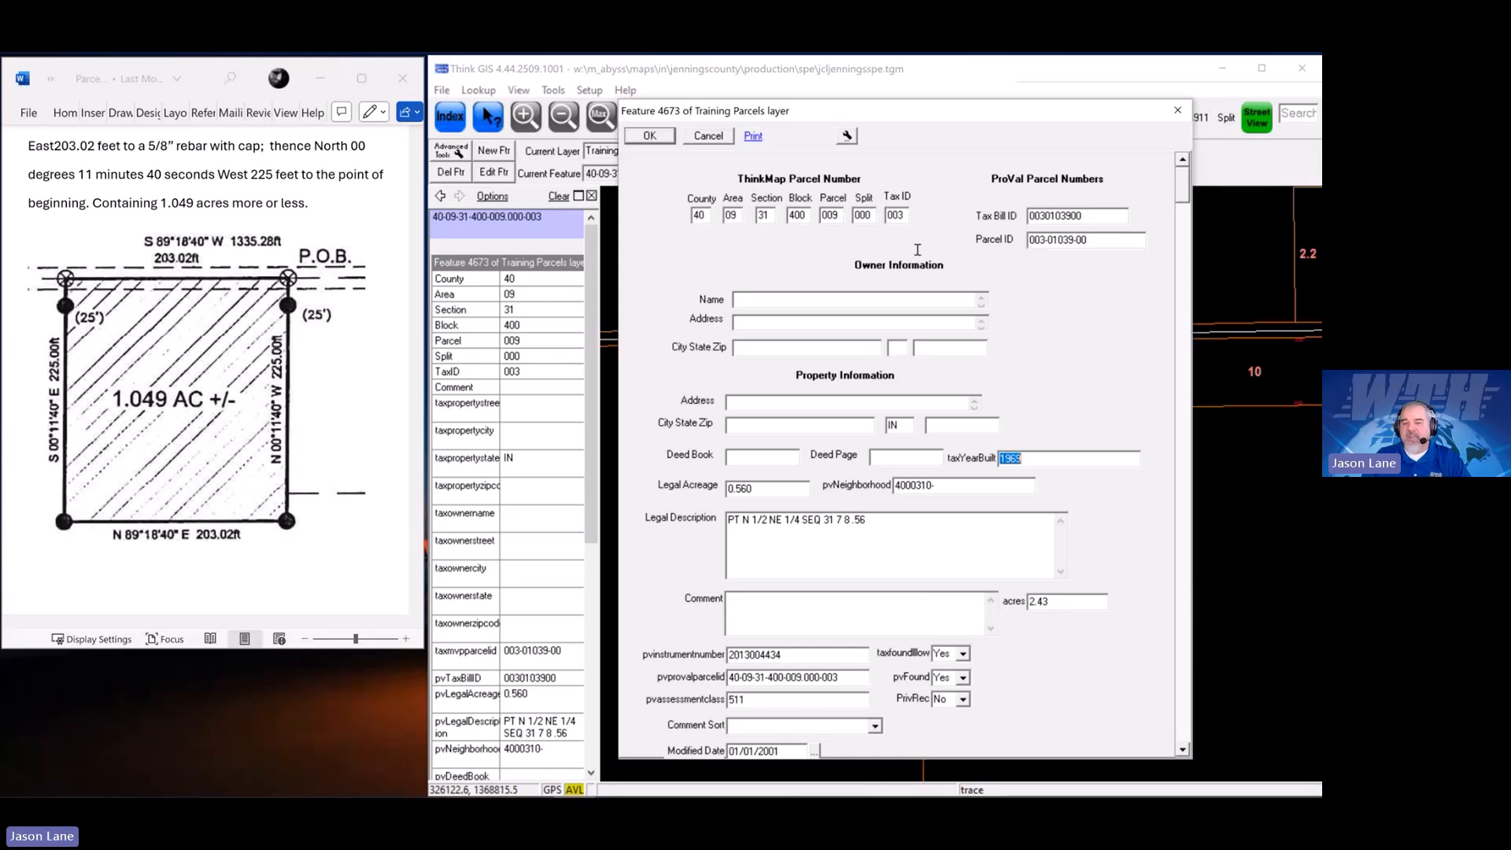
{"action": "left_click", "coordinate": [706, 135]}
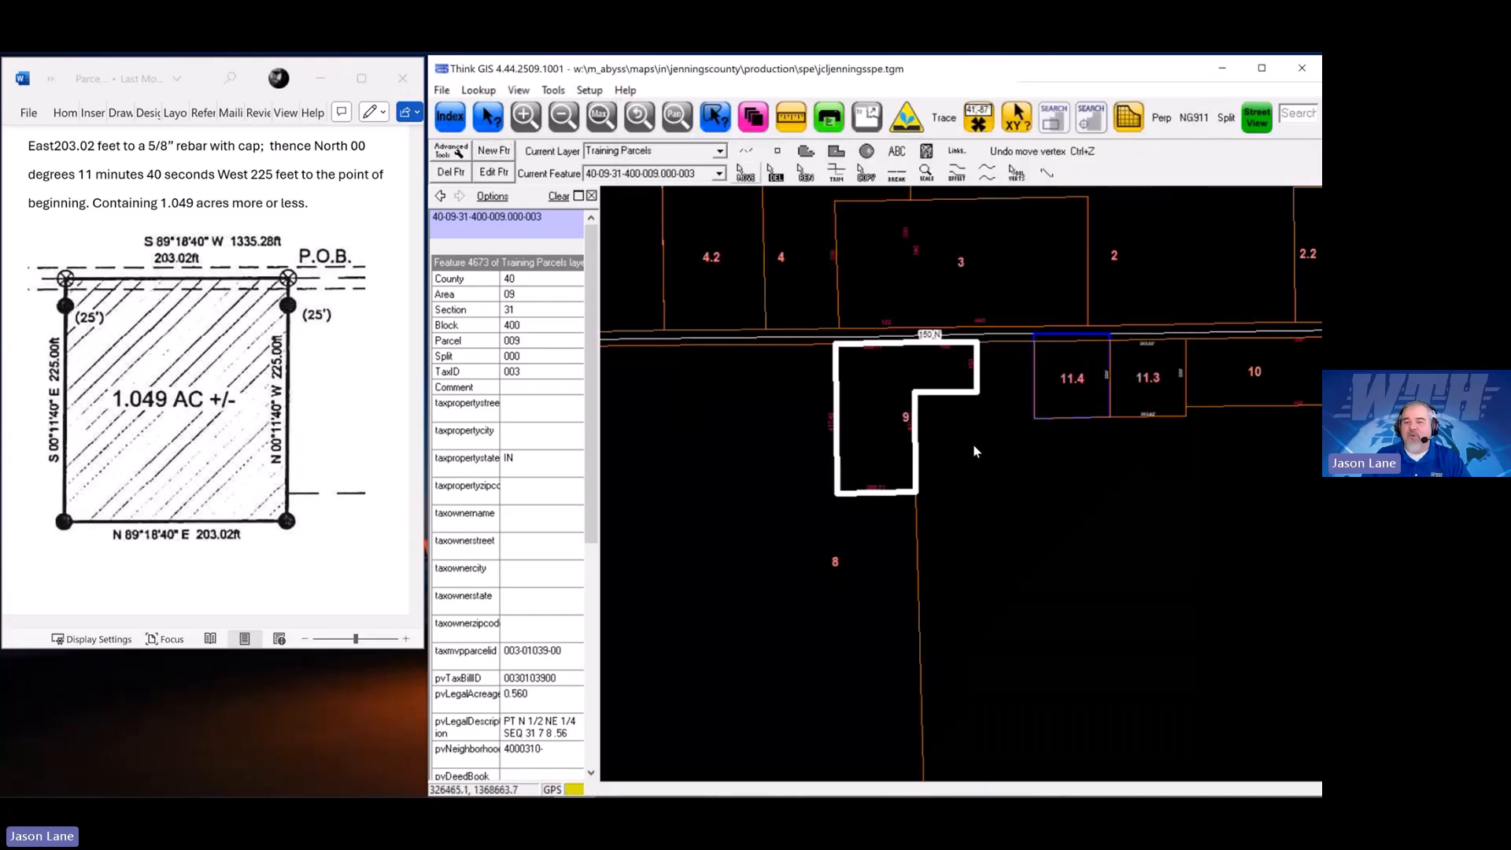
Move parcel 9's southwest corner farther southwest and reopen its attributes to check the recalculated acres
{"action": "left_click", "coordinate": [745, 173]}
{"action": "left_click_drag", "start_coordinate": [836, 498], "coordinate": [689, 624]}
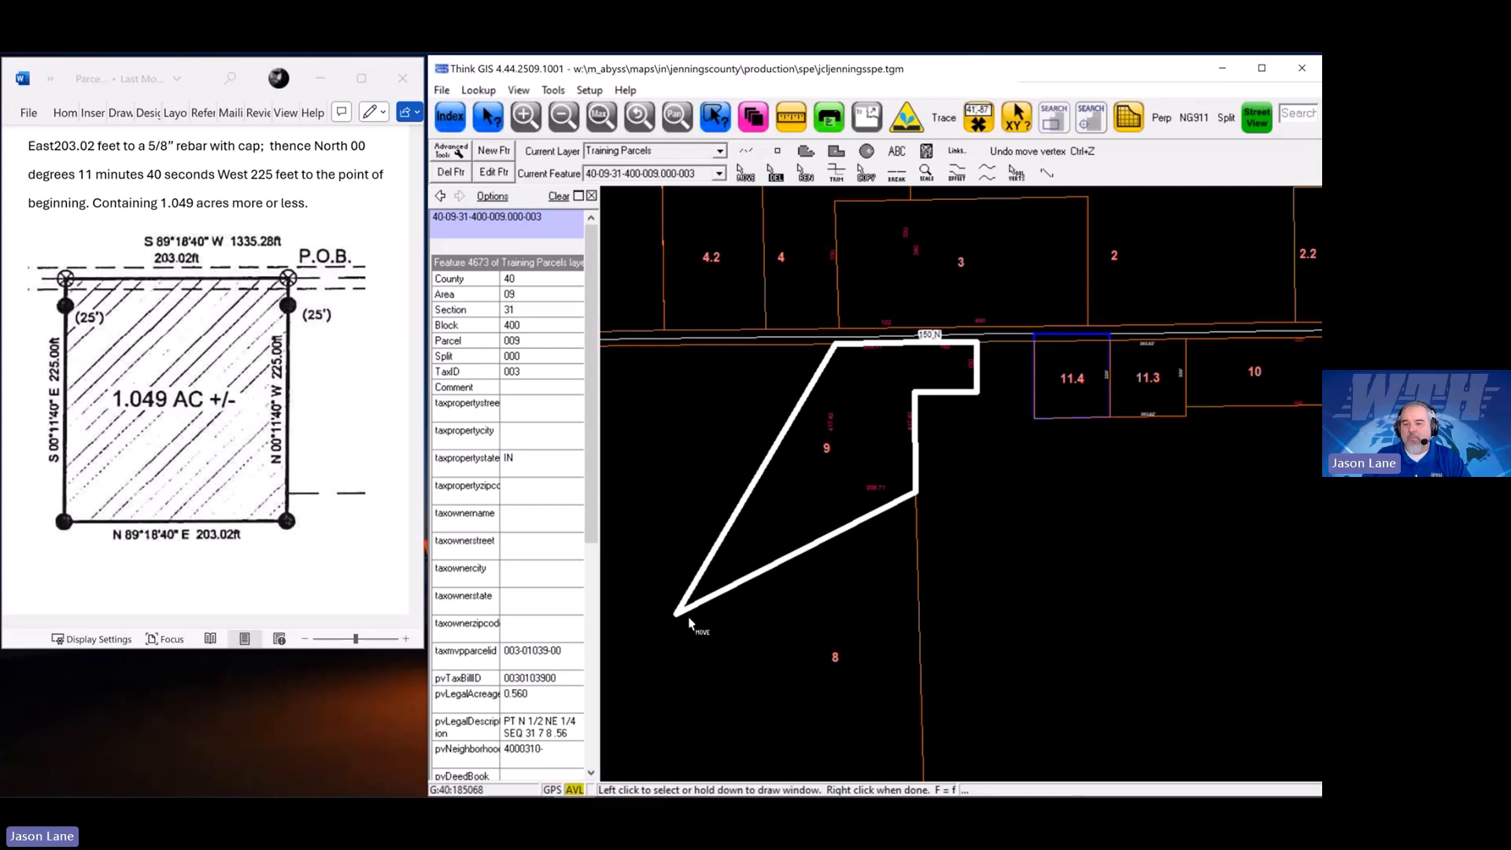
{"action": "right_click", "coordinate": [837, 532]}
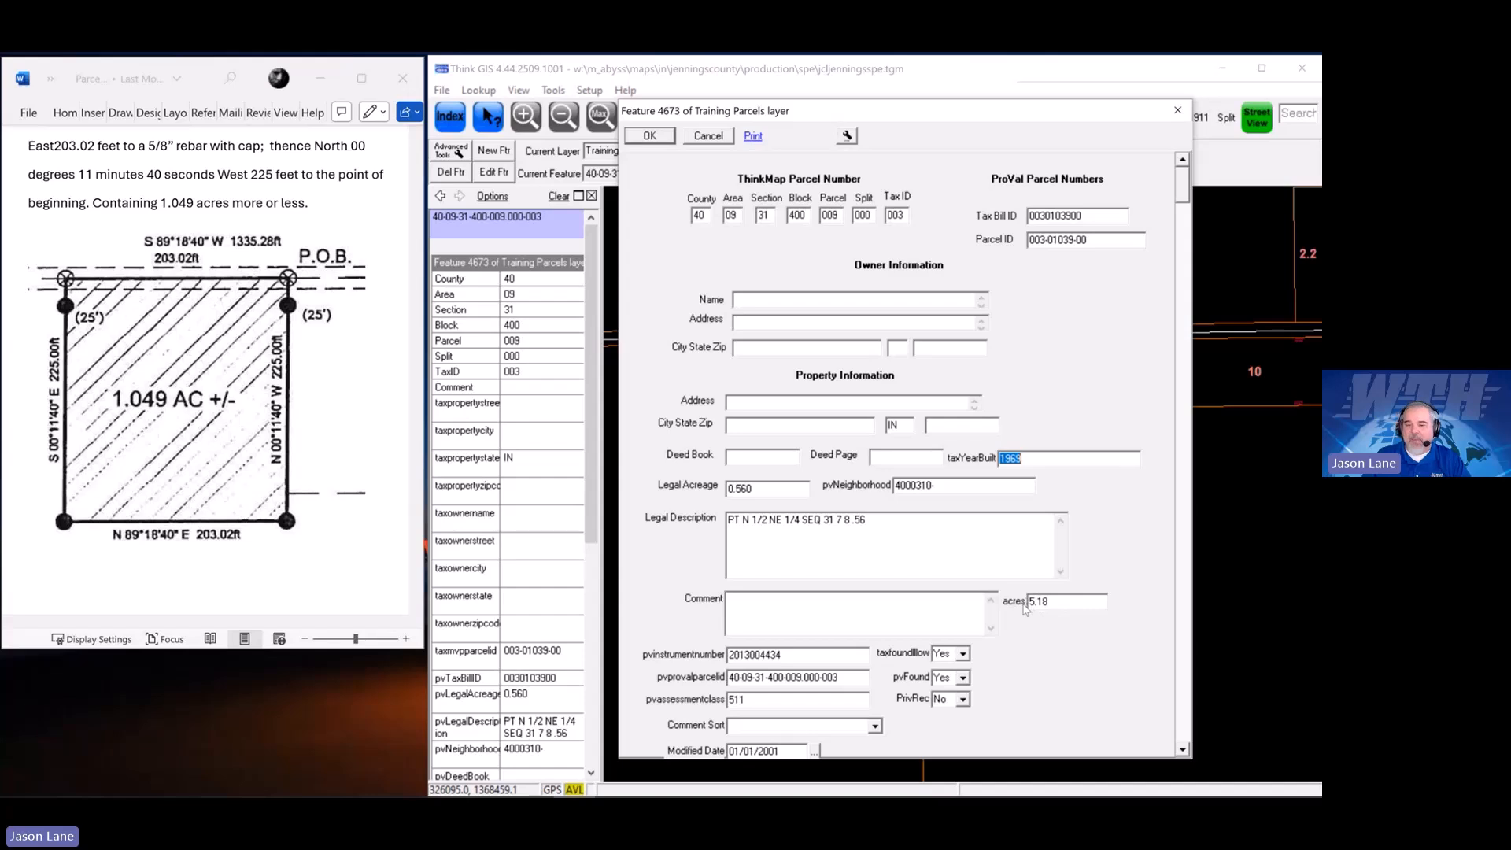
Close parcel 9's attributes without saving and undo the move of its southwest corner
{"action": "left_click", "coordinate": [709, 137]}
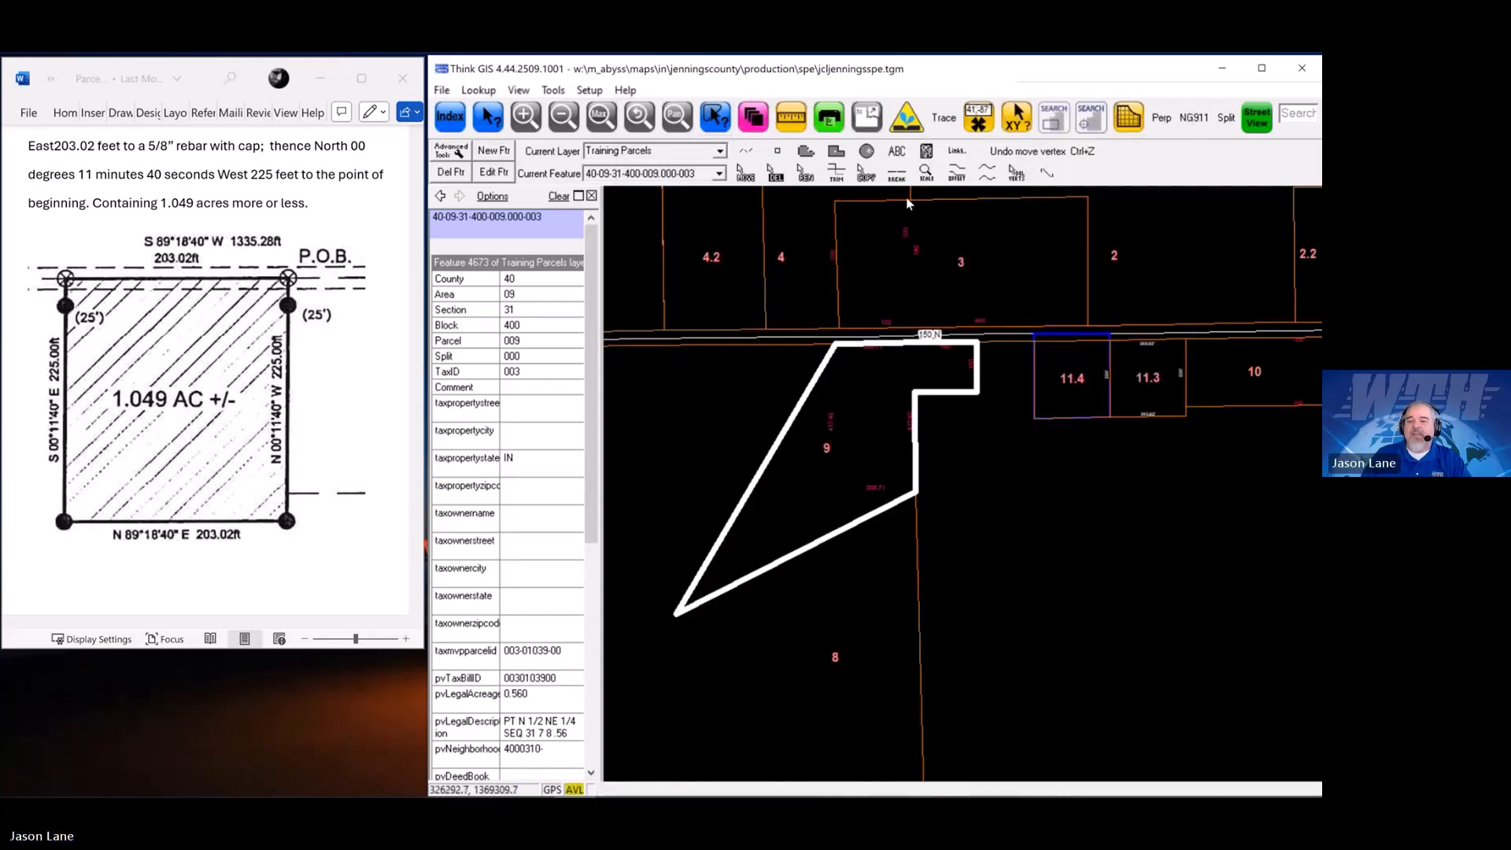
{"action": "left_click", "coordinate": [1026, 155]}
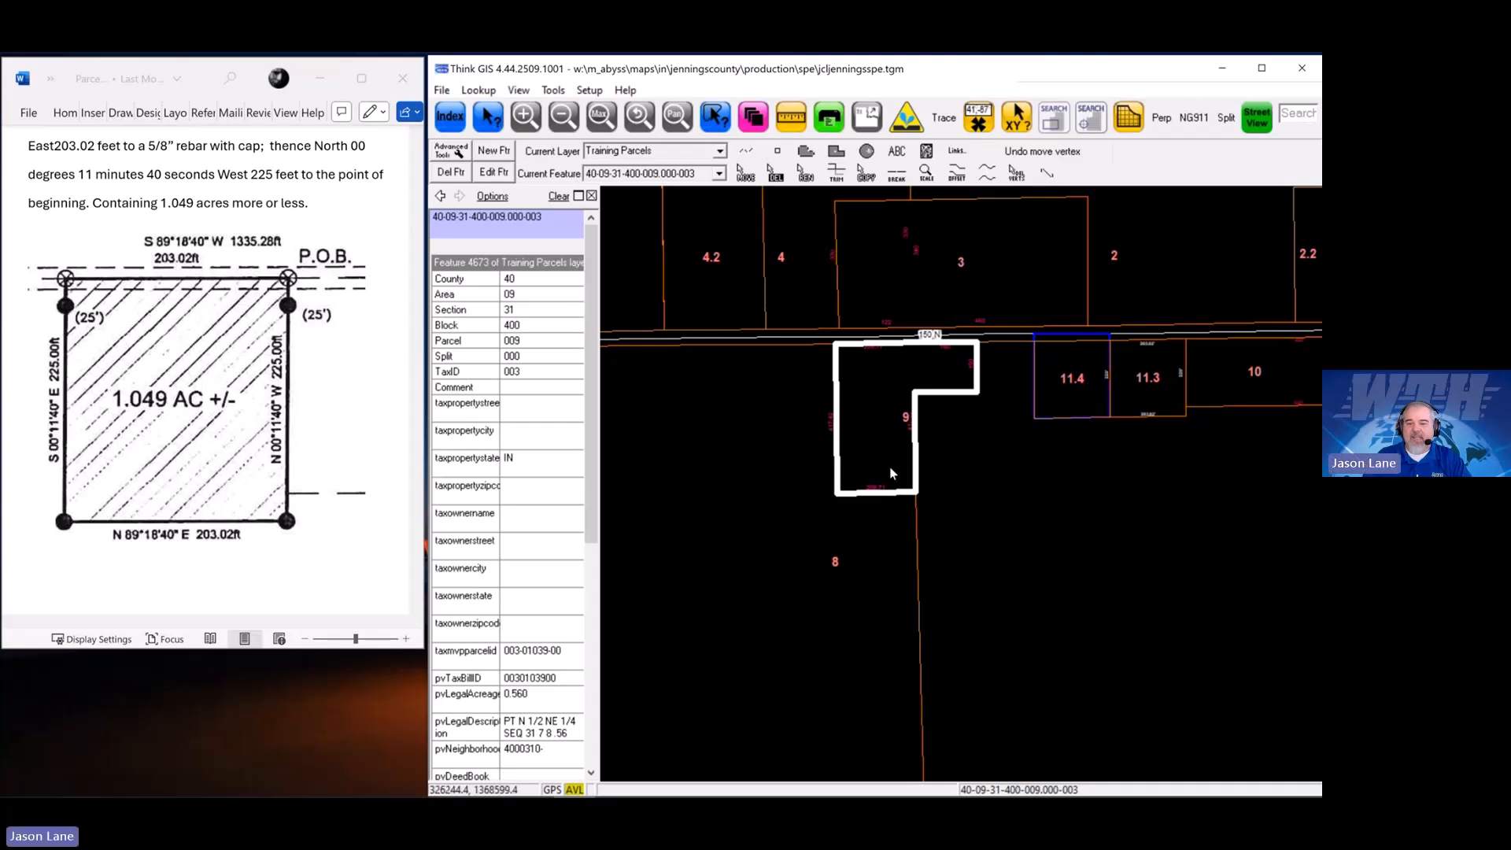
Compare the legal acreage with the calculated acres in parcel 10's attributes, and close them without saving
{"action": "left_click_drag", "start_coordinate": [1216, 459], "coordinate": [973, 453]}
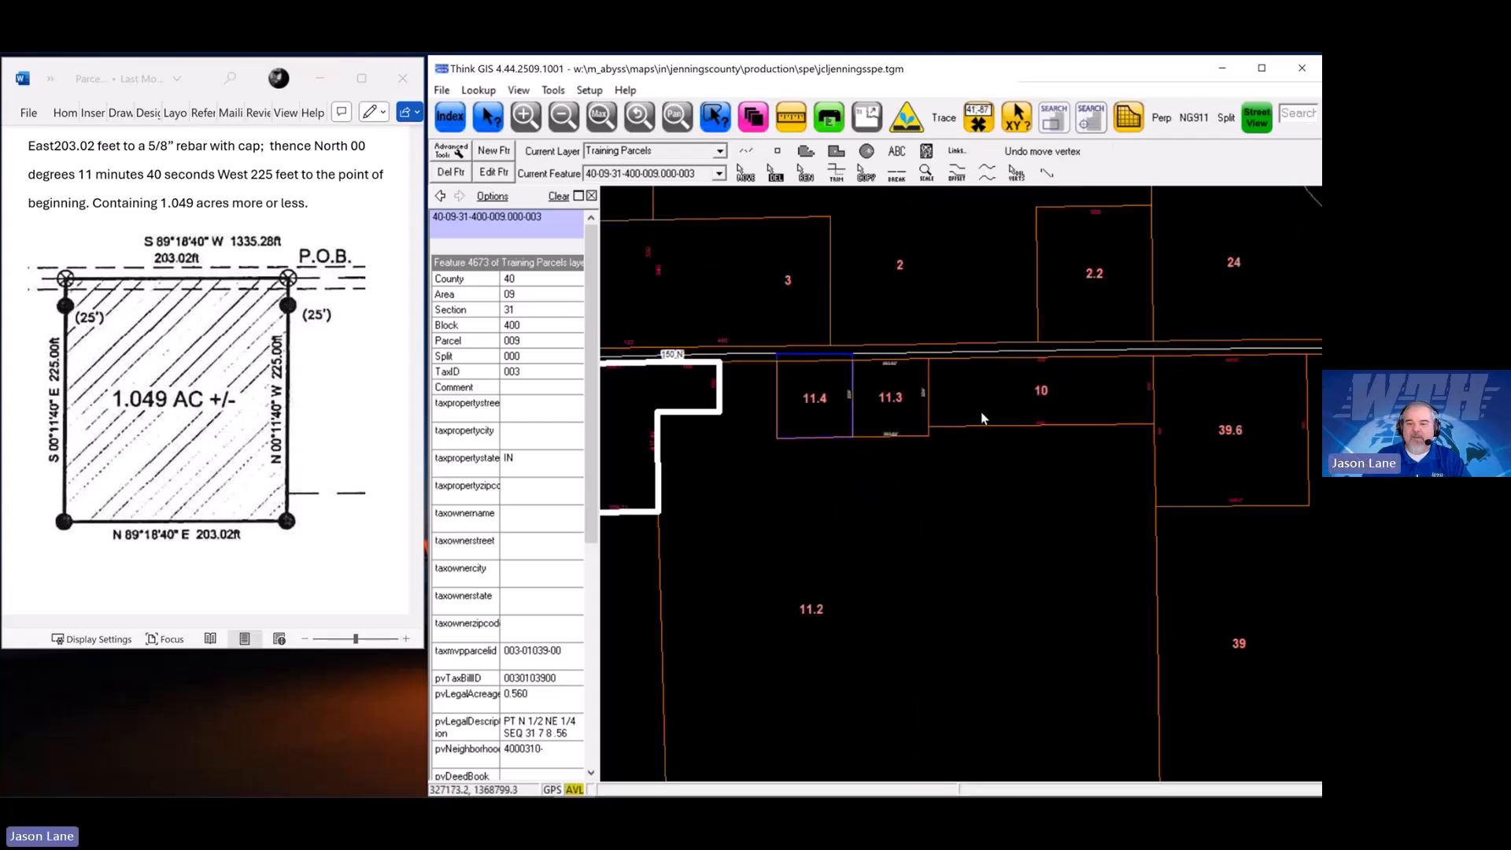
{"action": "double_click", "coordinate": [981, 413]}
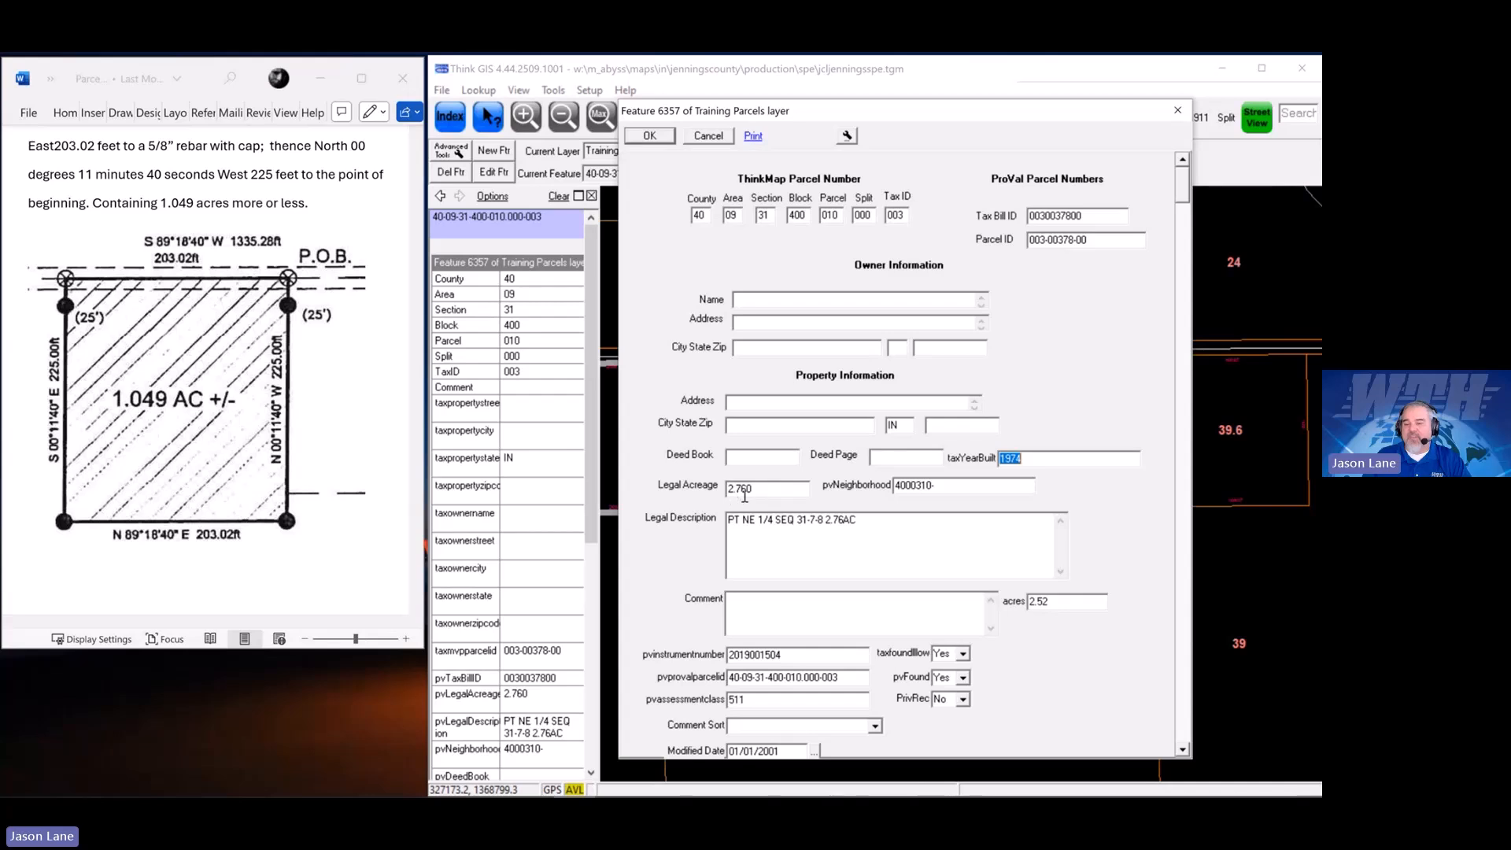
{"action": "left_click", "coordinate": [708, 136]}
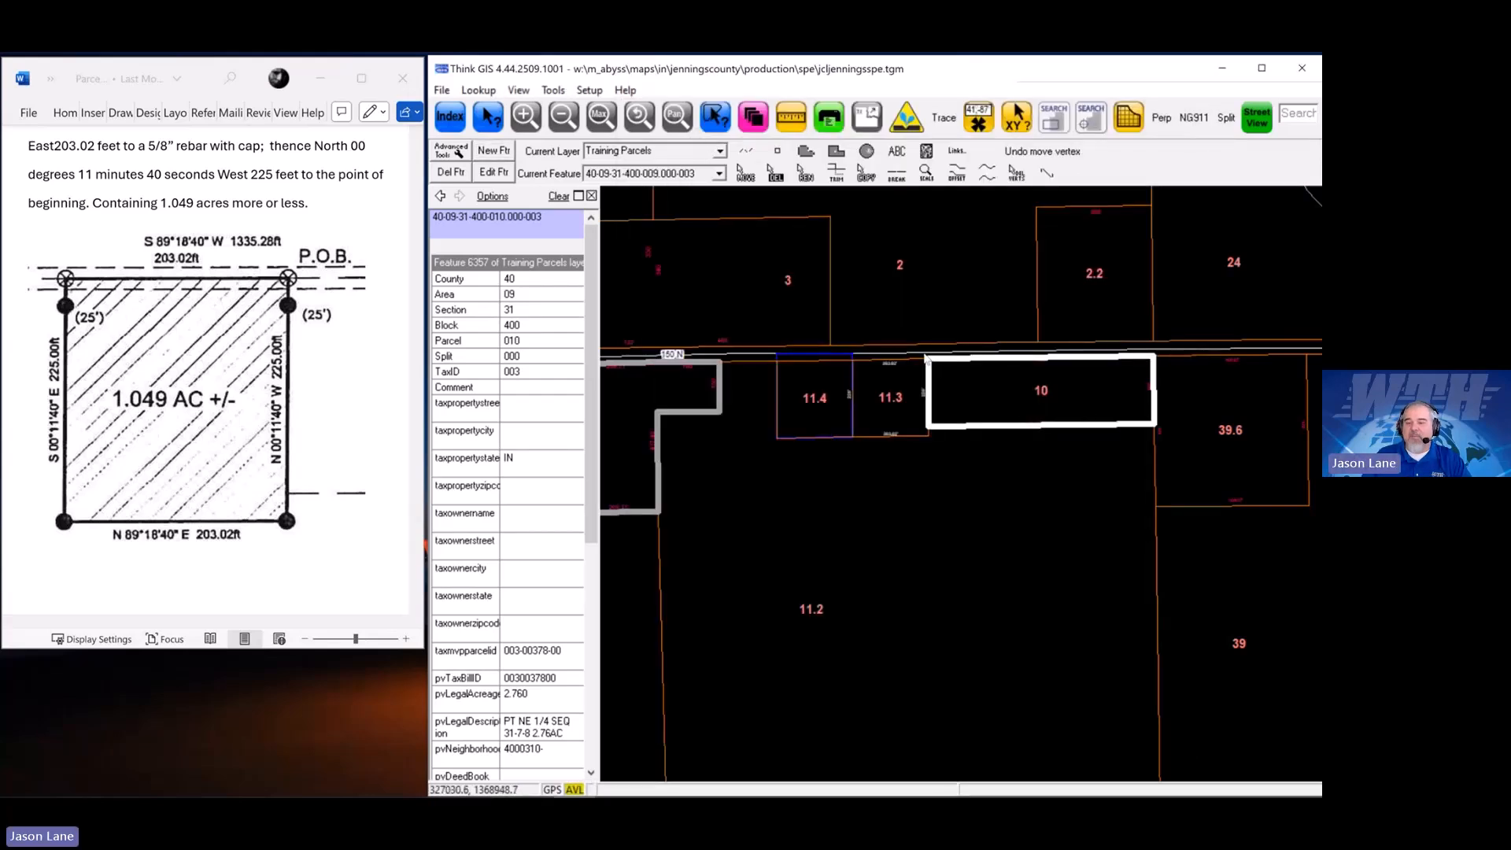
Examine the boundary dimensions of parcels 10 and 11.3 and check the calculated acres in parcel 11.3's attributes
{"action": "scroll", "coordinate": [1188, 486], "scroll_direction": "up", "scroll_amount": 2}
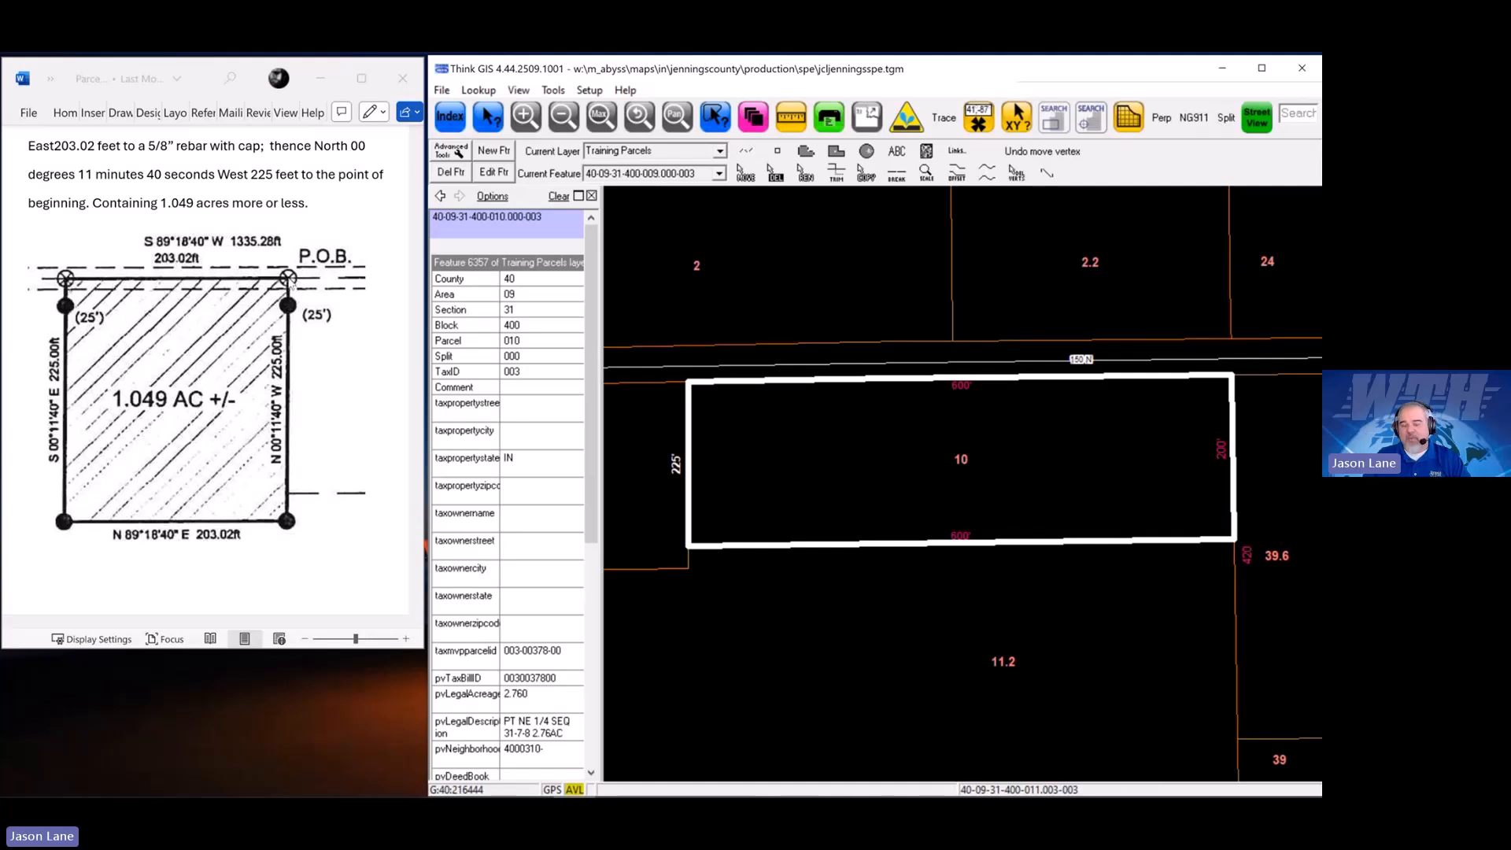
{"action": "left_click_drag", "start_coordinate": [801, 474], "coordinate": [952, 467]}
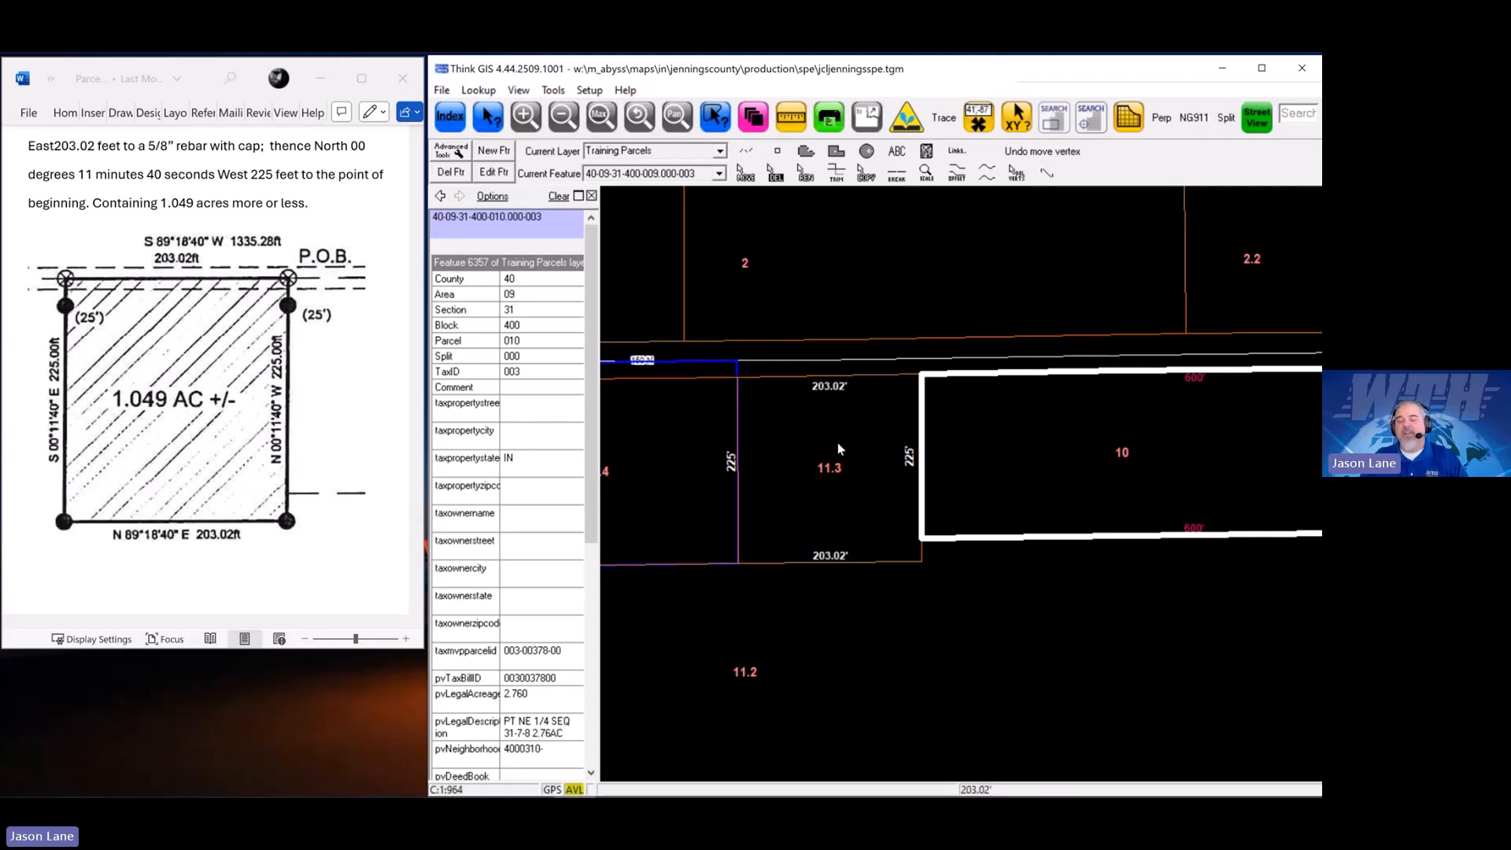
{"action": "double_click", "coordinate": [881, 386]}
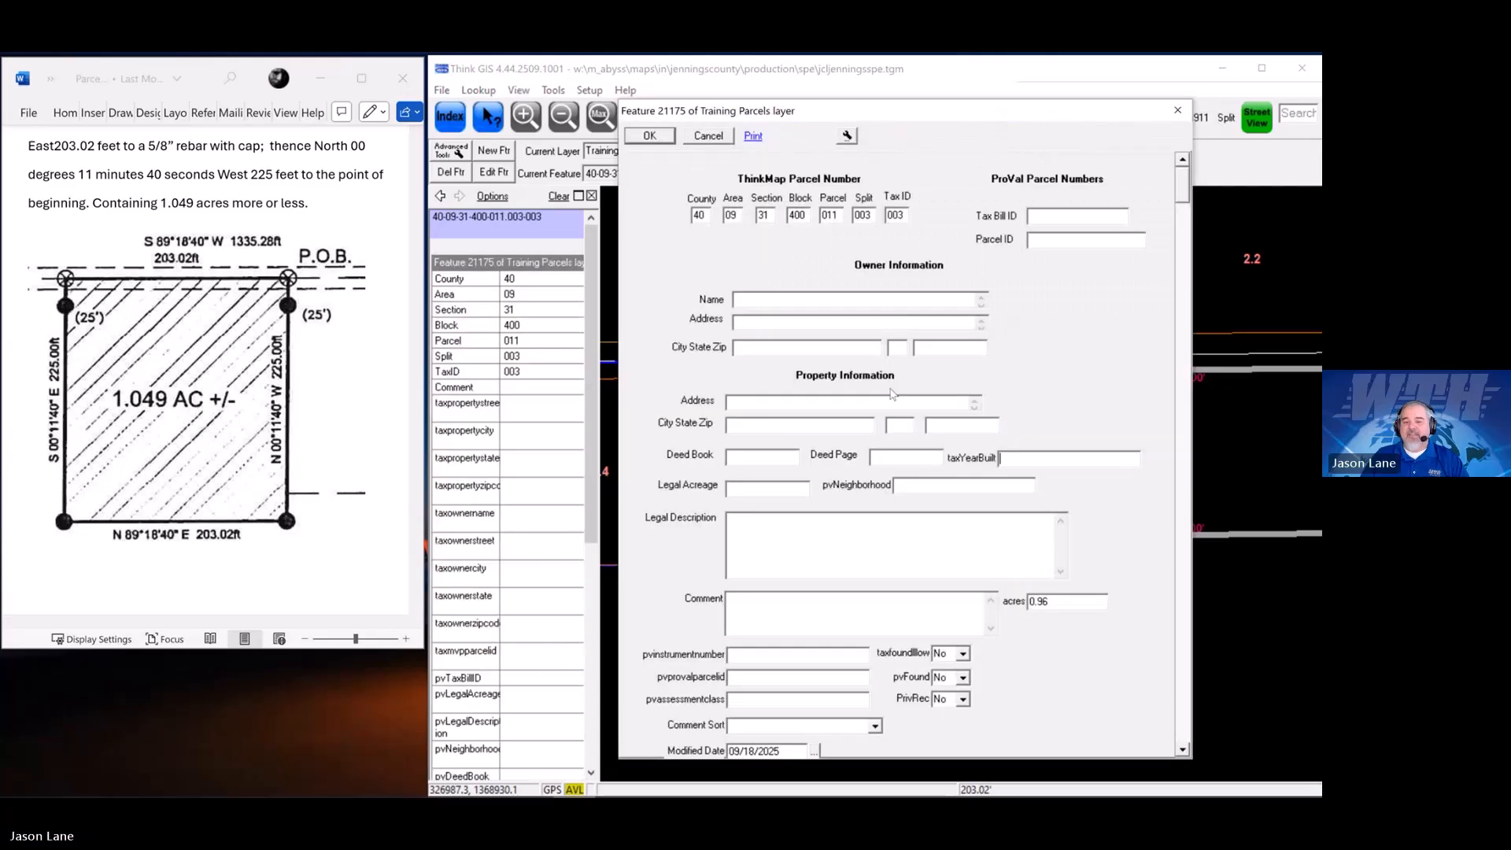
{"action": "left_click", "coordinate": [708, 136]}
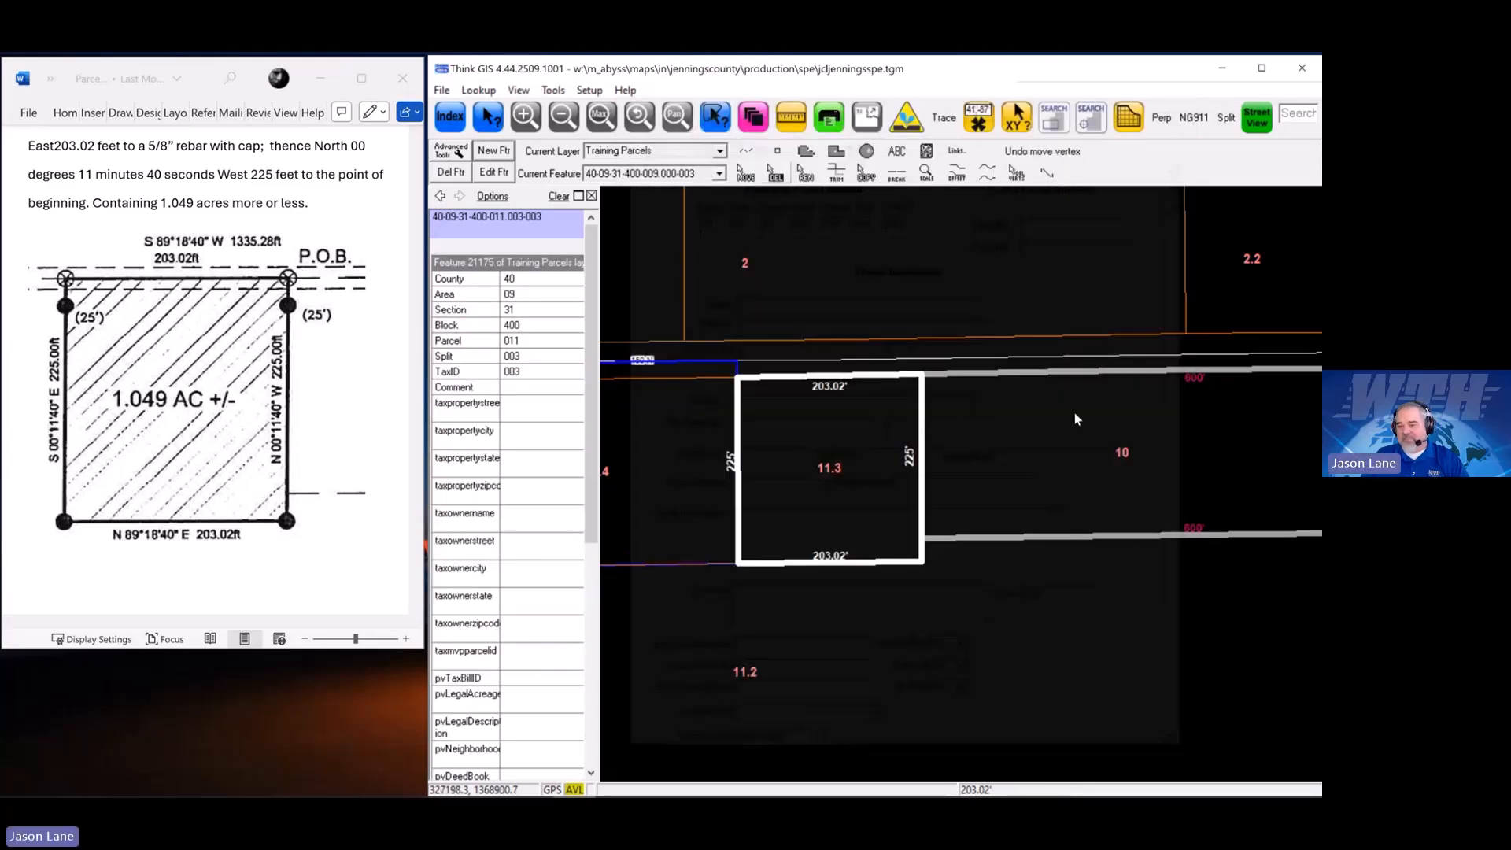
Reopen parcel 10's attributes to review its legal description and acreage, and close them without saving
{"action": "left_click_drag", "start_coordinate": [1074, 412], "coordinate": [816, 365]}
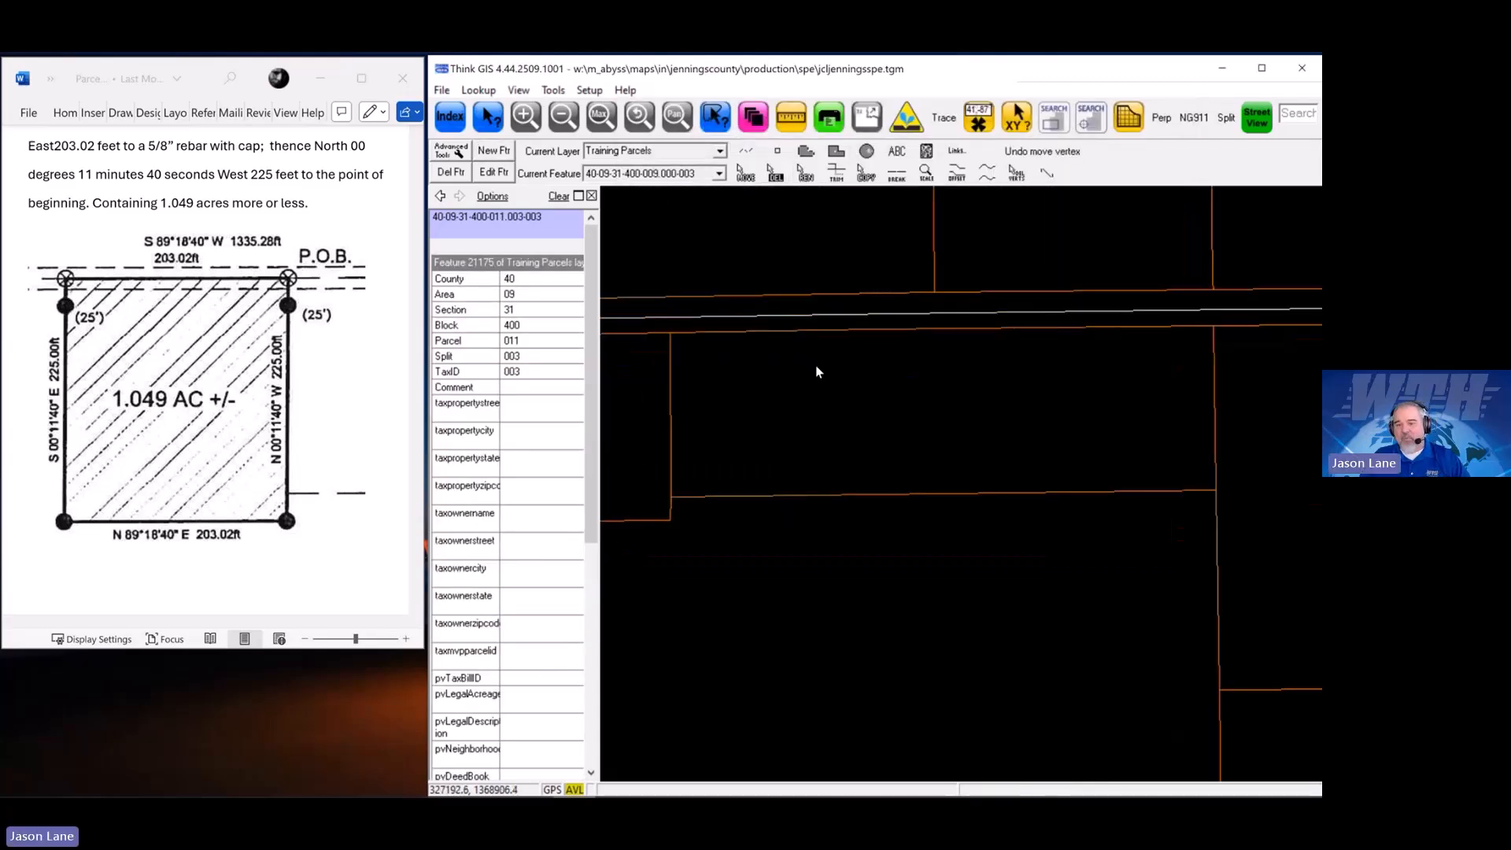
{"action": "double_click", "coordinate": [1024, 338]}
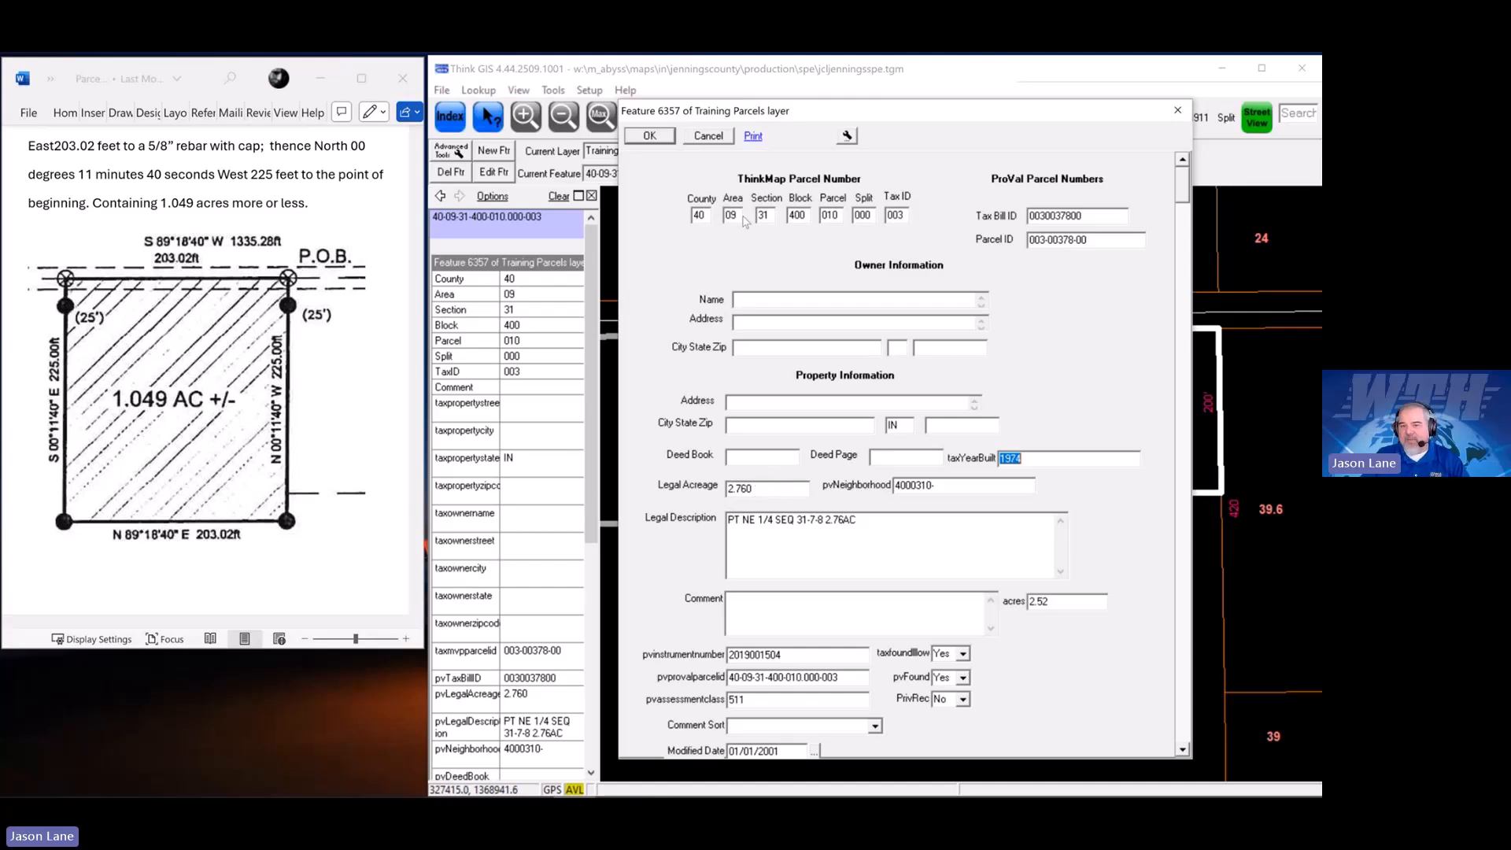
{"action": "left_click", "coordinate": [718, 137]}
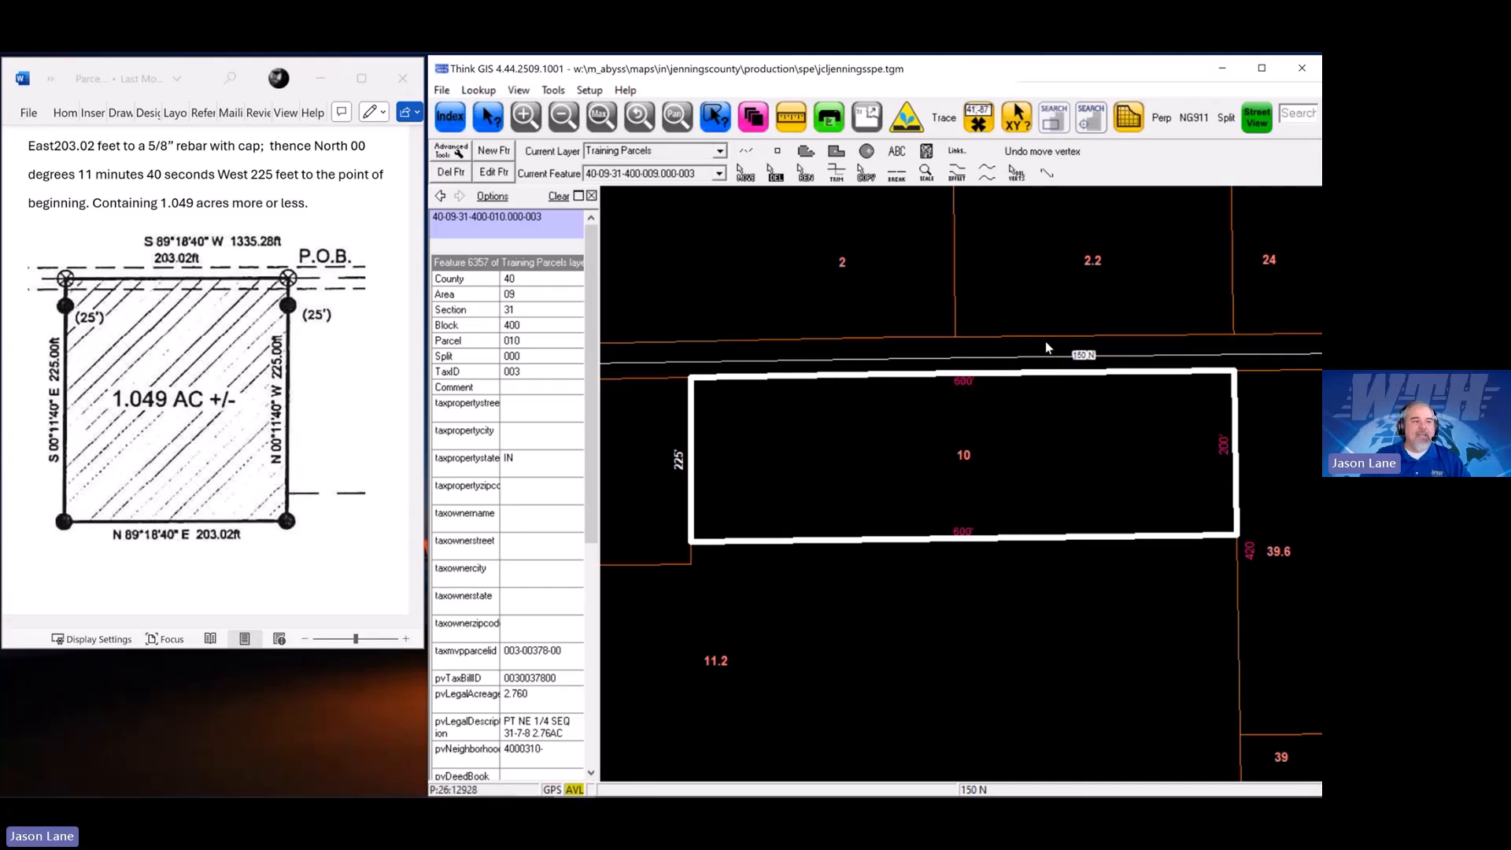
Draw a freehand red line from the road between parcels 9 and 11.4 southeast through parcel 11.2
{"action": "left_click_drag", "start_coordinate": [741, 427], "coordinate": [1197, 435]}
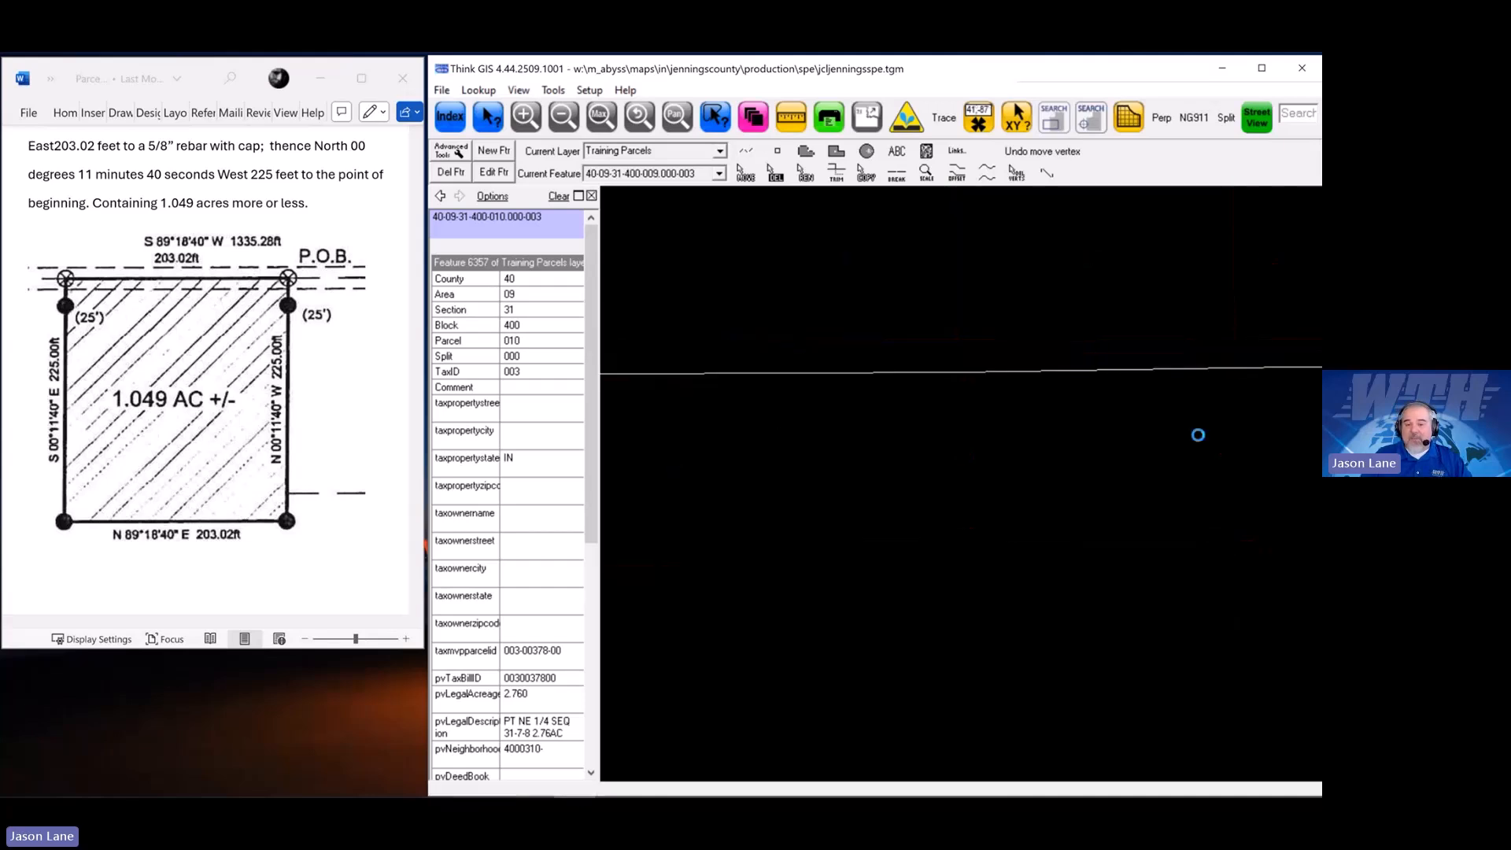
{"action": "left_click_drag", "start_coordinate": [760, 513], "coordinate": [967, 477]}
{"action": "left_click_drag", "start_coordinate": [942, 537], "coordinate": [889, 415]}
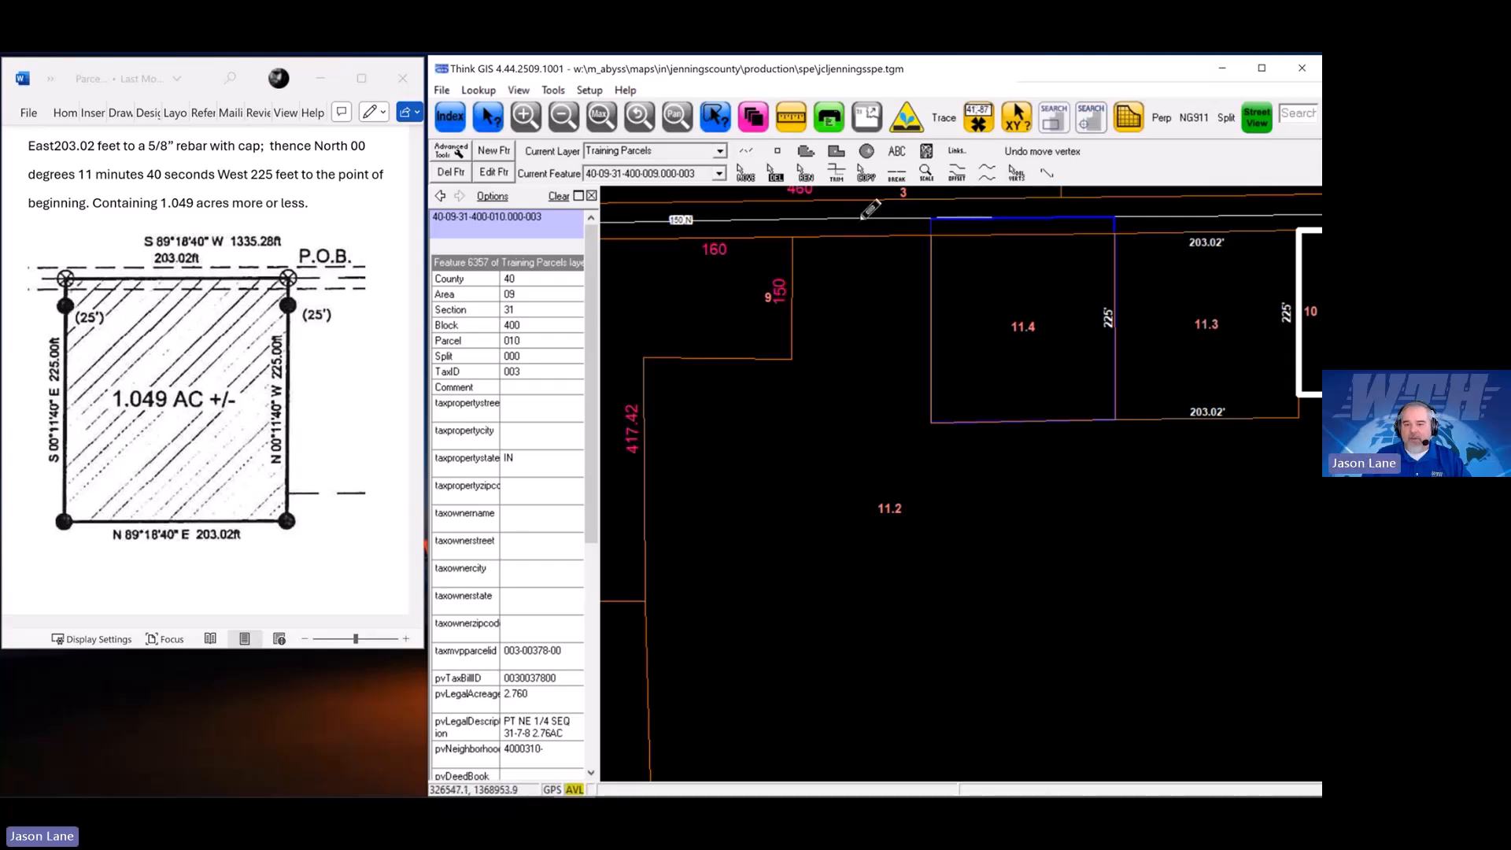
{"action": "mouse_move", "coordinate": [859, 220]}
{"action": "left_mouse_down"}
{"action": "mouse_move", "coordinate": [878, 477]}
{"action": "mouse_move", "coordinate": [994, 762]}
{"action": "left_mouse_up"}
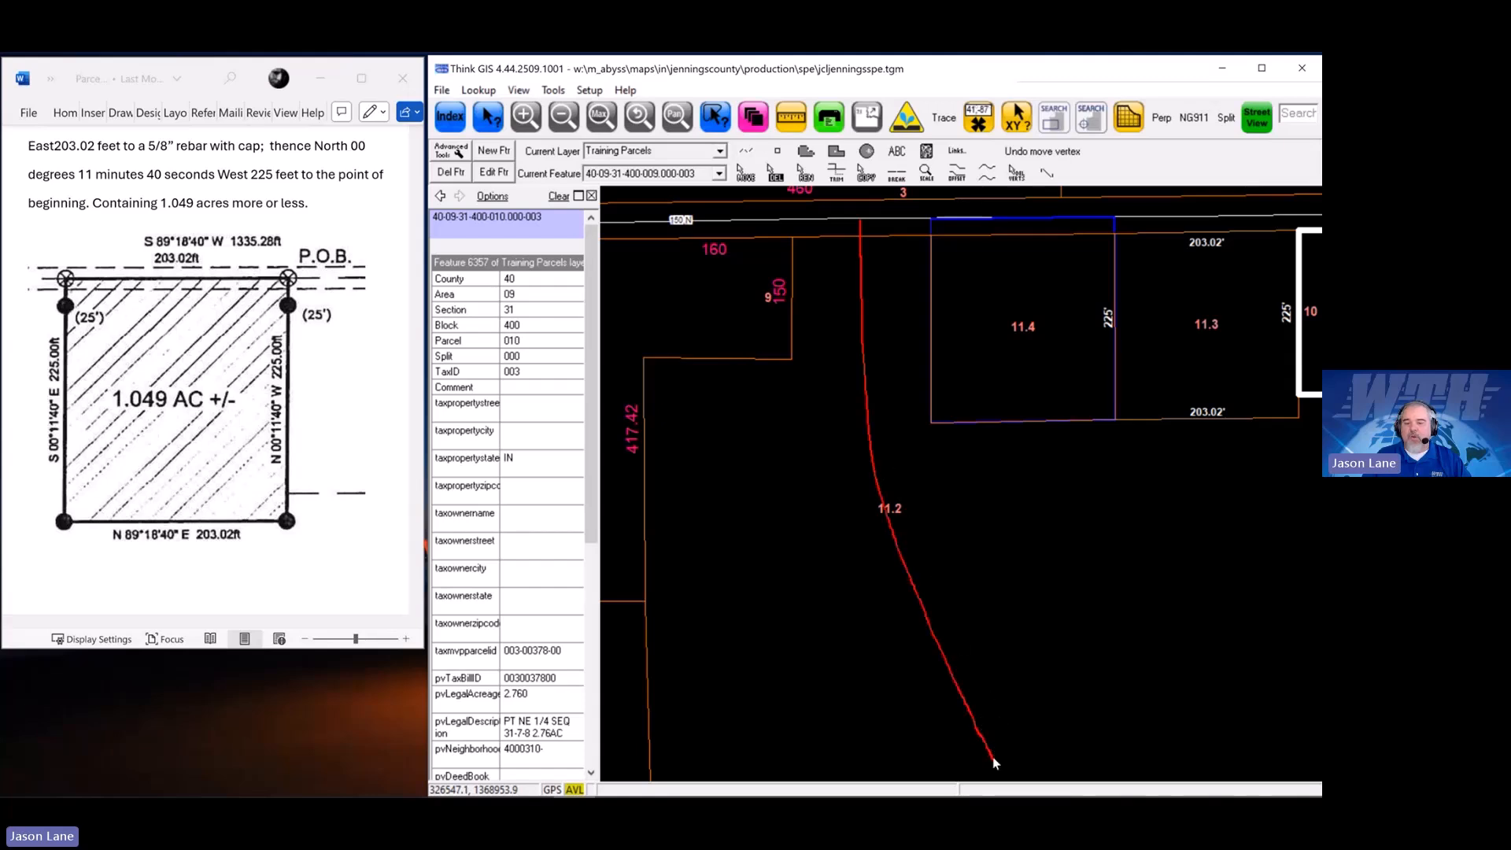
Trace the freehand red line through parcel 11.2 with a polyline on the Training Trace layer, and clear the current selection
{"action": "left_click_drag", "start_coordinate": [1123, 650], "coordinate": [1102, 644]}
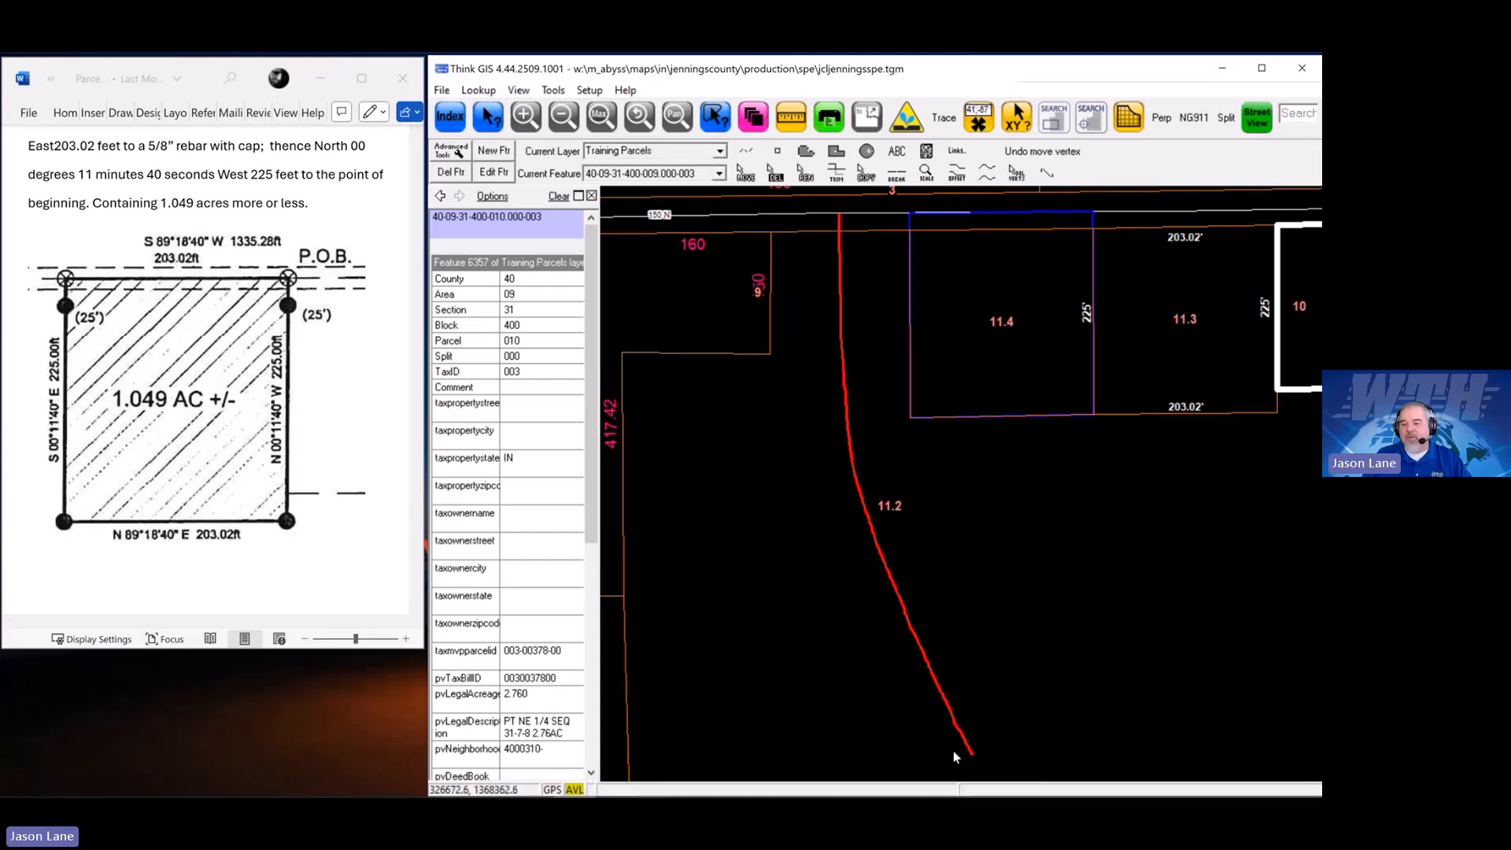
{"action": "left_click_drag", "start_coordinate": [1008, 679], "coordinate": [986, 678]}
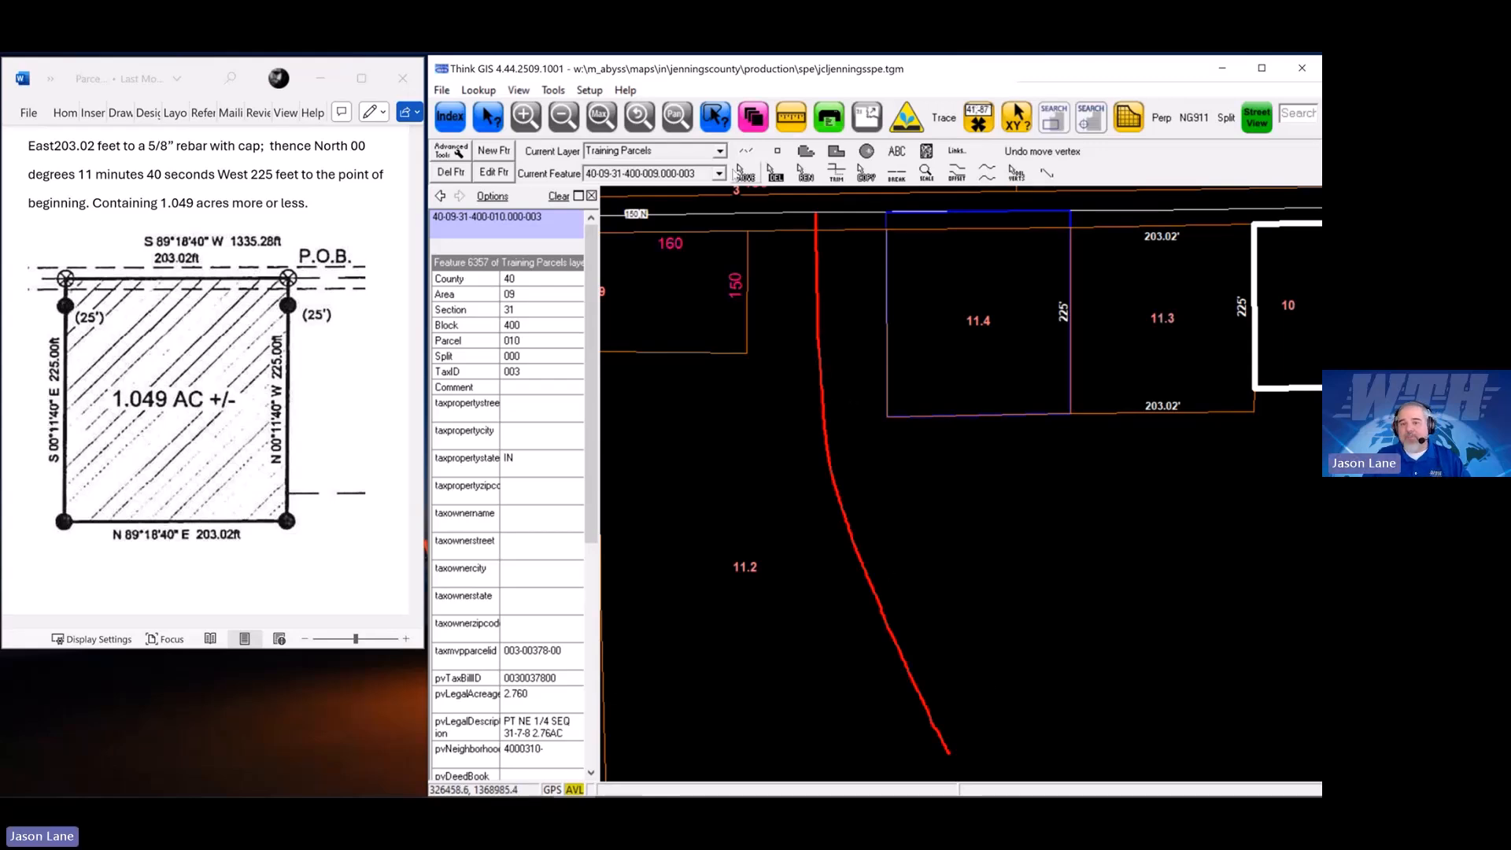
{"action": "left_click", "coordinate": [718, 151]}
{"action": "left_click", "coordinate": [668, 167]}
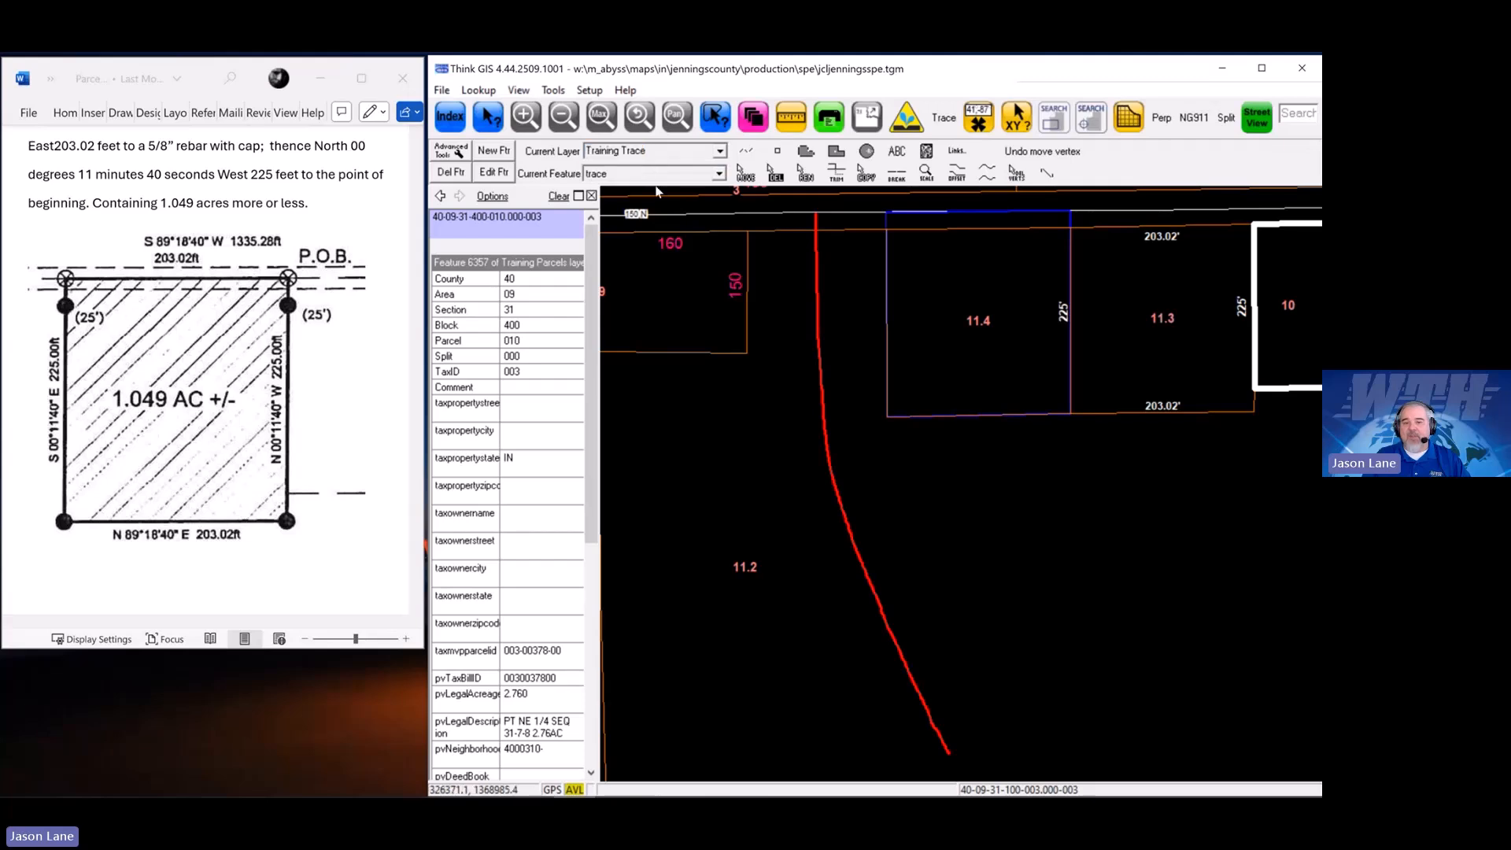
{"action": "left_click", "coordinate": [814, 212]}
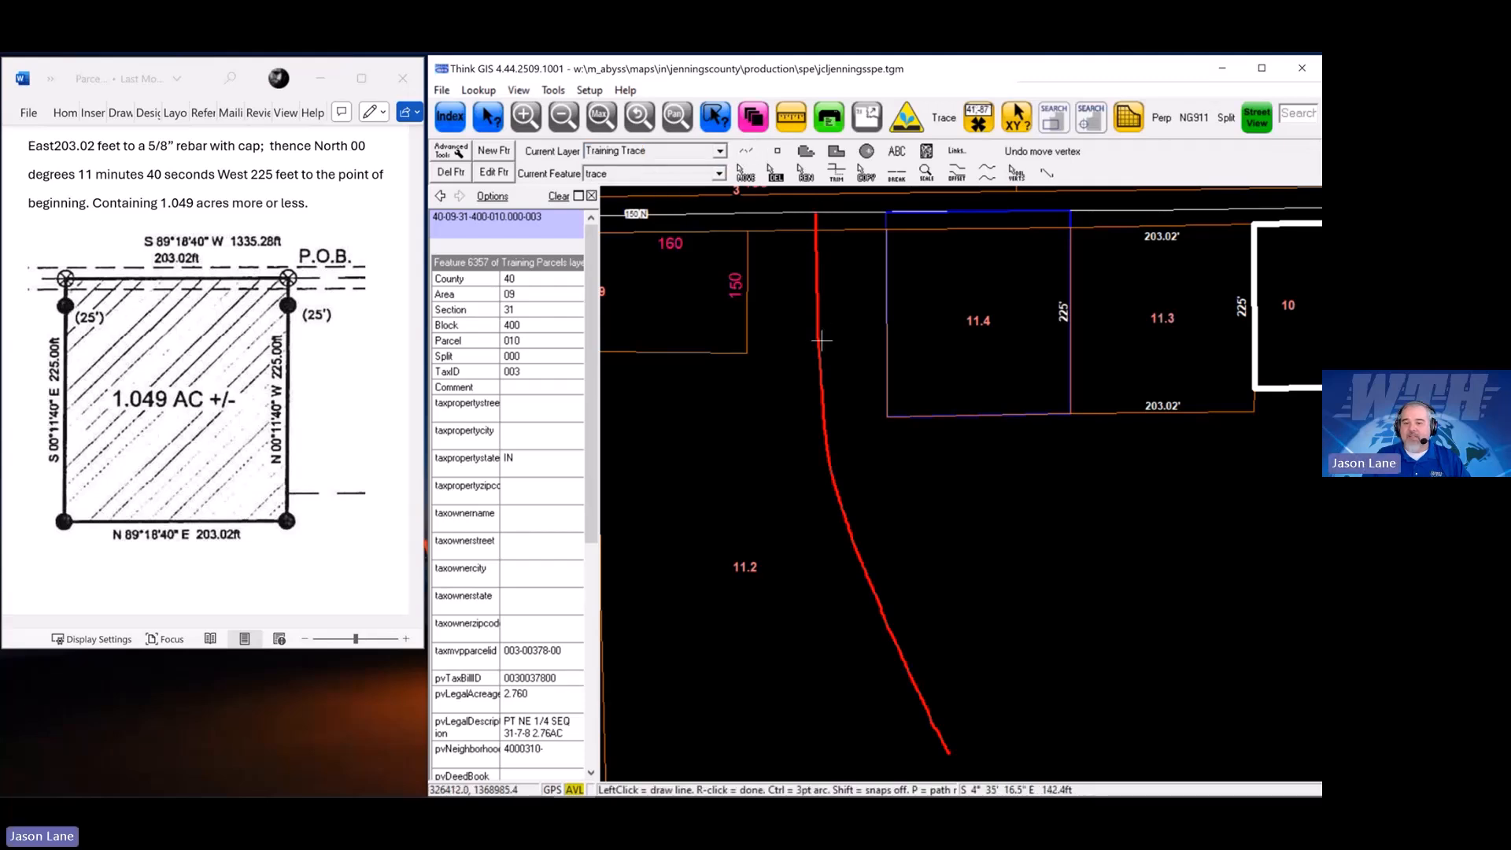
{"action": "left_click", "coordinate": [838, 498]}
{"action": "left_click", "coordinate": [865, 571]}
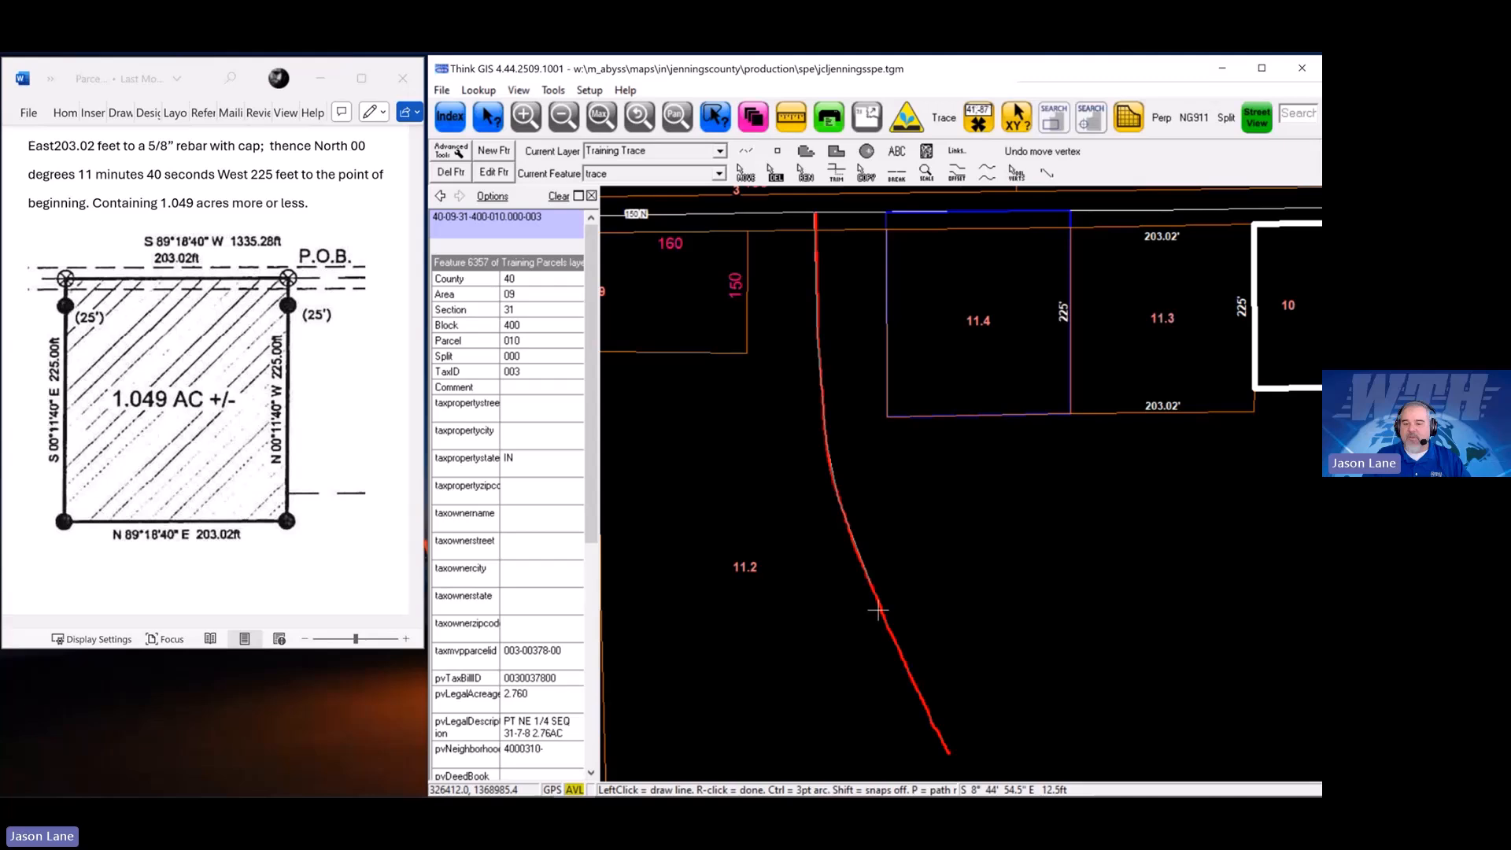
{"action": "left_click", "coordinate": [925, 705]}
{"action": "left_click", "coordinate": [949, 755]}
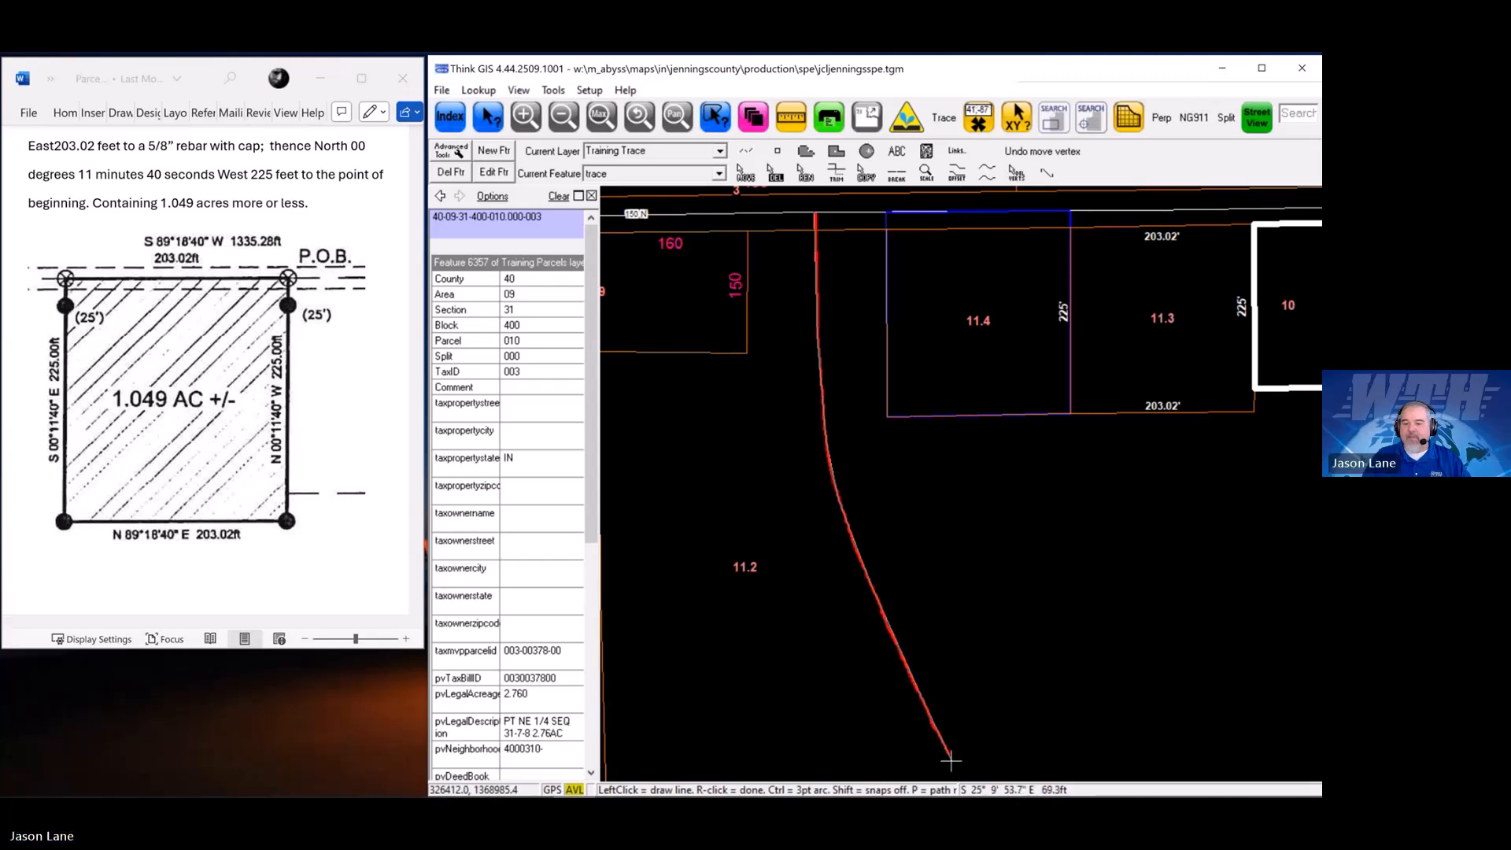
{"action": "right_click", "coordinate": [949, 756]}
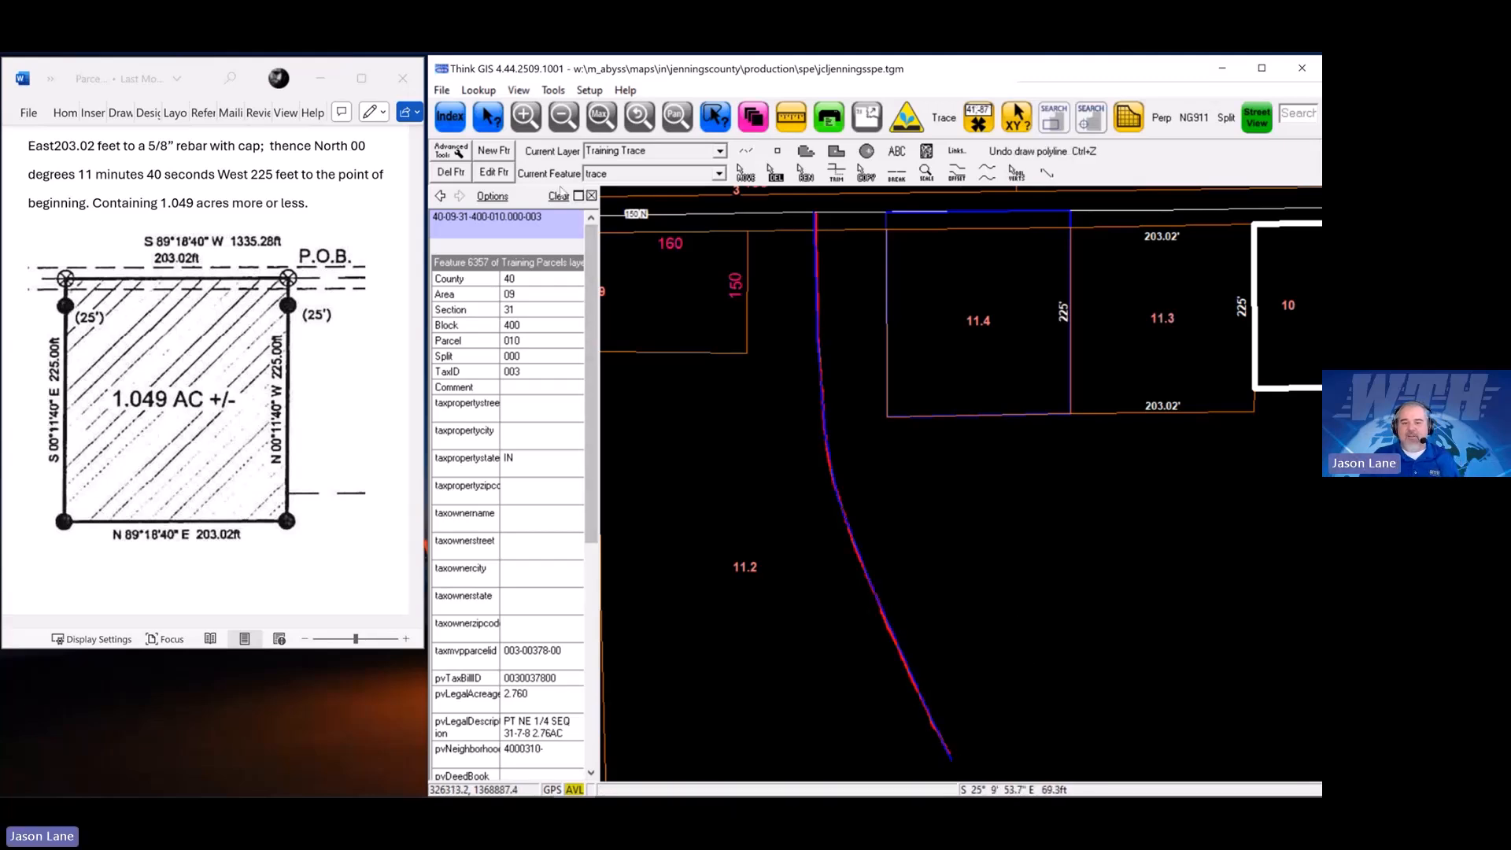
{"action": "left_click", "coordinate": [559, 196]}
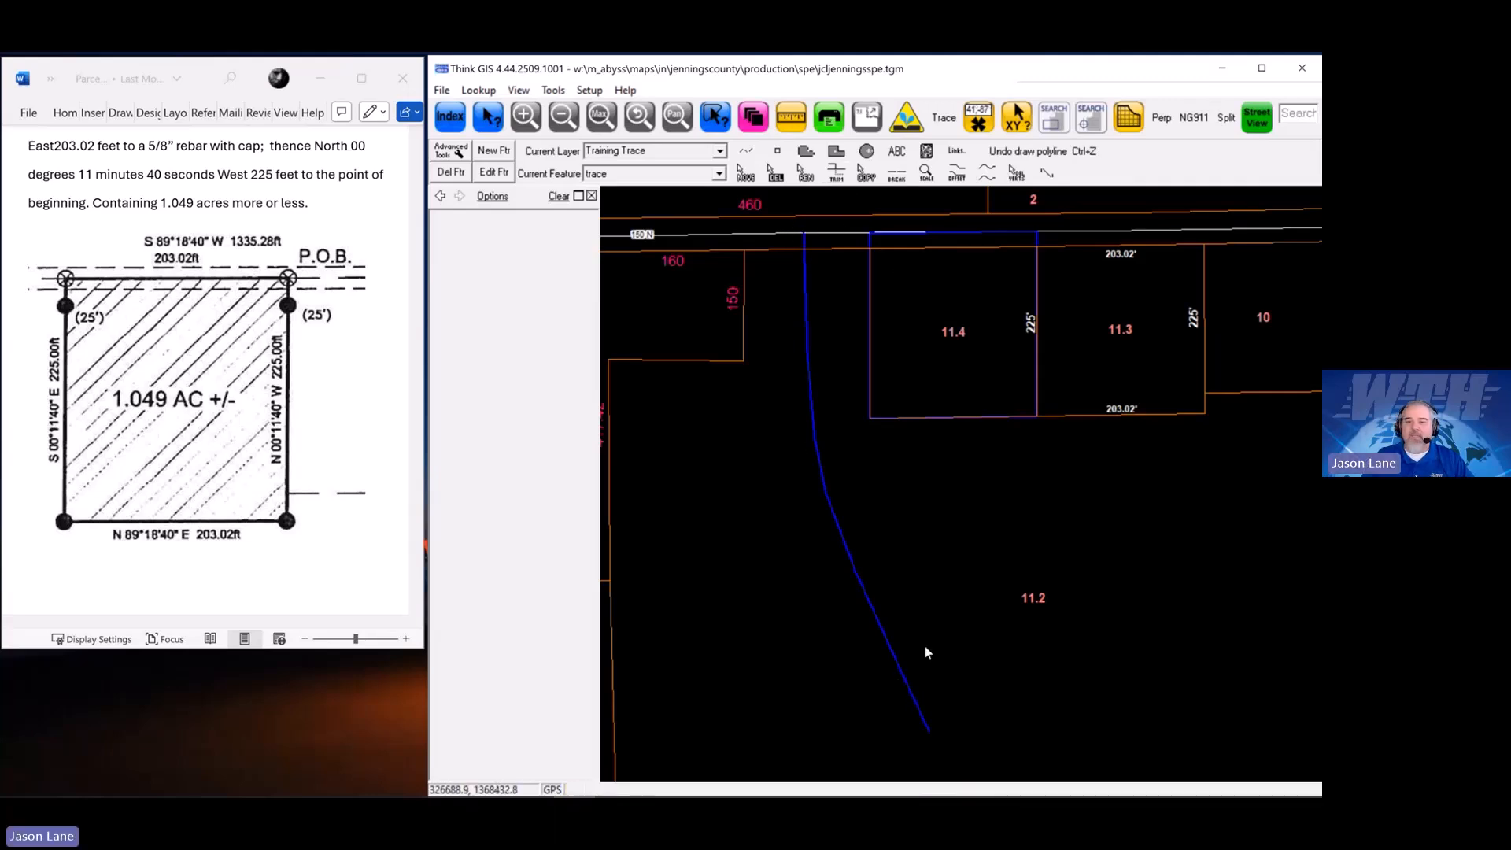
Offset the traced polyline through parcel 11.2 by 20 feet on both its east and west sides
{"action": "left_click", "coordinate": [957, 173]}
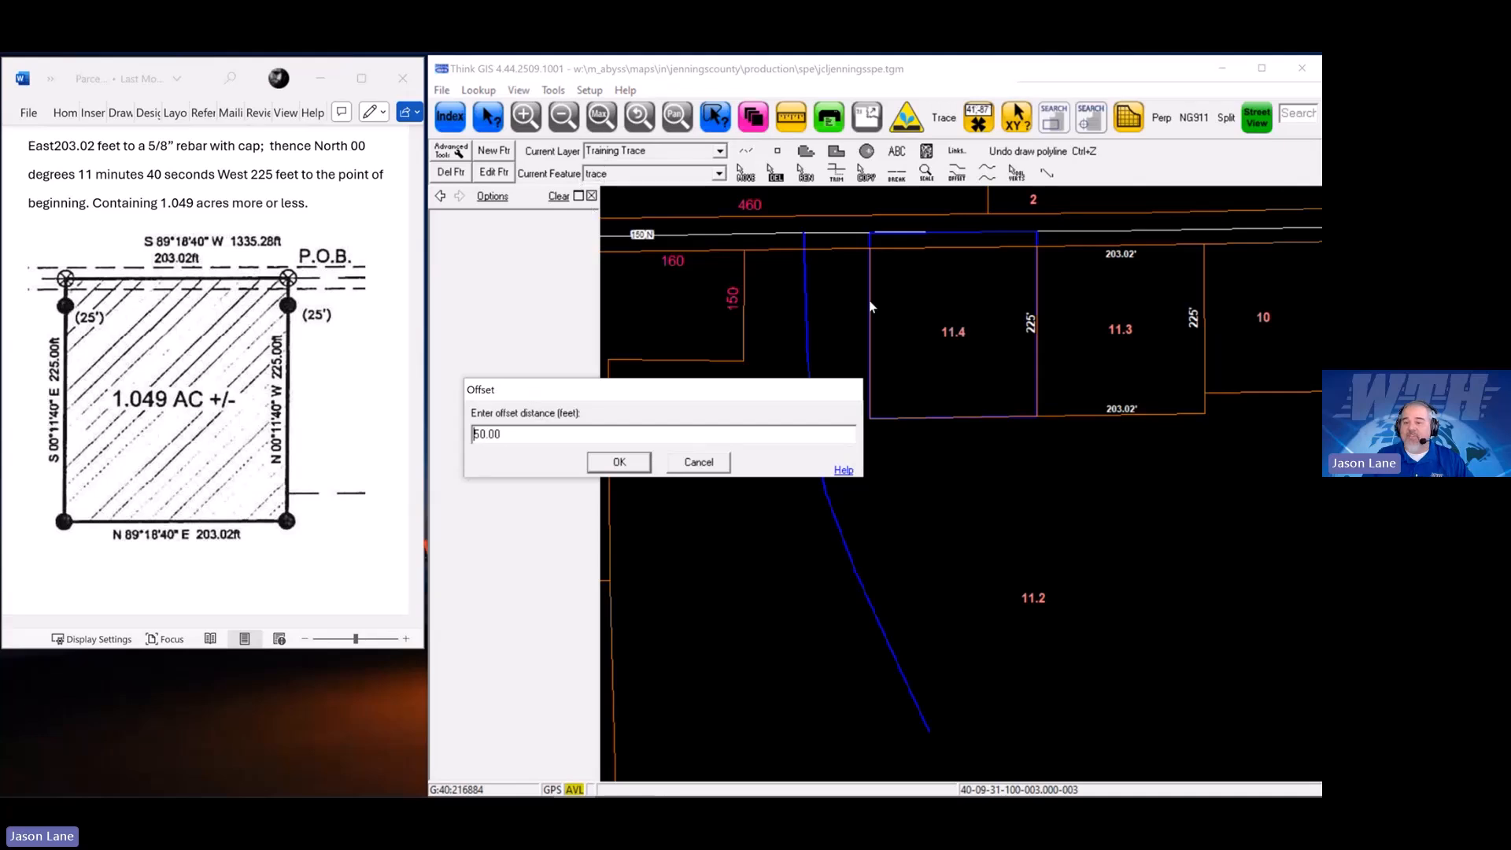
{"action": "double_click", "coordinate": [526, 431]}
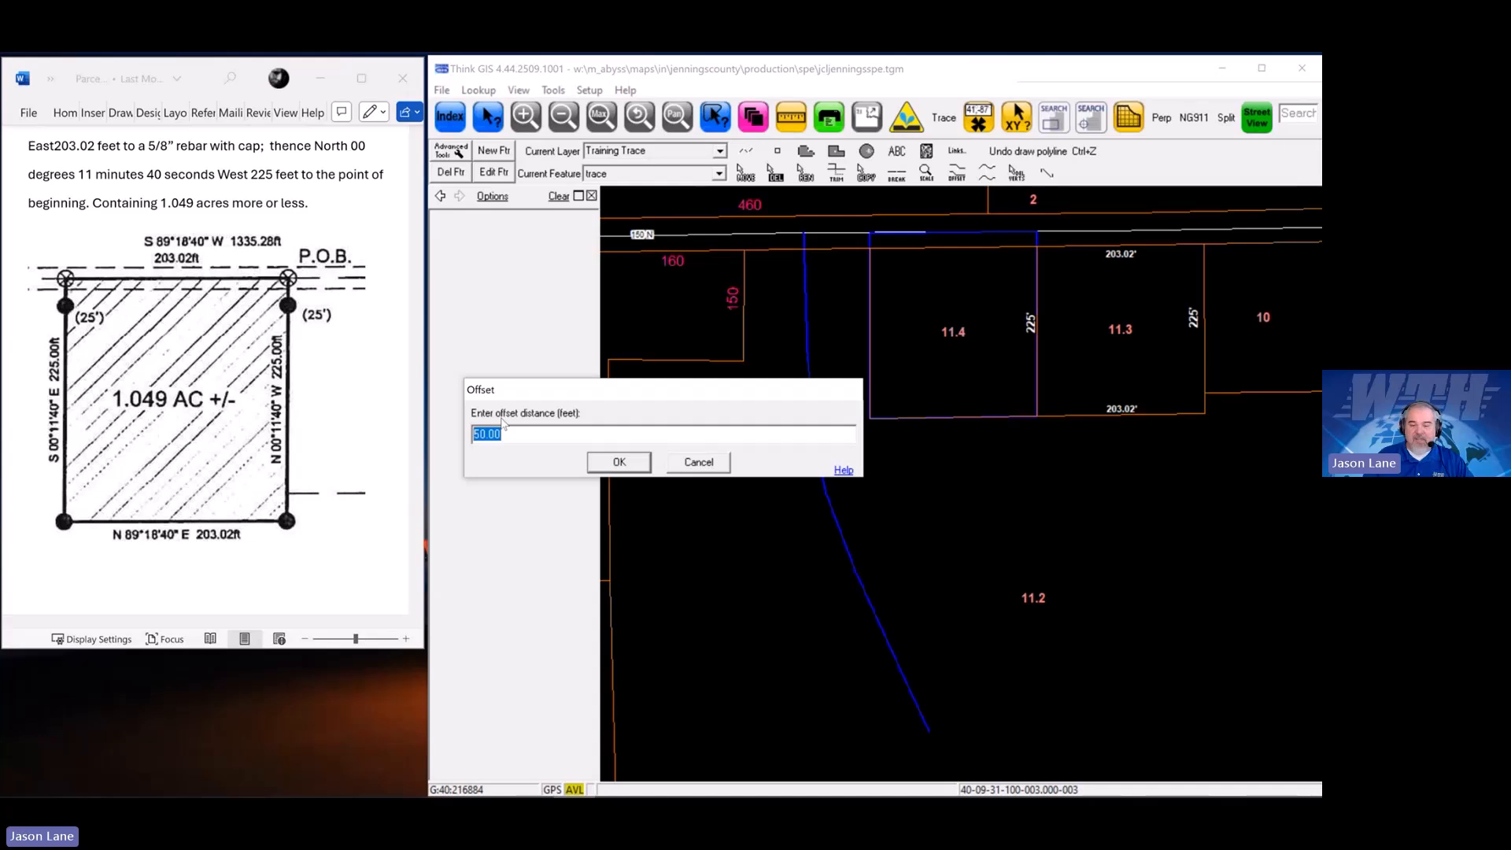
{"action": "type", "text": "20"}
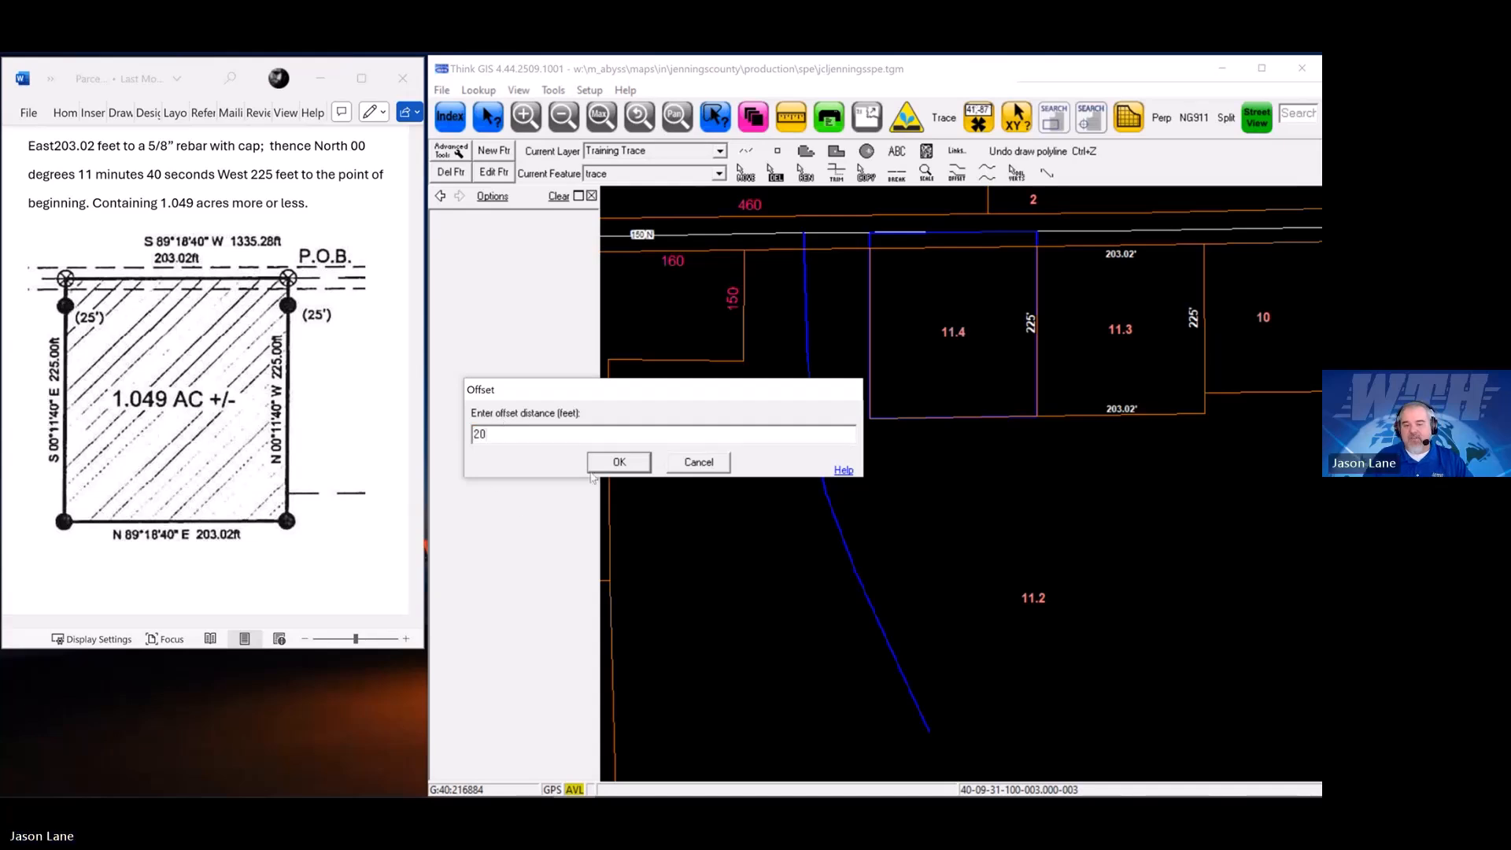
{"action": "left_click", "coordinate": [620, 463]}
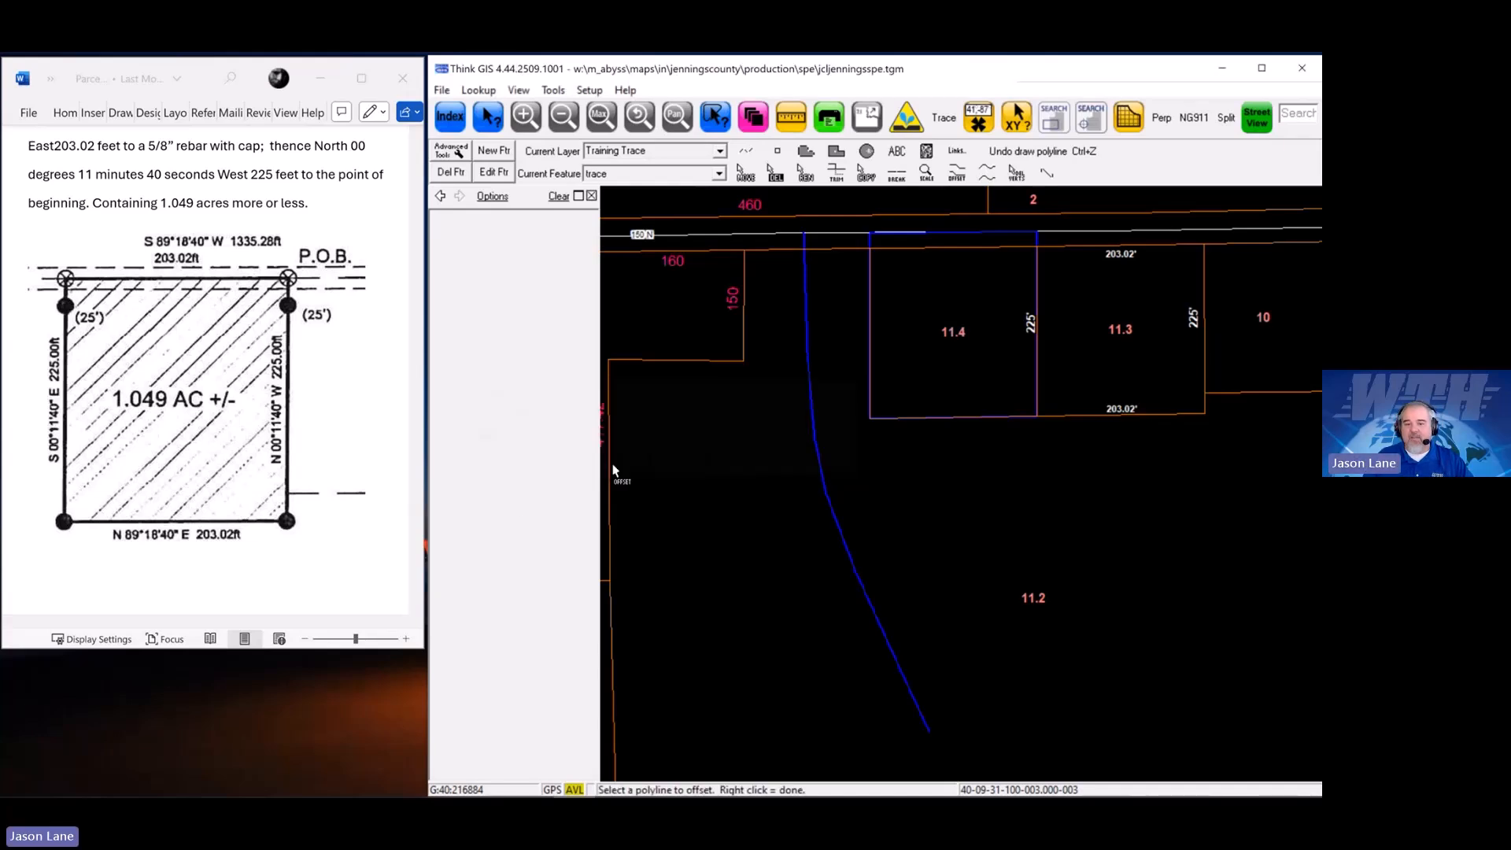
{"action": "left_click", "coordinate": [839, 529]}
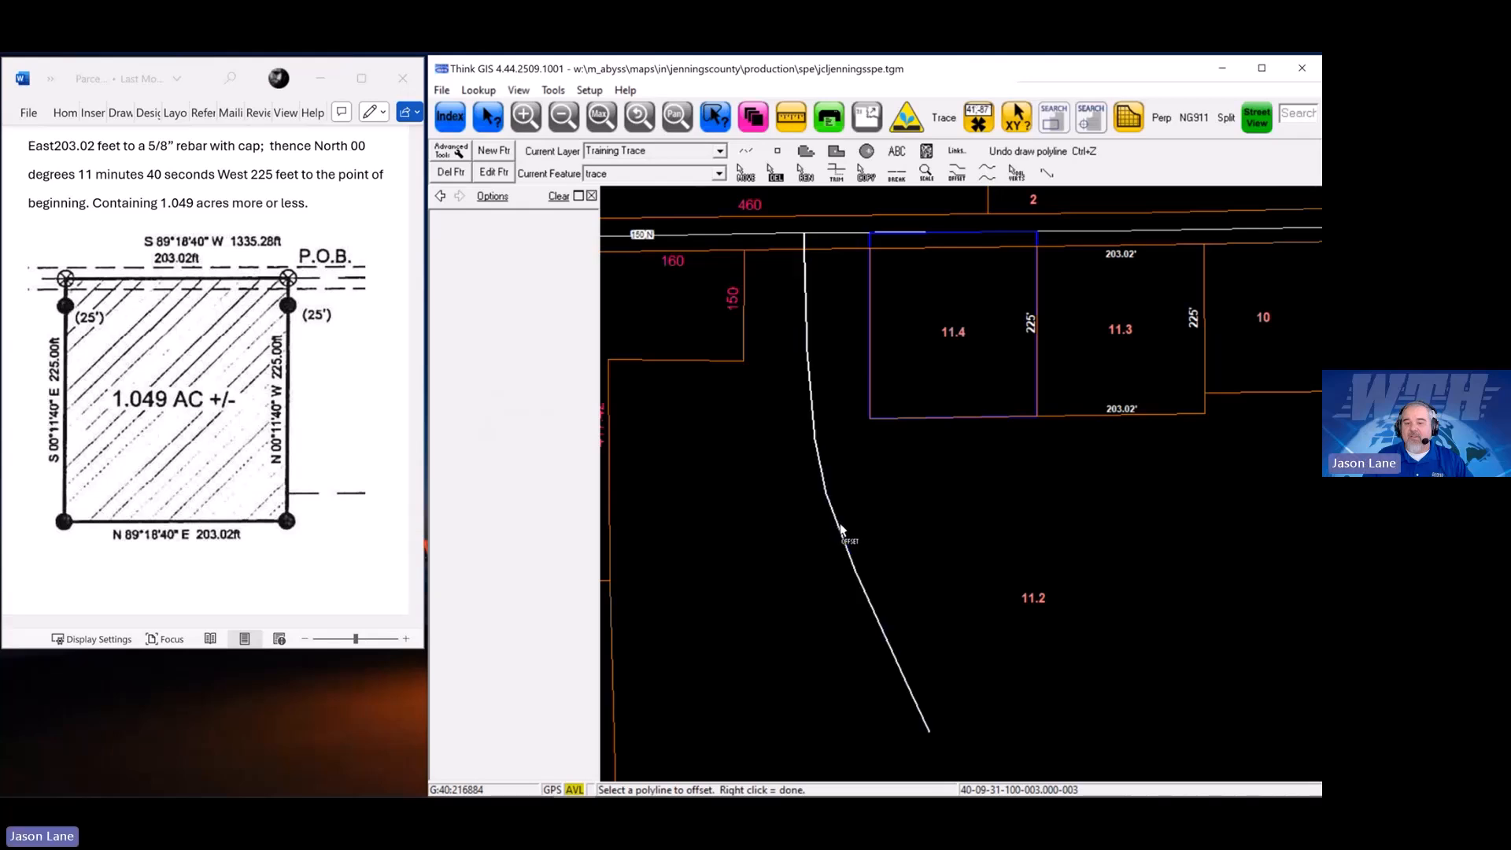
{"action": "right_click", "coordinate": [875, 494]}
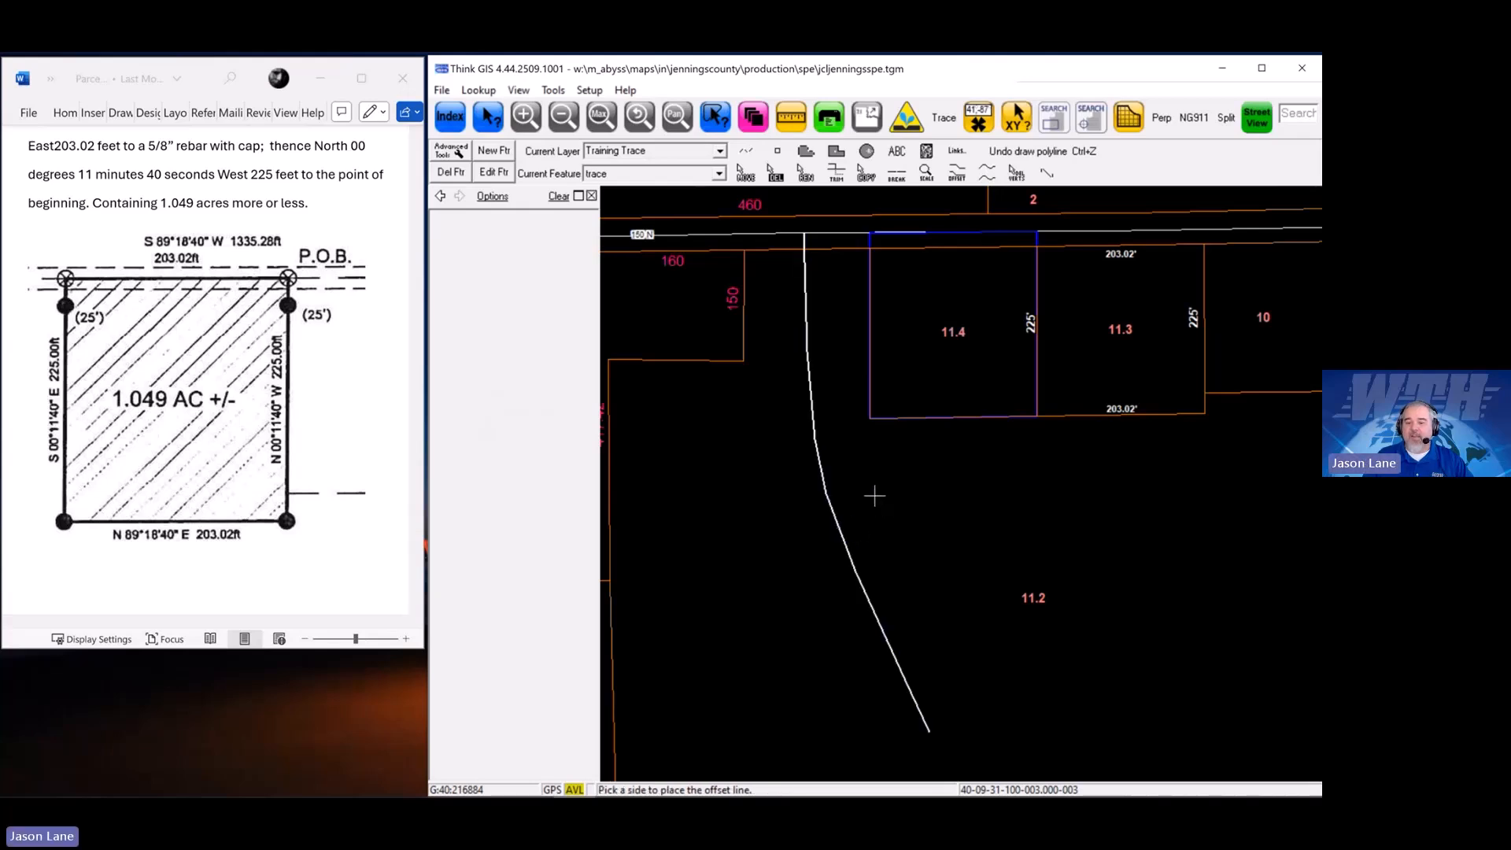
{"action": "left_click", "coordinate": [929, 462]}
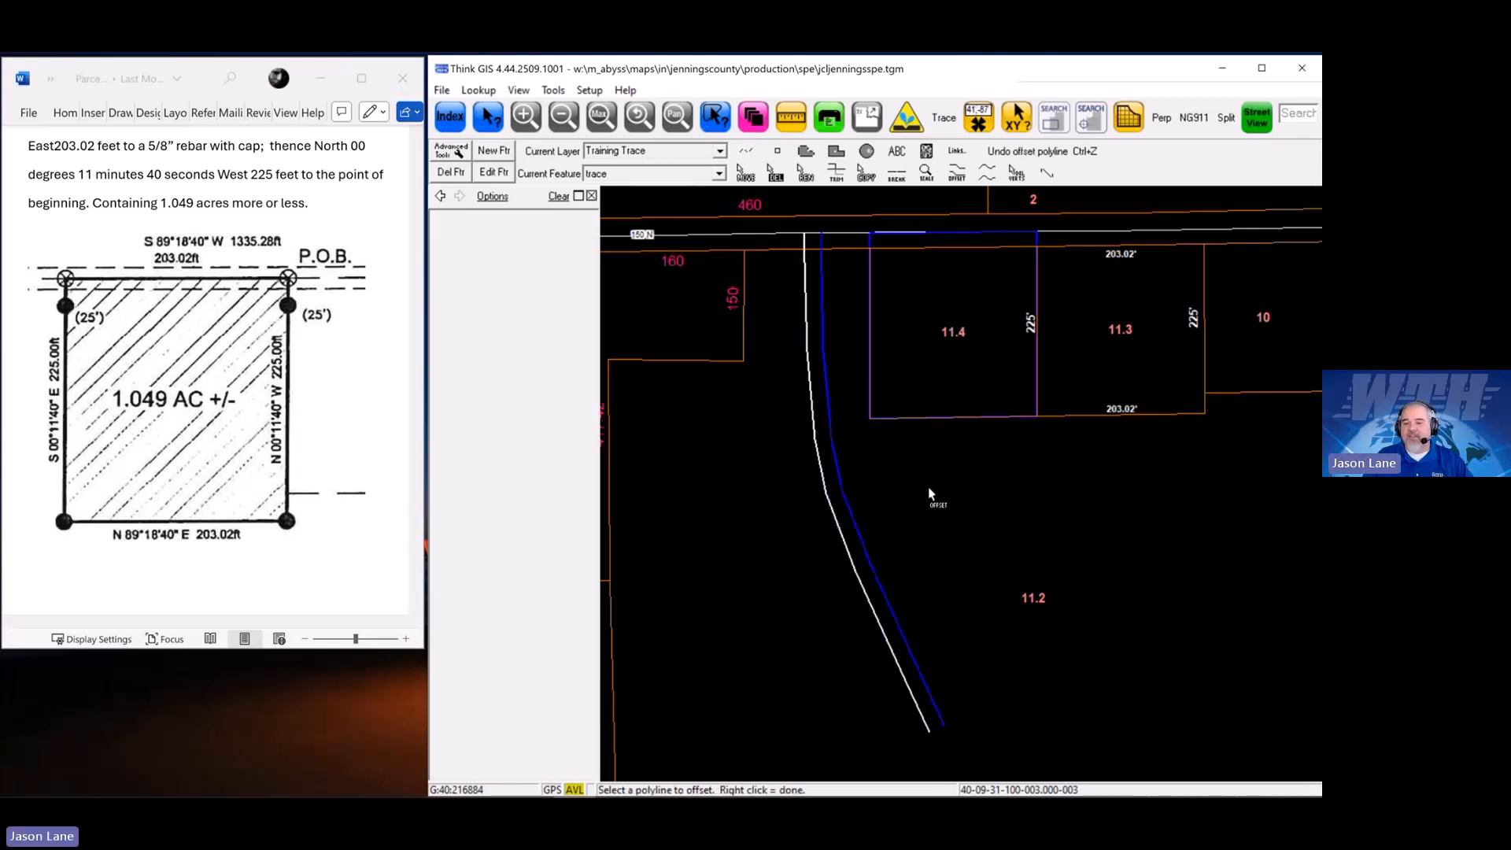
{"action": "right_click", "coordinate": [763, 540]}
{"action": "left_click", "coordinate": [762, 541]}
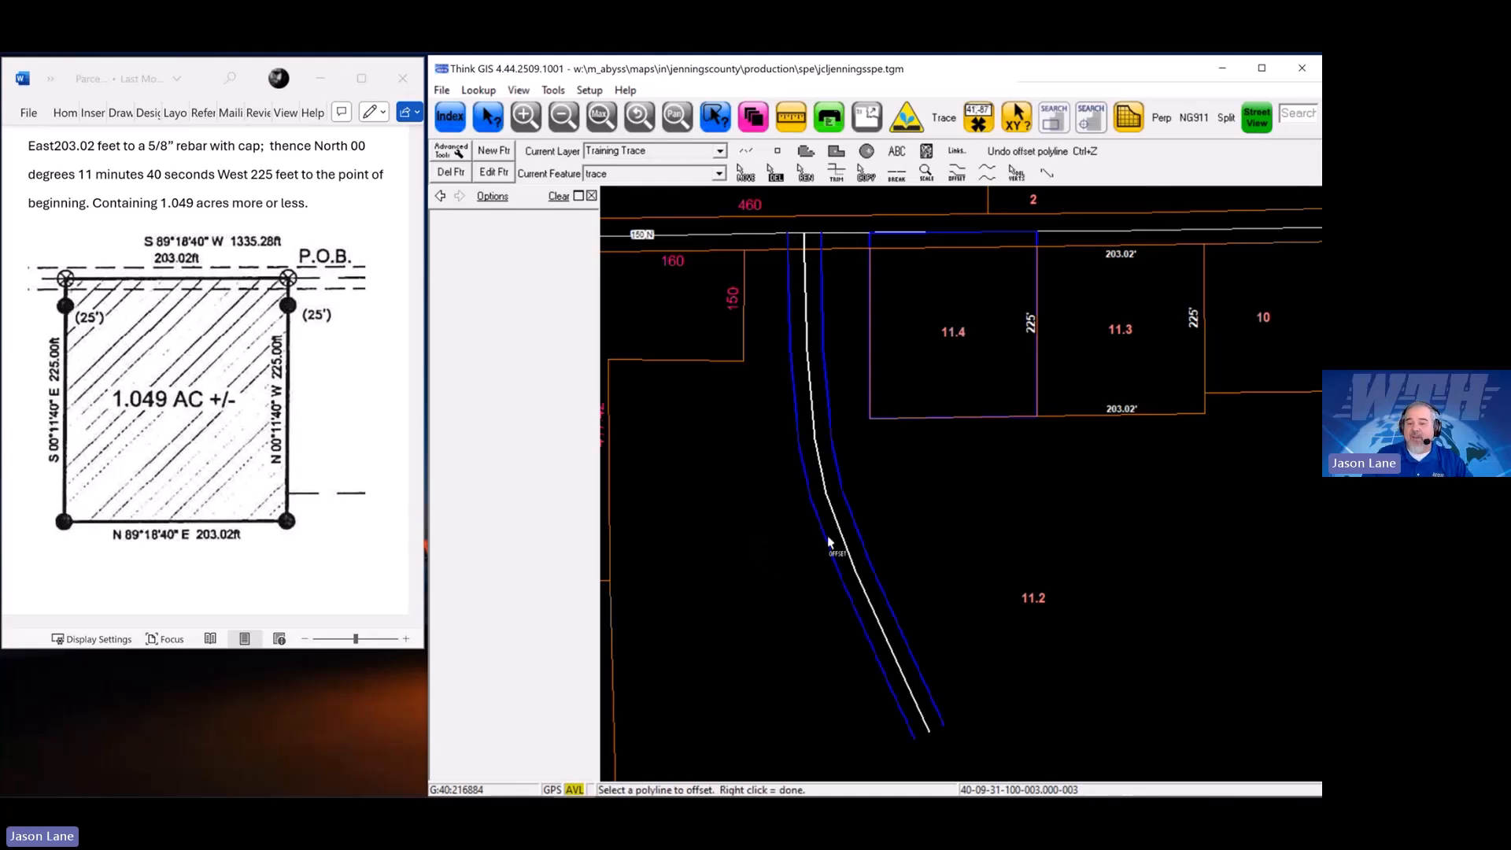
{"action": "right_click", "coordinate": [848, 304]}
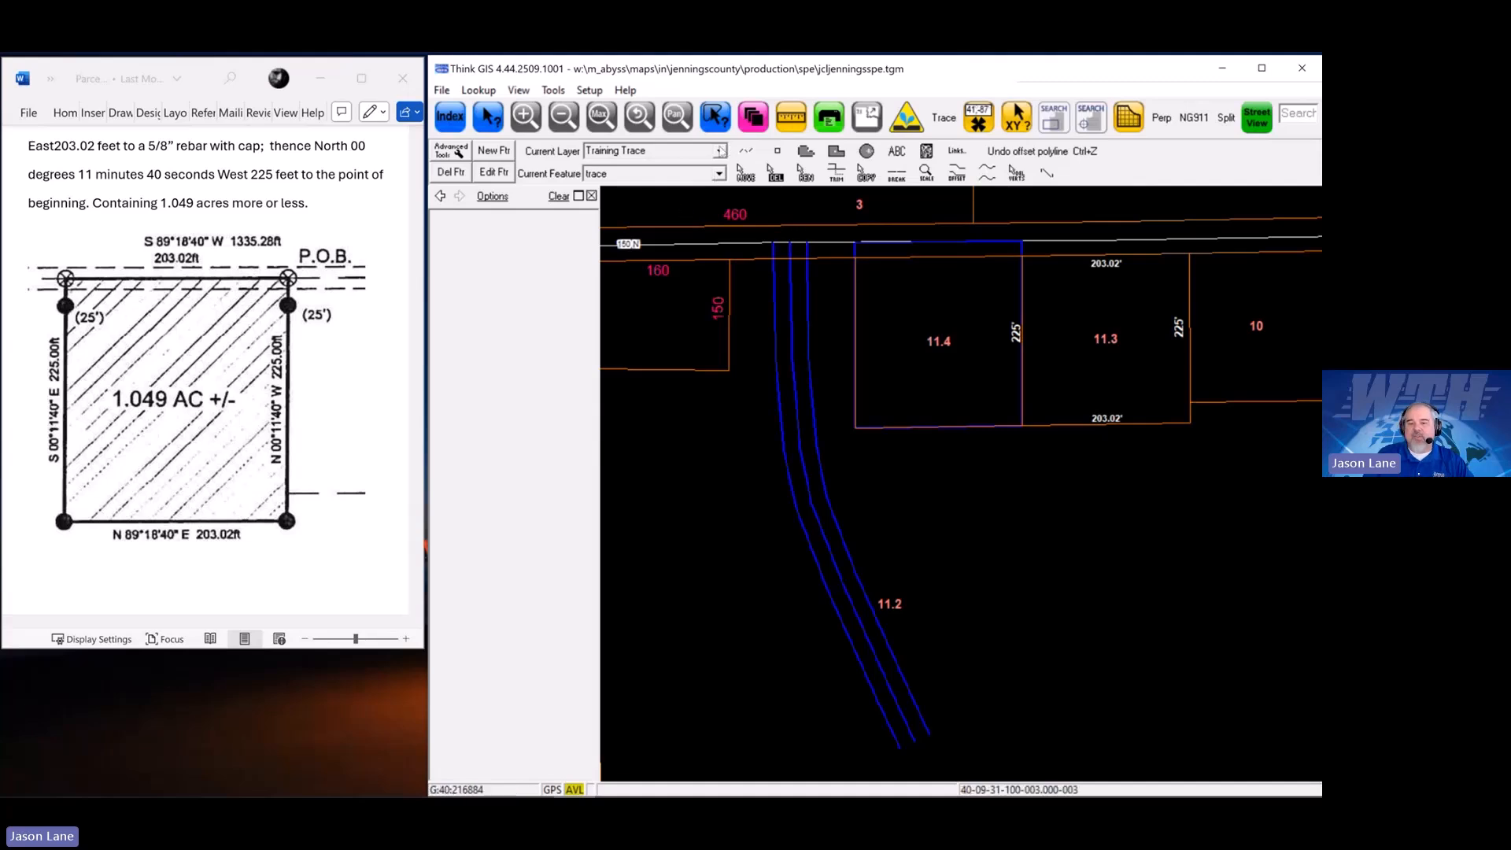
Add a new Training Parcels feature numbered 99-99-99-999-999.999-999 as a duplicate feature
{"action": "left_click", "coordinate": [720, 150]}
{"action": "left_click", "coordinate": [637, 178]}
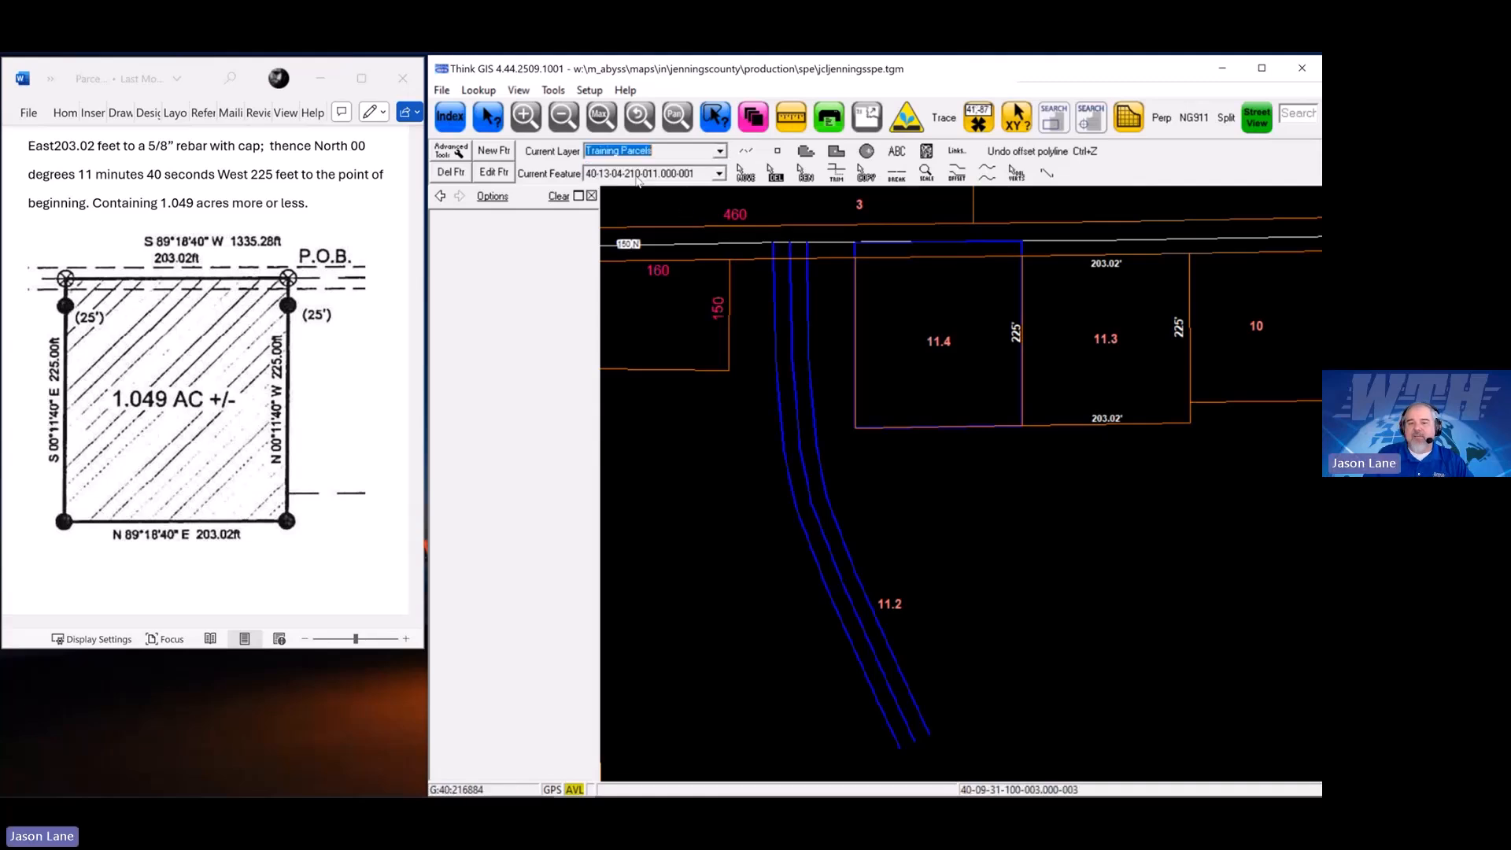
{"action": "left_click", "coordinate": [499, 153]}
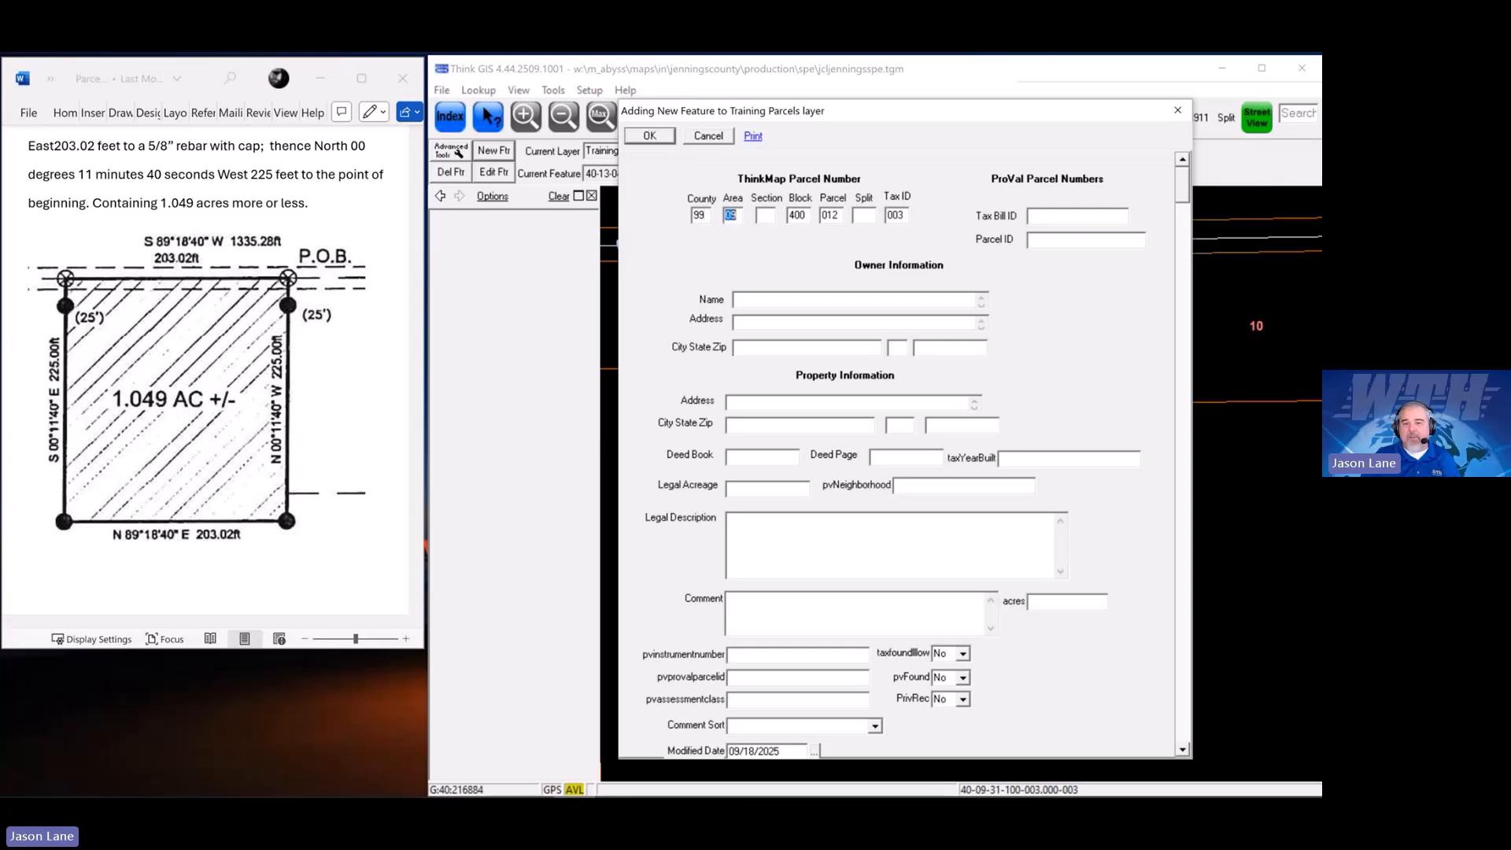
{"action": "type", "text": "999"}
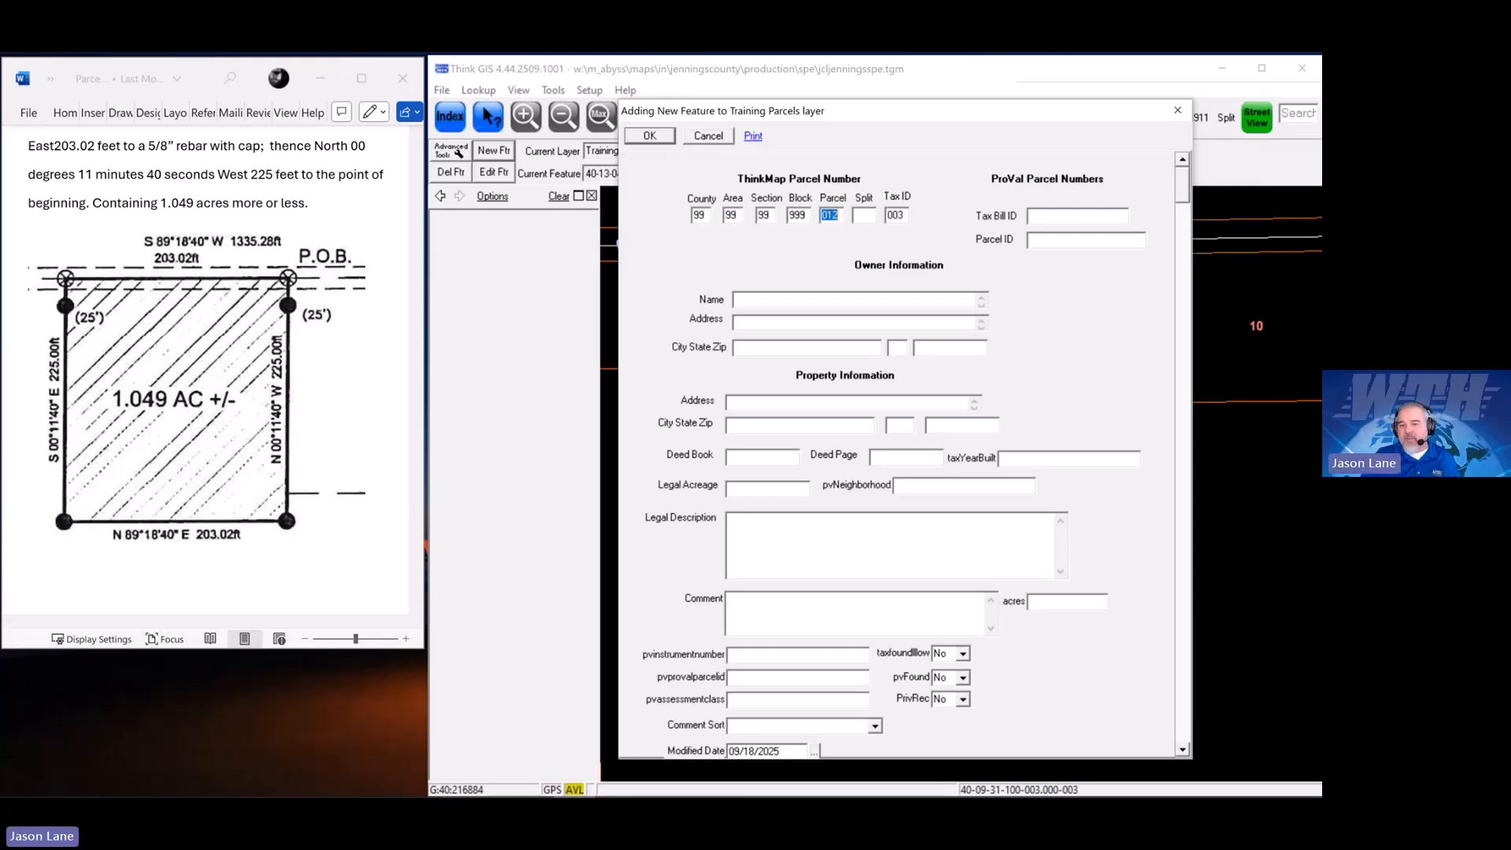
{"action": "type", "text": "999999"}
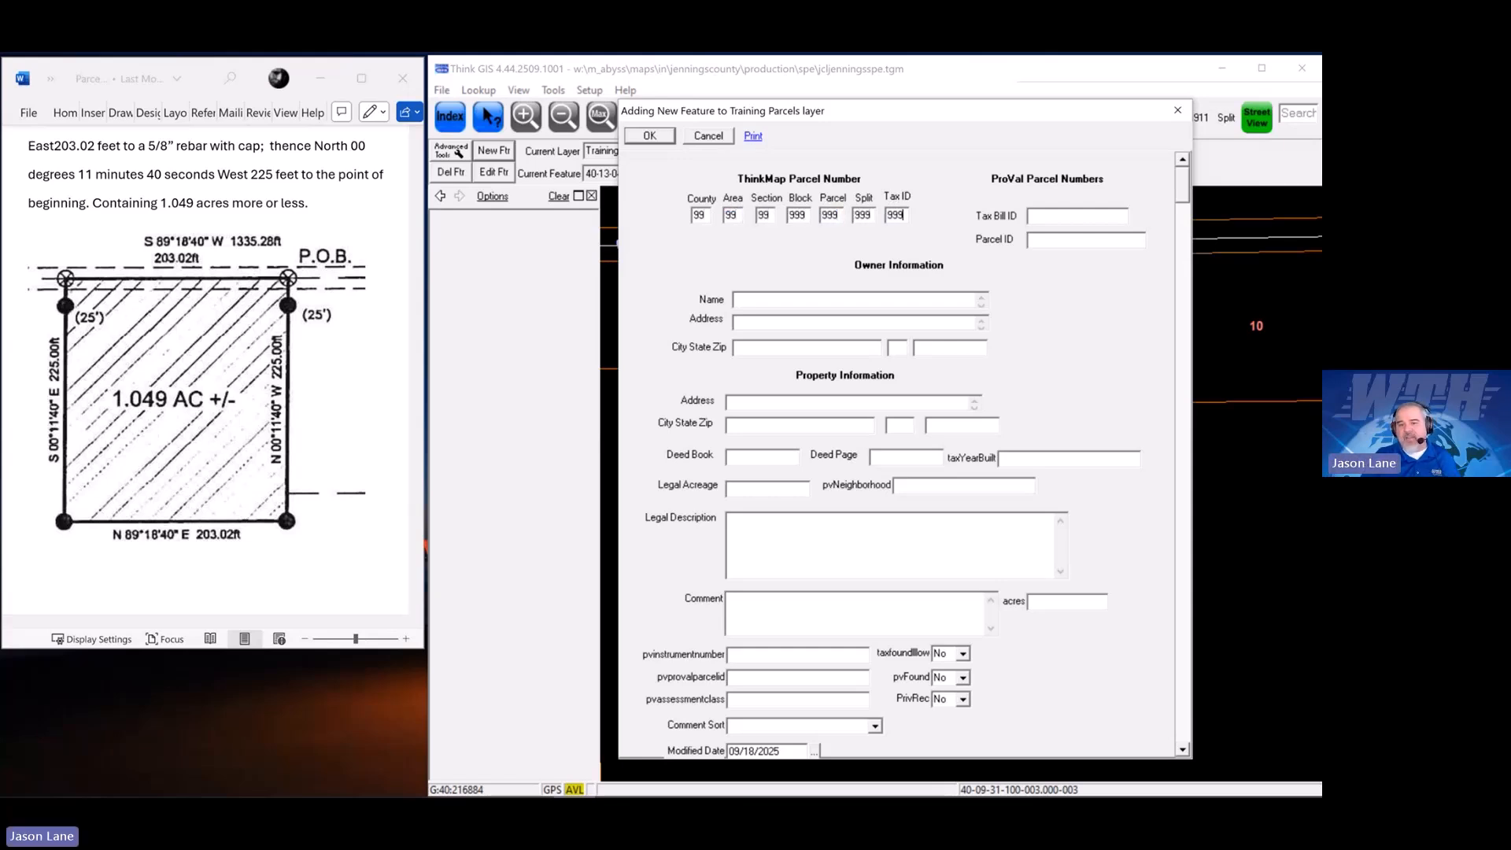
{"action": "left_click", "coordinate": [653, 137]}
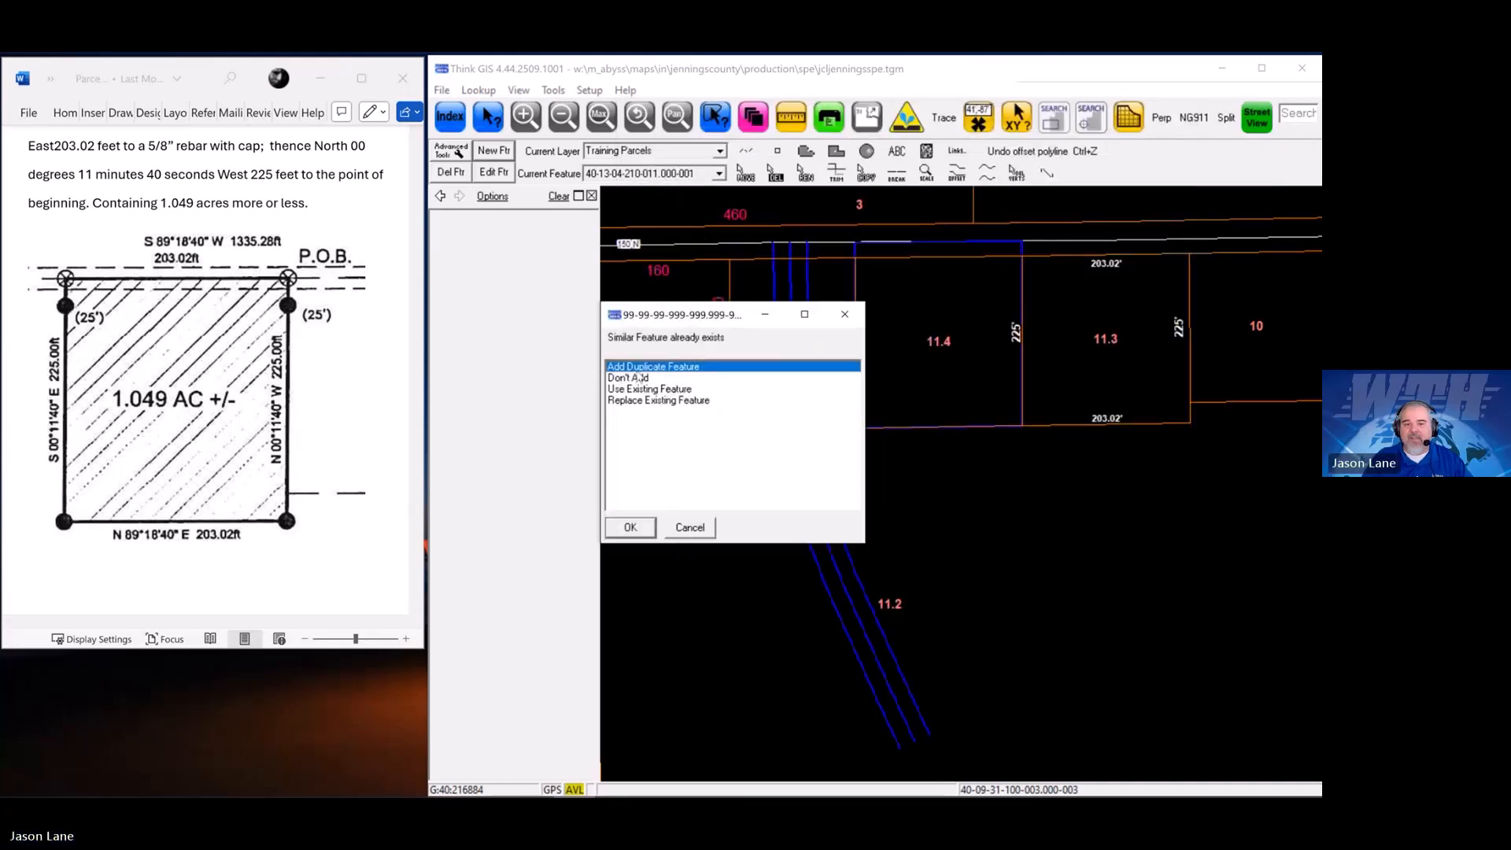
{"action": "left_click", "coordinate": [634, 529]}
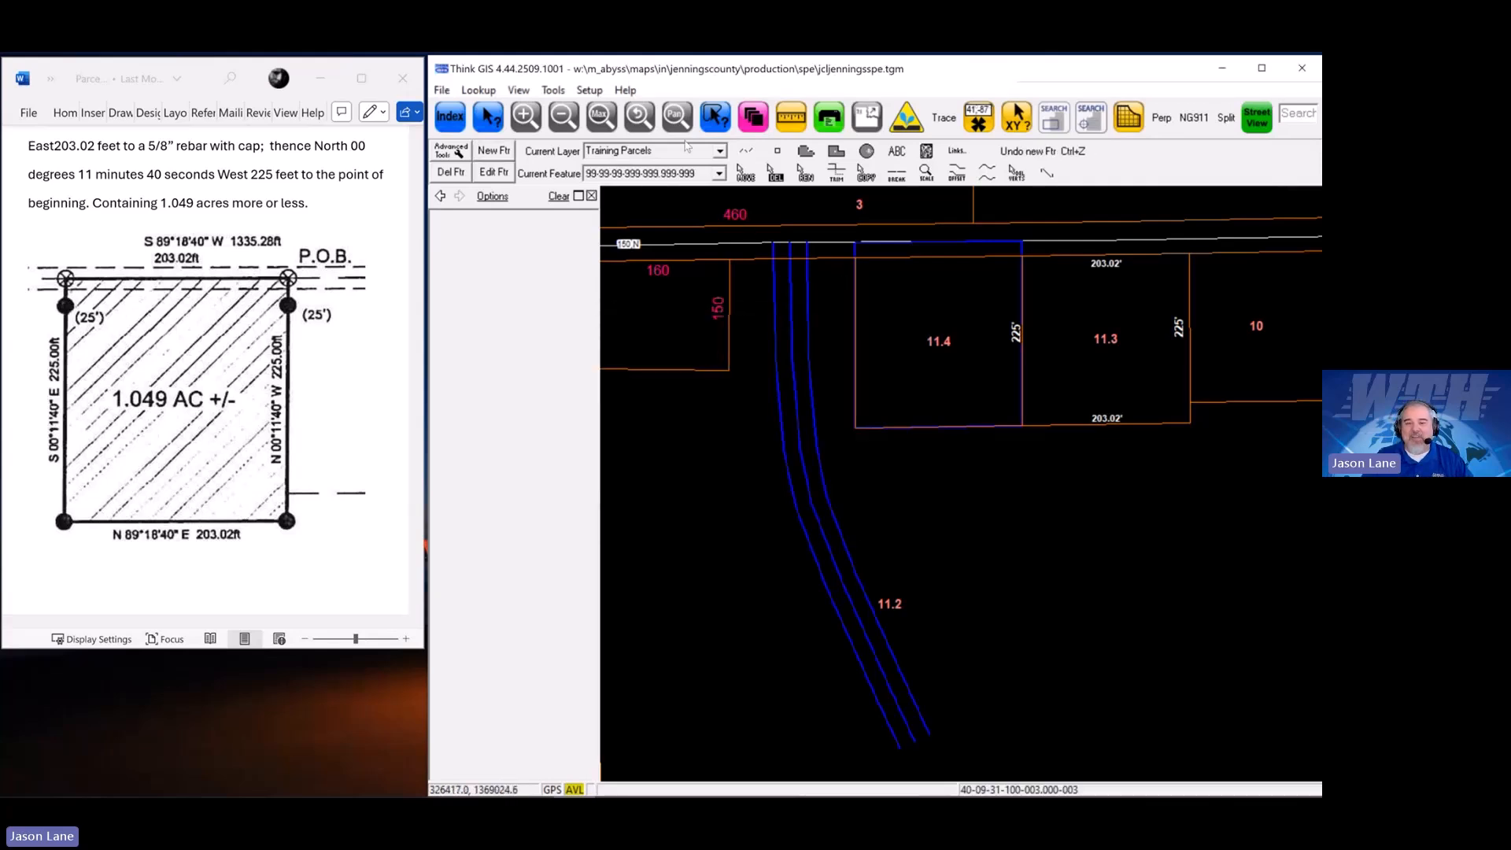
Draw an area of about 0.57 acres between the two offset lines from the road southeast, and remove the overlapping portions from other parcels
{"action": "left_click", "coordinate": [805, 152]}
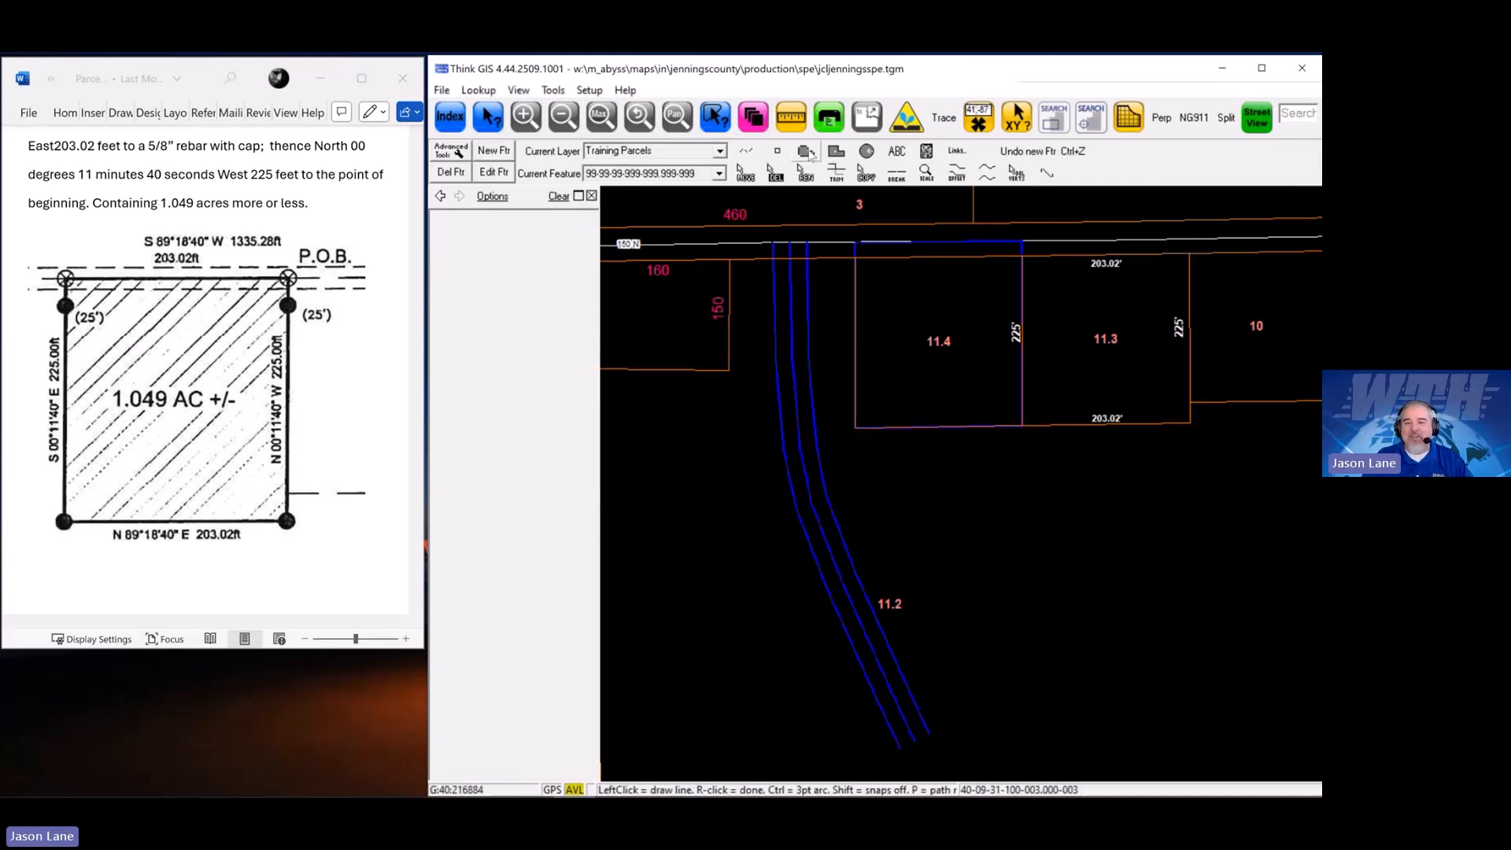
{"action": "left_click", "coordinate": [773, 248]}
{"action": "left_click", "coordinate": [806, 249]}
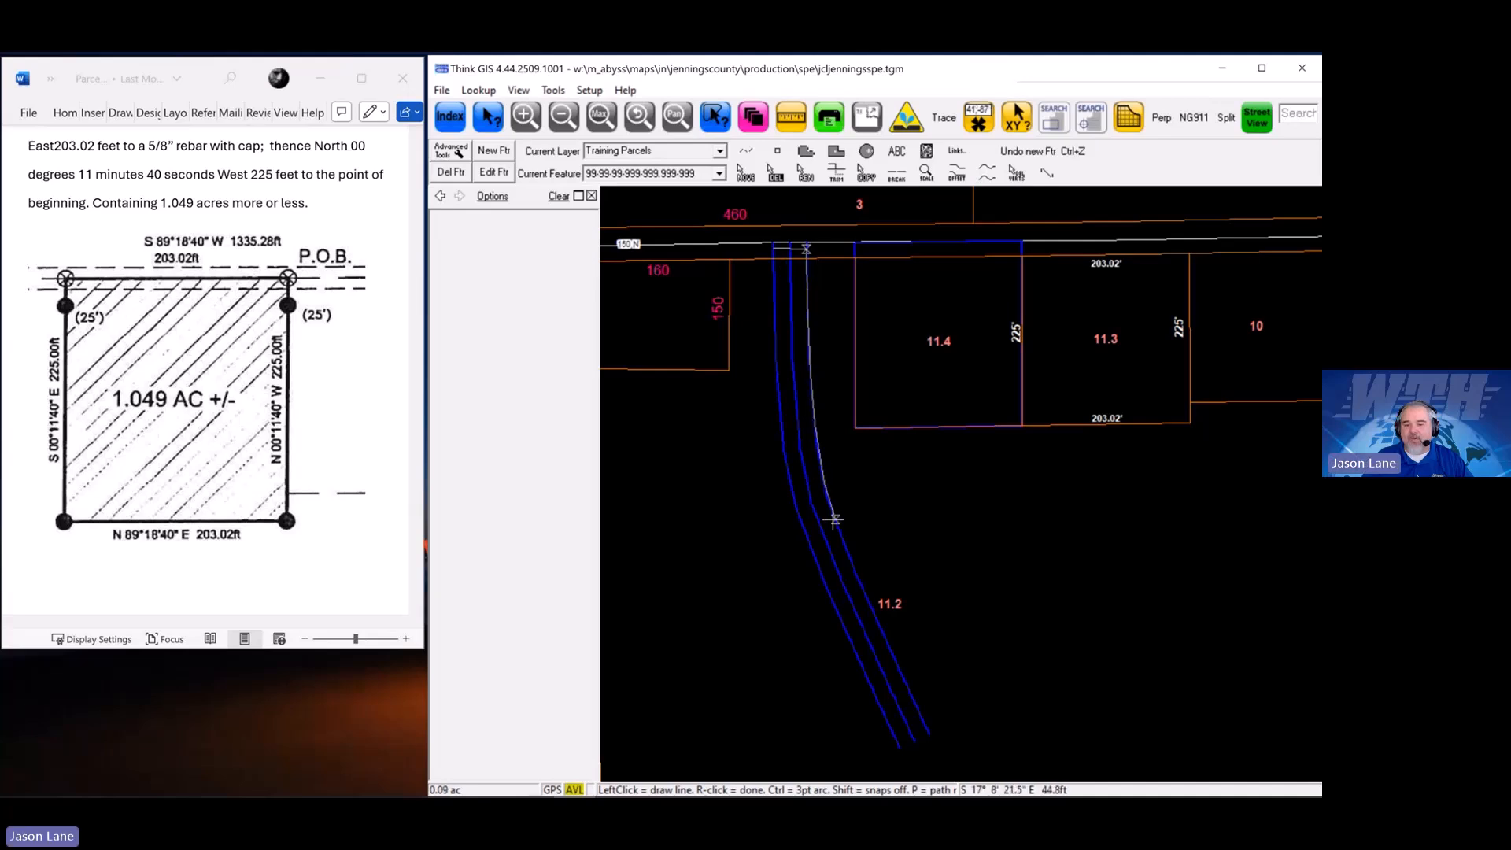
{"action": "left_click", "coordinate": [824, 486]}
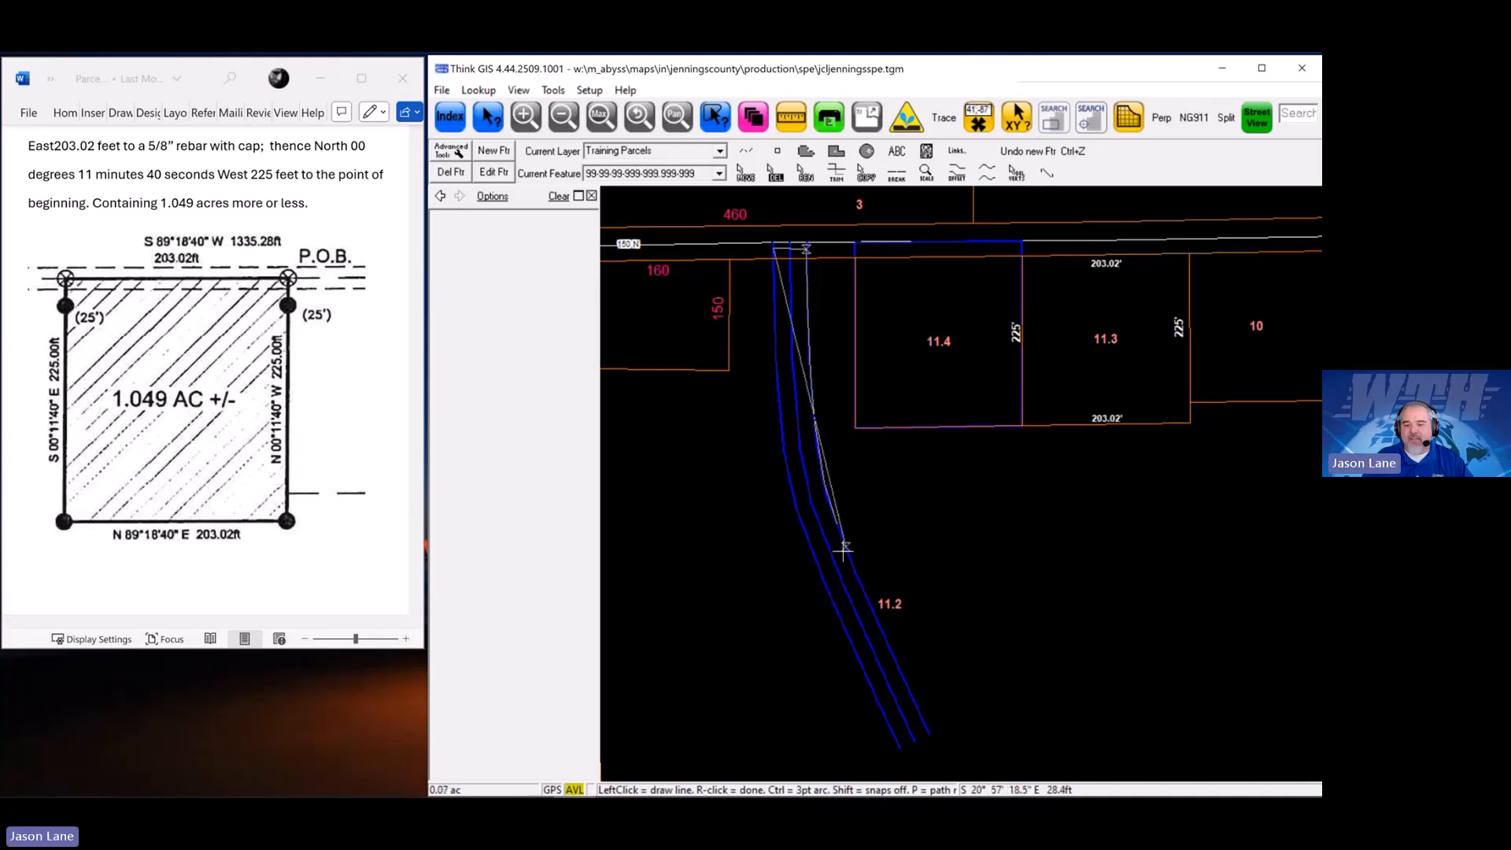
{"action": "left_click", "coordinate": [928, 733]}
{"action": "left_click", "coordinate": [899, 747]}
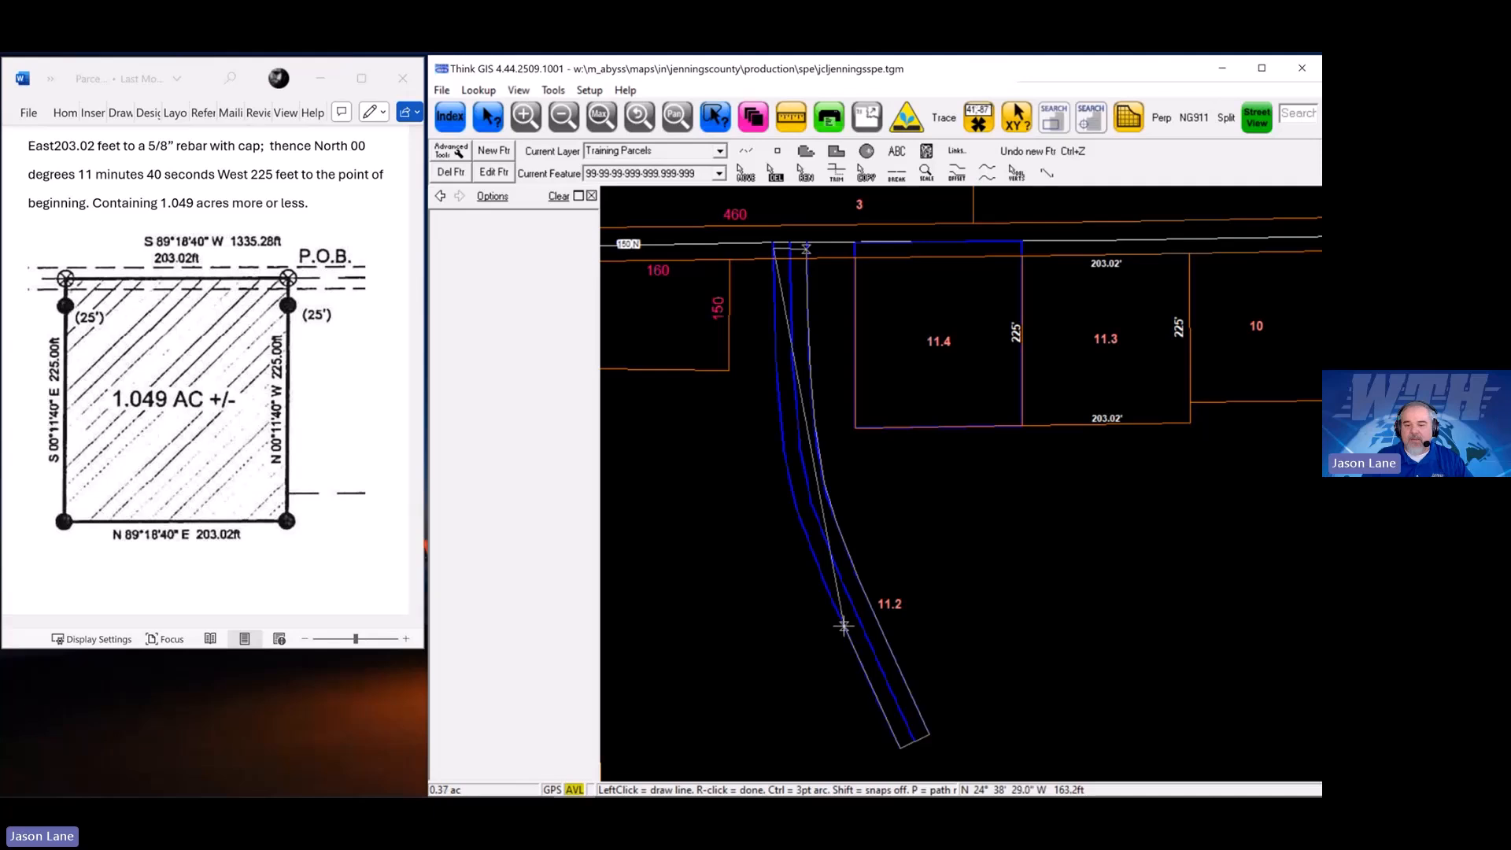
{"action": "left_click", "coordinate": [814, 555]}
{"action": "left_click", "coordinate": [783, 447]}
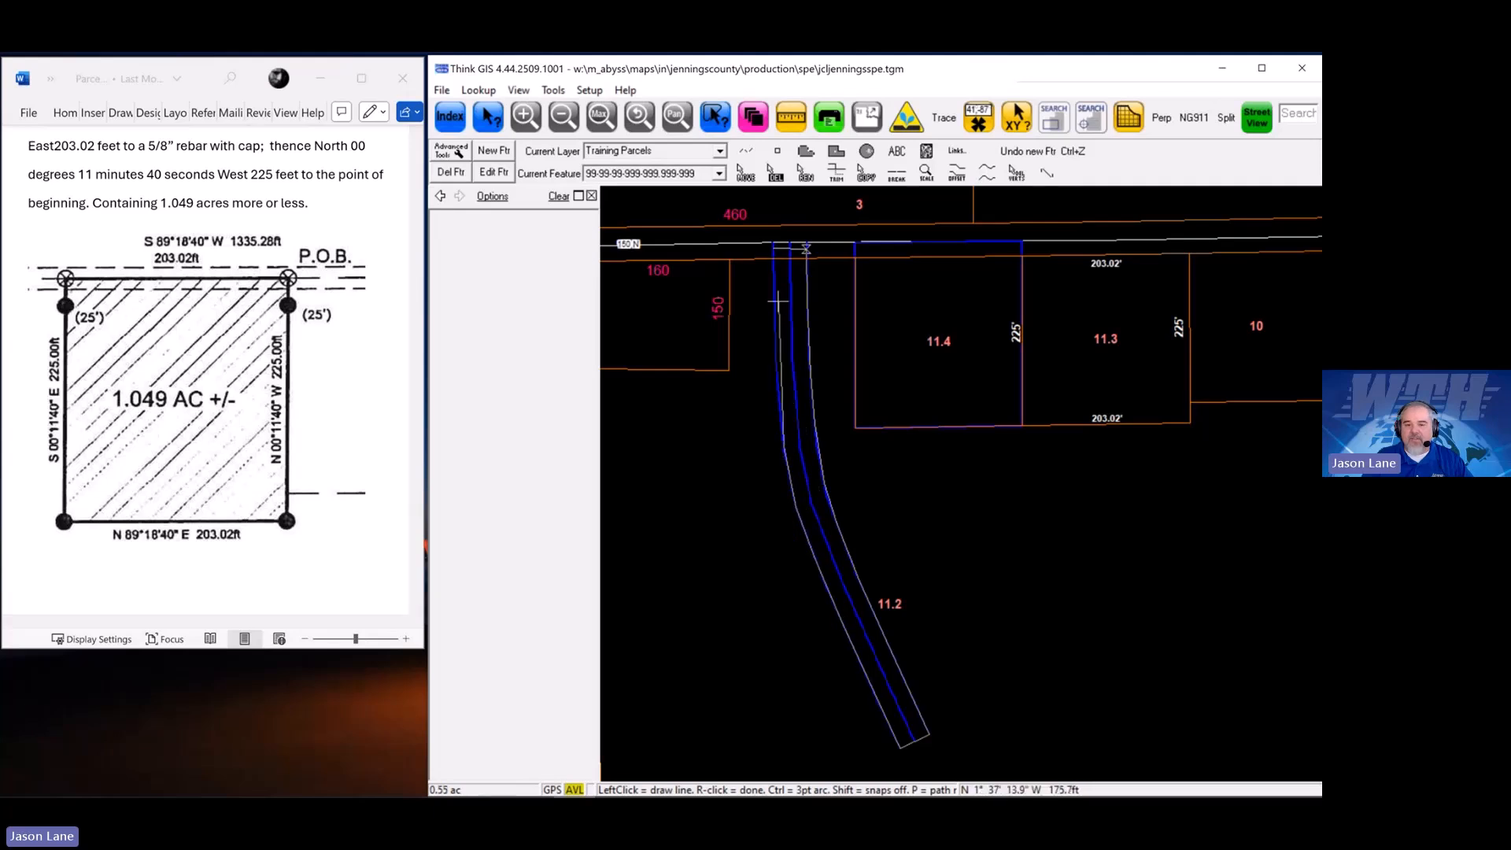
{"action": "right_click", "coordinate": [775, 342]}
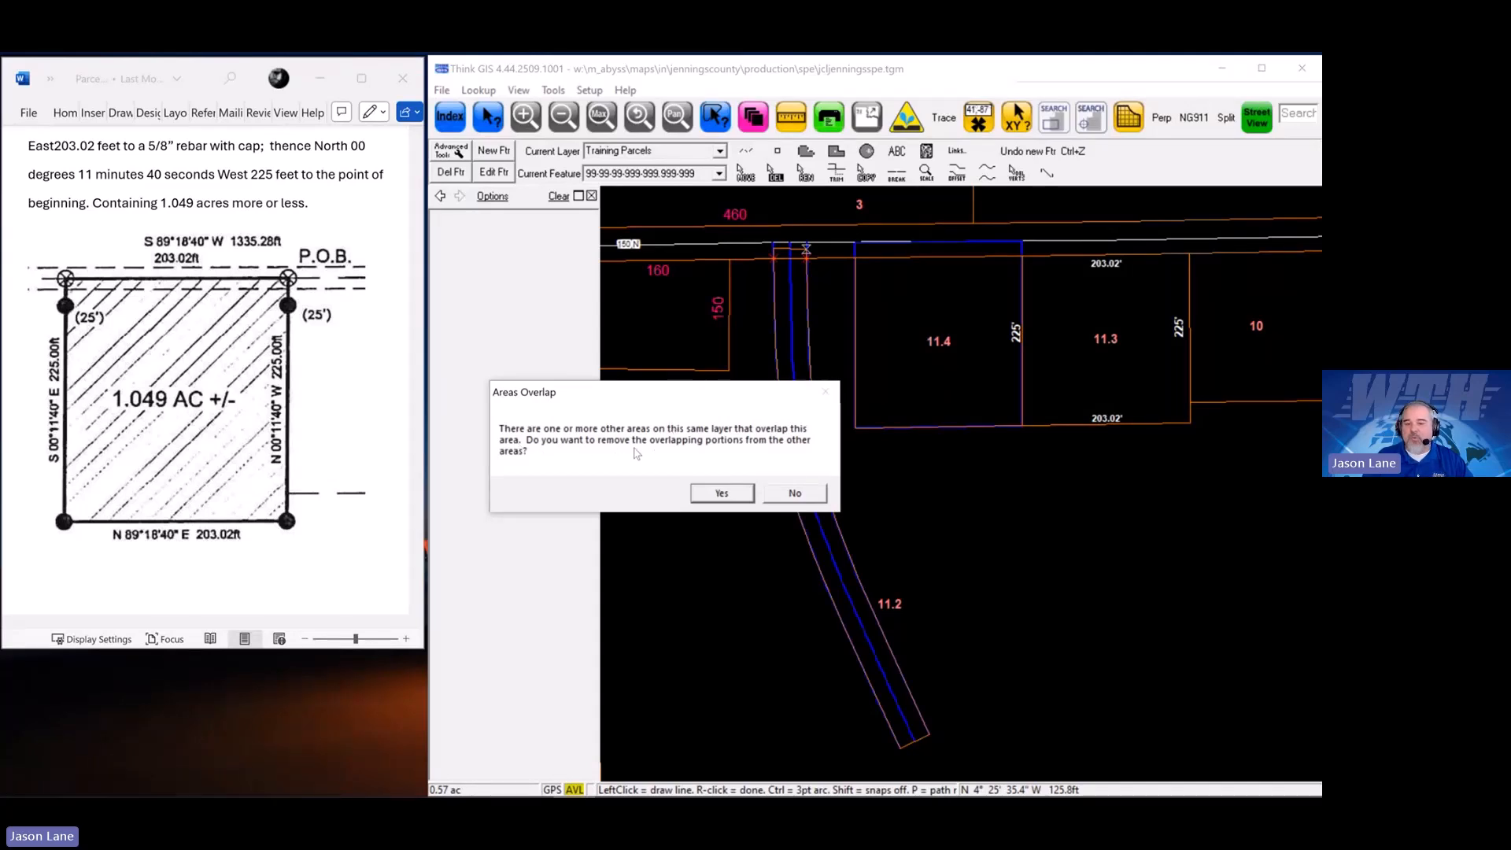
{"action": "left_click", "coordinate": [719, 492]}
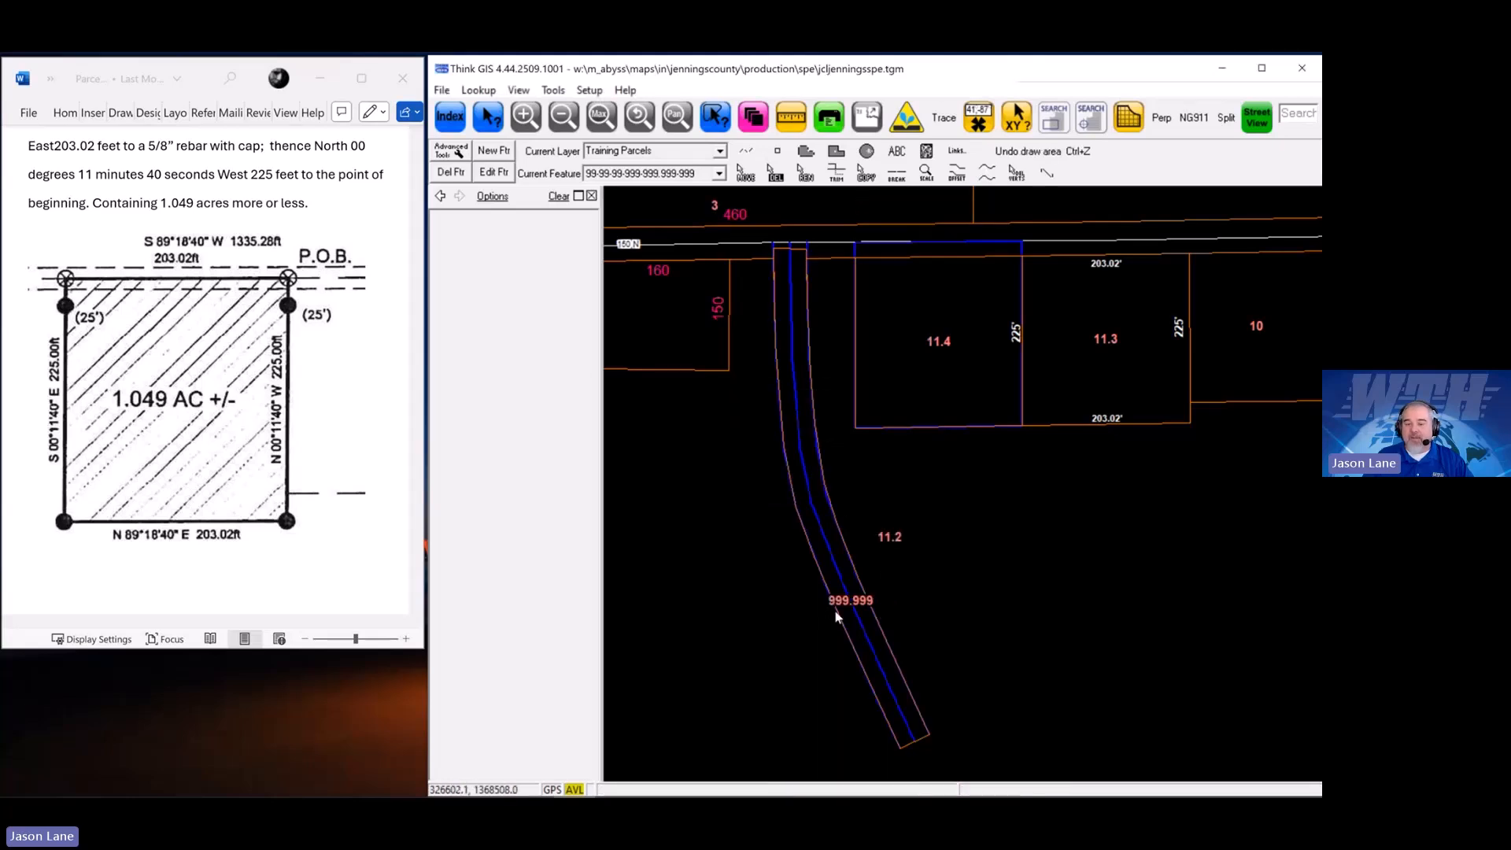
Delete the placeholder parcel feature 99-99-99-999-999.999-999 covering the strip through parcel 11.2
{"action": "left_click", "coordinate": [797, 256]}
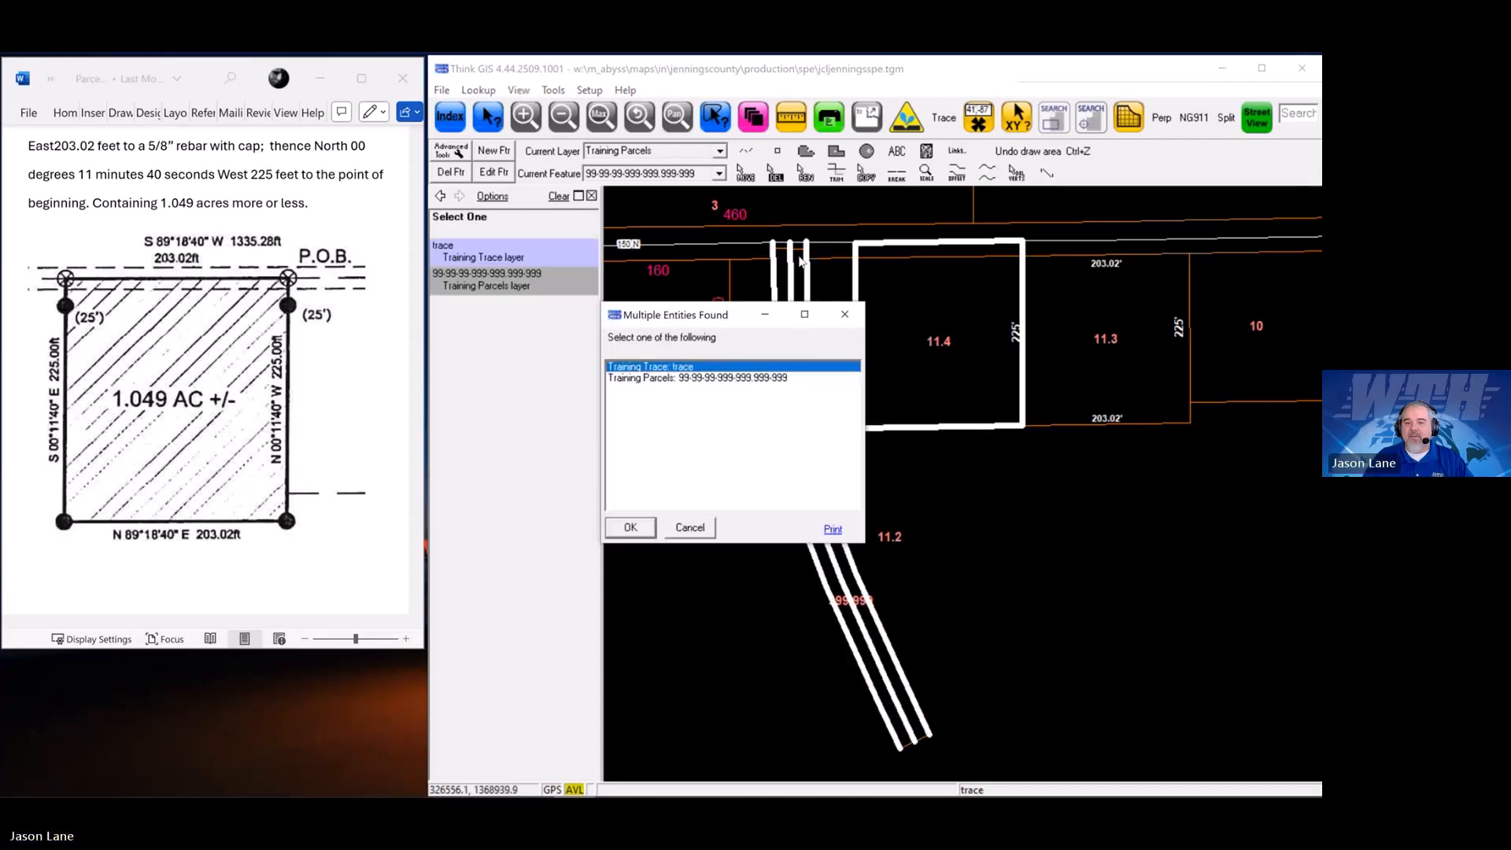
{"action": "left_click", "coordinate": [705, 378]}
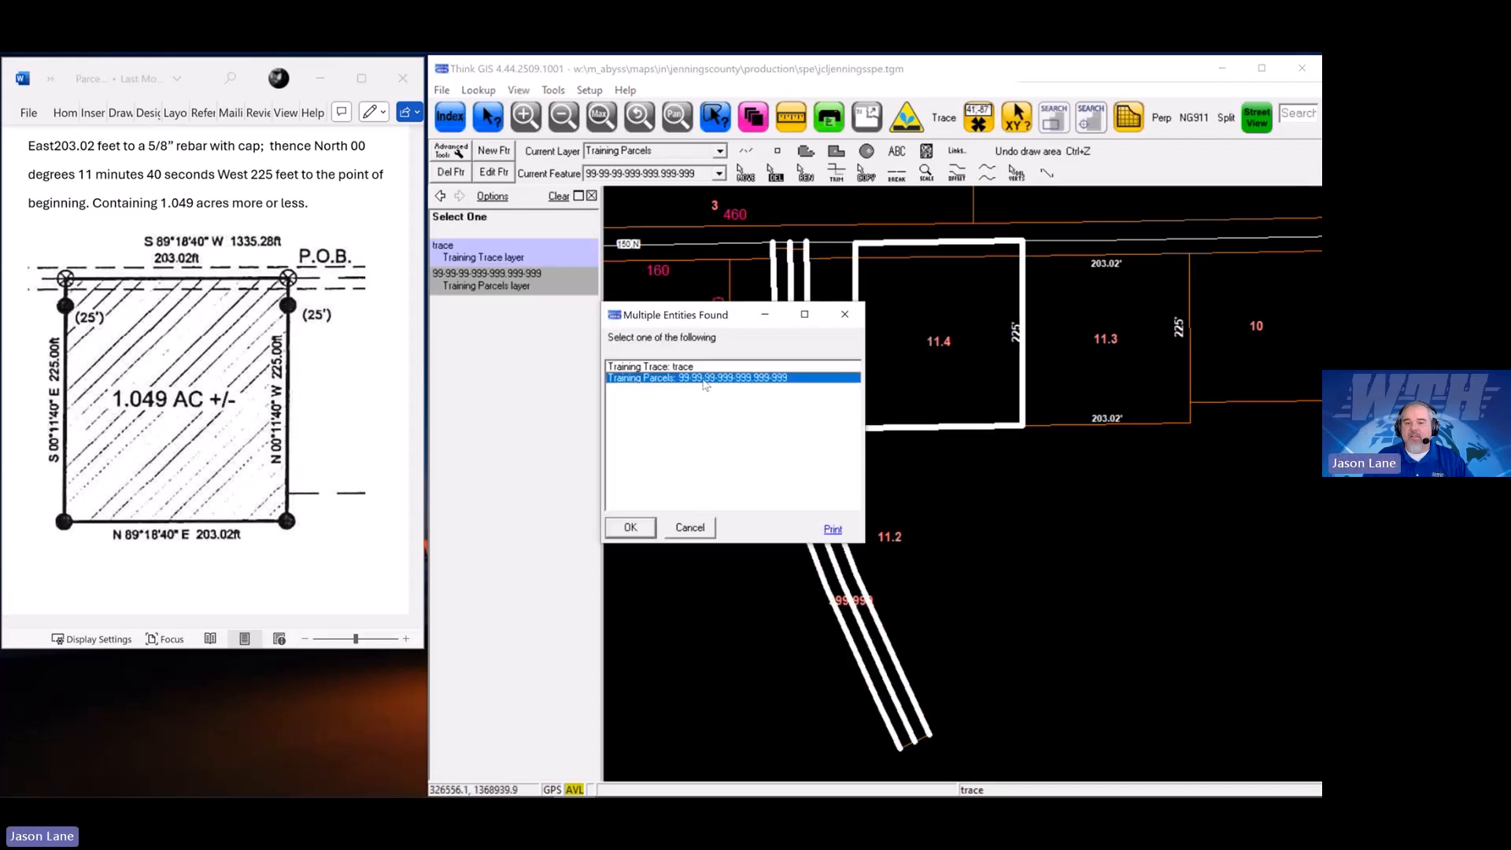
{"action": "left_click", "coordinate": [631, 534]}
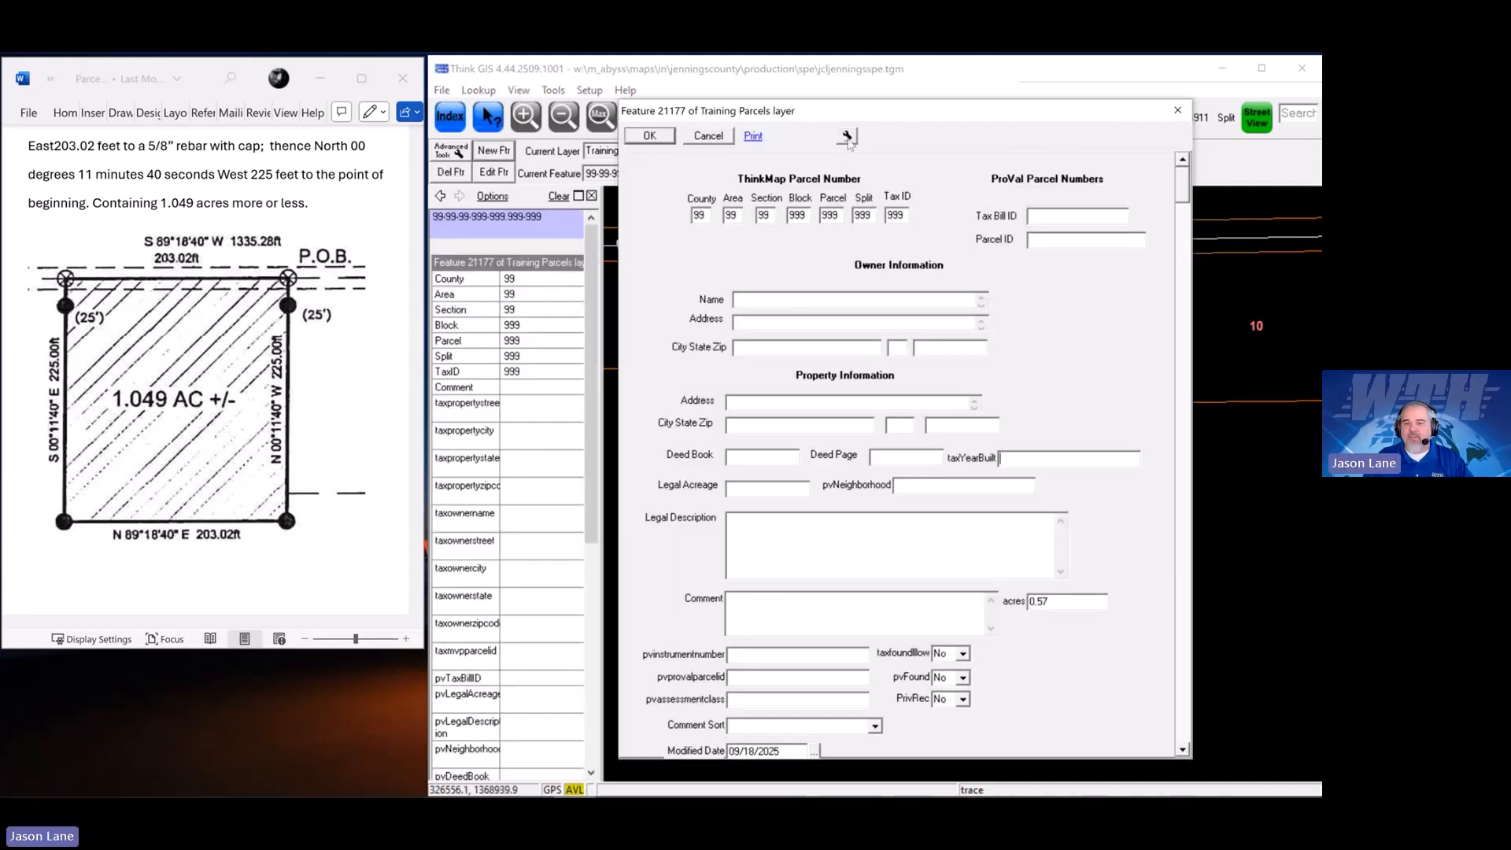
{"action": "left_click", "coordinate": [847, 137]}
{"action": "left_click", "coordinate": [886, 220]}
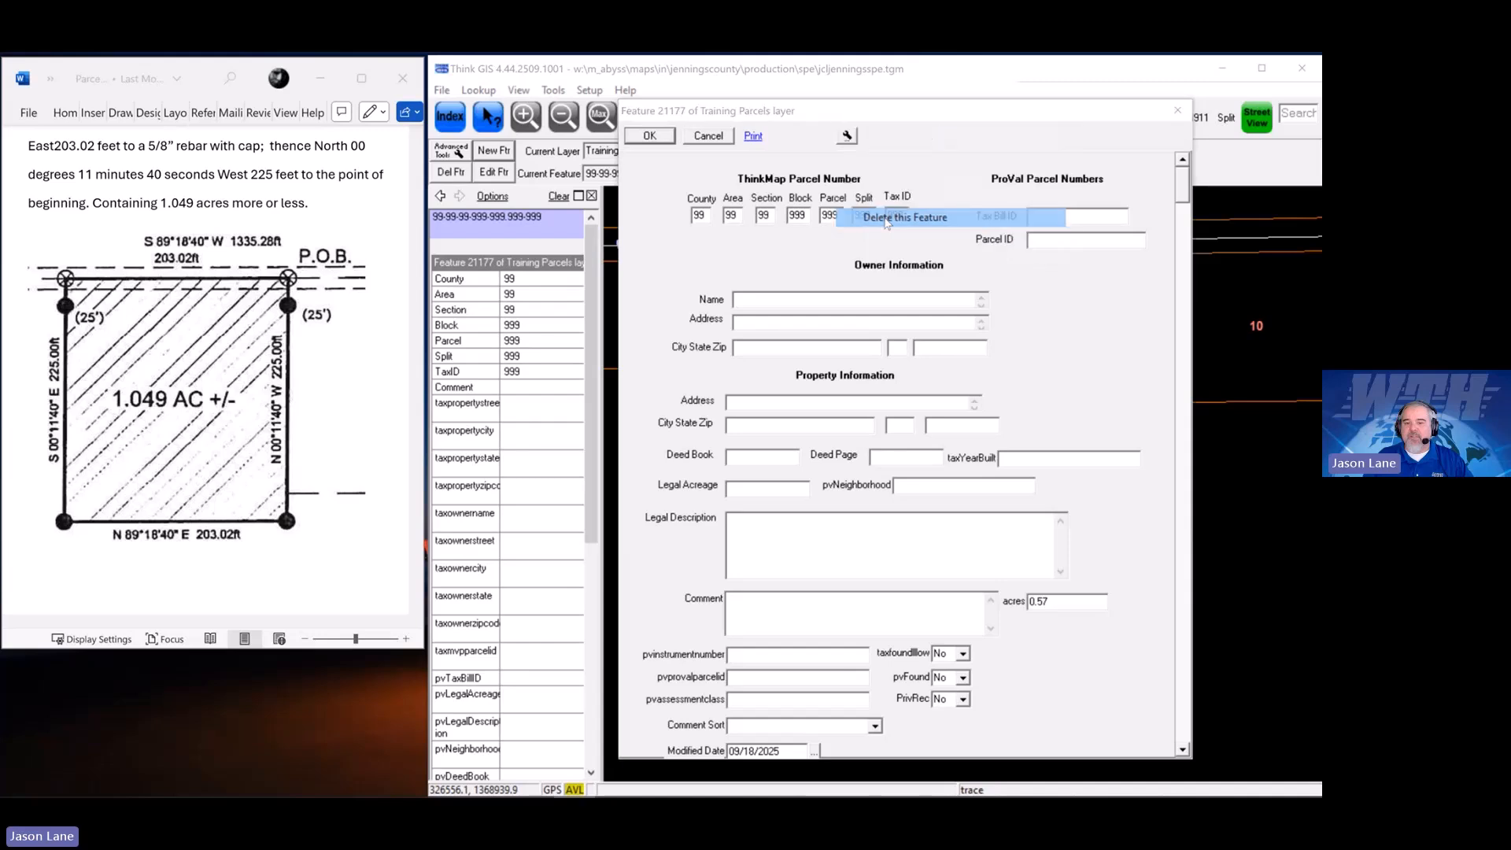
{"action": "left_click", "coordinate": [612, 483]}
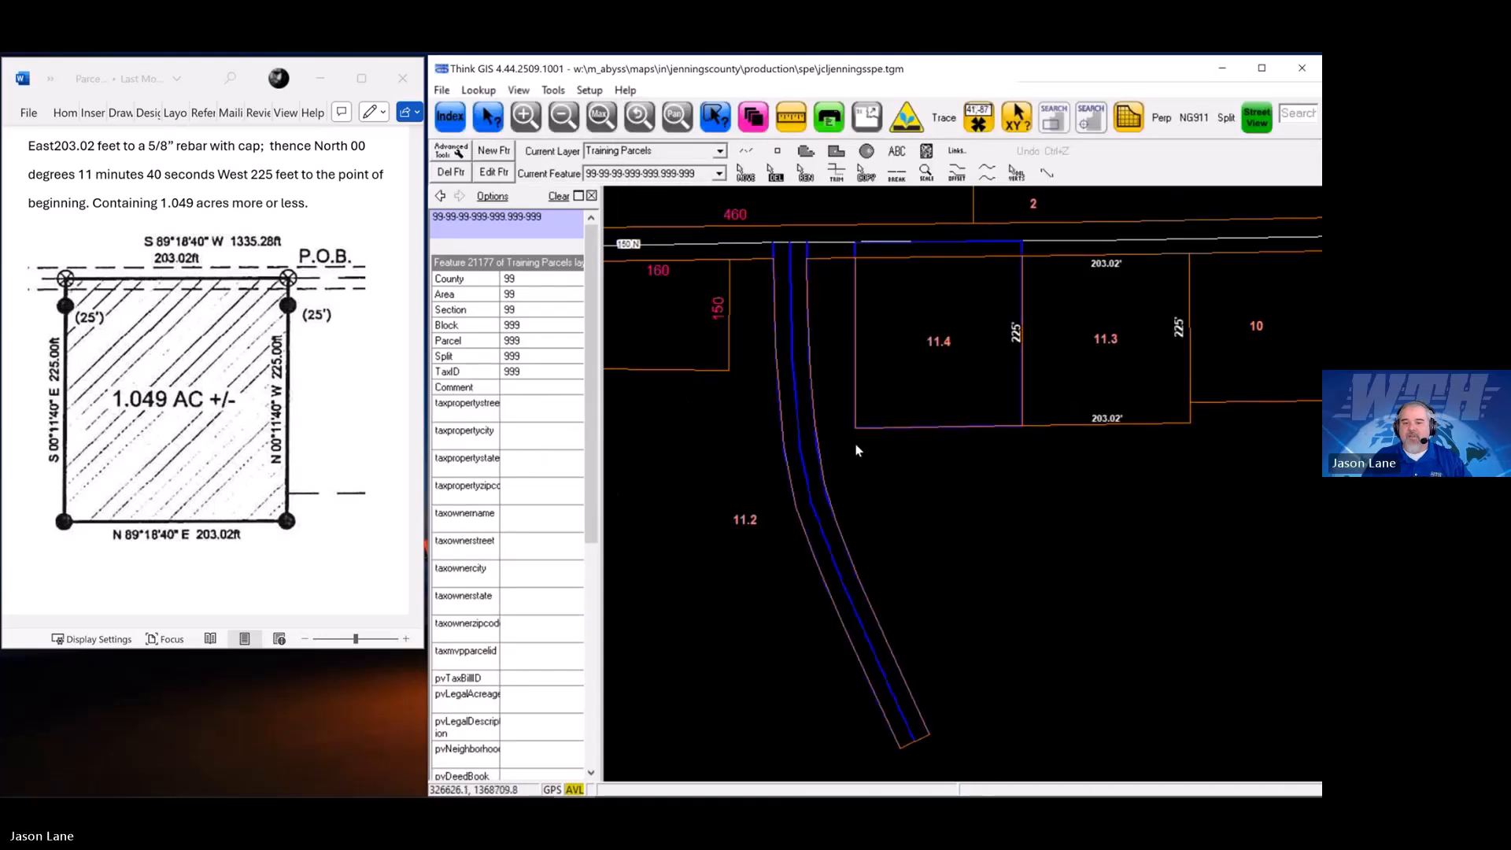
Delete the traced centerline and its two offset lines along the strip through parcel 11.2
{"action": "left_click", "coordinate": [775, 172]}
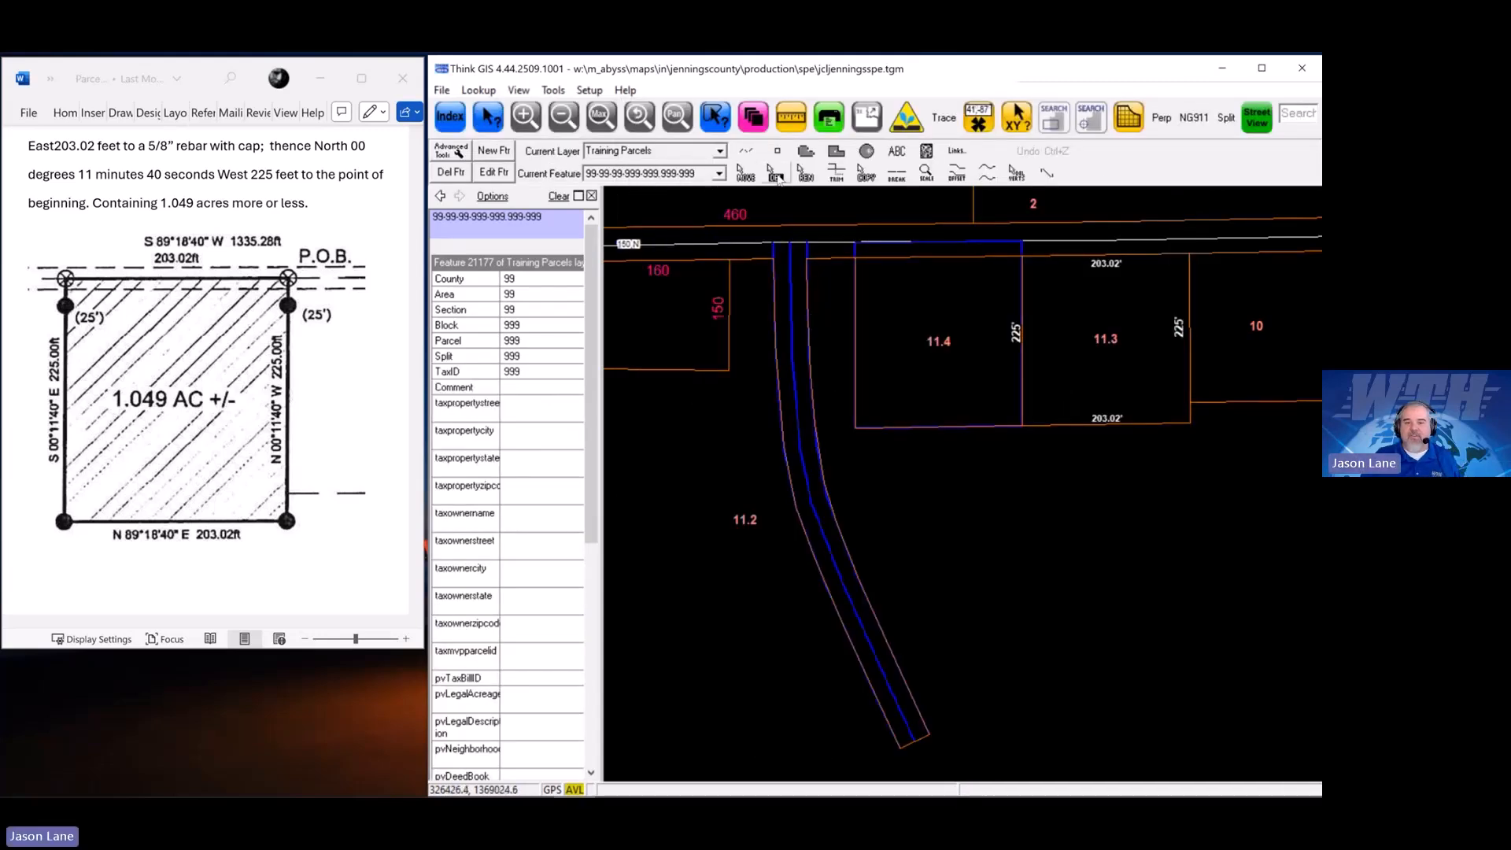
{"action": "left_click", "coordinate": [776, 253]}
{"action": "left_click", "coordinate": [792, 256]}
{"action": "left_click", "coordinate": [811, 344]}
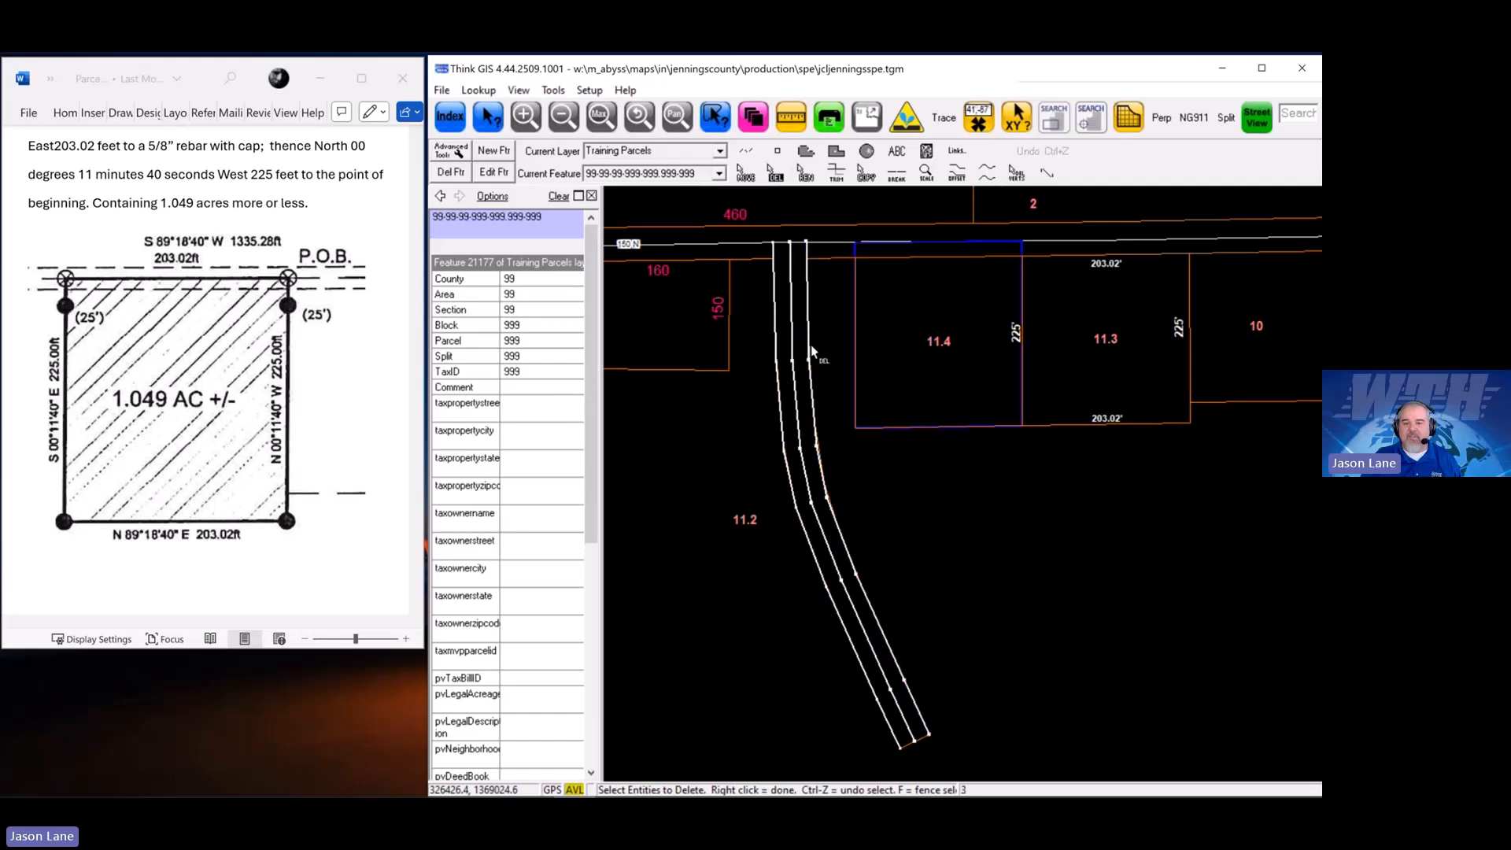
{"action": "right_click", "coordinate": [811, 345]}
{"action": "left_click", "coordinate": [681, 482]}
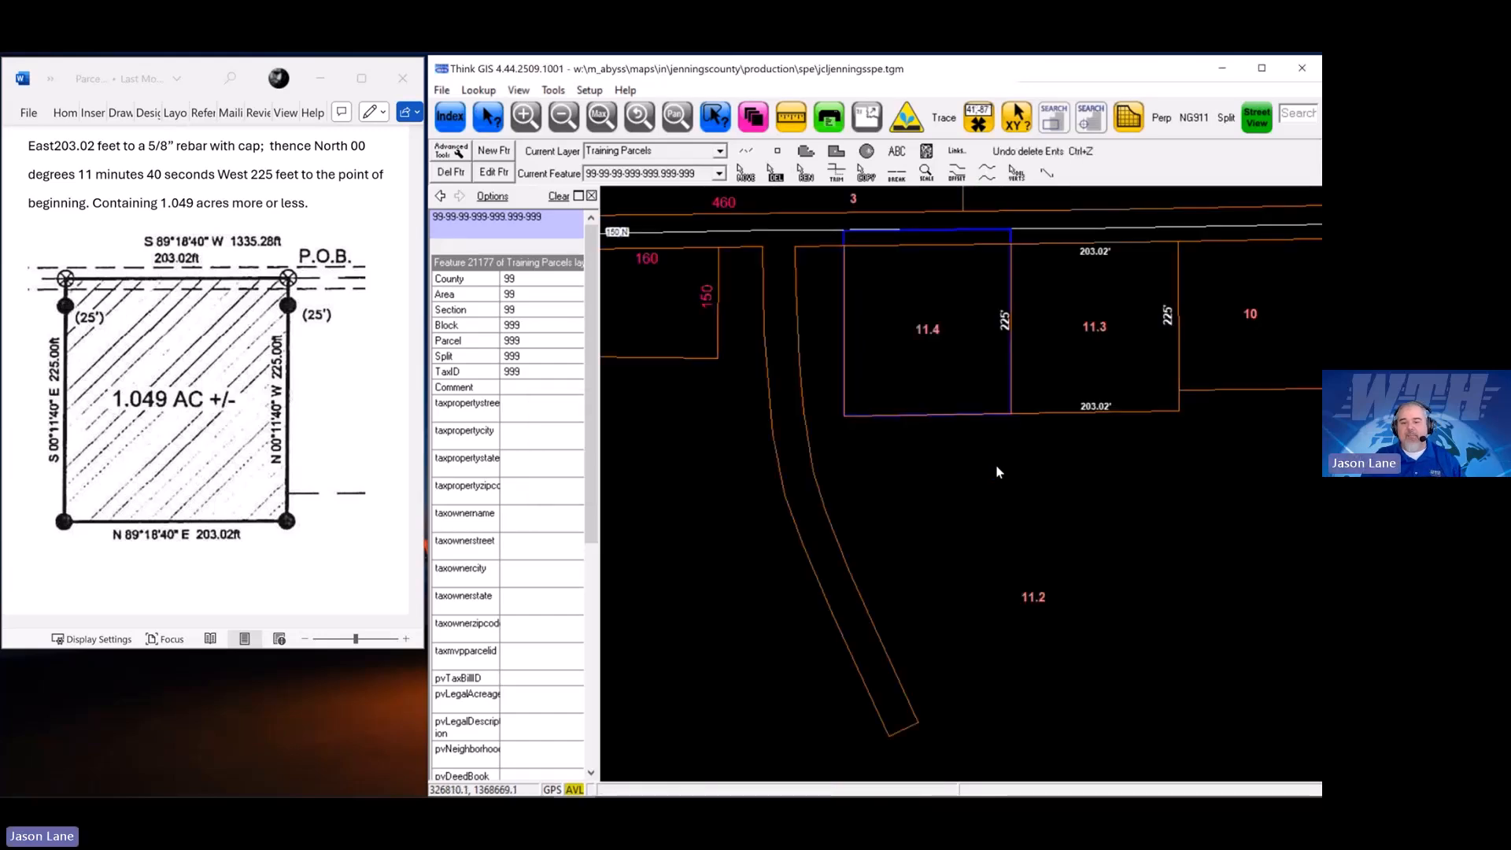
Inspect the attribute record of parcel 10, east of parcel 11.3, and close it without changes
{"action": "scroll", "coordinate": [995, 472], "scroll_direction": "down", "scroll_amount": 1}
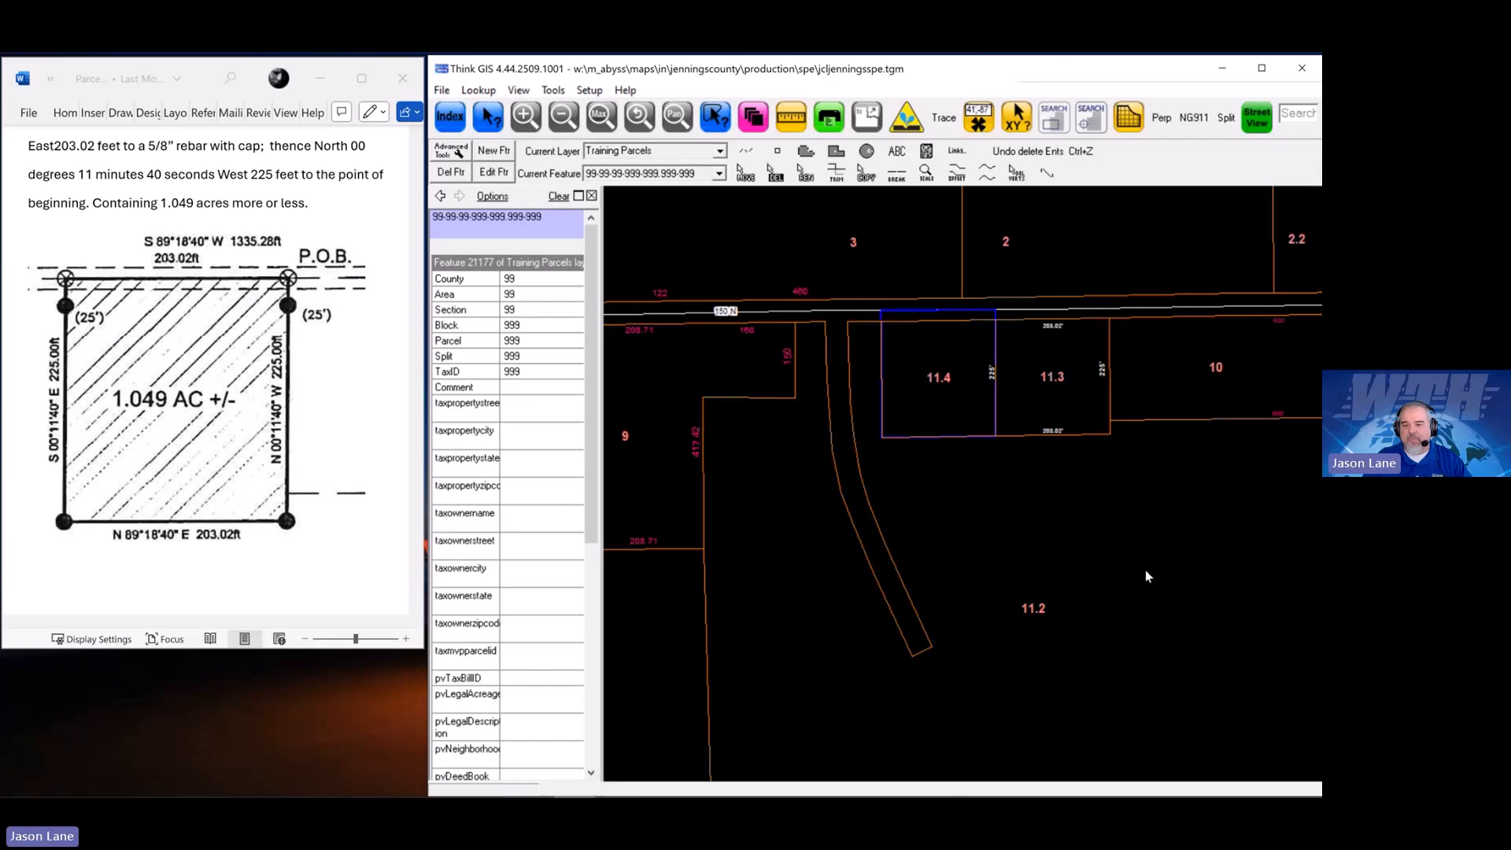
{"action": "left_click_drag", "start_coordinate": [1145, 570], "coordinate": [1064, 552]}
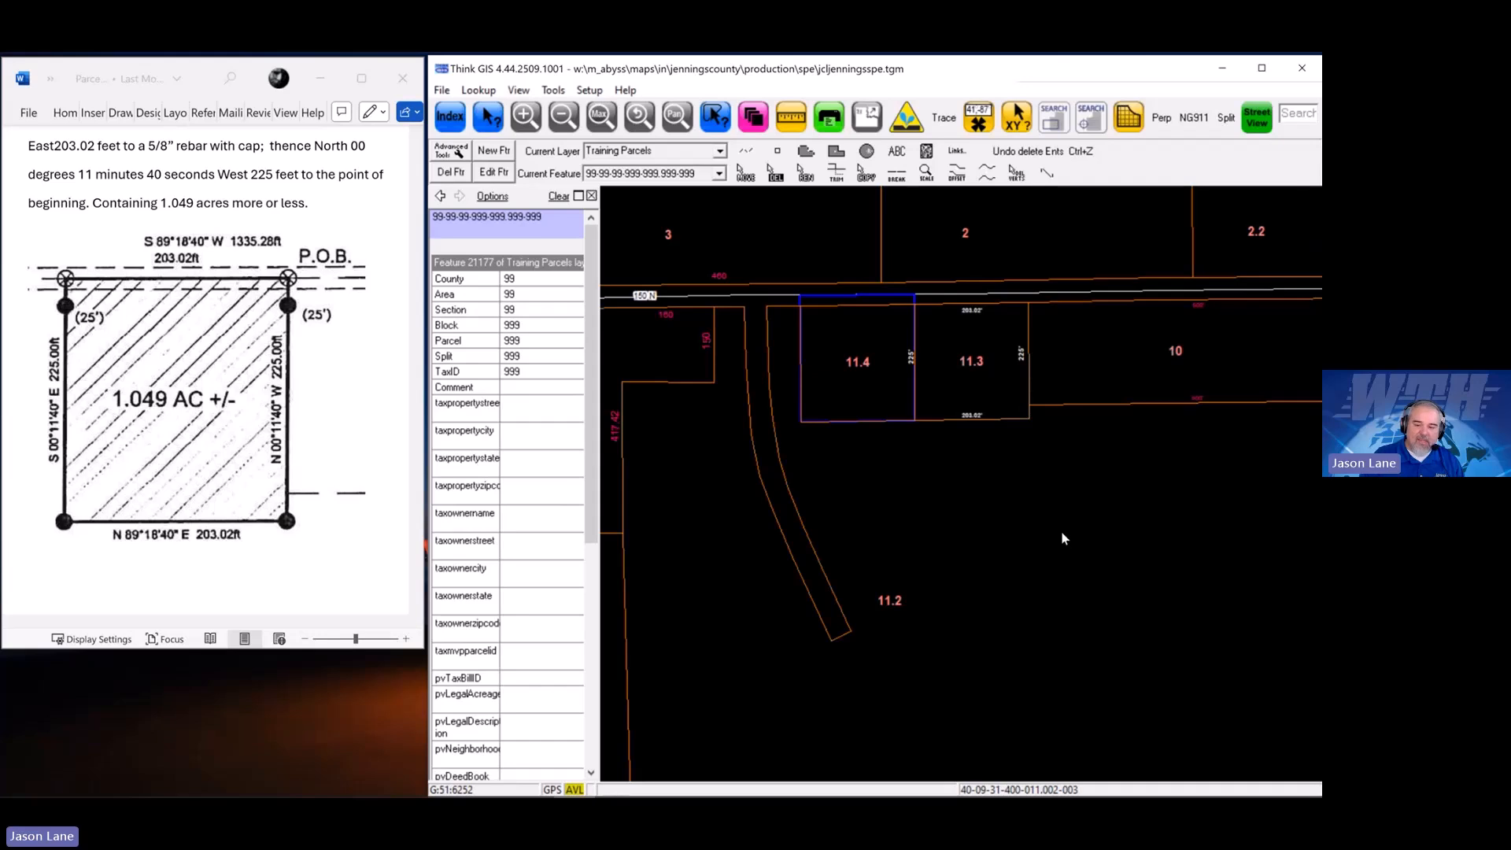
{"action": "left_click_drag", "start_coordinate": [1127, 390], "coordinate": [1073, 390]}
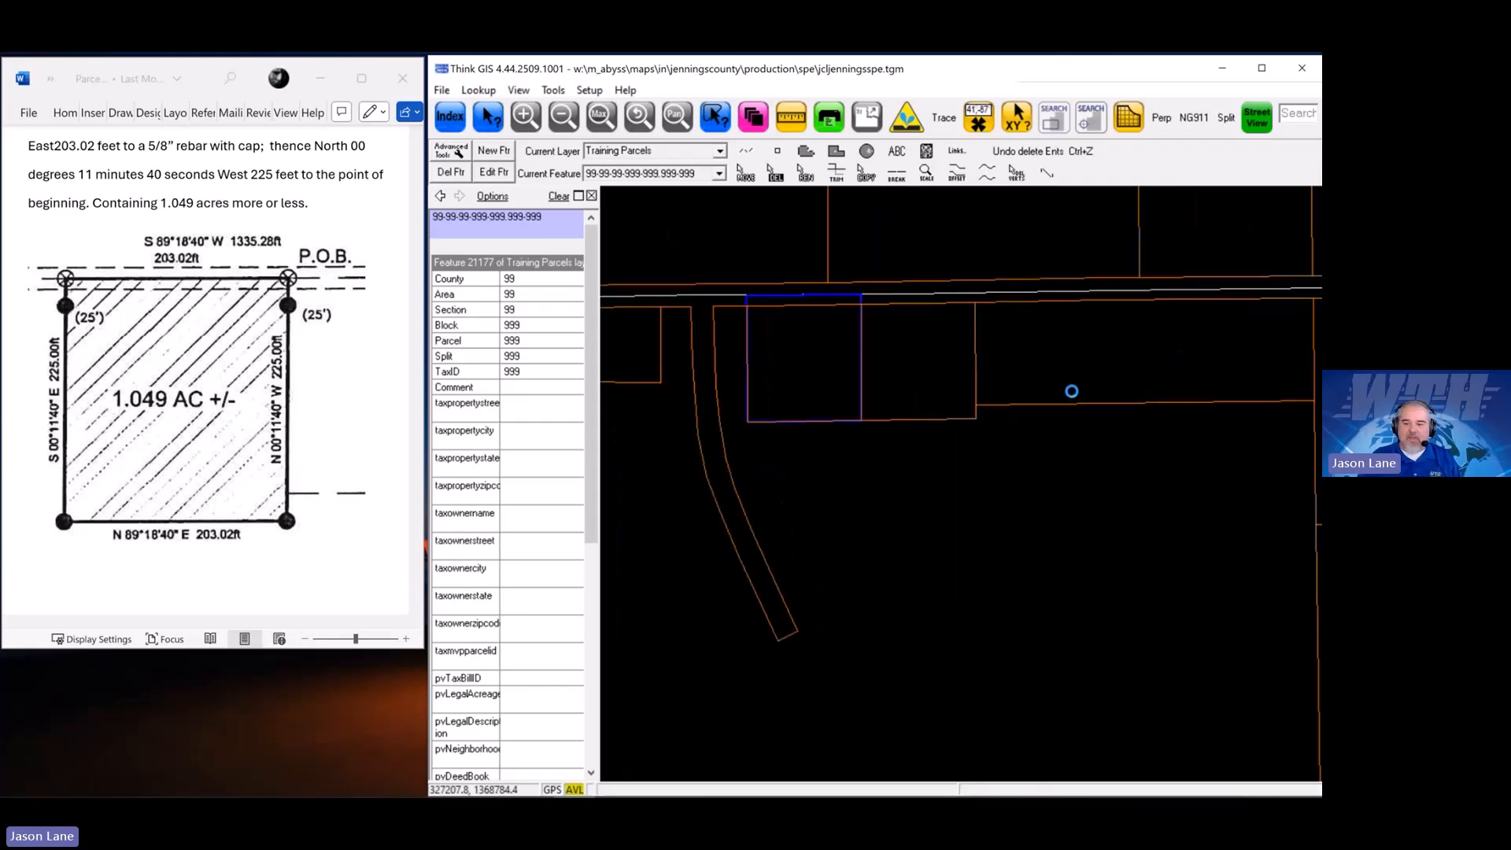
{"action": "left_click", "coordinate": [1027, 394]}
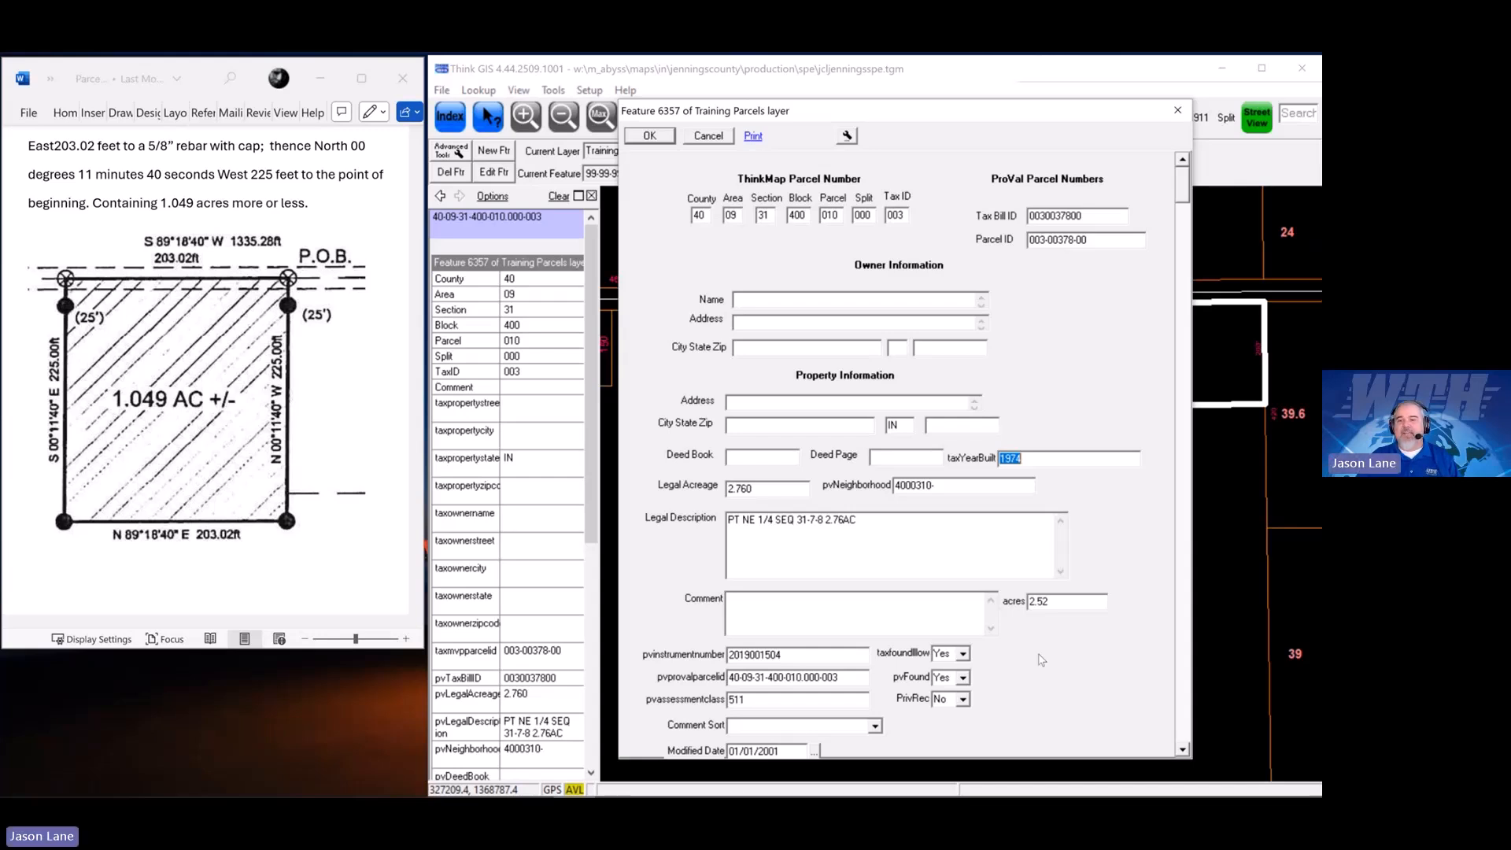
{"action": "left_click", "coordinate": [708, 136]}
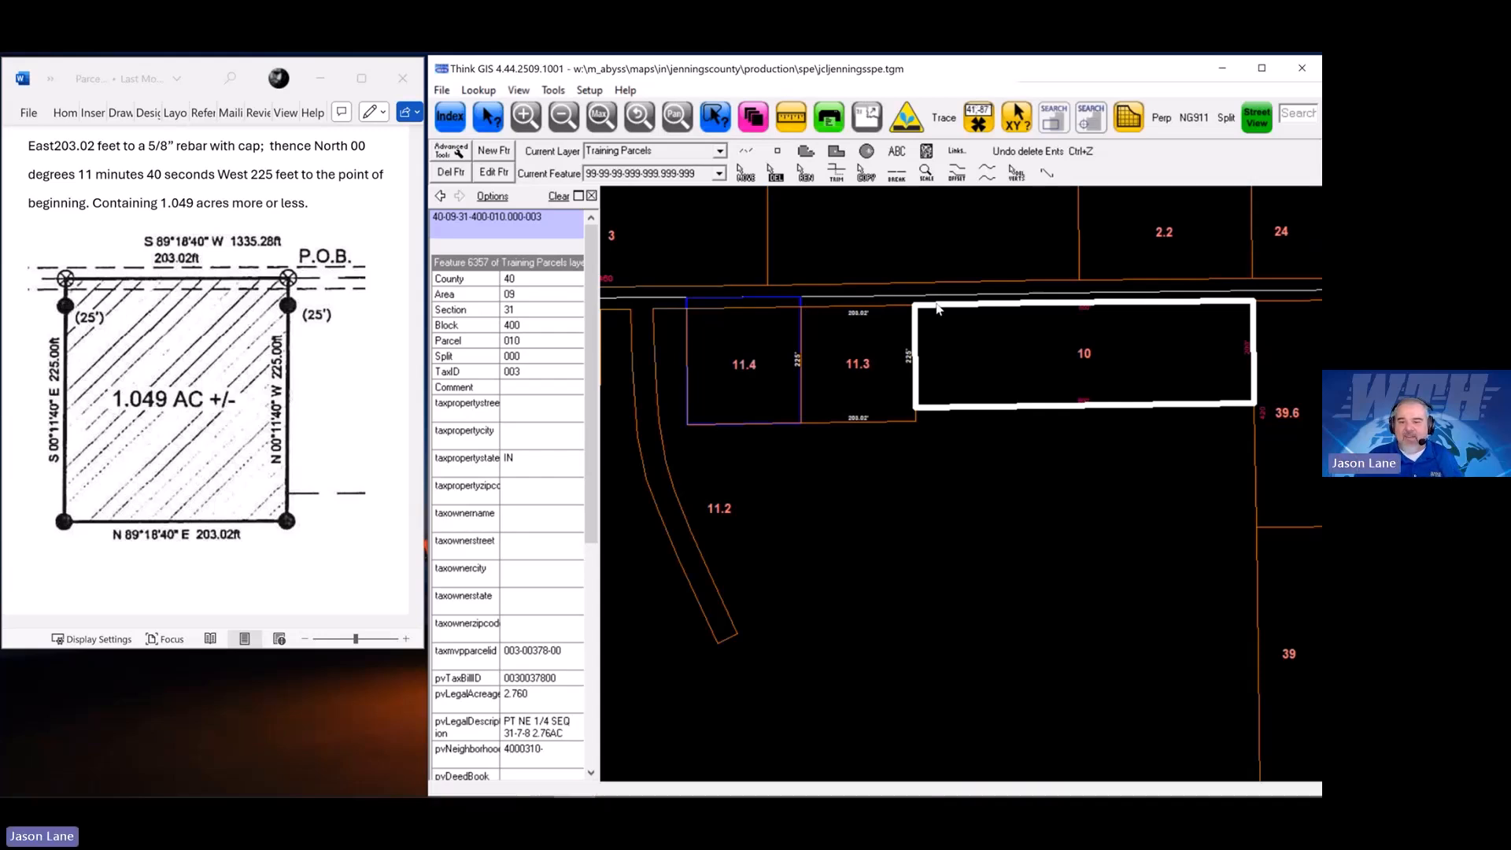
Clear the selected parcel's information and show the full county map in a maximized window
{"action": "left_click", "coordinate": [558, 197]}
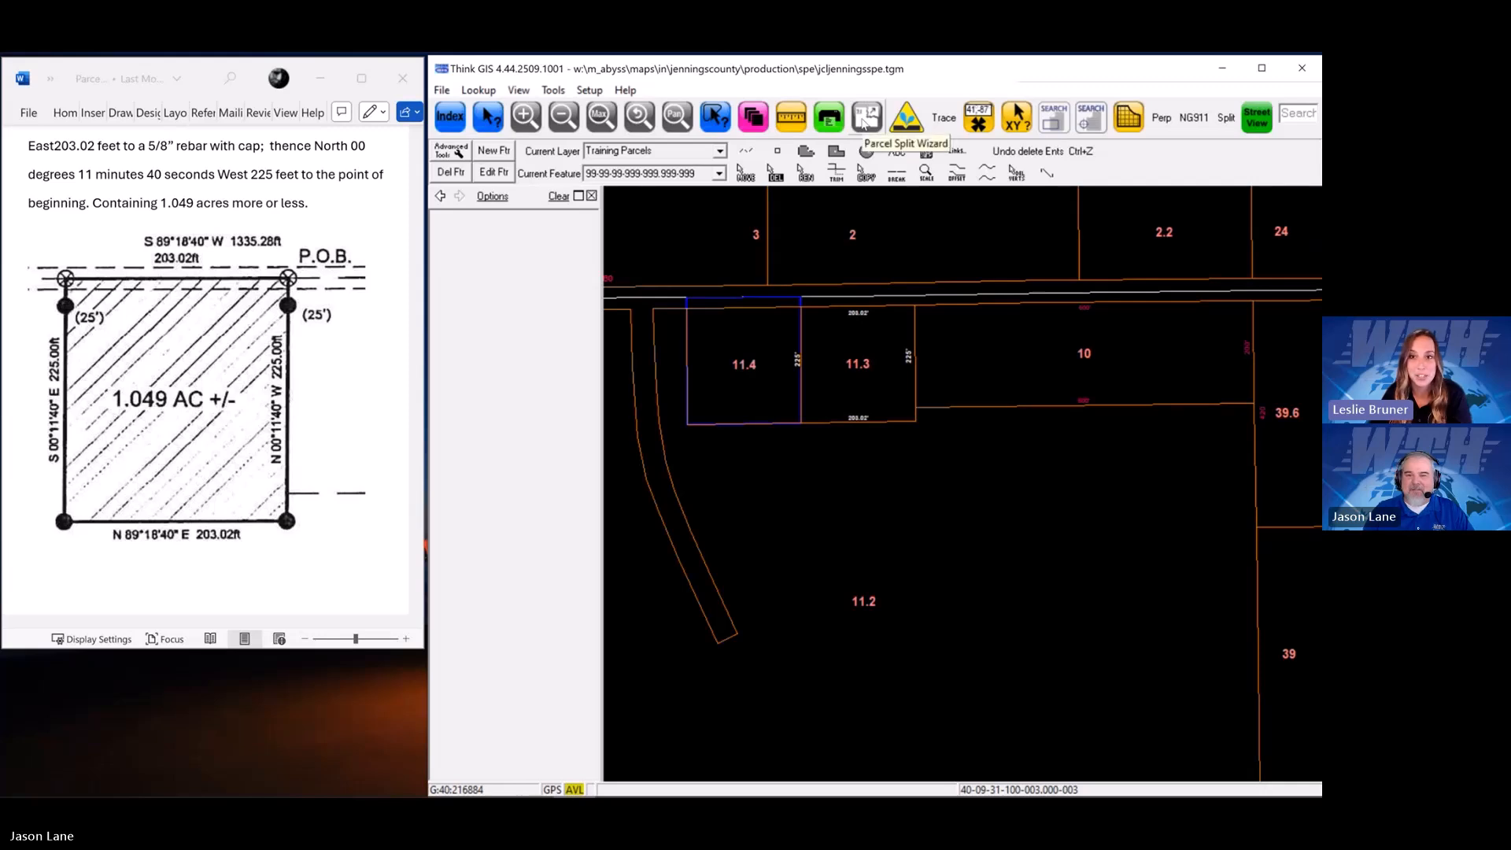
{"action": "left_click", "coordinate": [599, 118]}
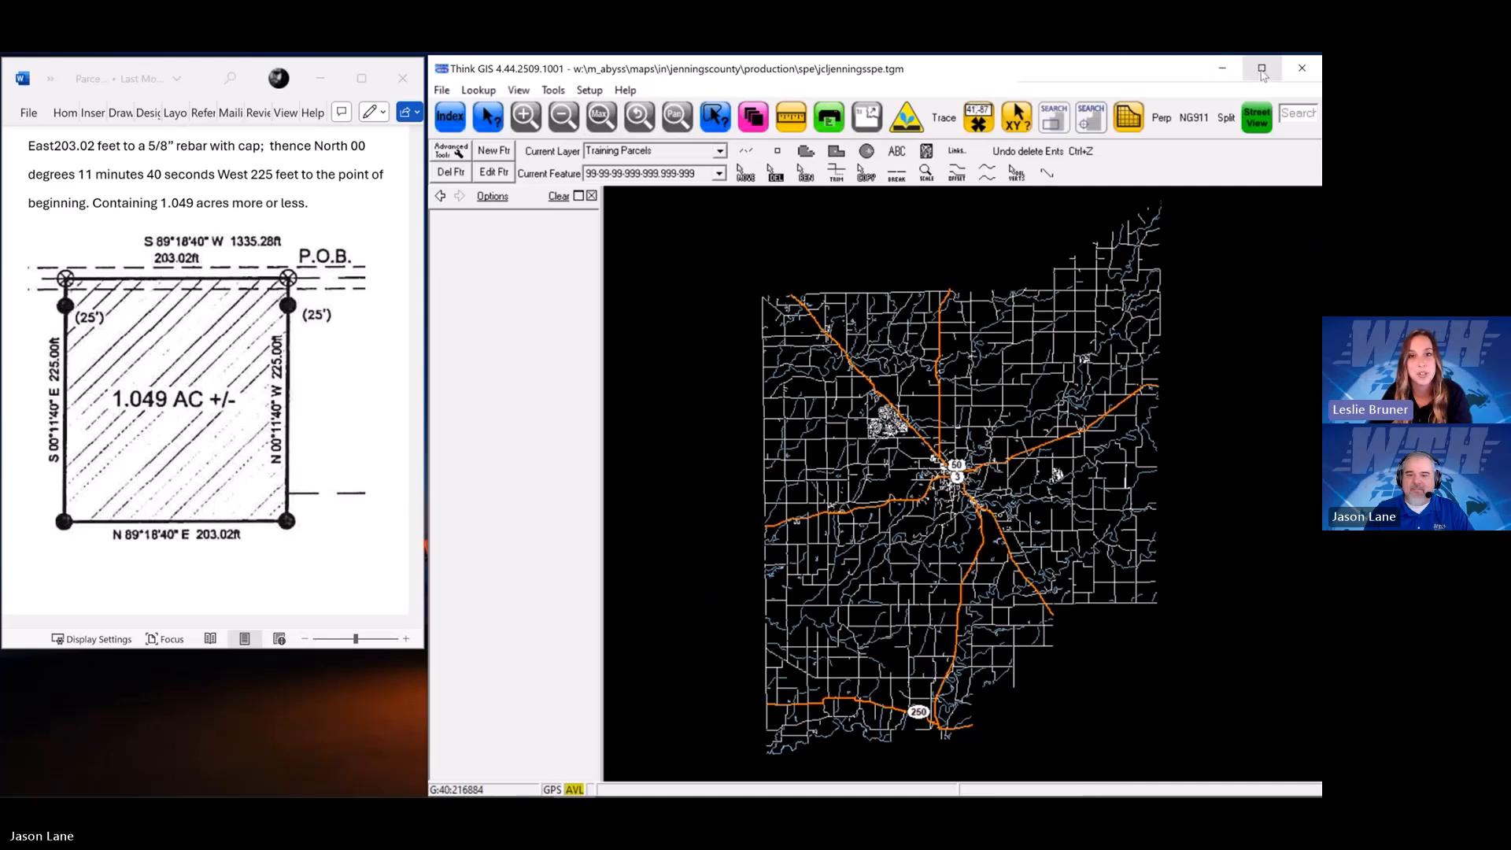
{"action": "left_click", "coordinate": [1260, 70]}
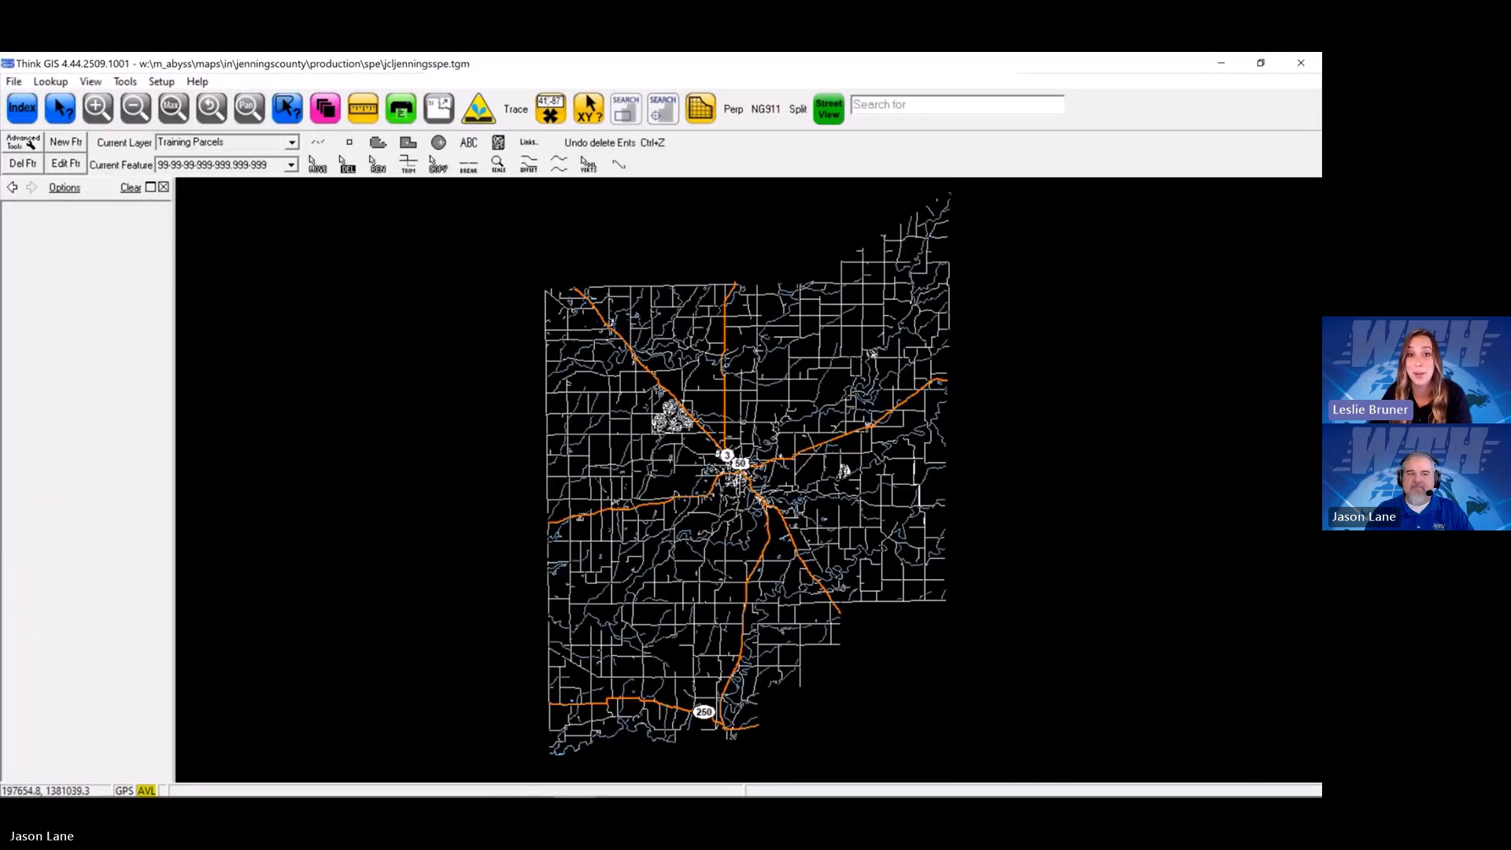